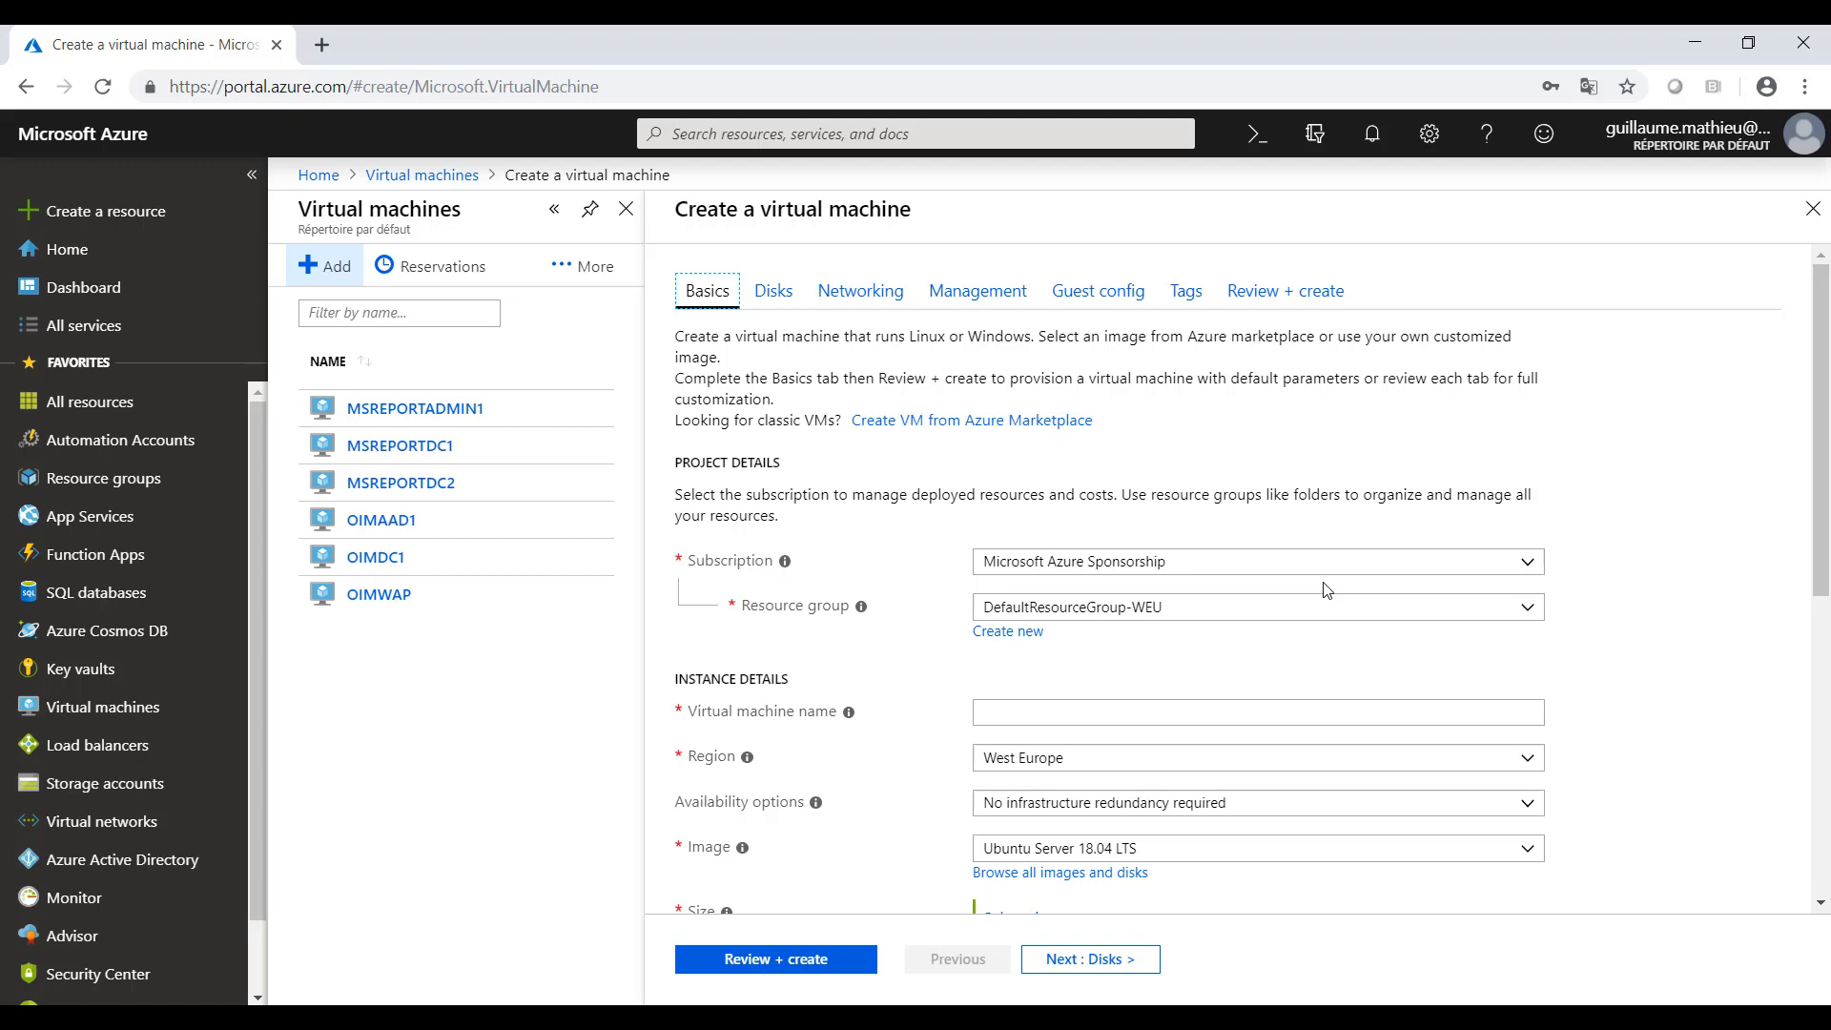
- Assign the new virtual machine to the MSREPORTRG1 resource group under the Microsoft Azure Sponsorship subscription
click(1206, 563)
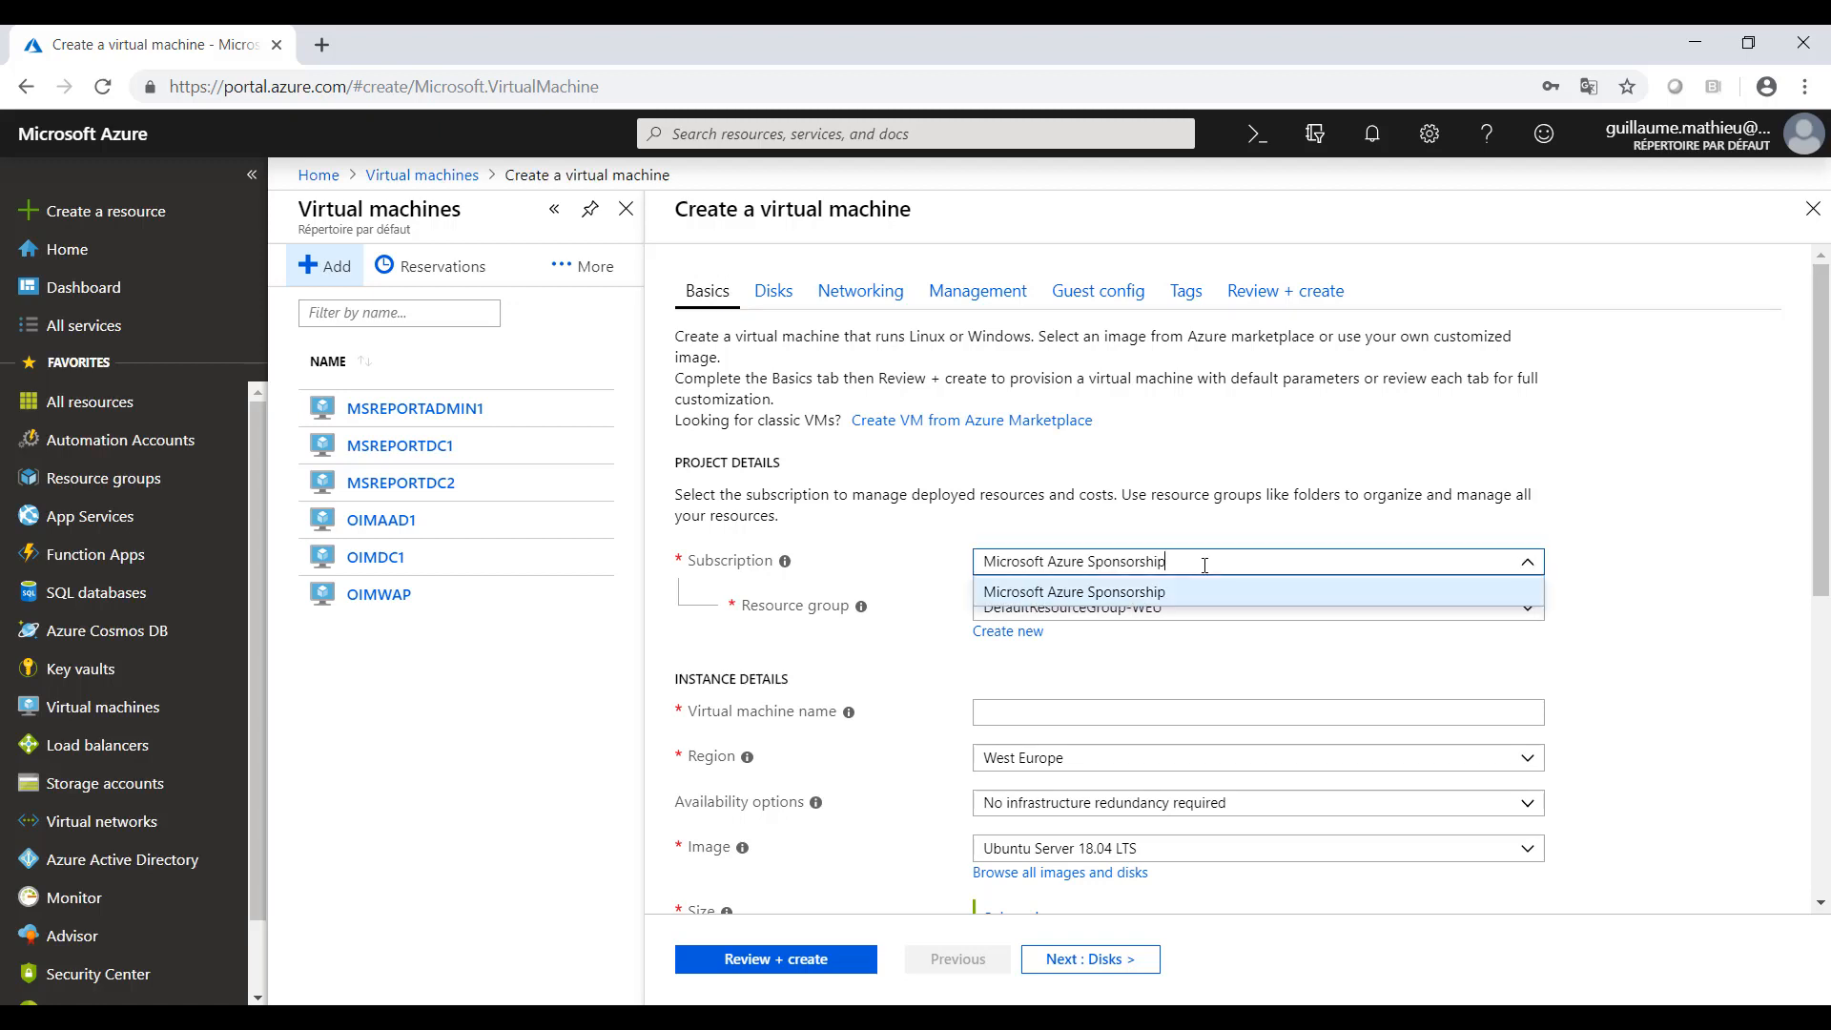
click(1655, 513)
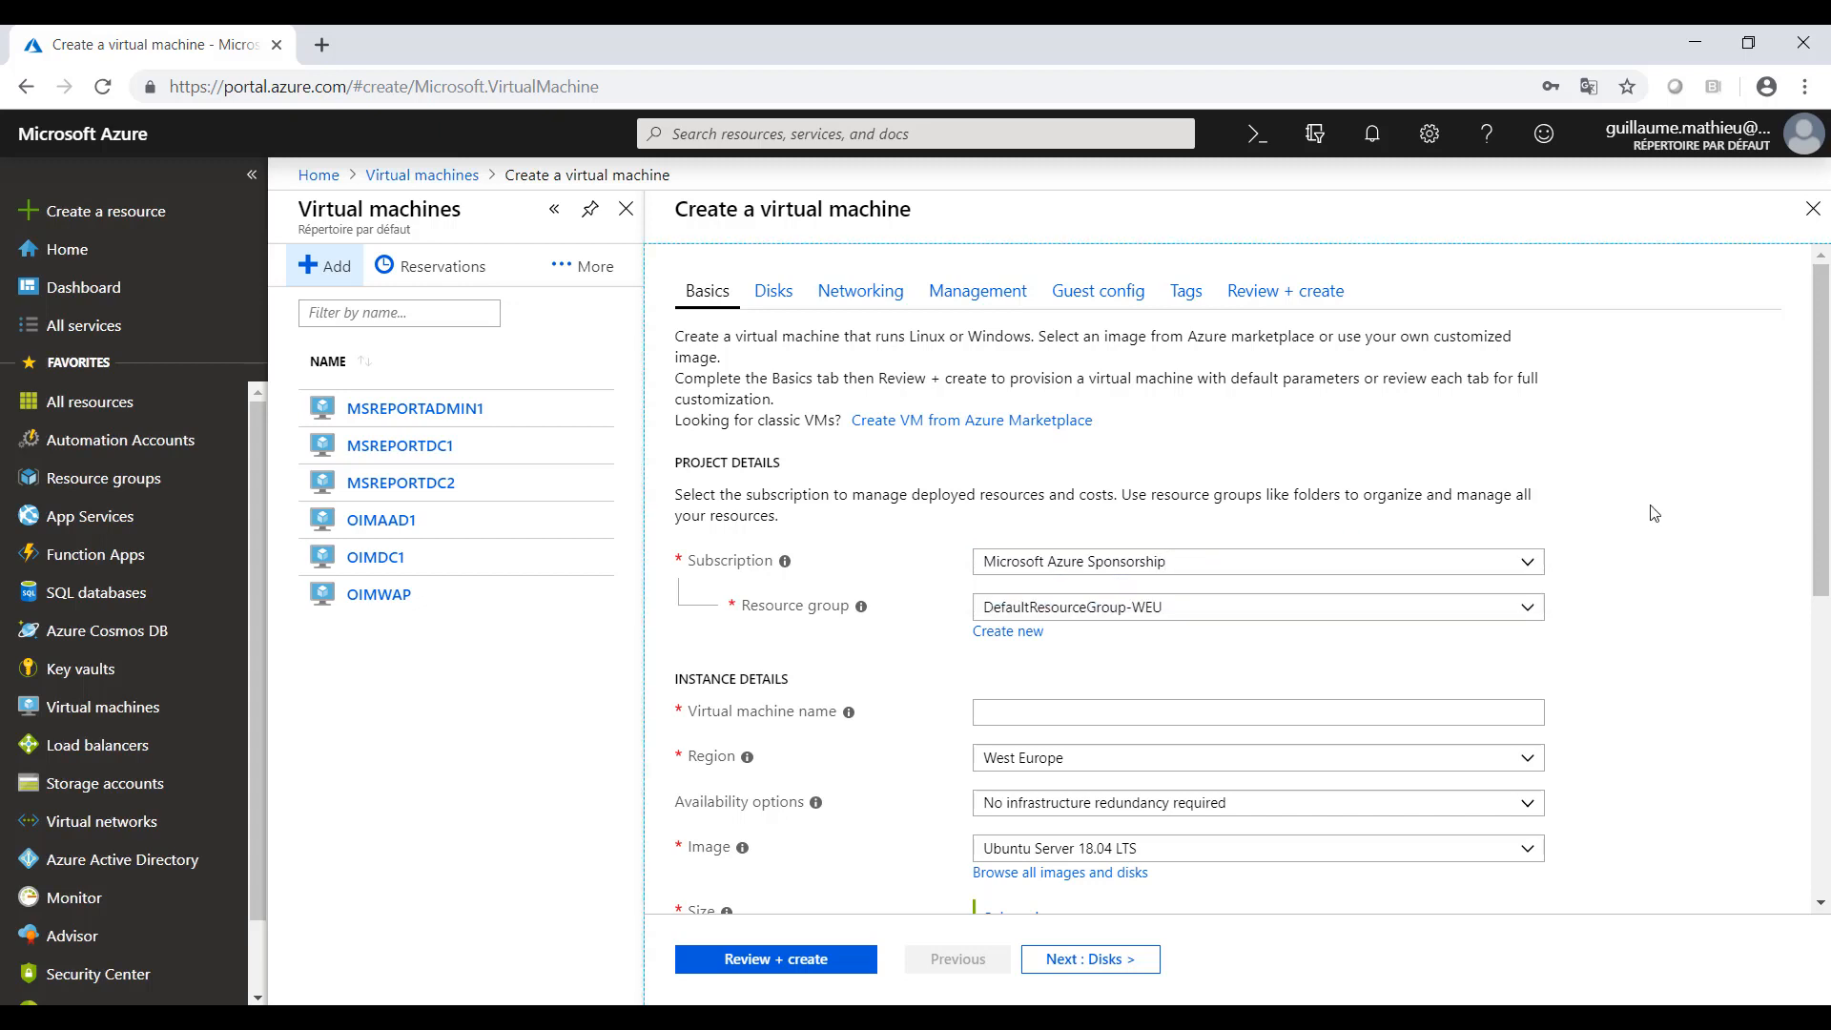
click(1195, 608)
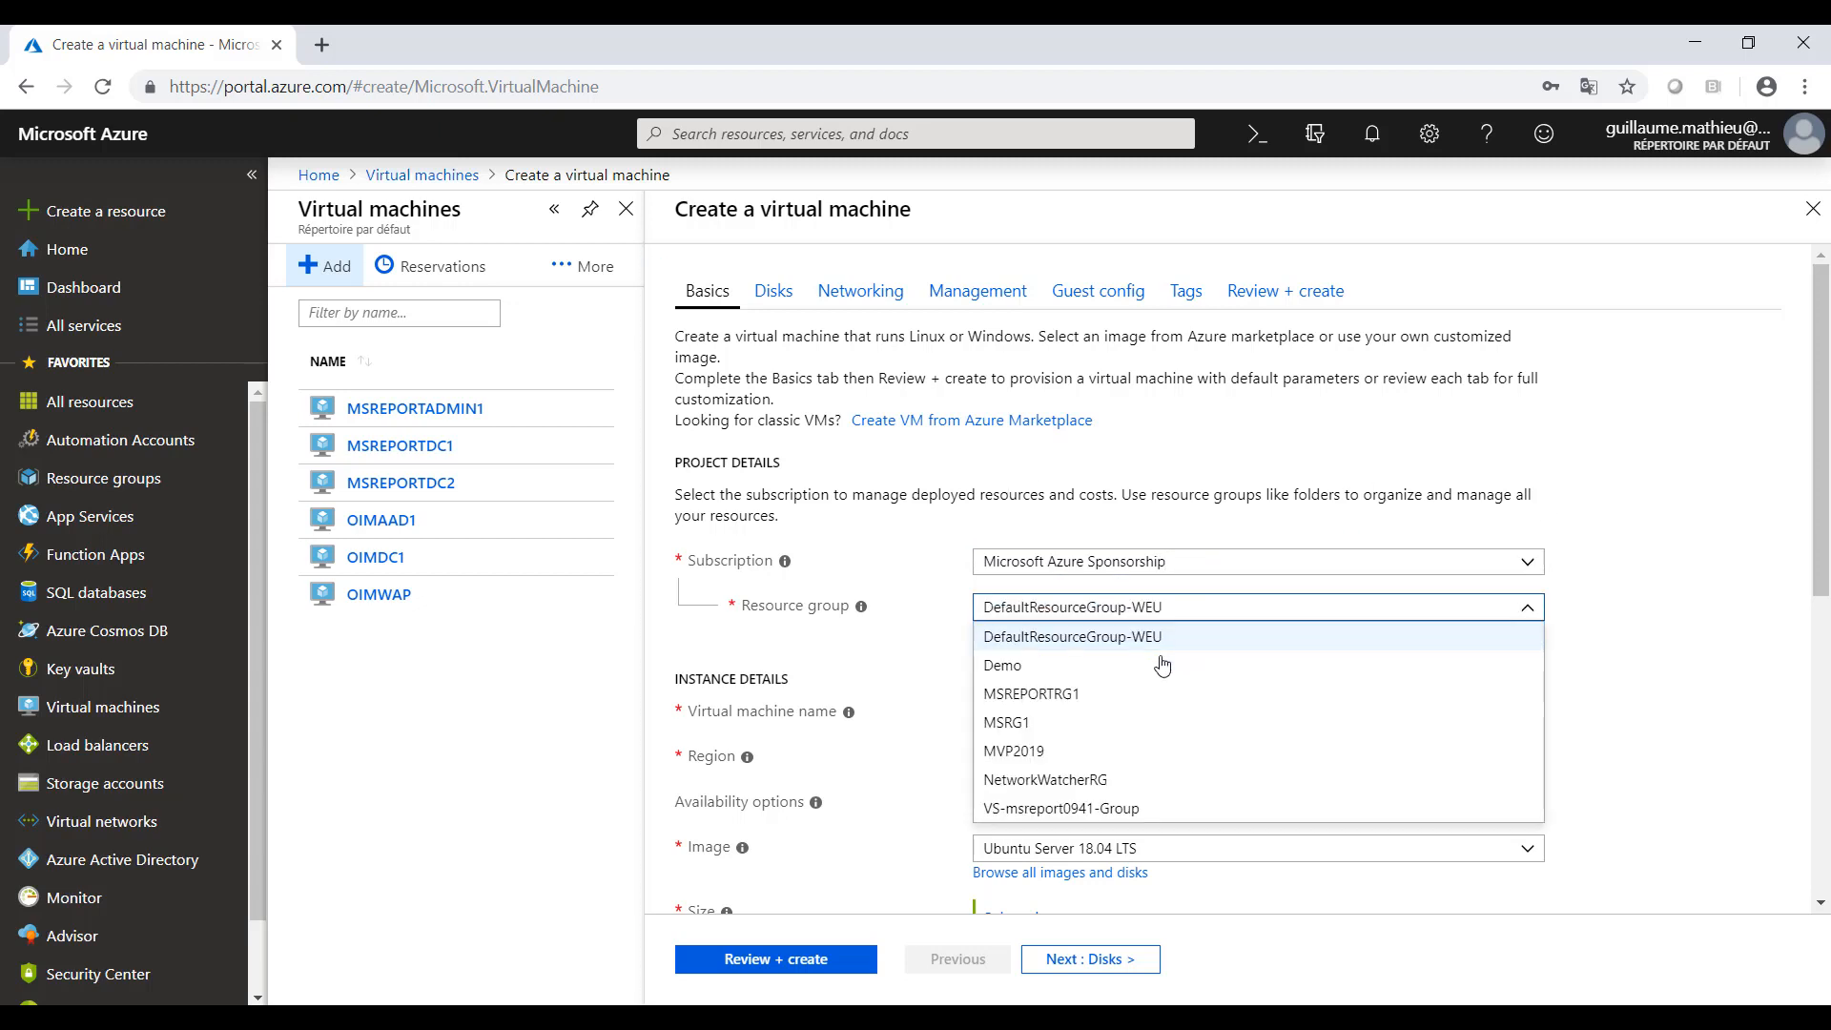
click(1037, 705)
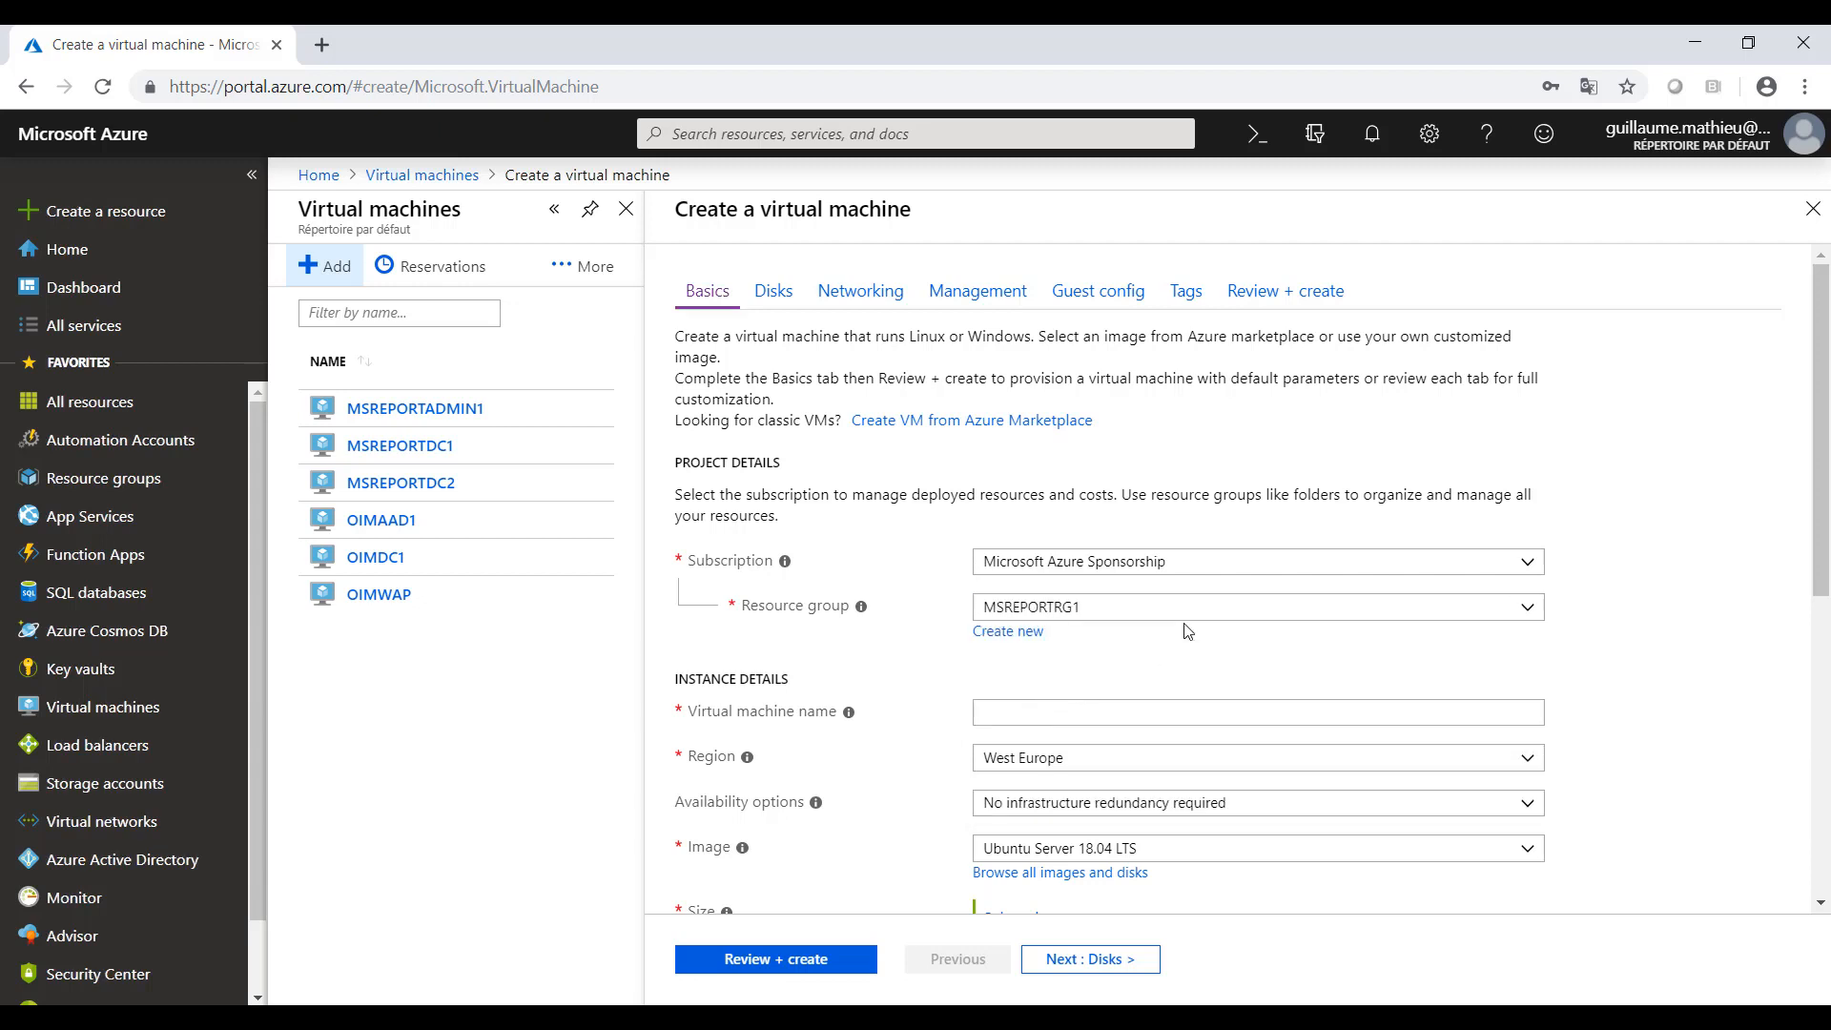
- Name the new virtual machine MSREPORTDC3 in the instance details
click(1008, 712)
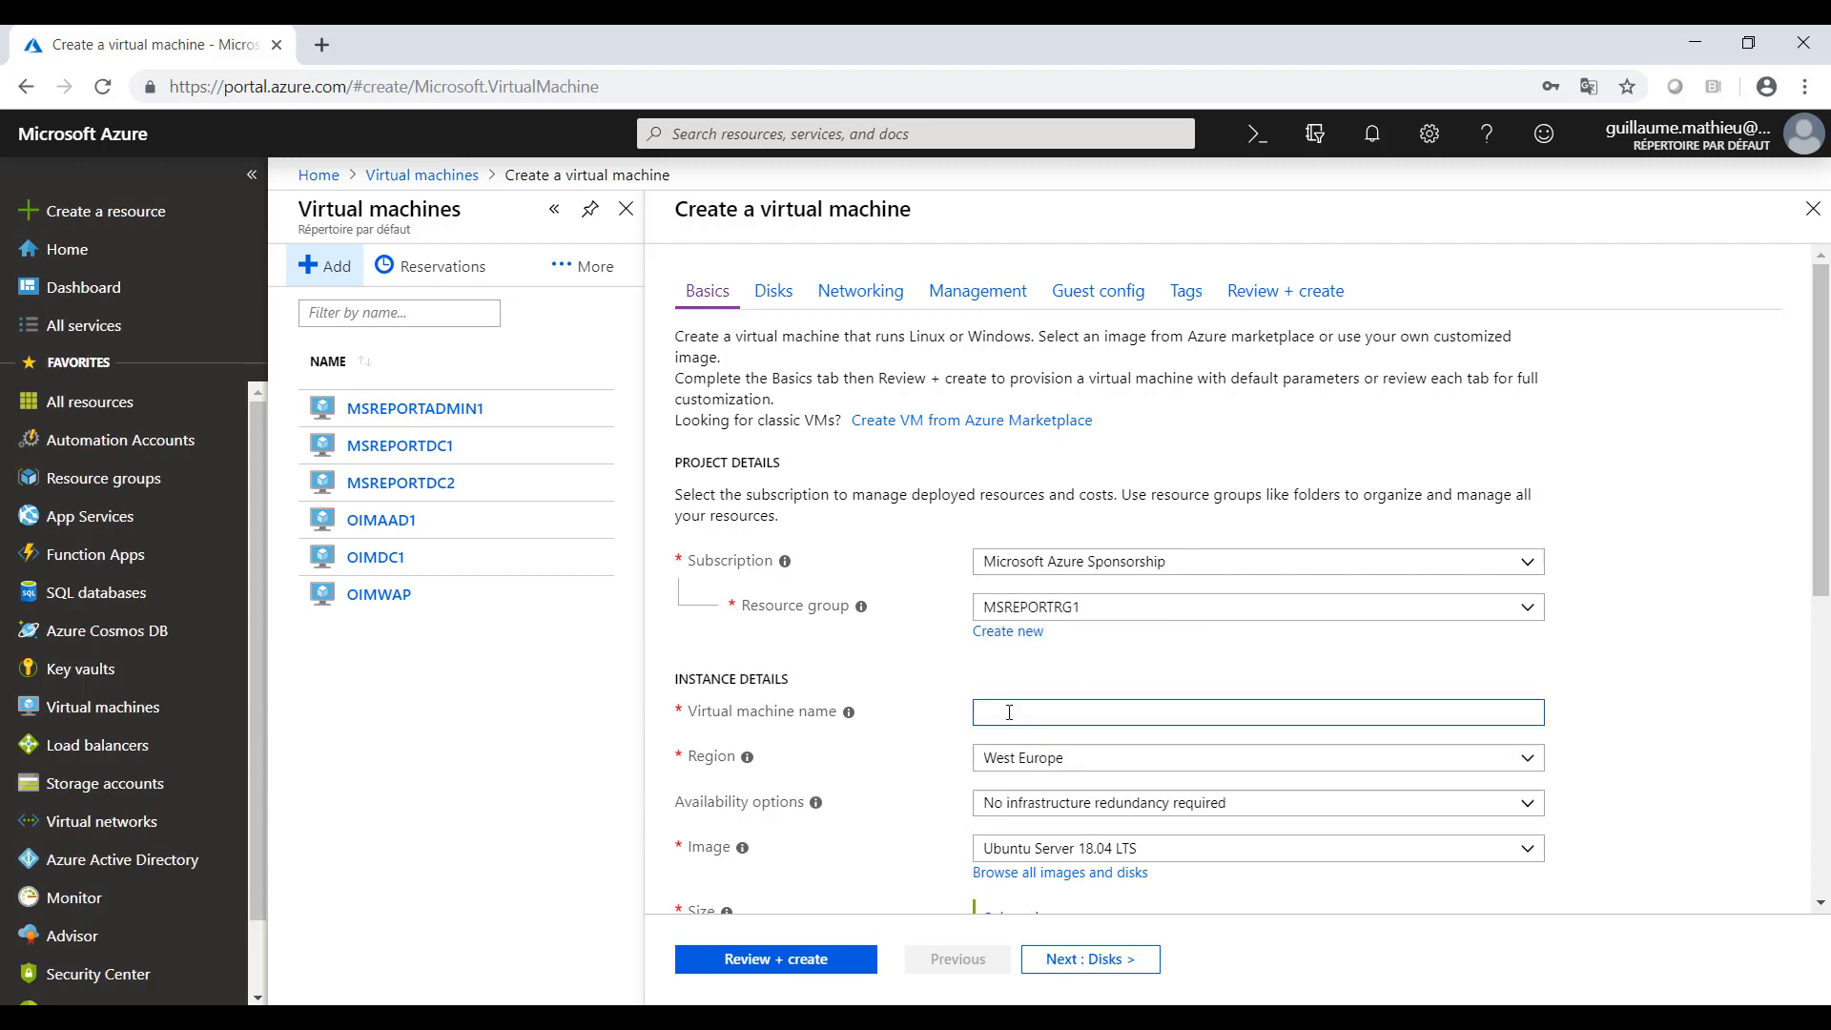
text(MSREPORTDC3)
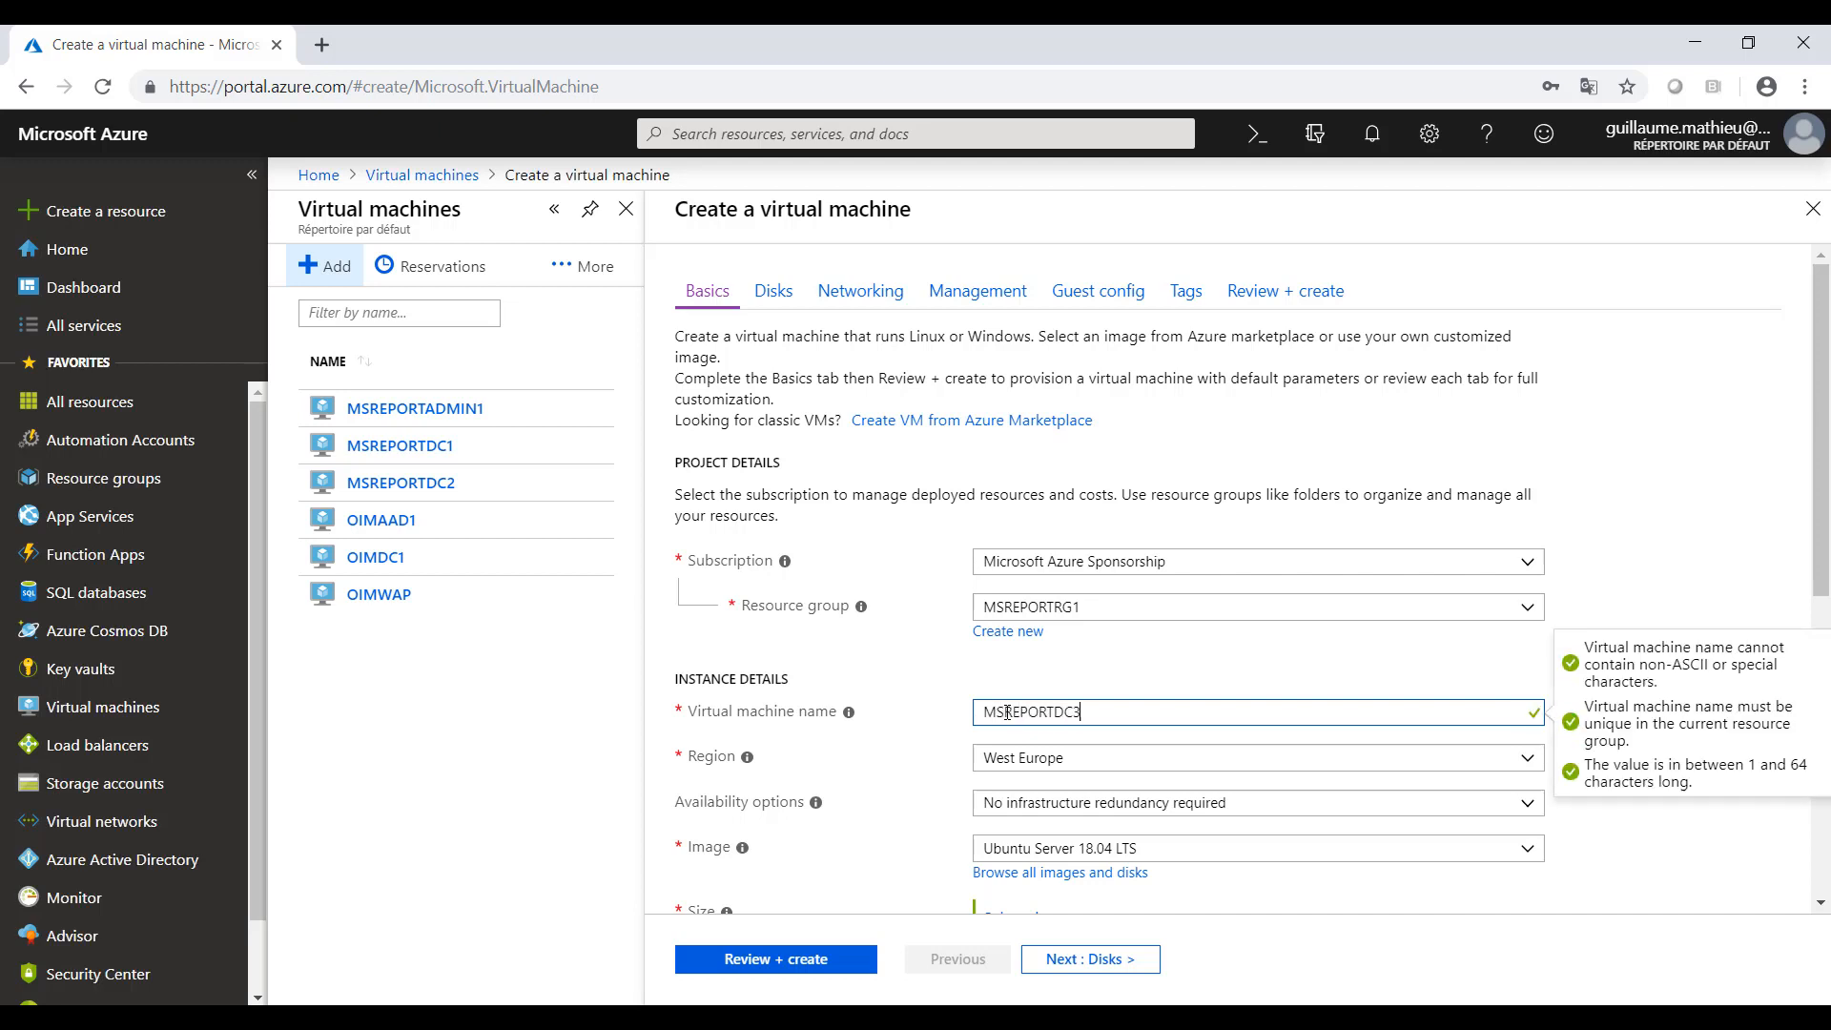
key(Tab)
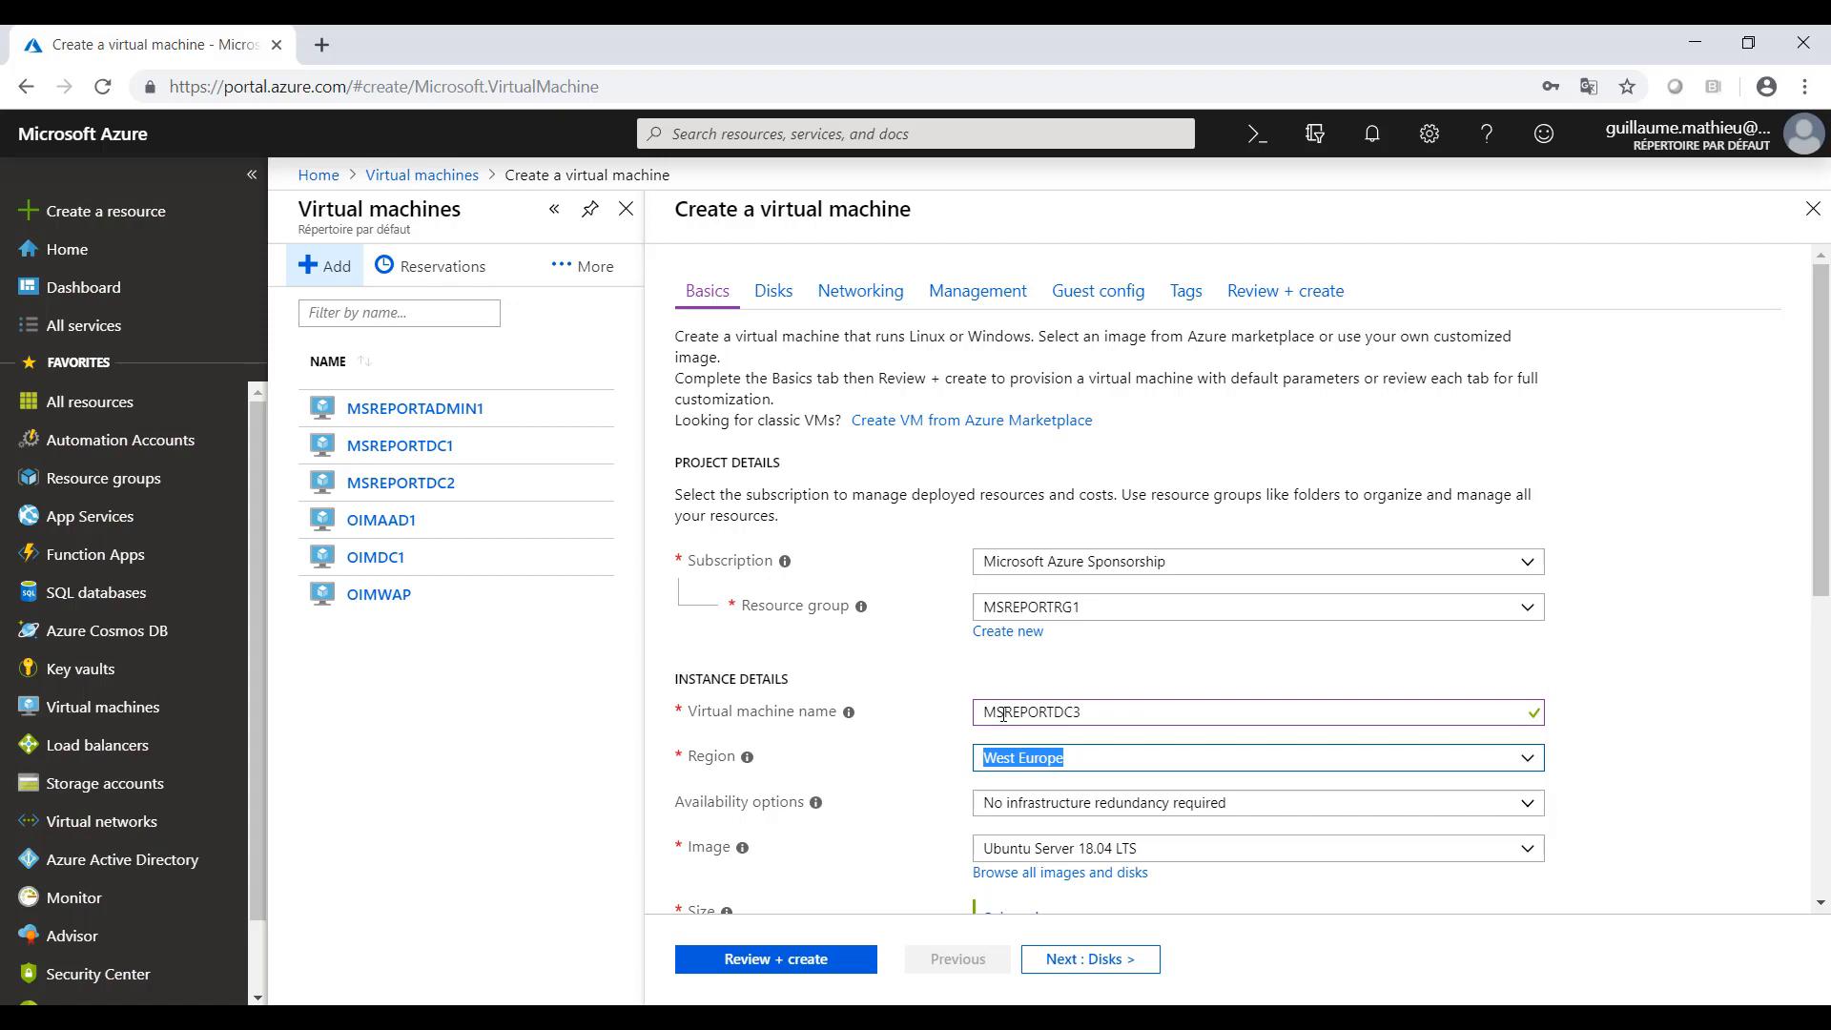
- Set the availability option to Availability set and choose the MSREPORTAS1 set for the virtual machine
click(1523, 768)
click(1522, 771)
click(1527, 812)
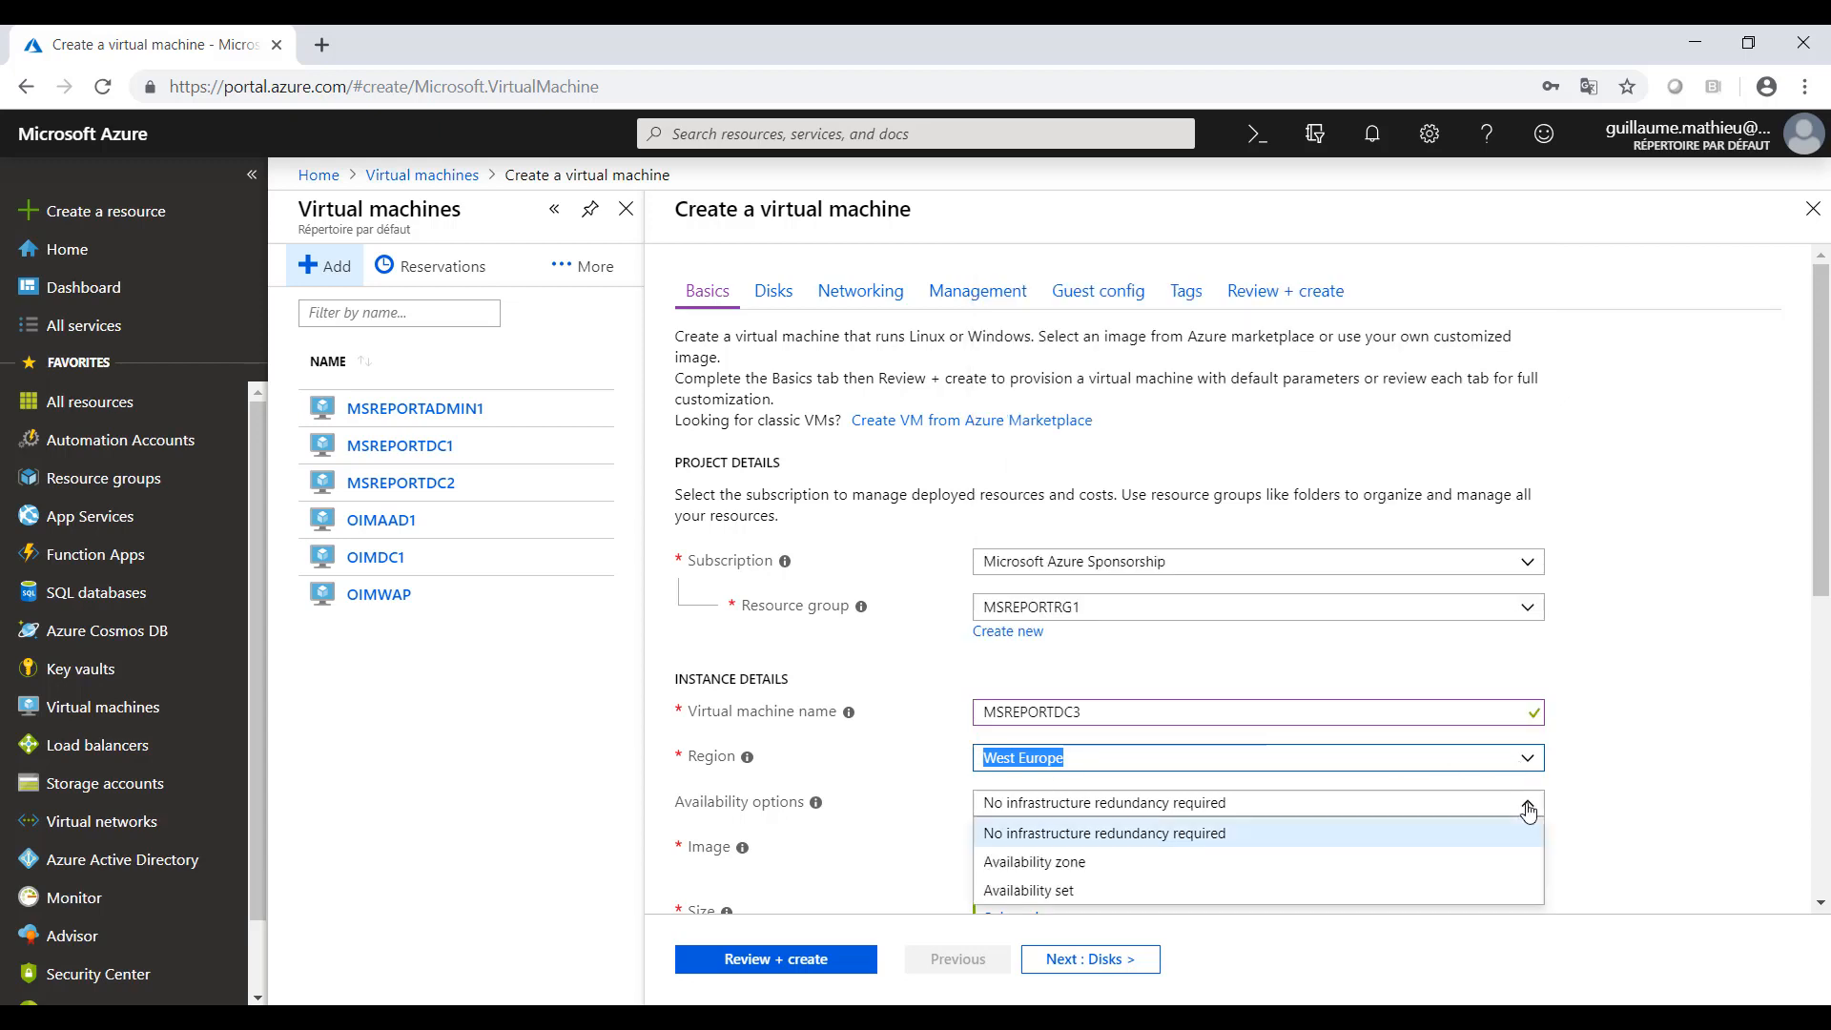
click(1062, 892)
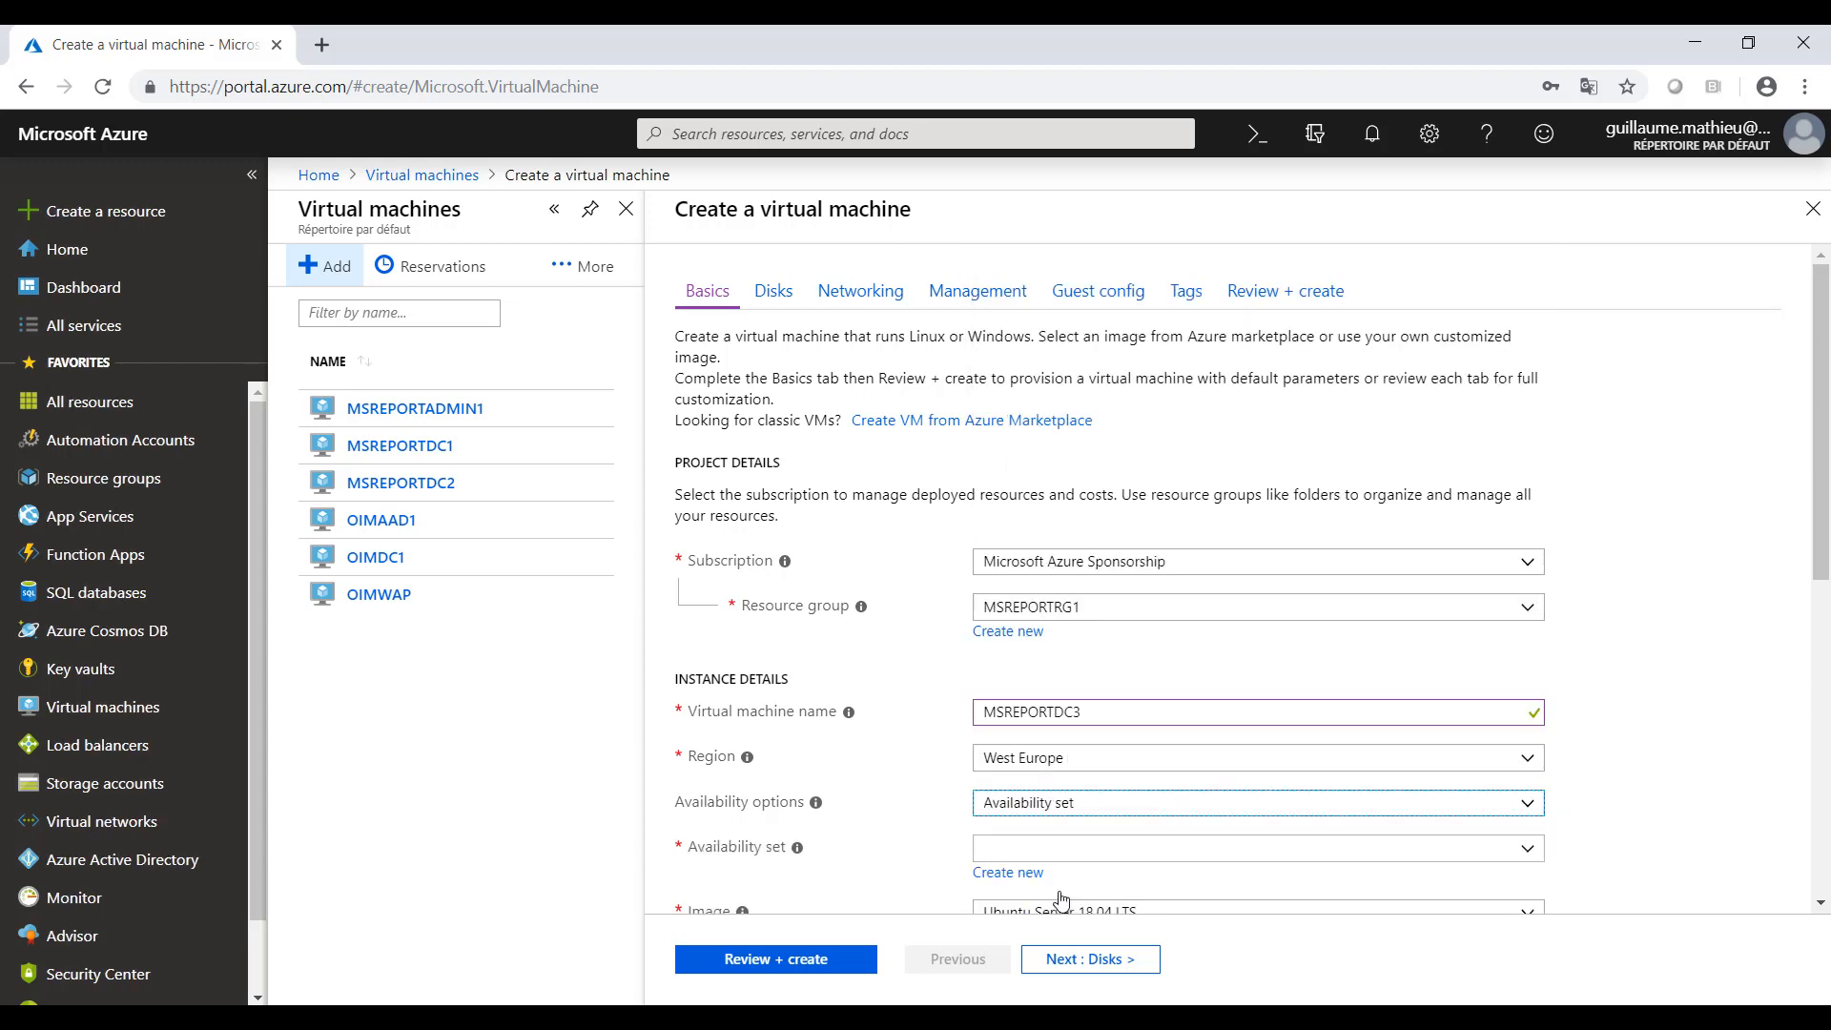
click(1530, 851)
click(1069, 887)
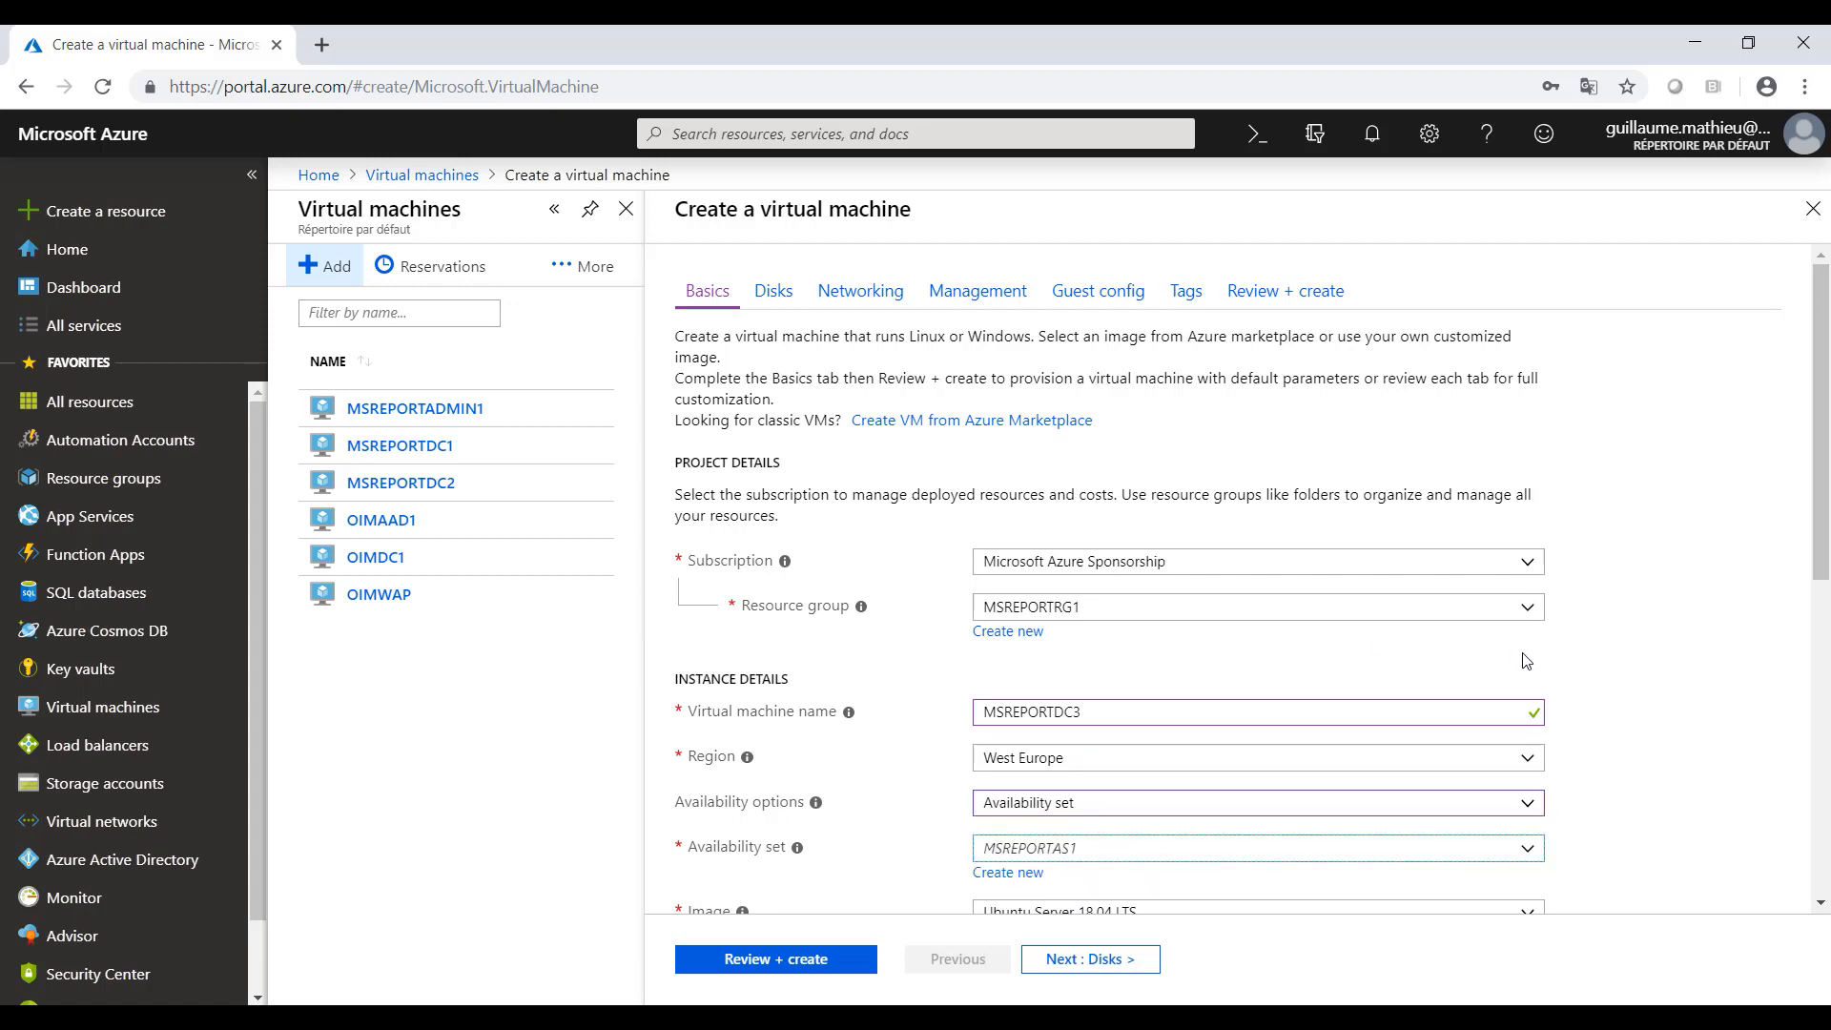
- Choose Windows Server 2019 Datacenter as the virtual machine's image
scroll(1594, 699, down, 2)
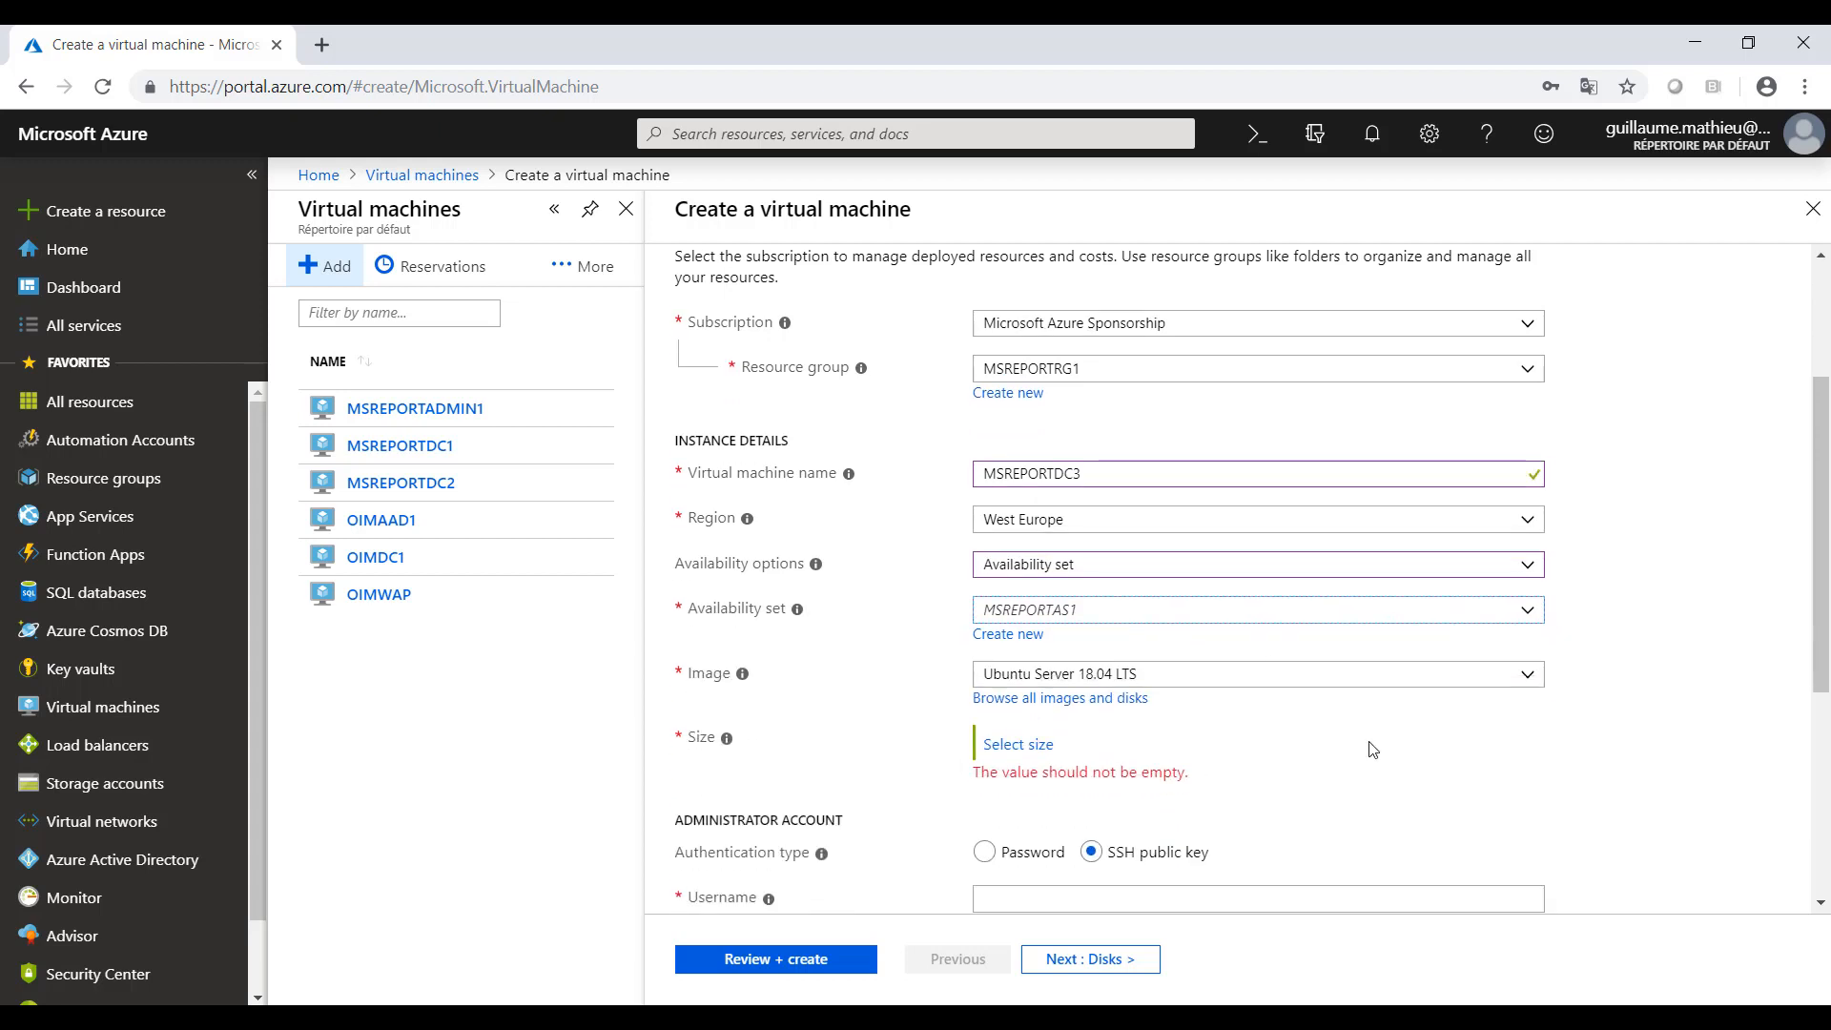
click(1530, 680)
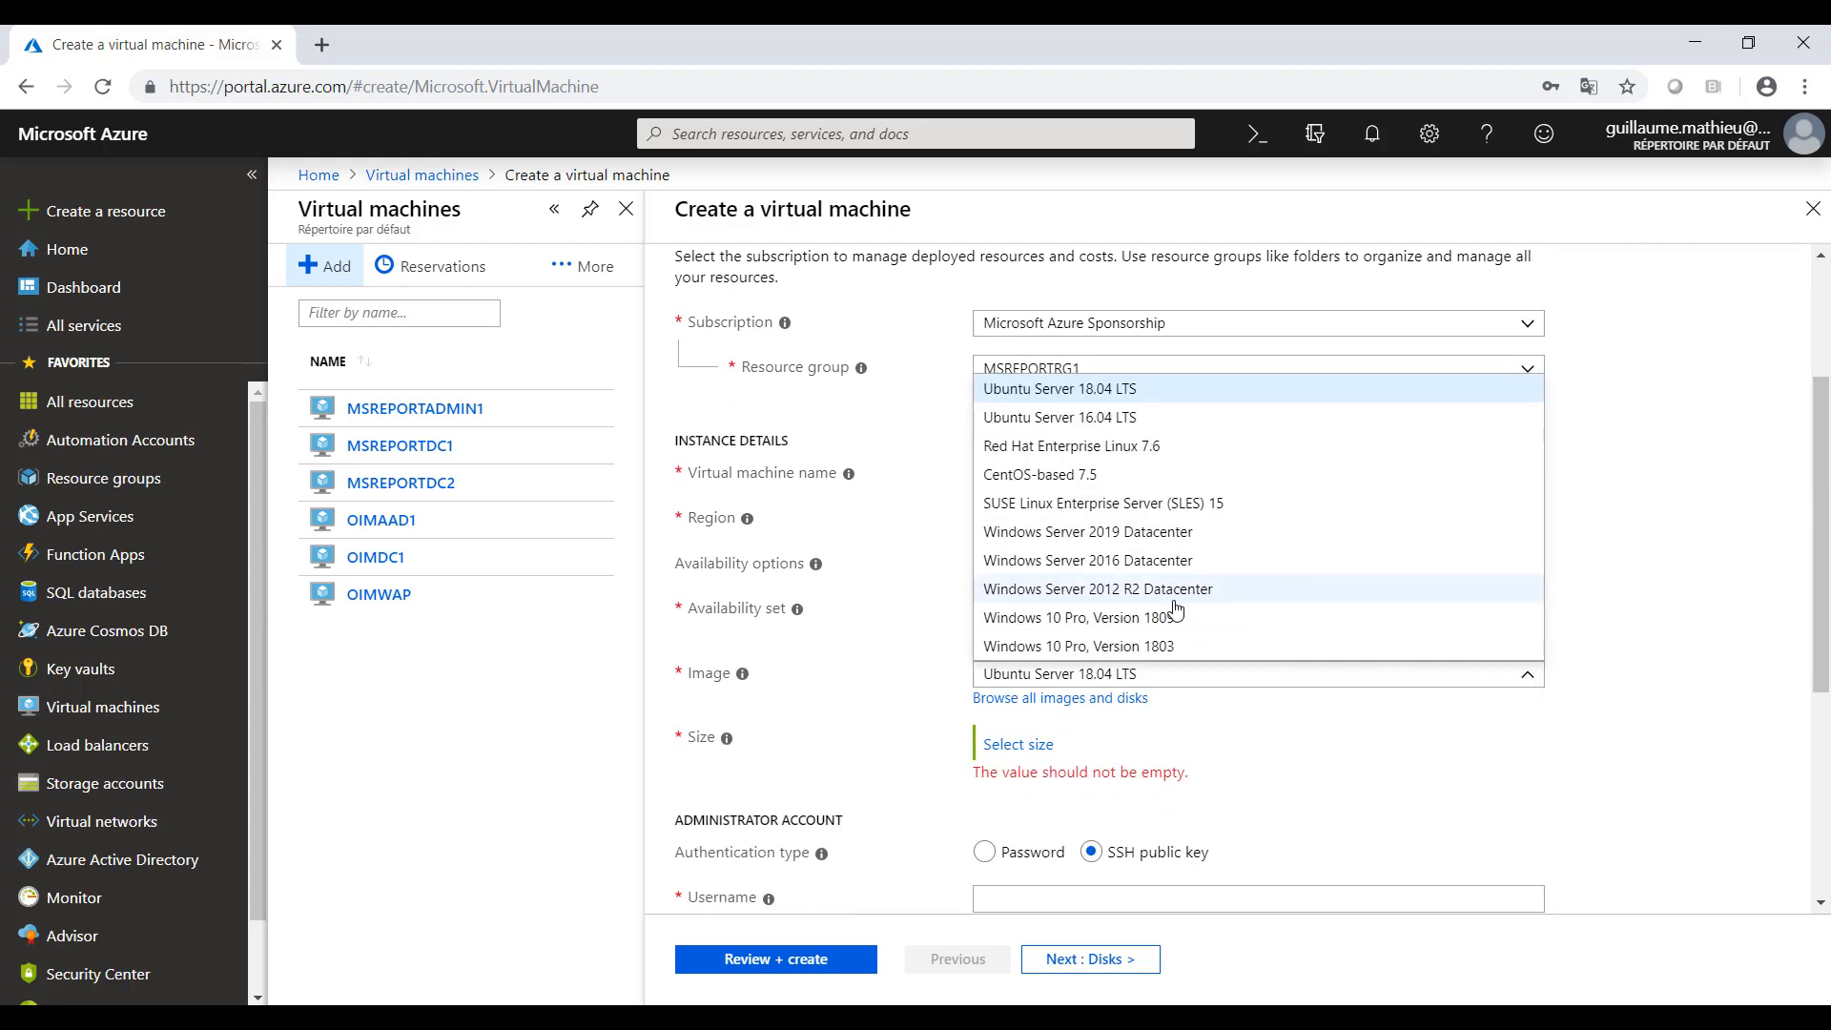
click(1156, 531)
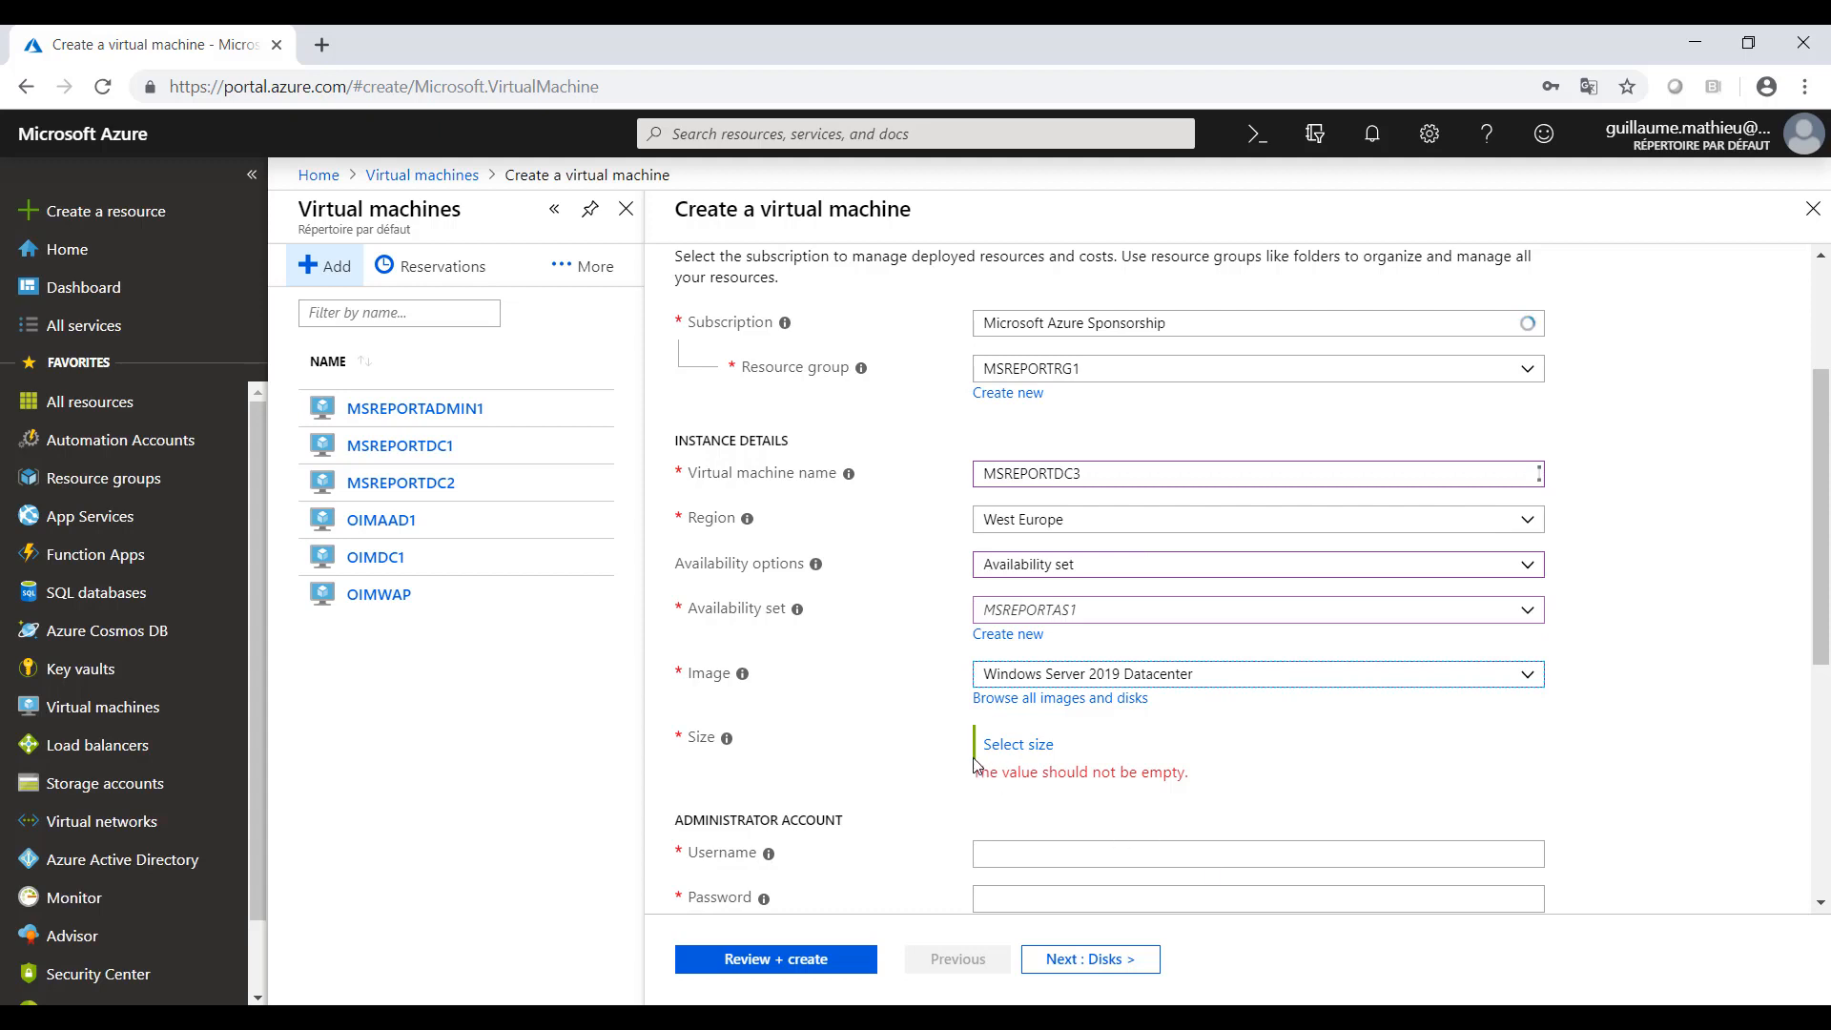
- Change the virtual machine's size to Standard DS2_v2
click(992, 790)
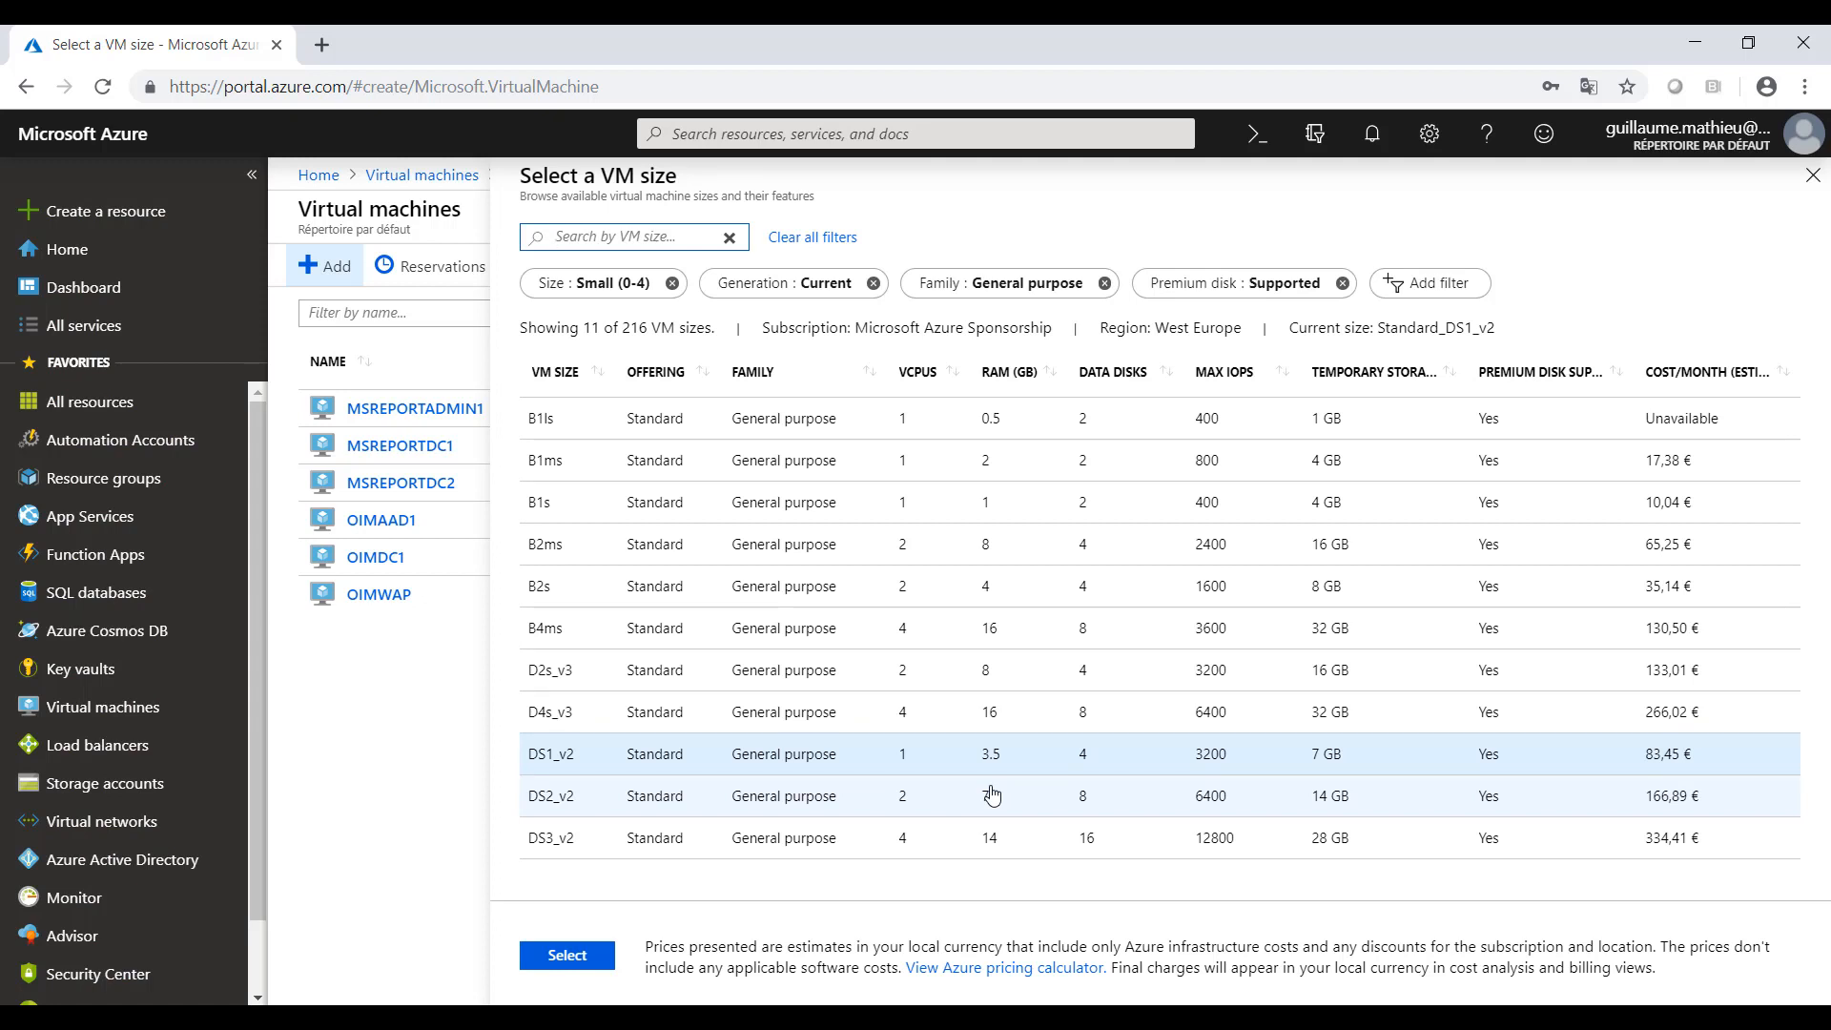
click(551, 802)
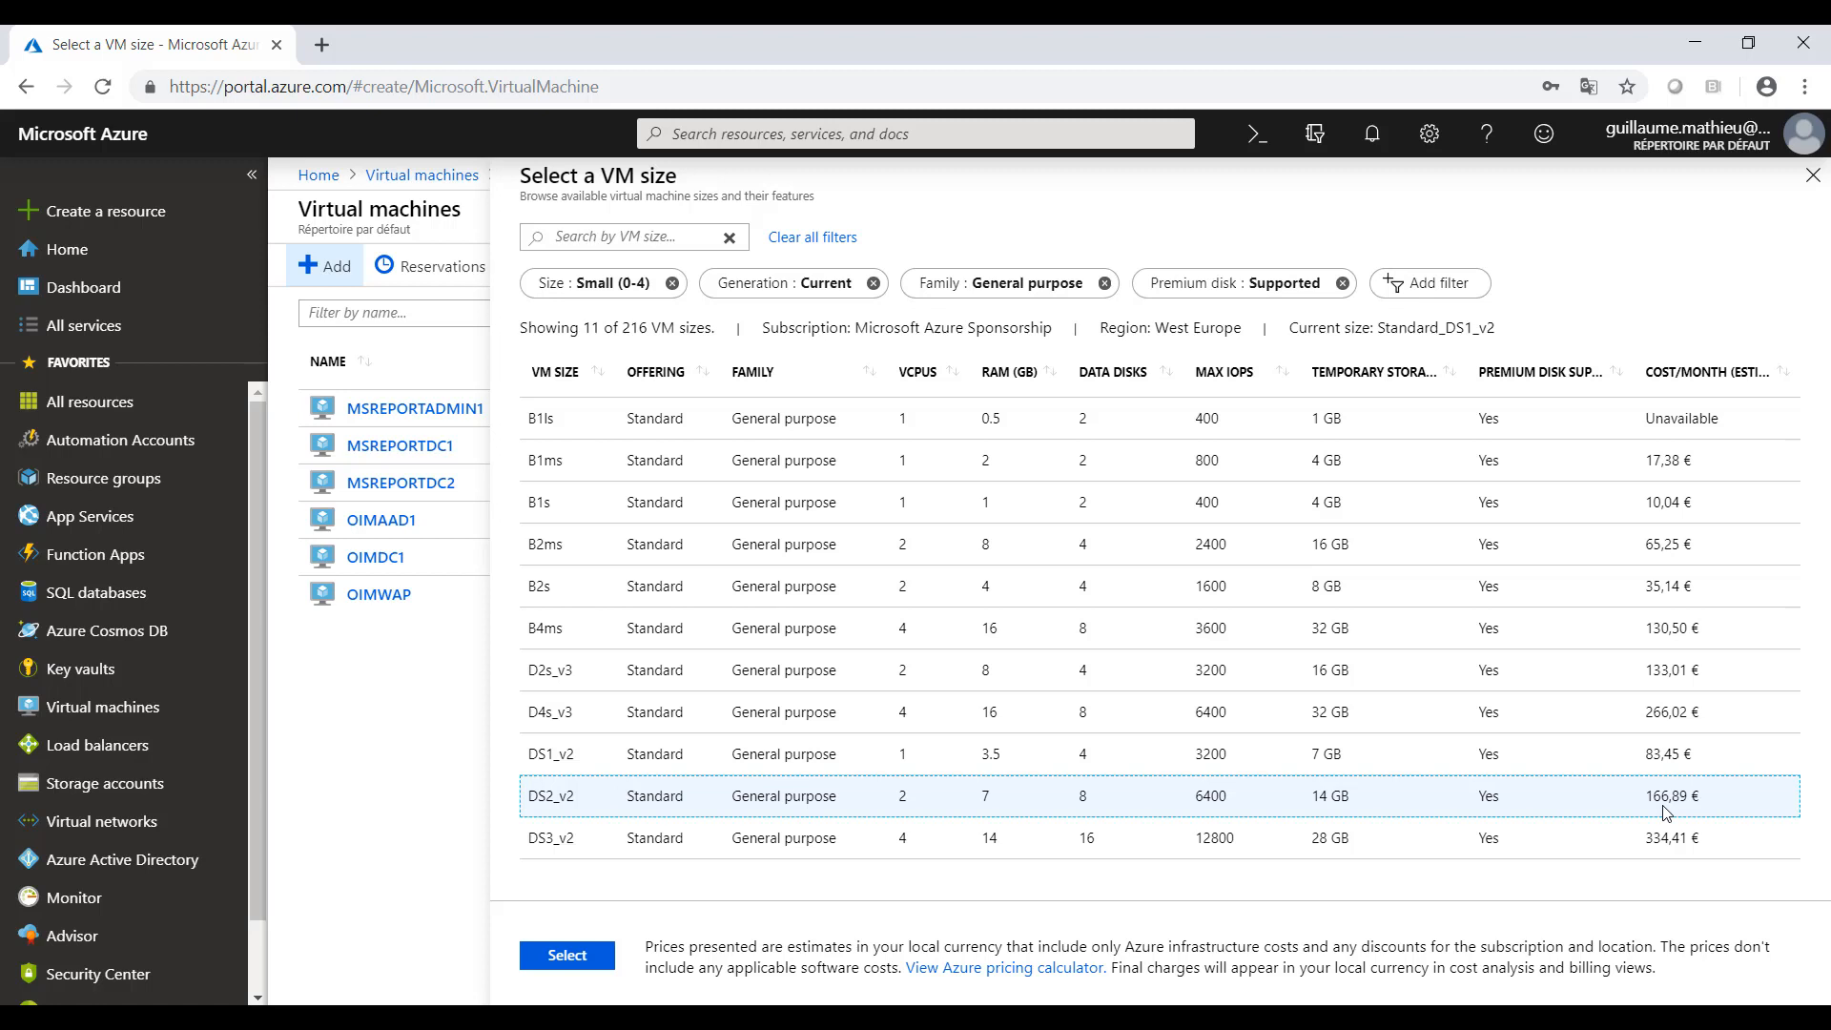
click(575, 956)
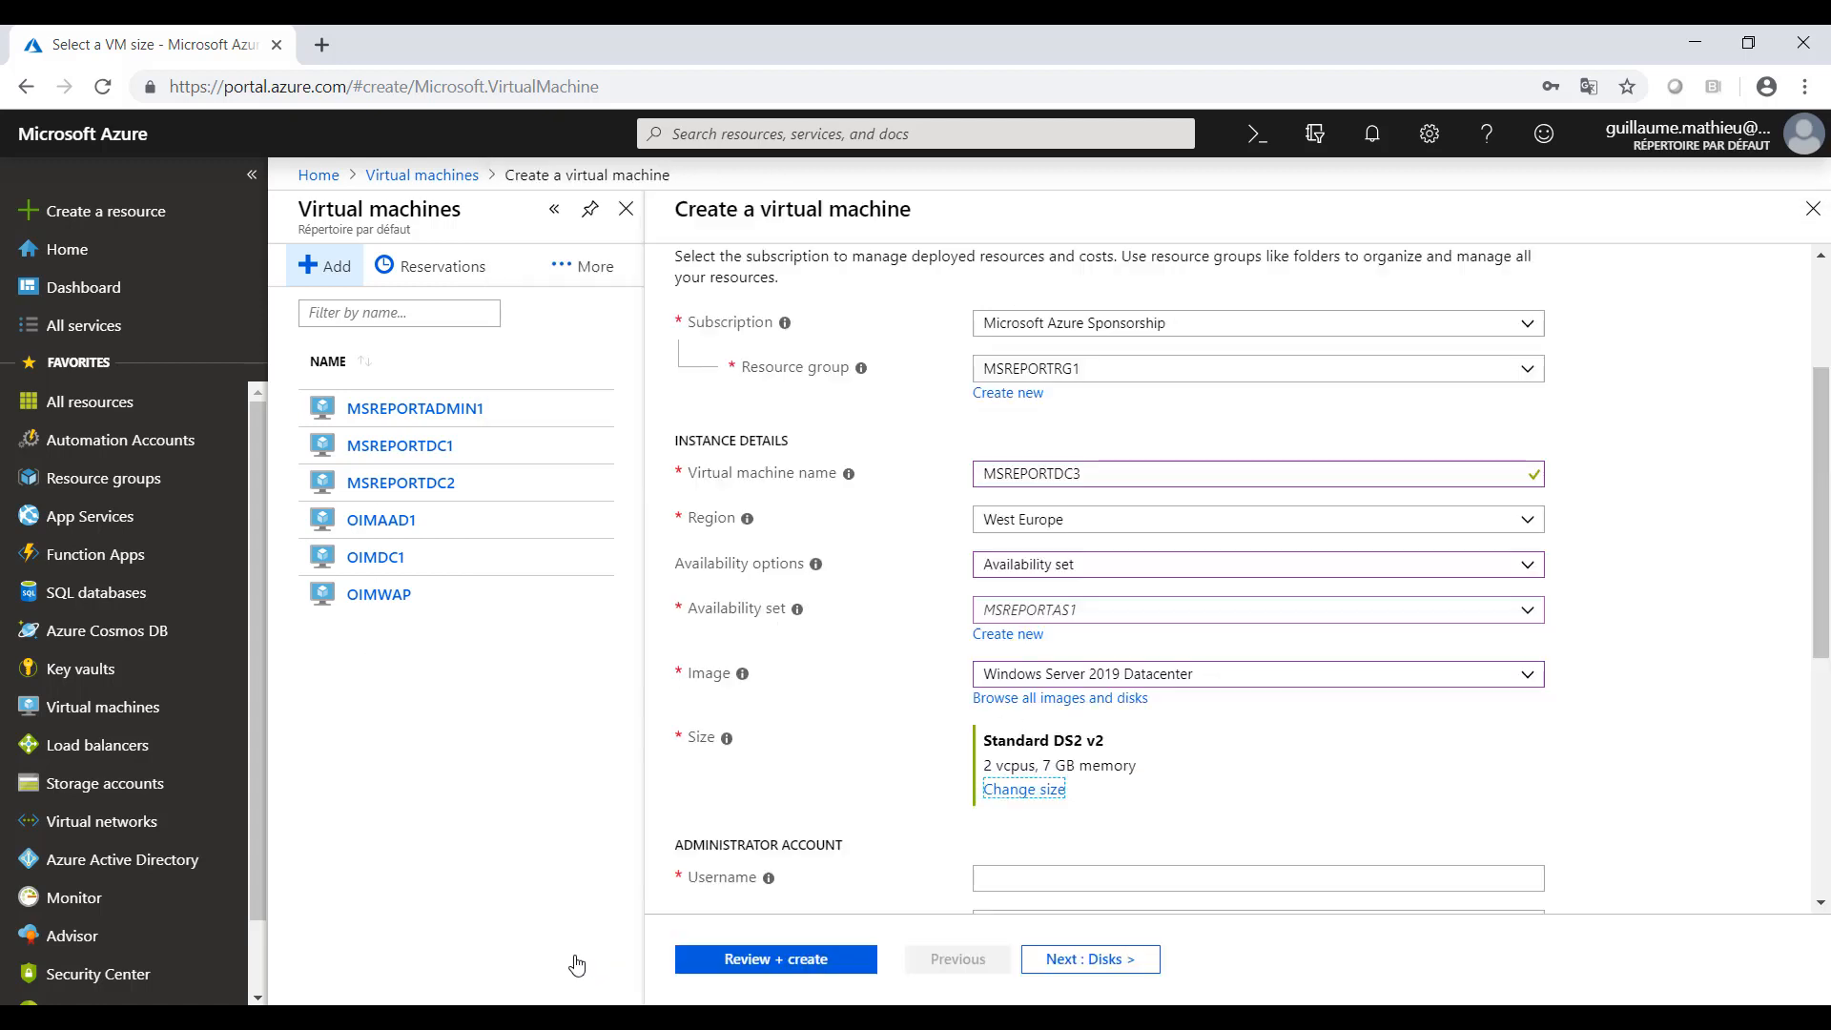
- Fill in the administrator account's username, then enter and confirm its password
scroll(1371, 768, down, 2)
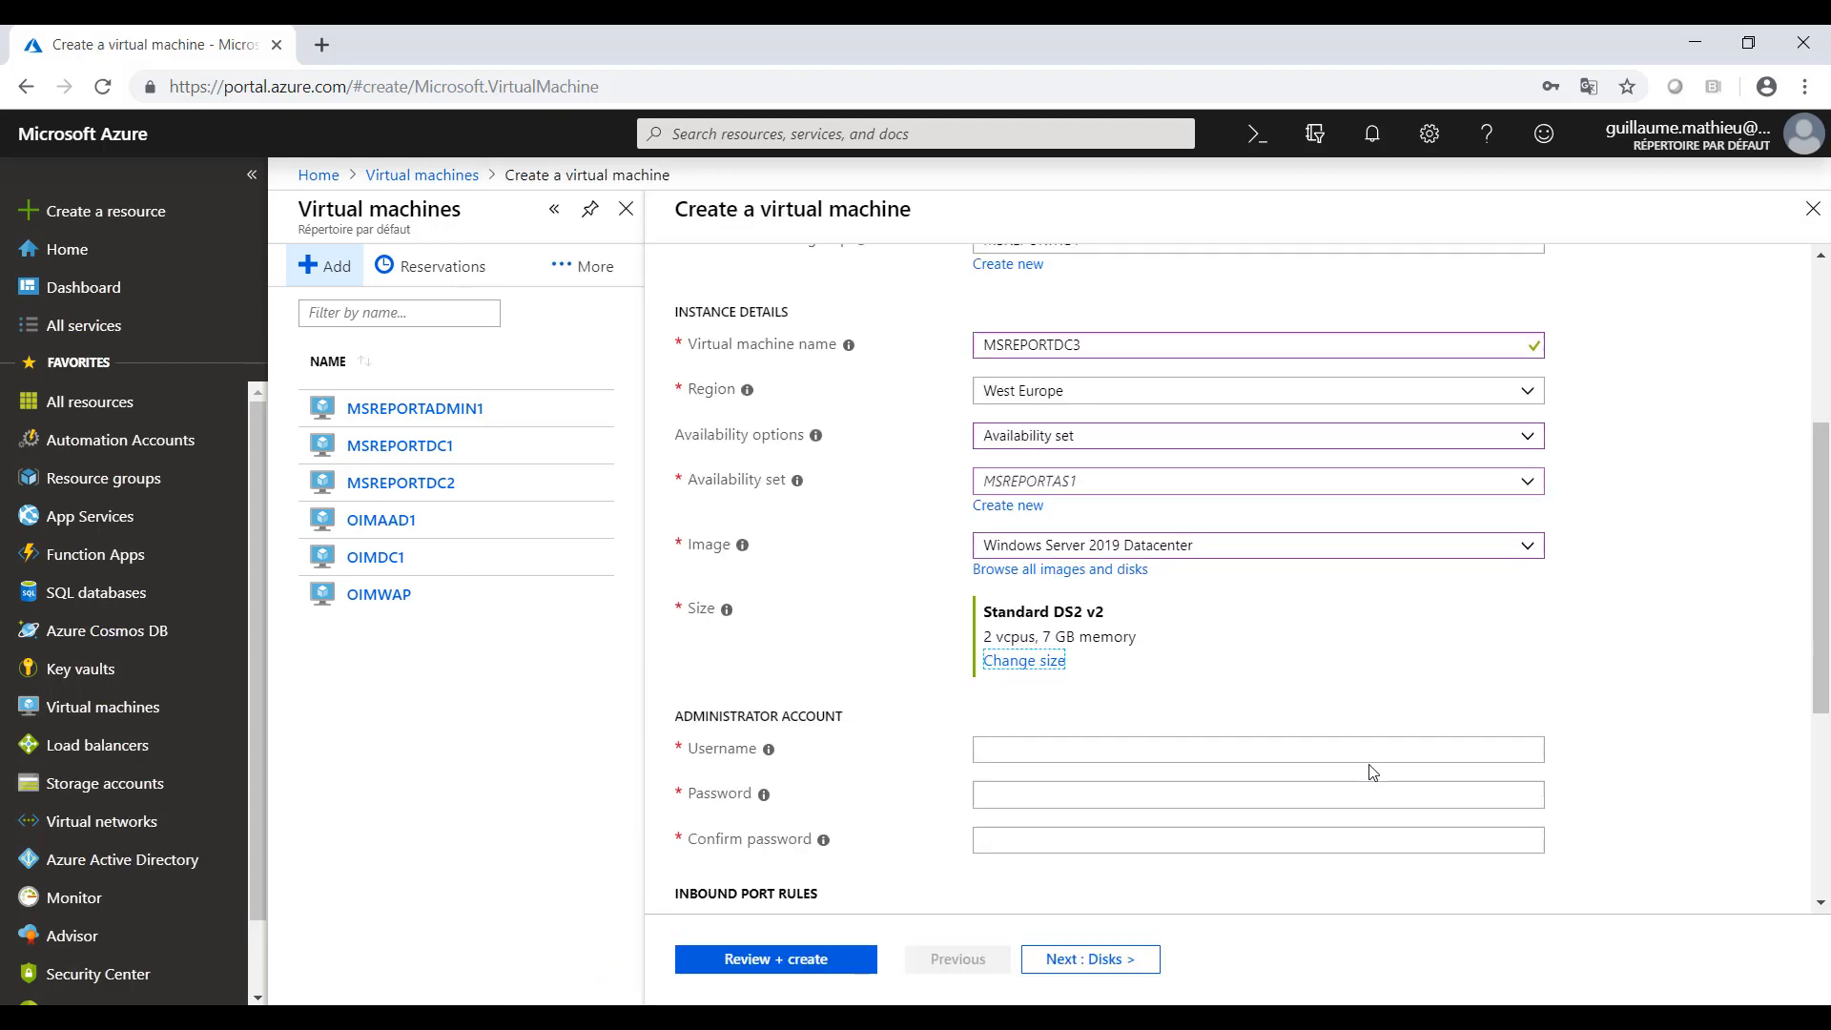
scroll(1371, 770, down, 1)
click(1005, 650)
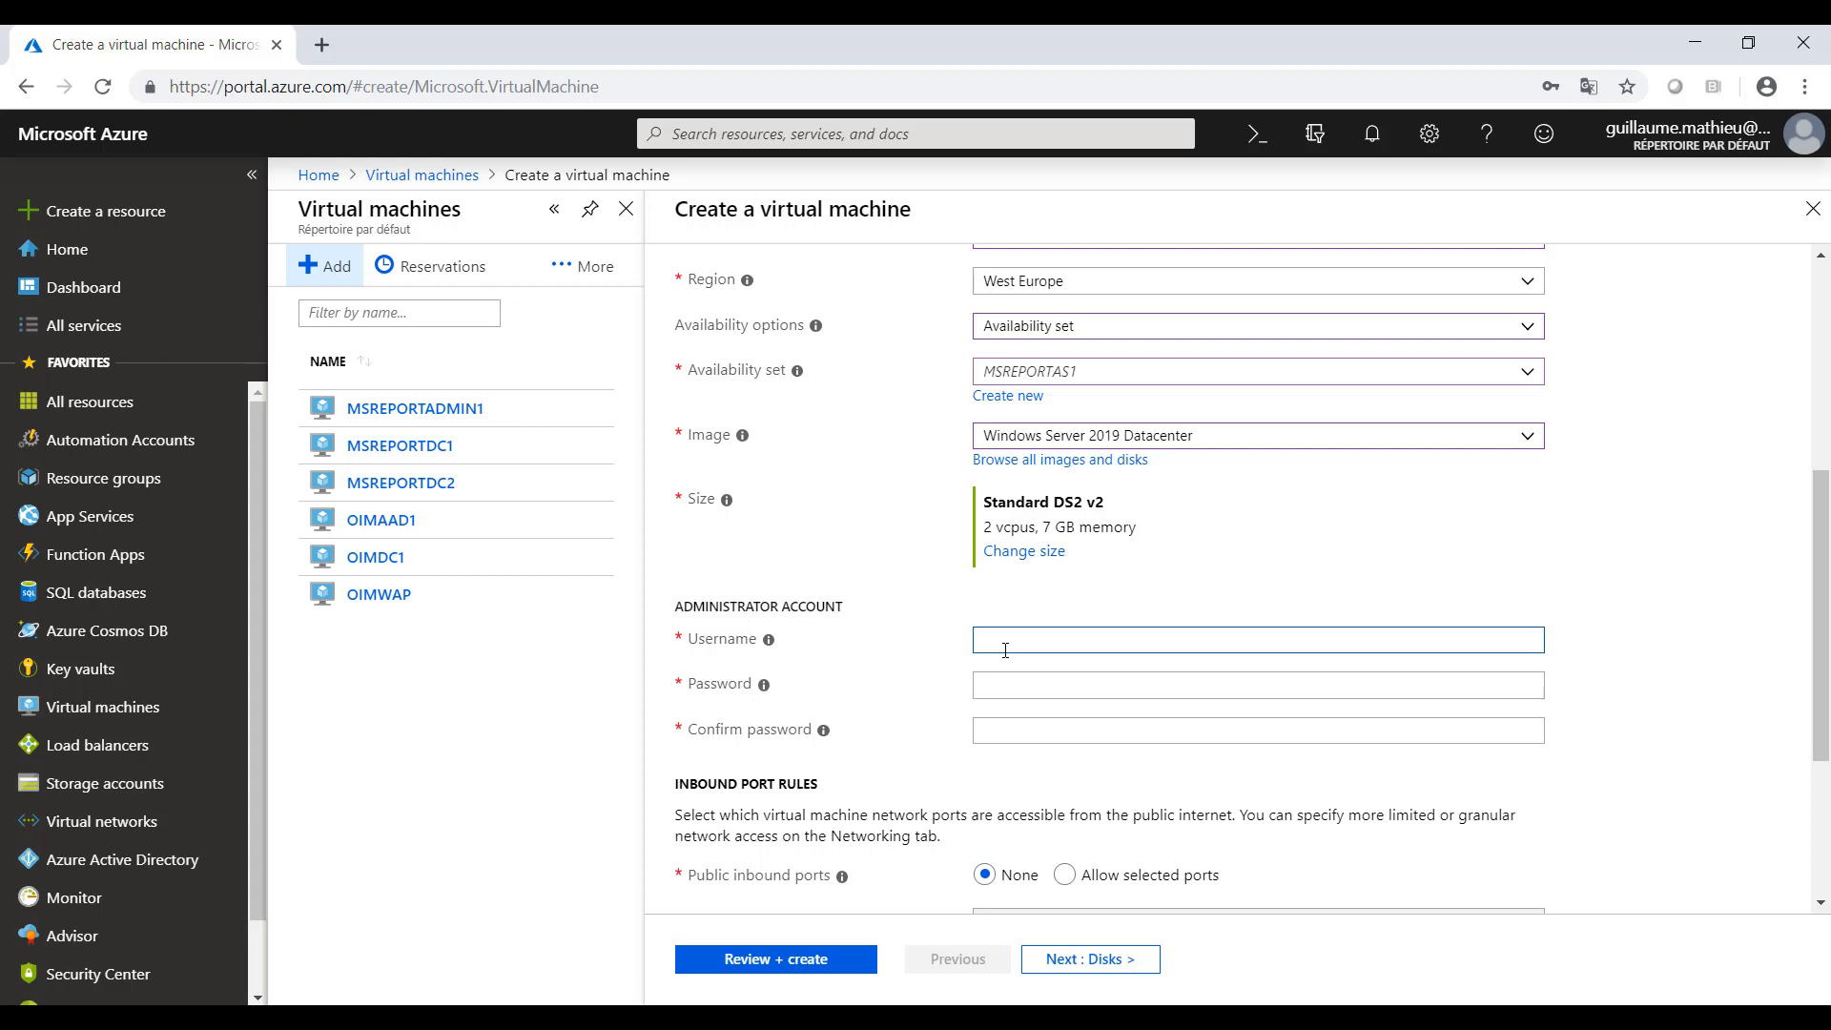
key(Tab)
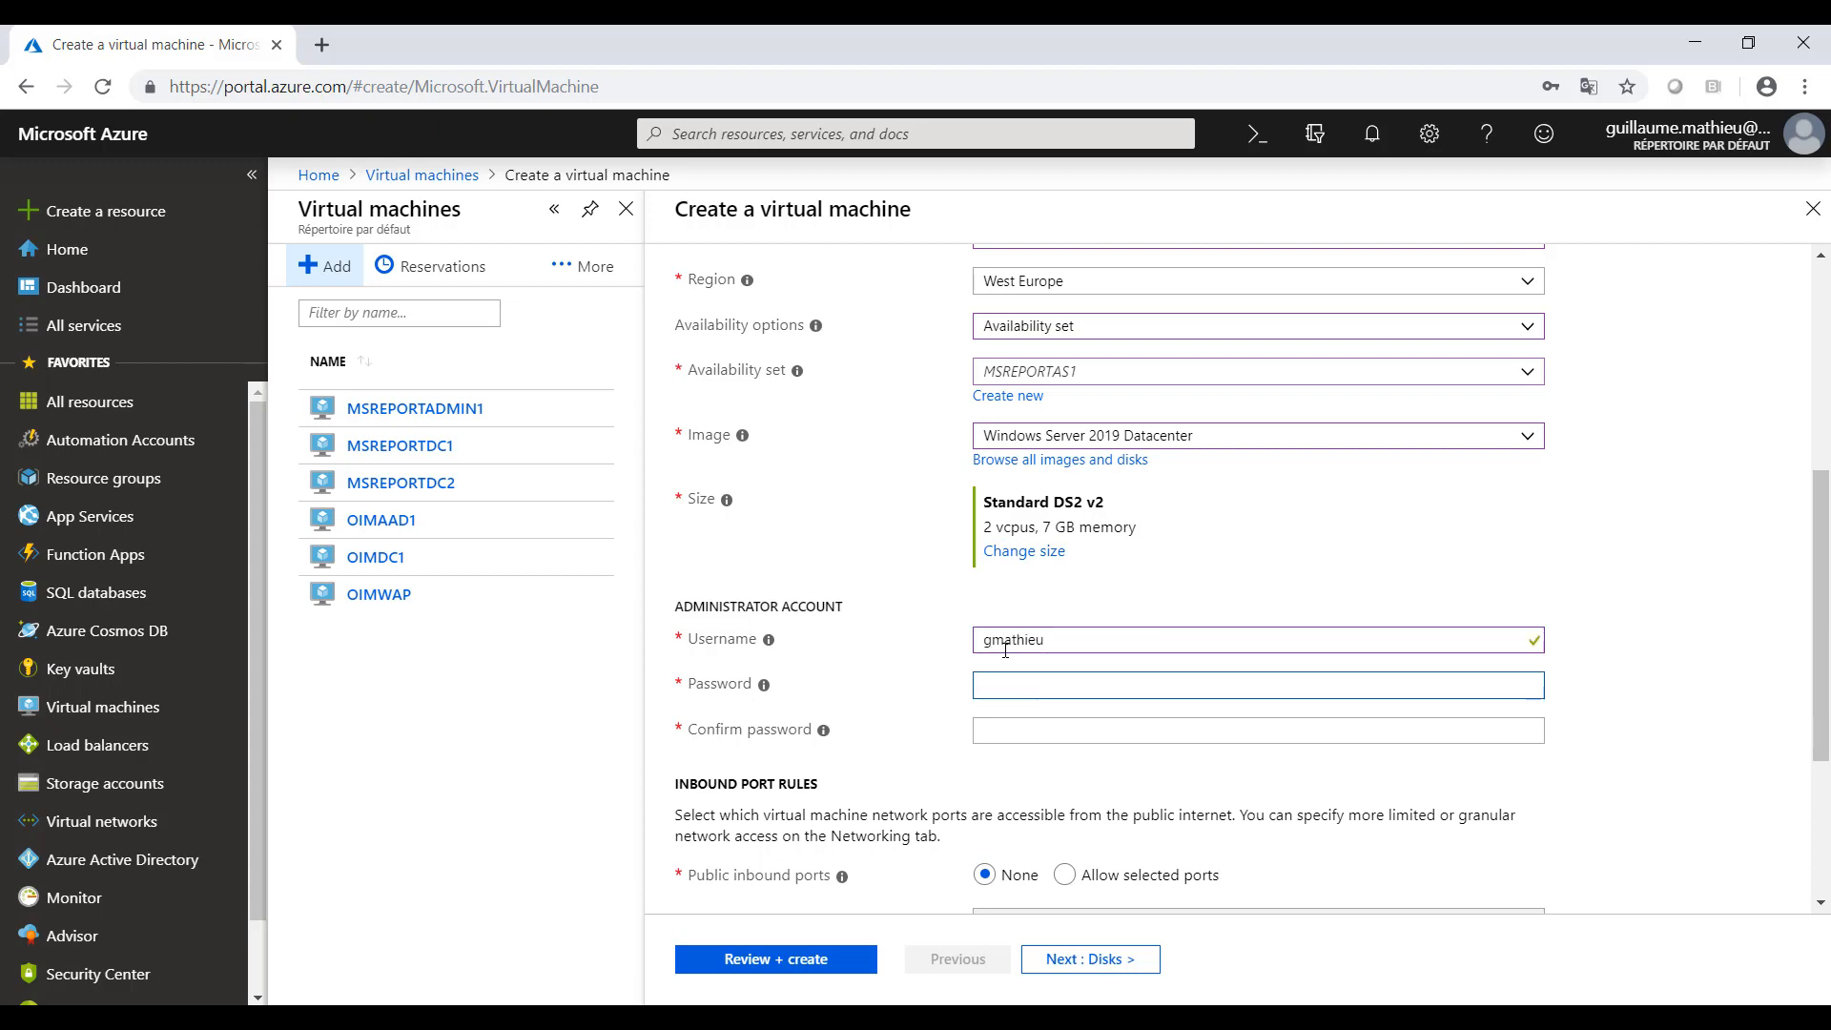
text(•••••••••)
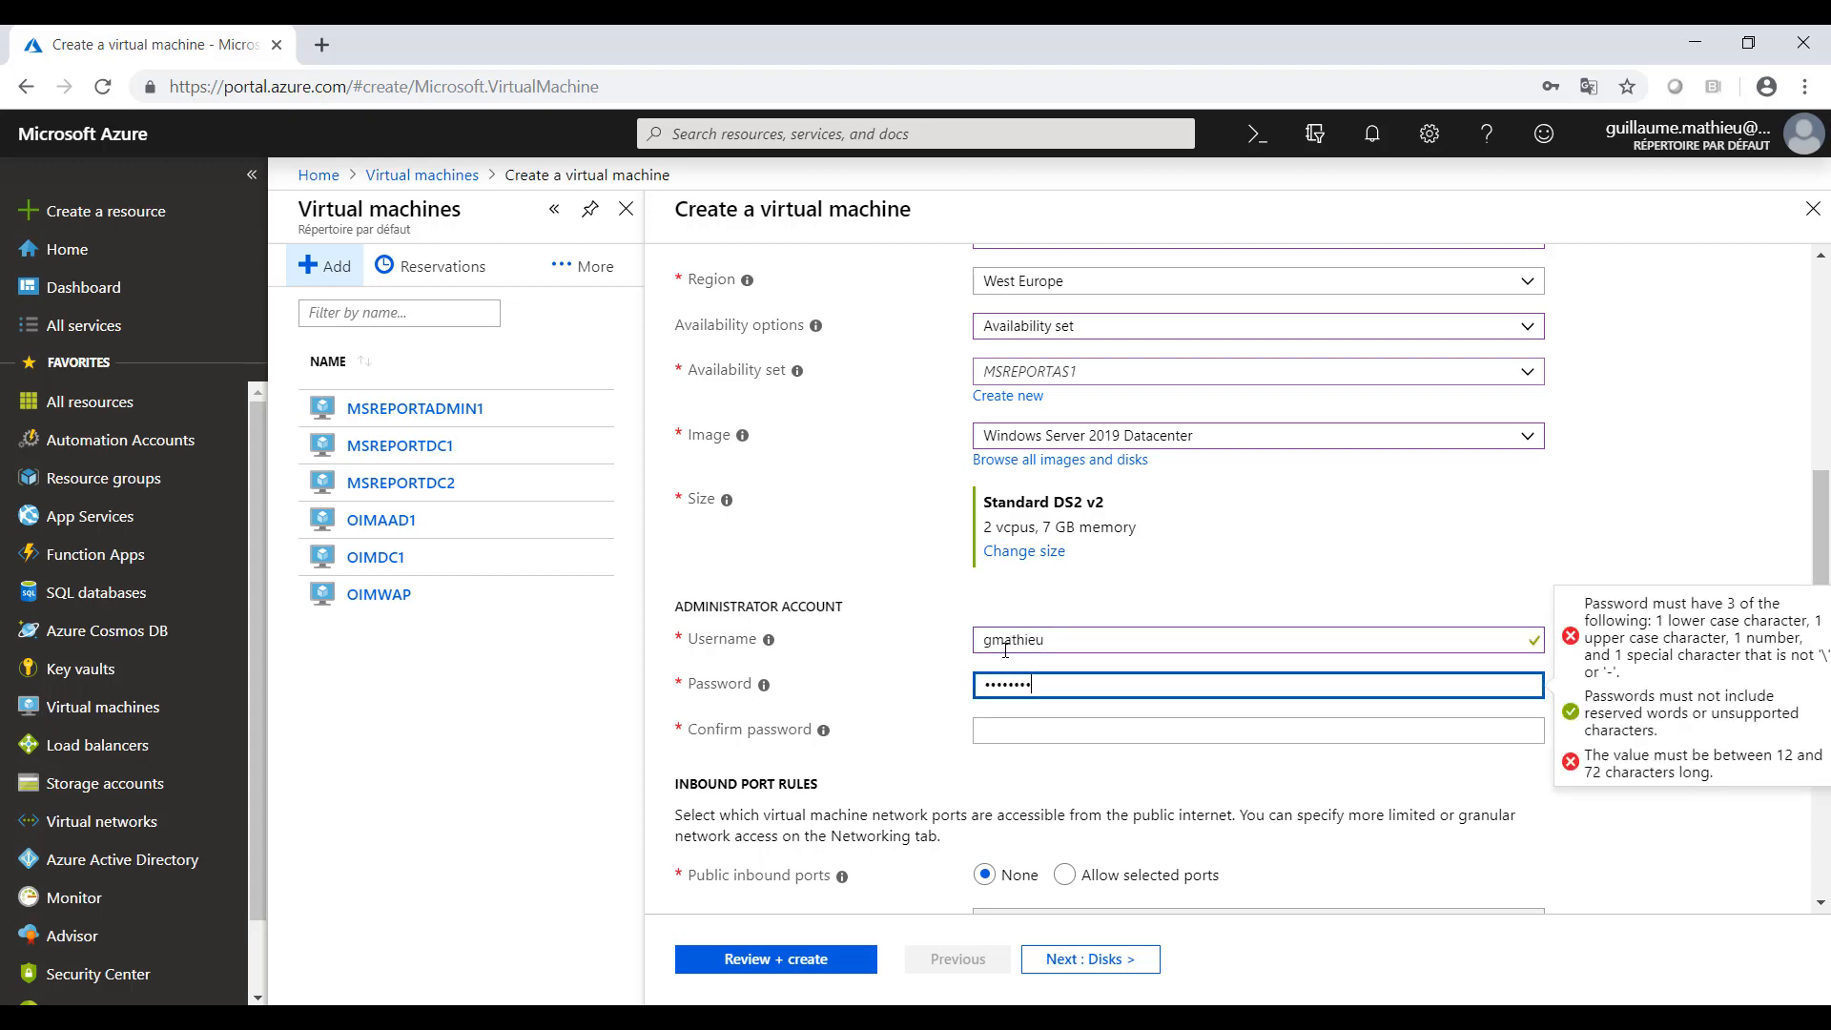
text(•••)
key(Tab)
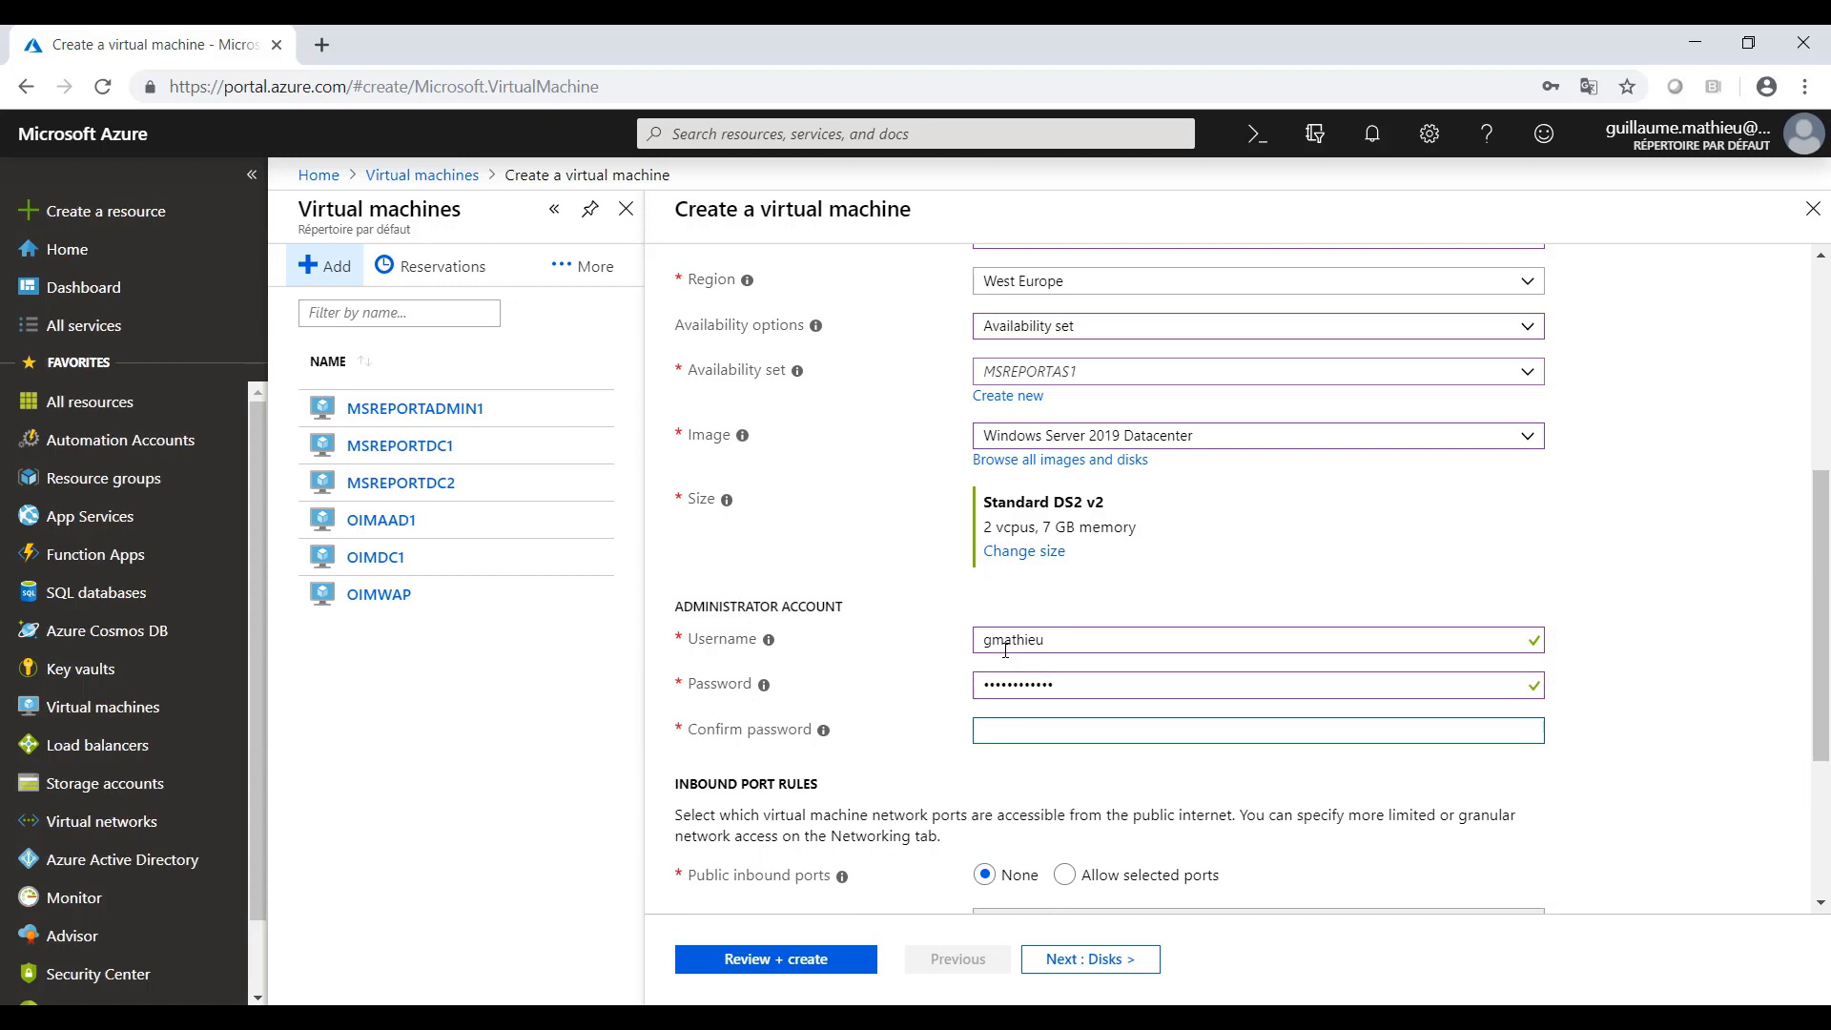
text(•••••••••)
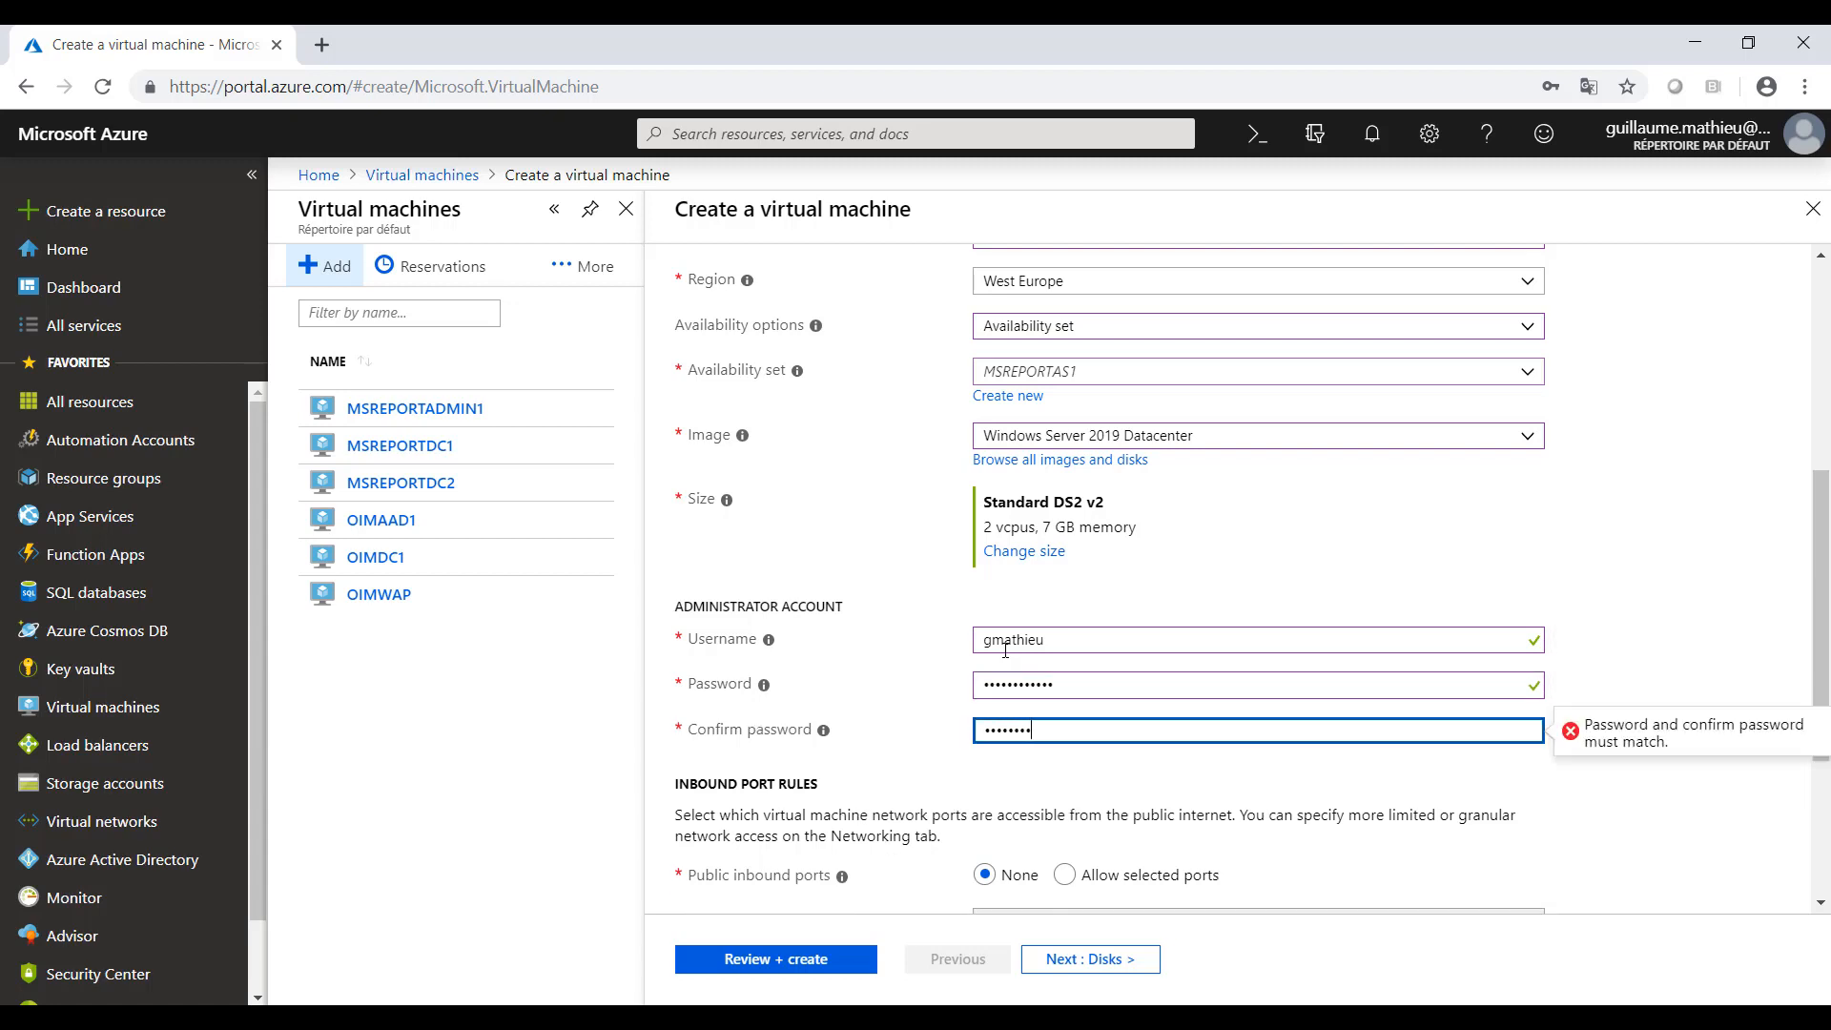
text(•••)
key(Tab)
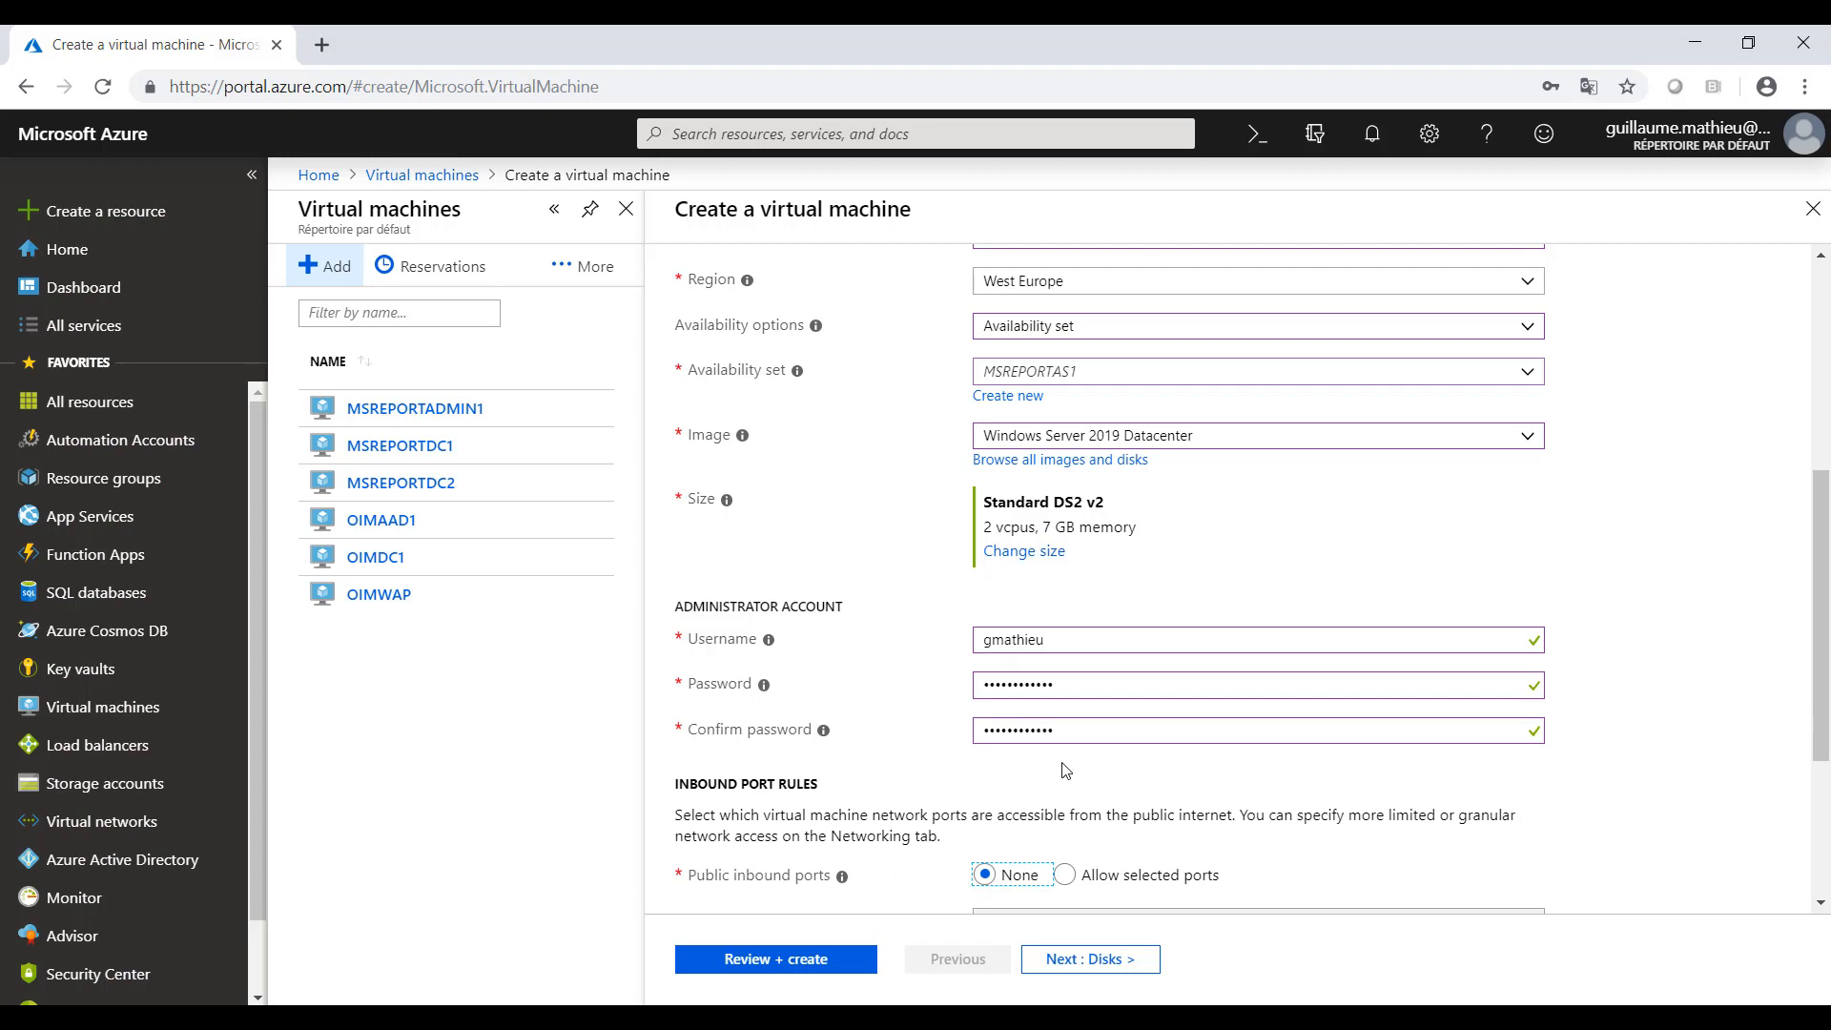
- Continue to the disk configuration and create and attach a new data disk with a size of 100 GiB
scroll(1126, 846, down, 1)
scroll(1126, 839, down, 1)
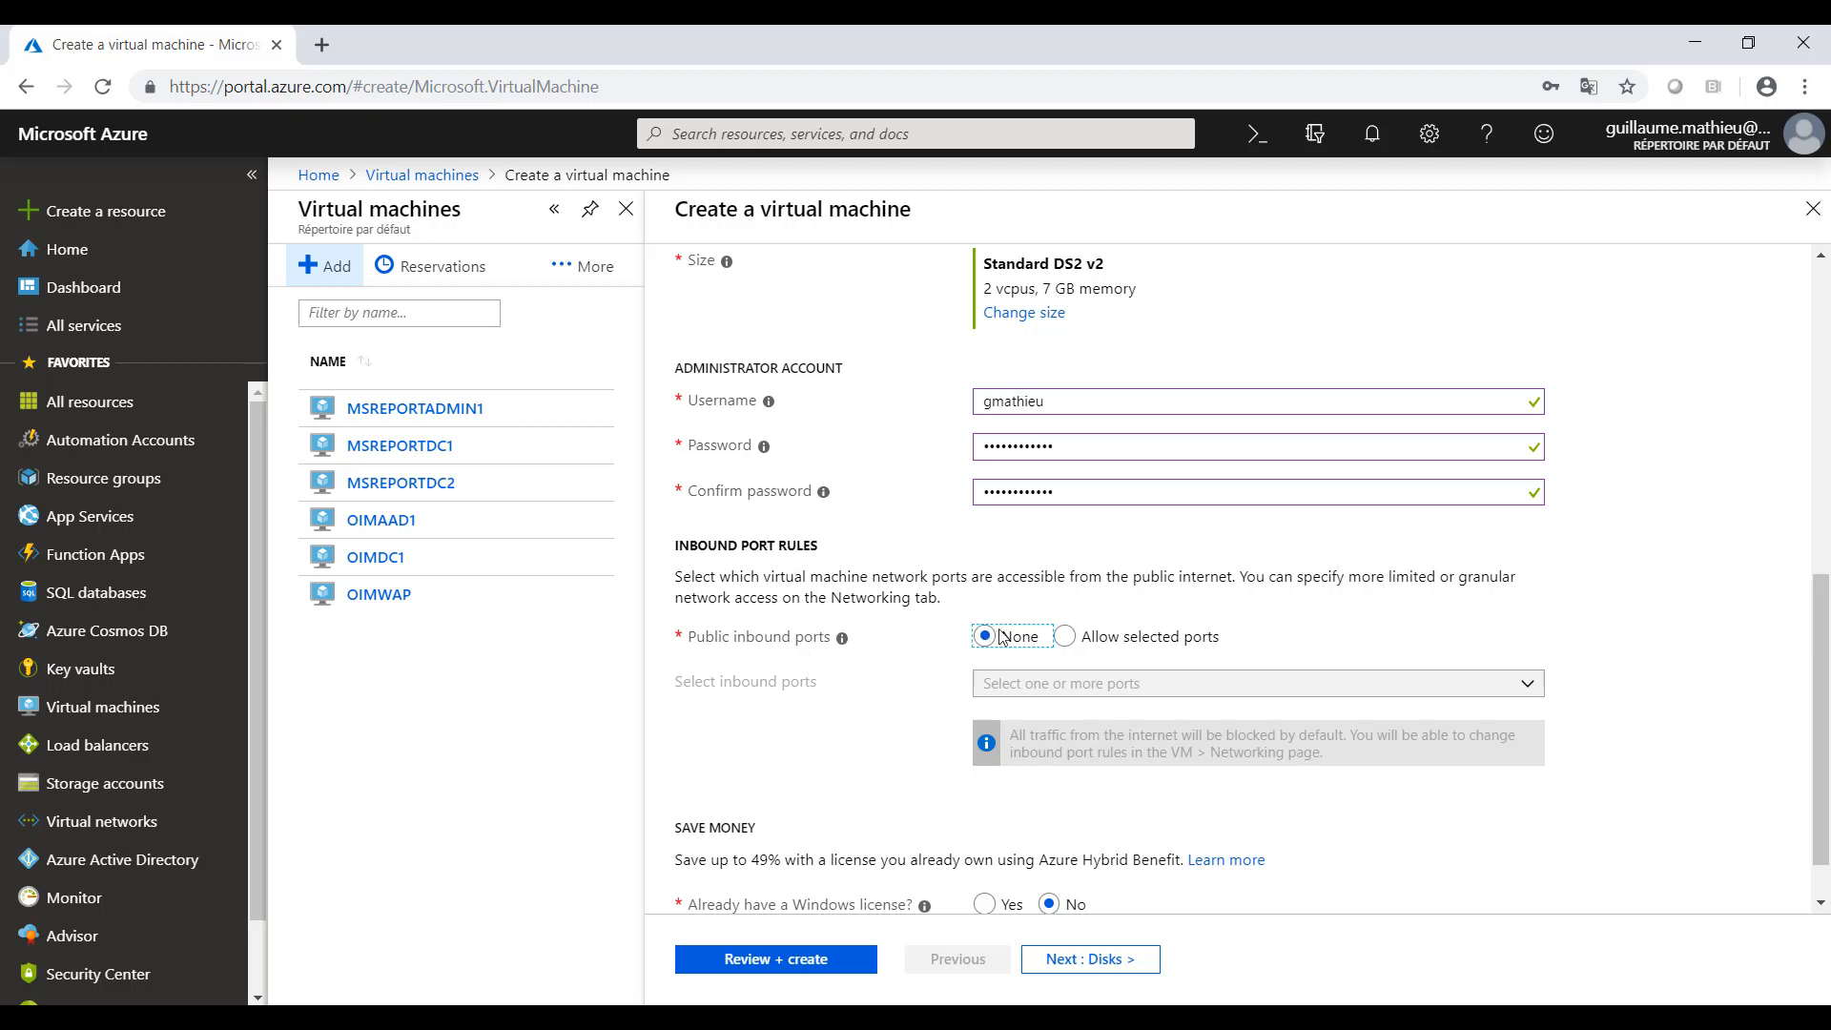
scroll(1003, 646, down, 1)
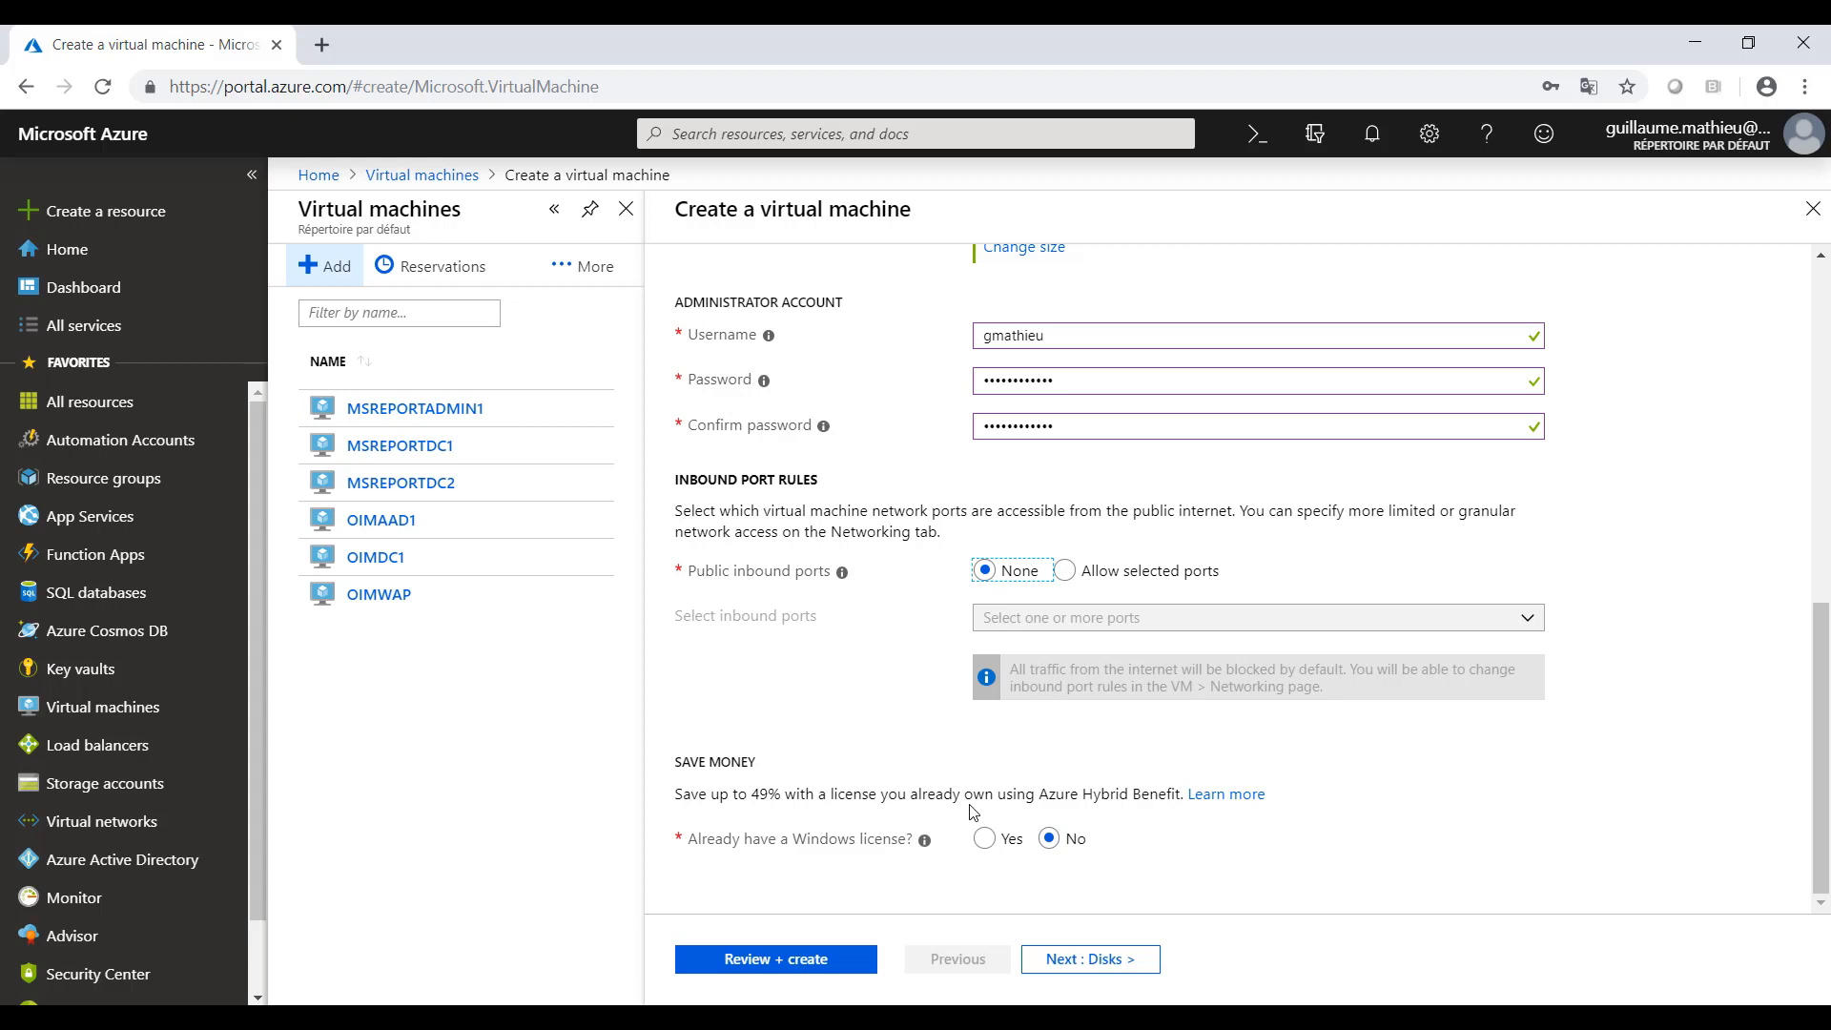
click(1088, 962)
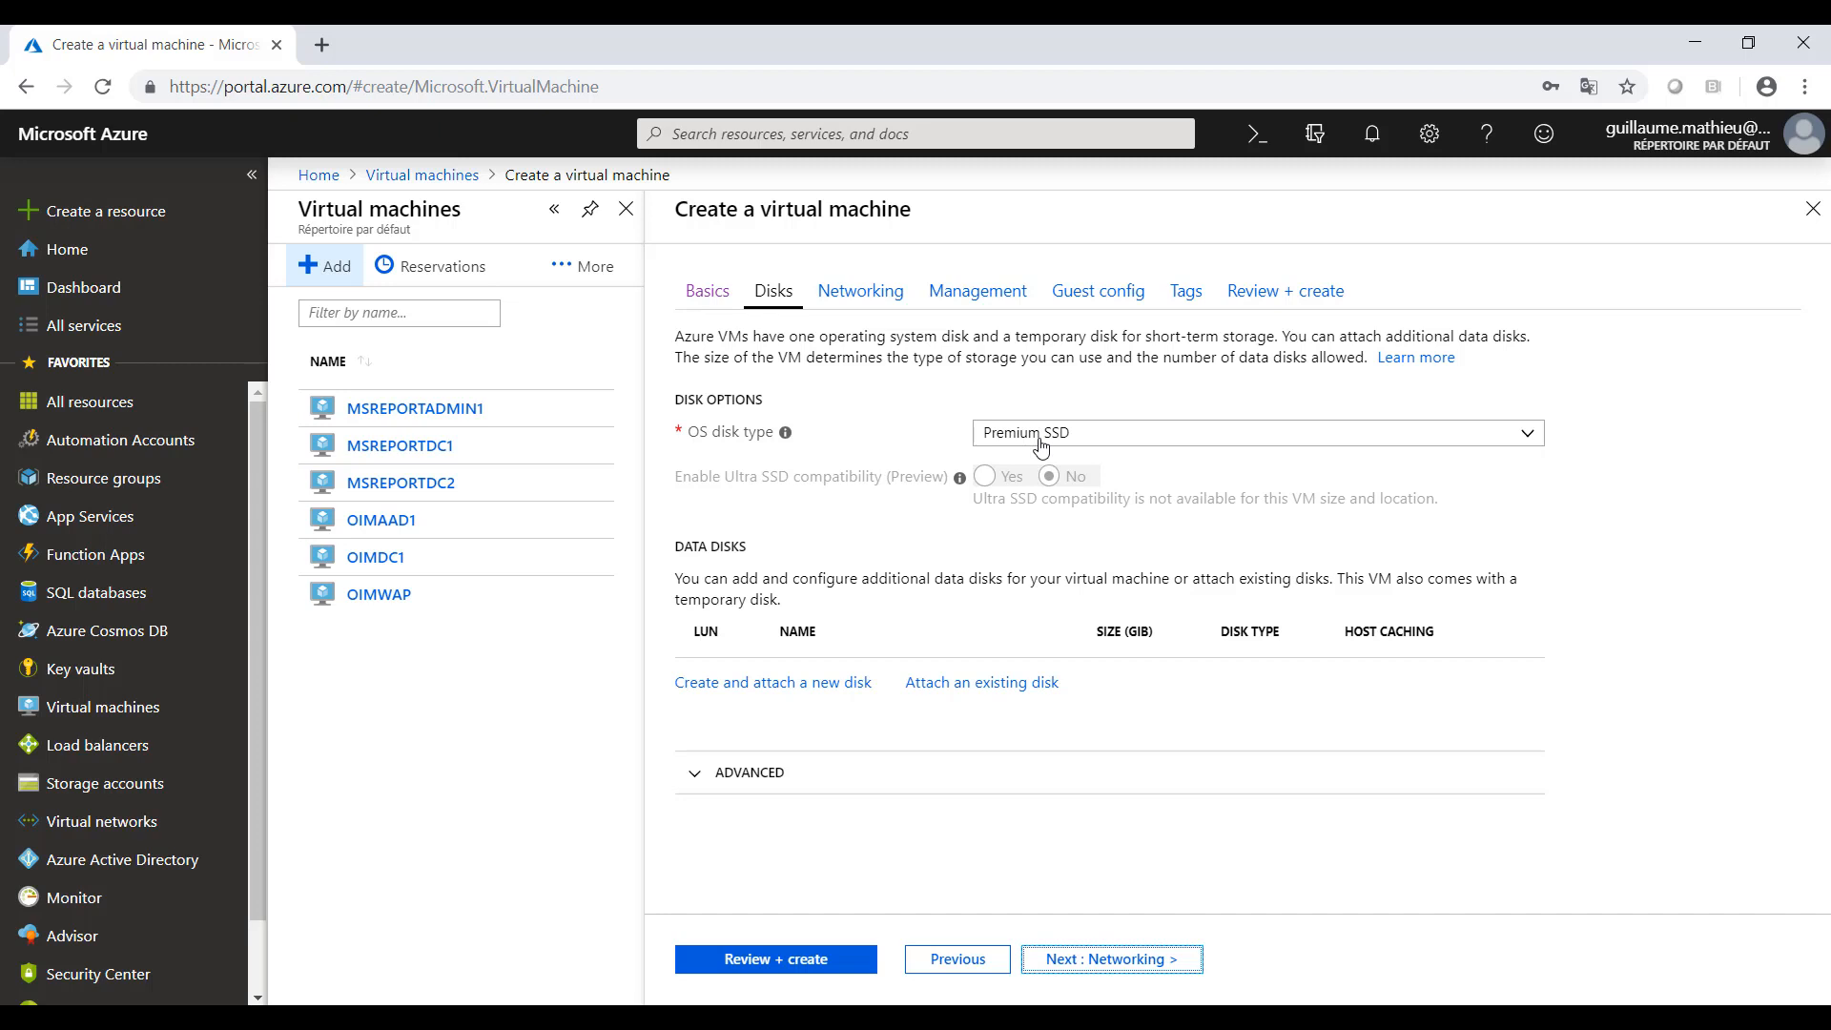
click(804, 692)
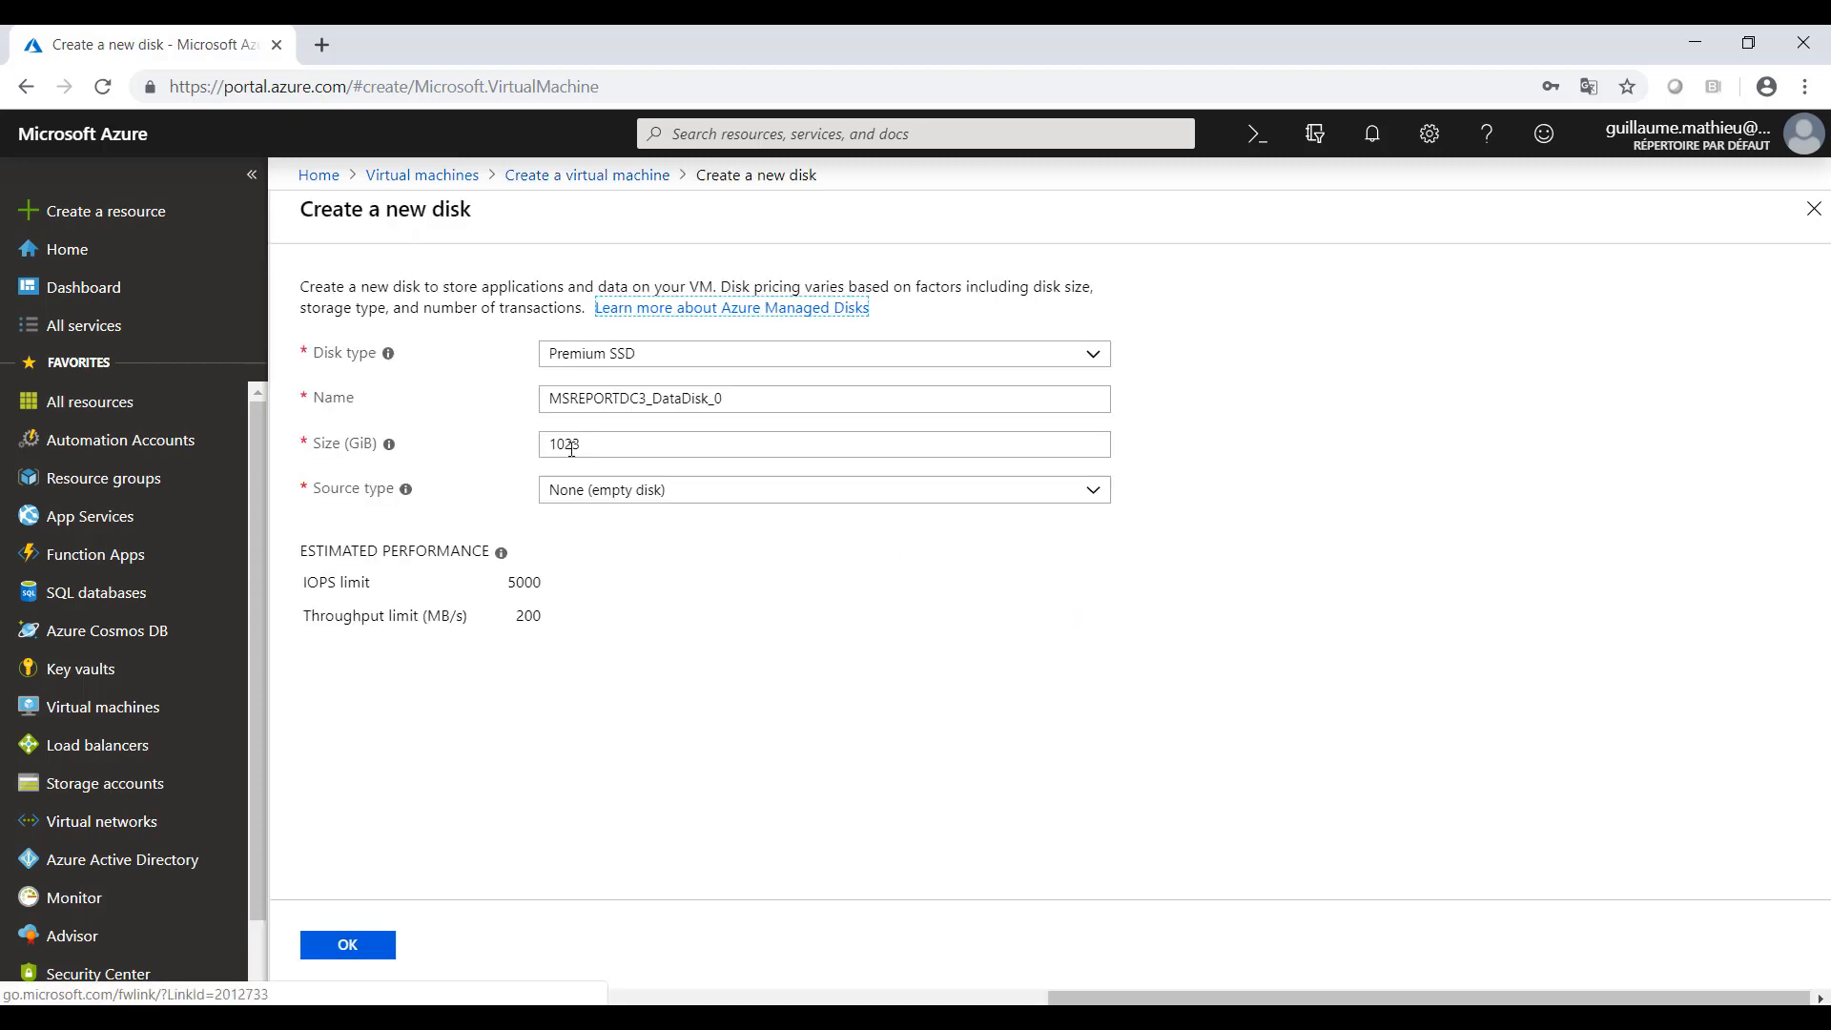
drag(604, 445, 527, 447)
text(100)
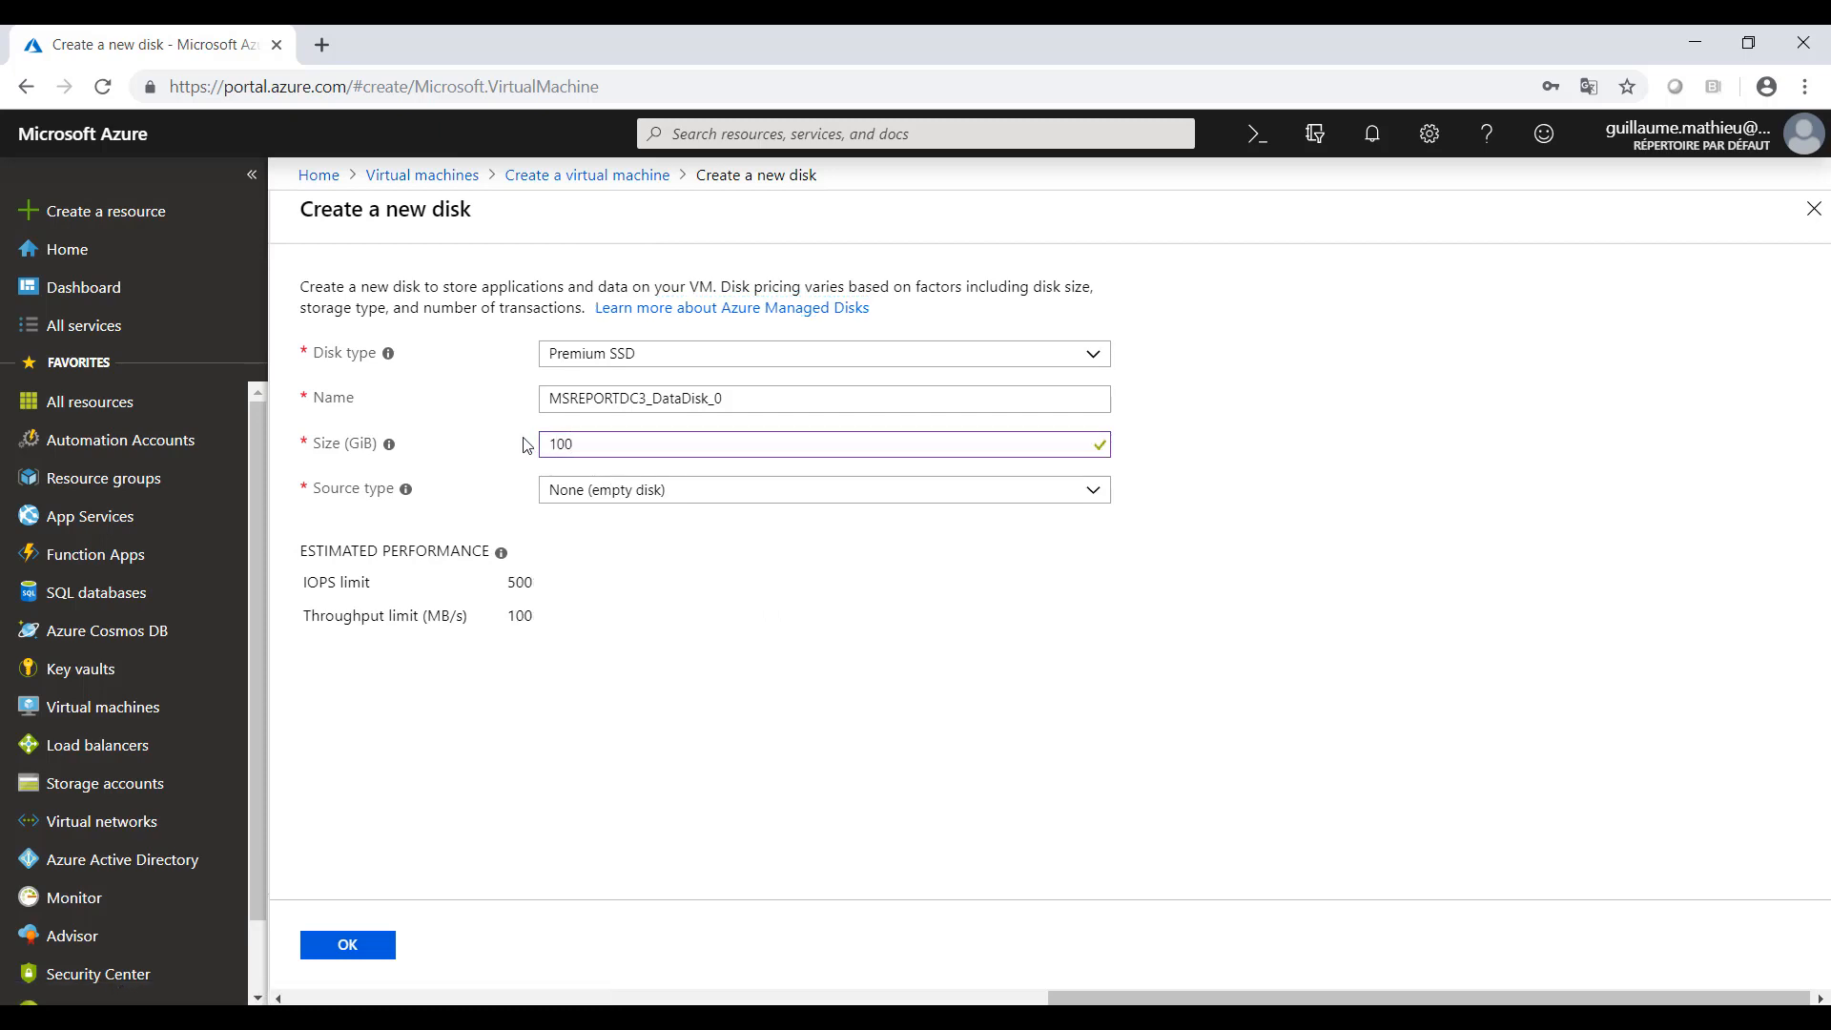
key(Tab)
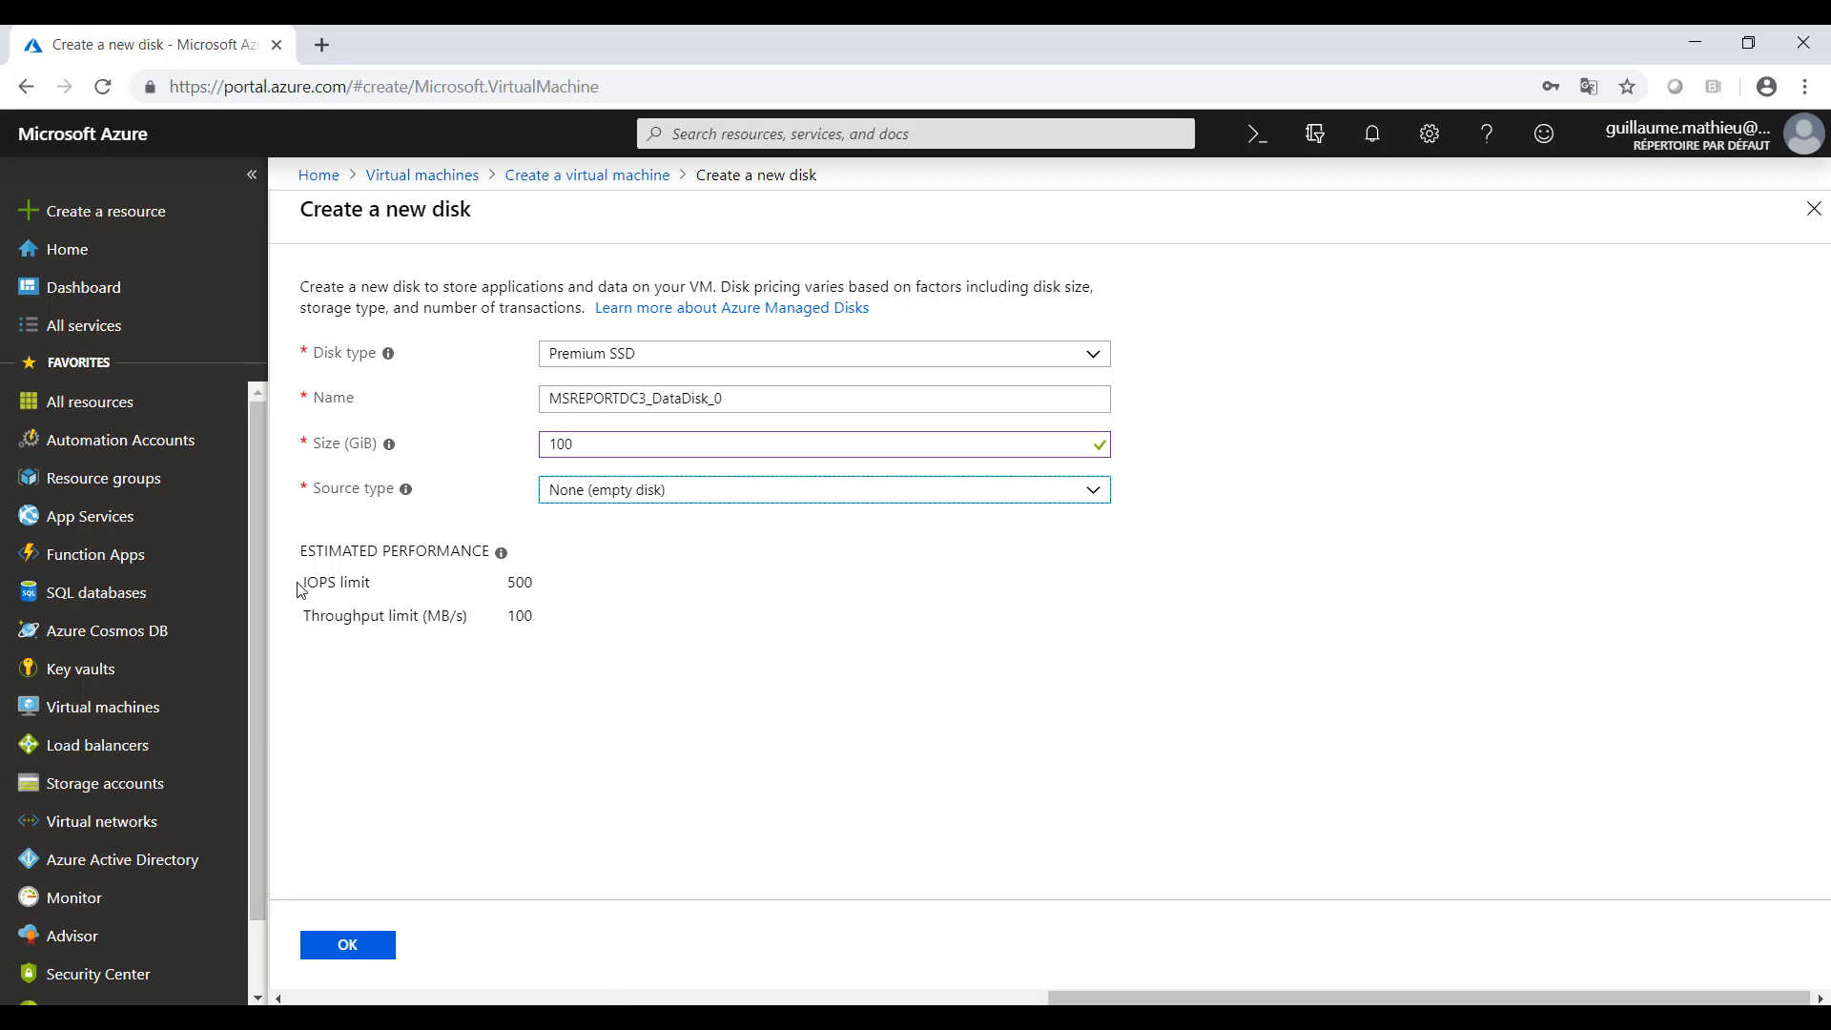
click(612, 444)
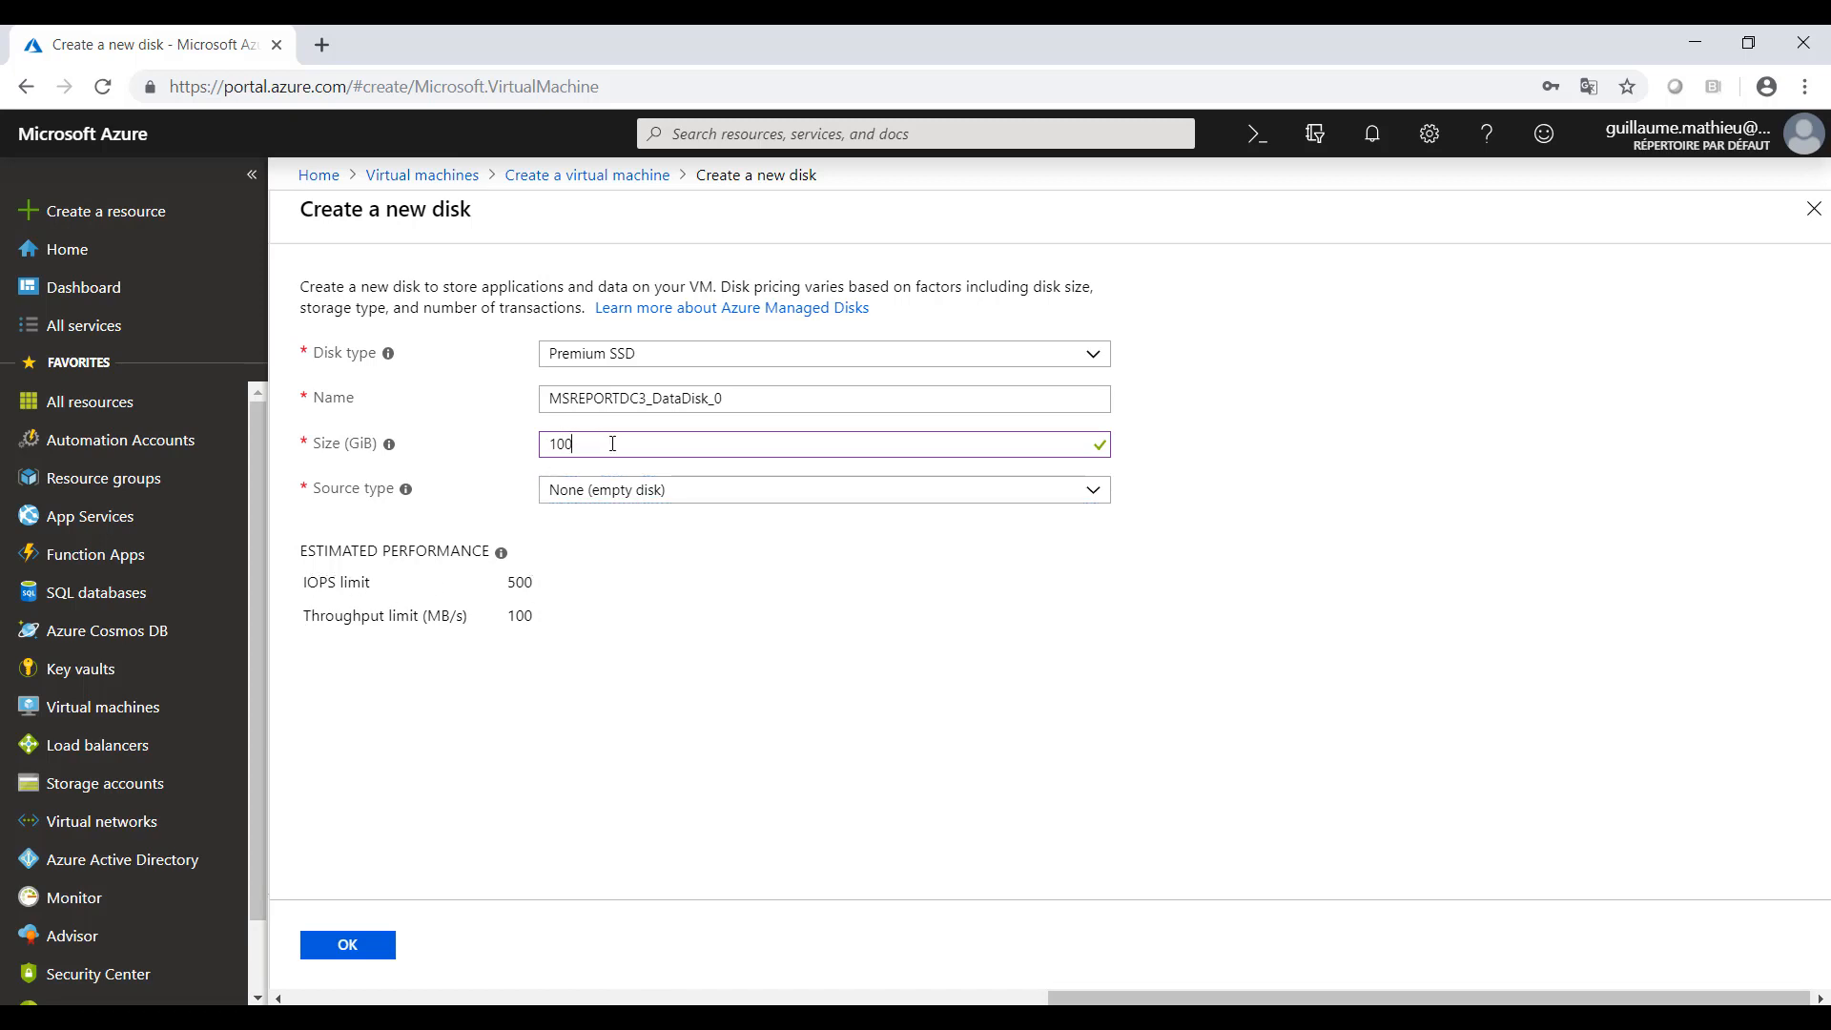
text(0)
key(BackSpace)
click(368, 961)
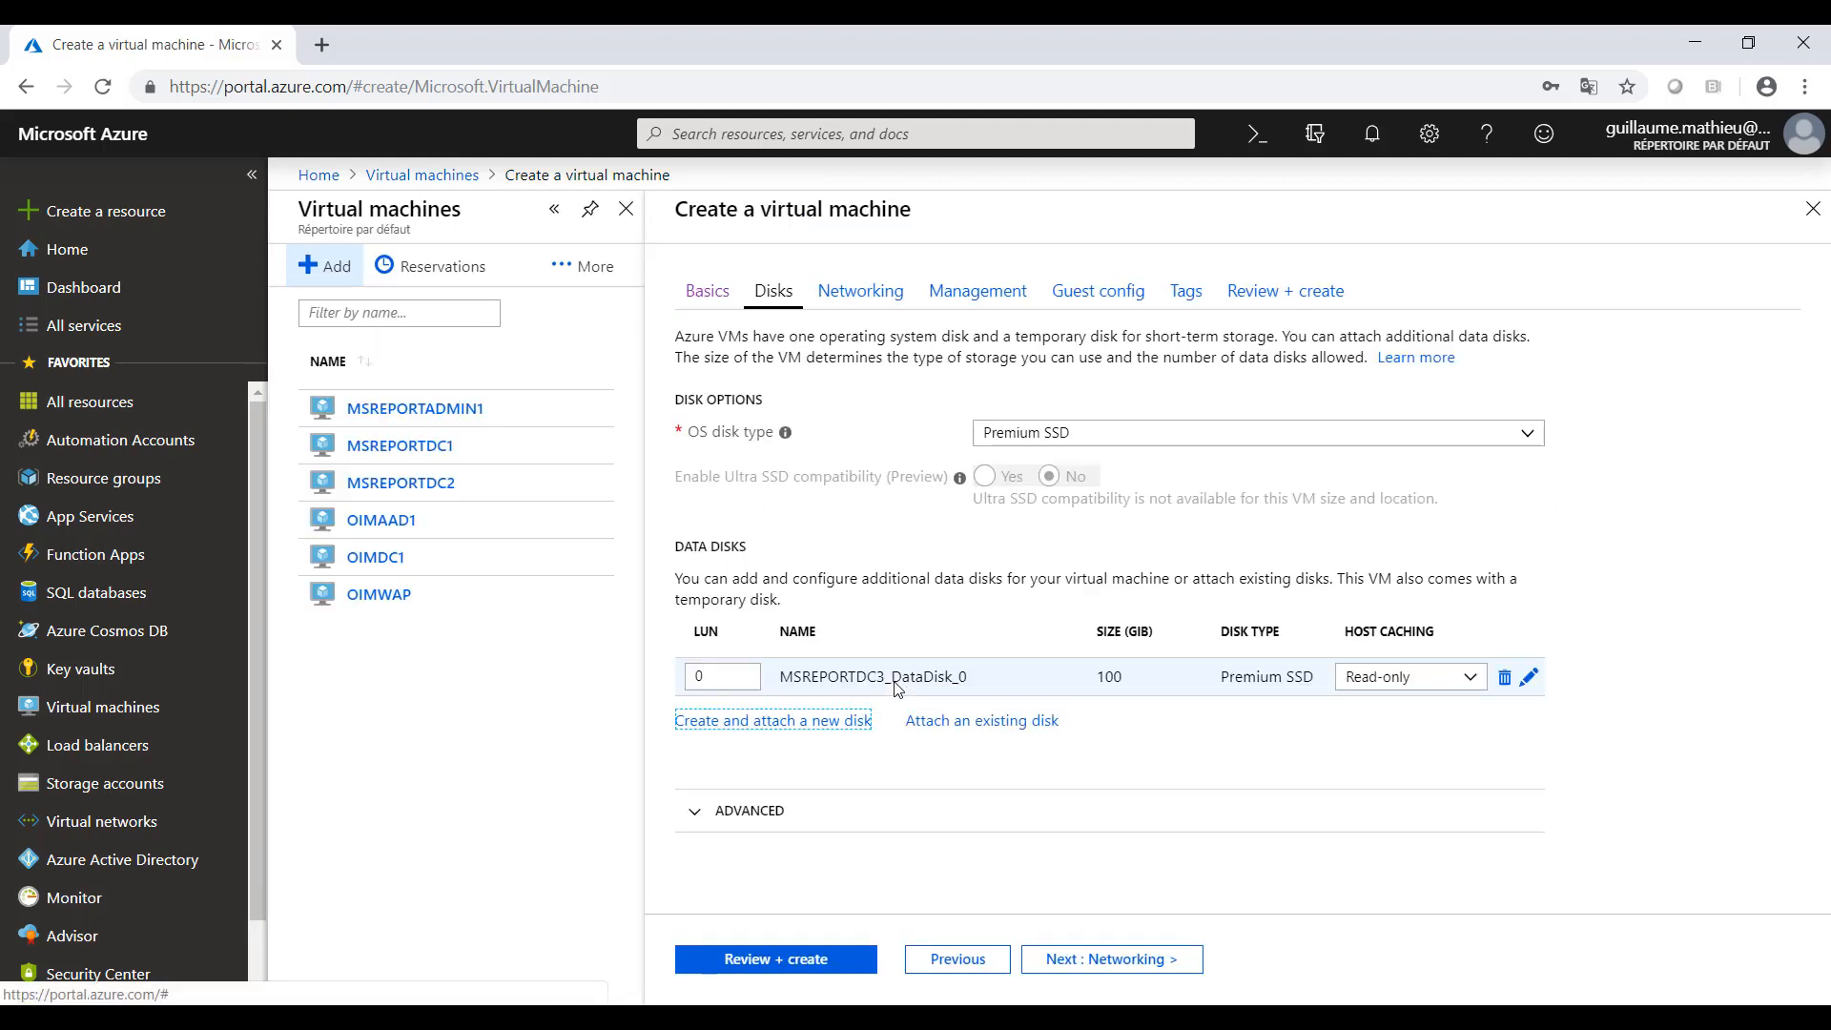
- Set host caching of the new data disk to None and expand the advanced disk options
click(1469, 679)
click(1383, 706)
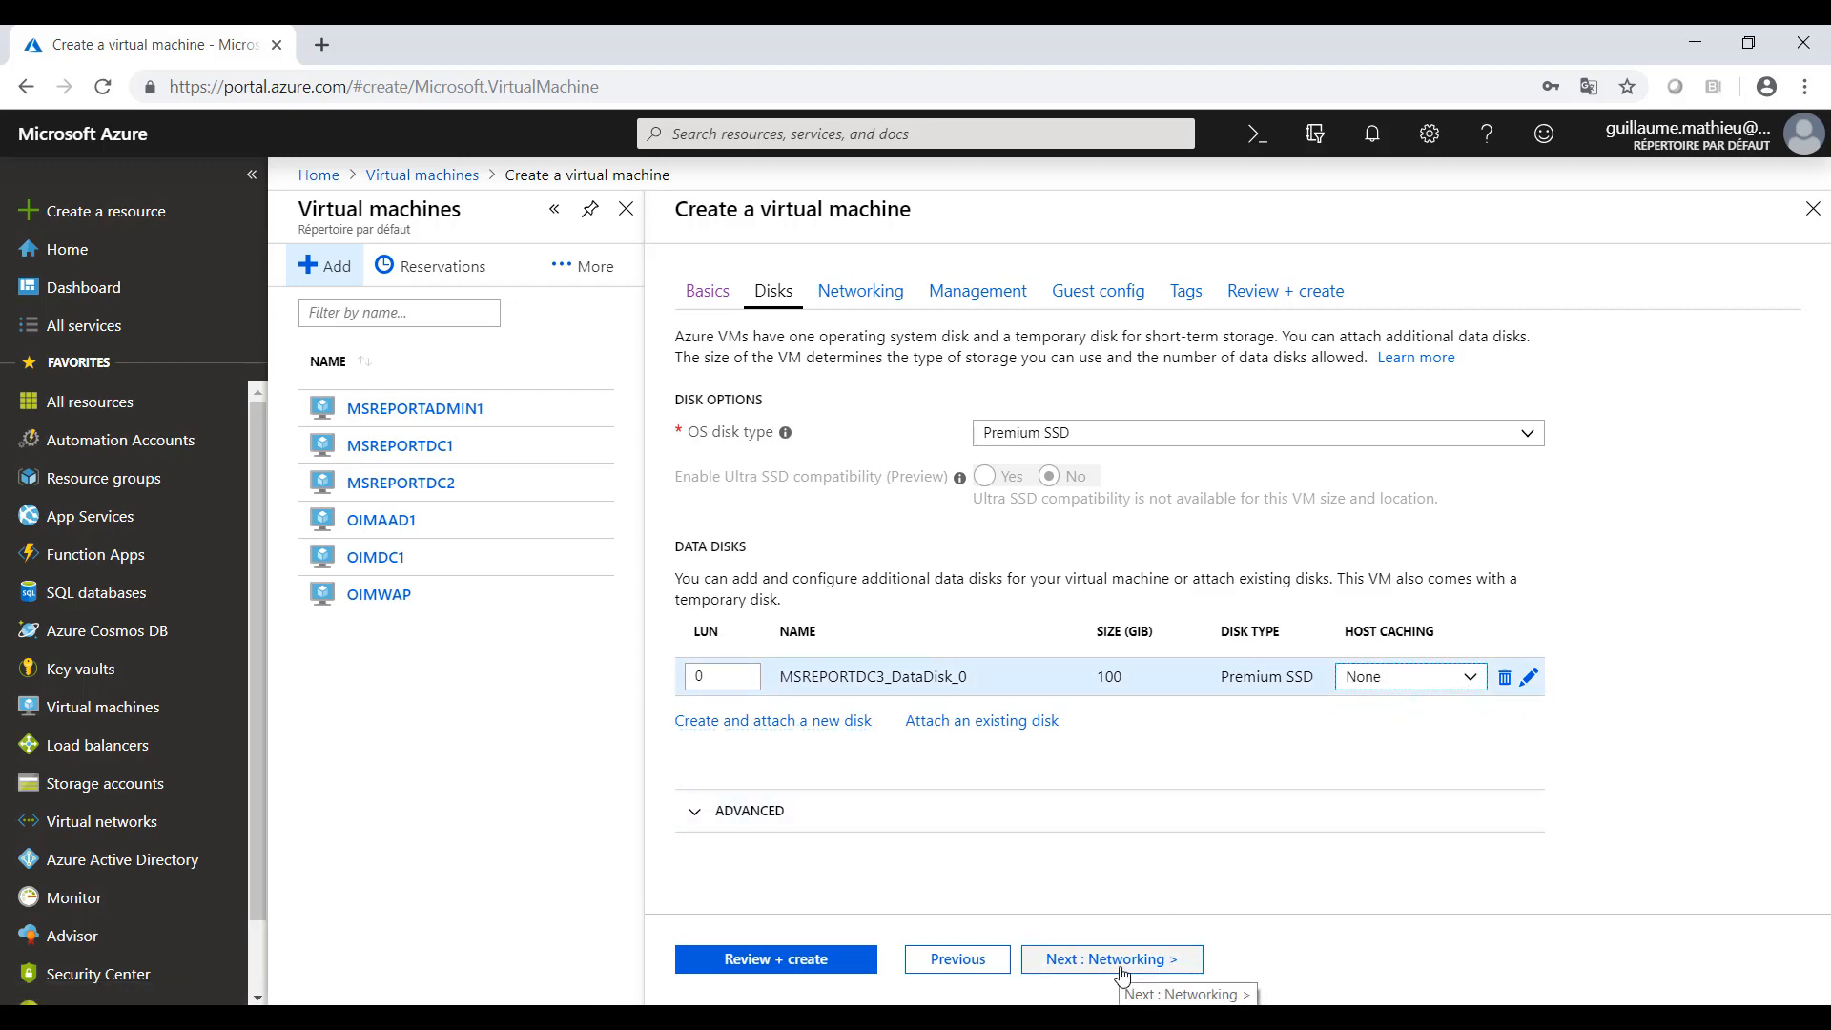
click(692, 811)
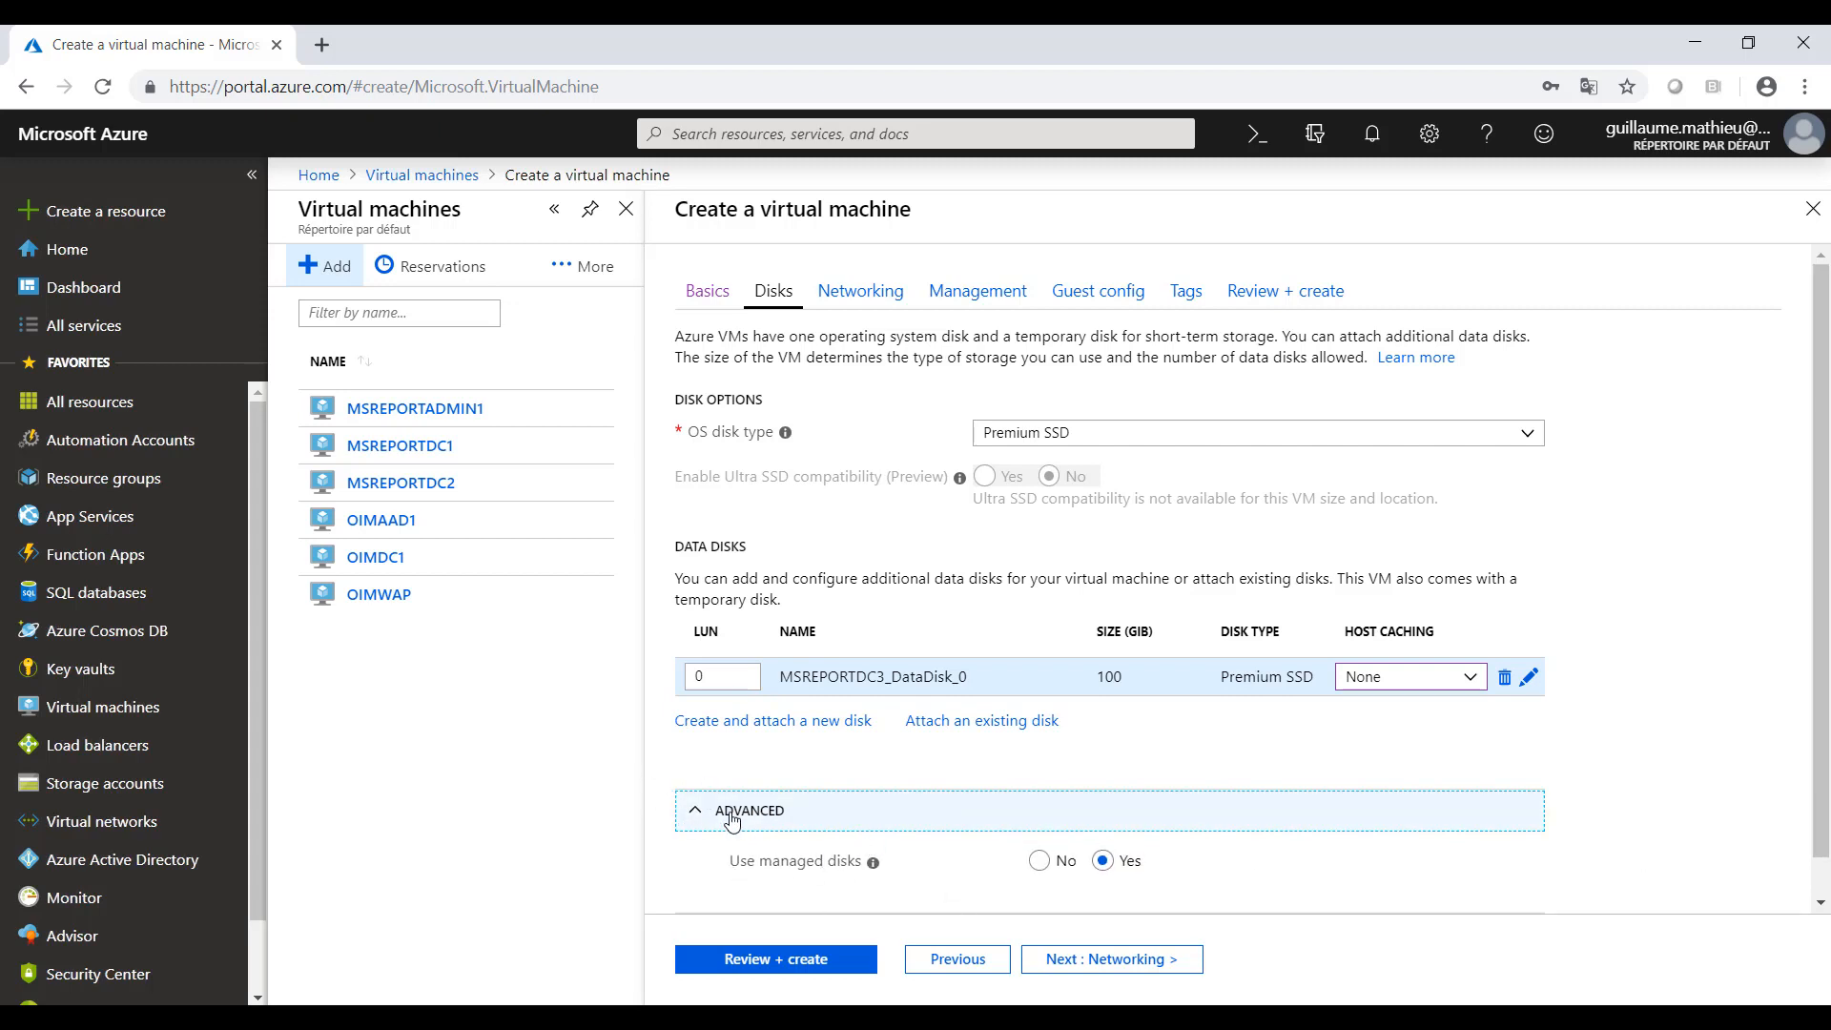
- Continue to the networking configuration and set the virtual machine's public IP to None
click(1082, 962)
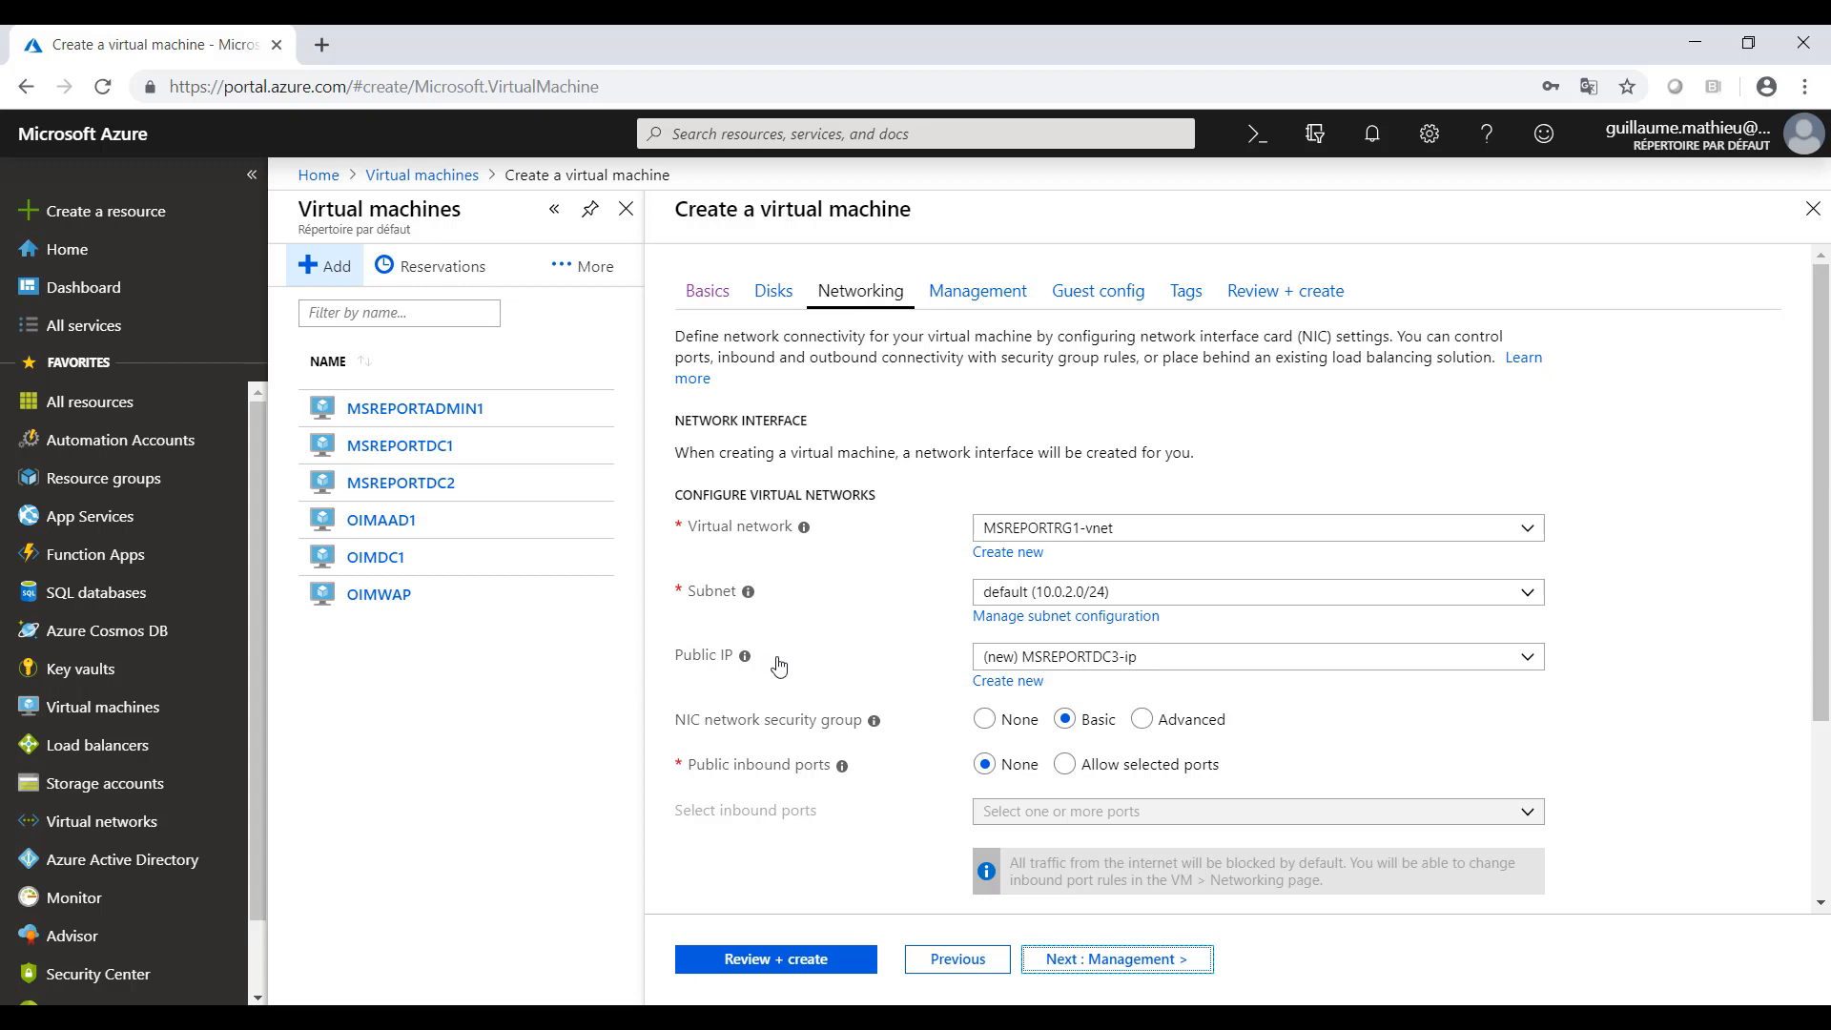
click(1032, 660)
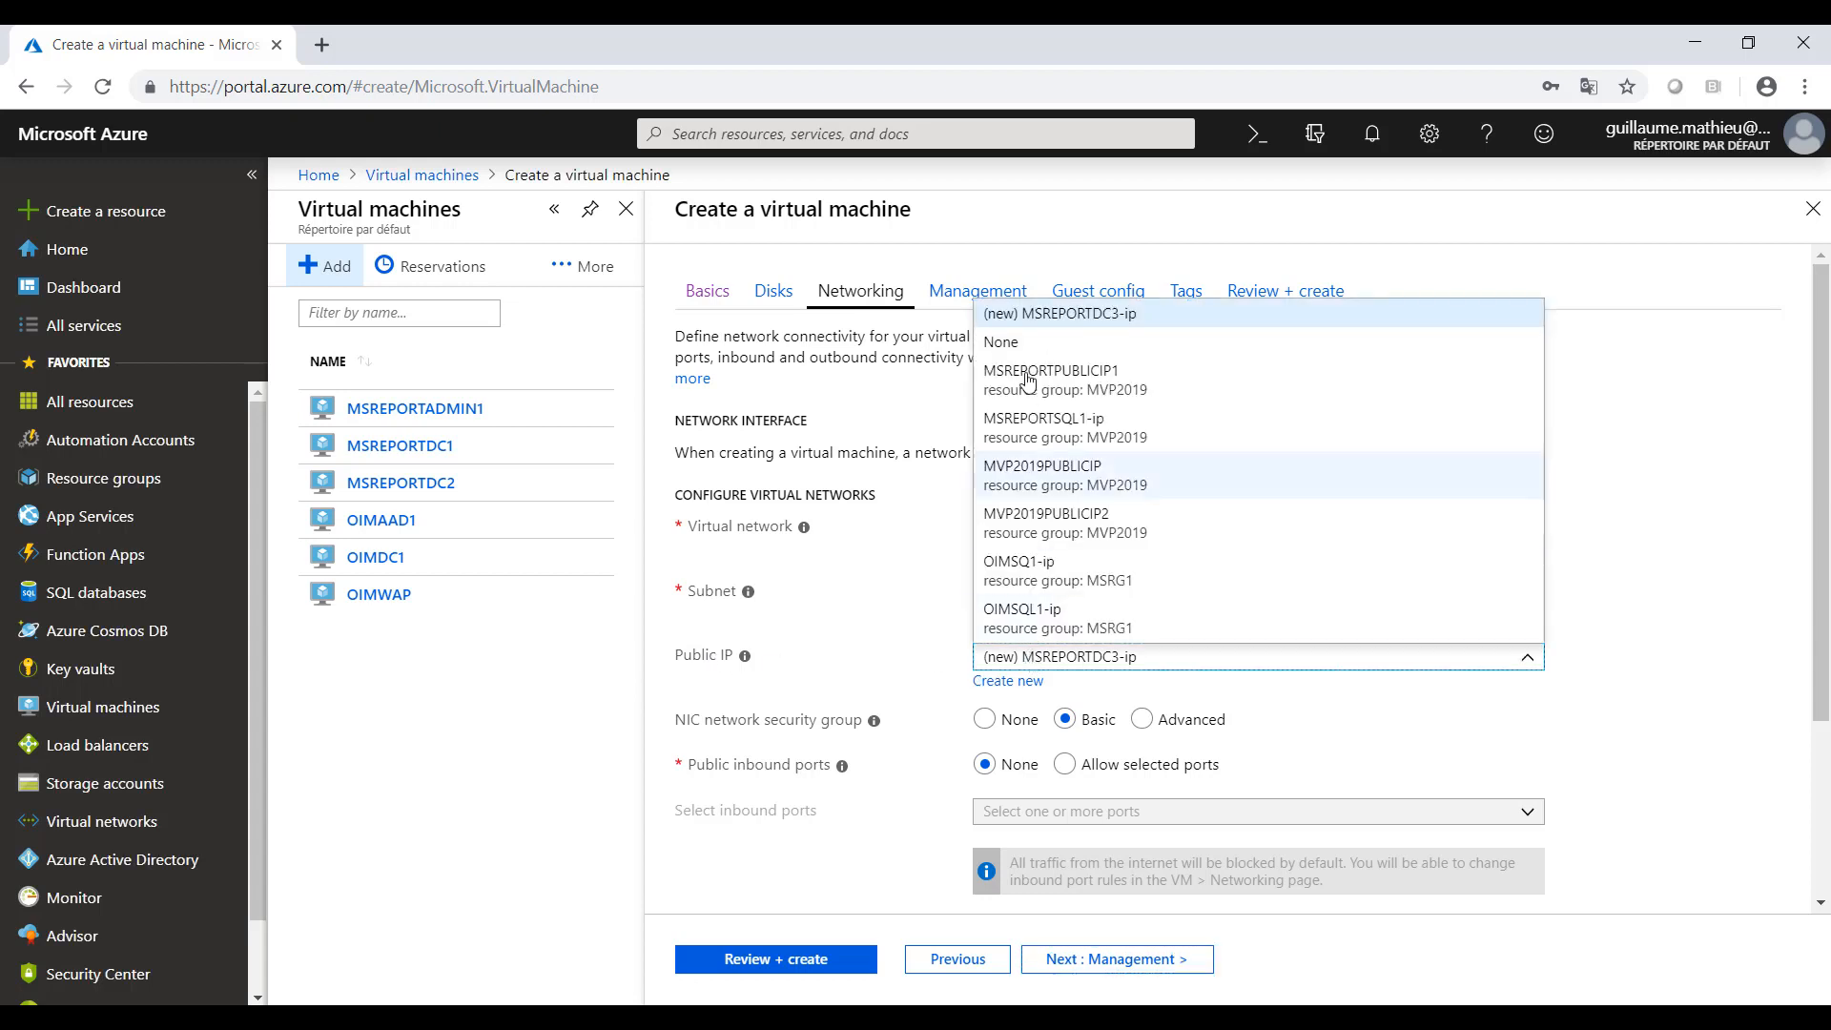
click(1014, 352)
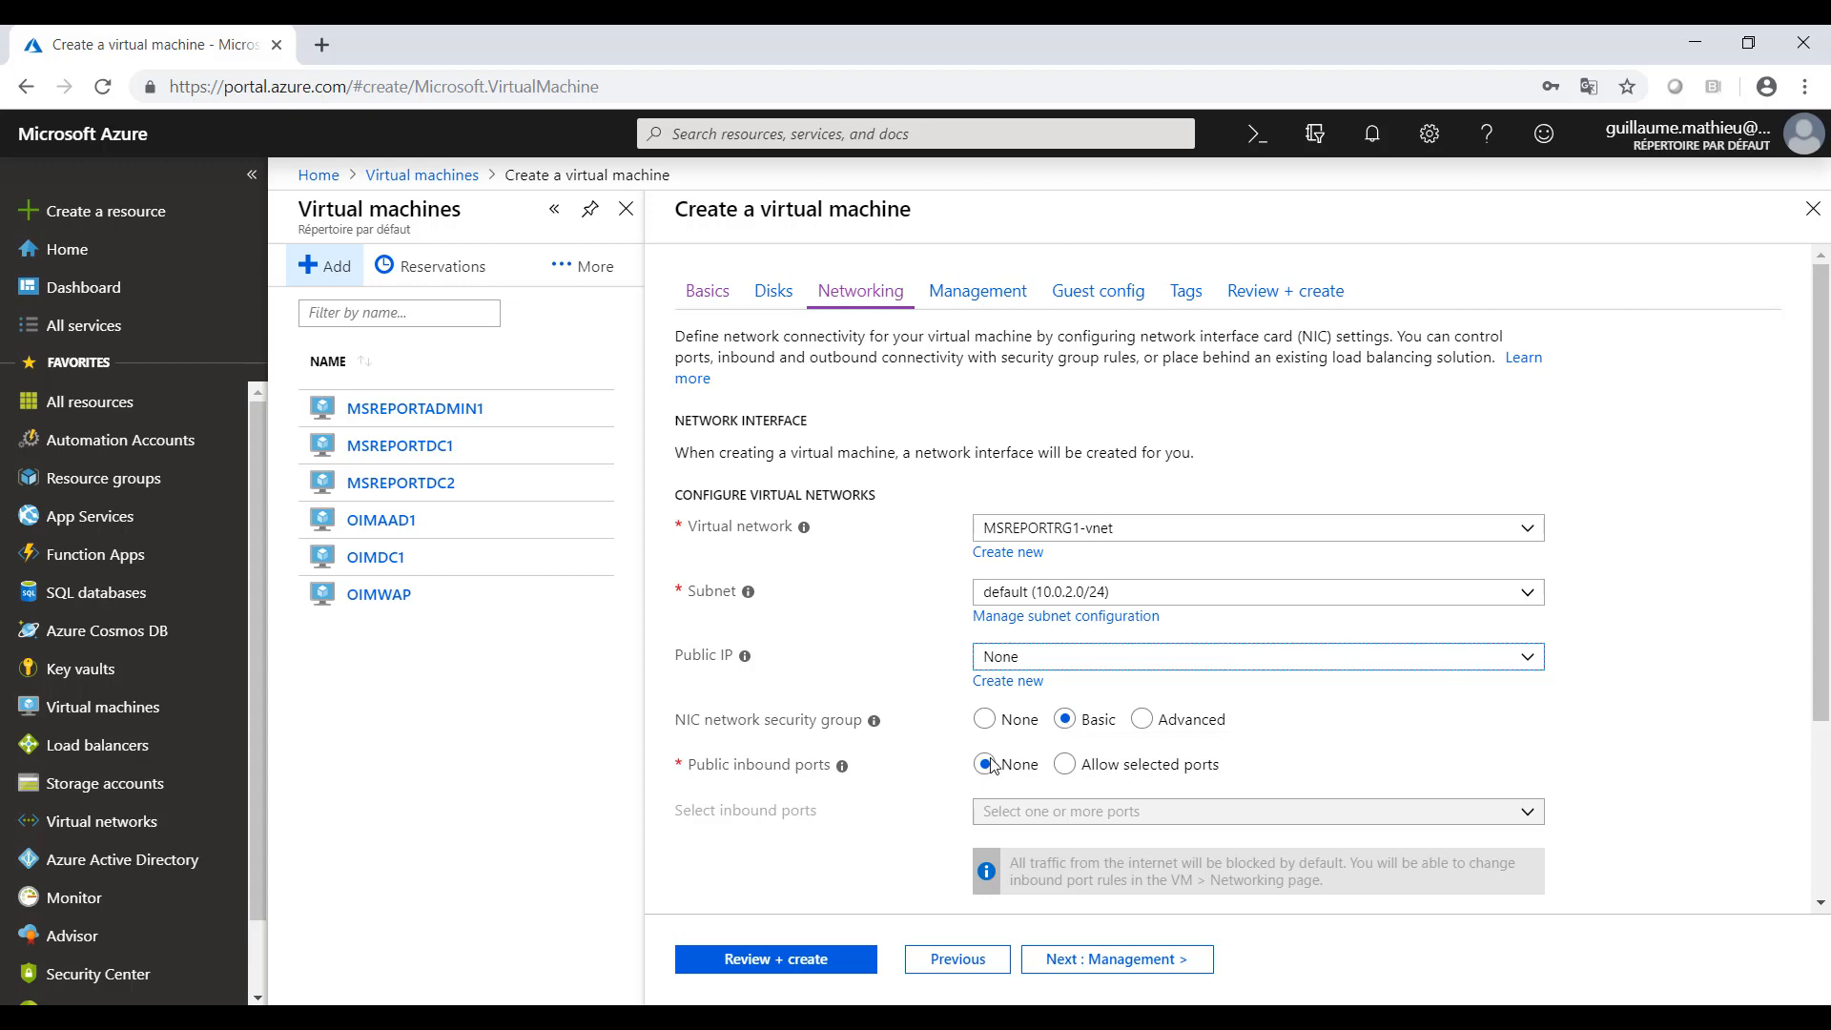
- Continue to the management options and turn on OS guest diagnostics
click(1098, 968)
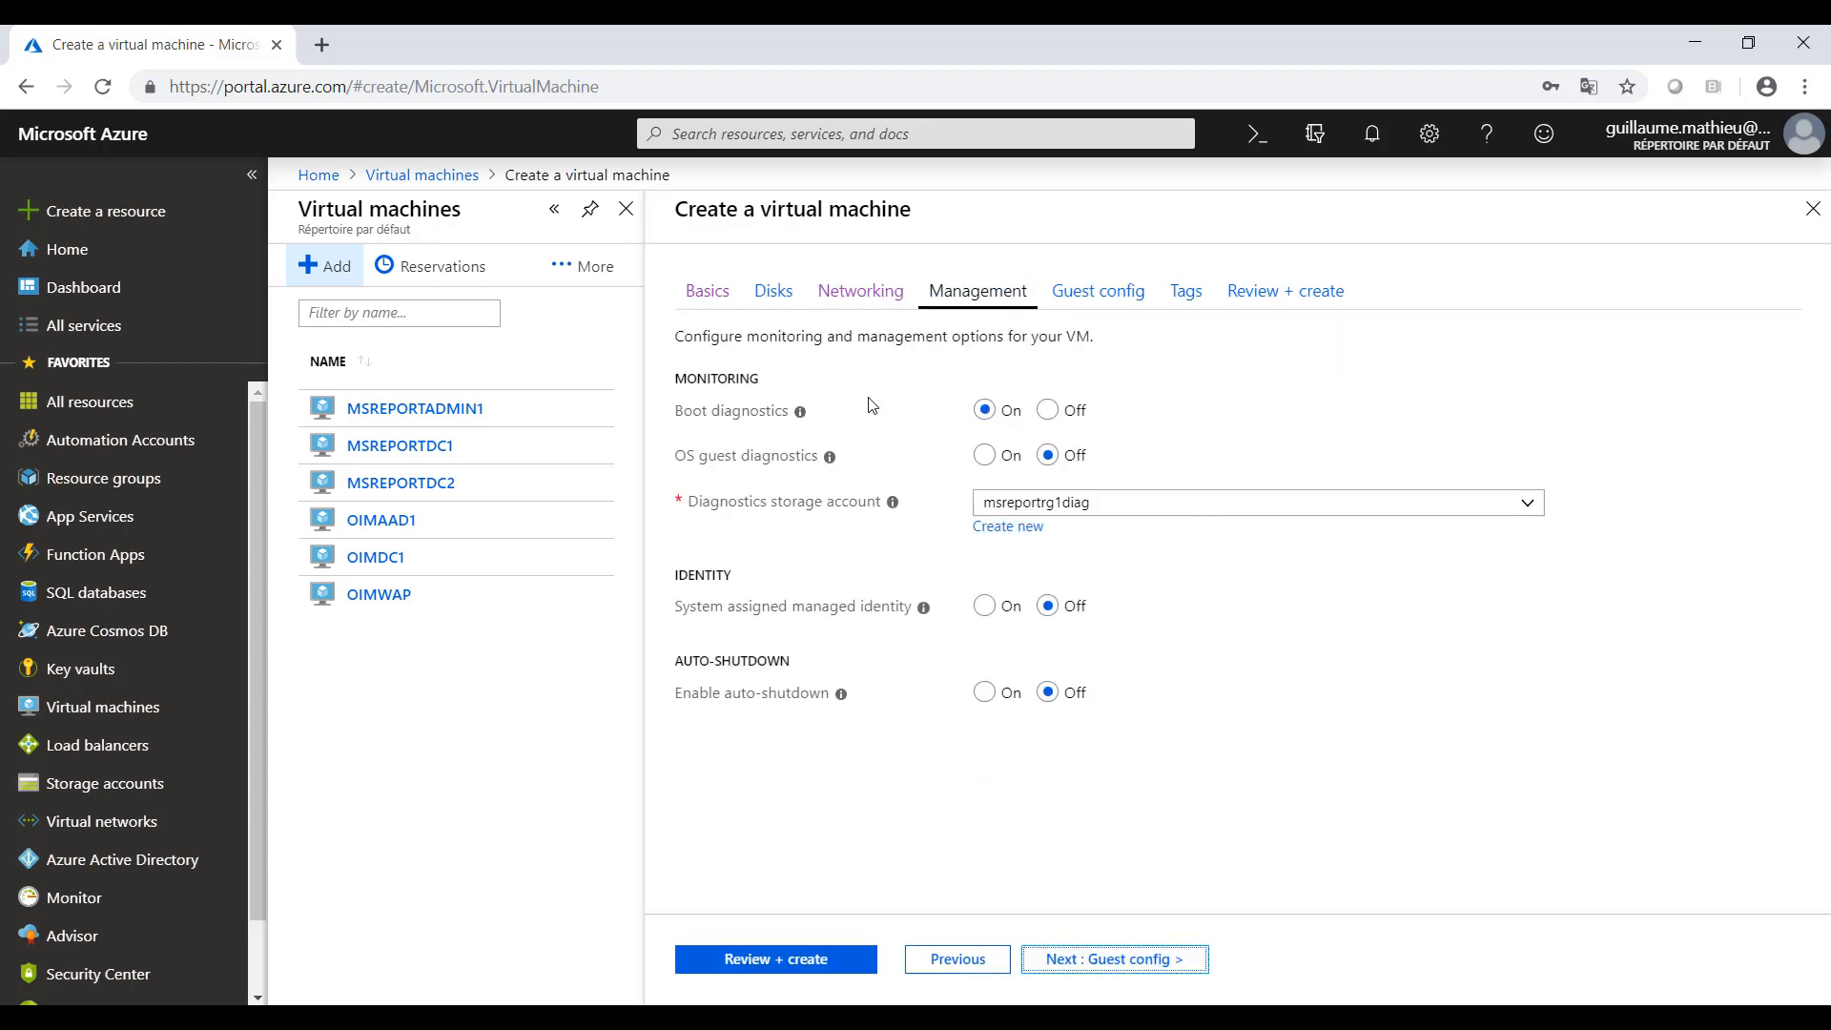
click(987, 459)
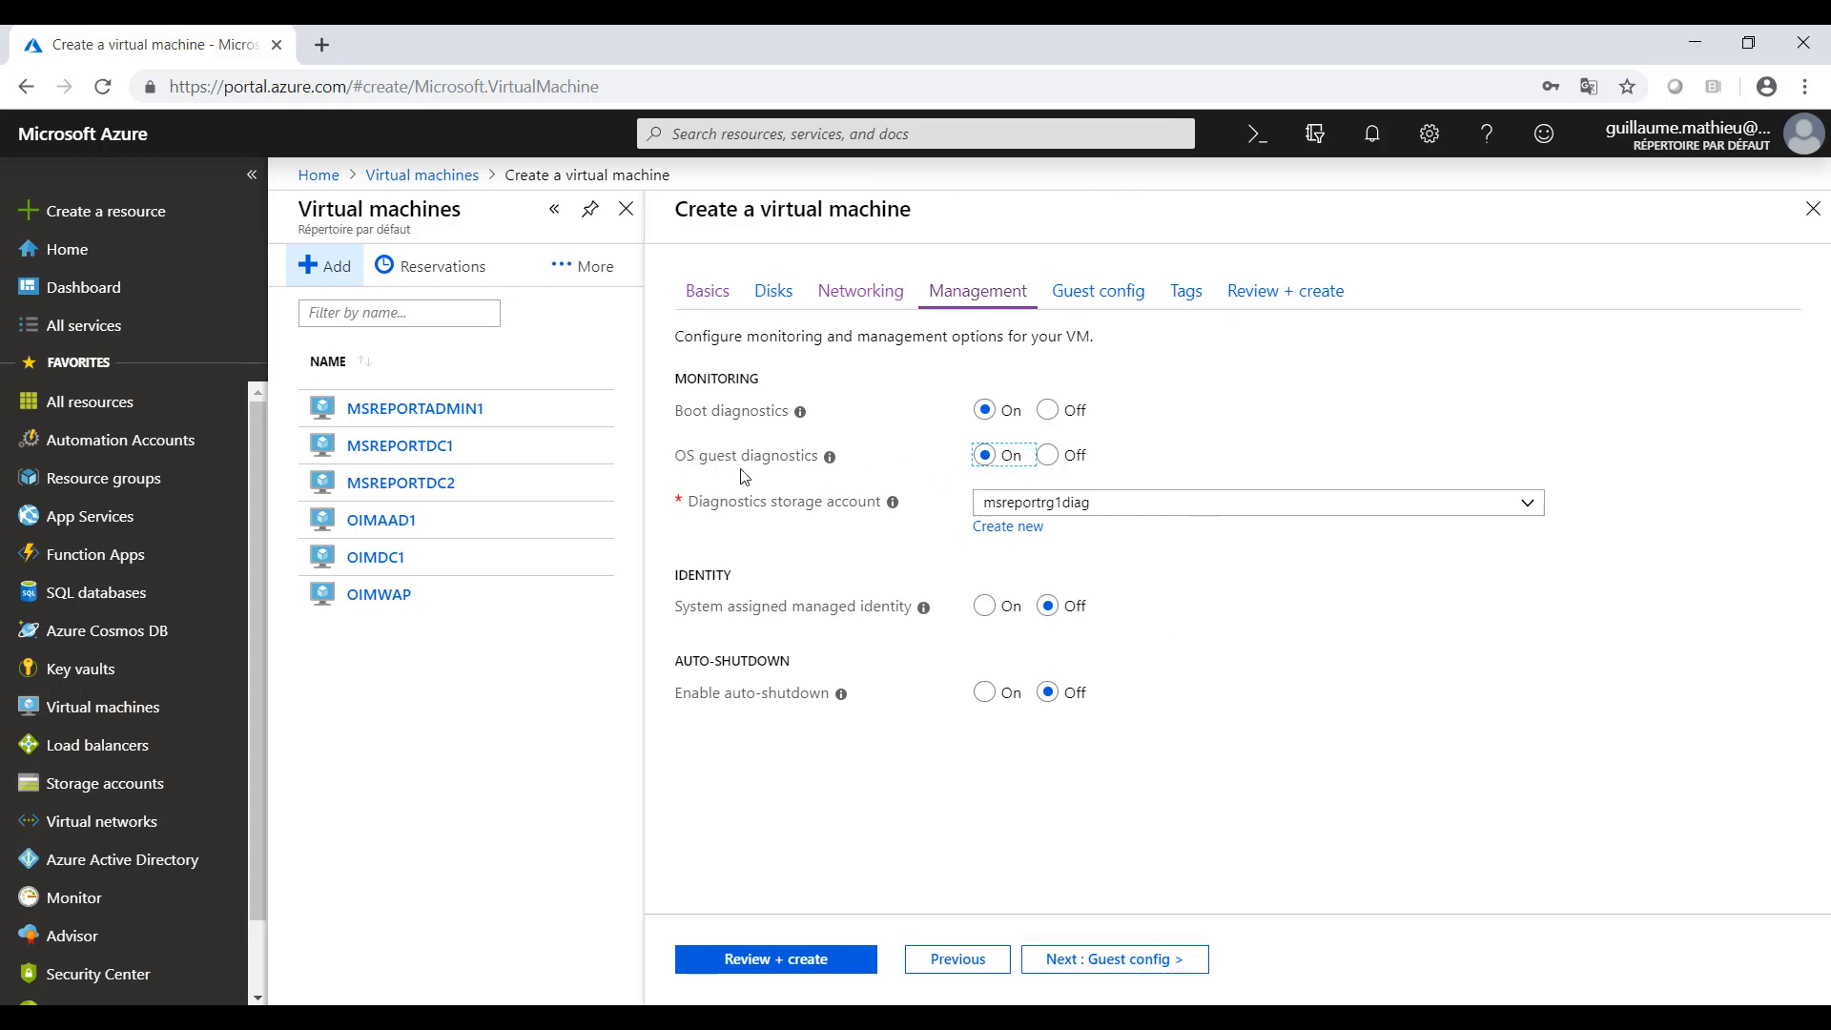
mouse_move(828, 461)
- Continue to the guest configuration and add the Microsoft Antimalware extension with the scheduled scan disabled
click(1152, 972)
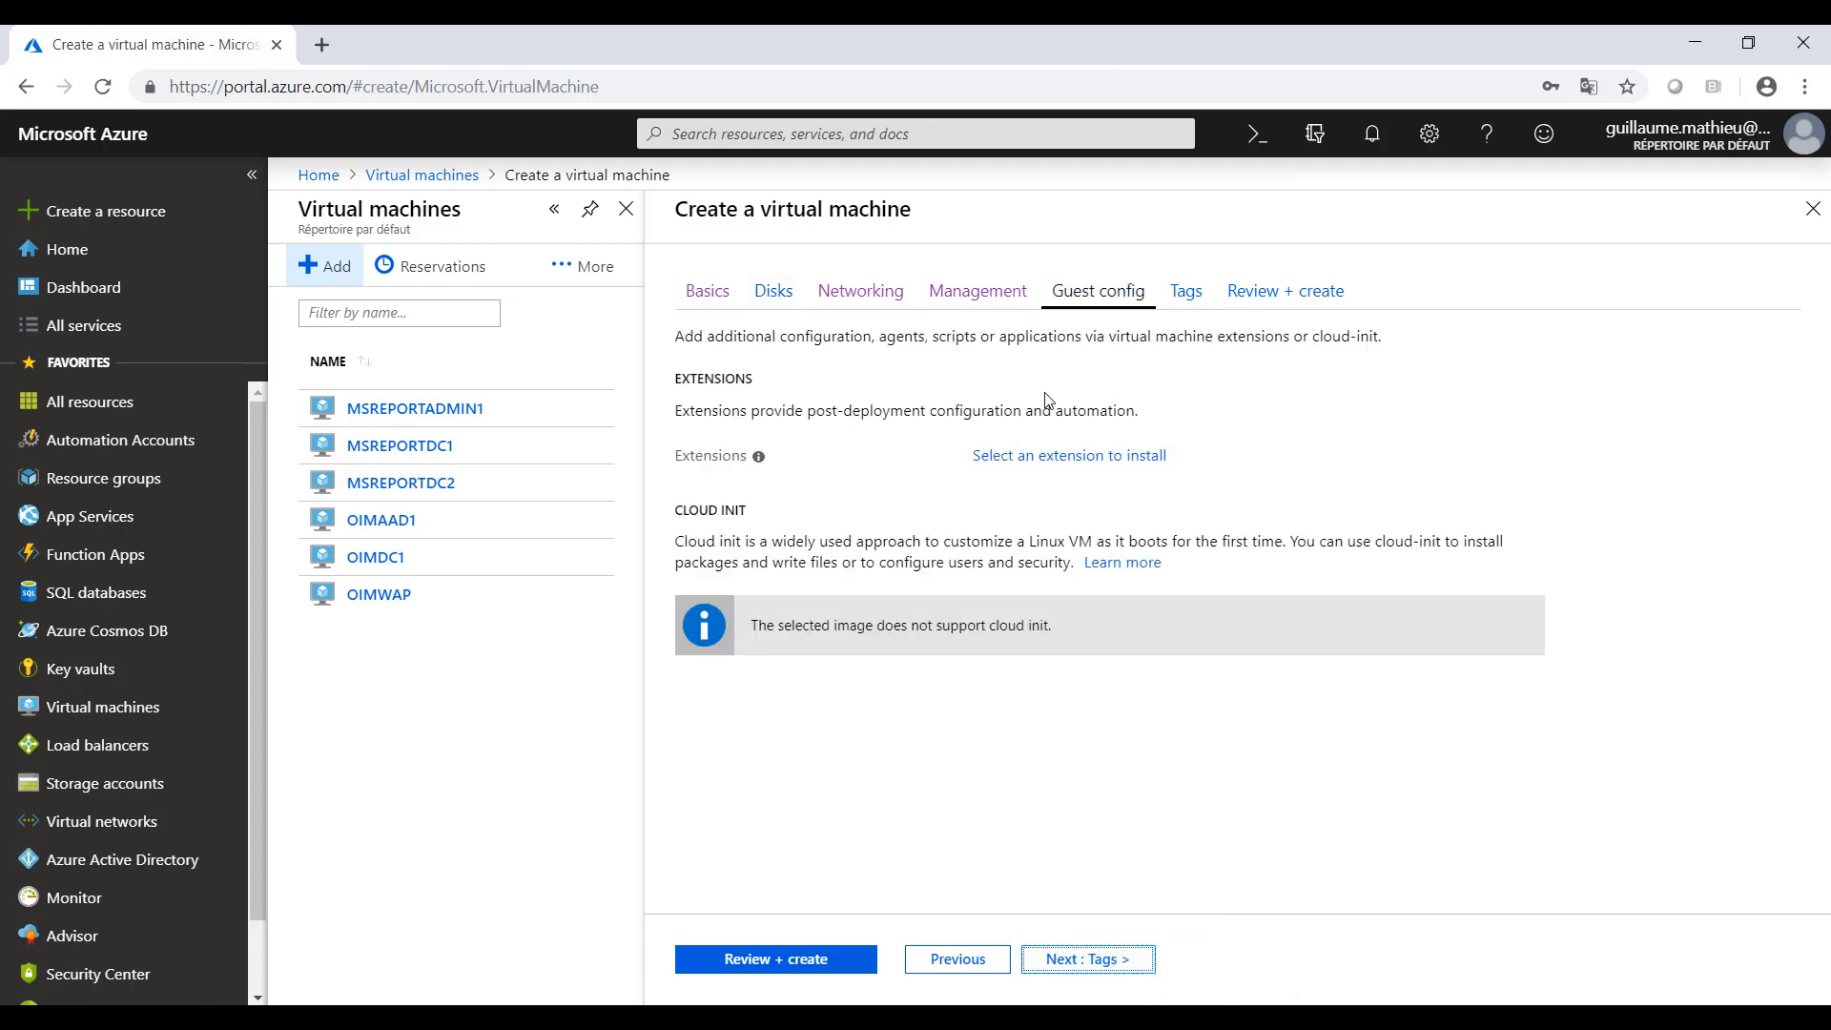
click(1062, 460)
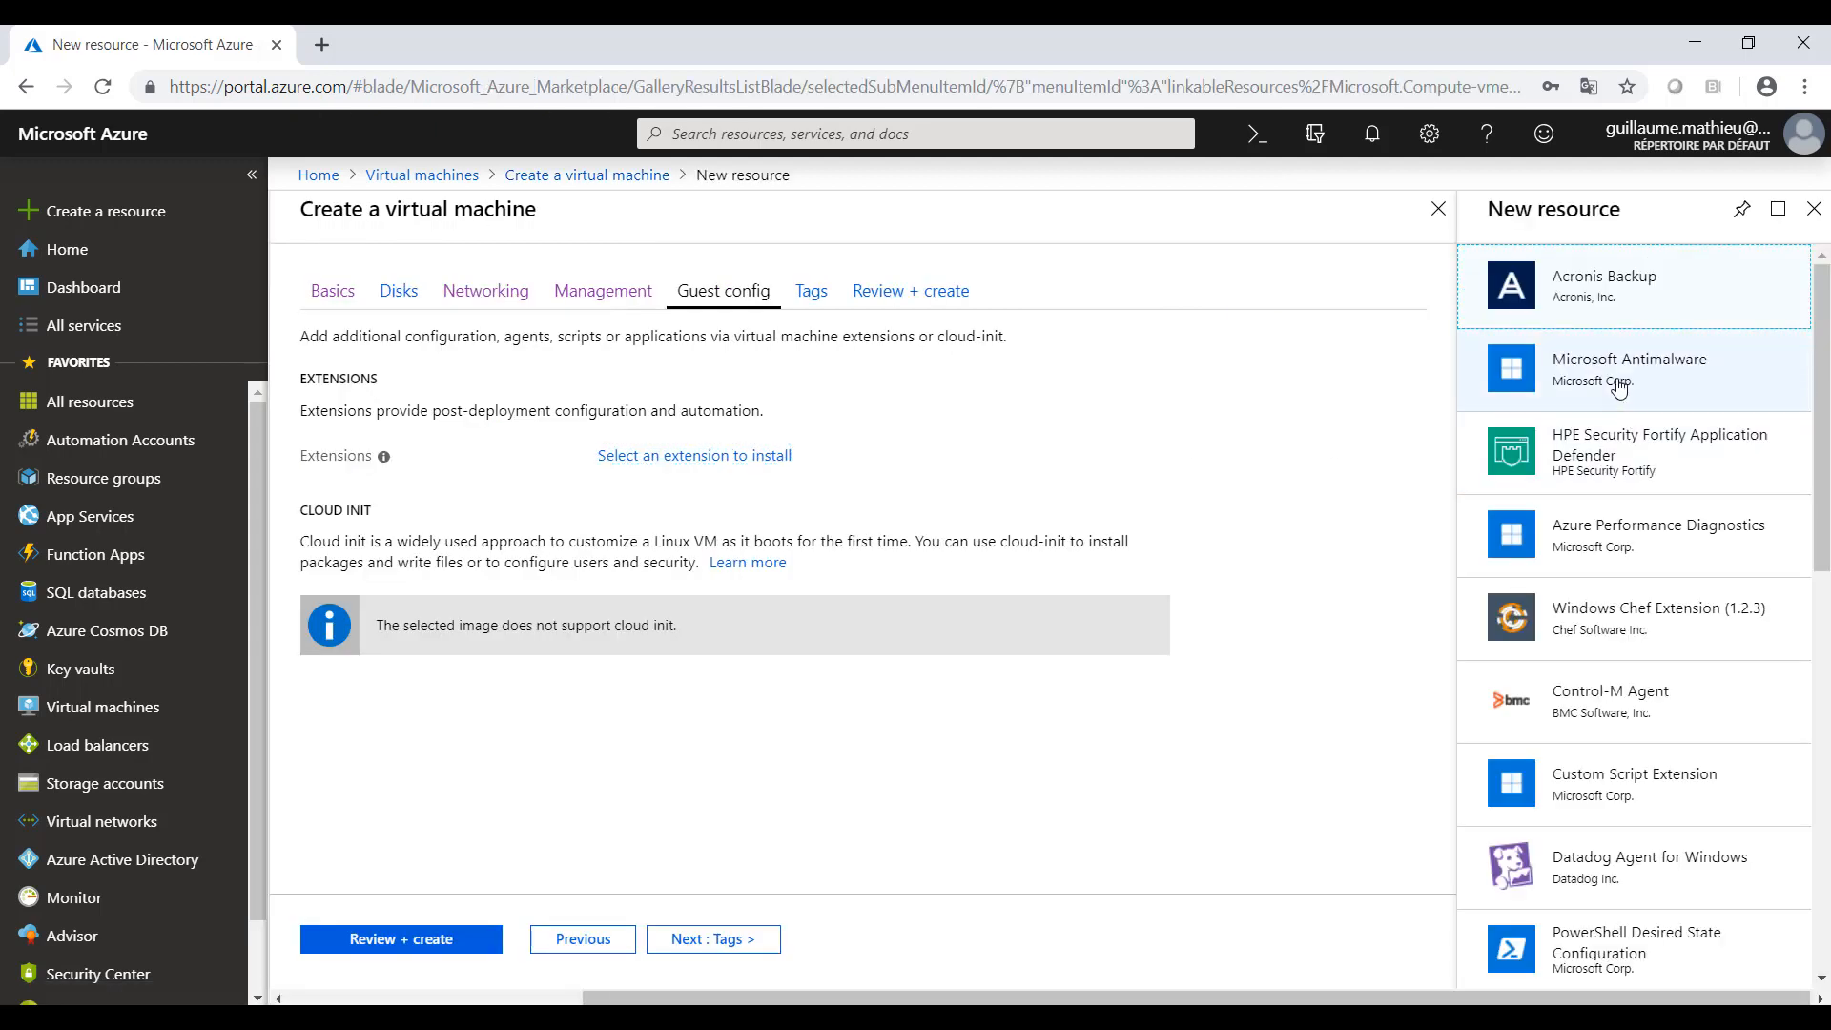
click(1619, 386)
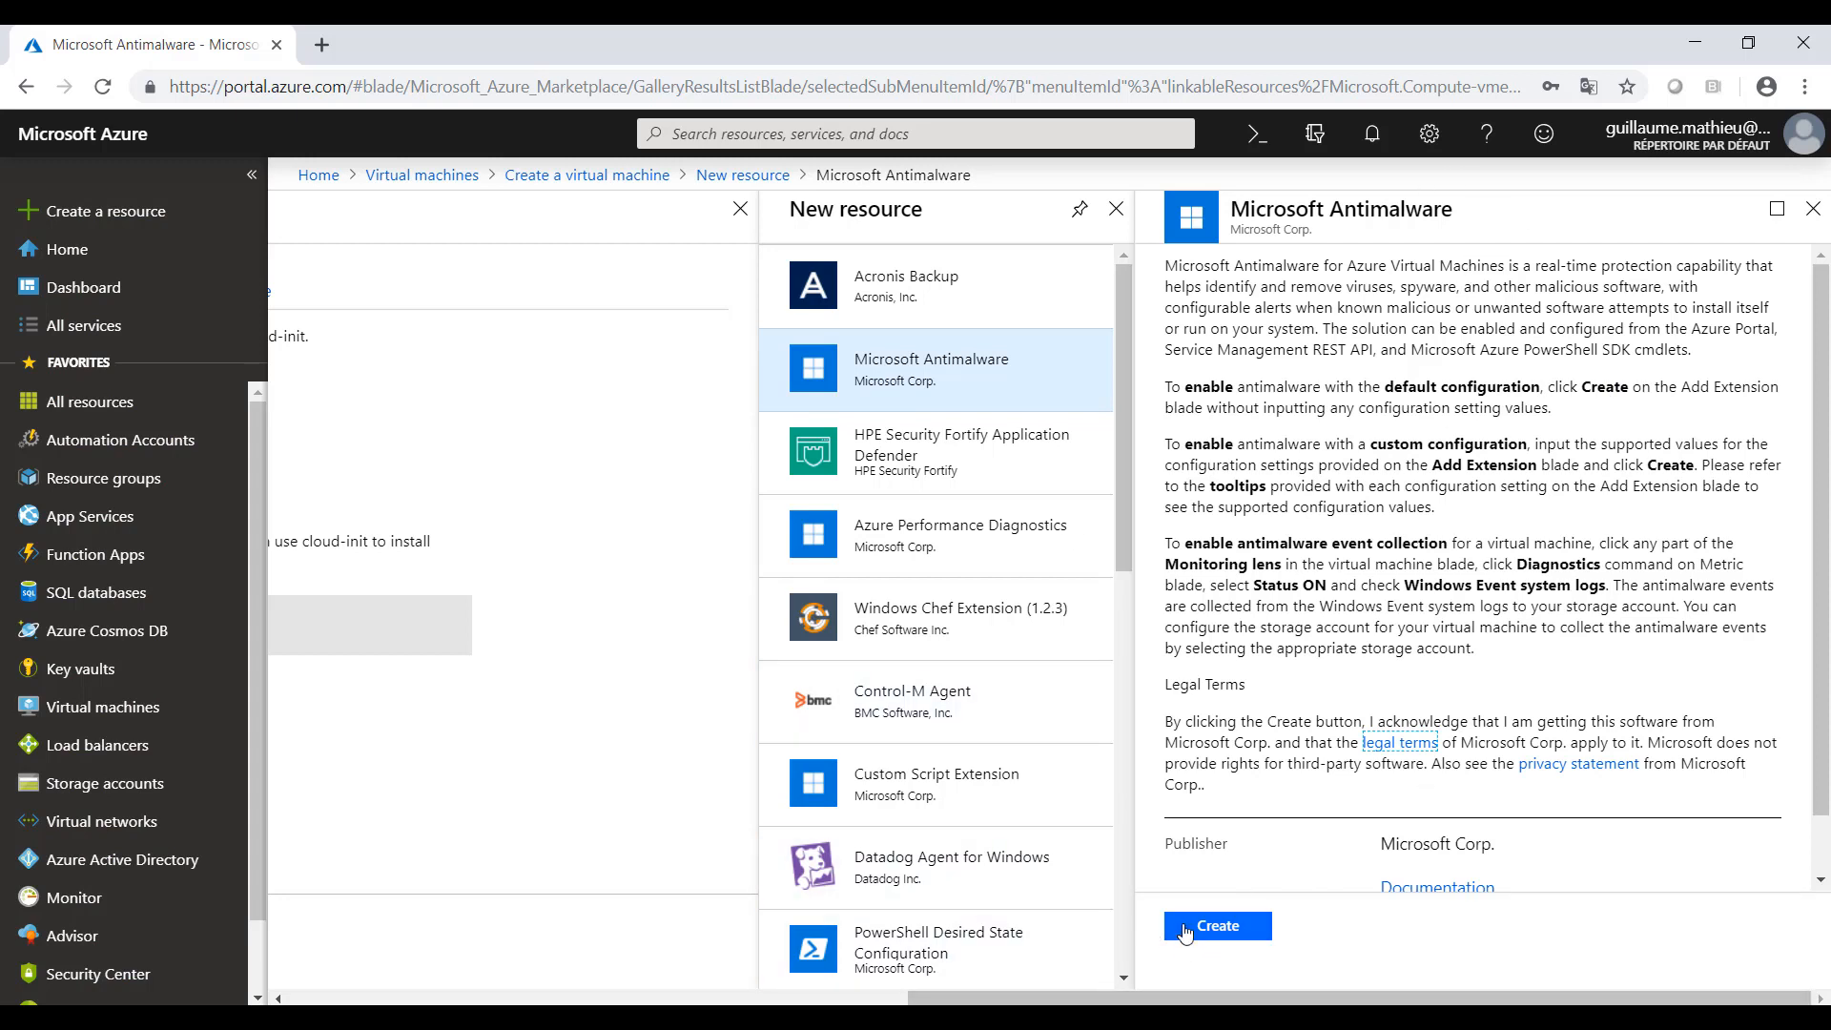
click(1207, 927)
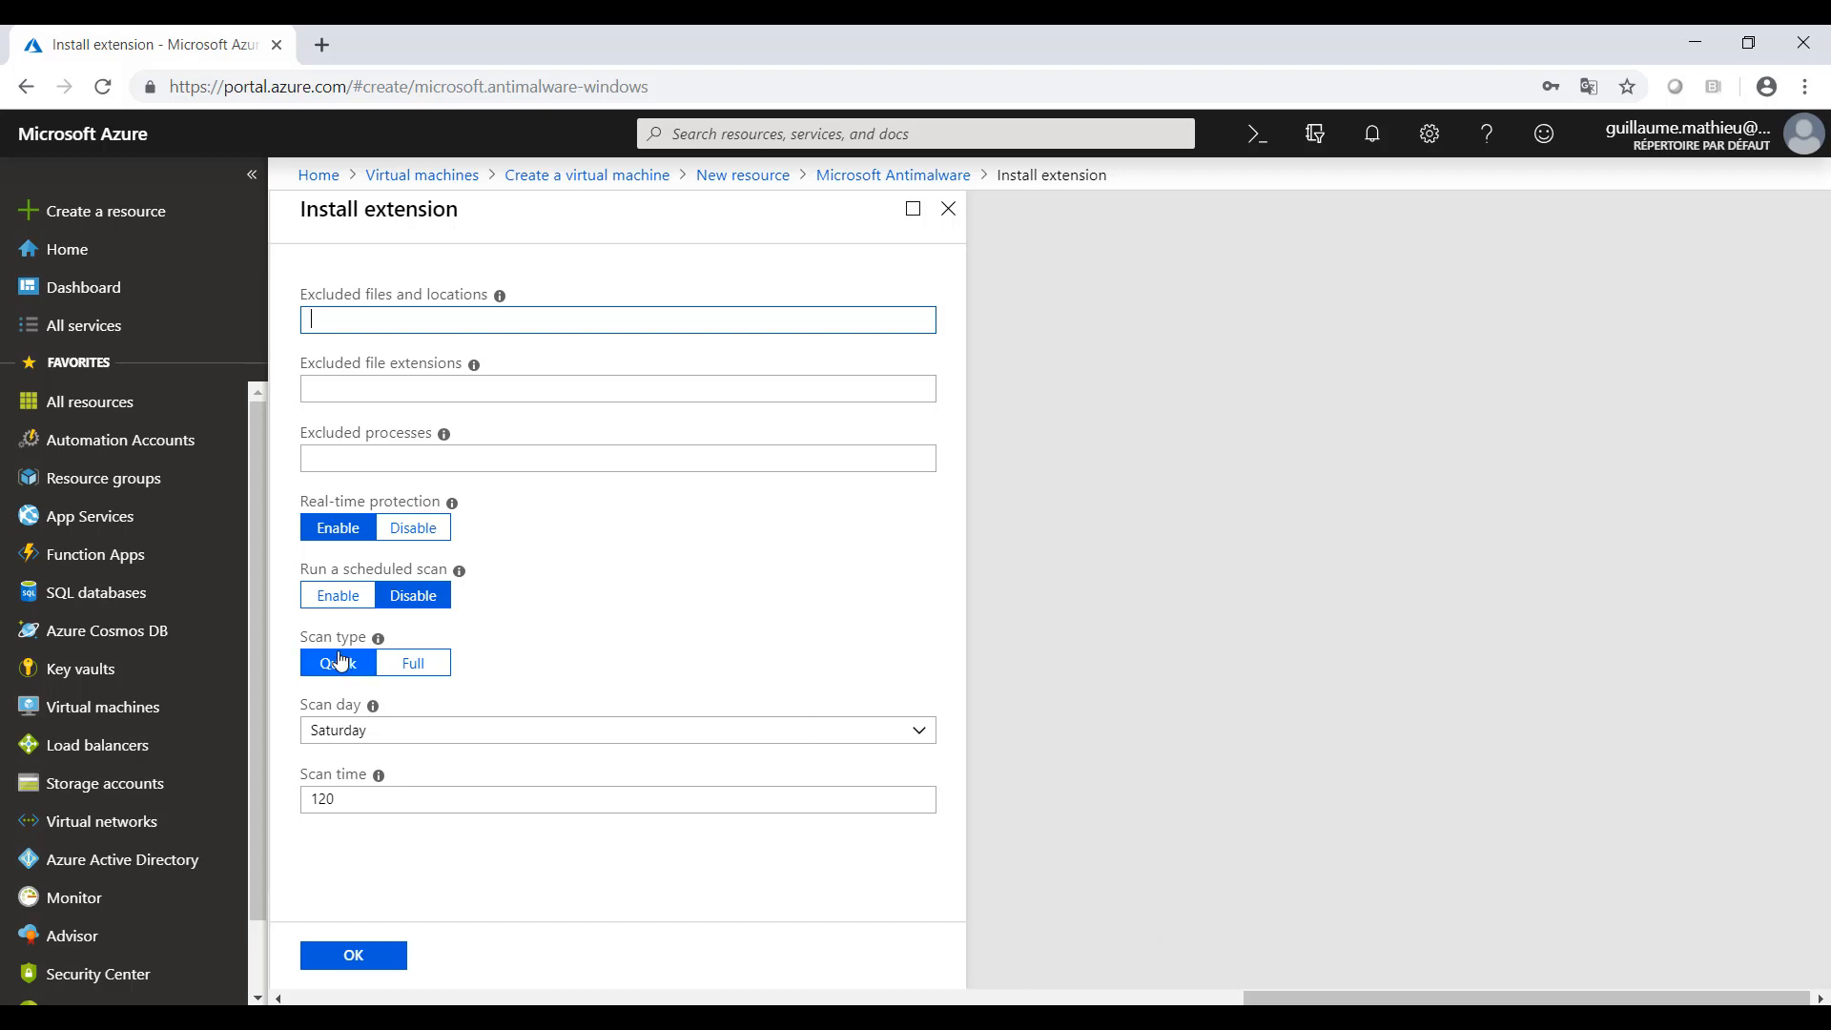
click(410, 601)
click(370, 958)
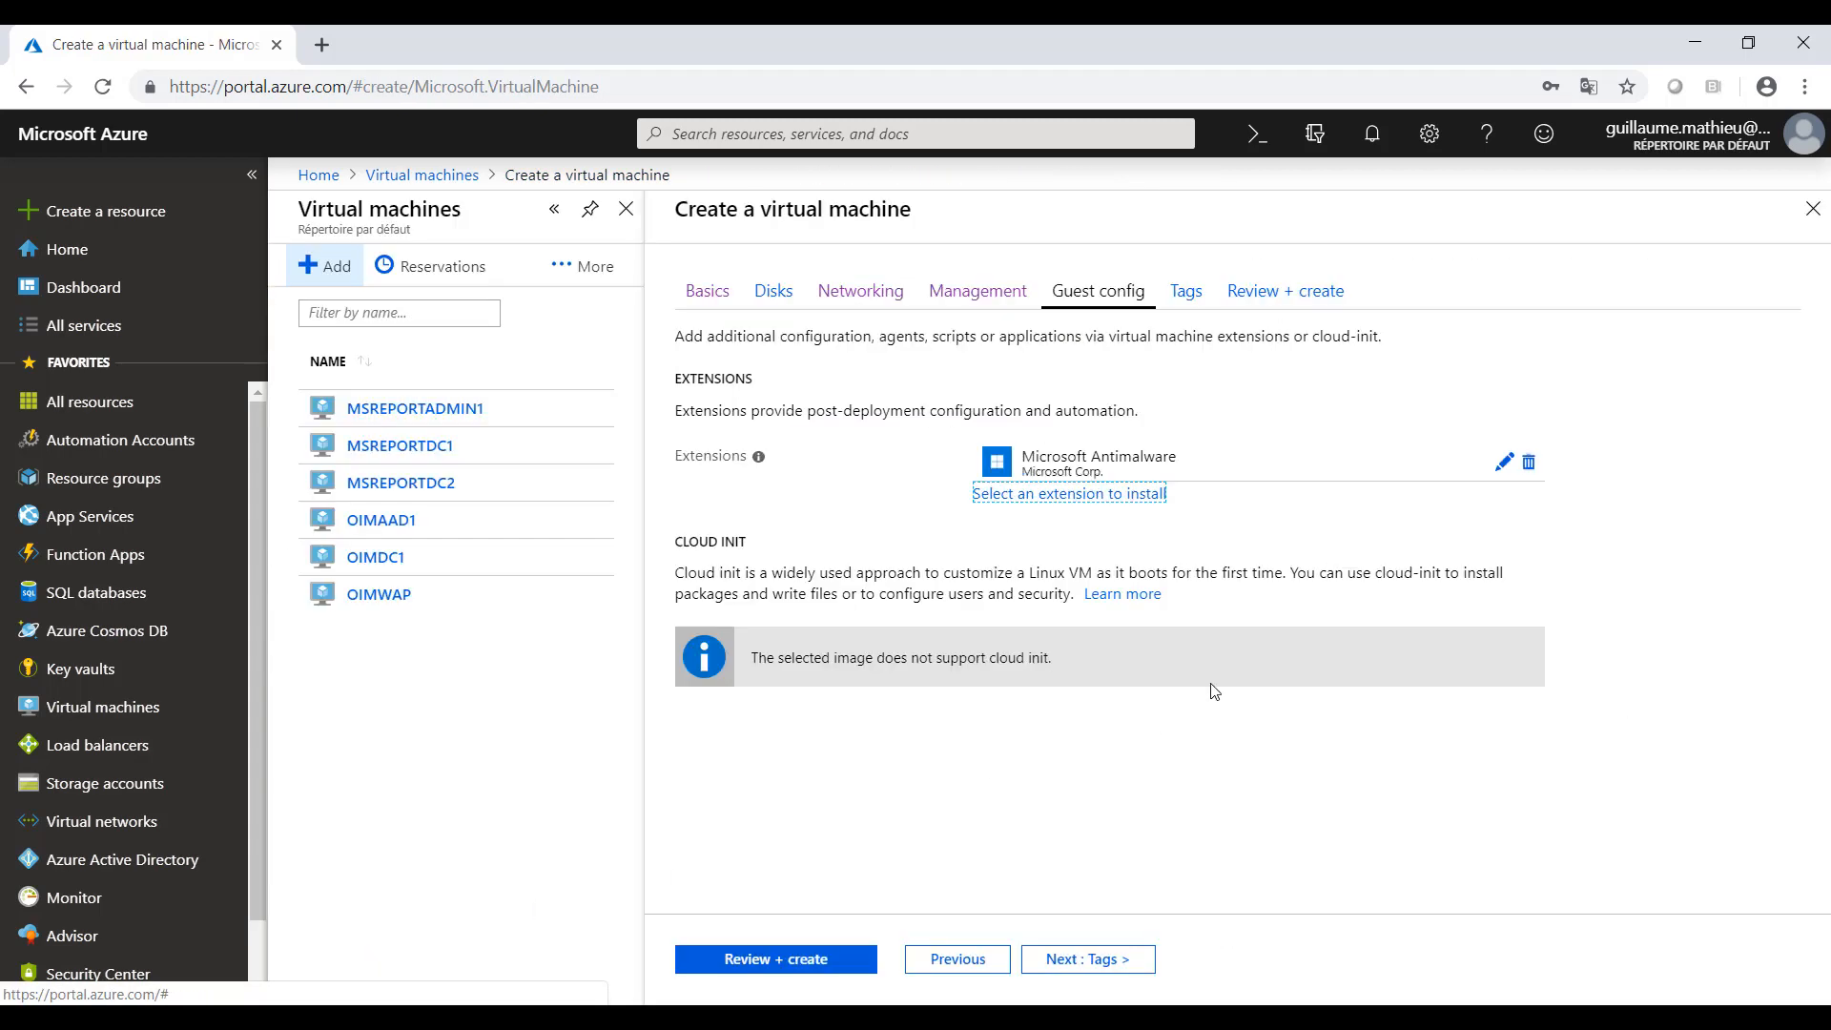
- Continue to the tags and add the tag ENV with the value MSREPORT1
click(1078, 967)
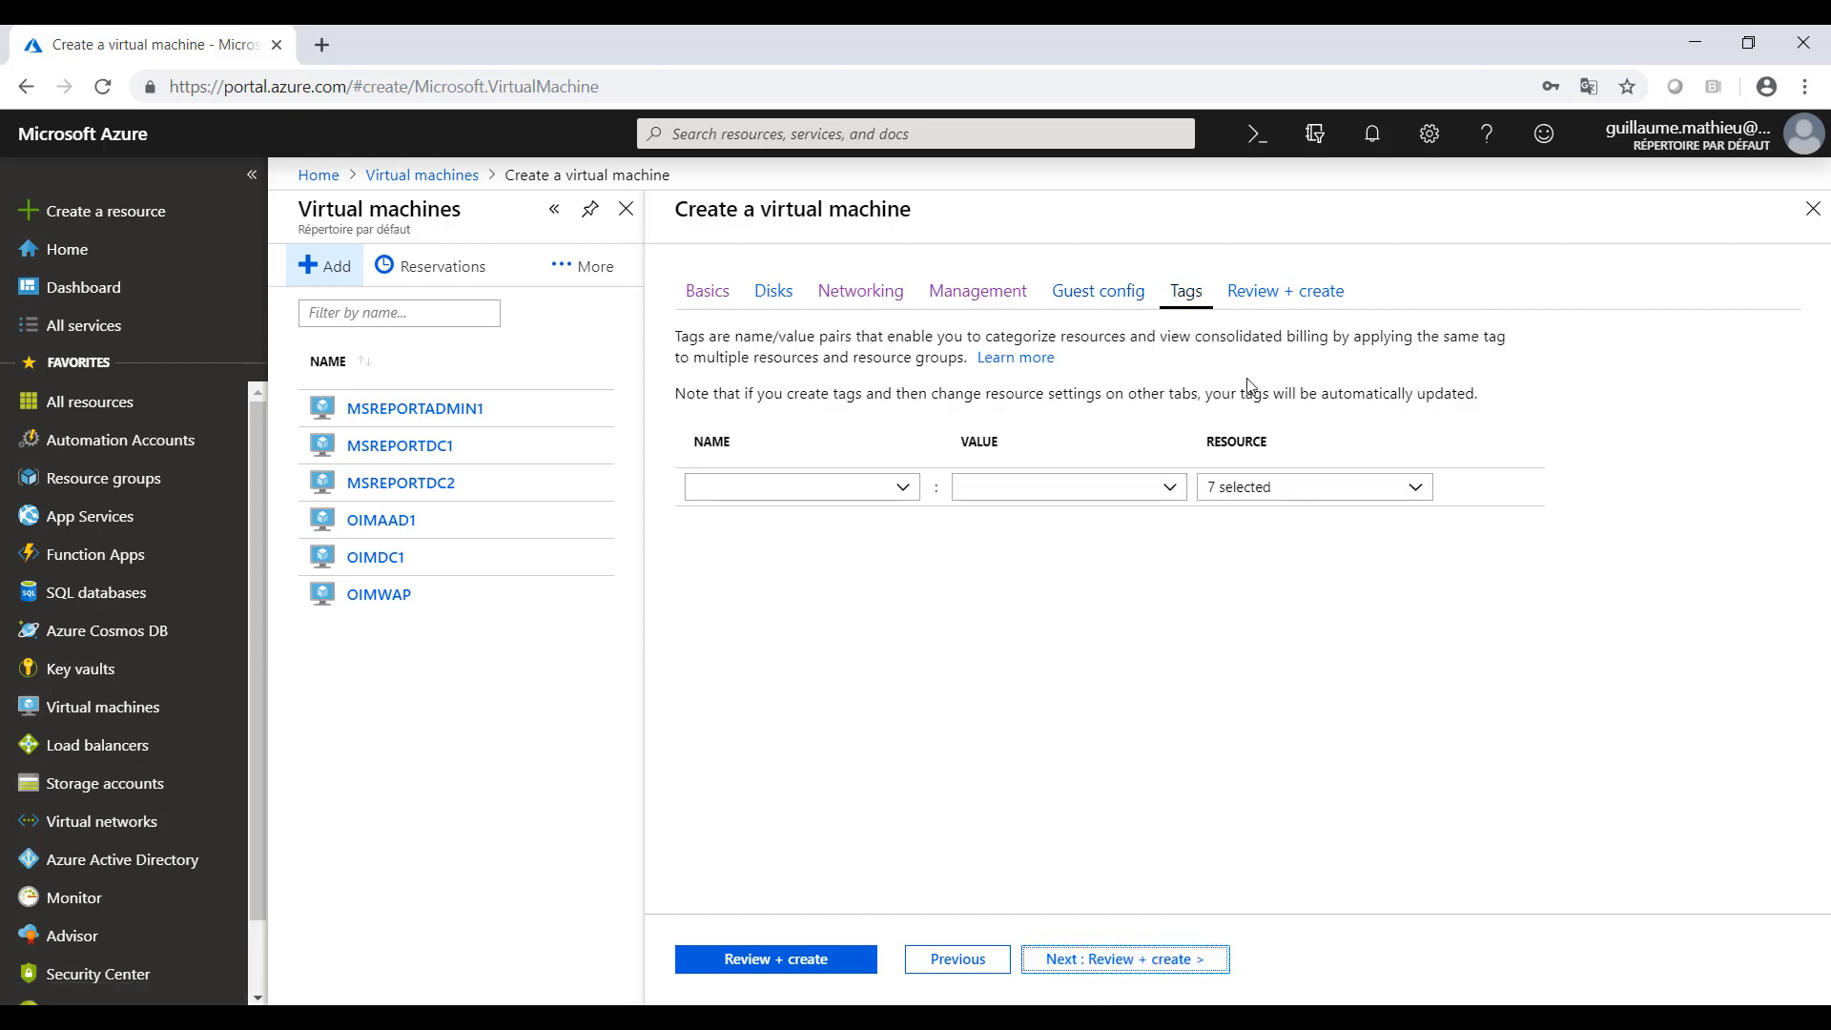
click(902, 487)
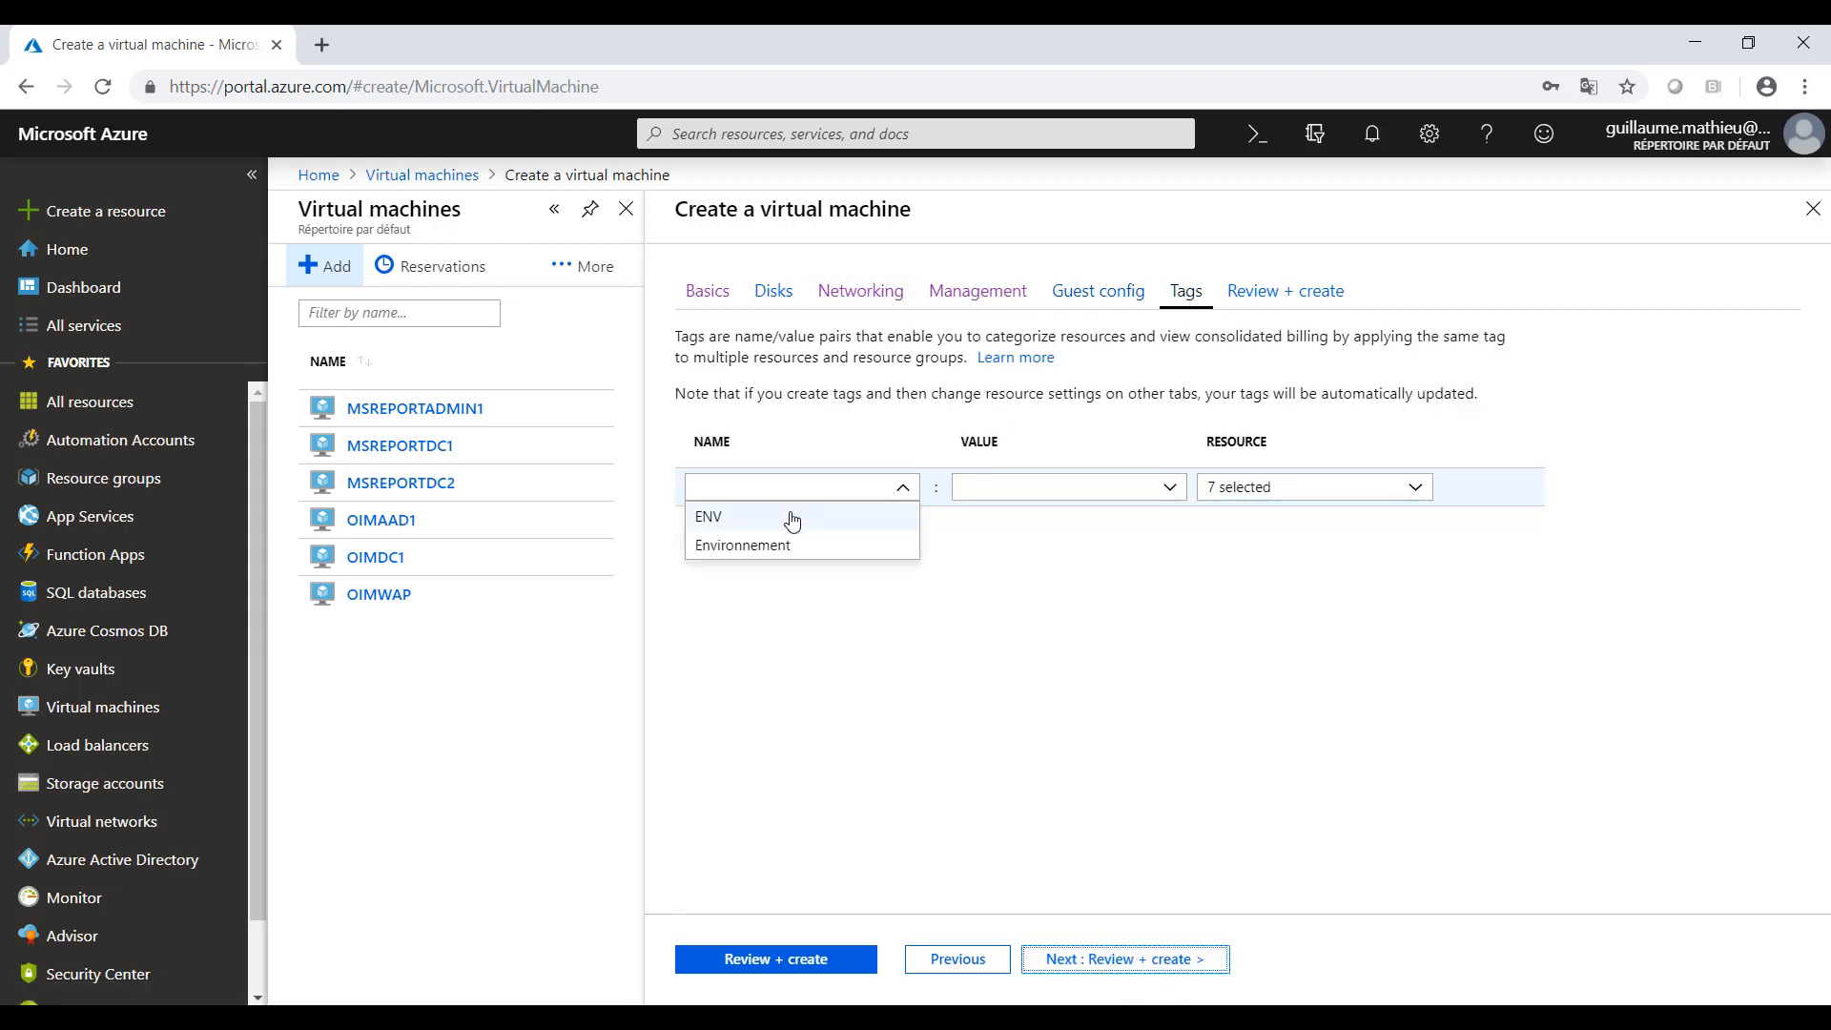
click(748, 517)
click(1170, 488)
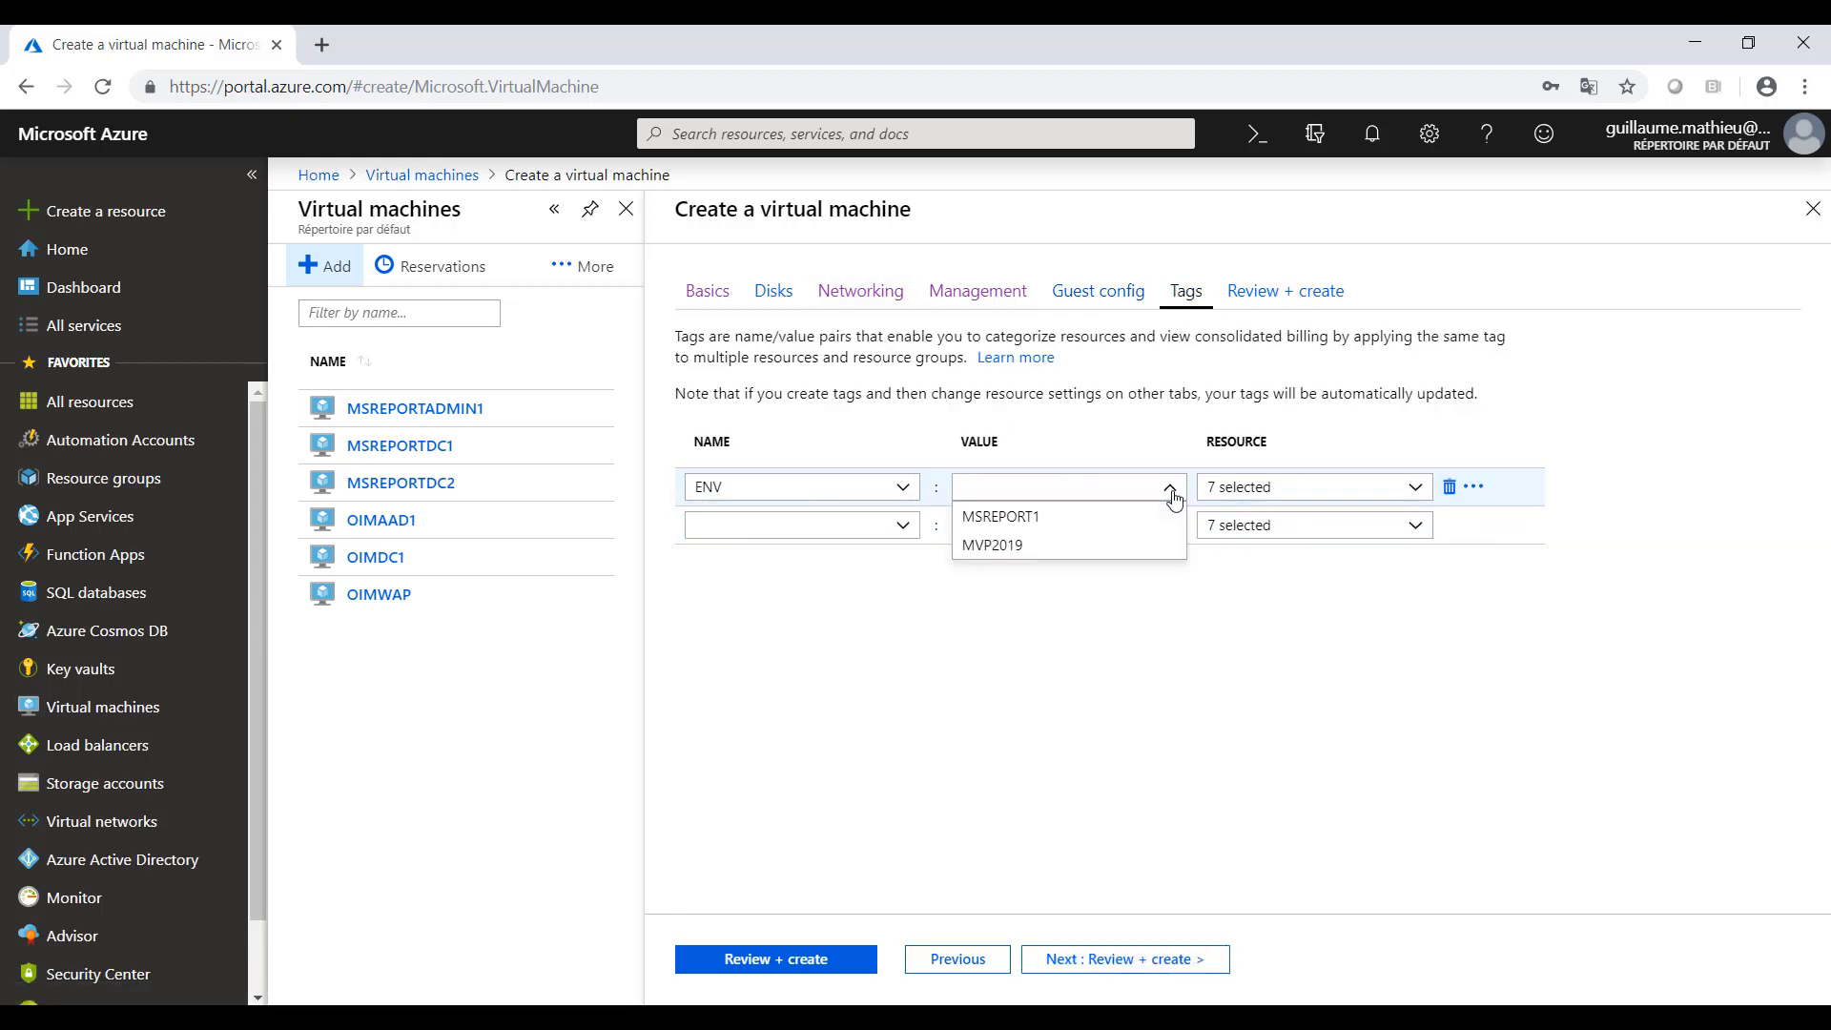
click(1018, 512)
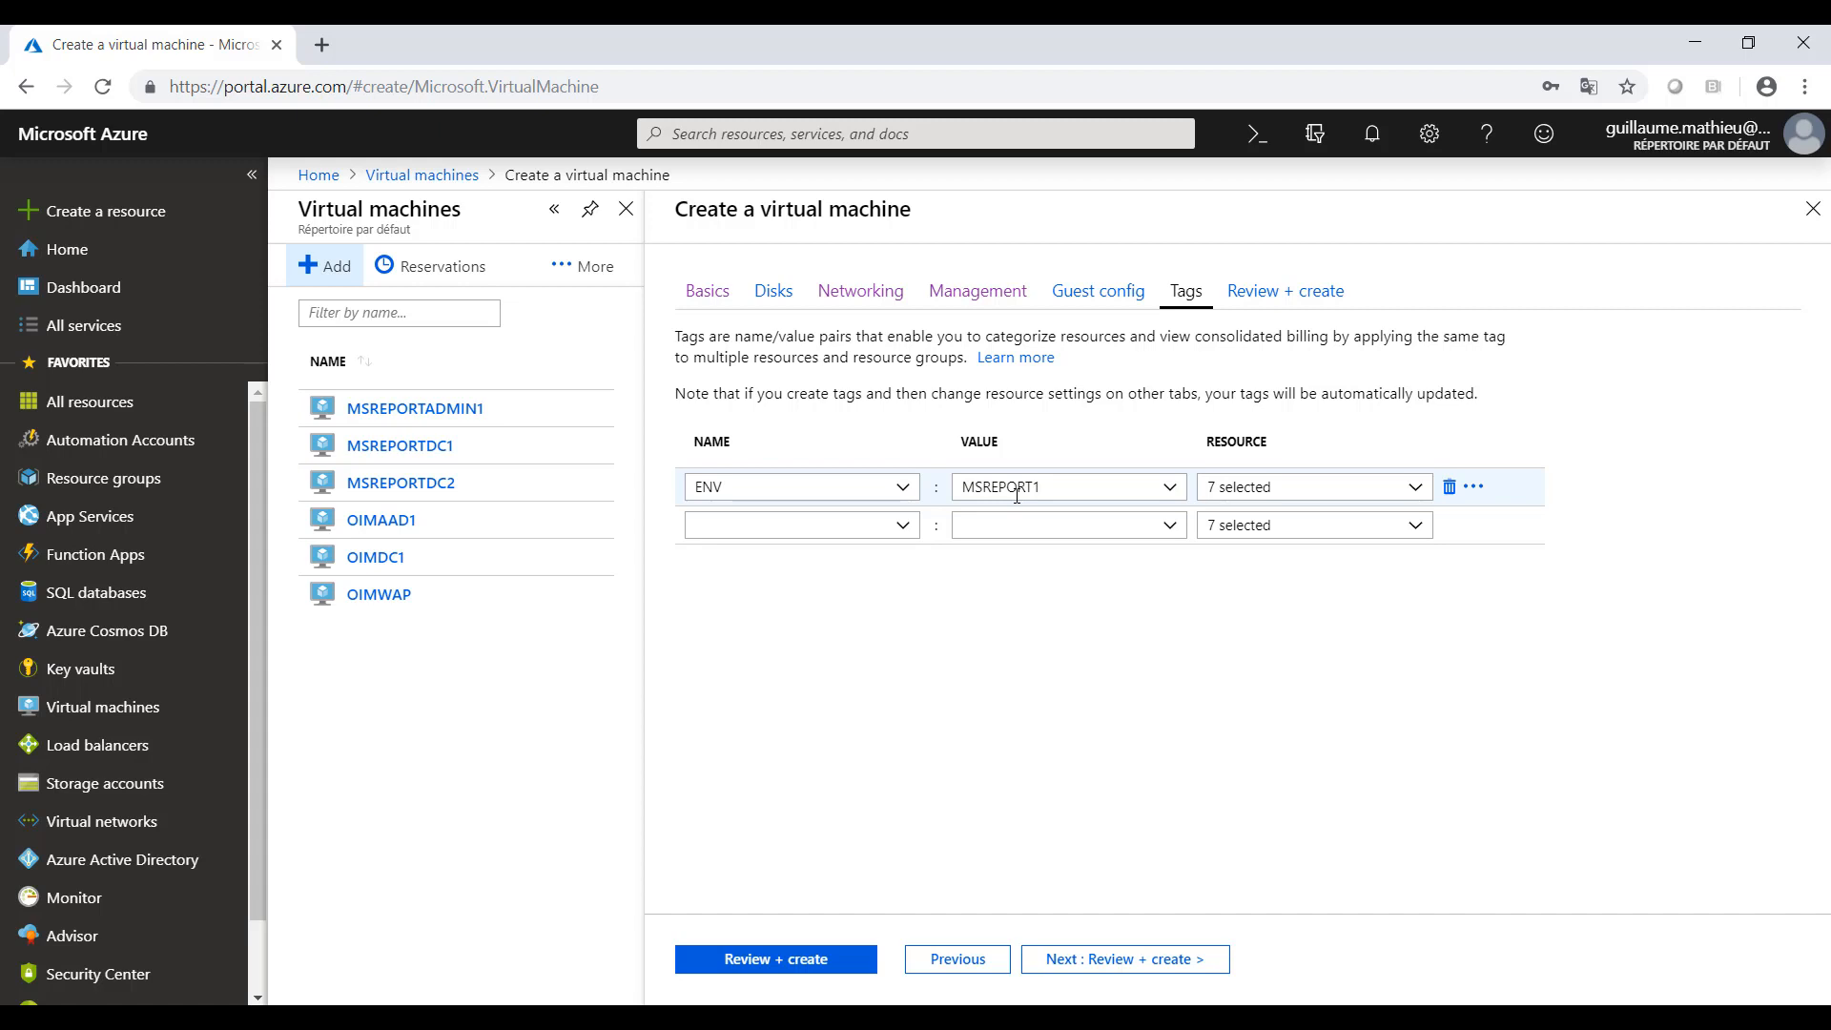
- Validate the configuration and create the virtual machine MSREPORTDC3
click(1141, 970)
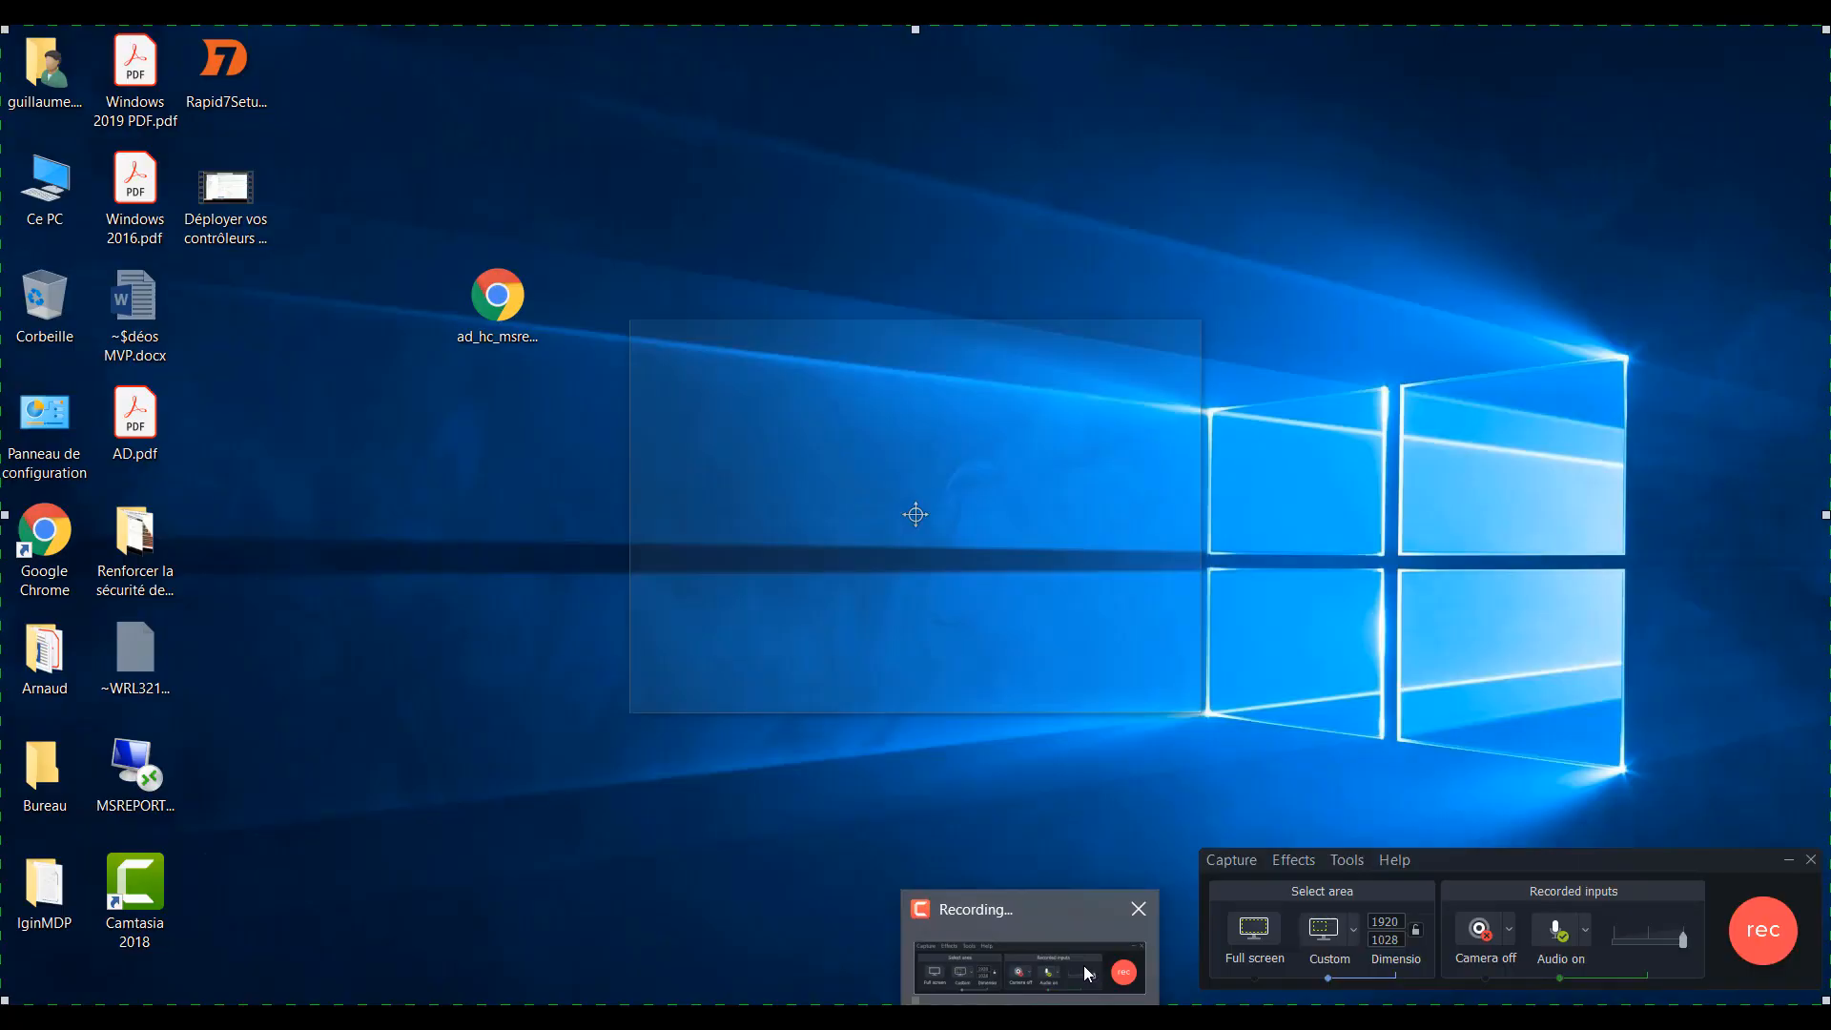
click(1083, 965)
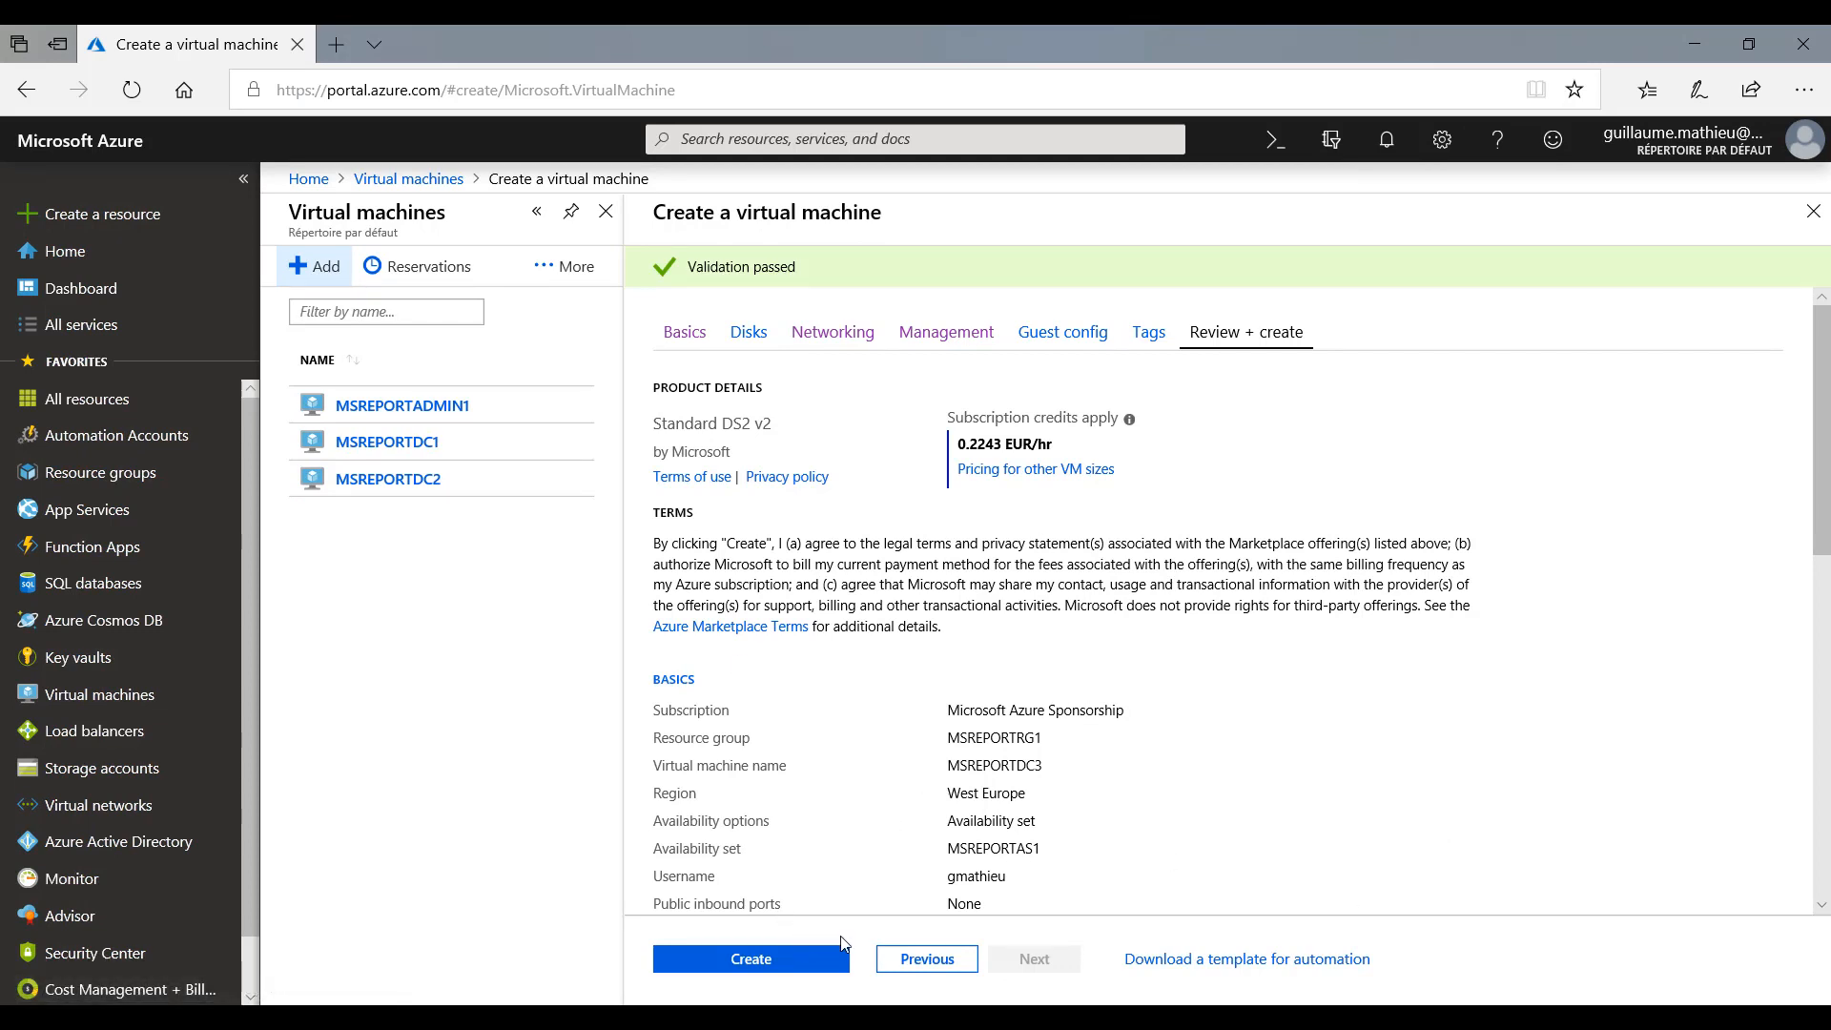
click(753, 958)
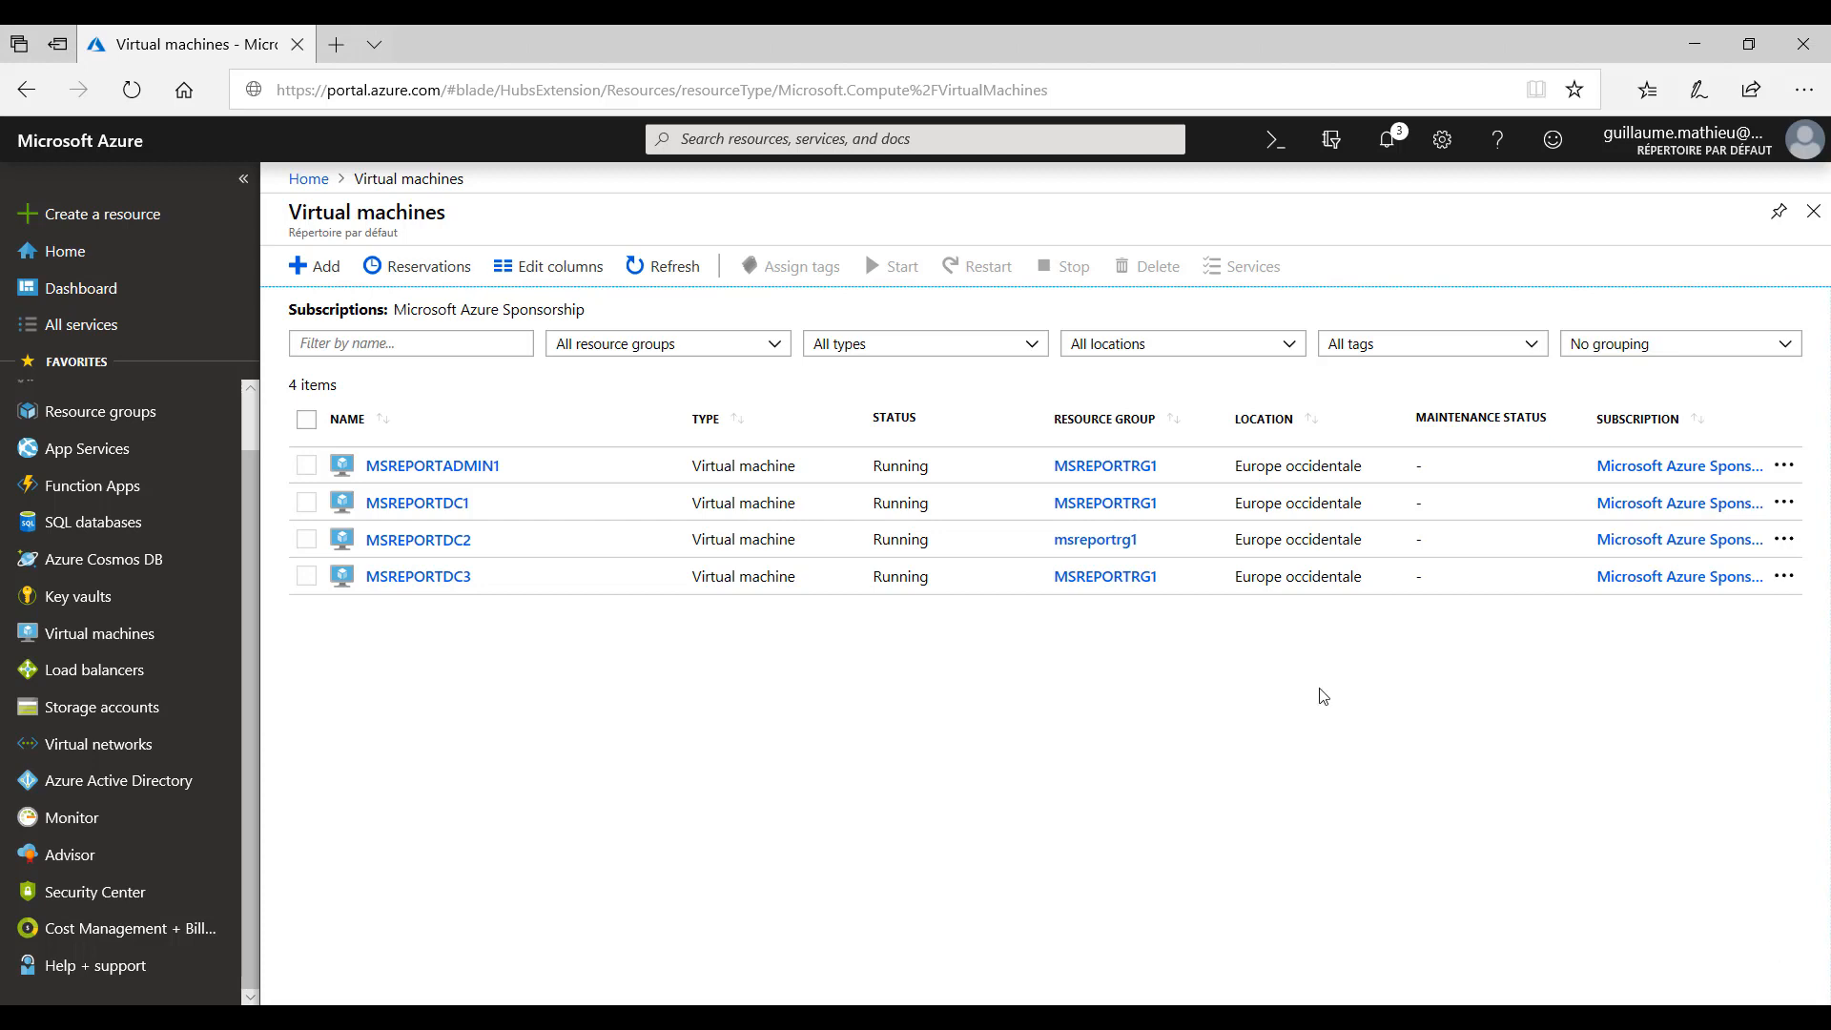
- Set the private IP assignment of ipconfig1 on MSREPORTDC3's network interface to Static and save the change
click(460, 579)
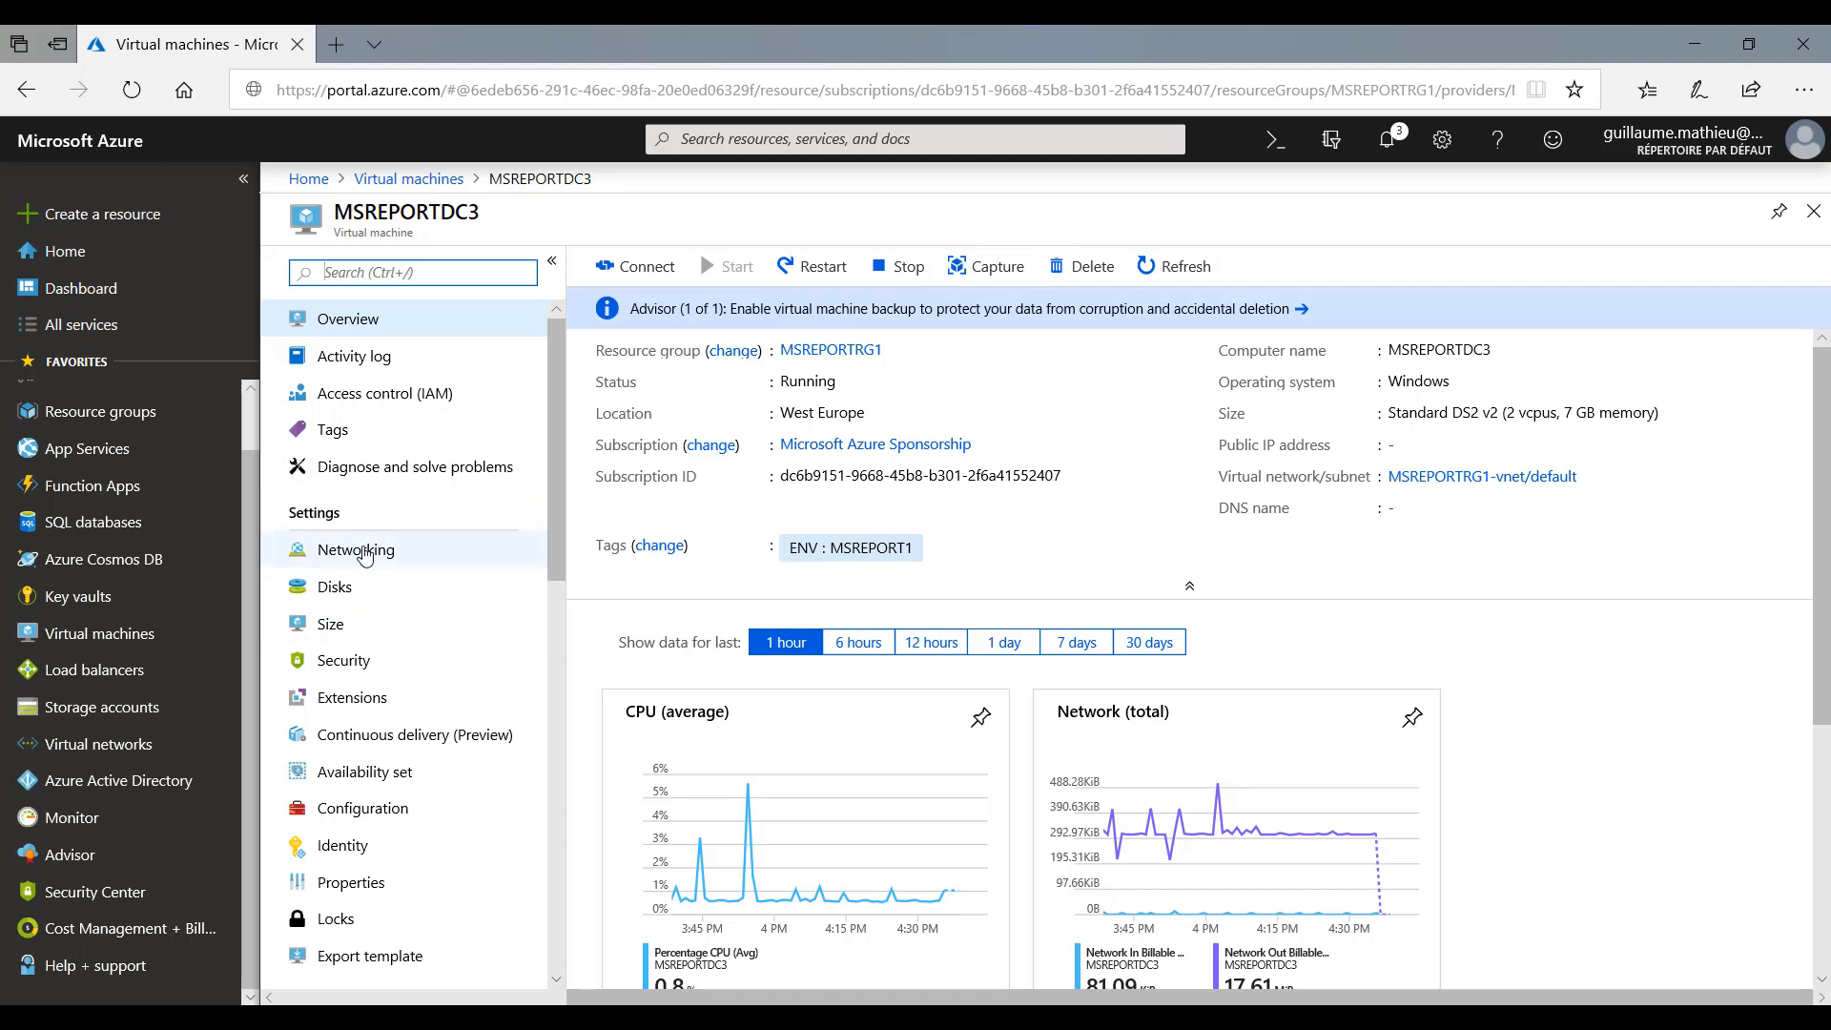
click(354, 551)
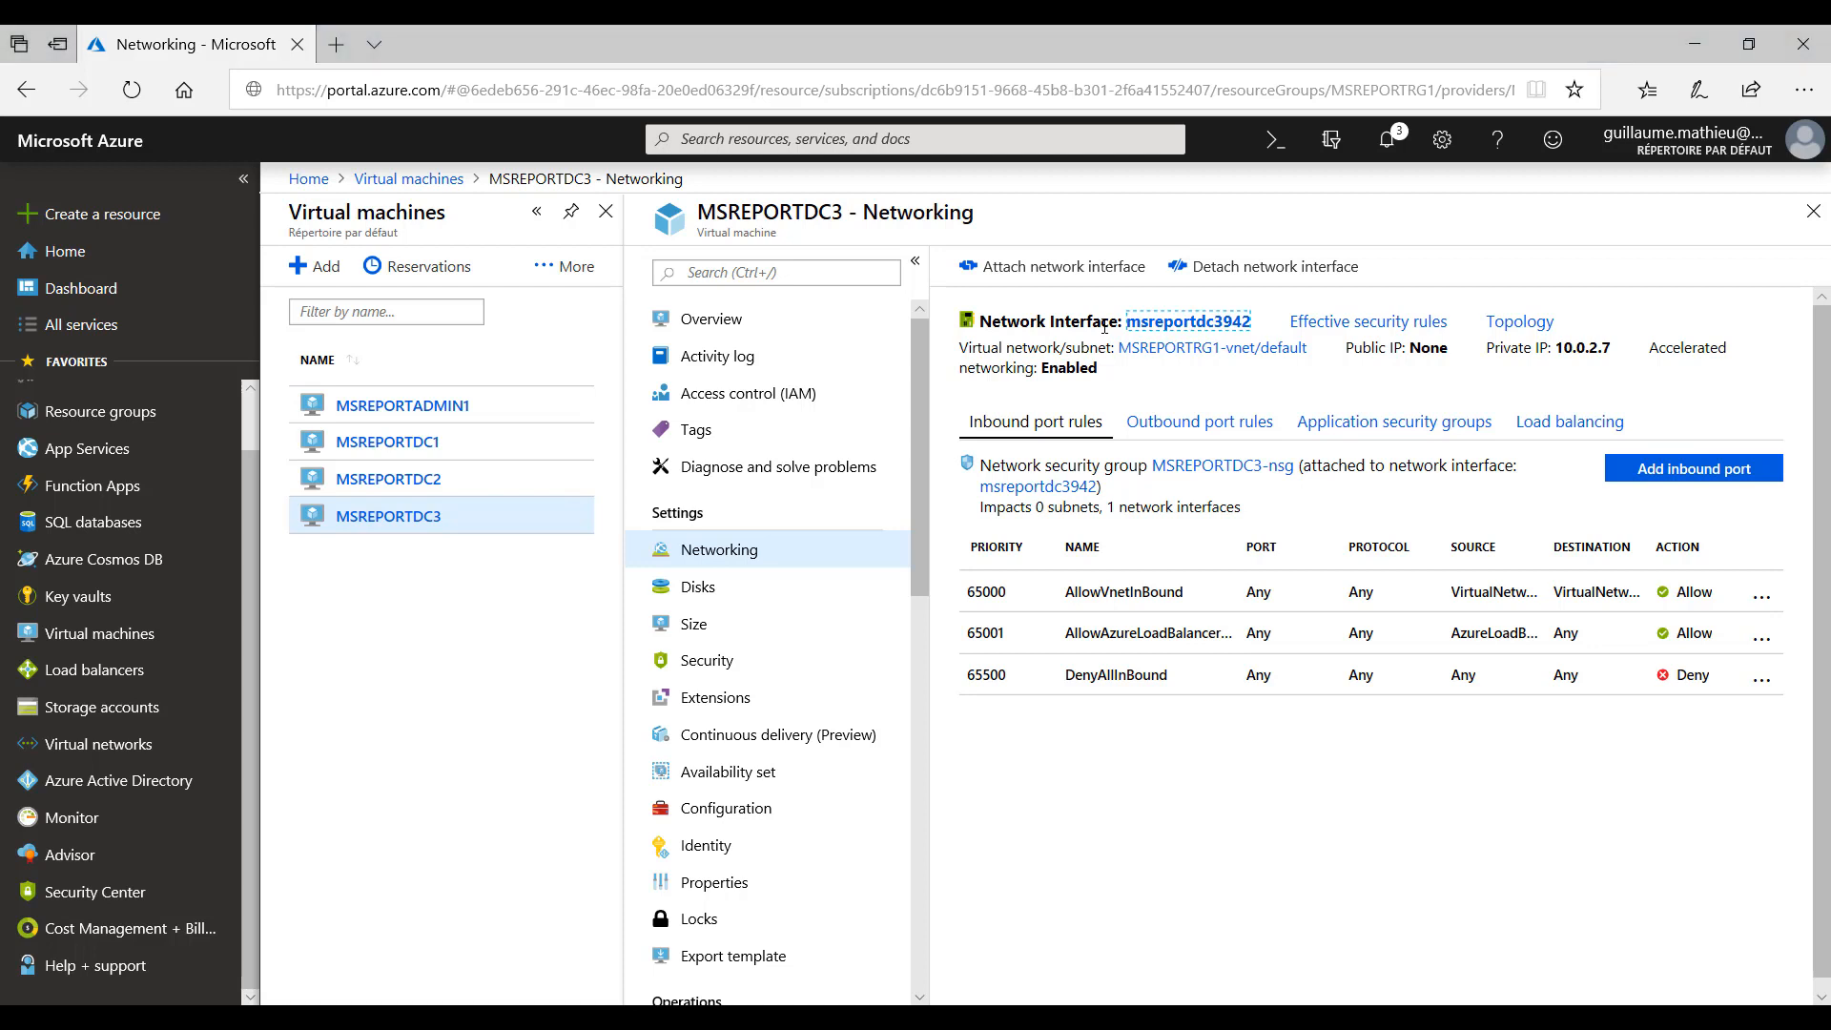
click(1156, 328)
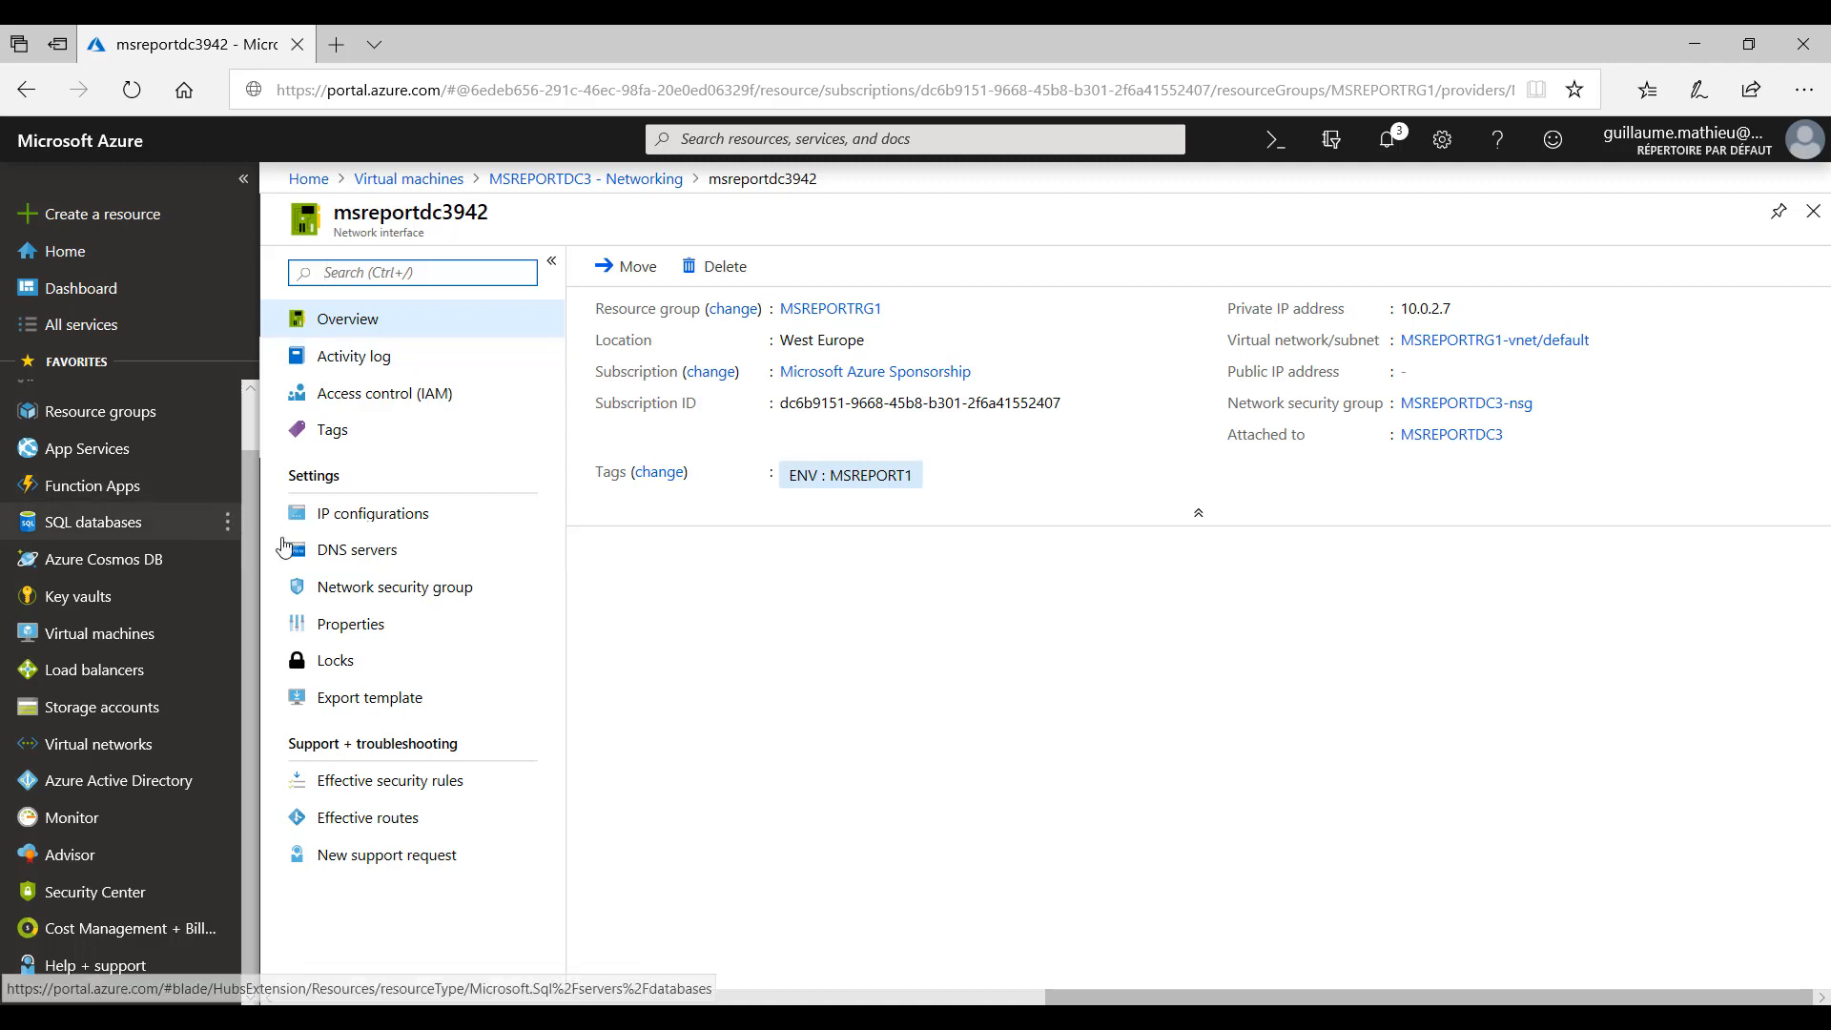
click(332, 524)
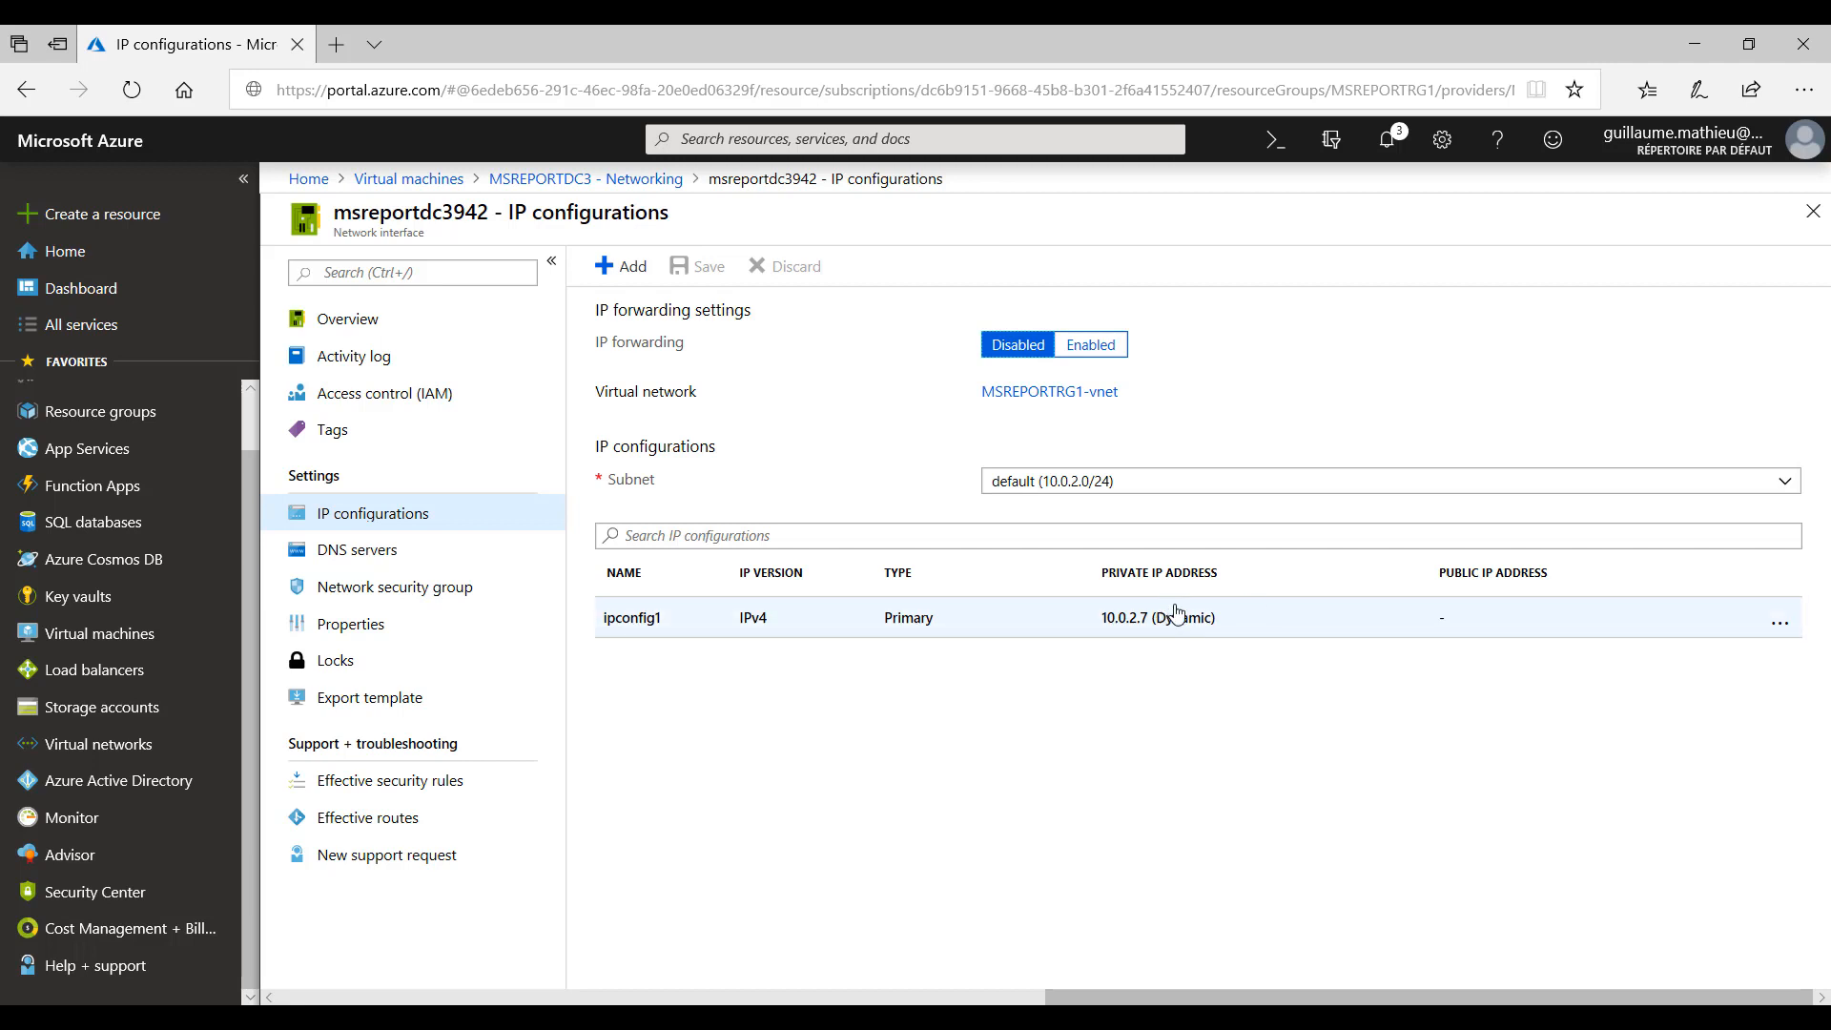
click(1783, 625)
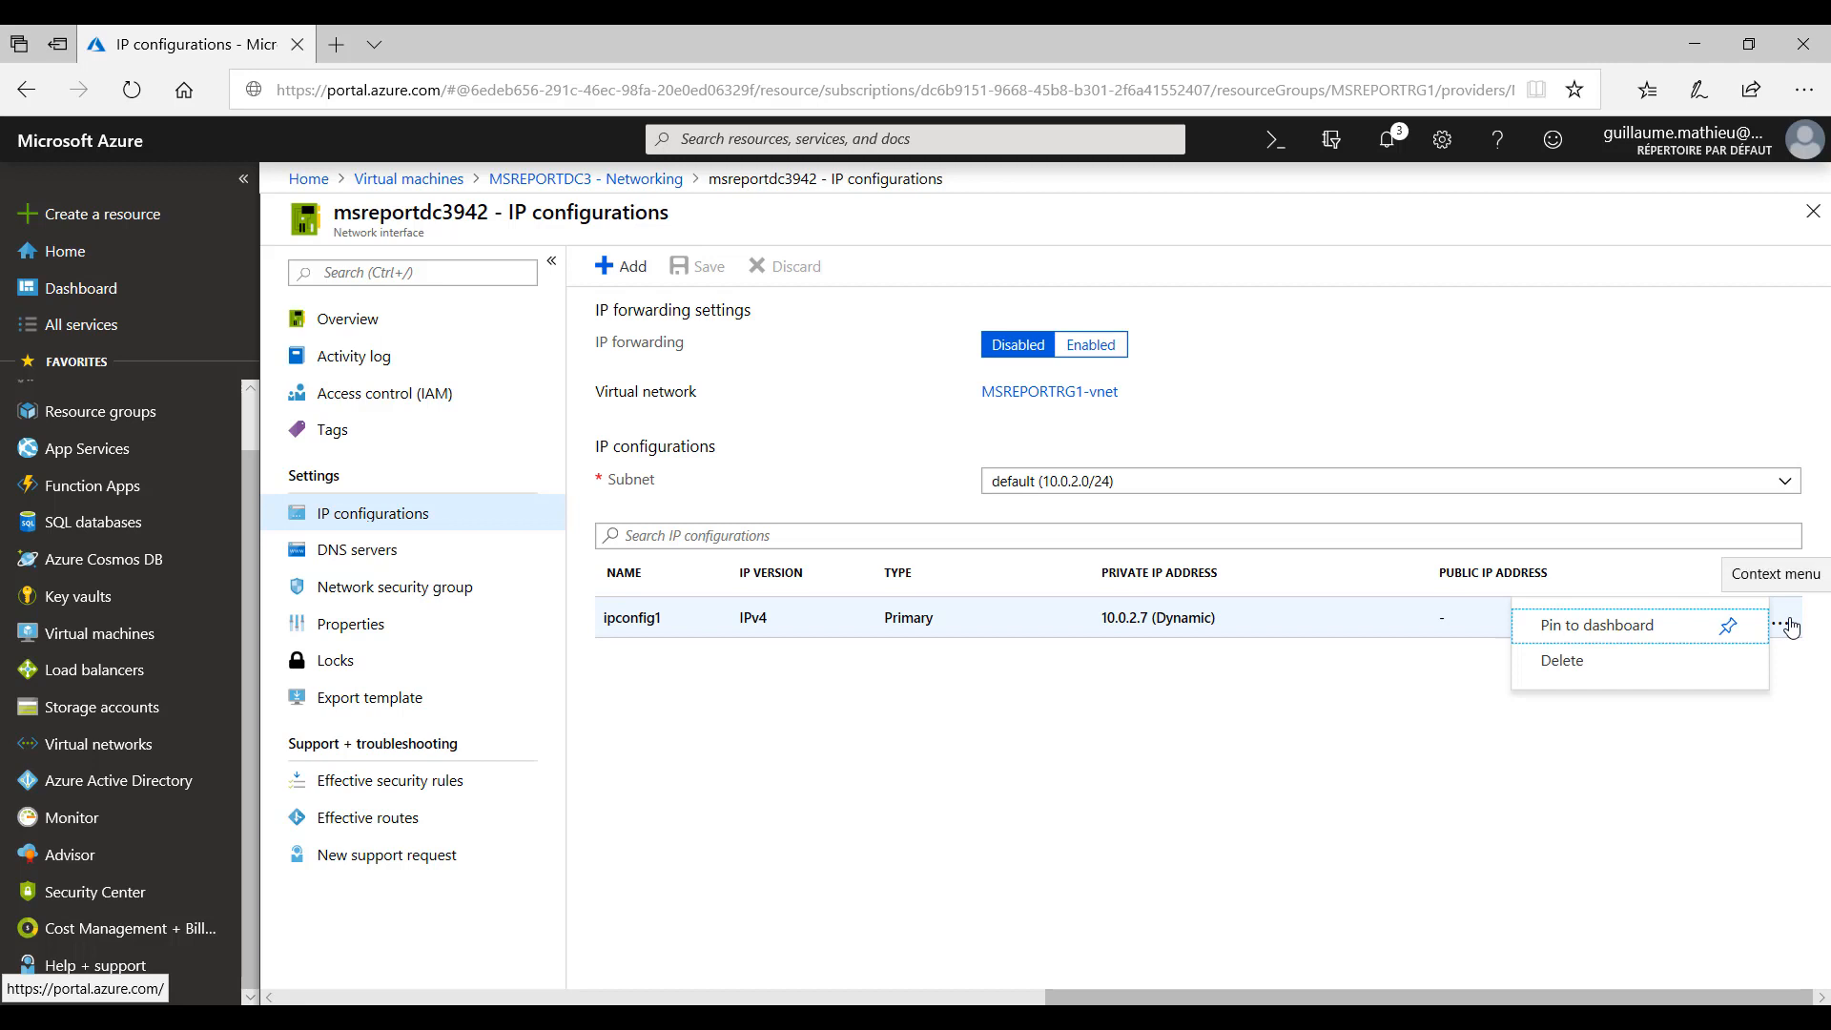
click(1140, 630)
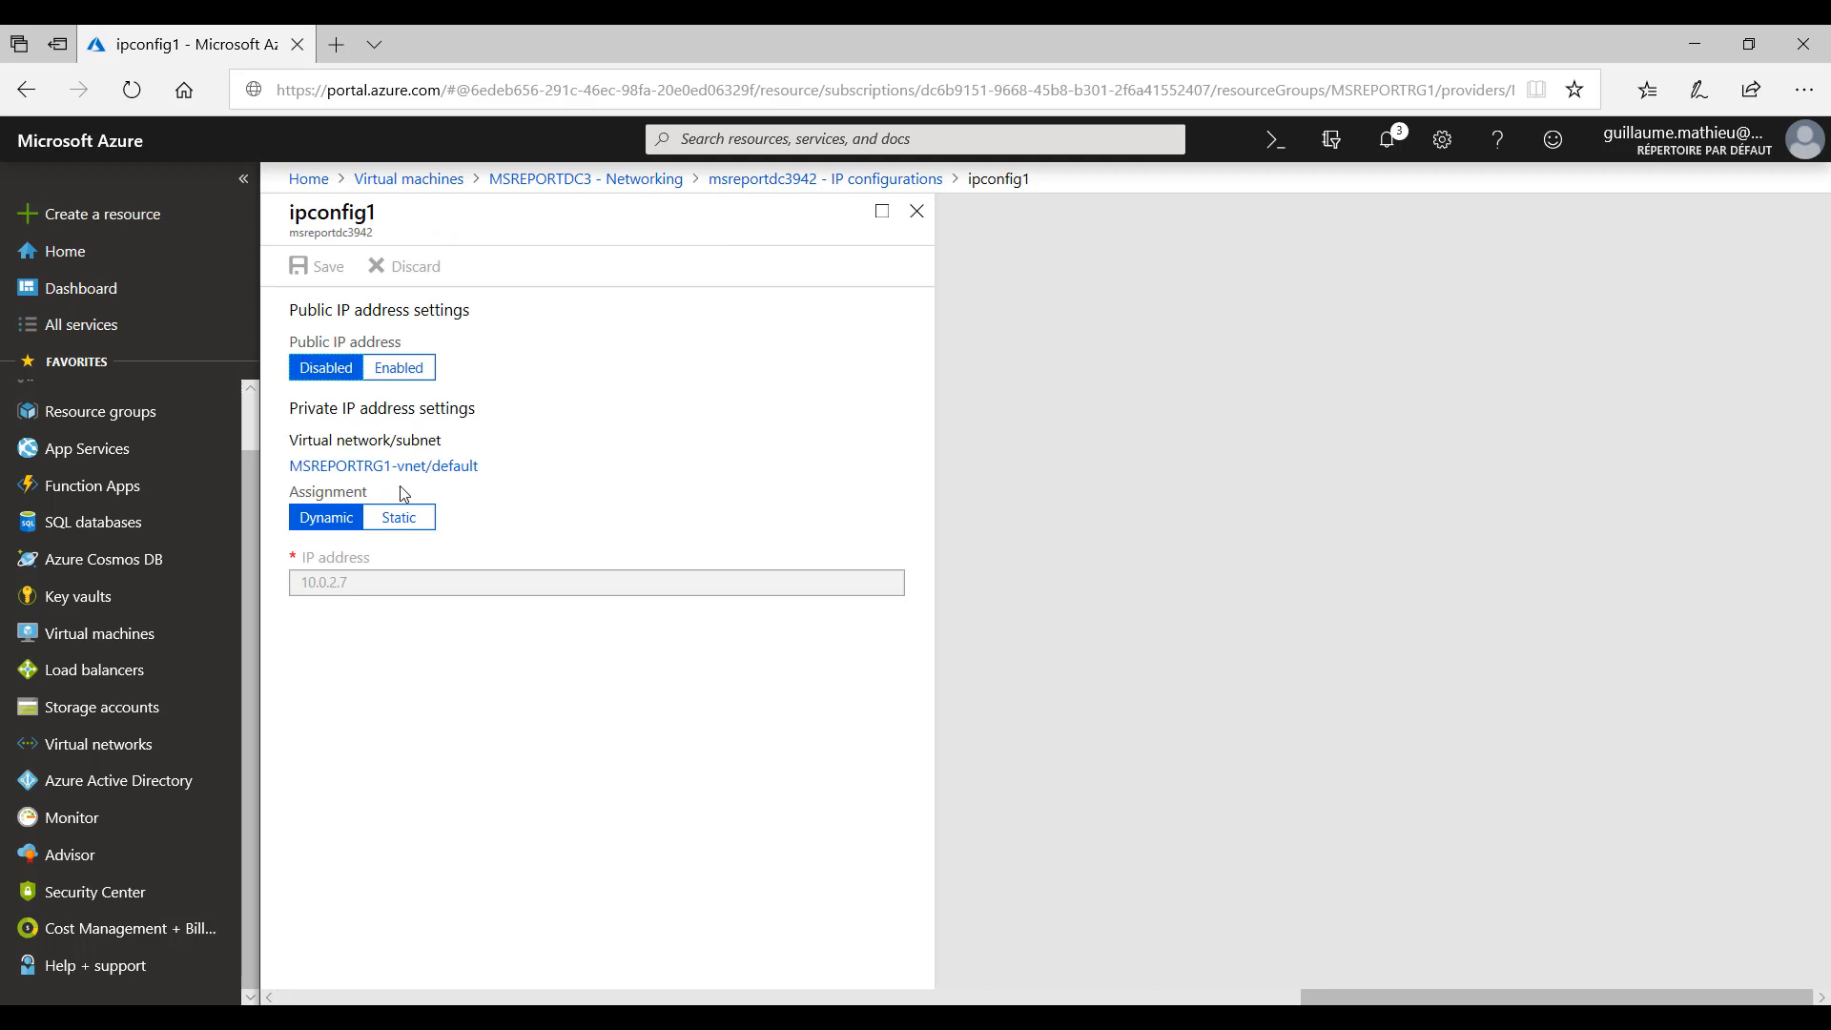
click(401, 527)
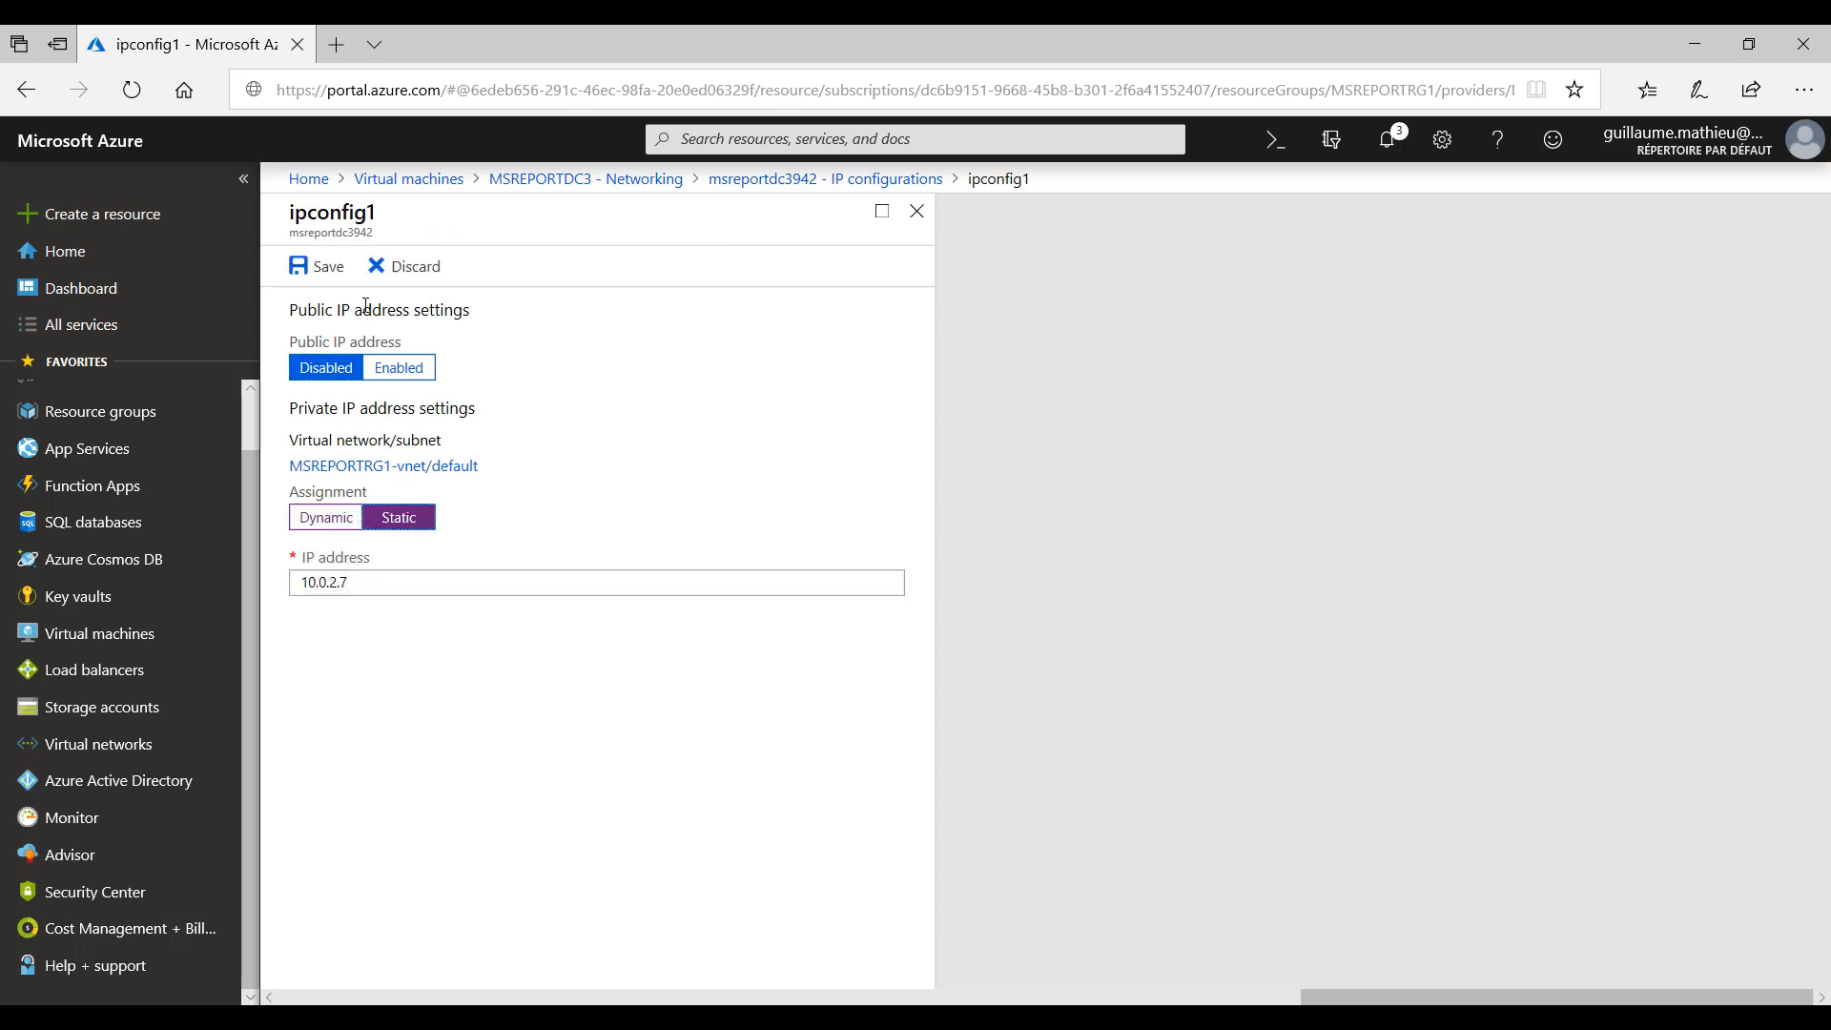
click(326, 269)
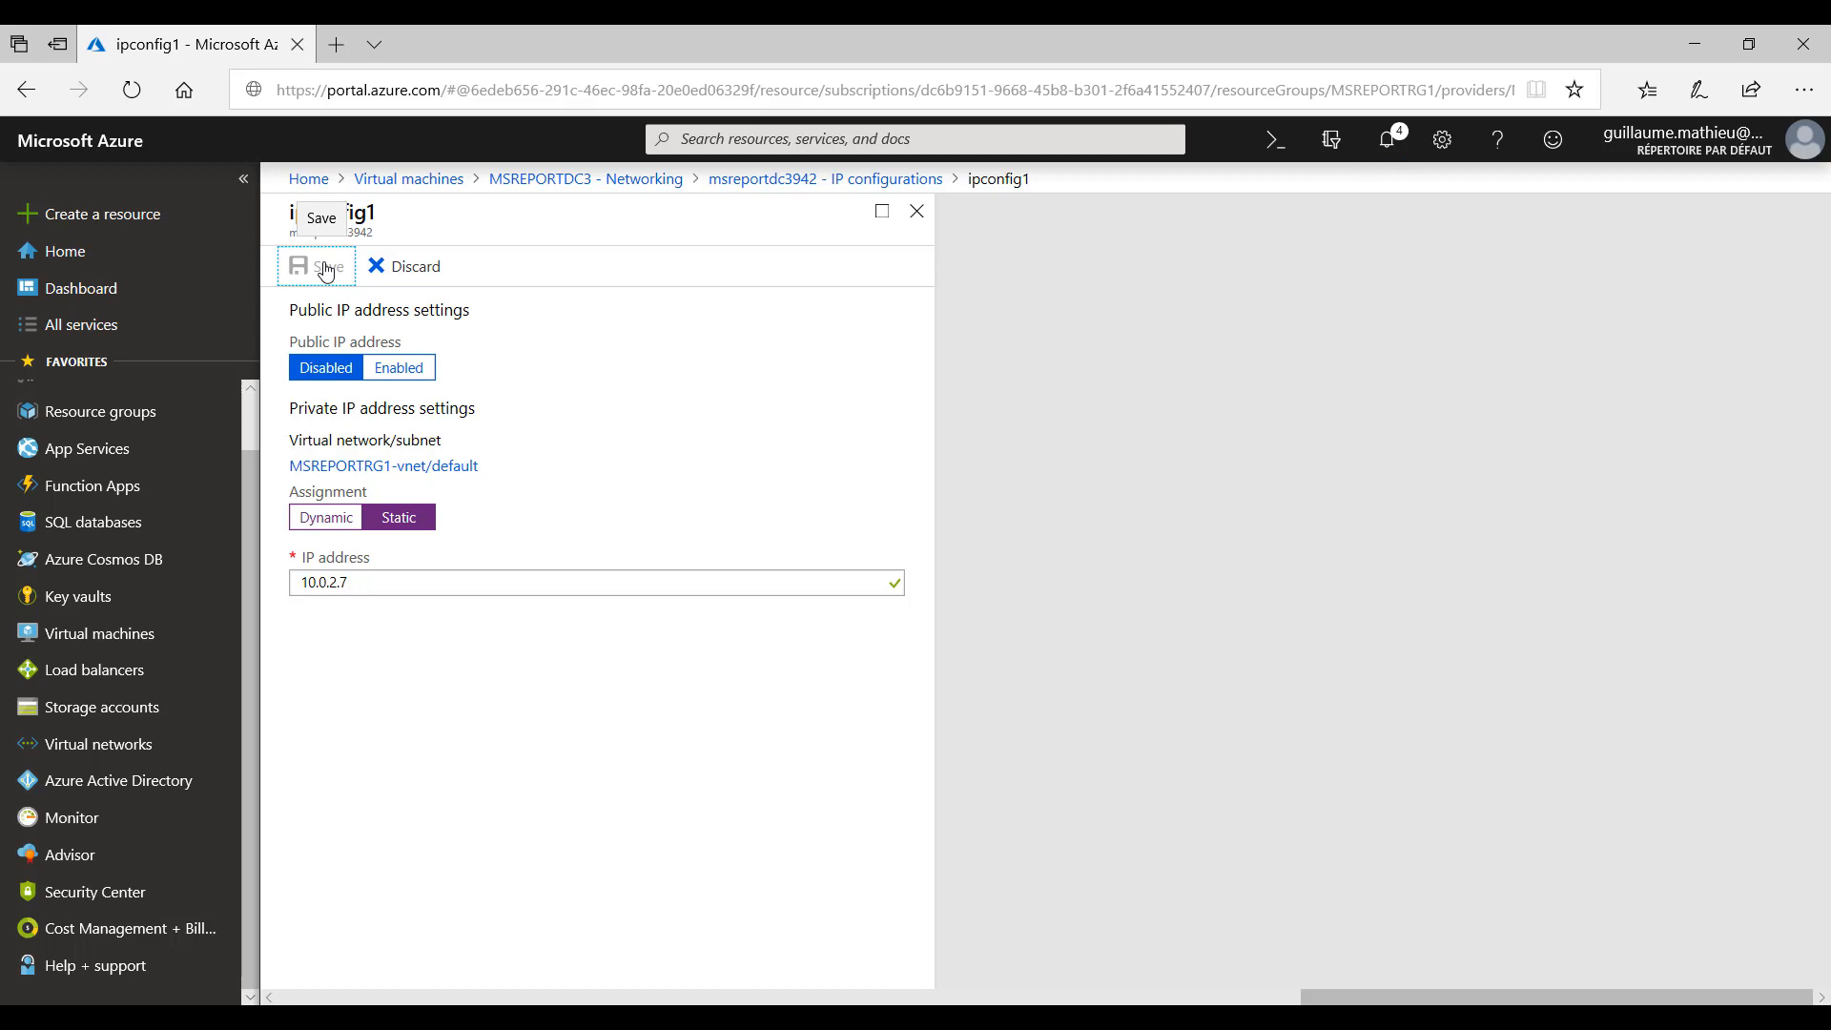
- Copy the private IP address of ipconfig1 and close its settings
drag(388, 583, 214, 589)
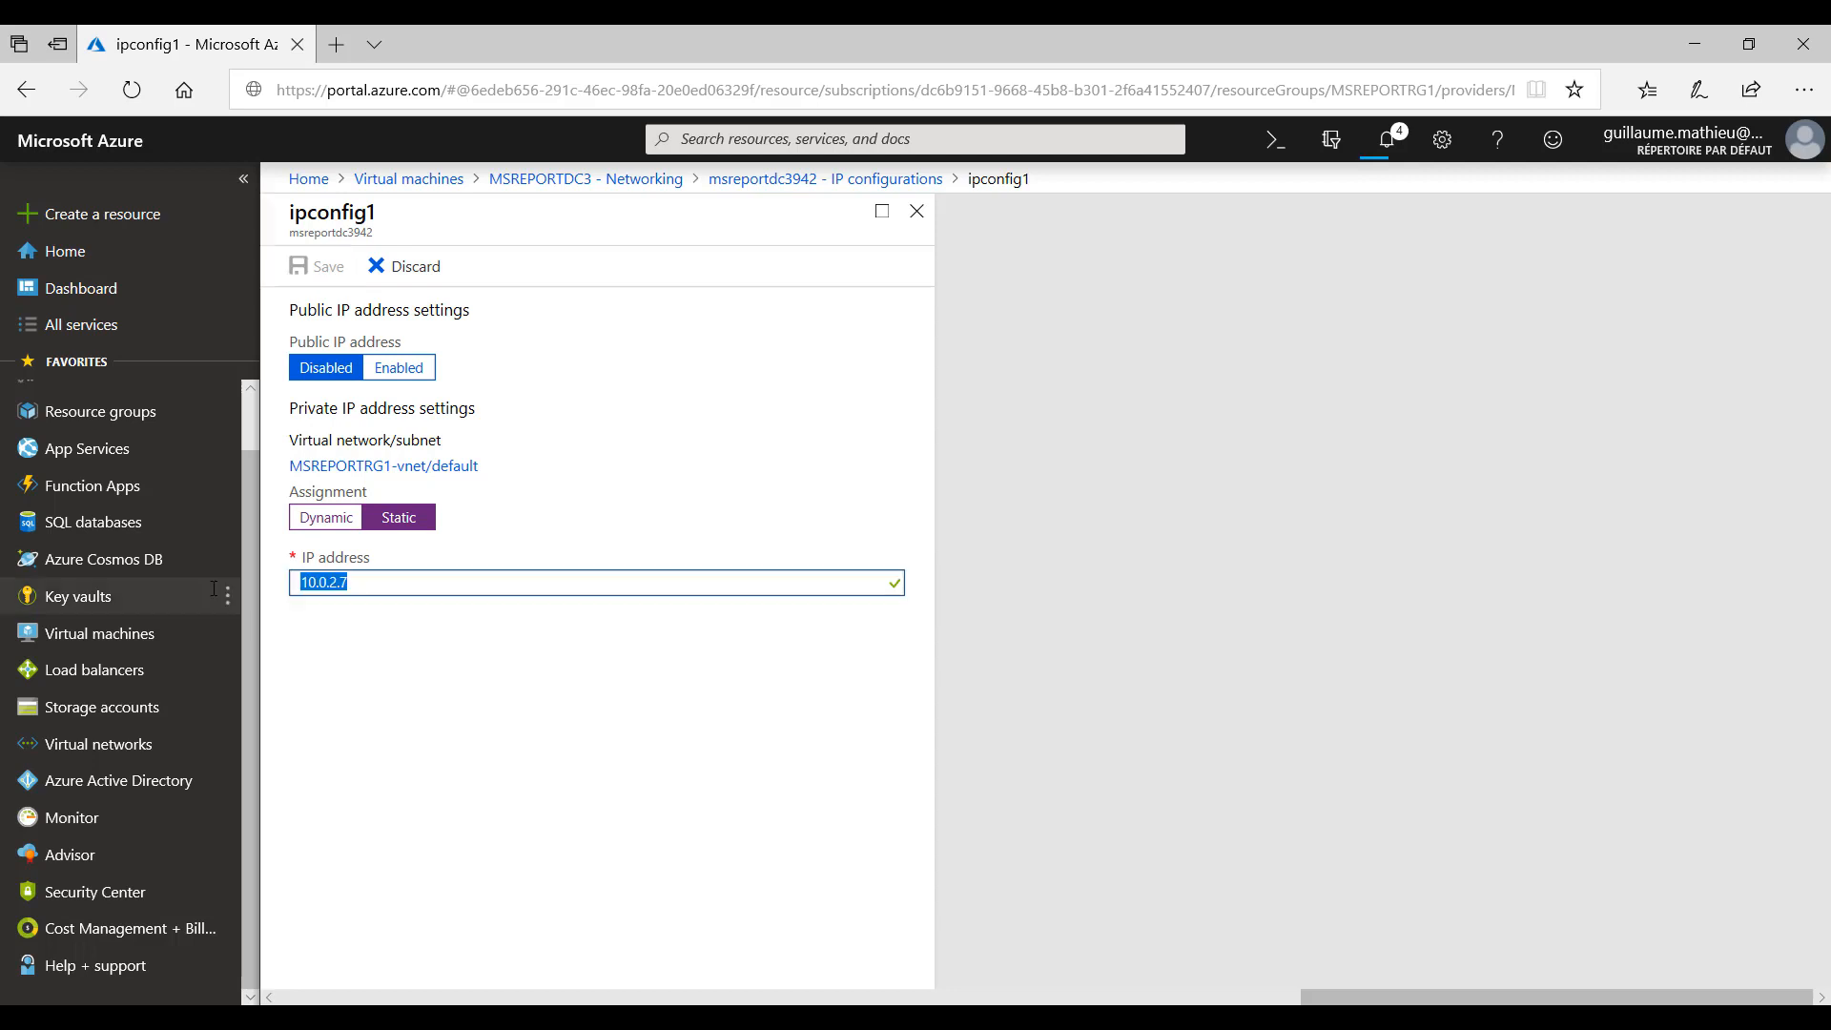
right_click(311, 583)
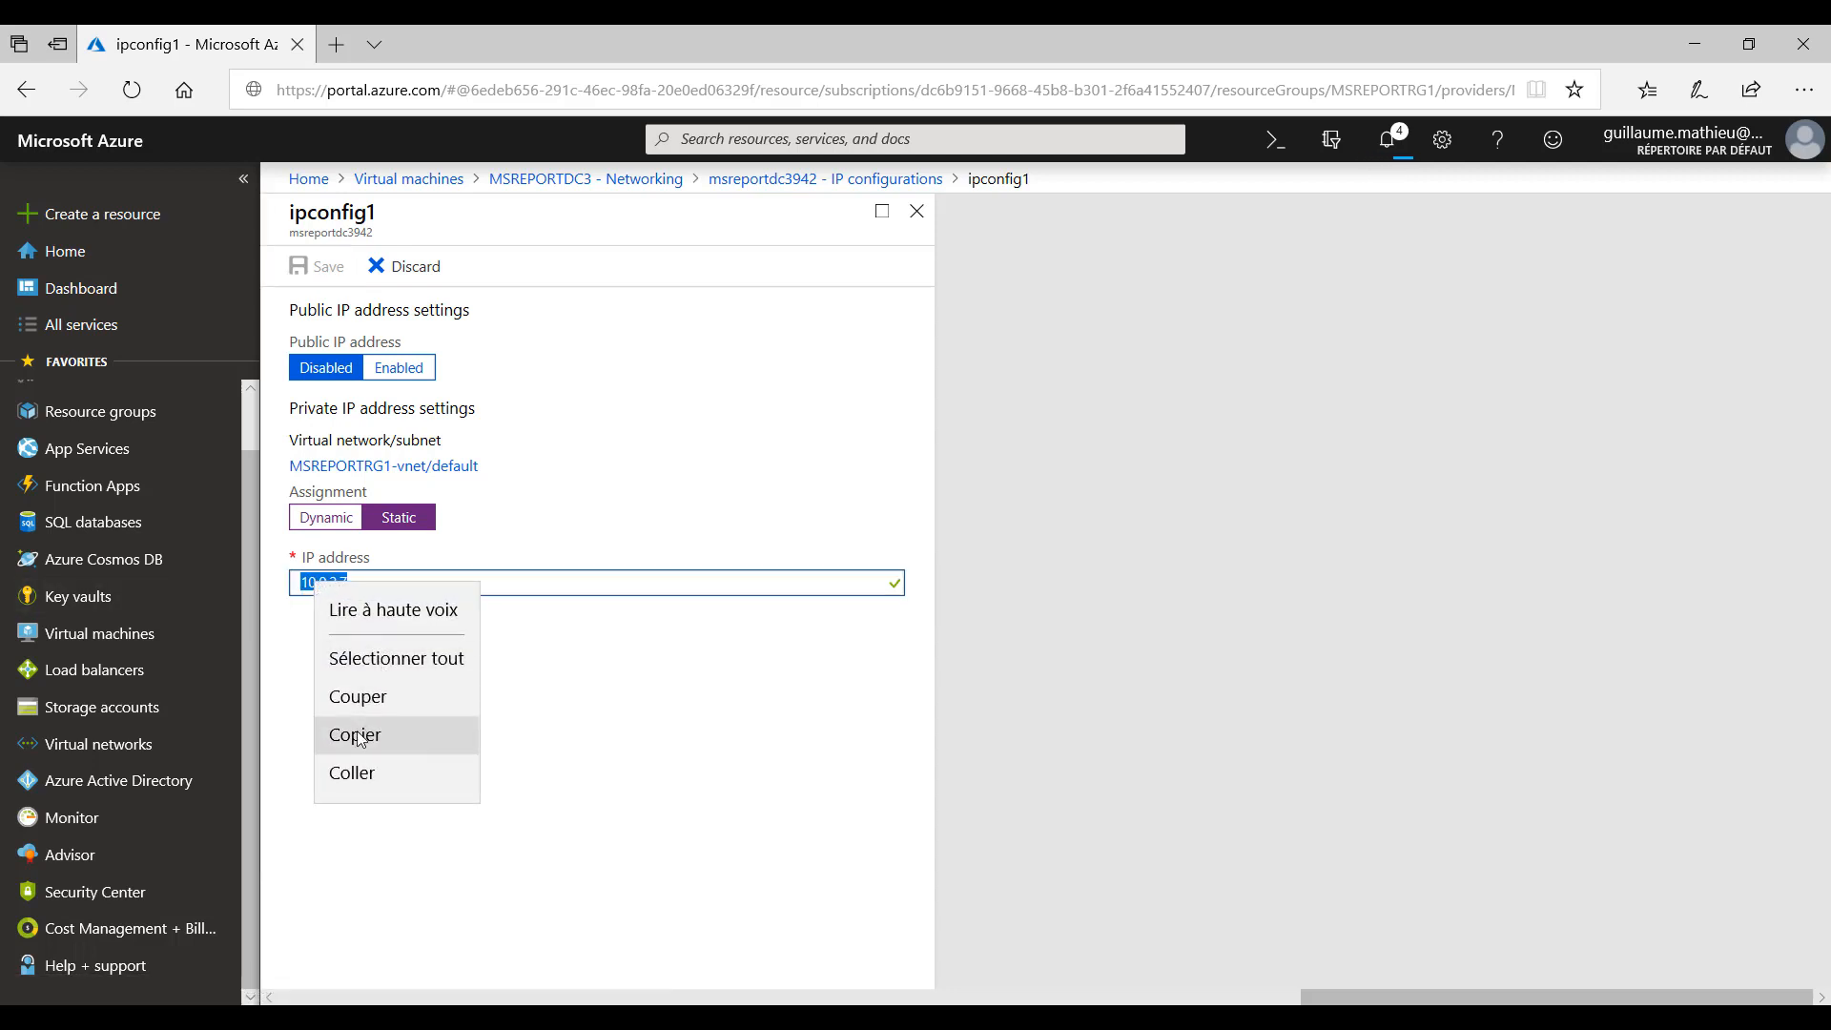
click(360, 735)
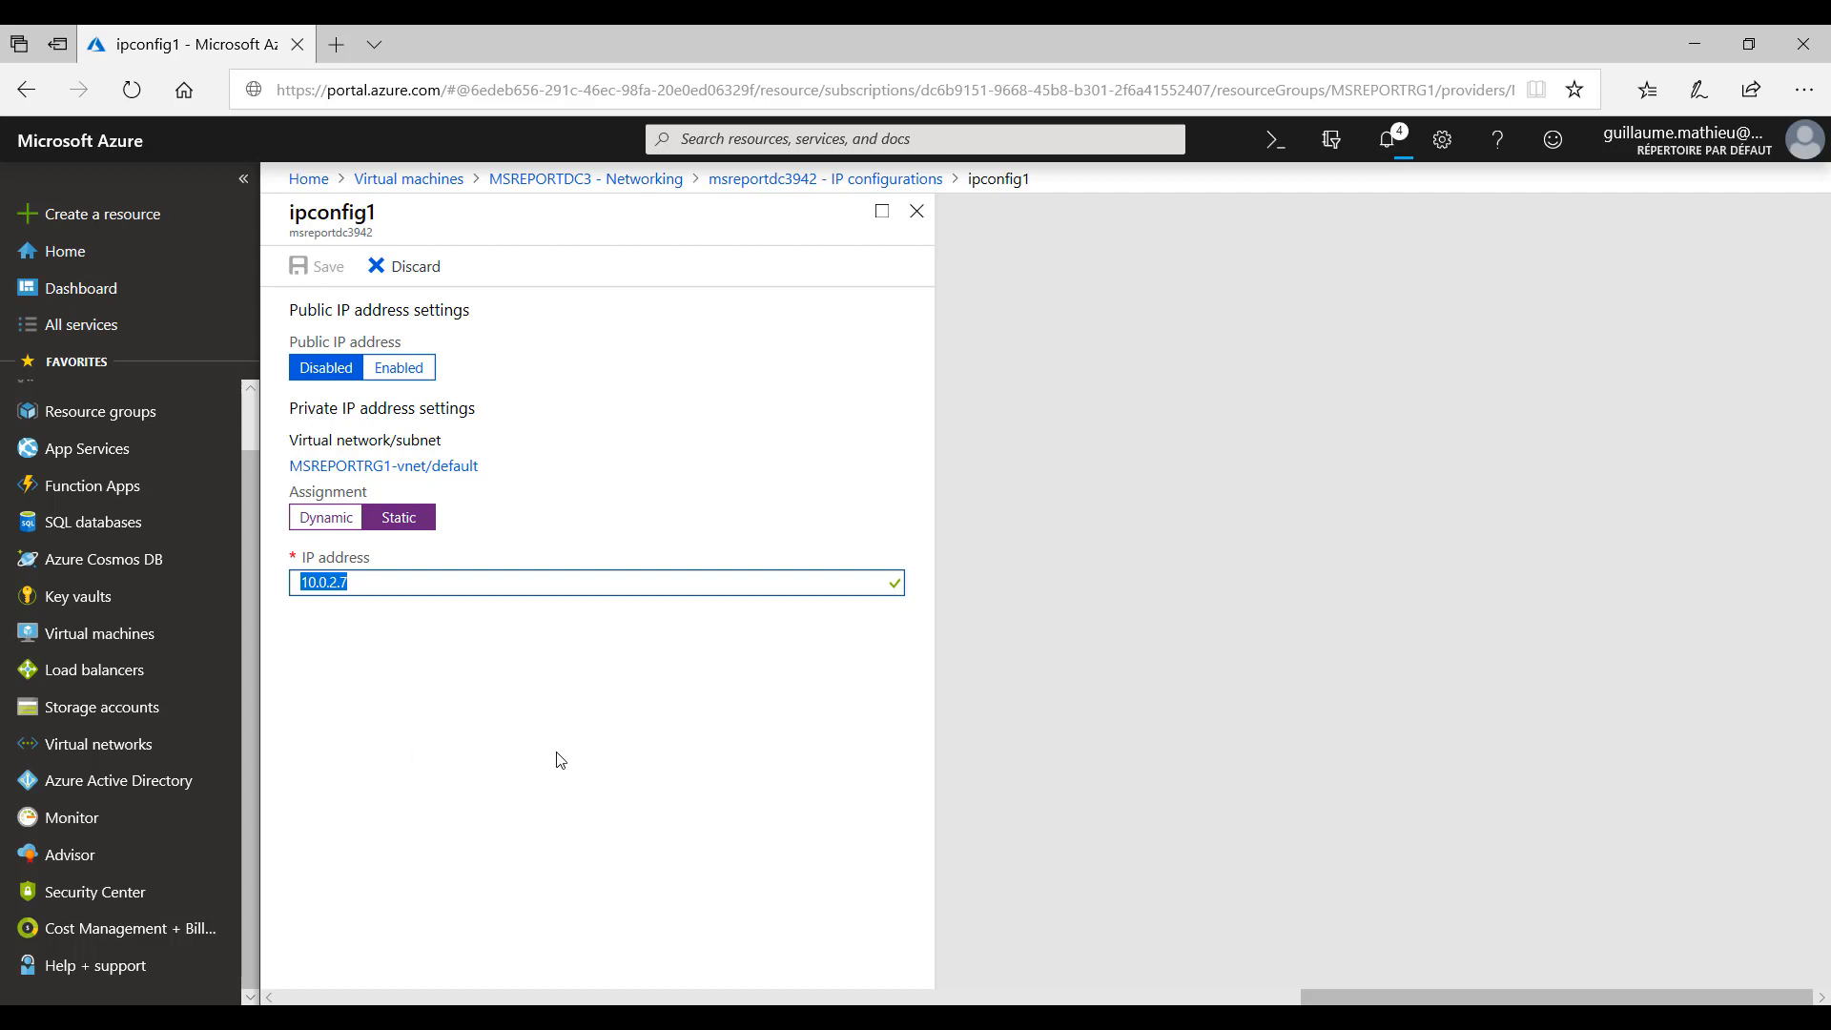
click(911, 214)
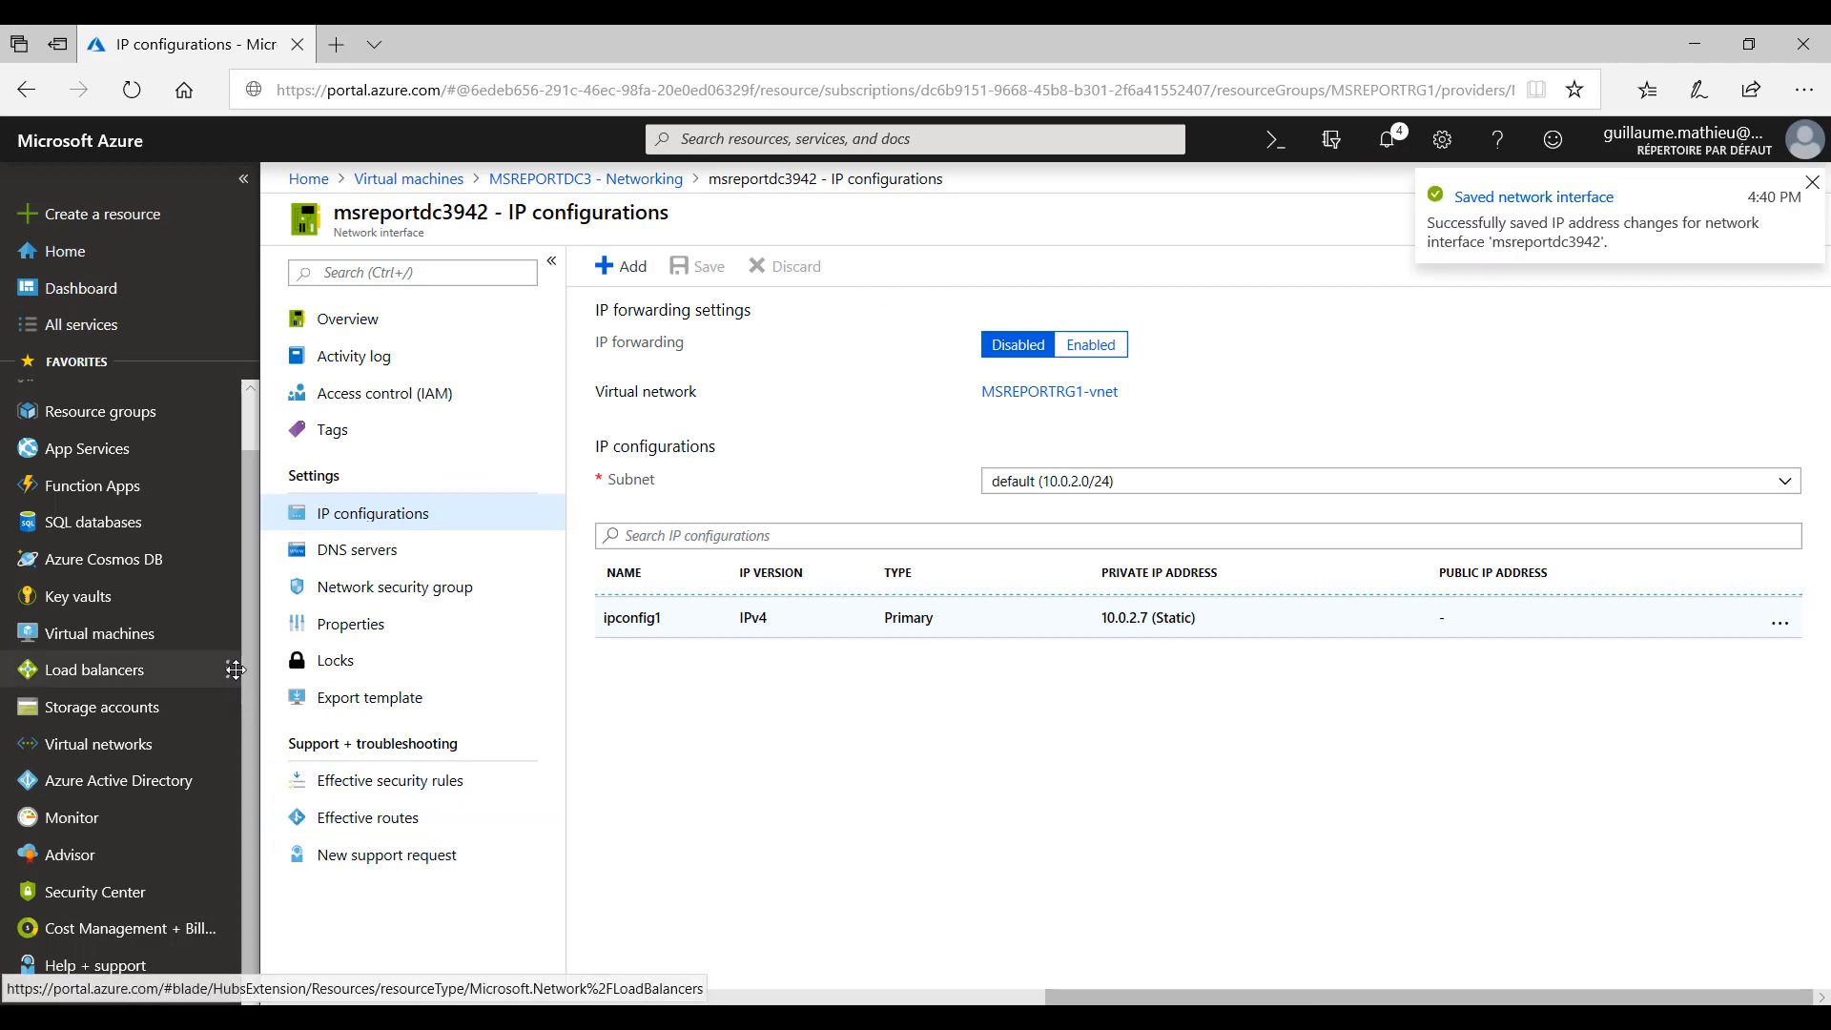
- Add 10.0.2.7 as a custom DNS server of the virtual network MSREPORTRG1-vnet and save the change
click(99, 744)
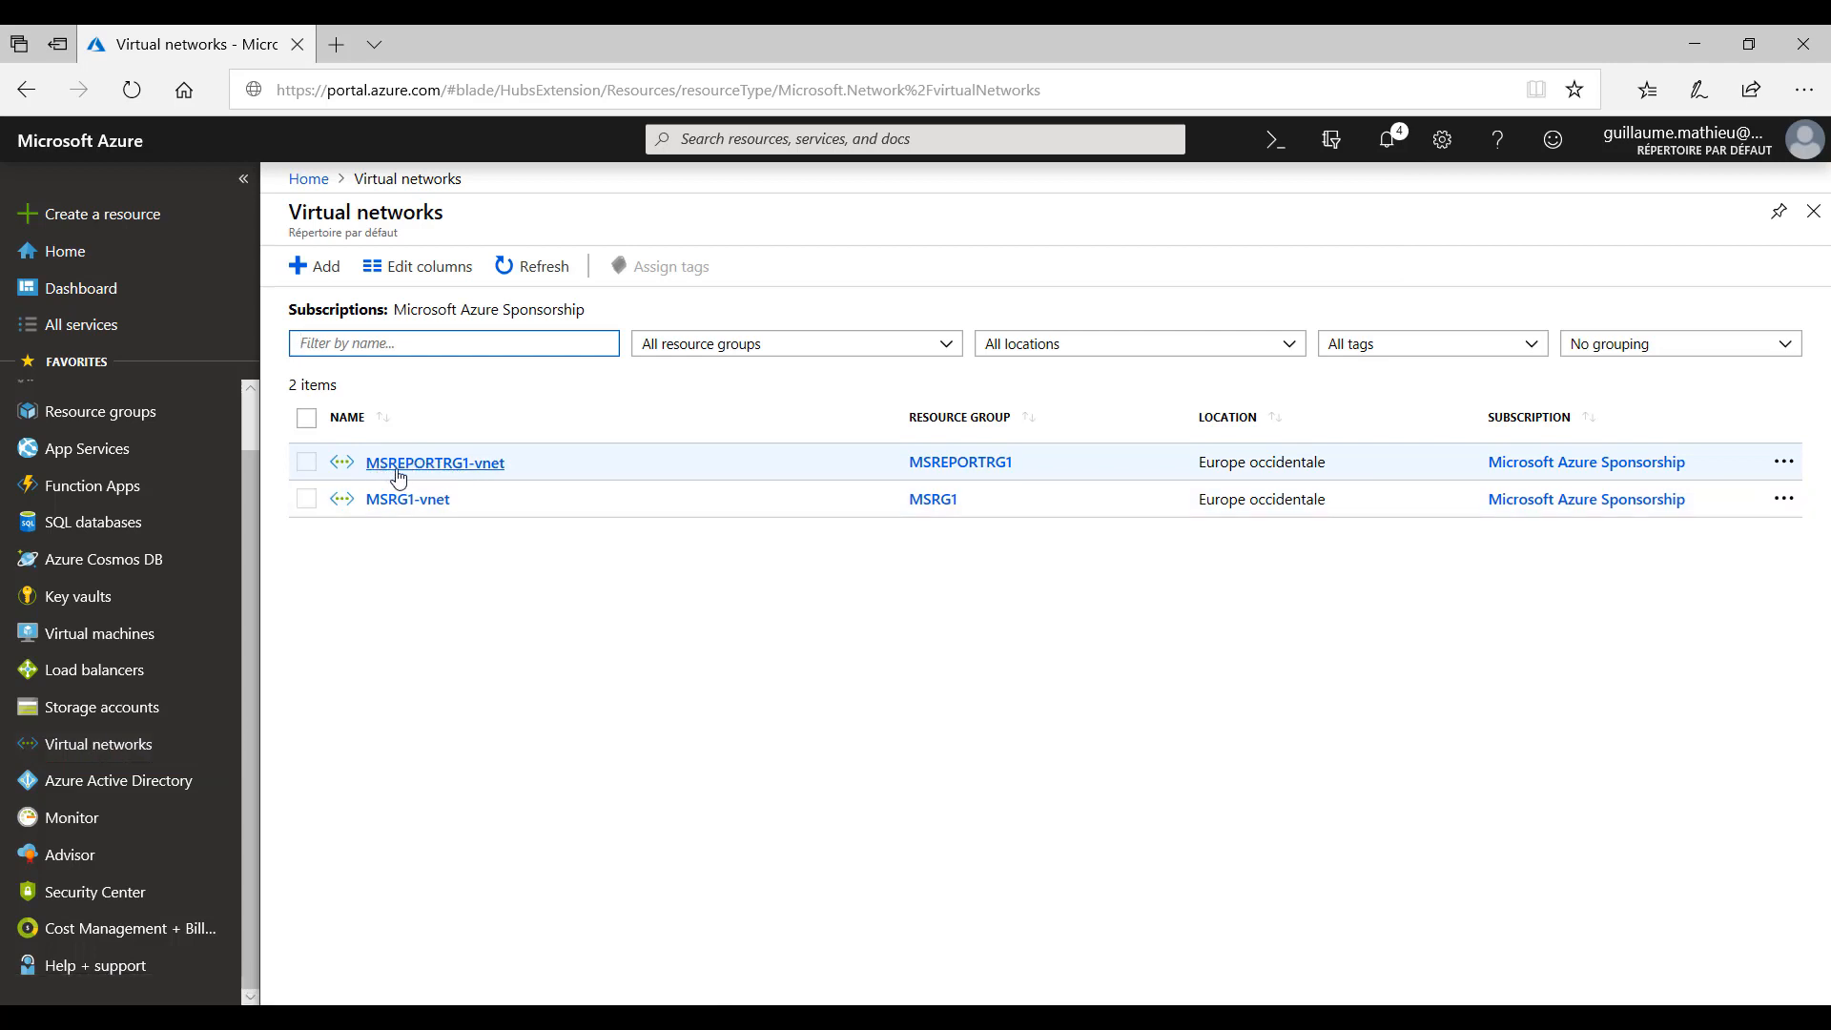
click(479, 464)
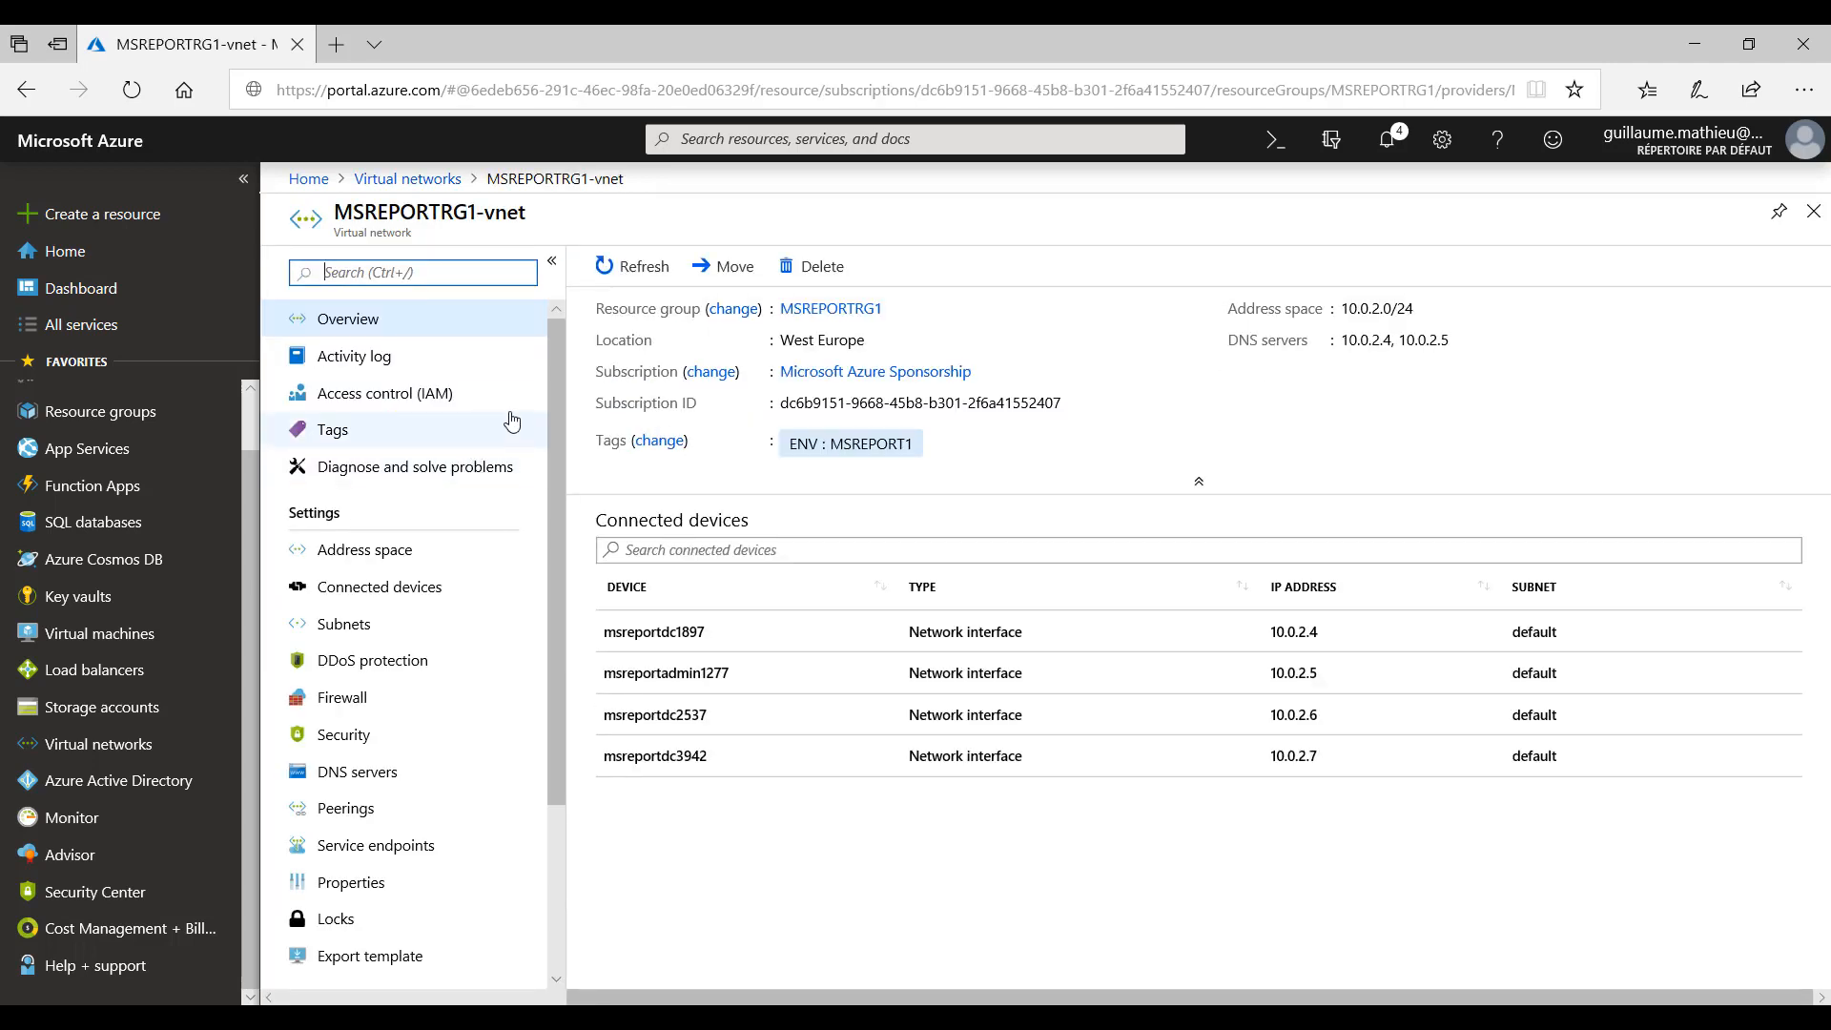
click(358, 778)
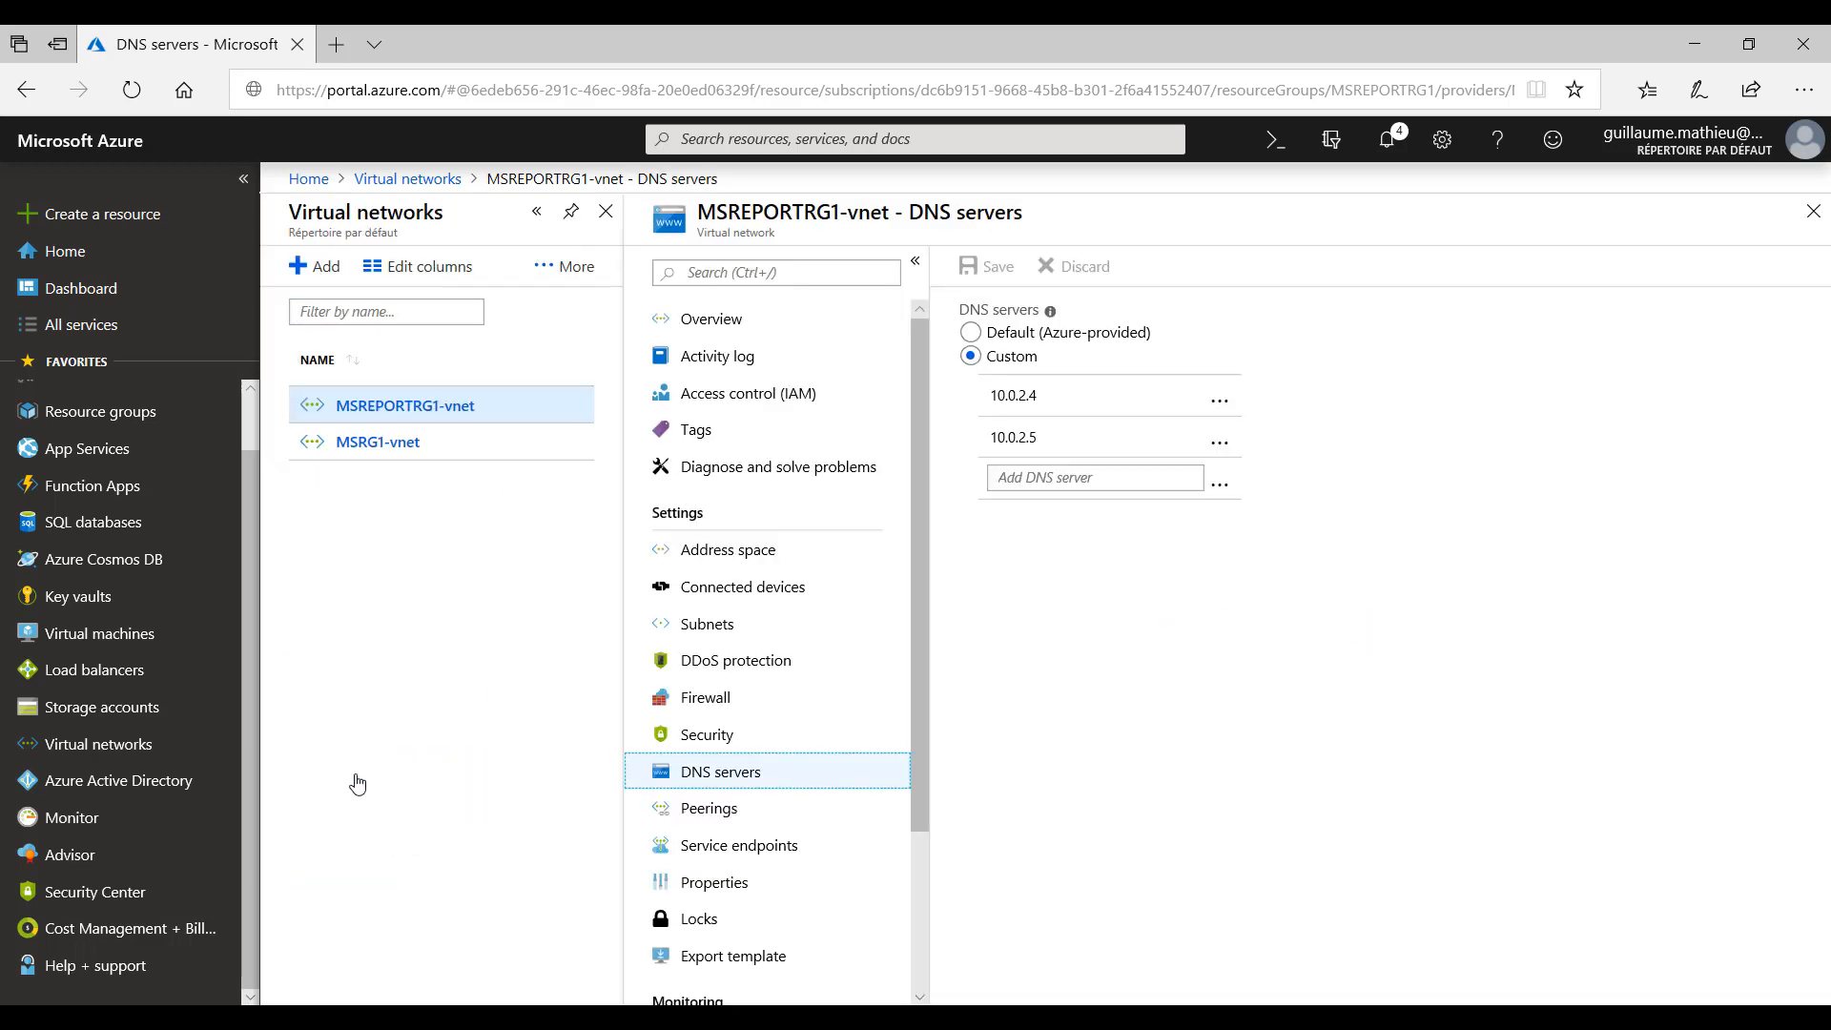
click(1031, 477)
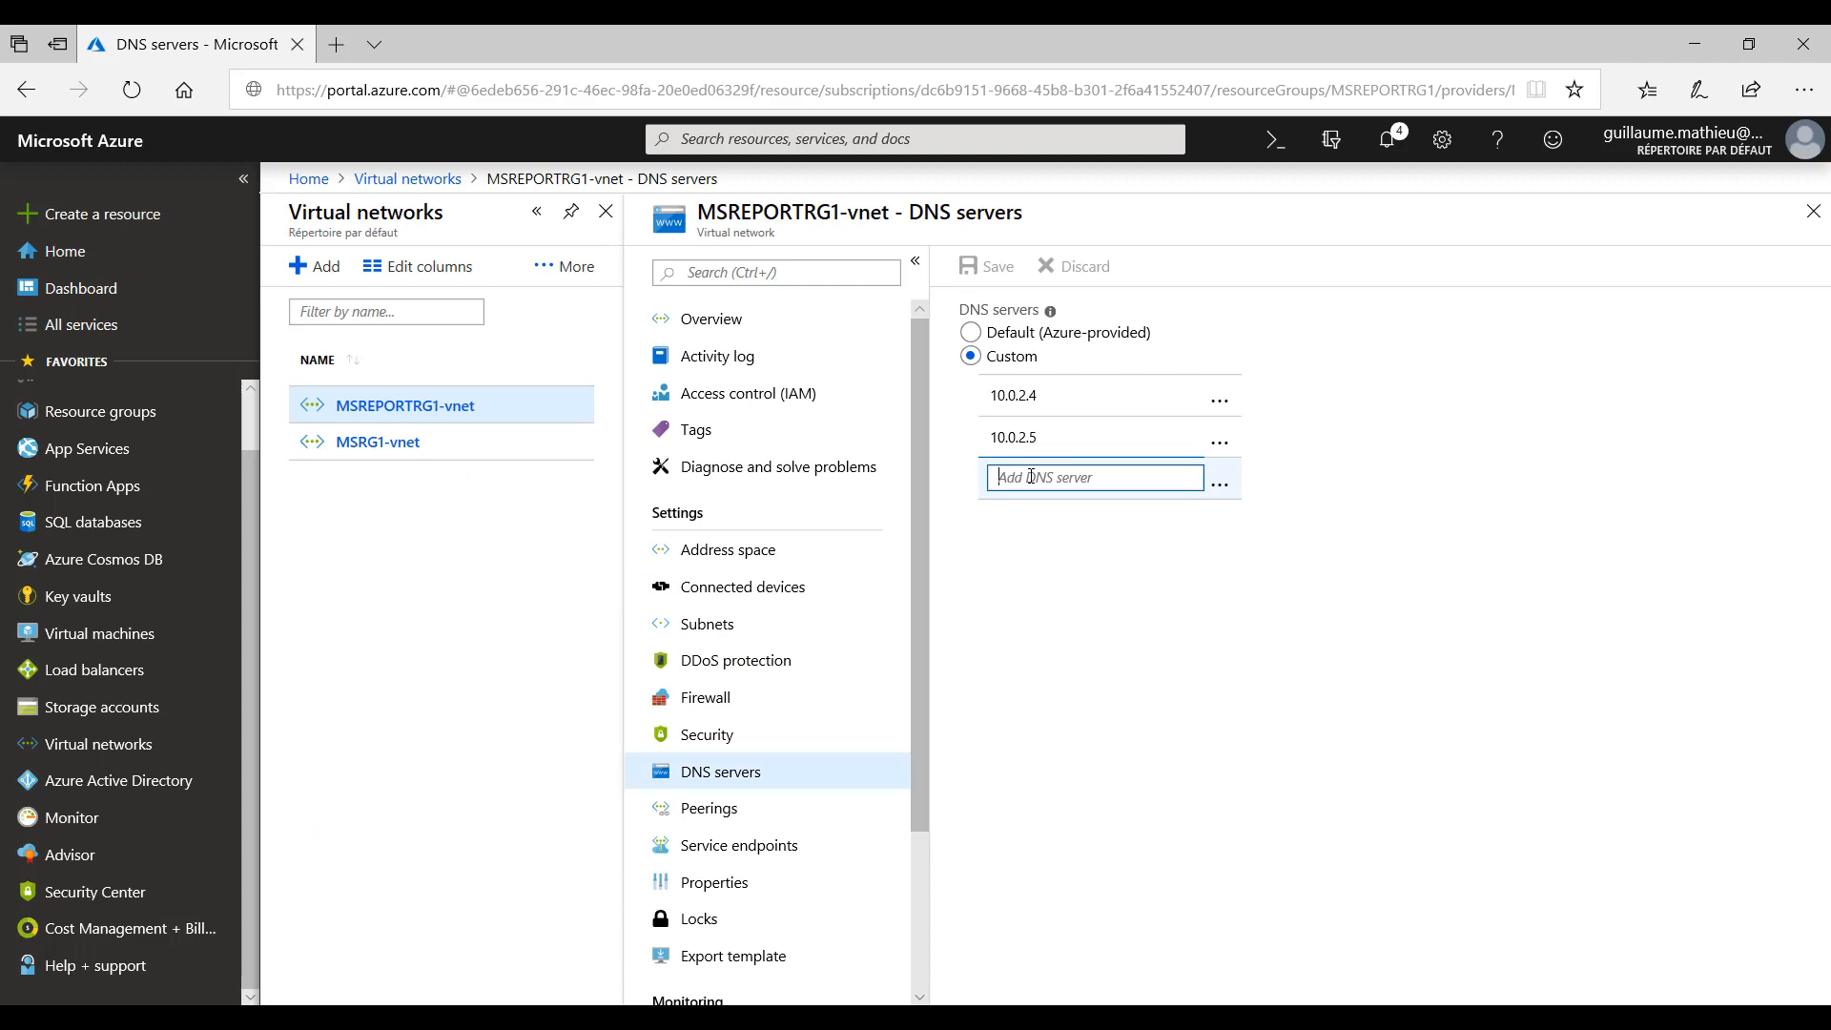
text(10.0.2.7)
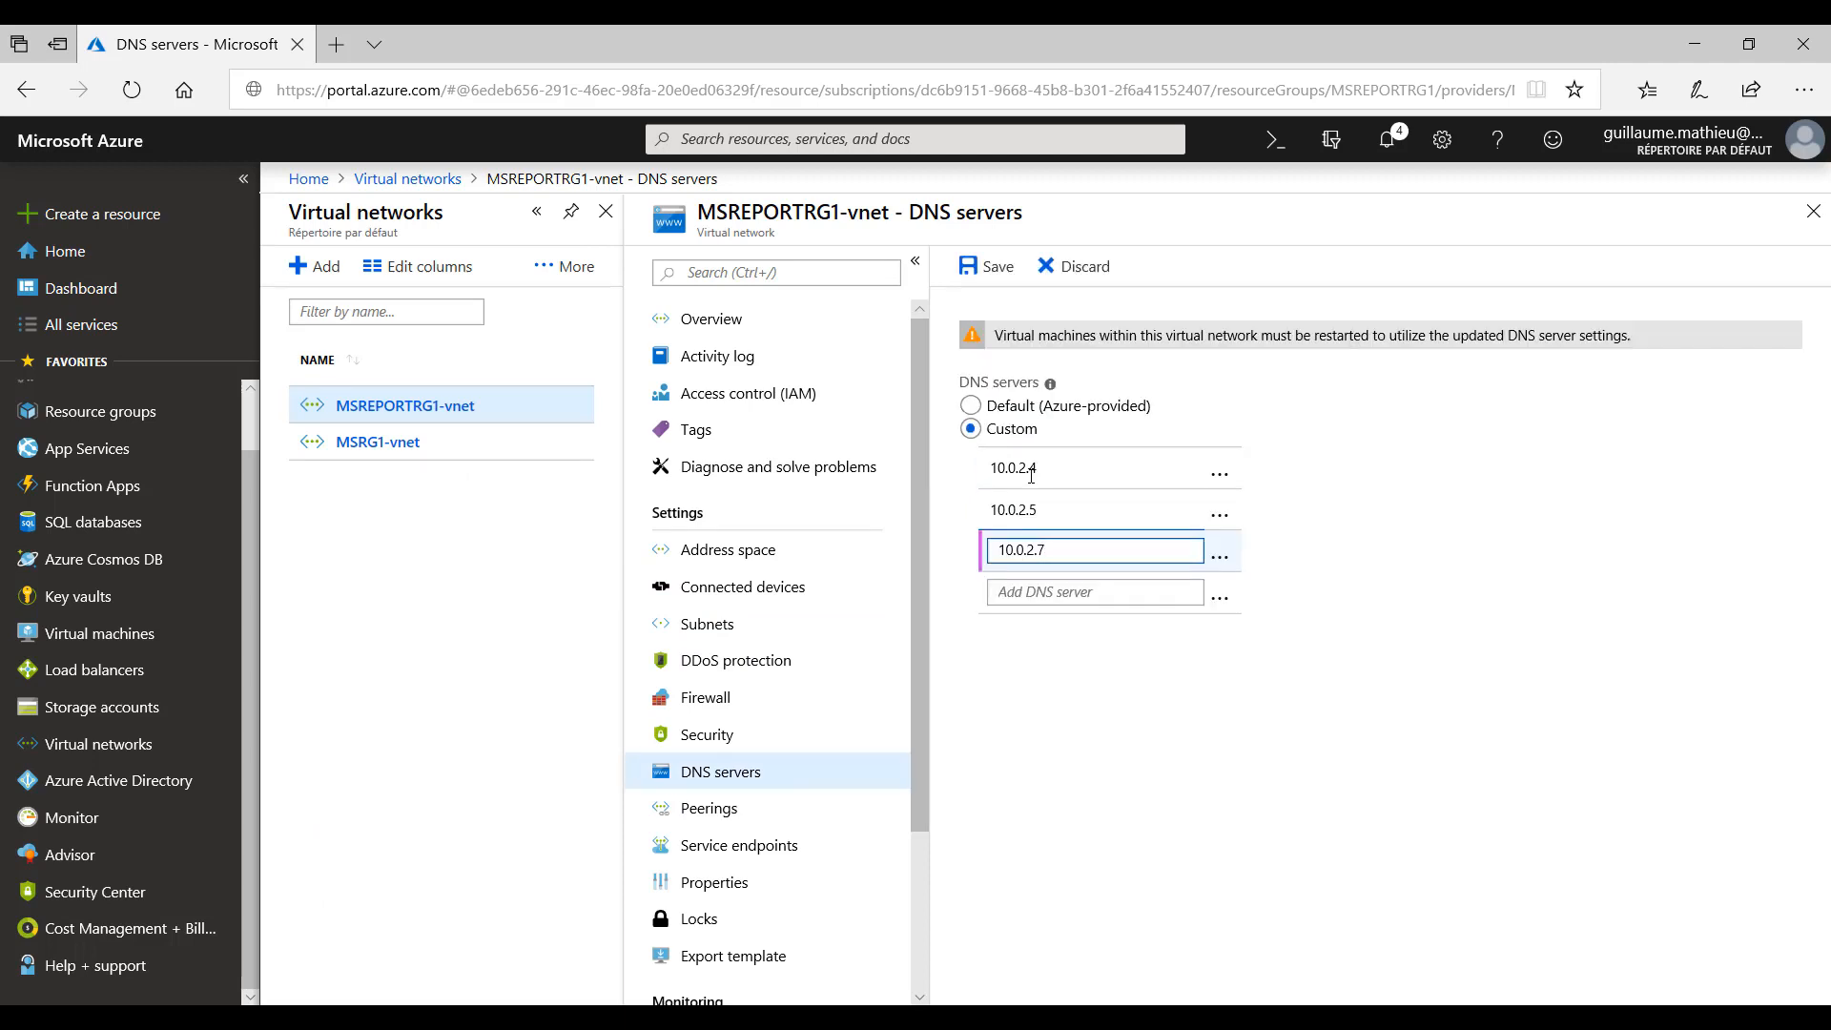
click(1199, 704)
click(994, 270)
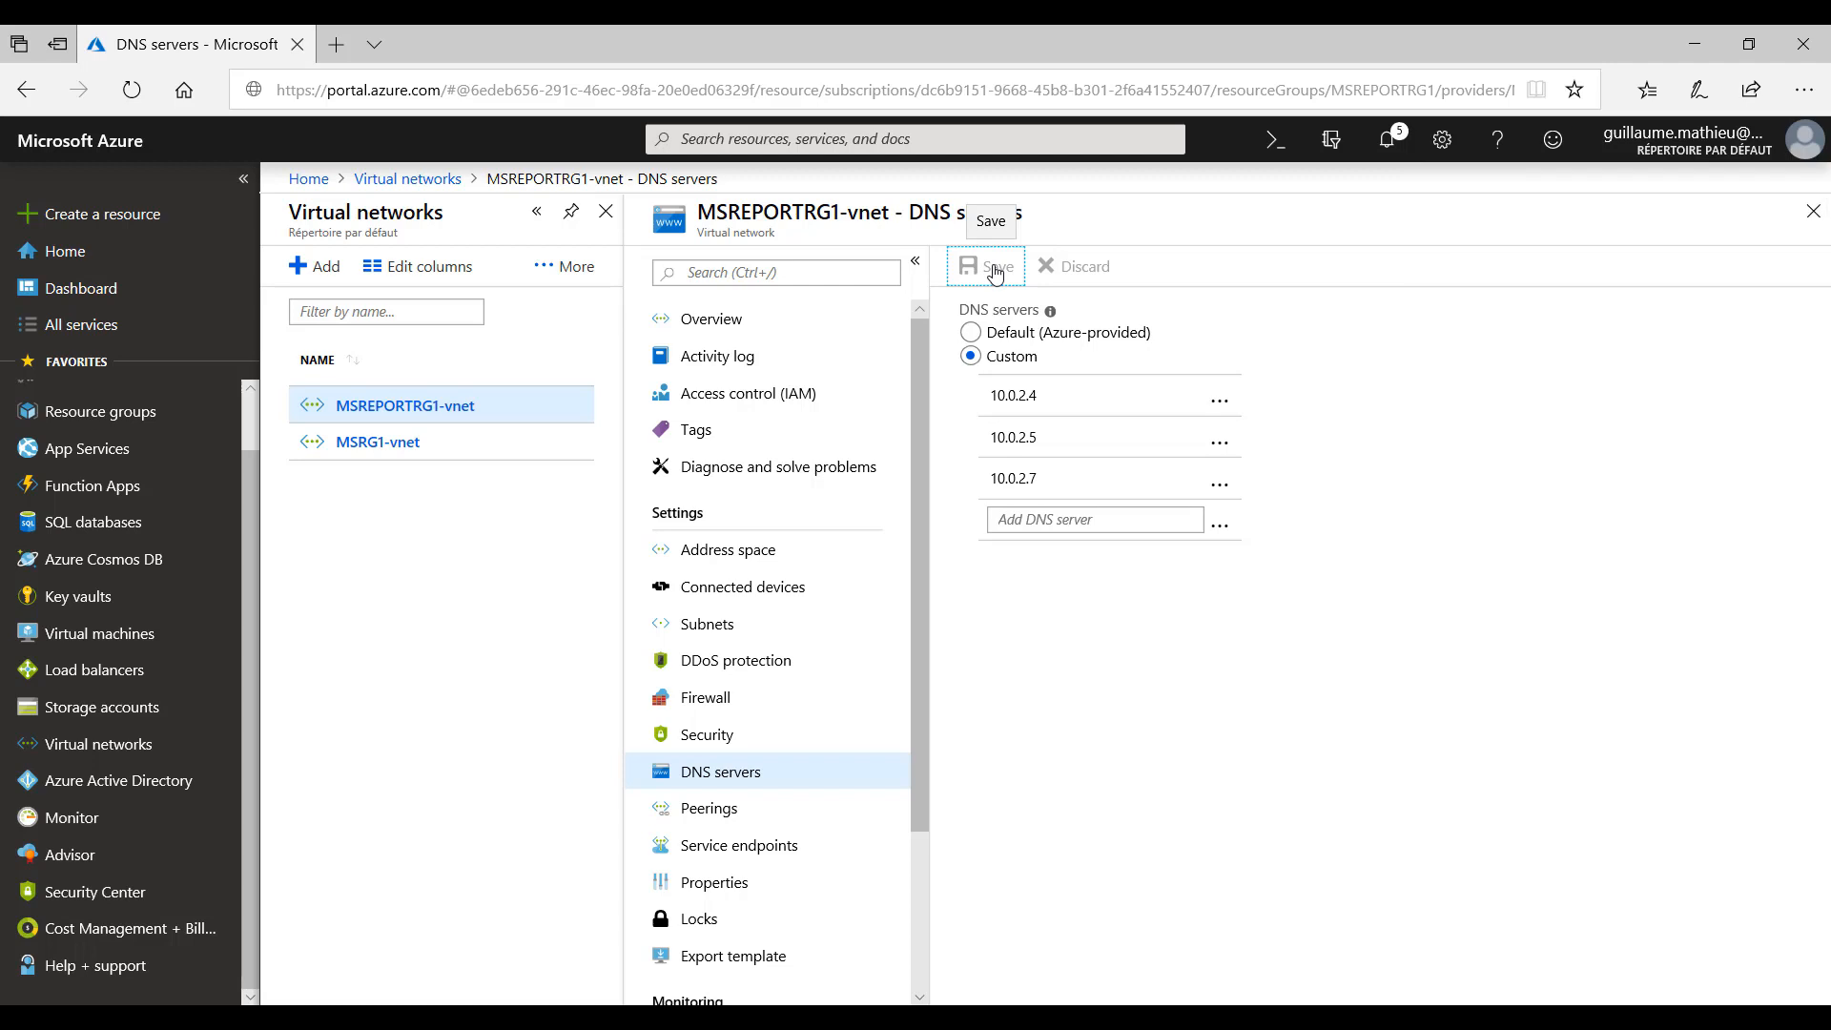
- Change the second custom DNS server of MSREPORTRG1-vnet to 10.0.2.6 and save the change
click(1220, 442)
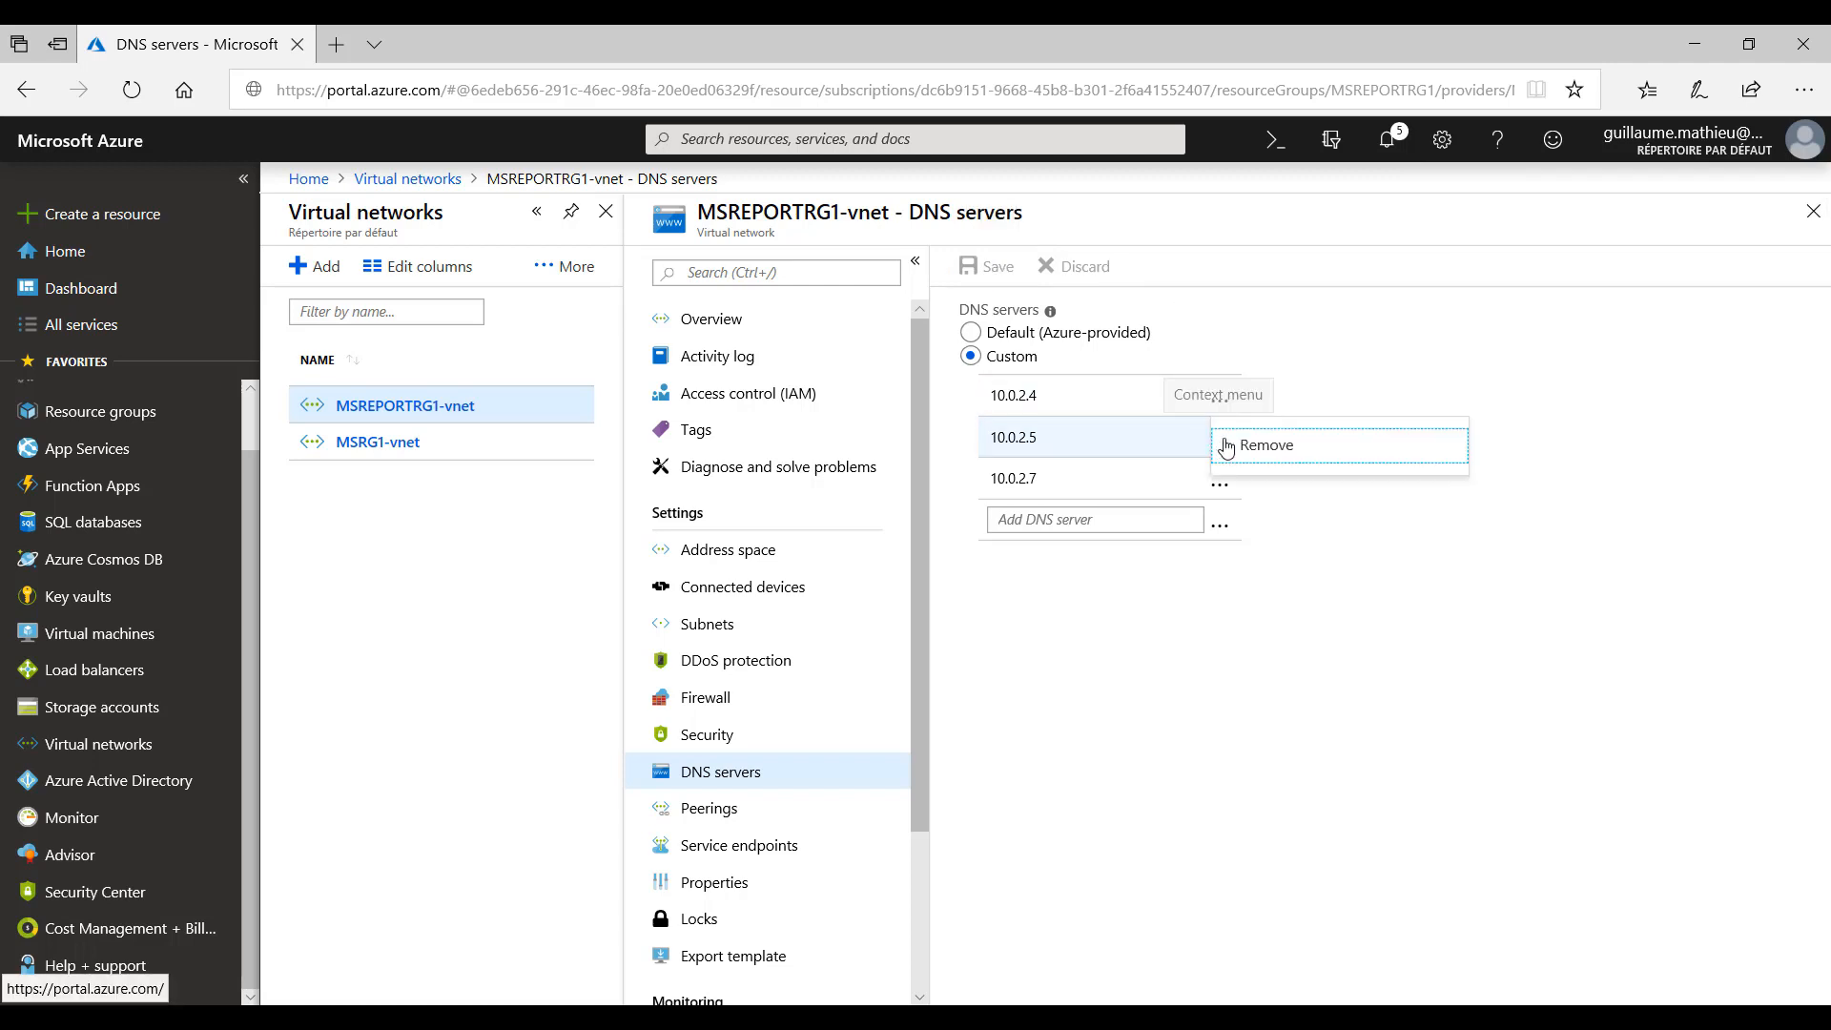
click(1058, 445)
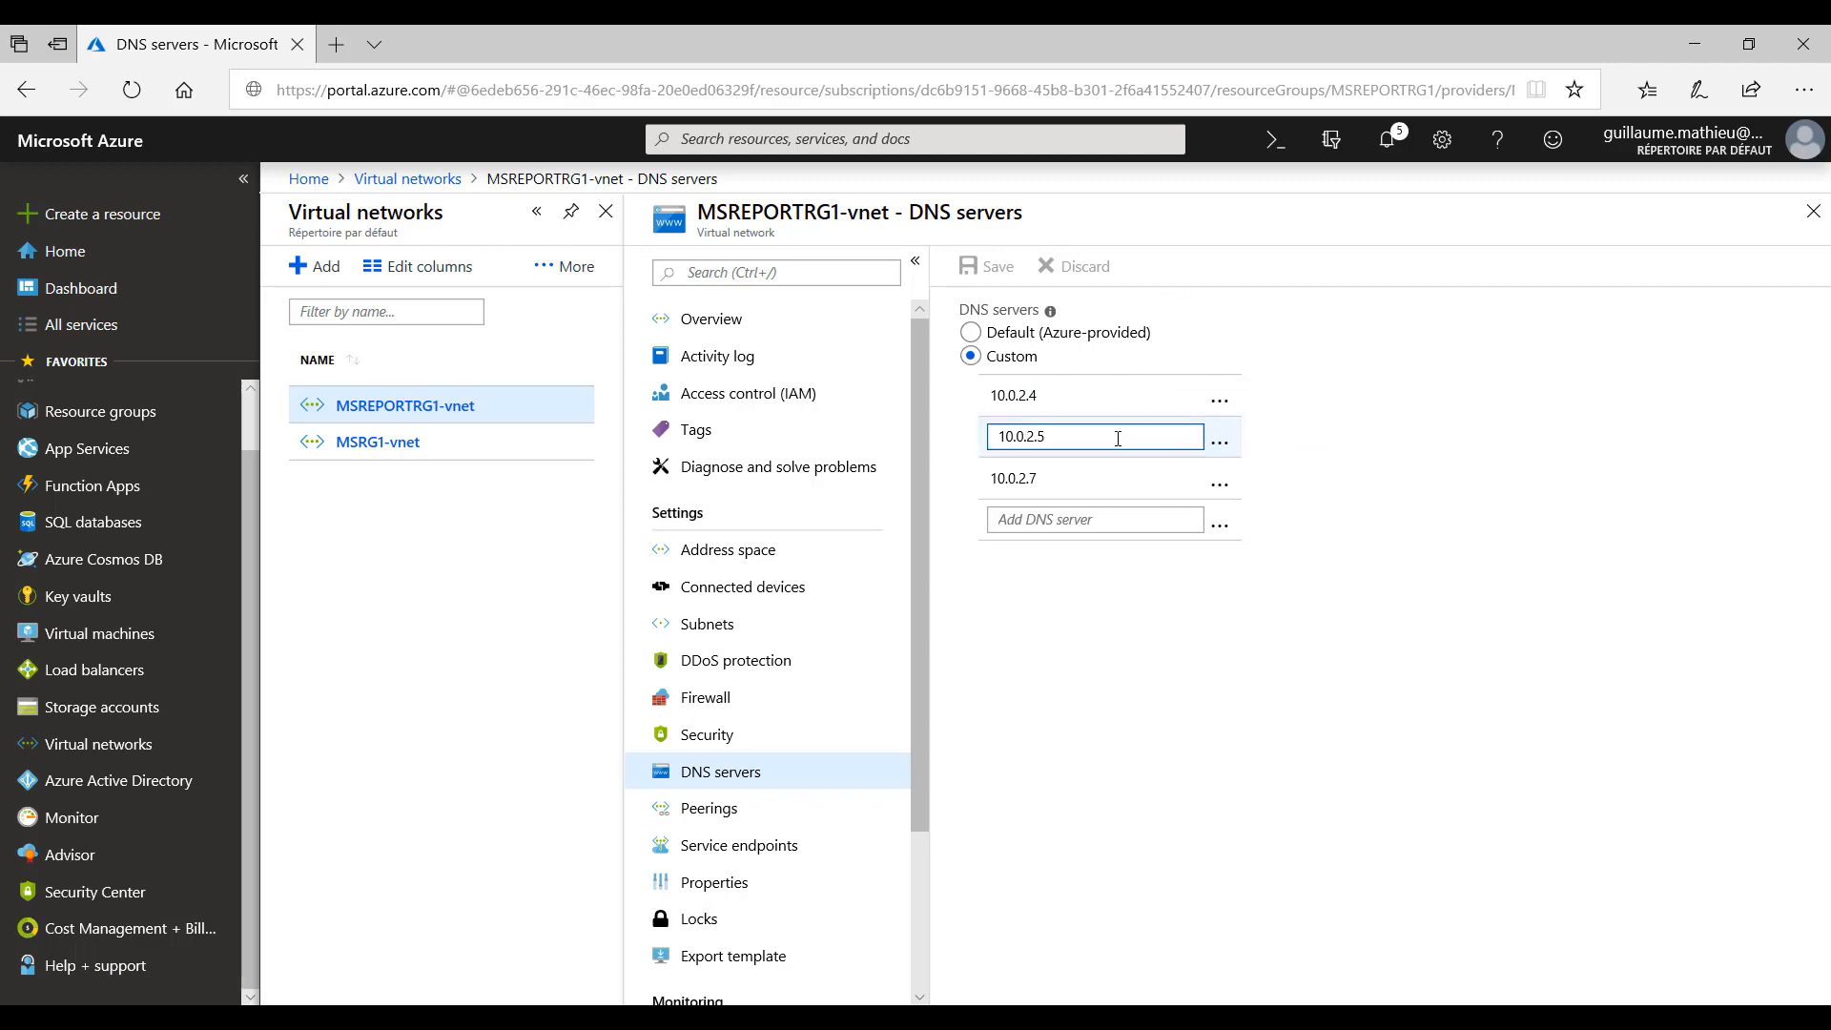
key(BackSpace)
text(6)
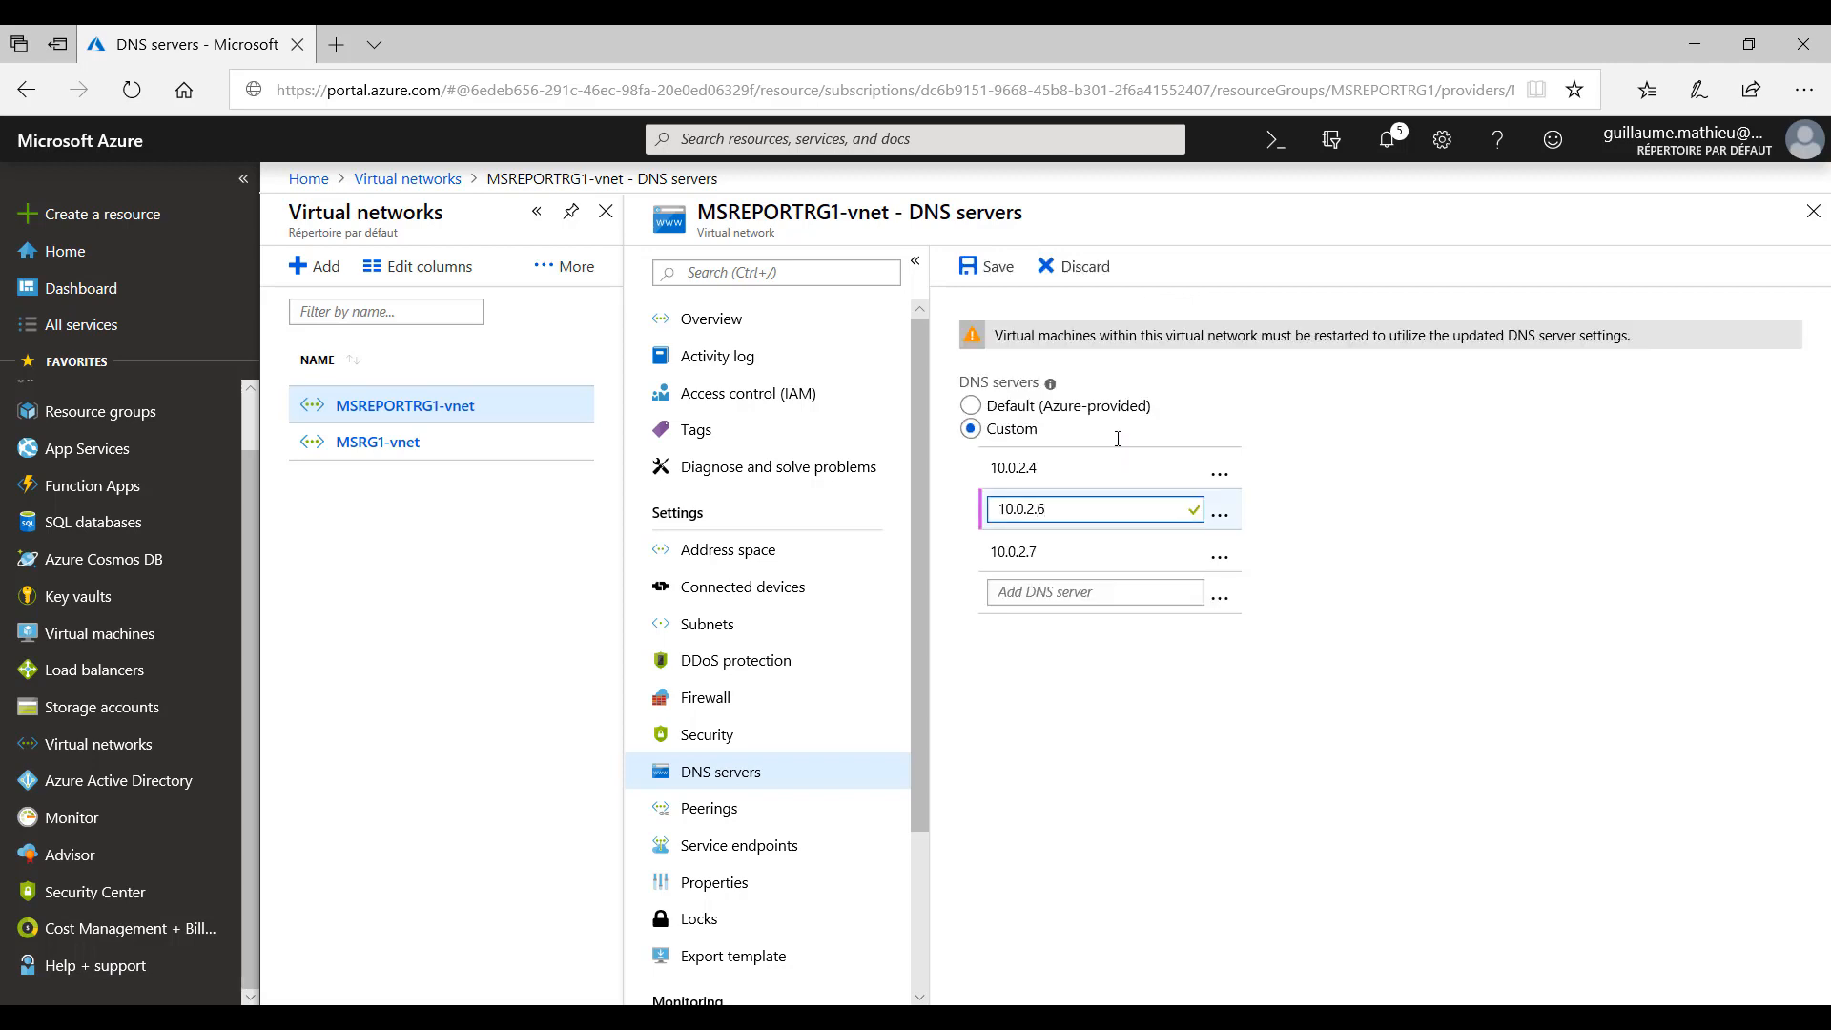
click(1427, 679)
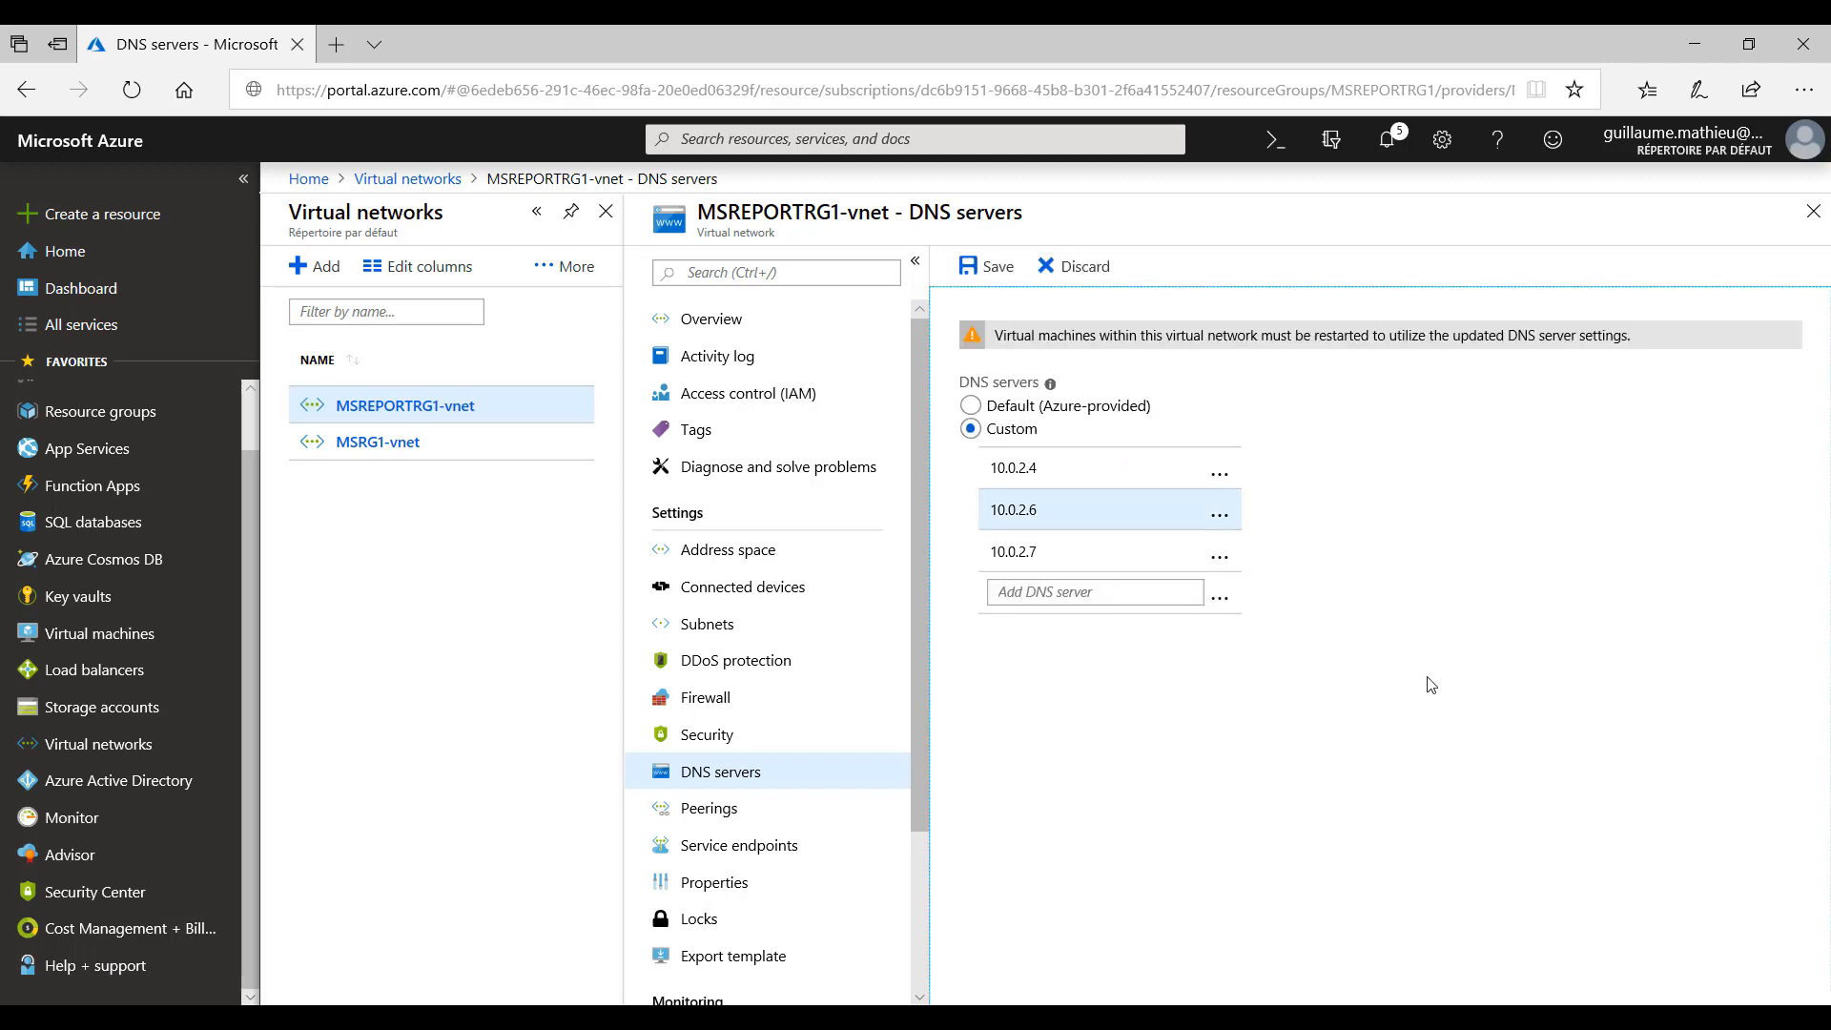
click(997, 267)
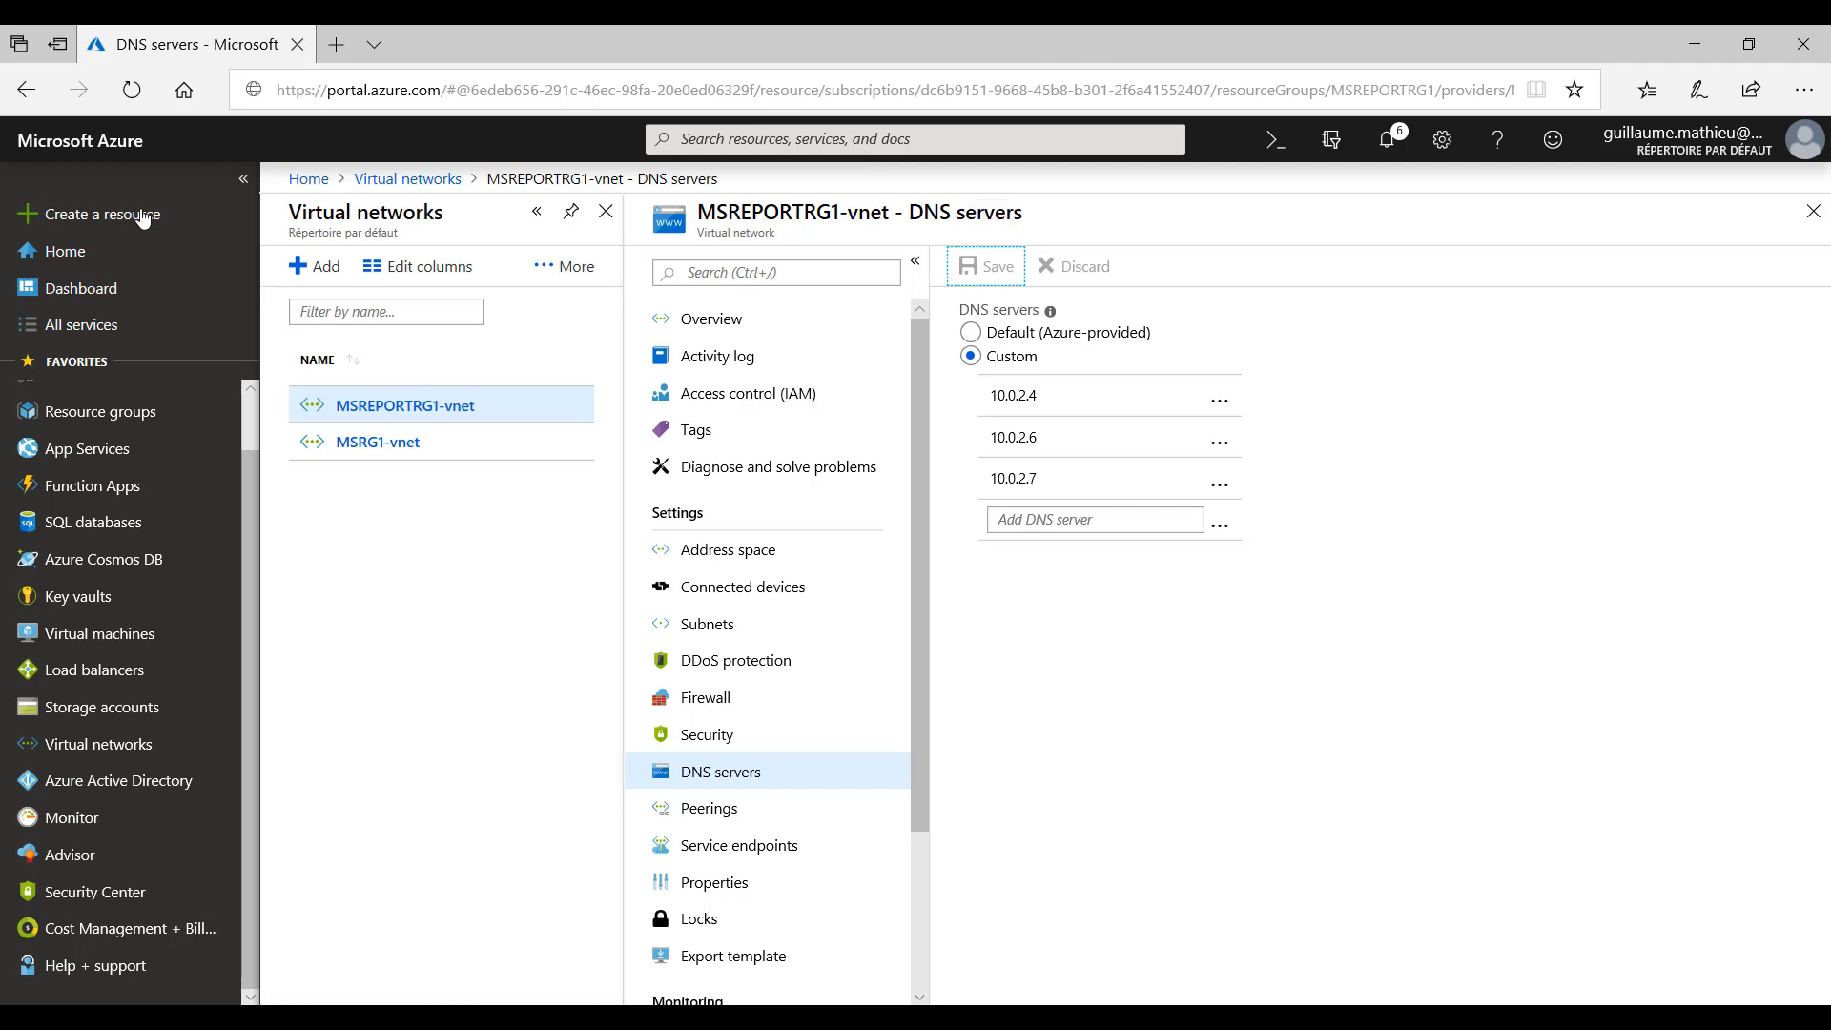
- Open the key vault MSREPORTKEYVAULT1 and view its list of secrets
click(87, 598)
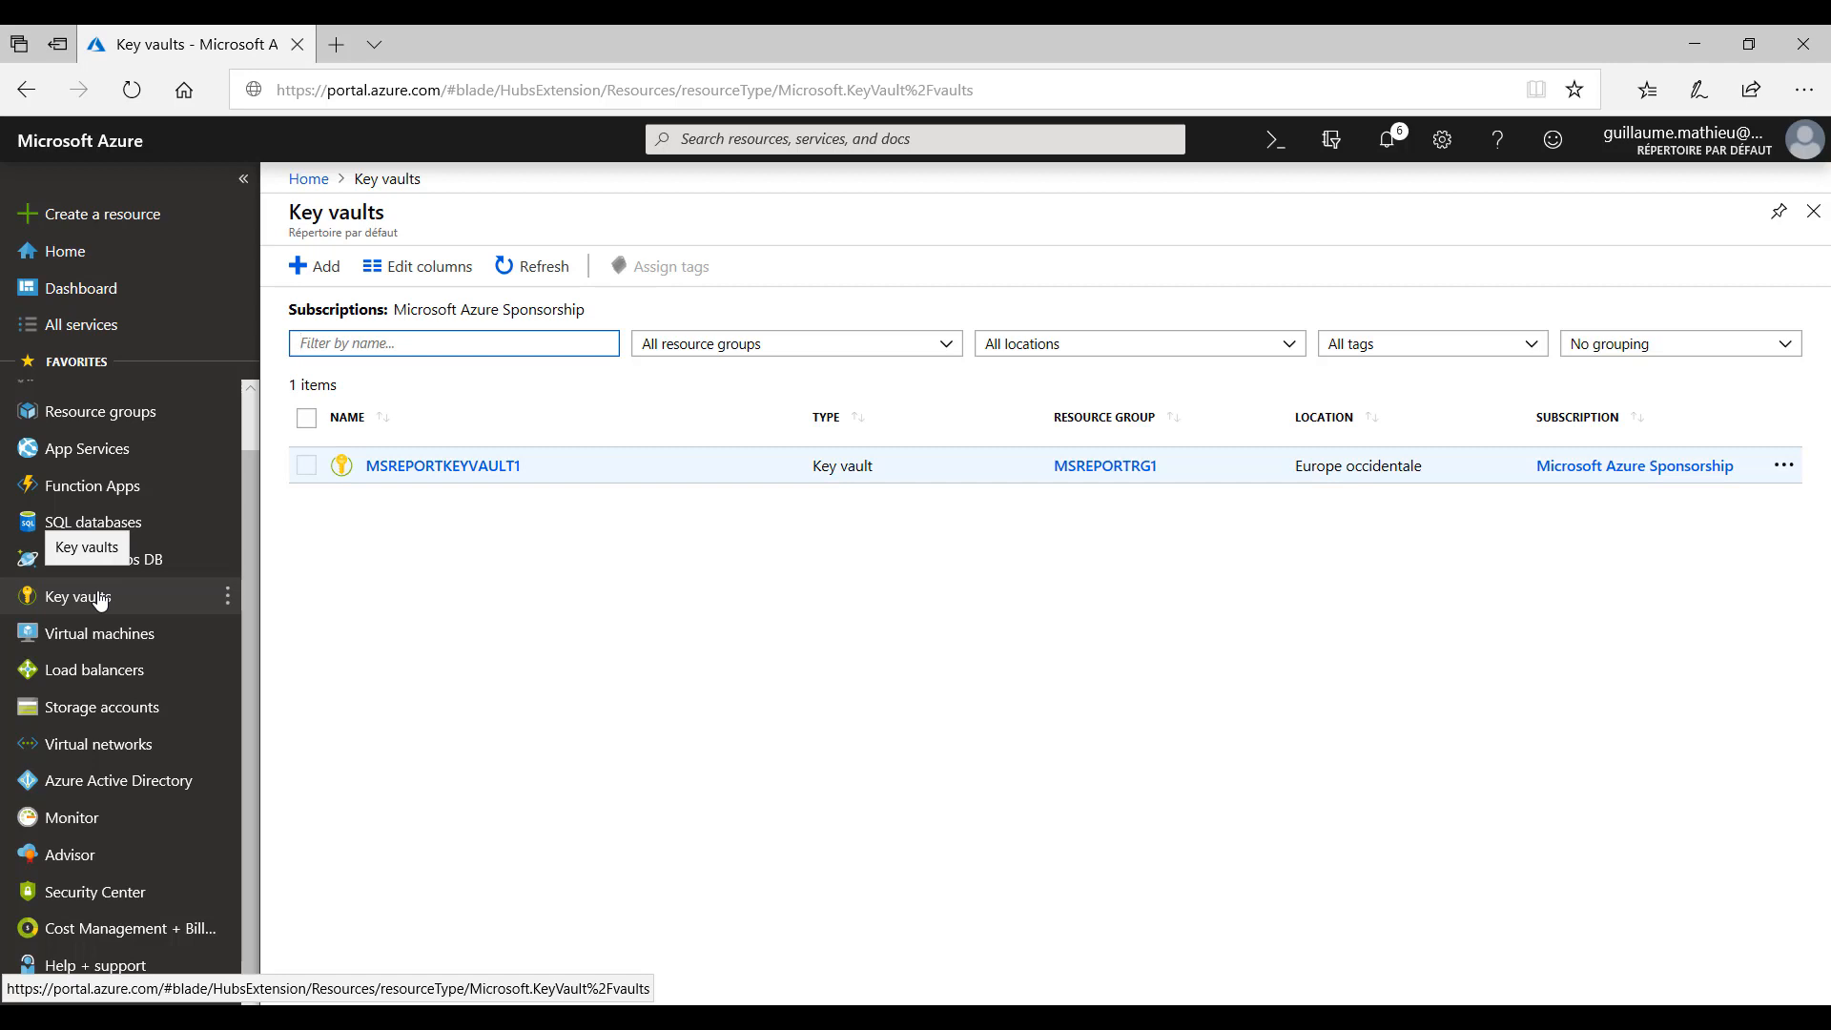
click(372, 473)
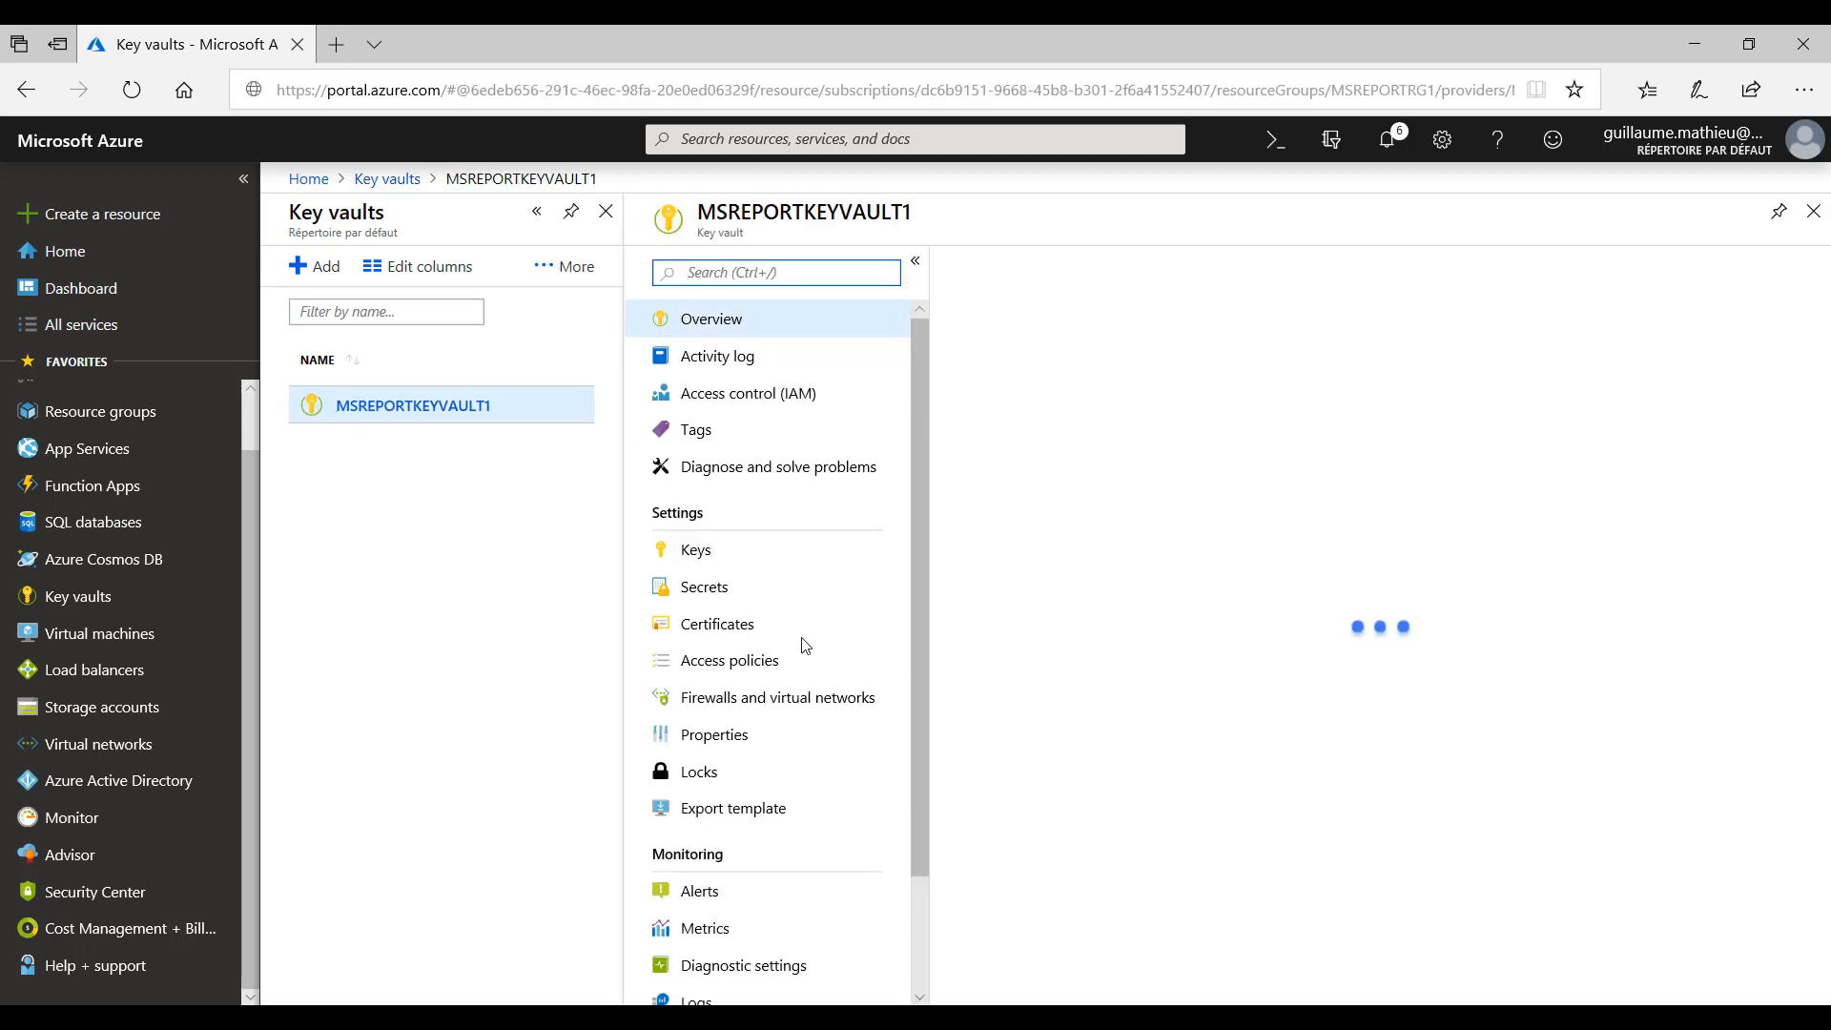
click(706, 590)
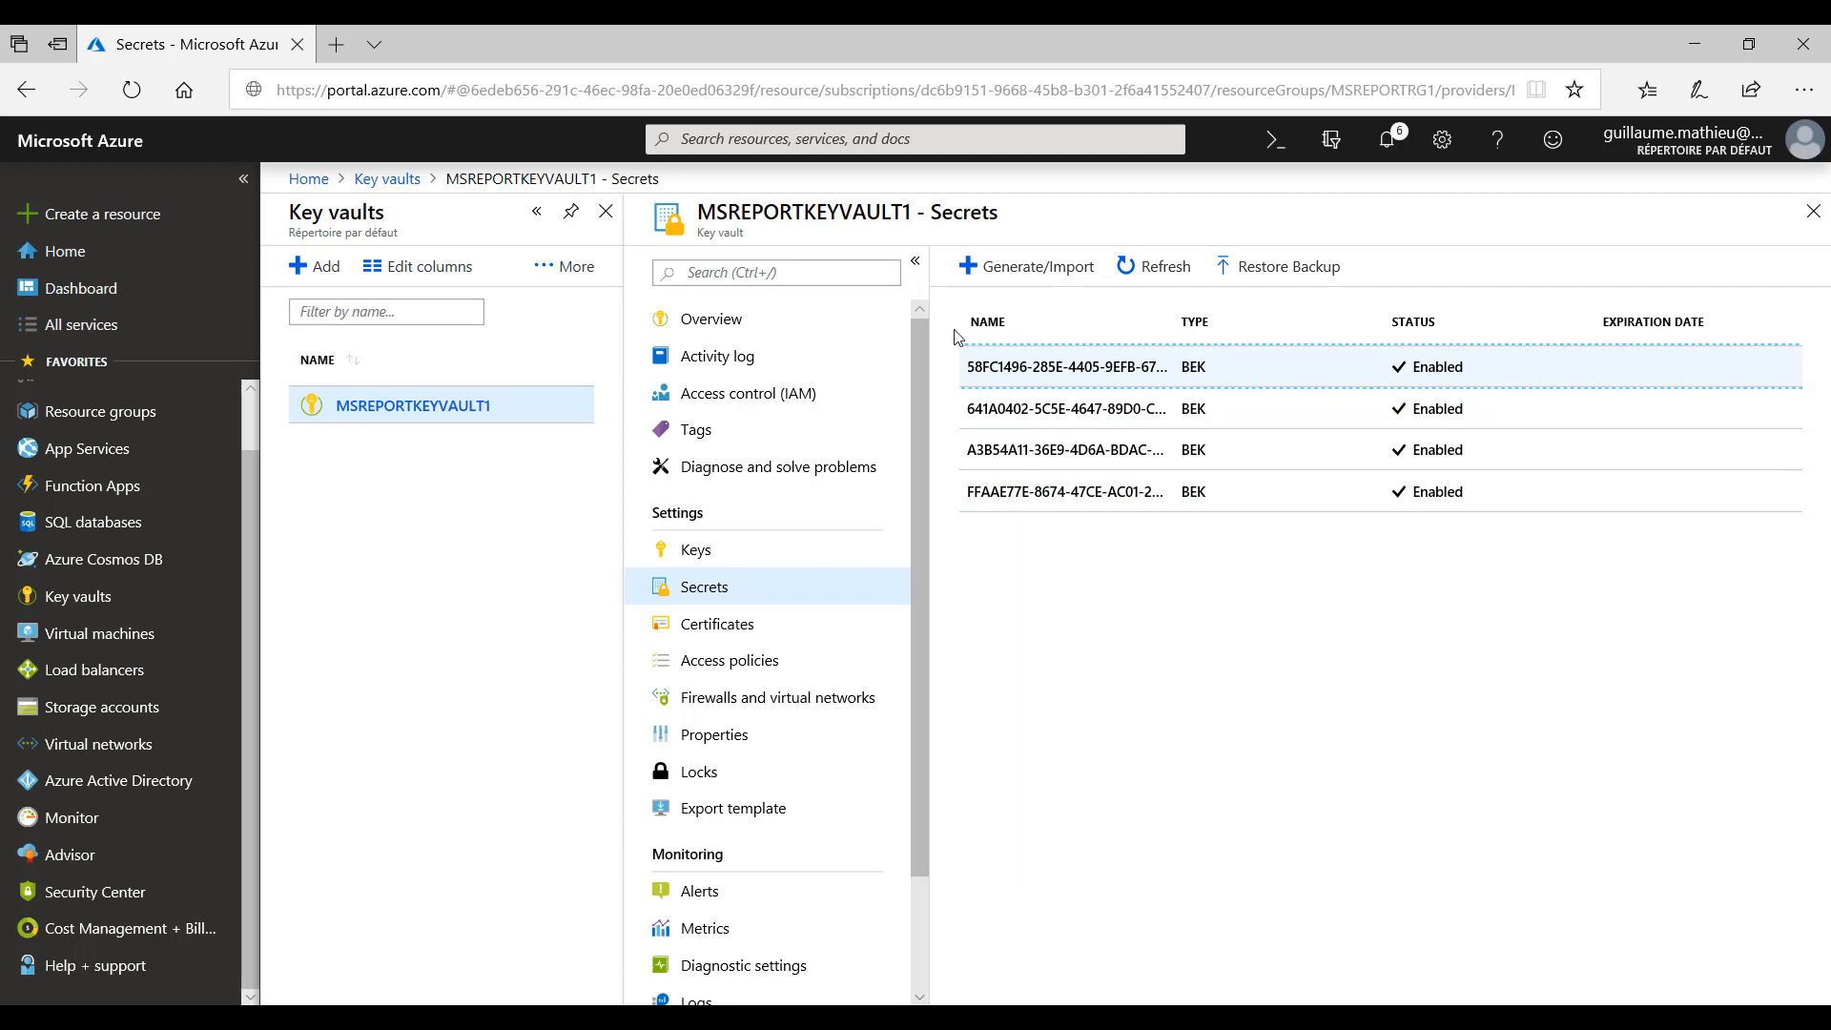
- Review the key permissions granted to Backup Management Service in the key vault's access policies
click(729, 664)
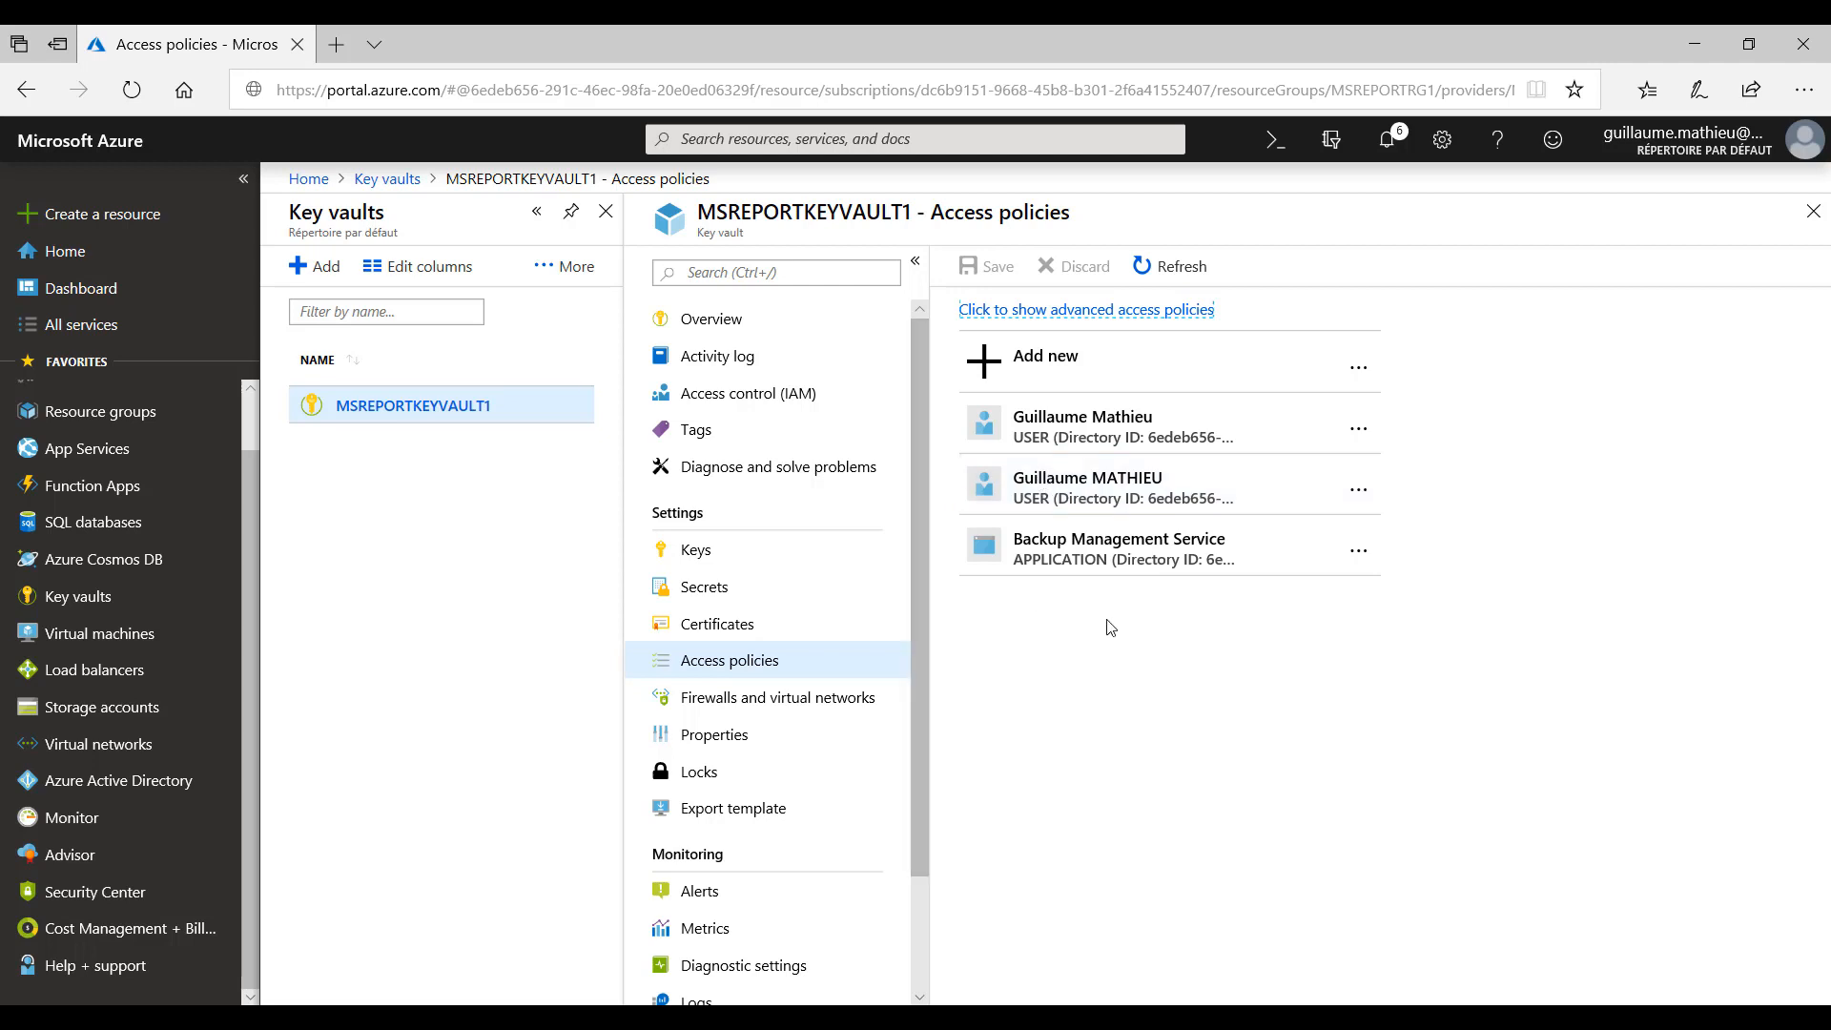
click(1108, 564)
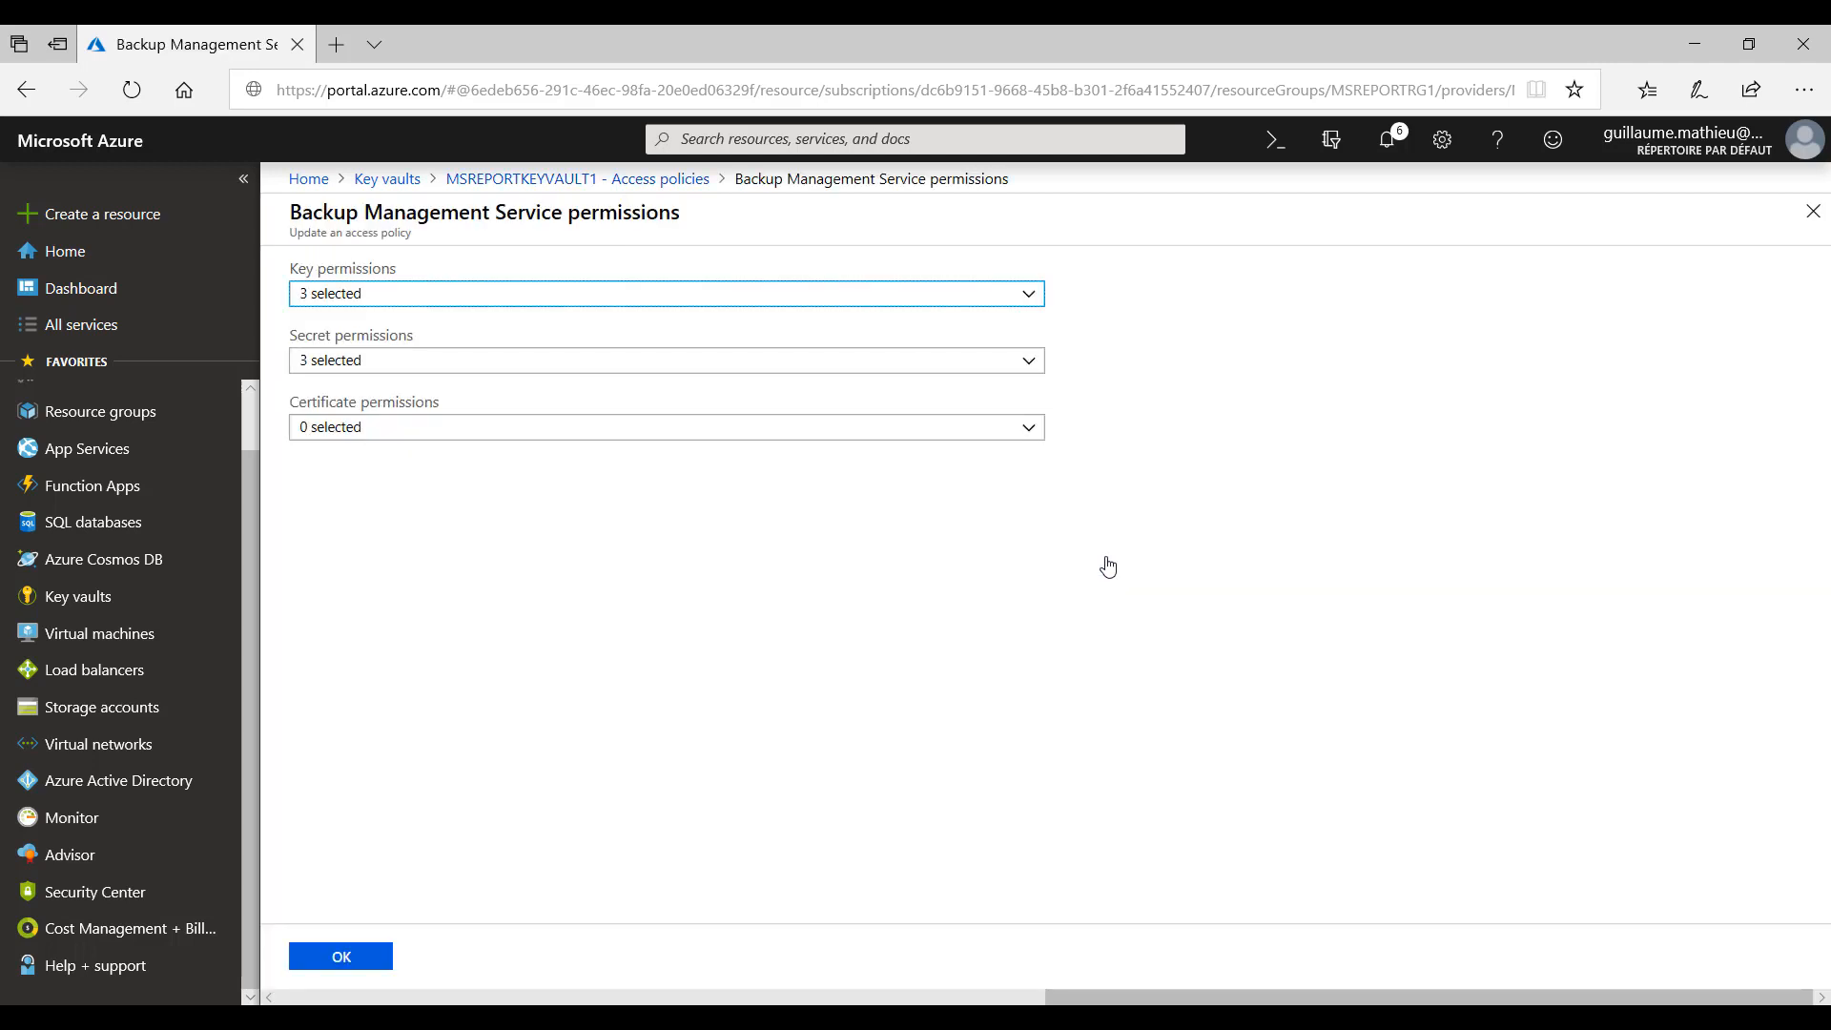
click(1033, 303)
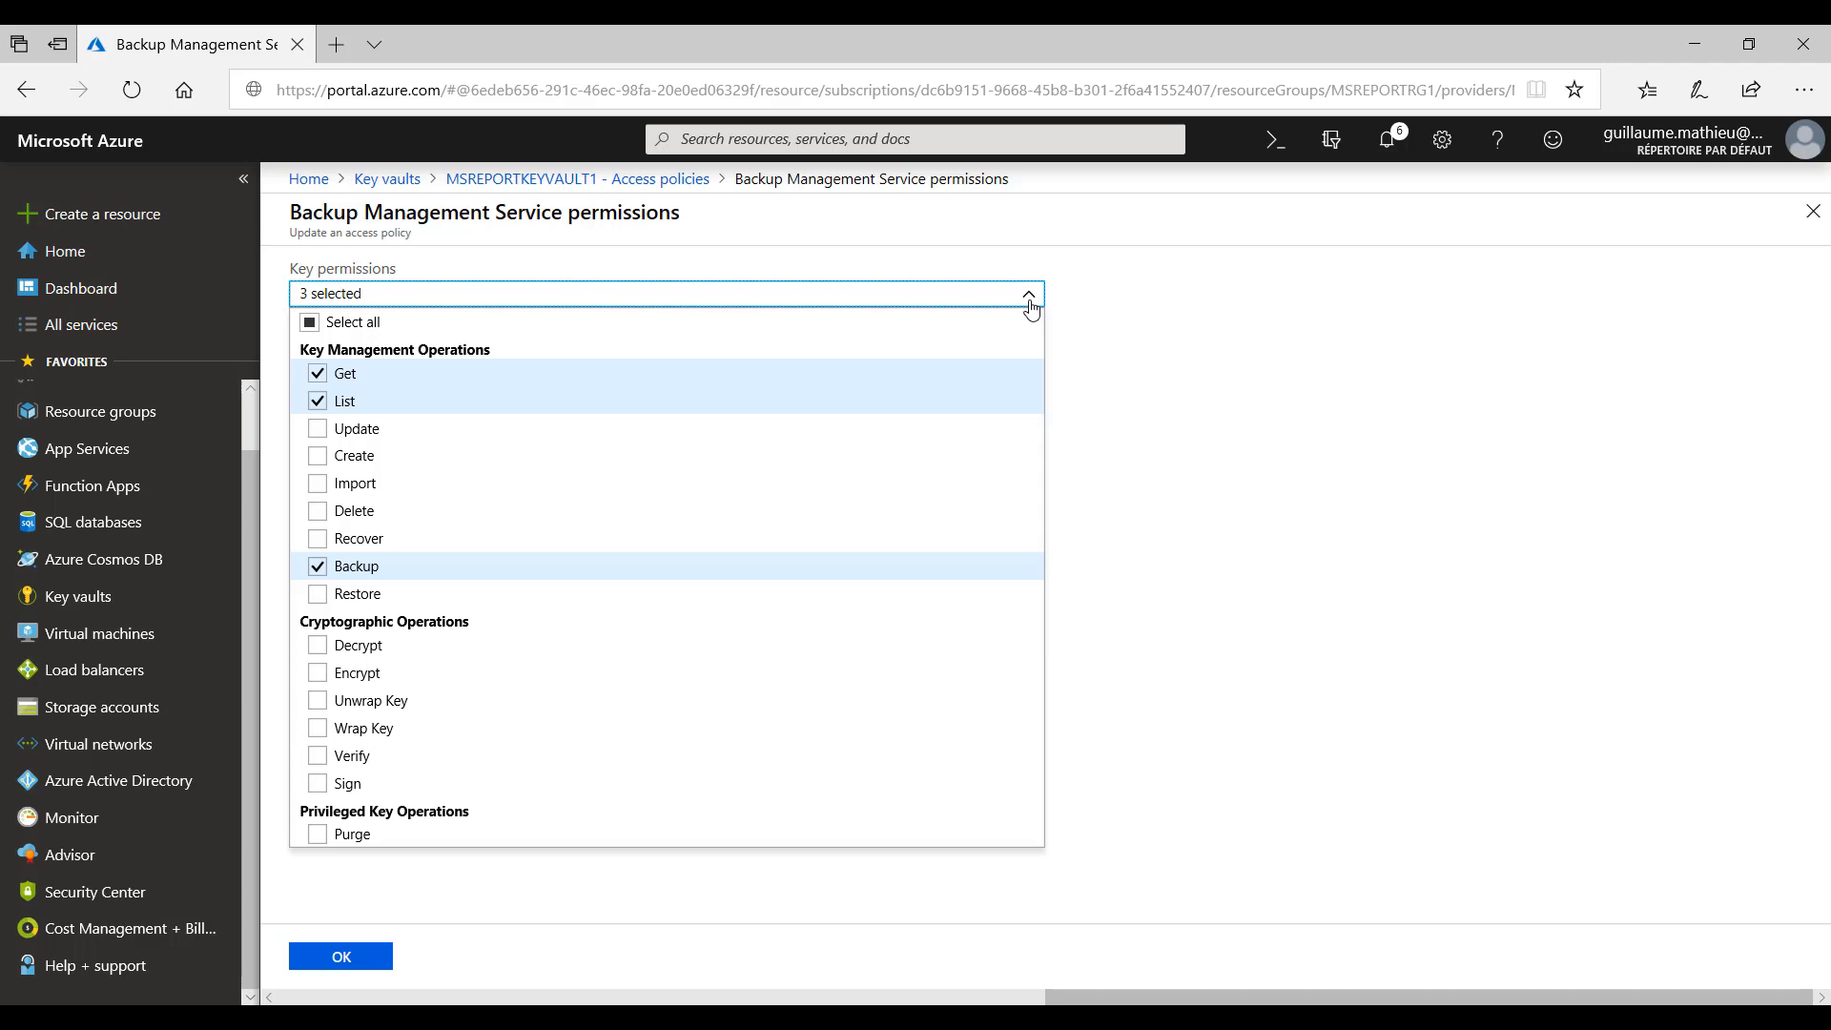
click(1211, 311)
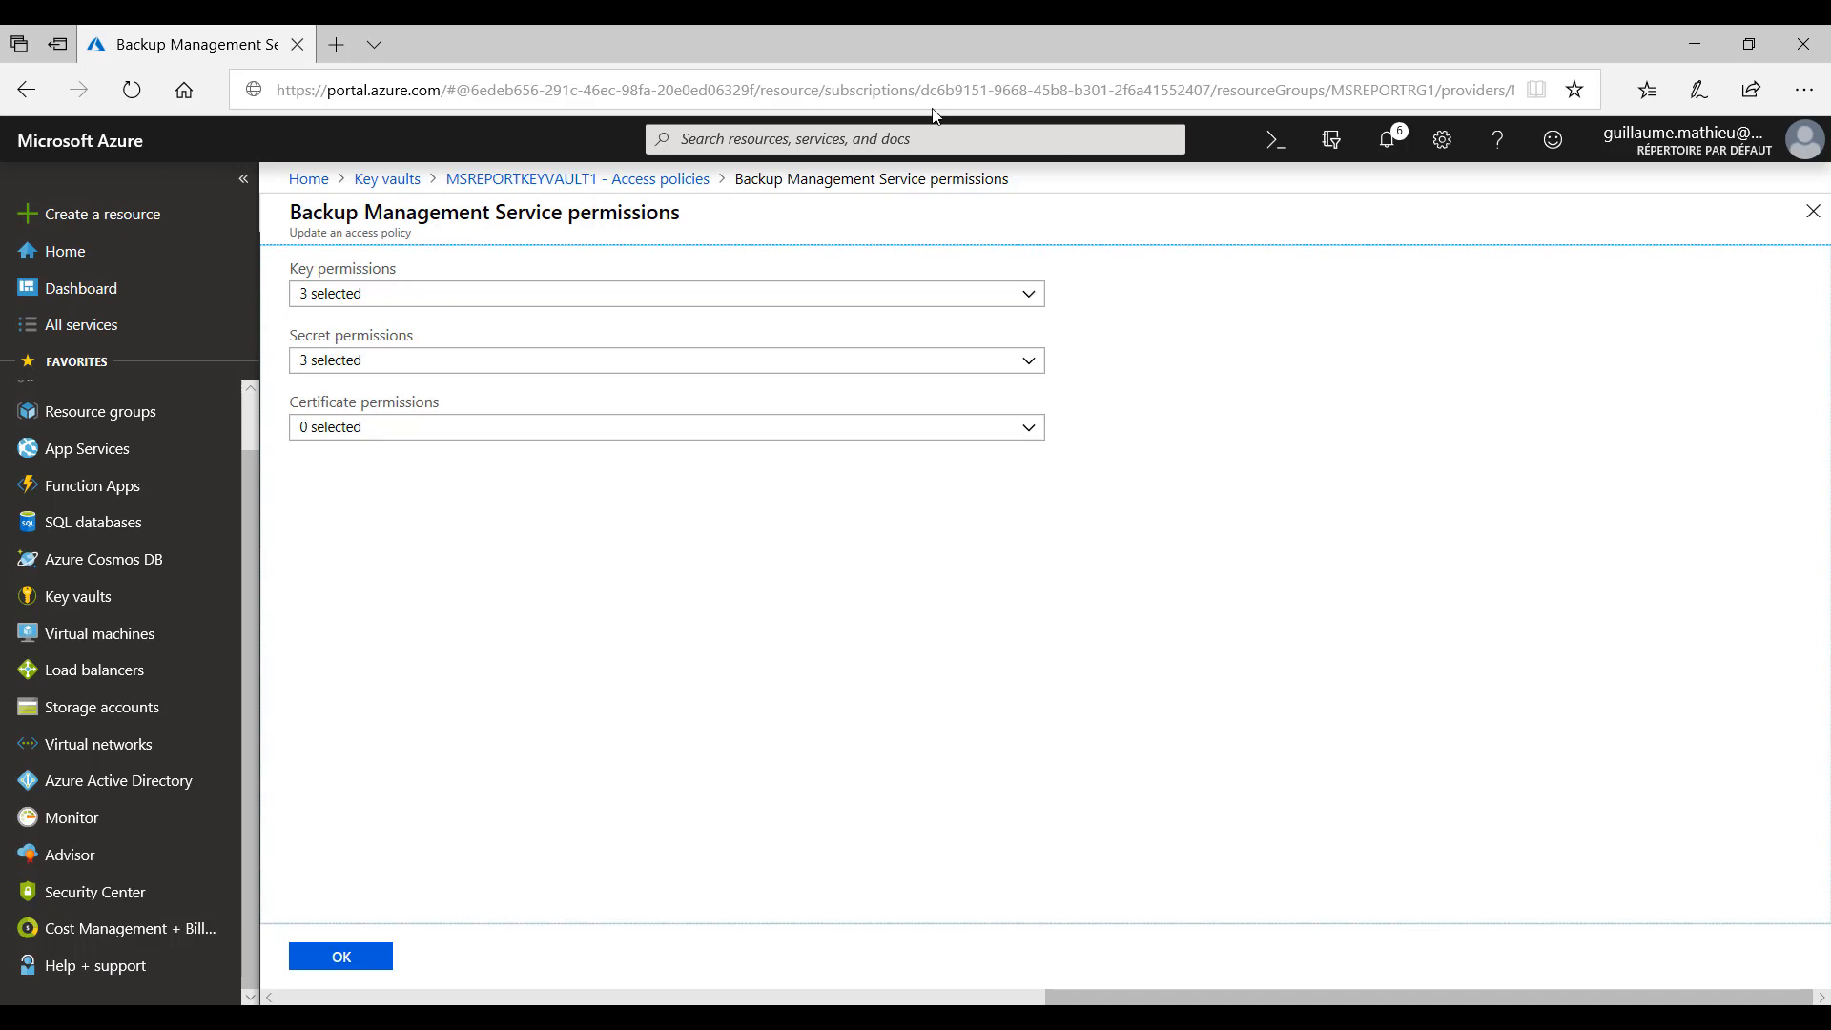
click(639, 181)
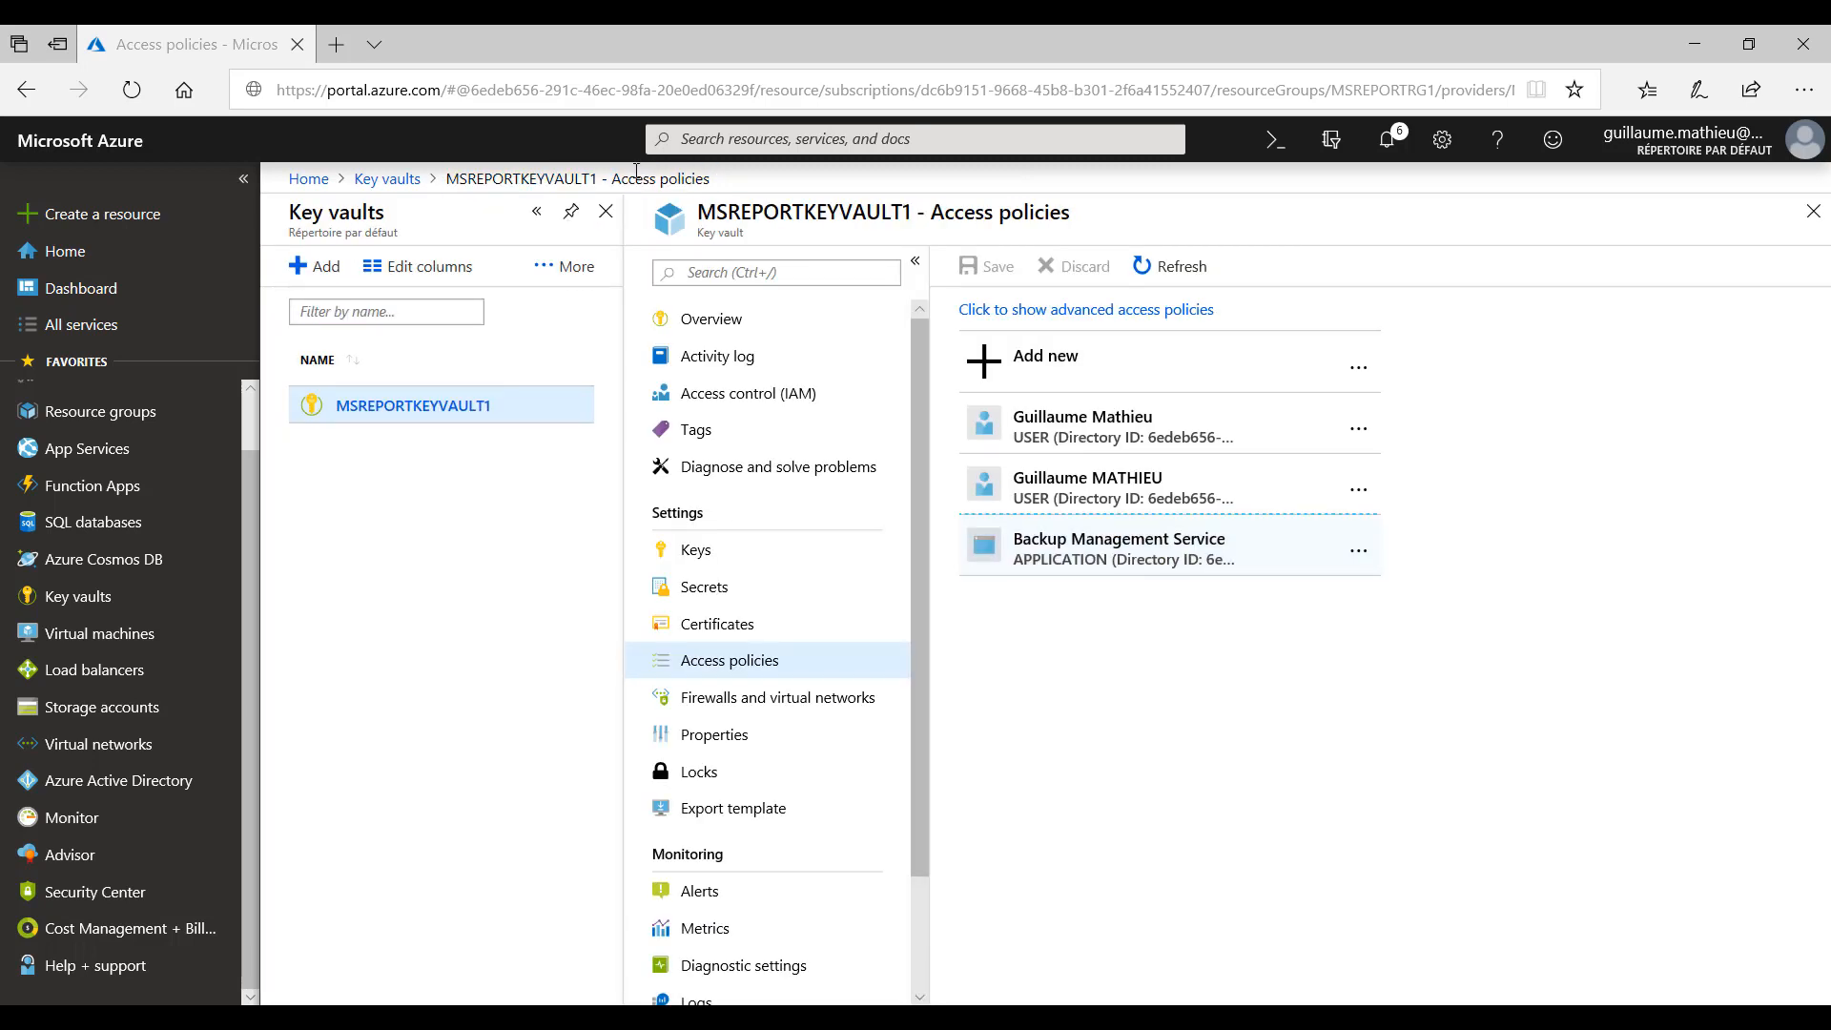
- Review the key permissions in the second user's access policy and return to the Azure portal home page
click(1118, 498)
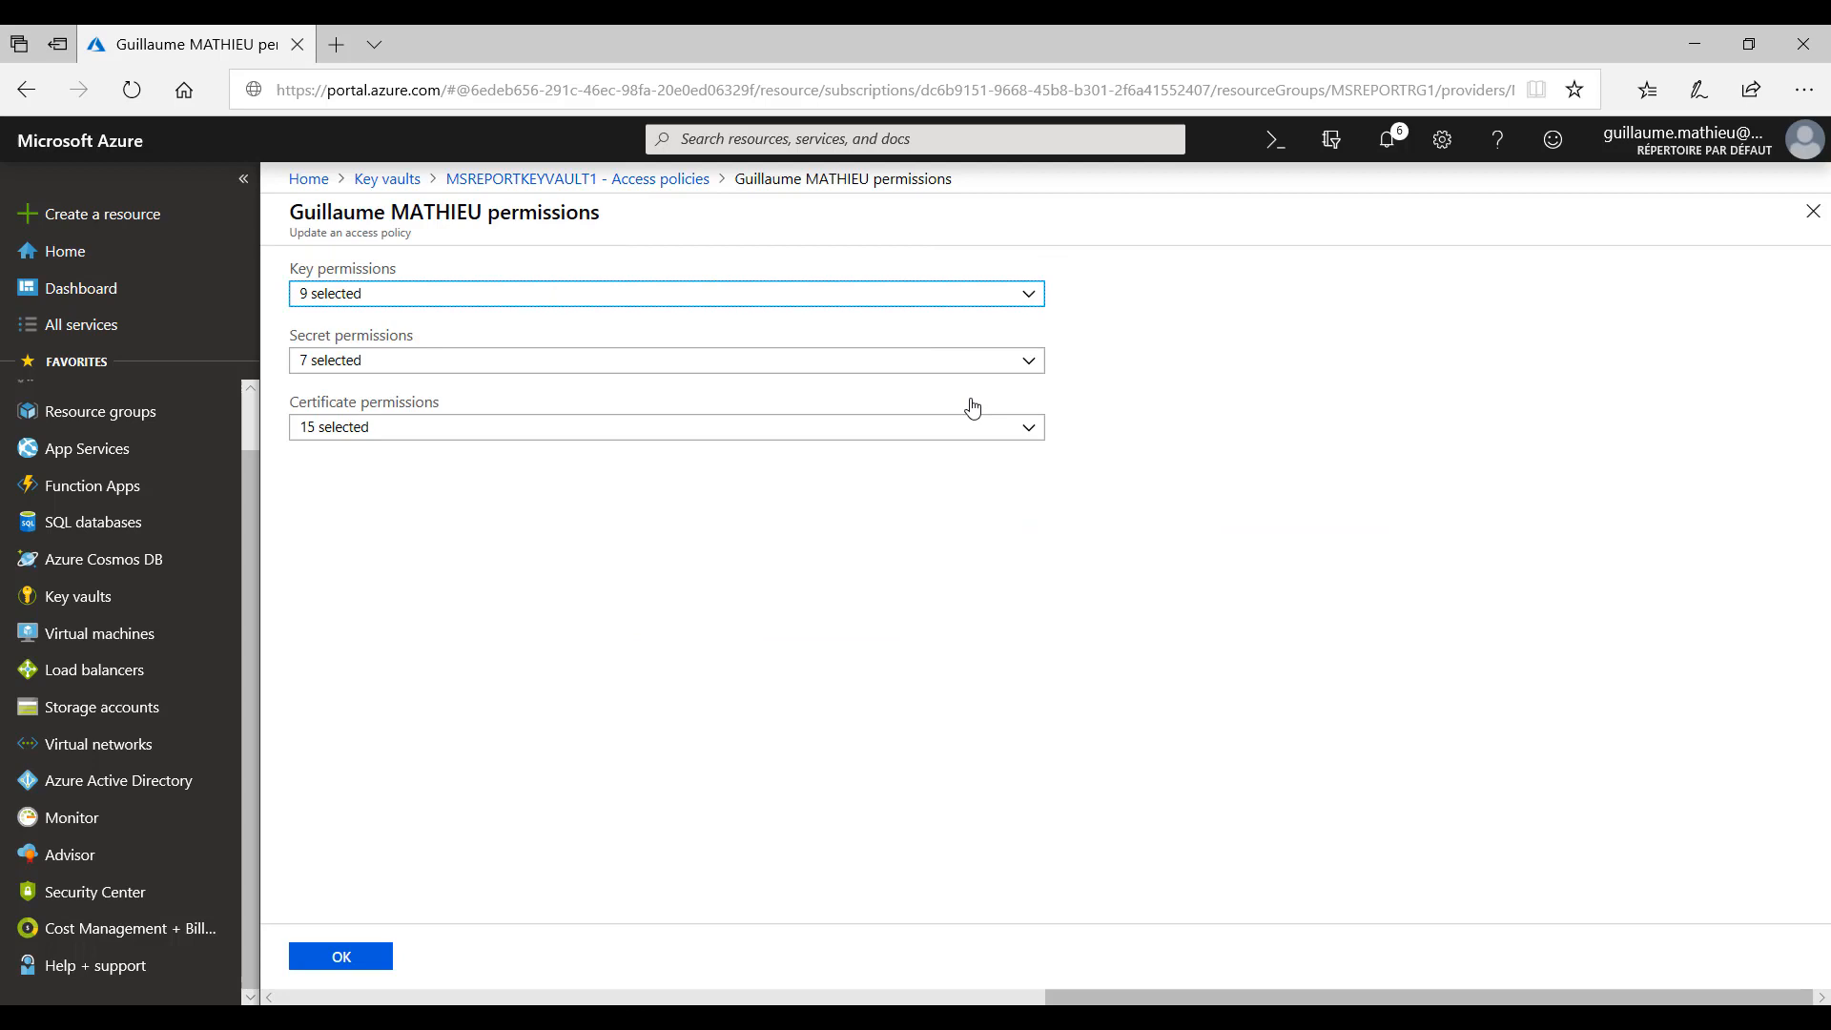
click(1030, 295)
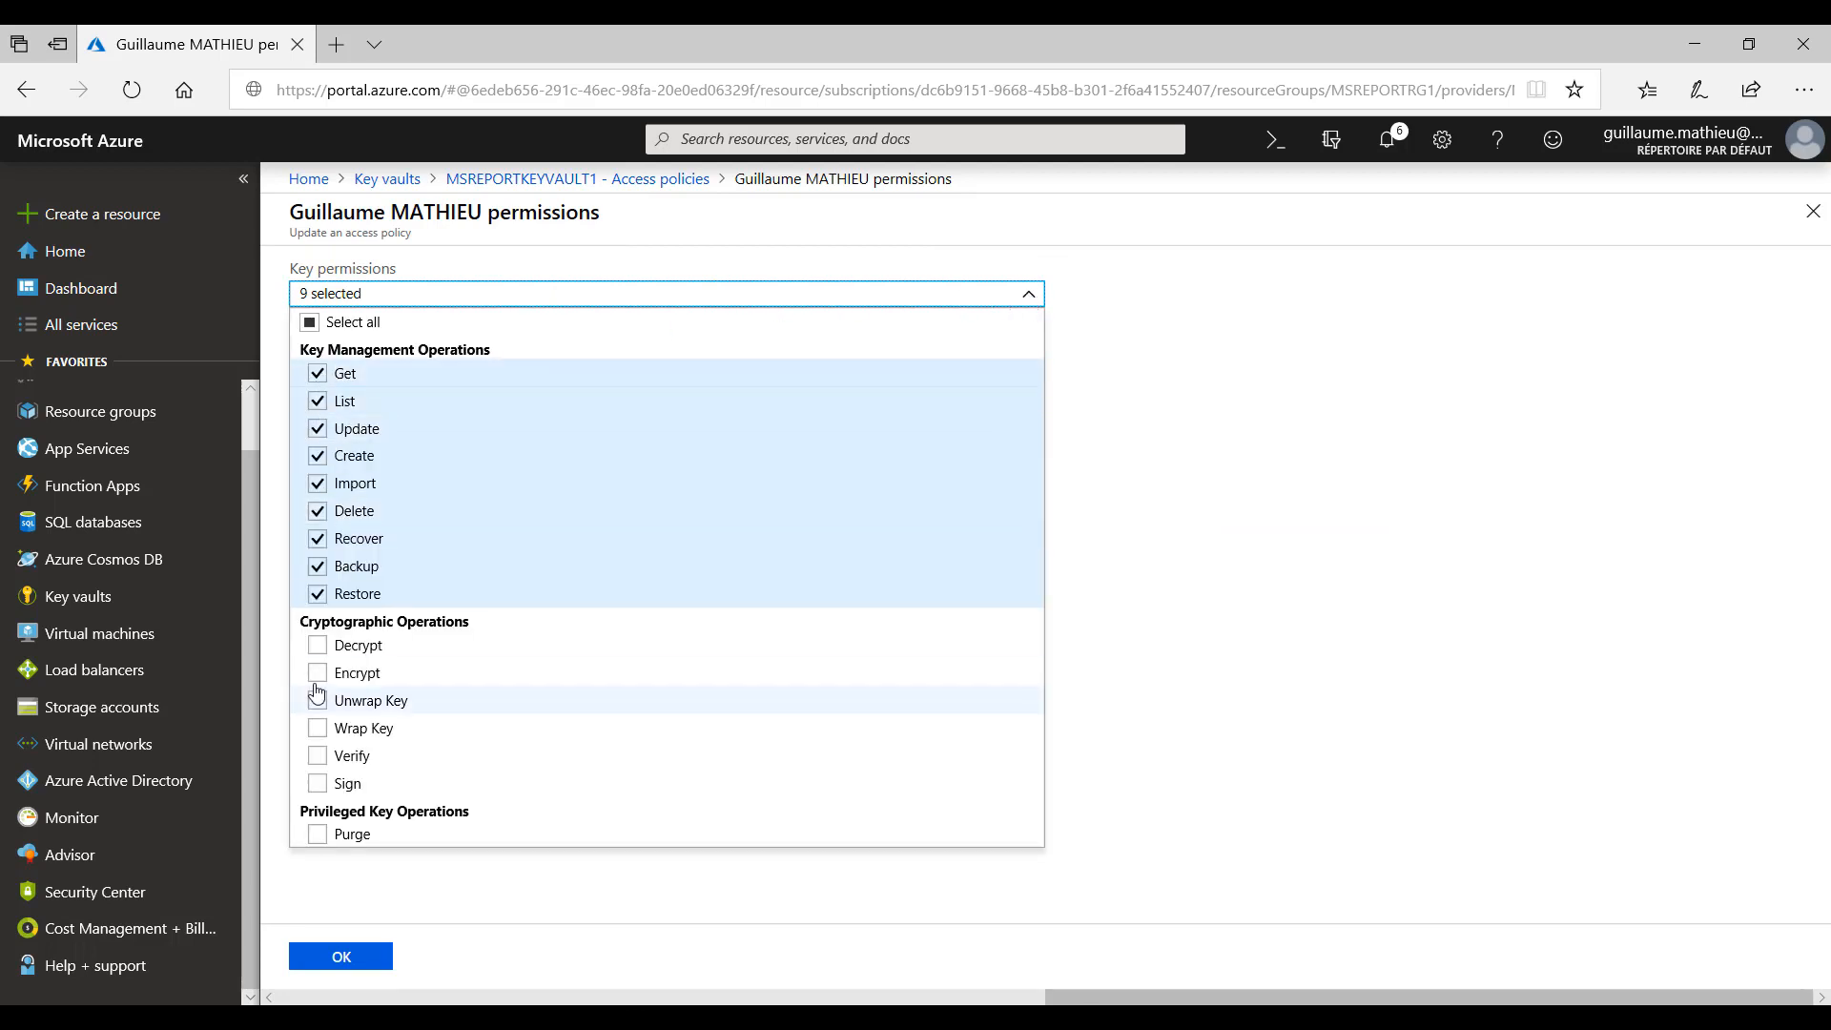
click(1298, 335)
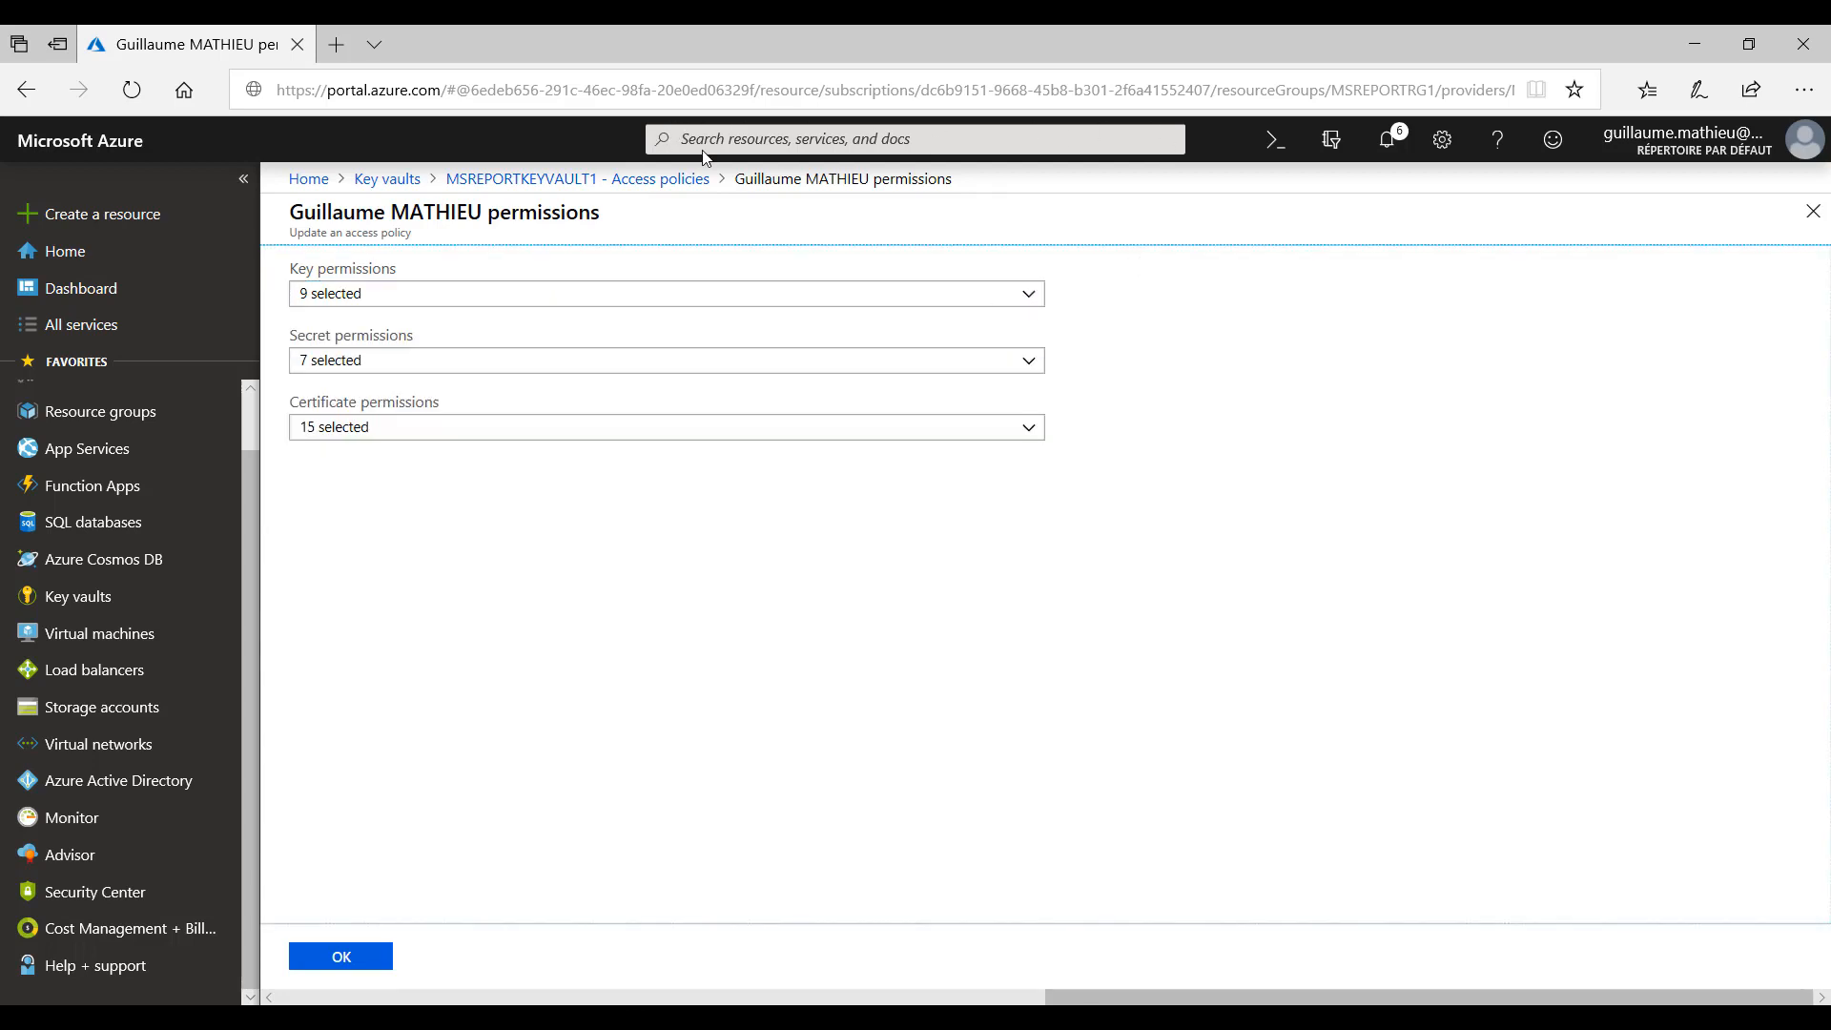
click(307, 181)
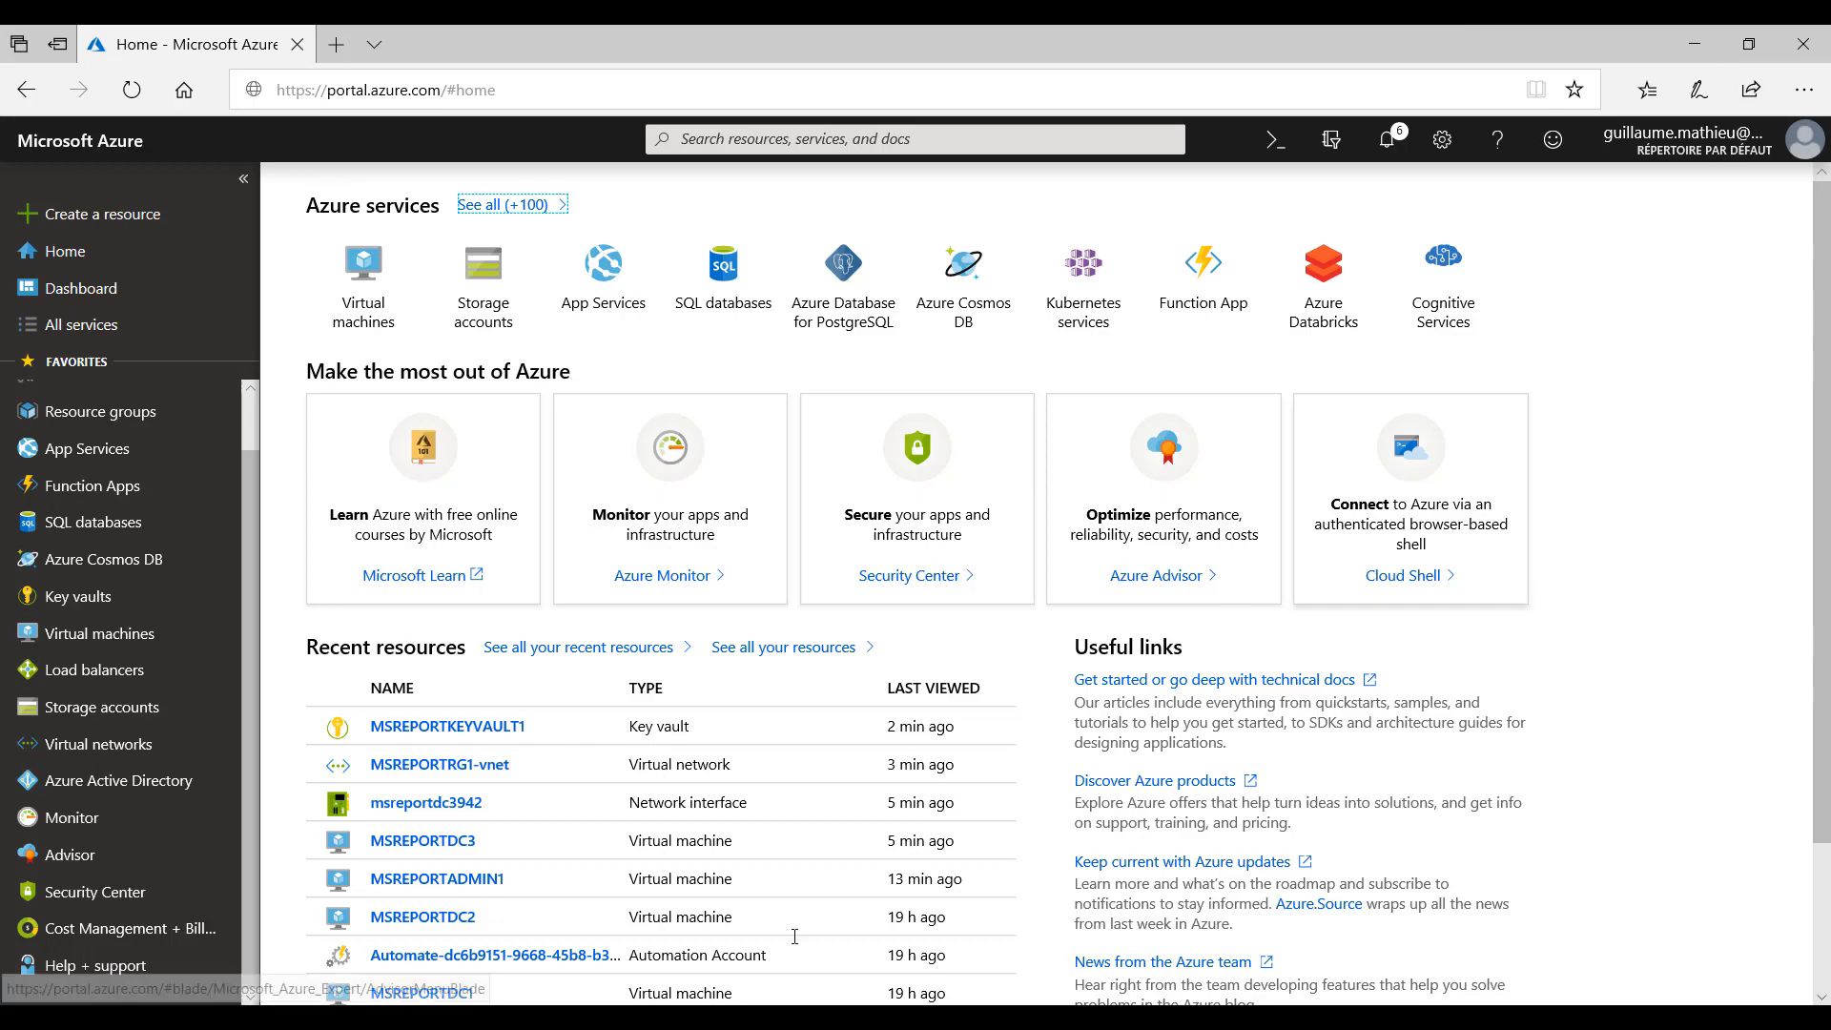
- Switch to the PowerShell window in the remote session, clear the pending command and run Get-Module -ListAvailable
key(alt+Tab)
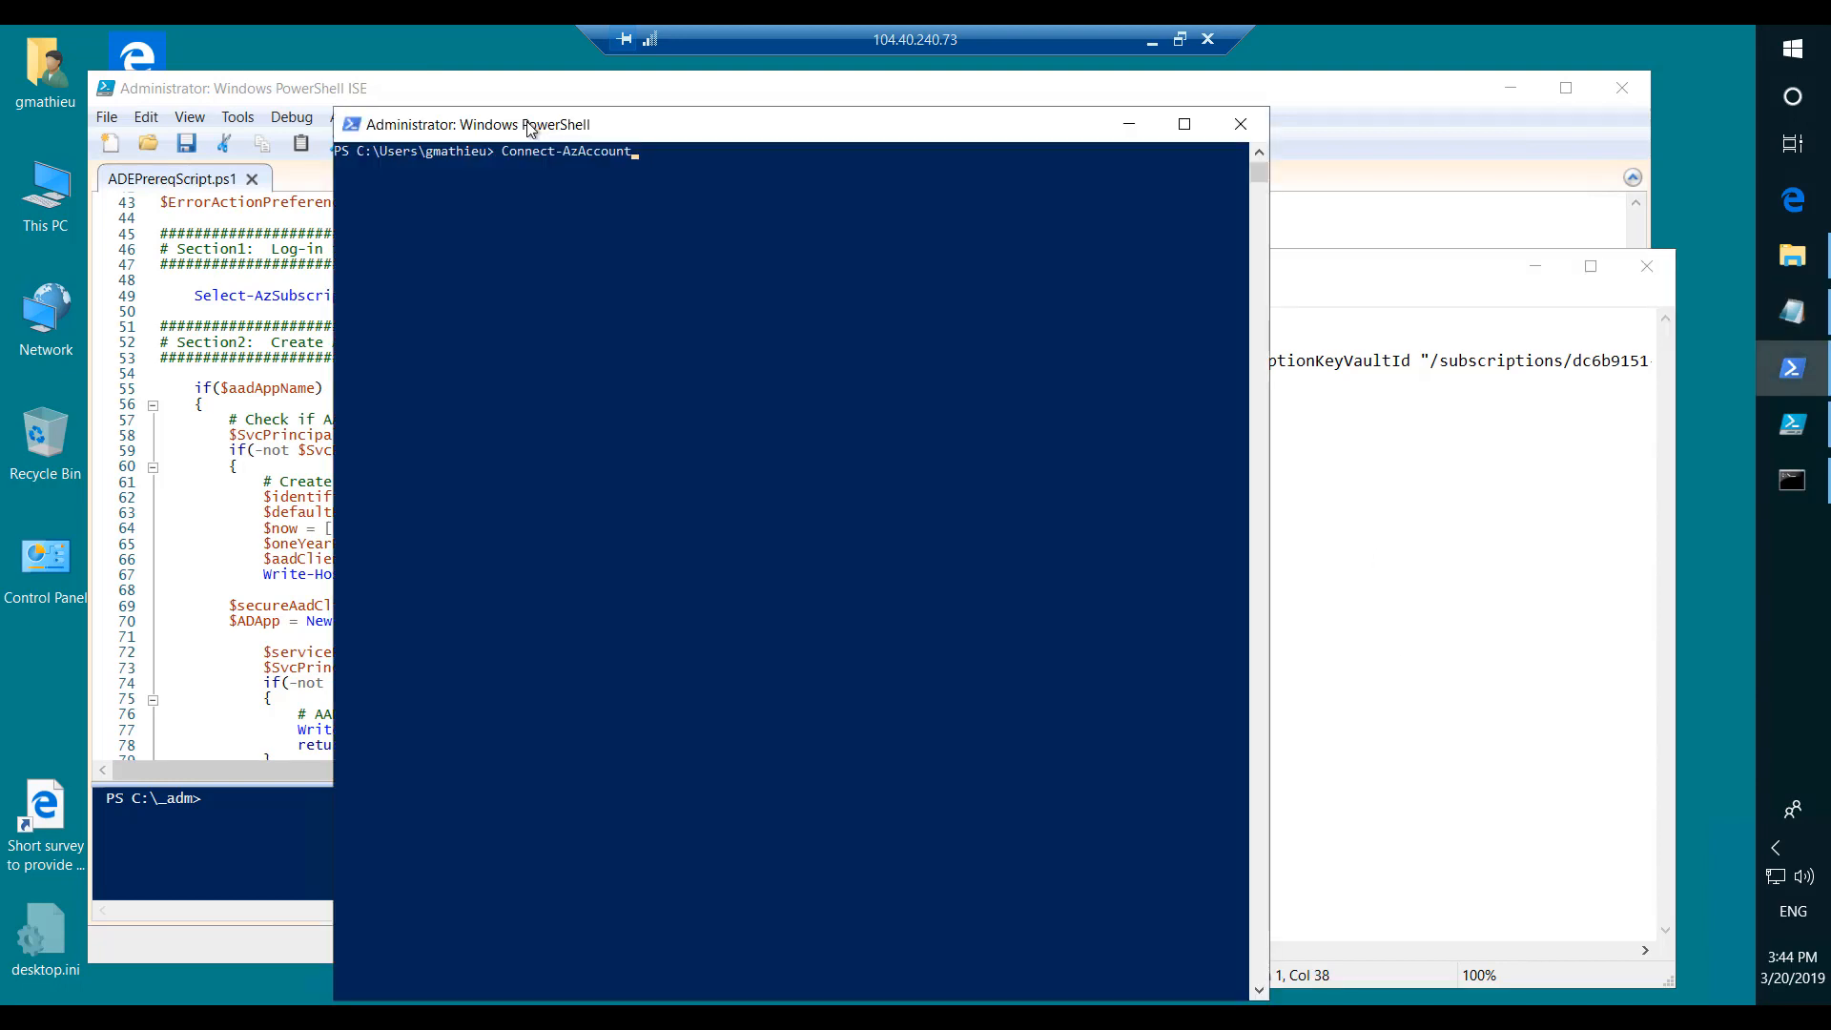
key(BackSpace)
key(BackSpace)
key(BackSpace)
key(BackSpace)
key(BackSpace)
key(BackSpace)
key(BackSpace)
key(BackSpace)
key(BackSpace)
key(BackSpace)
key(BackSpace)
key(BackSpace)
key(BackSpace)
key(BackSpace)
key(BackSpace)
key(BackSpace)
key(BackSpace)
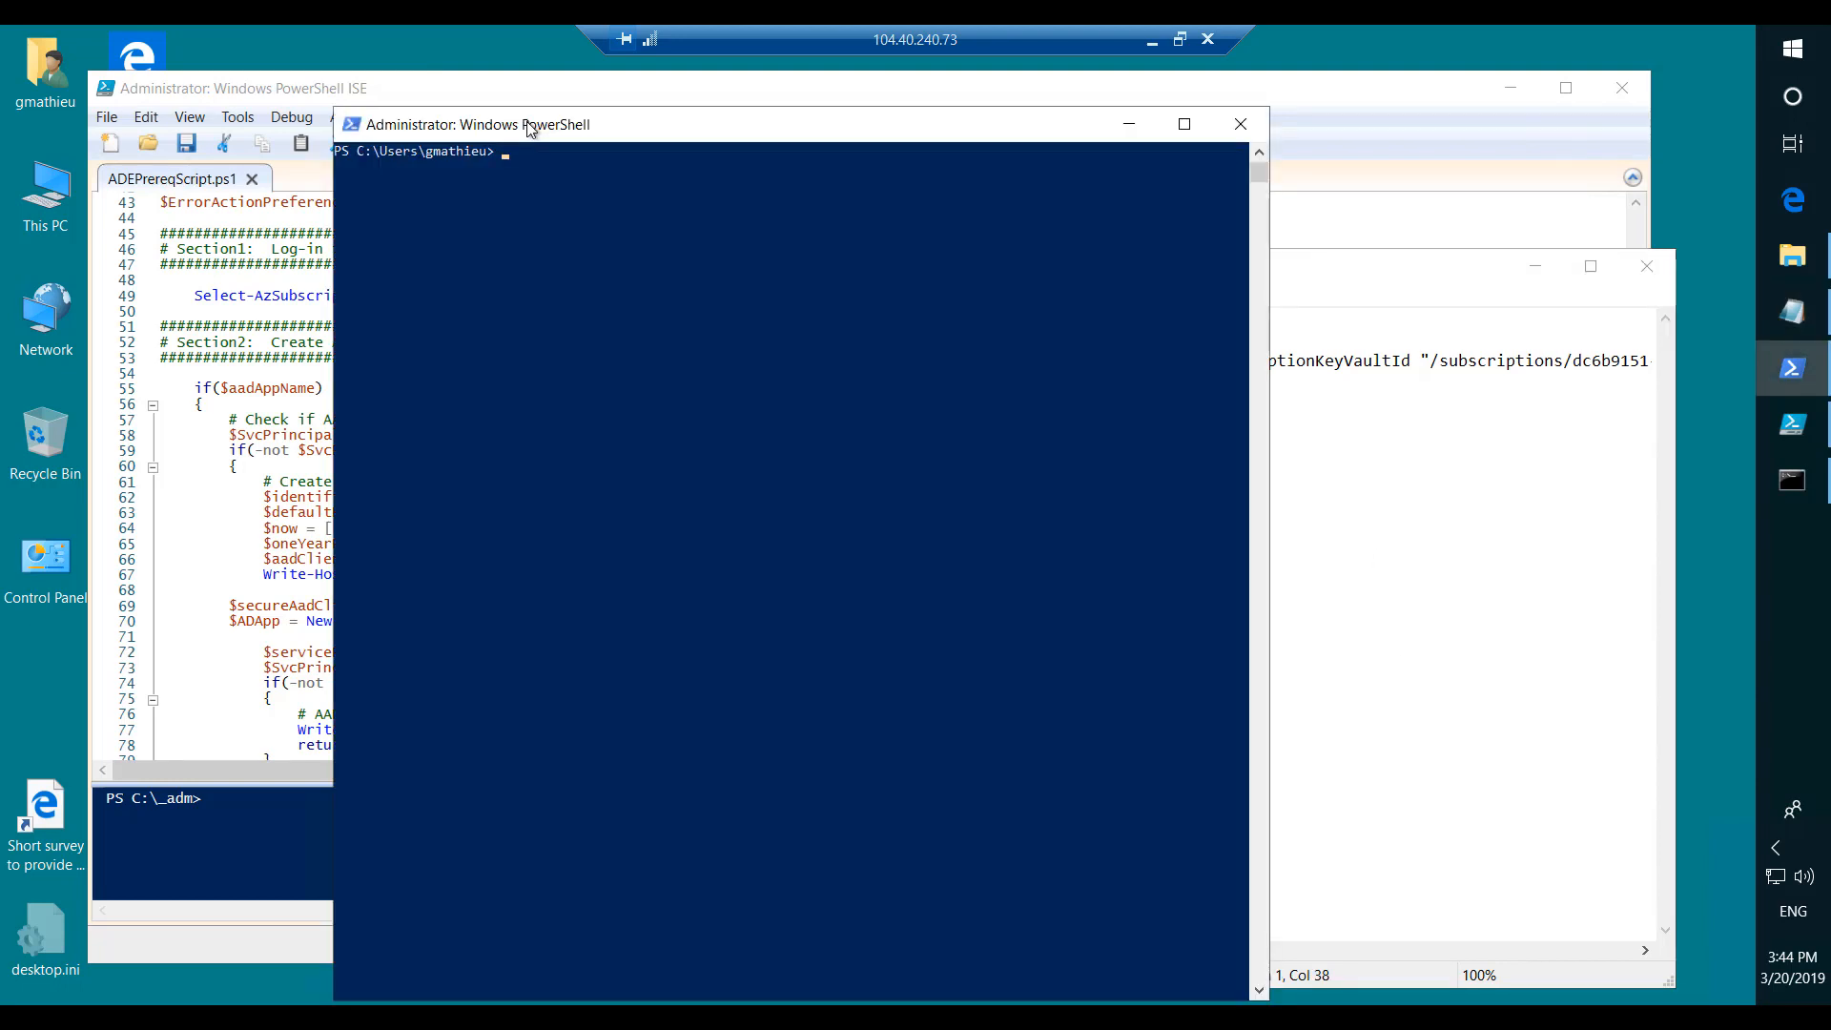
text(Get)
drag(457, 134, 1005, 717)
drag(599, 486, 511, 402)
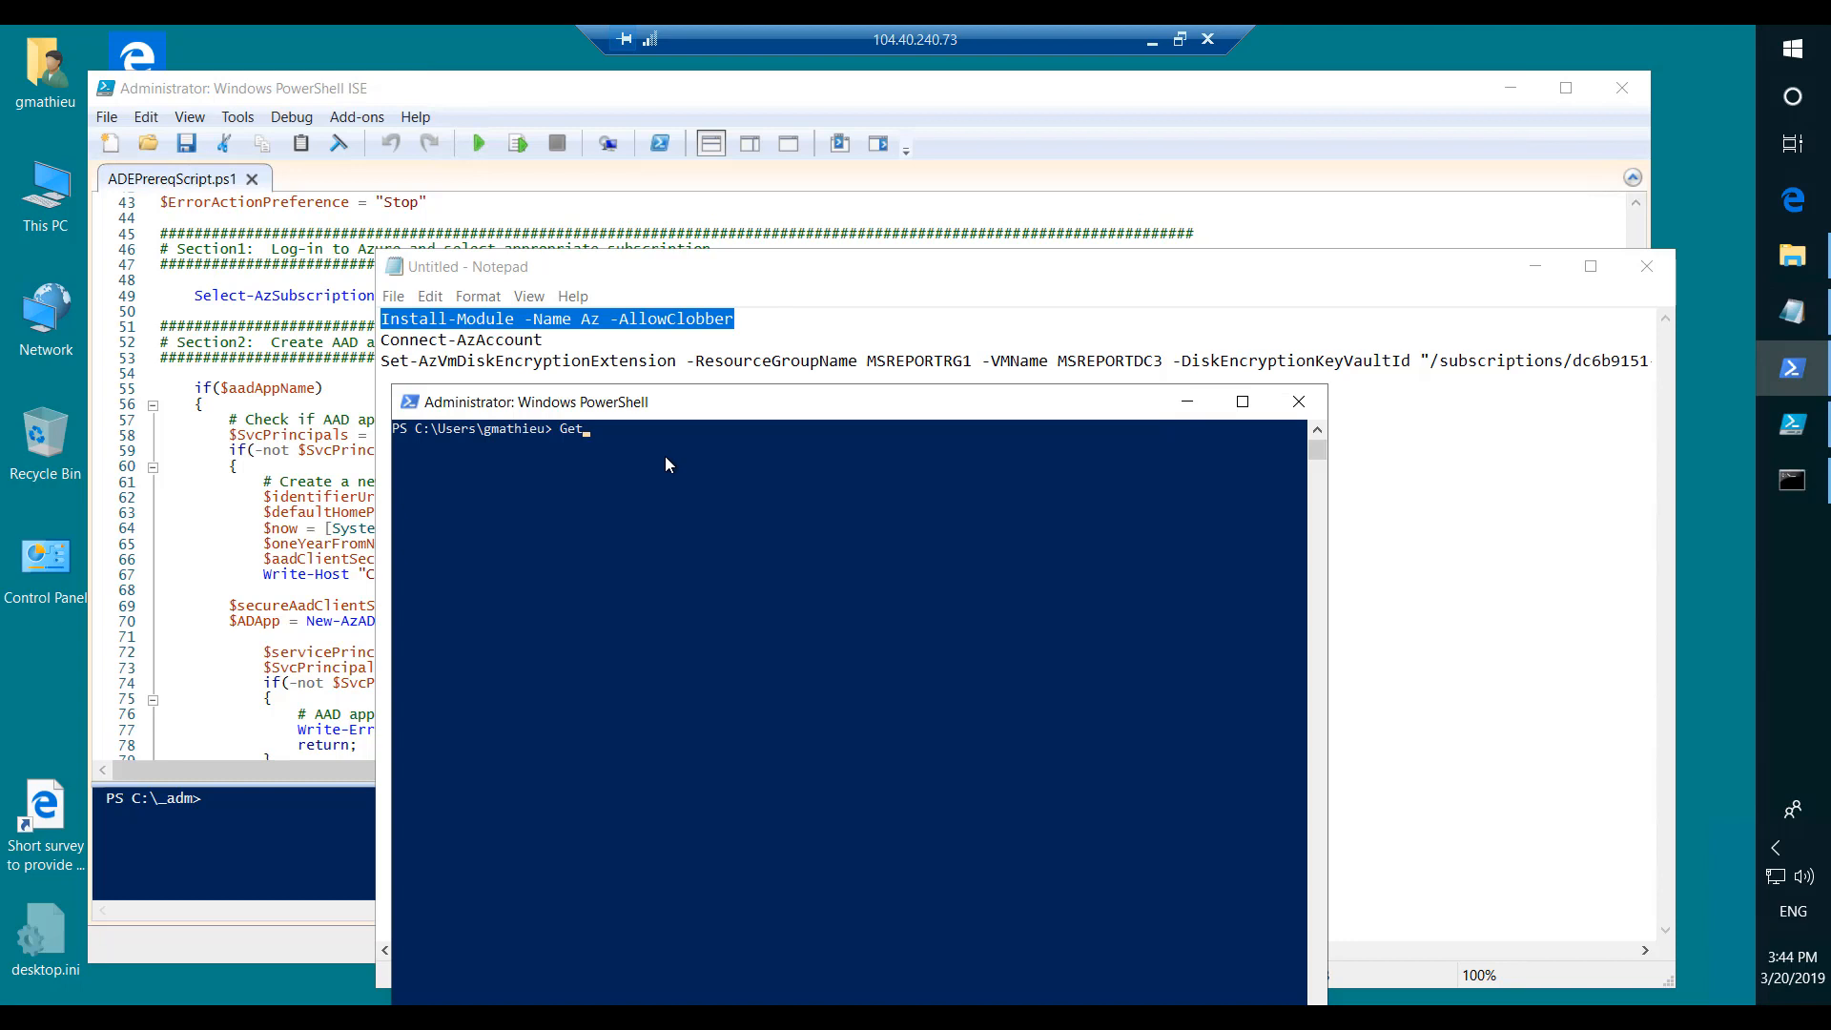
key(alt+shift)
text(-ListAvailable)
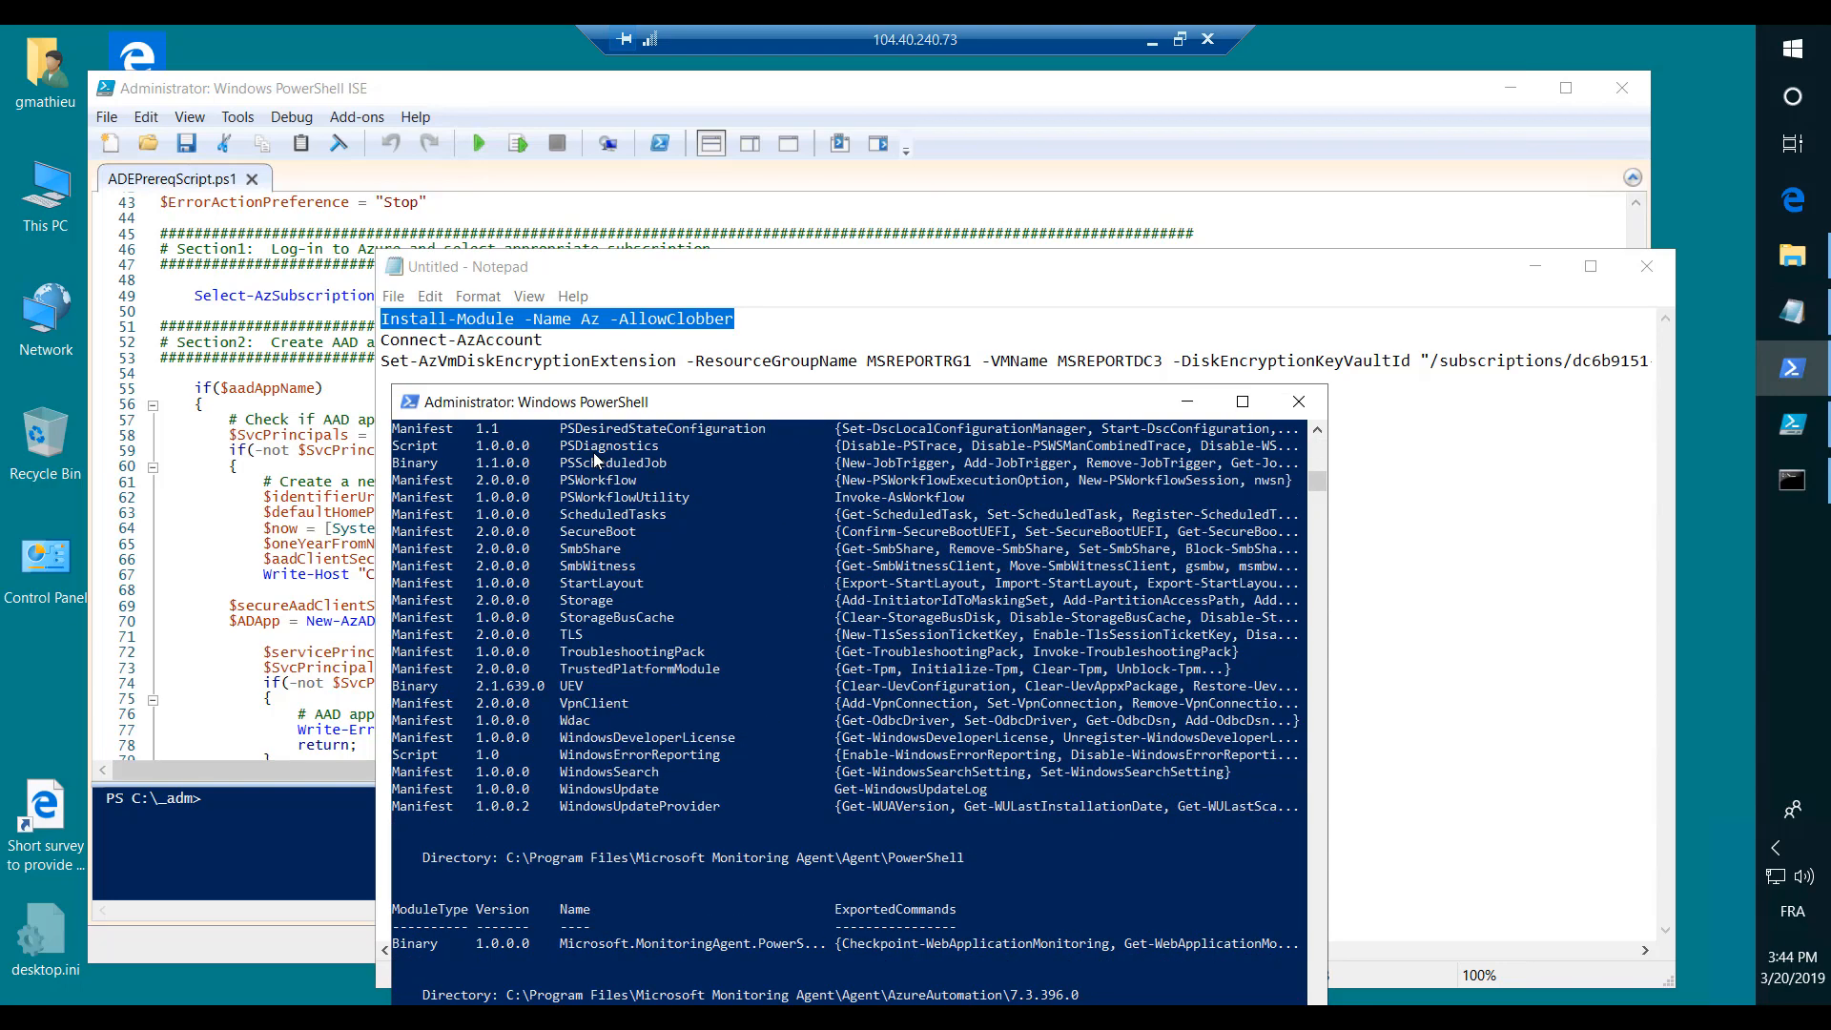
- Maximize the PowerShell window, examine the installed Az modules in the list, and minimize it again
double_click(670, 400)
scroll(598, 645, up, 3)
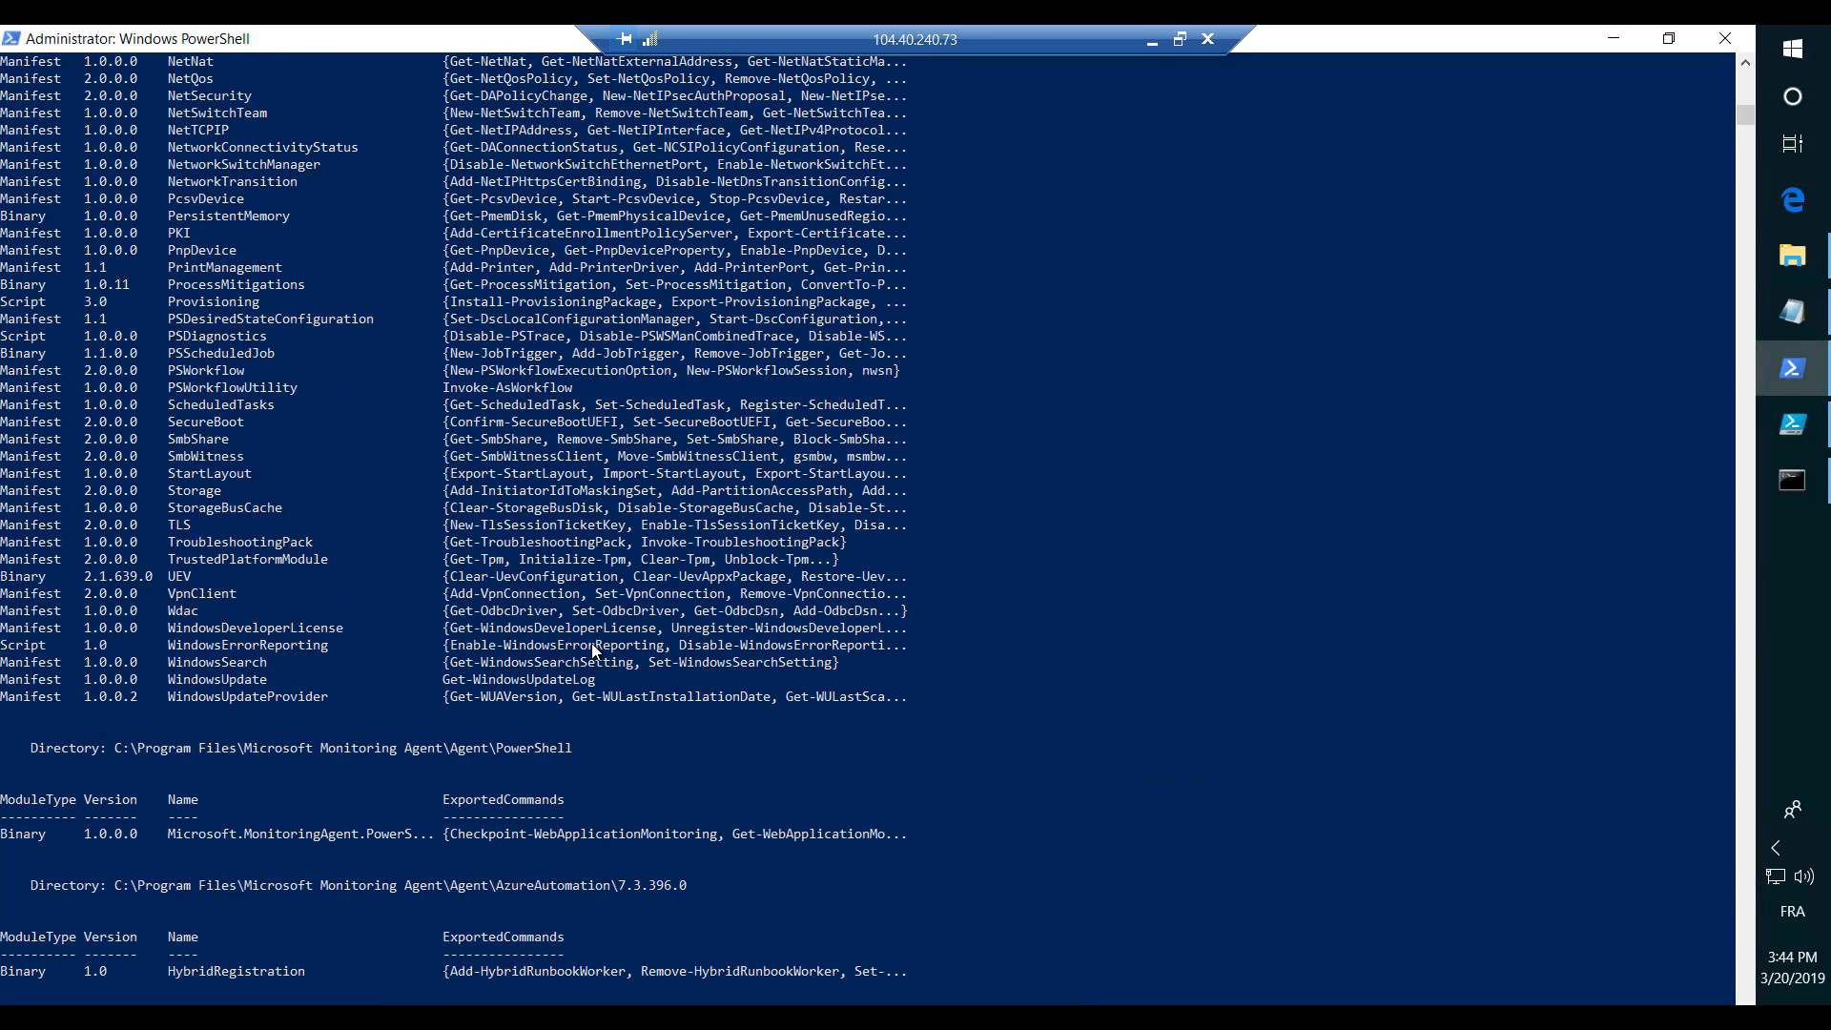
scroll(594, 647, up, 17)
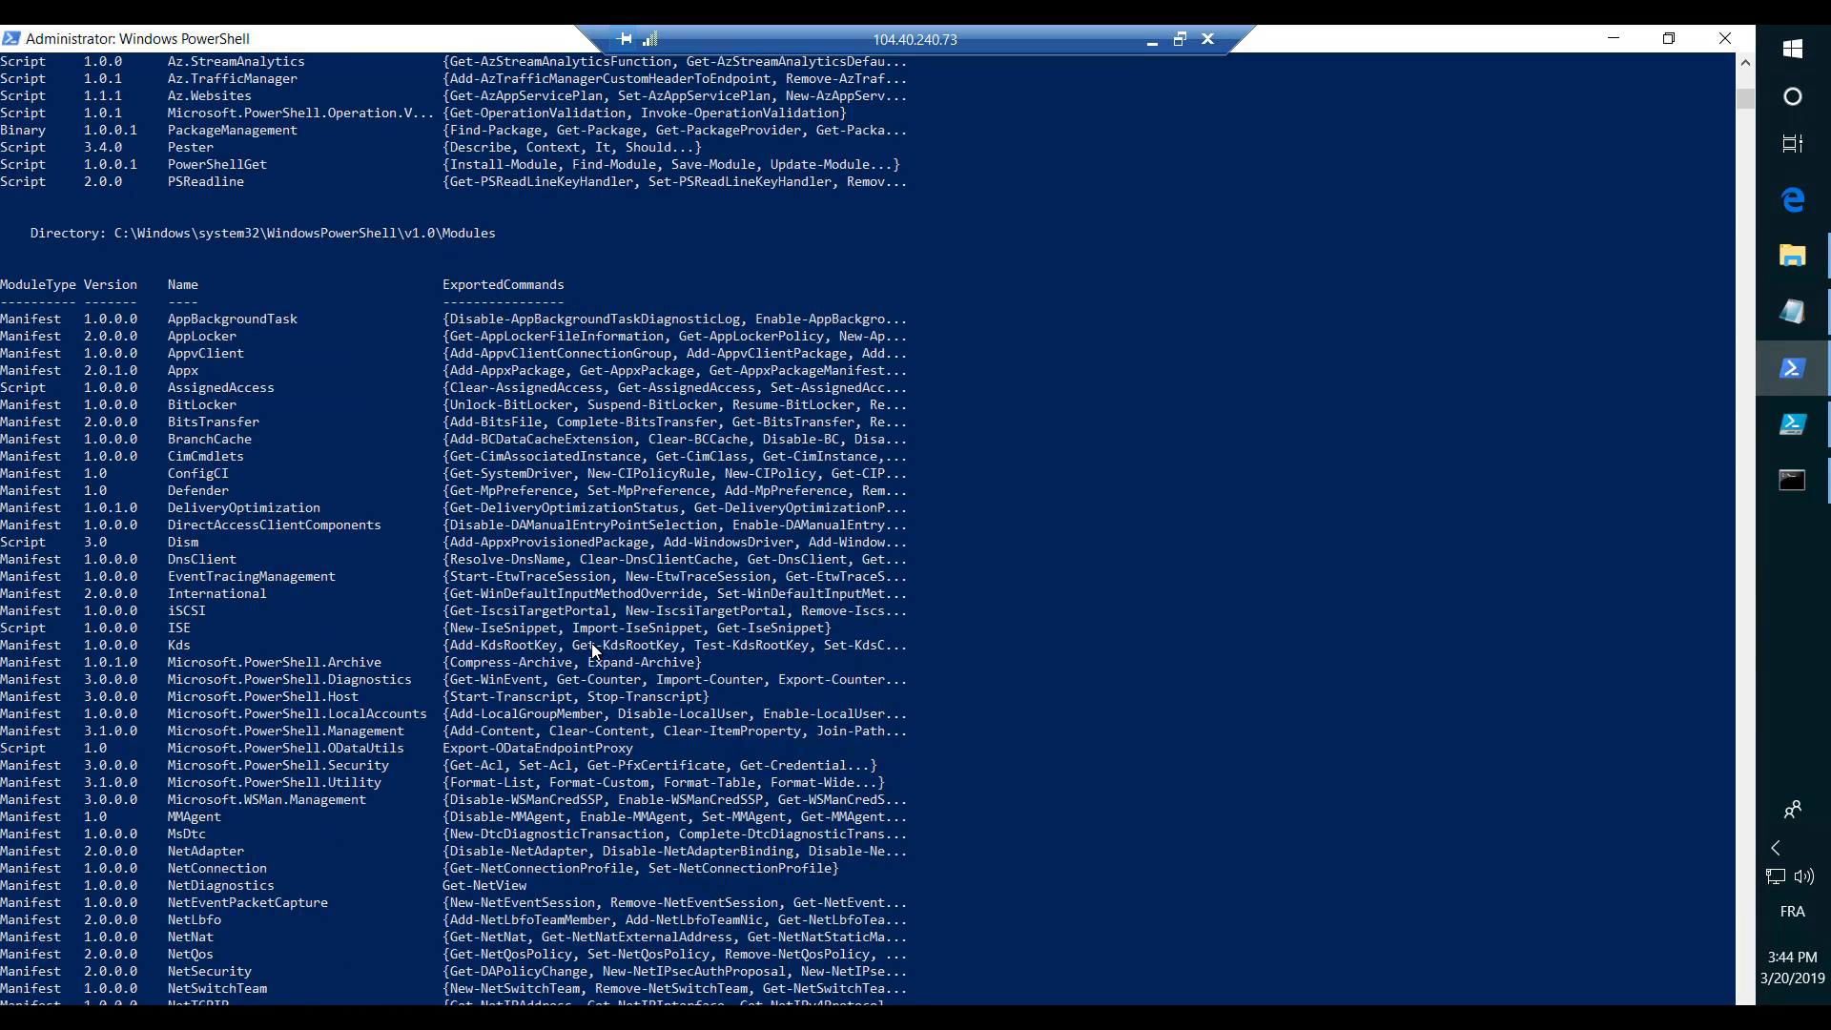
scroll(591, 647, up, 15)
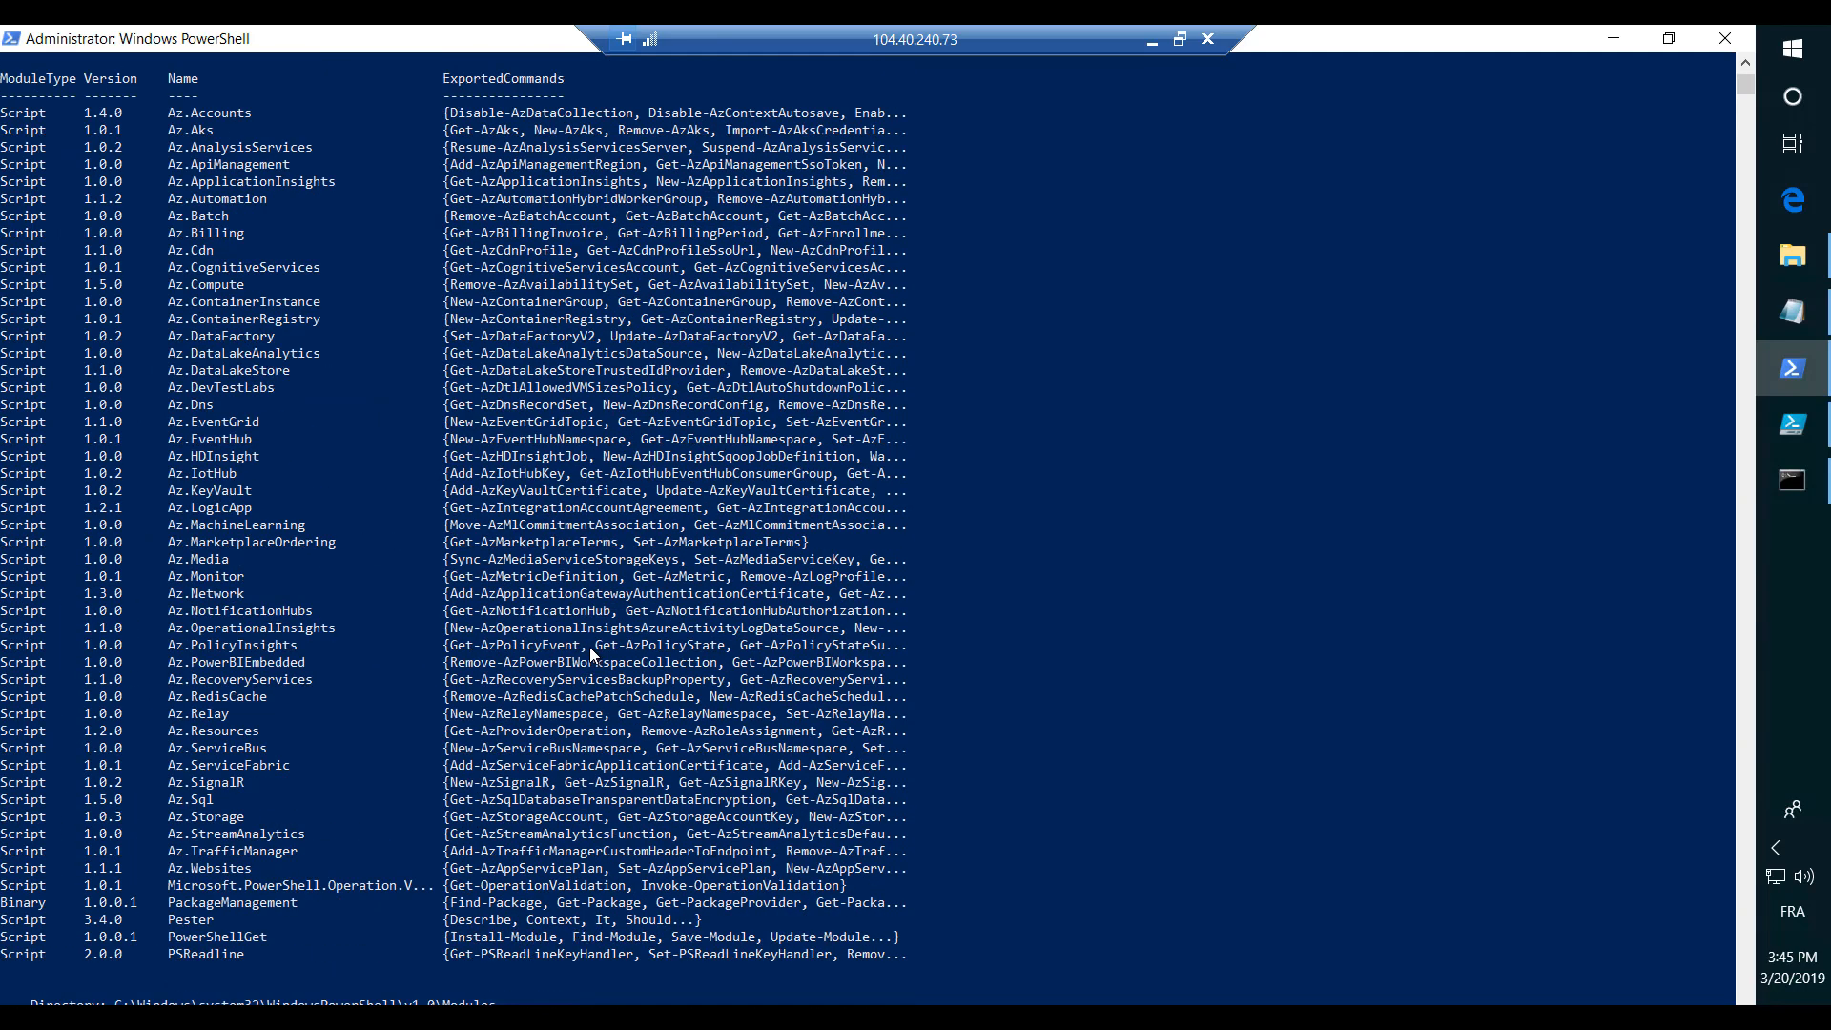
scroll(590, 647, up, 2)
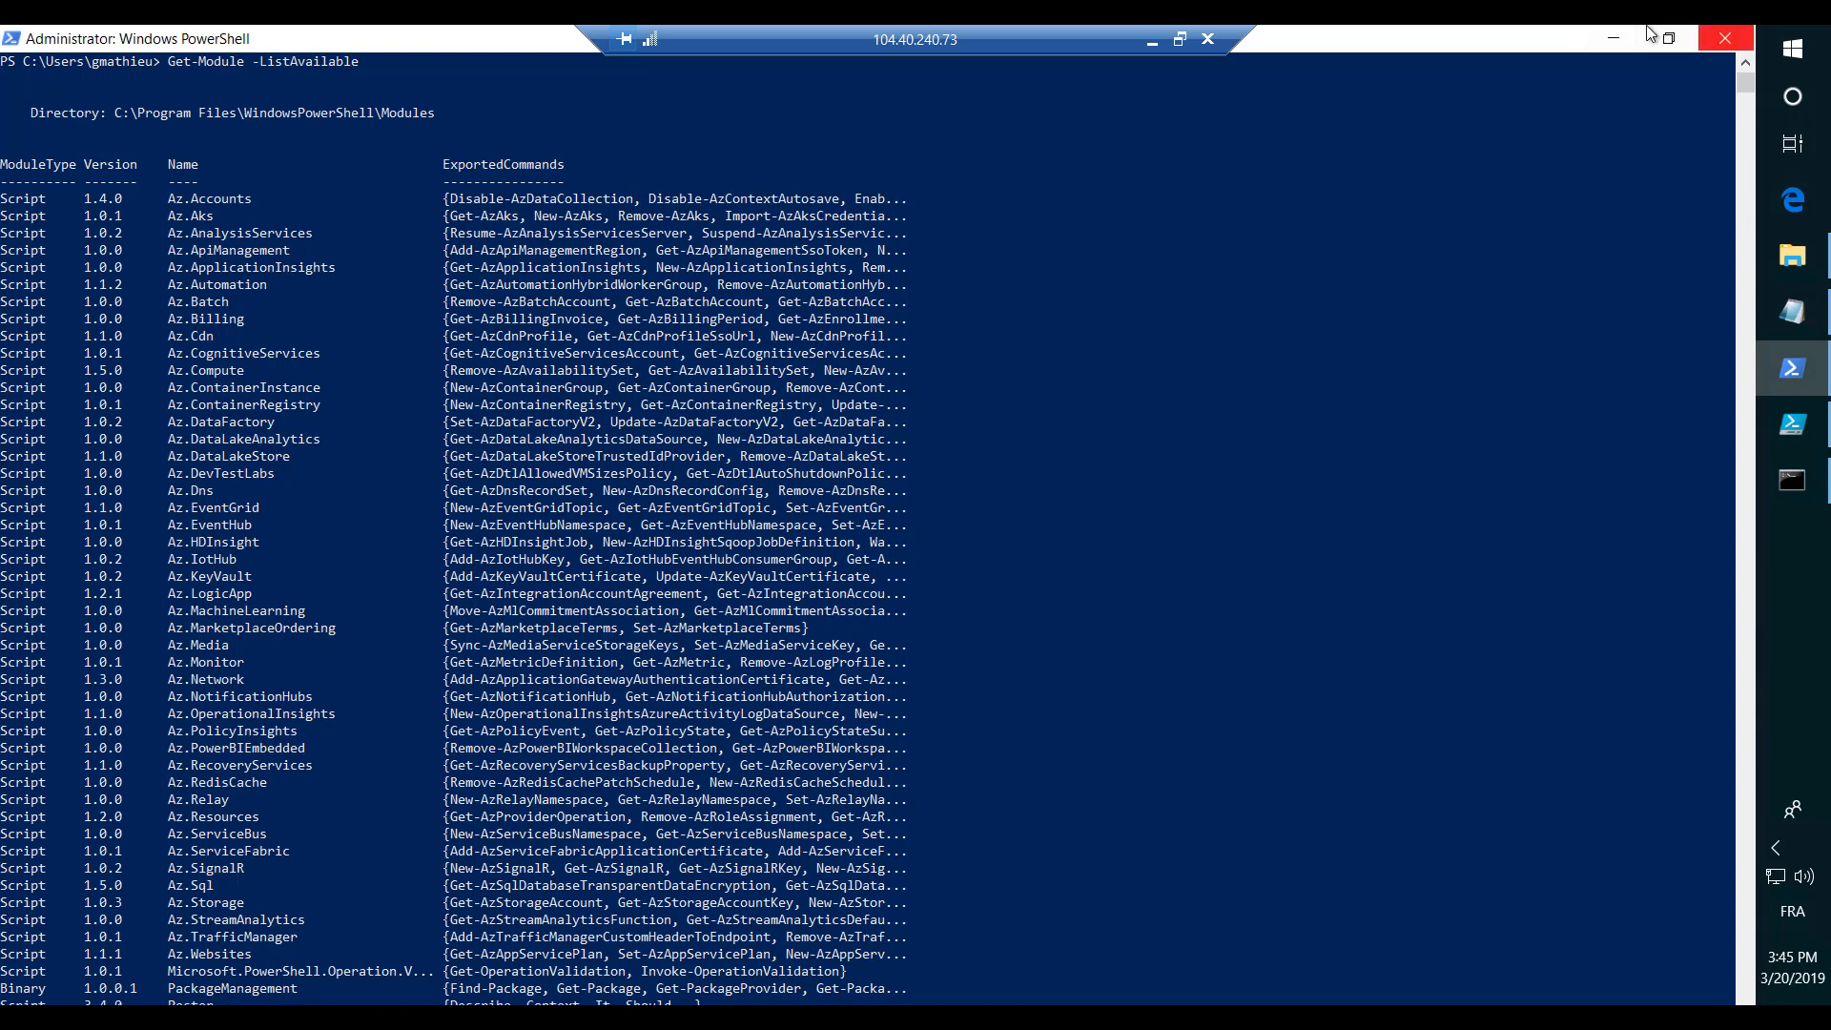
click(1611, 38)
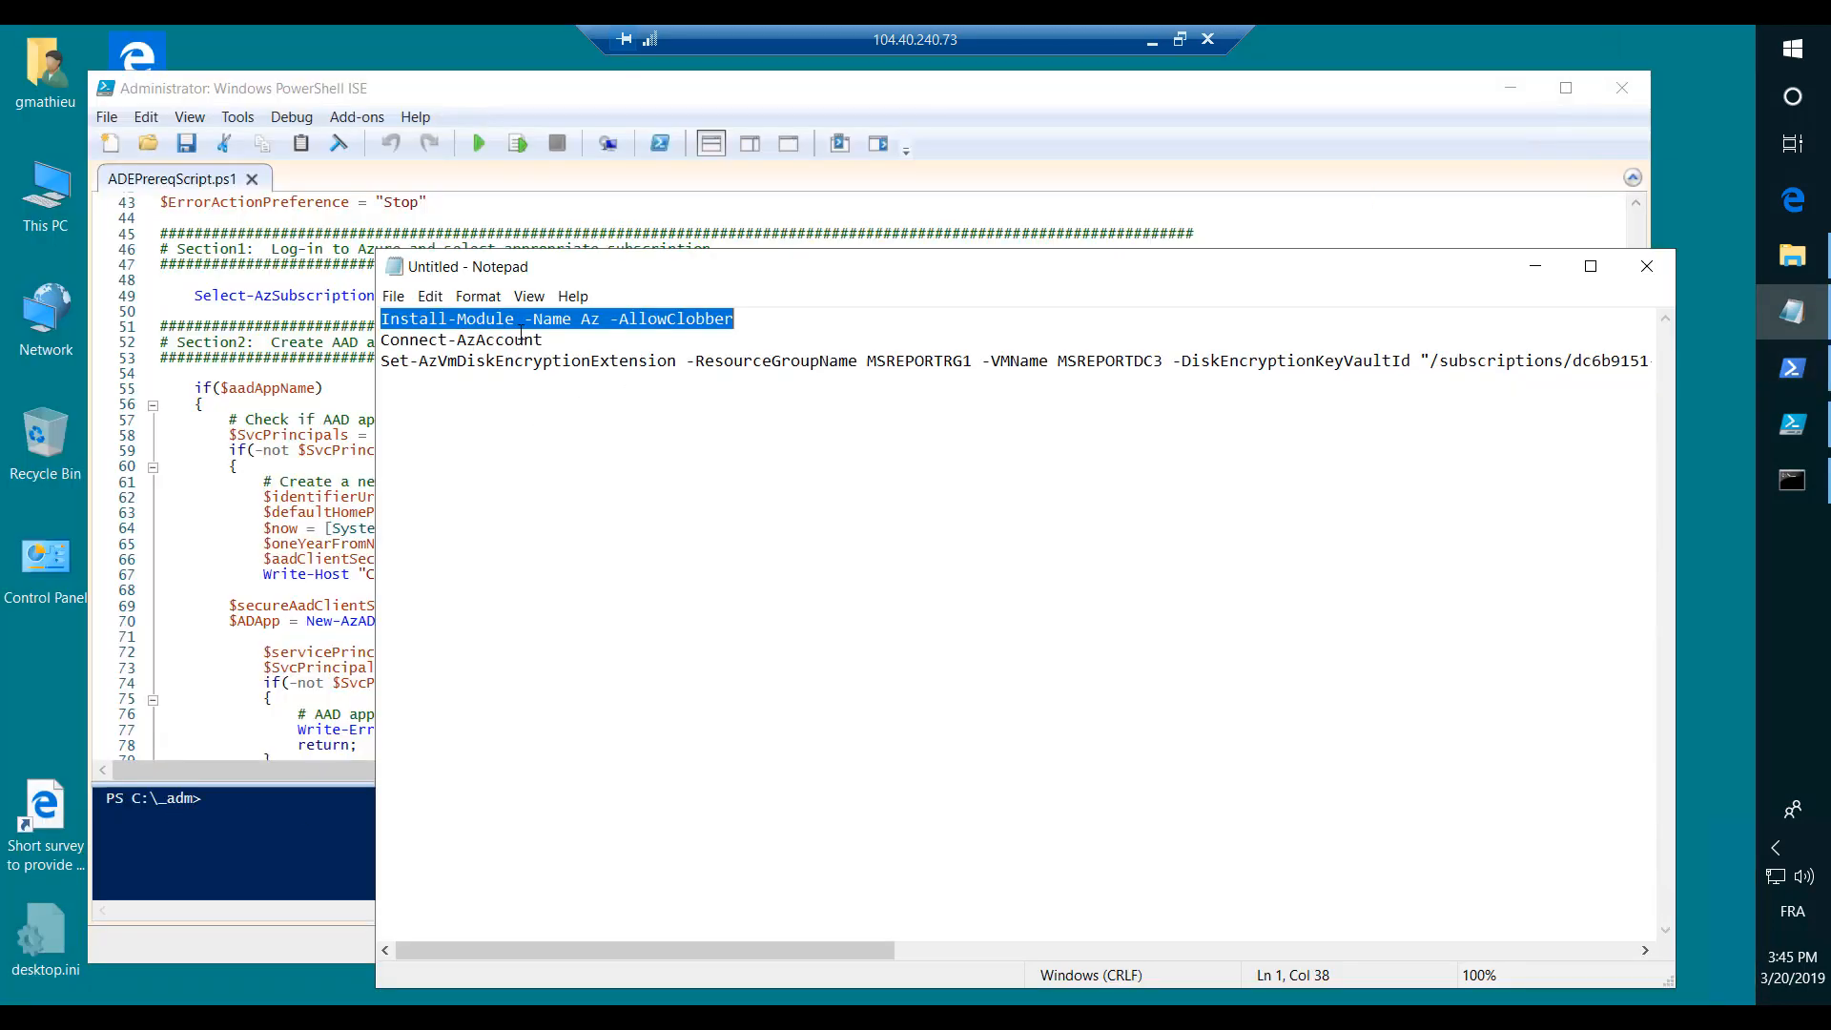
- Copy the Connect-AzAccount command from the Notepad file
drag(545, 340, 353, 340)
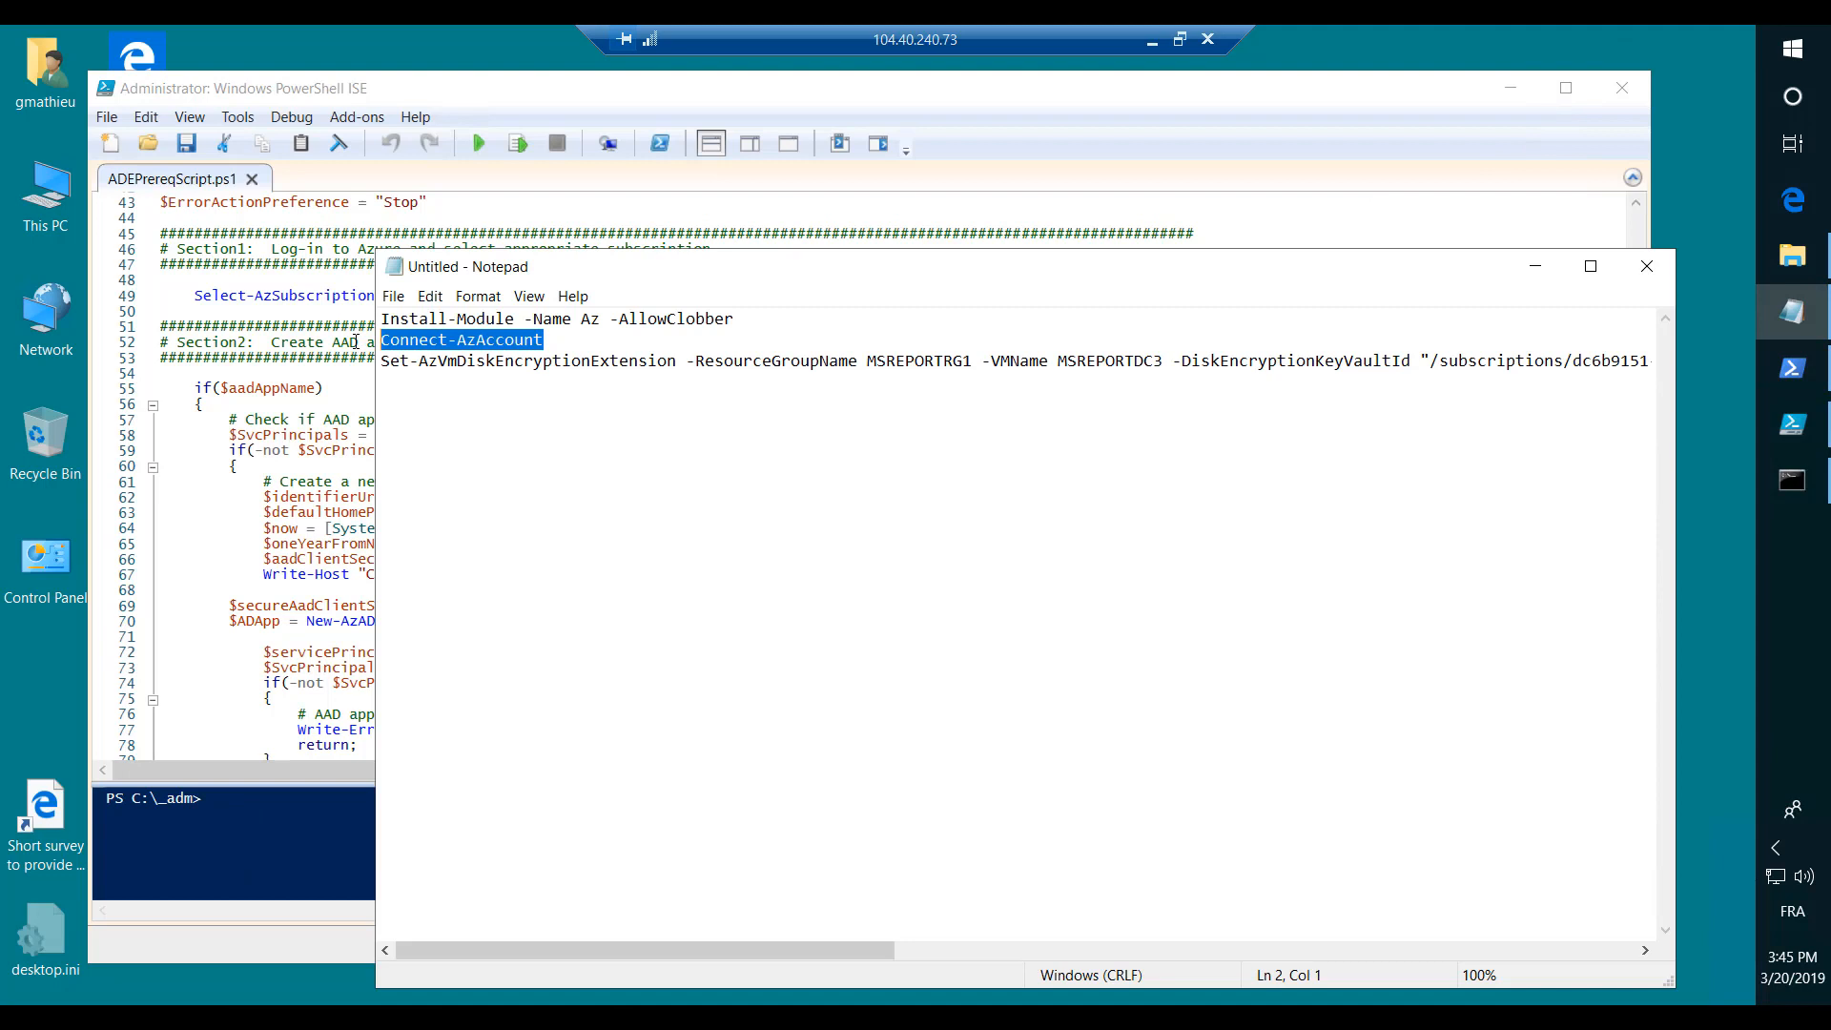
right_click(483, 345)
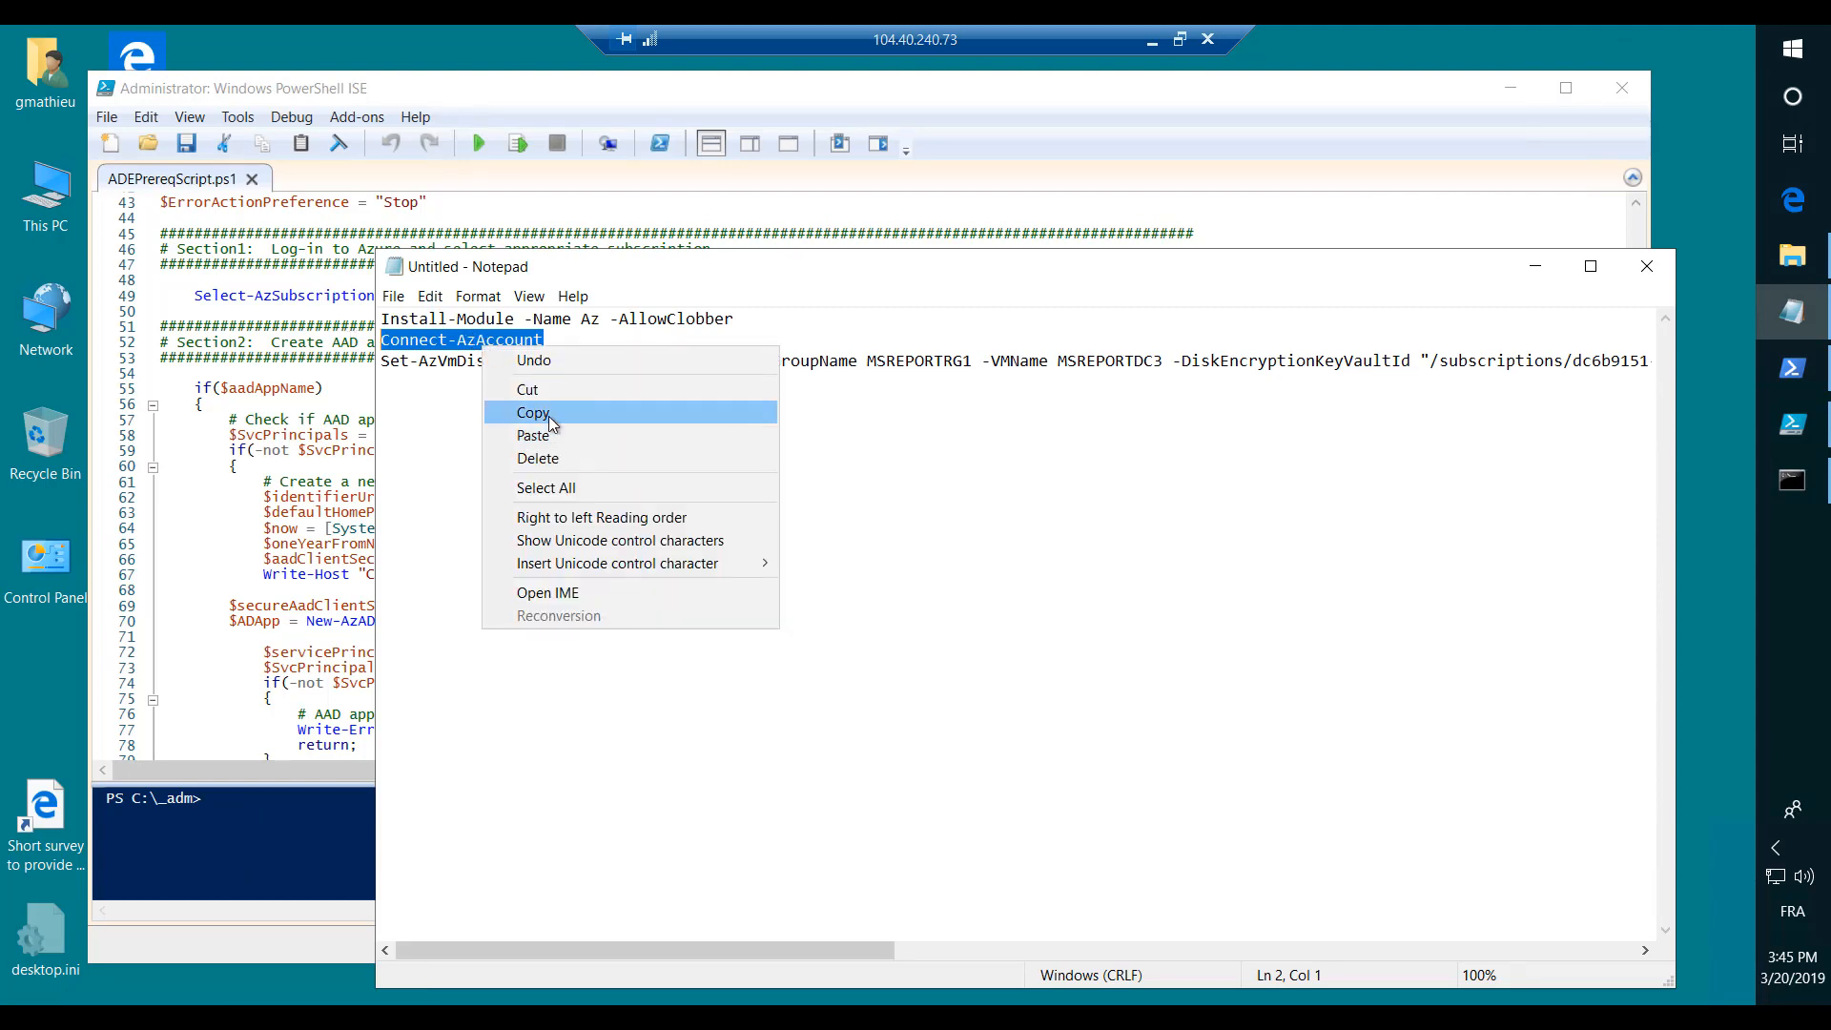
click(515, 412)
- Return to PowerShell and run Connect-AzAccount to bring up the Azure sign-in window
click(1792, 368)
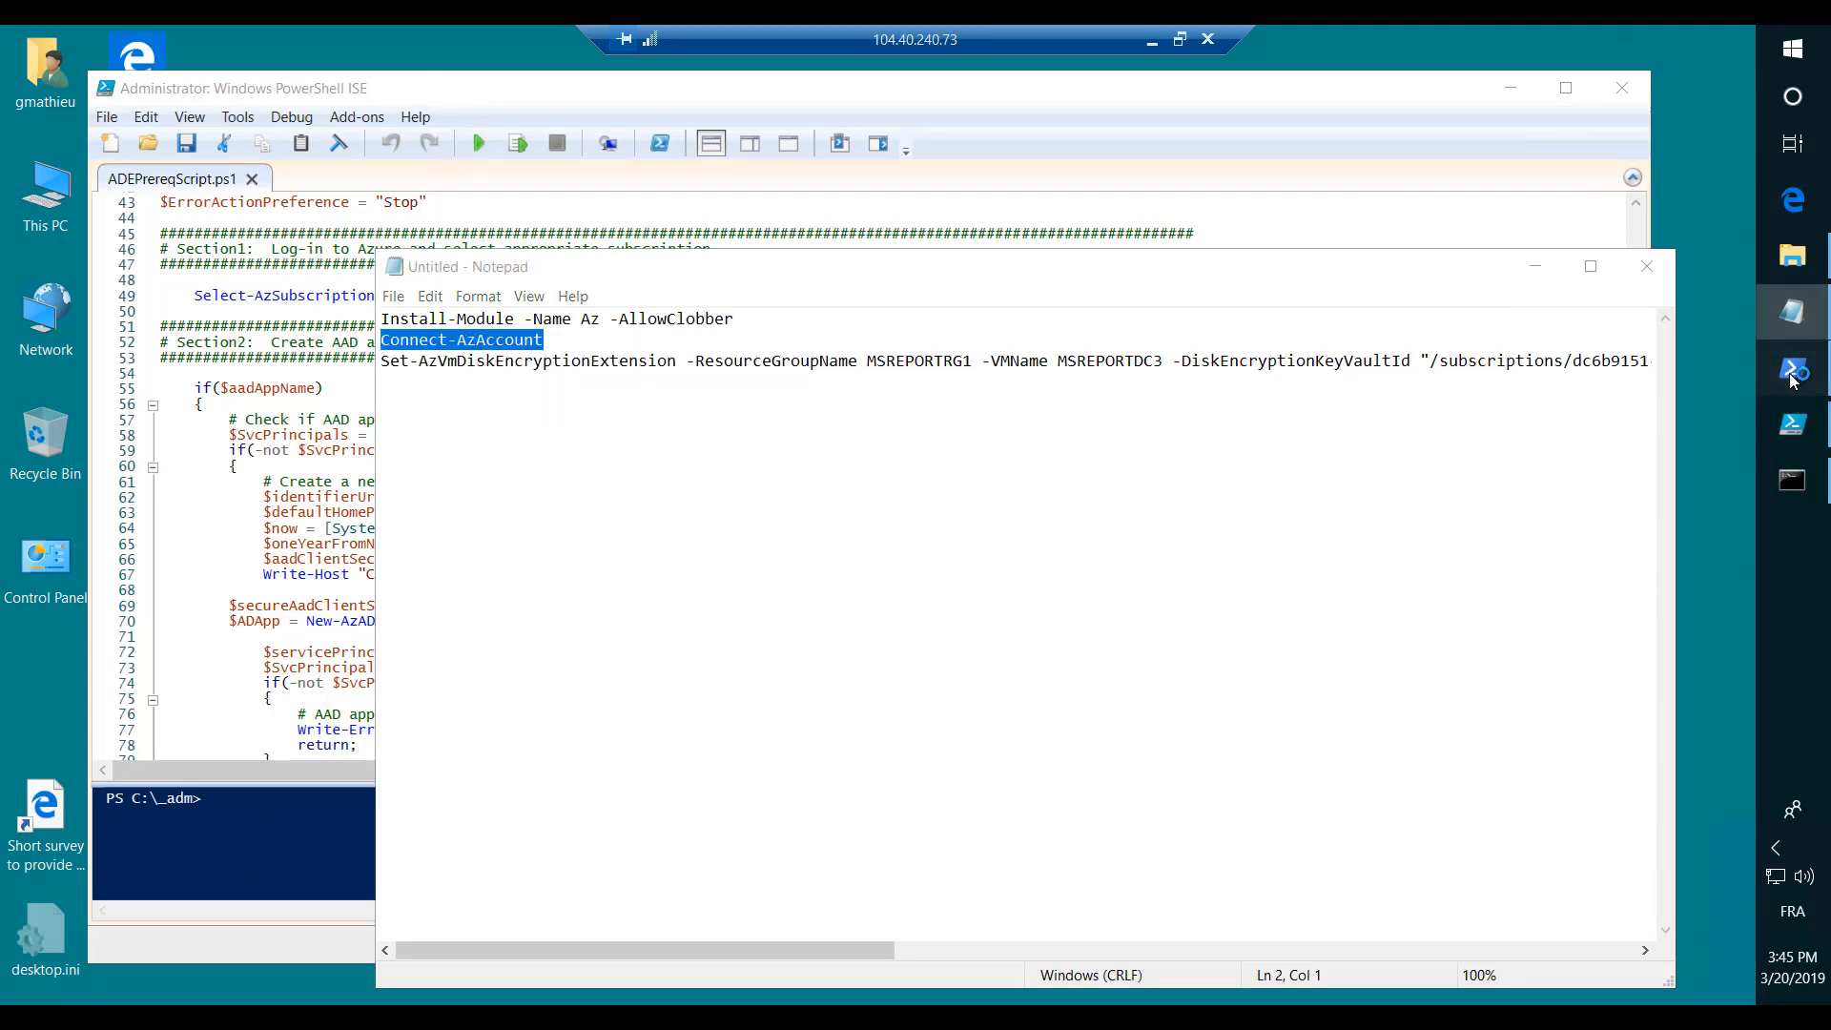
scroll(833, 743, down, 20)
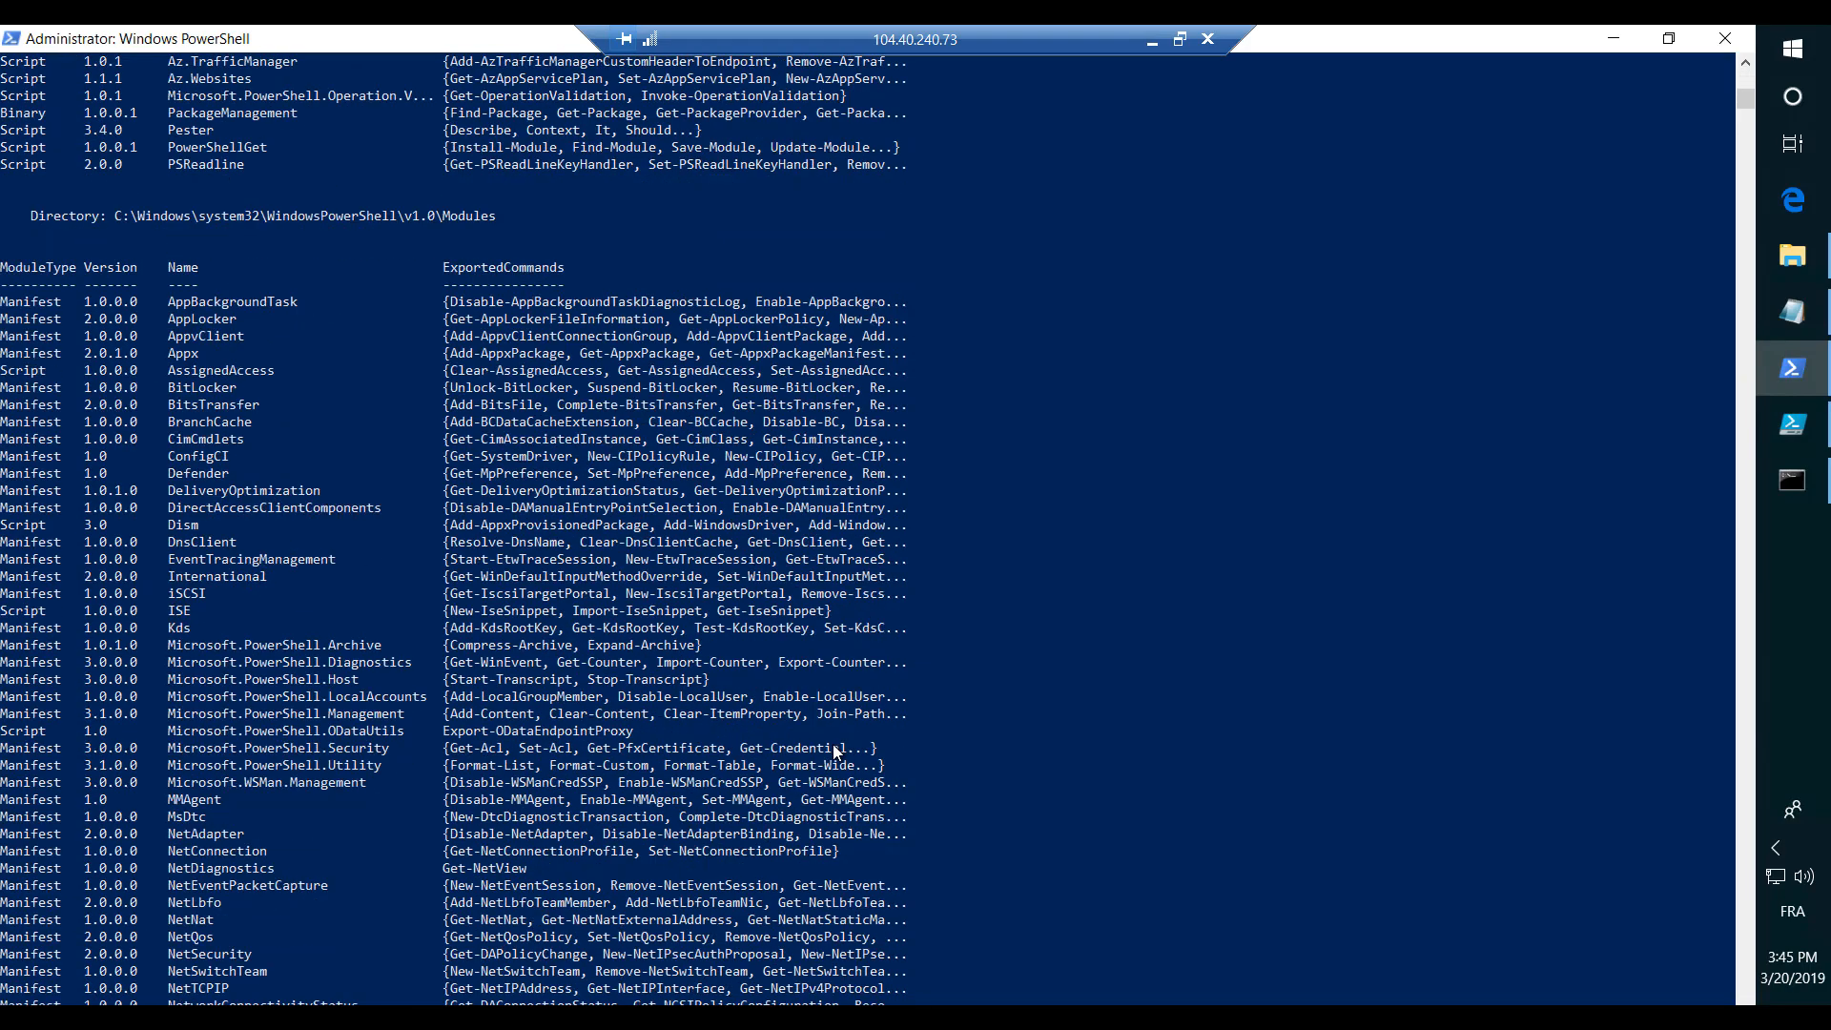
scroll(834, 747, down, 5)
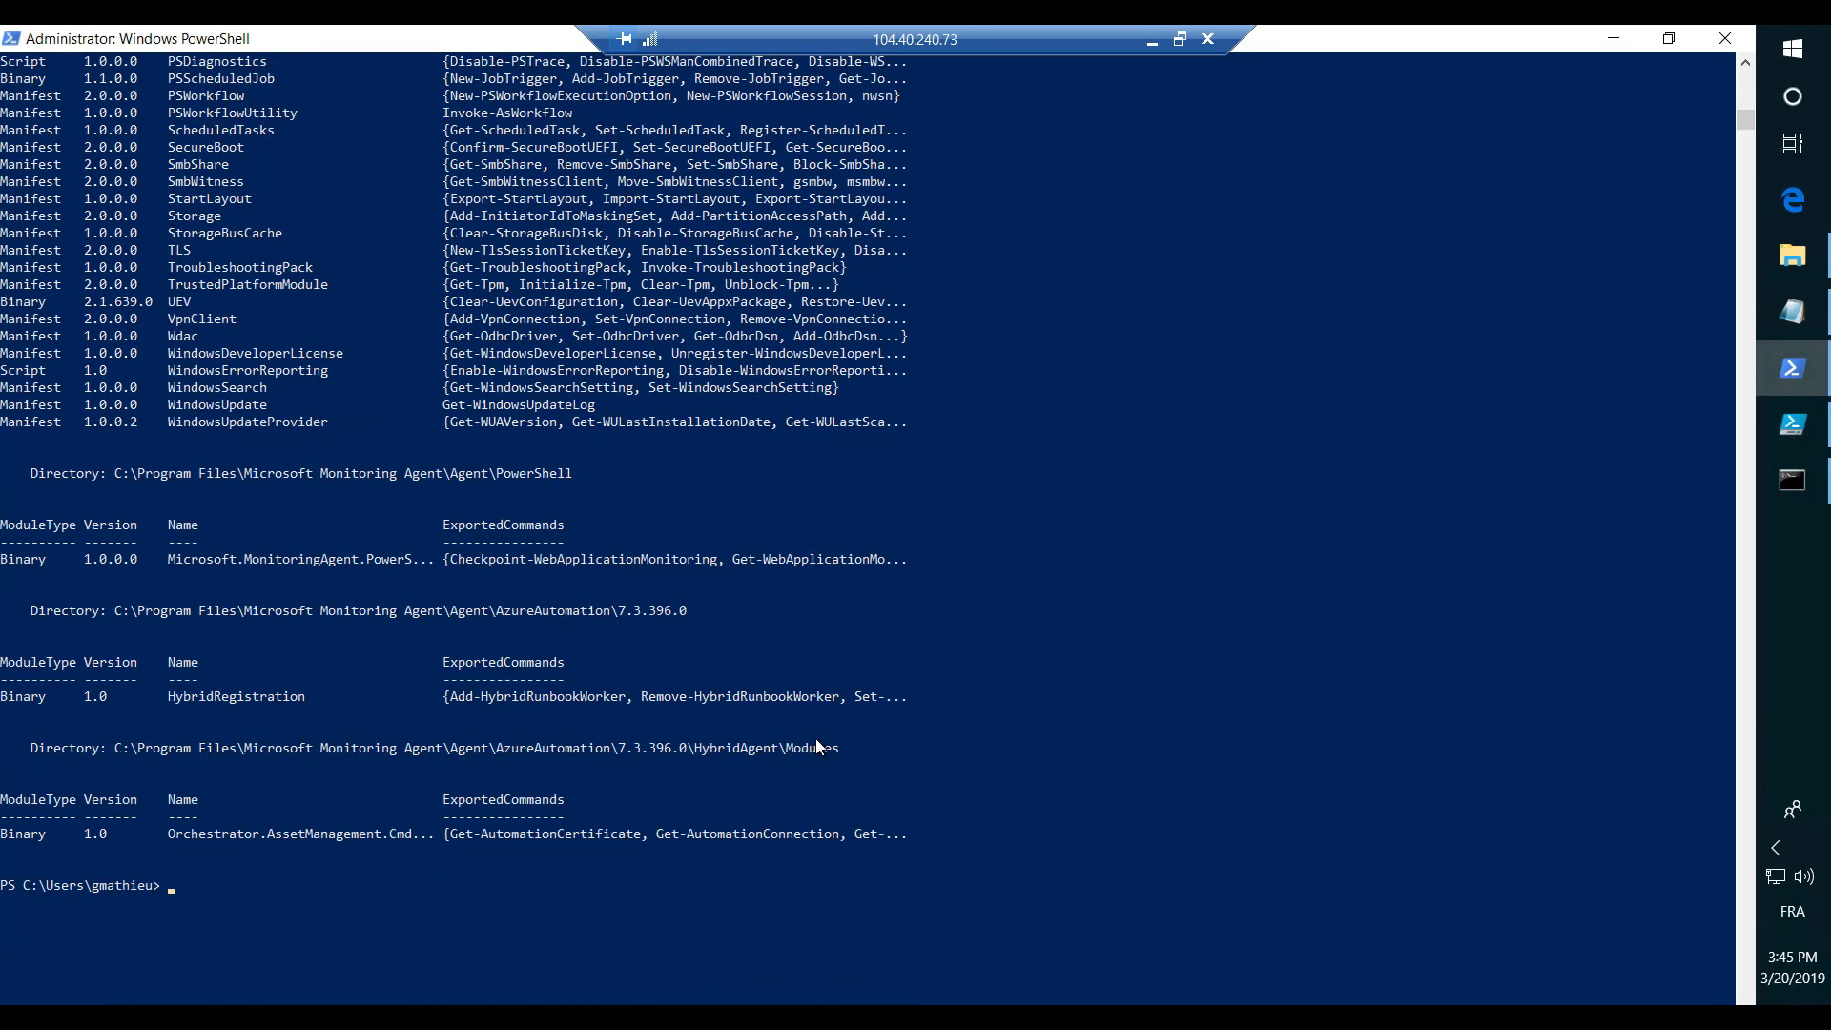
key(Up)
key(Up)
key(Up)
key(Up)
key(Down)
key(Up)
key(Up)
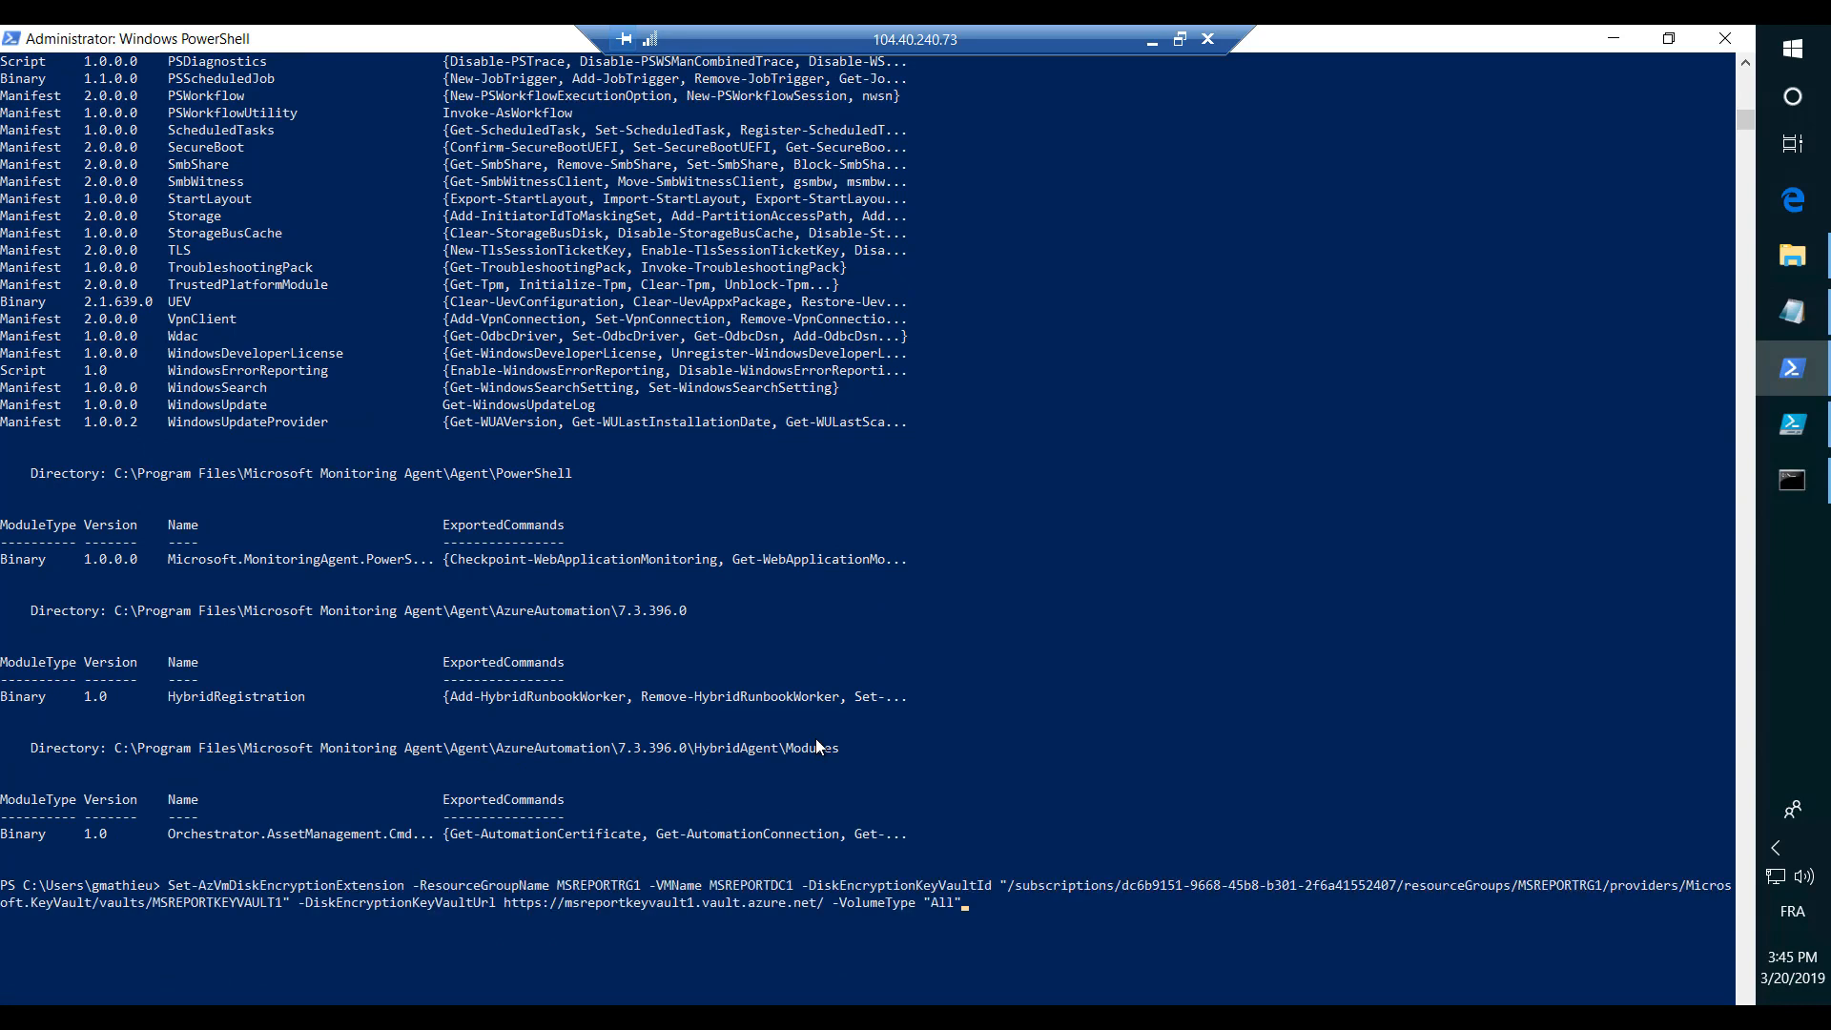
key(Return)
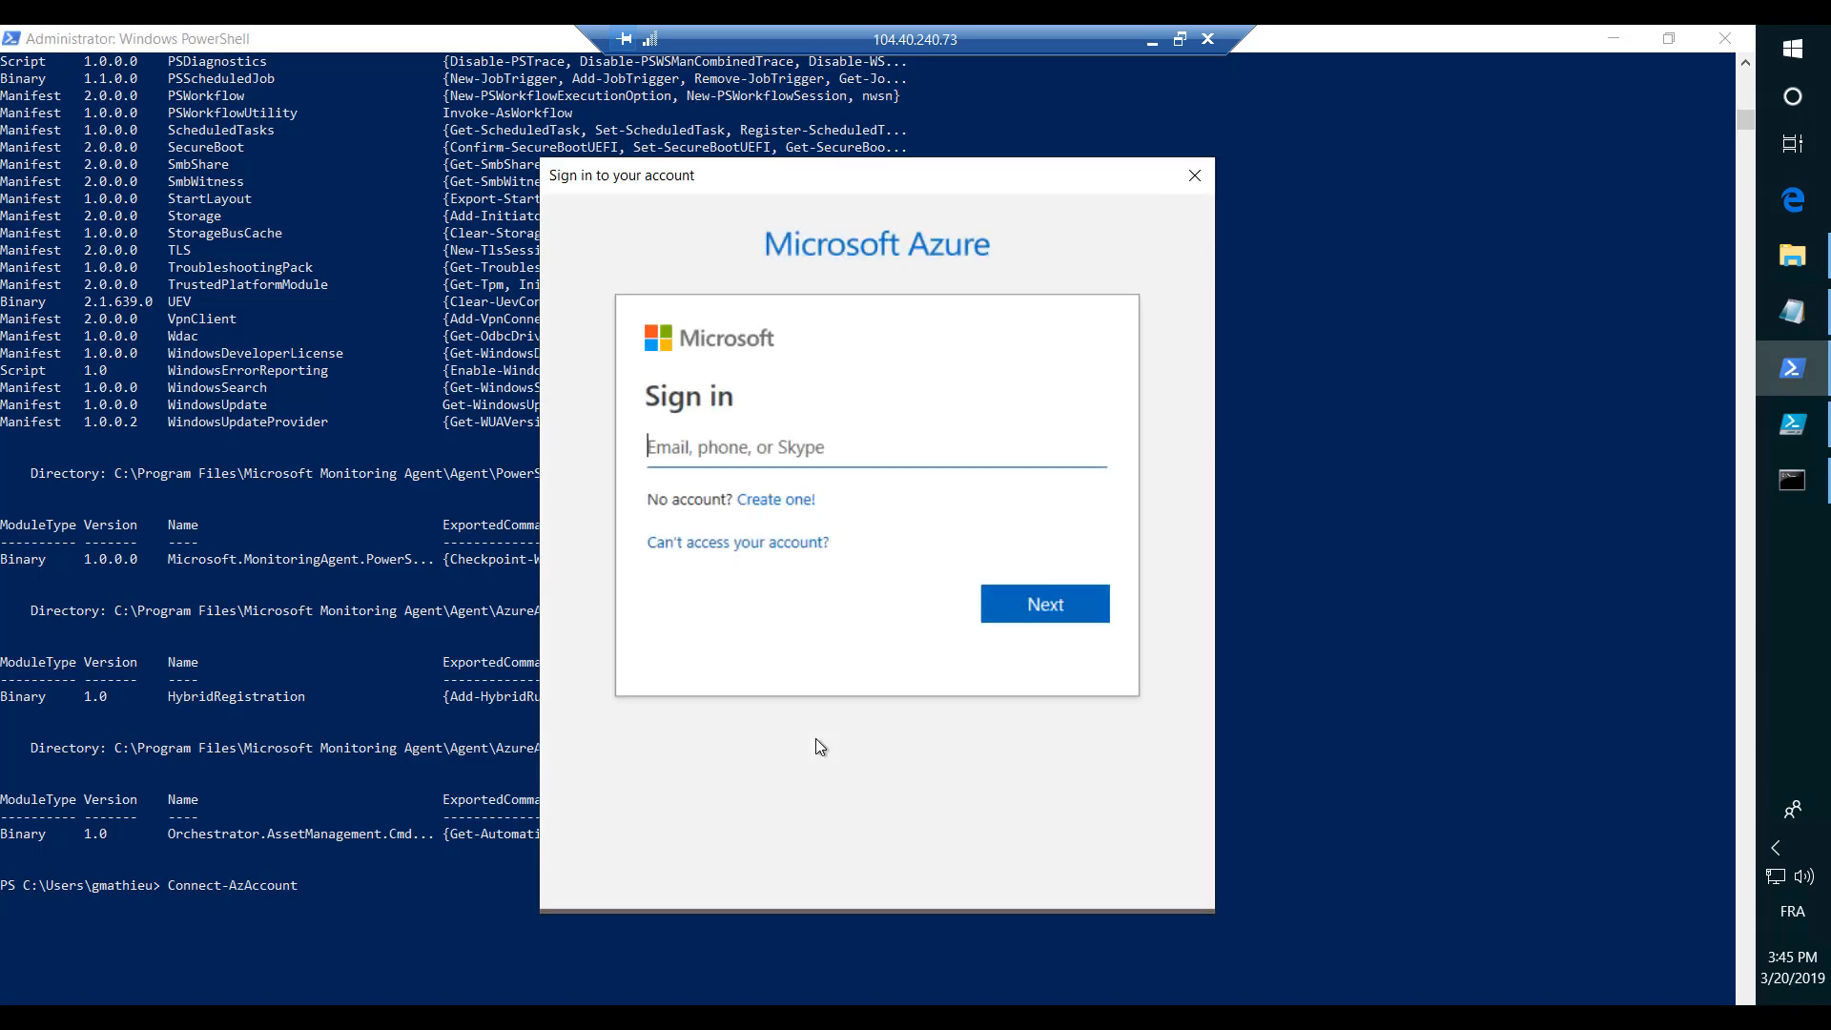
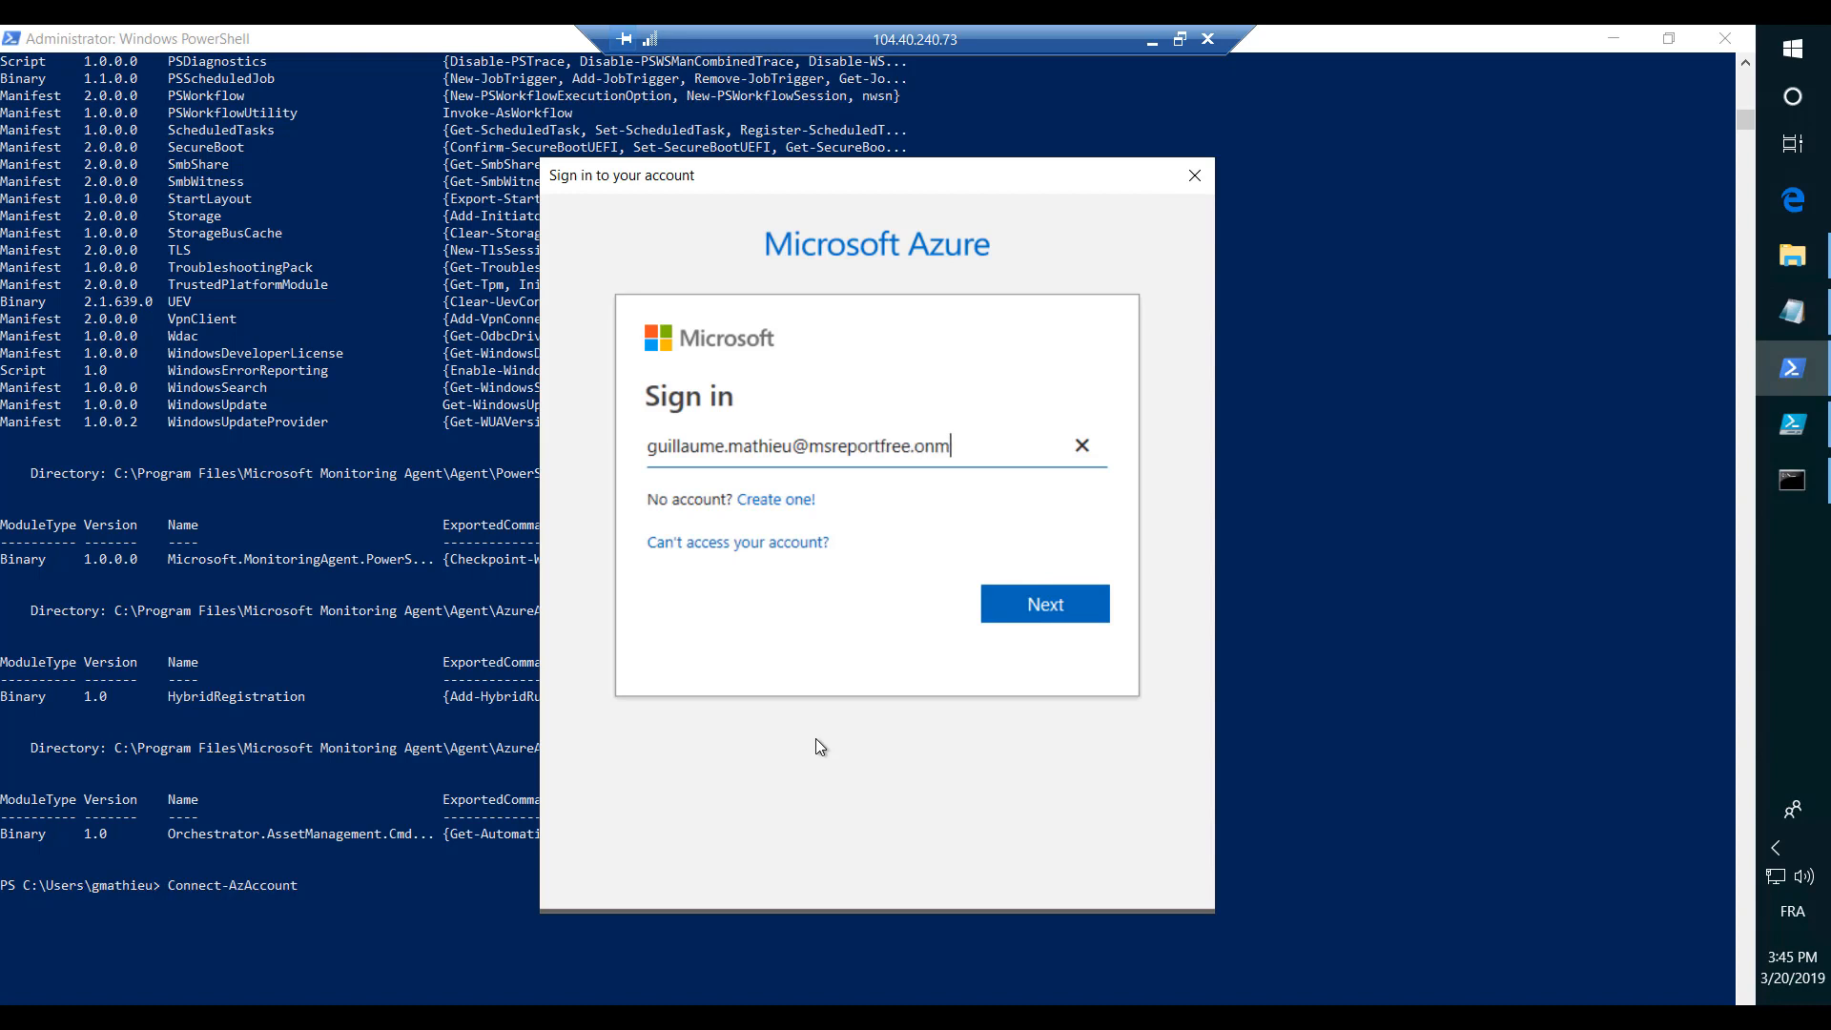
- Enter the Azure account's e-mail address in the sign-in window and continue to the password page
key(Tab)
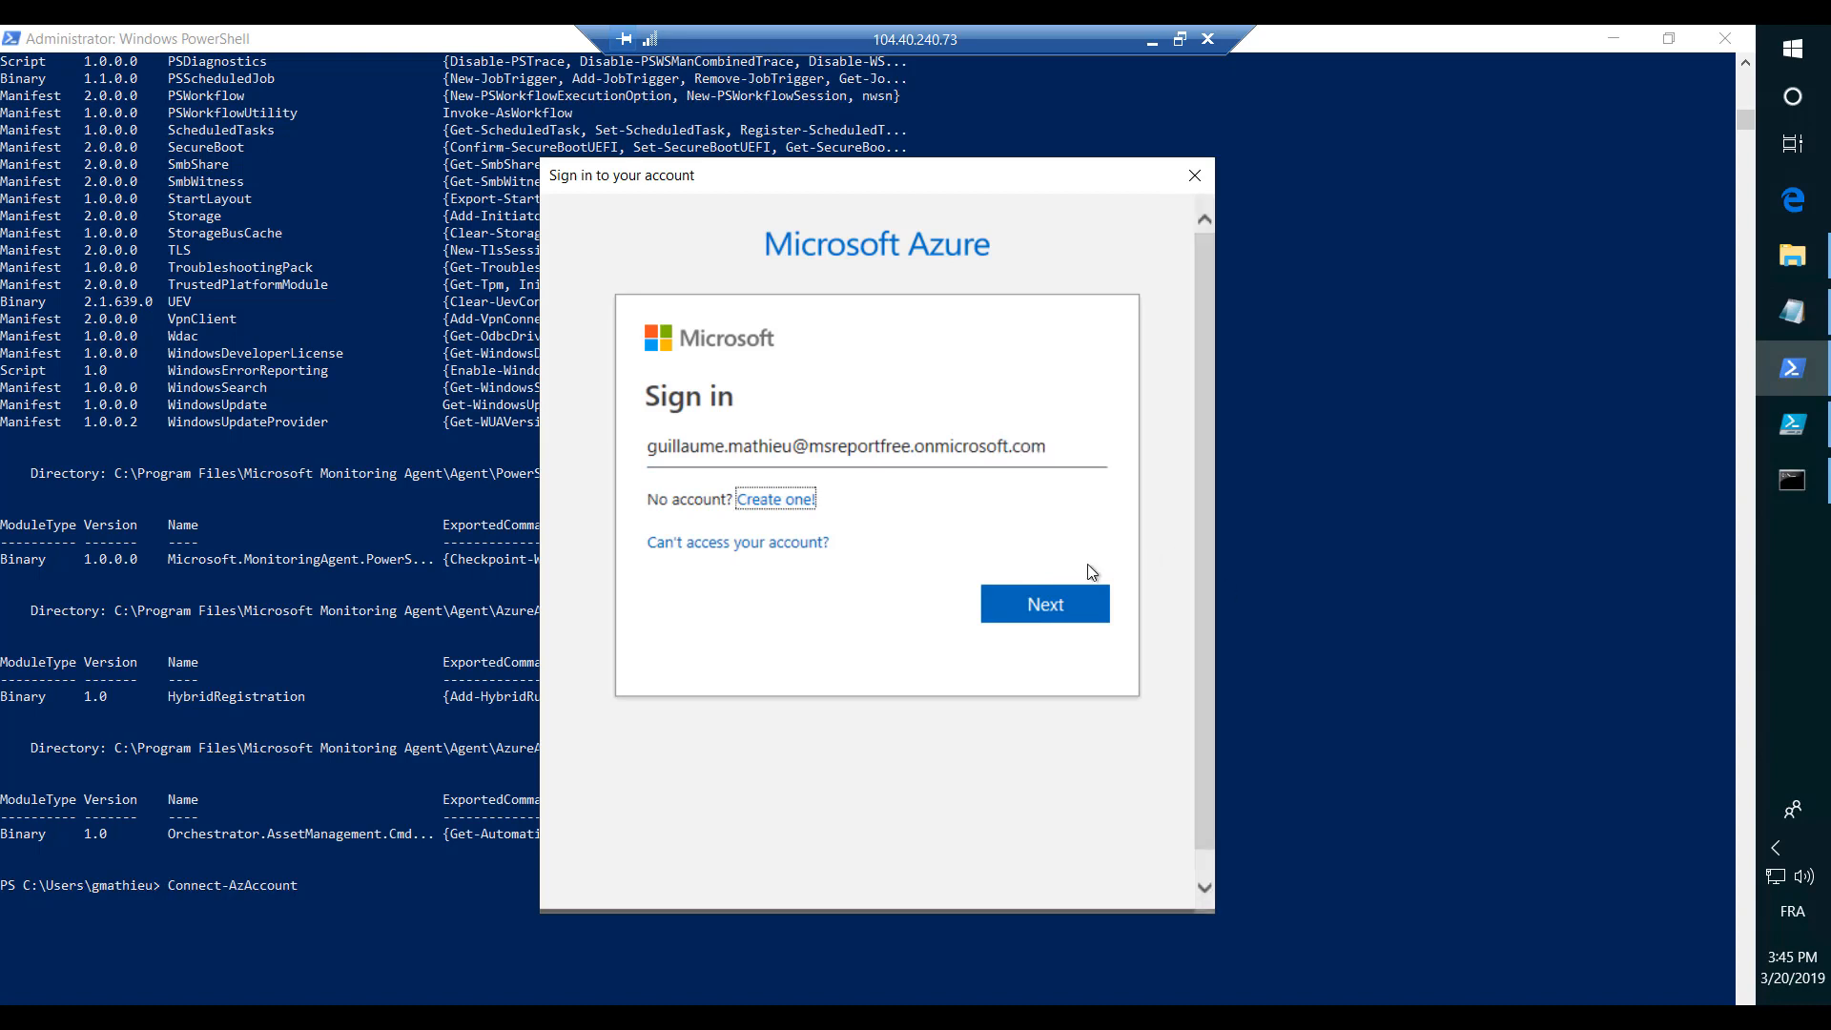
click(1060, 596)
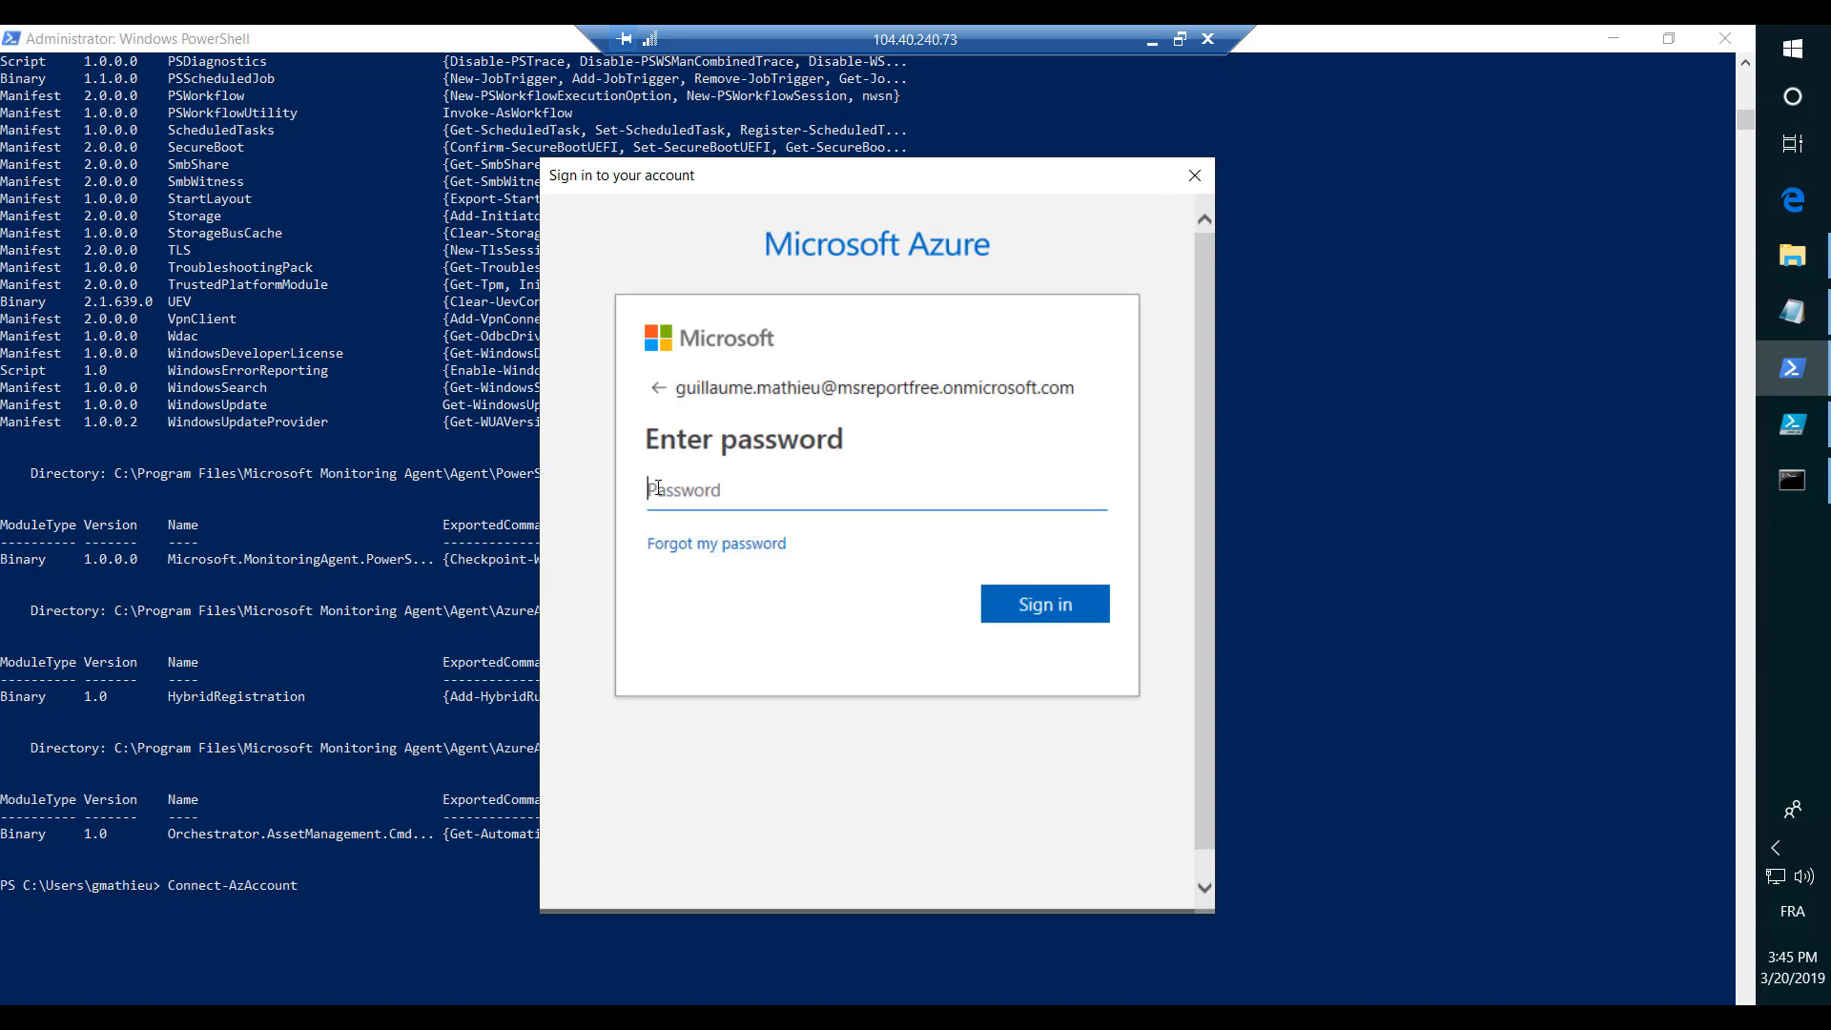
- Enter the account password and sign in to Azure
text(•••)
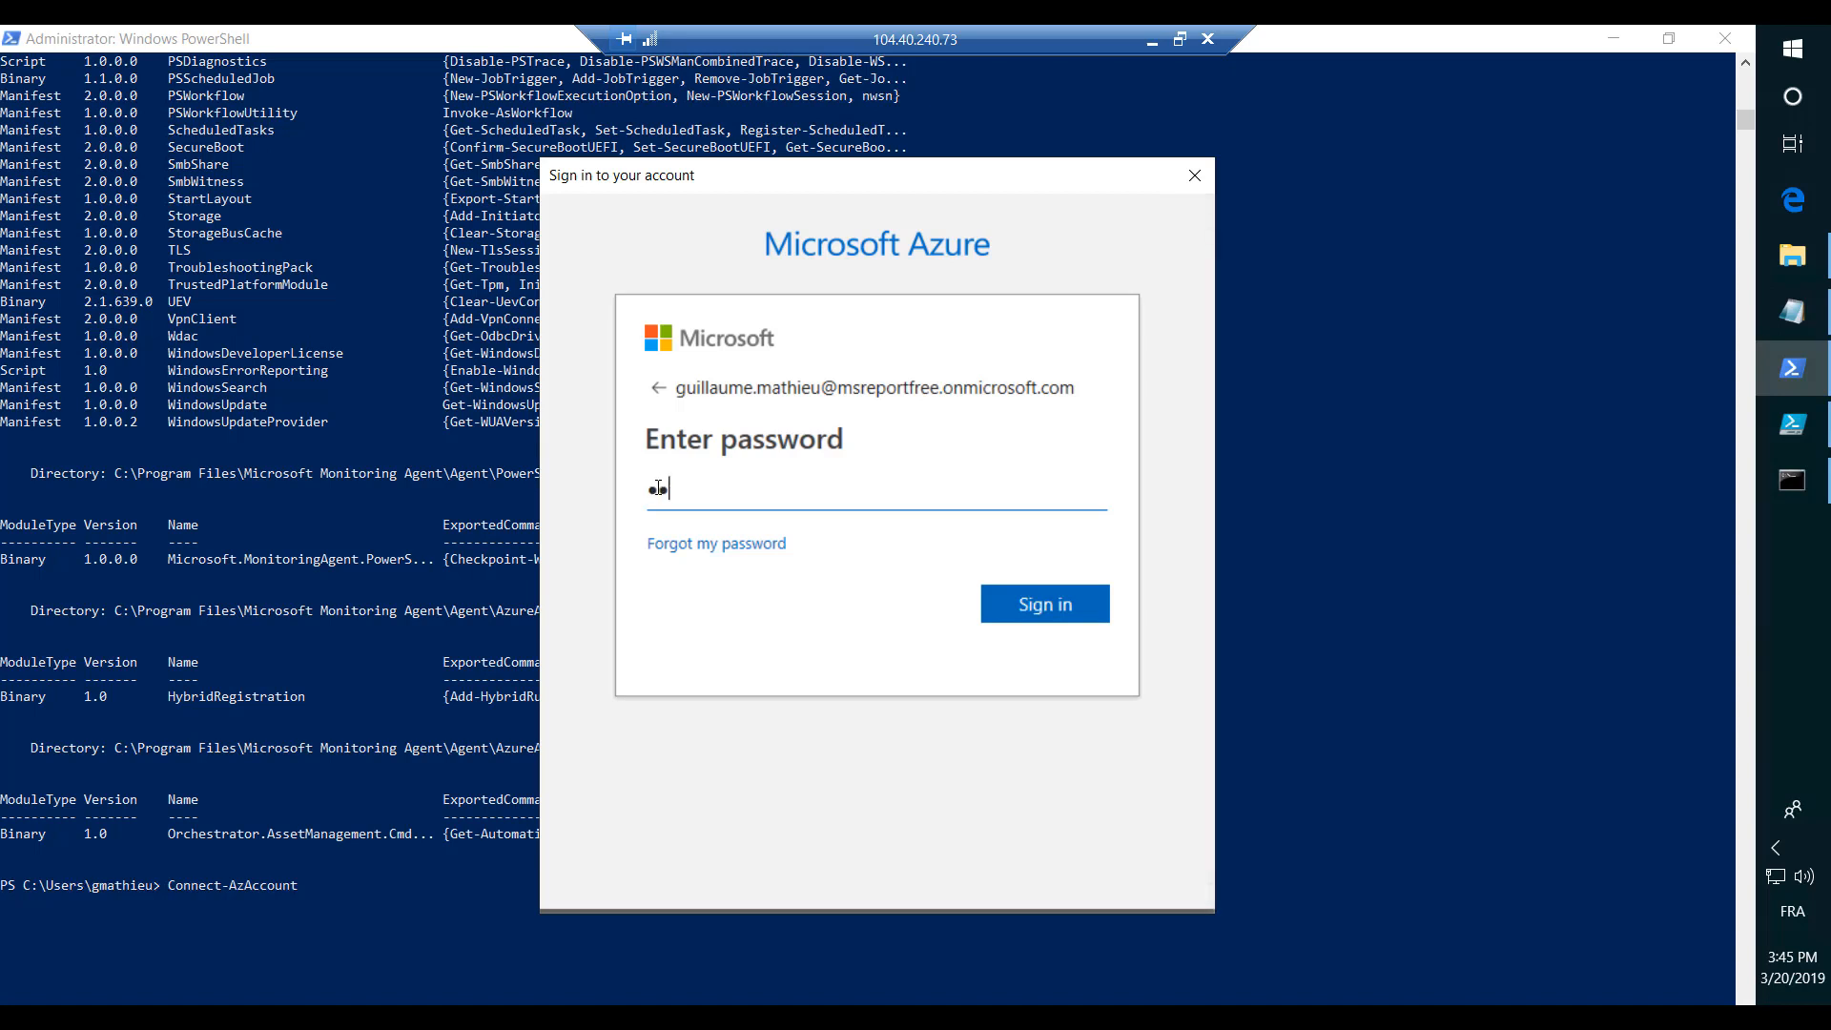
text(••••••)
click(1045, 605)
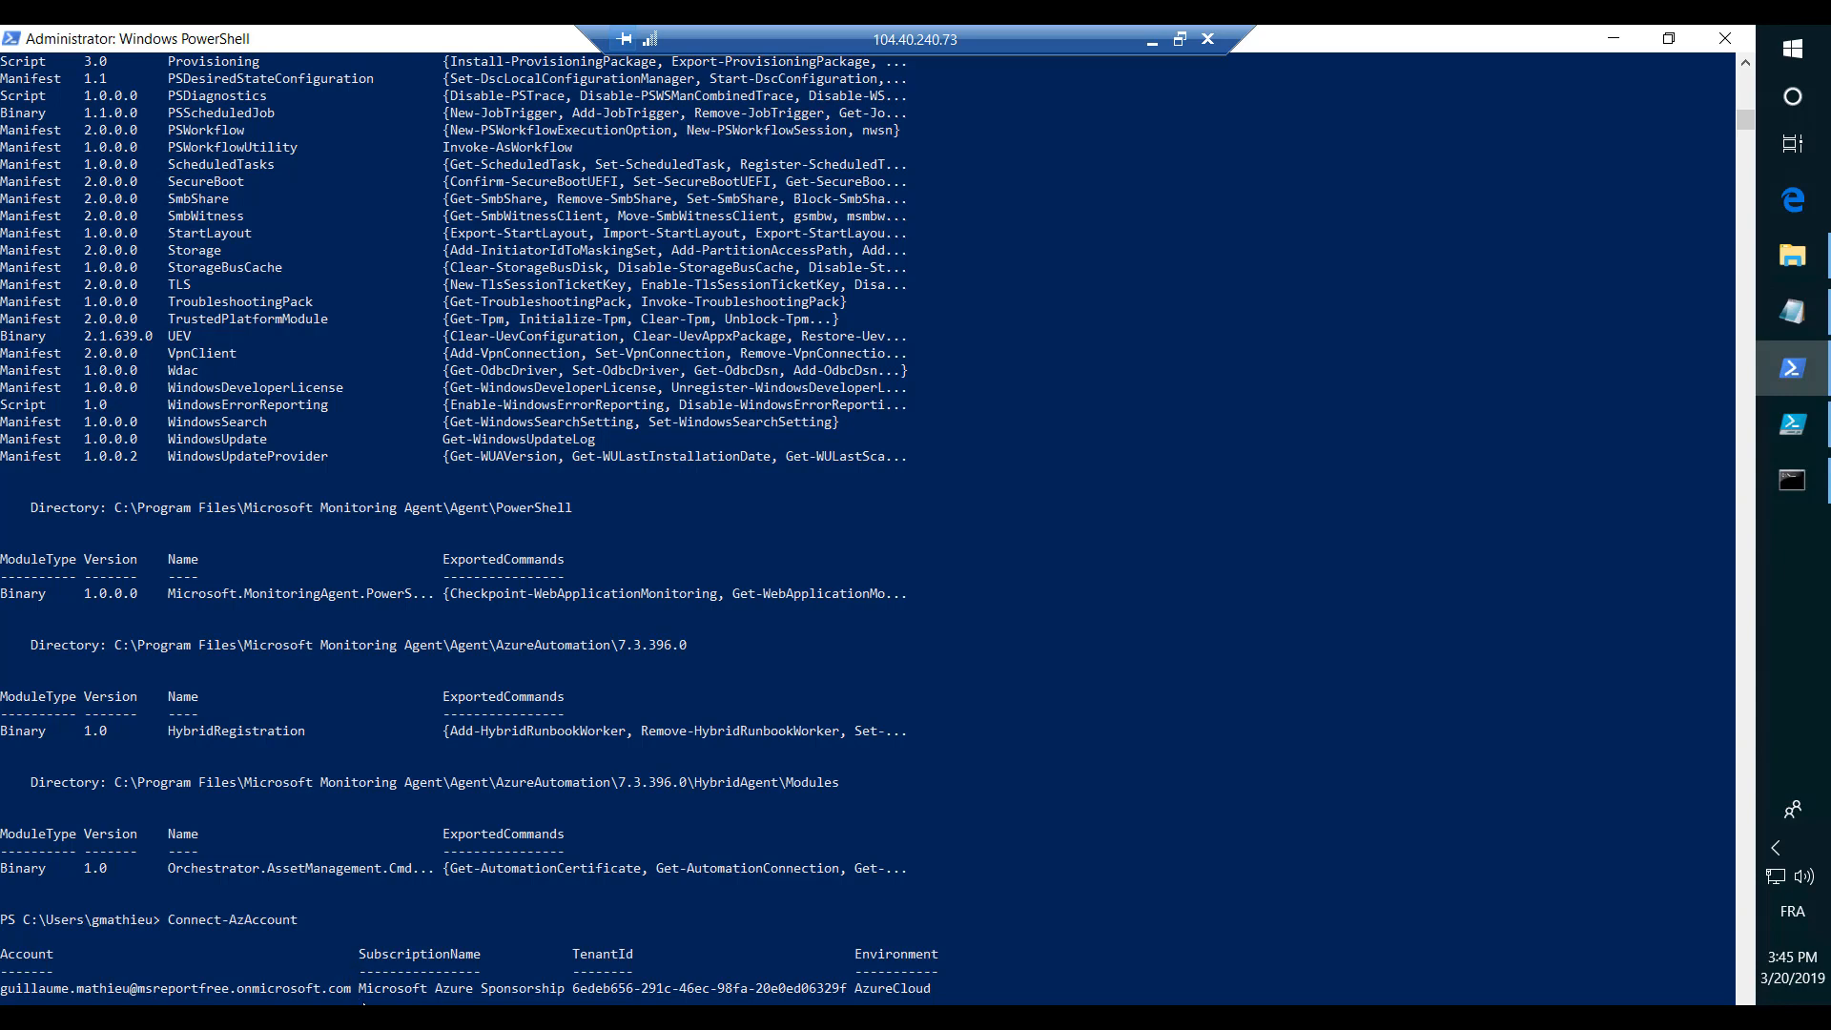
- Highlight the subscription name in the Connect-AzAccount output and close the Command Prompt window
drag(353, 988, 561, 999)
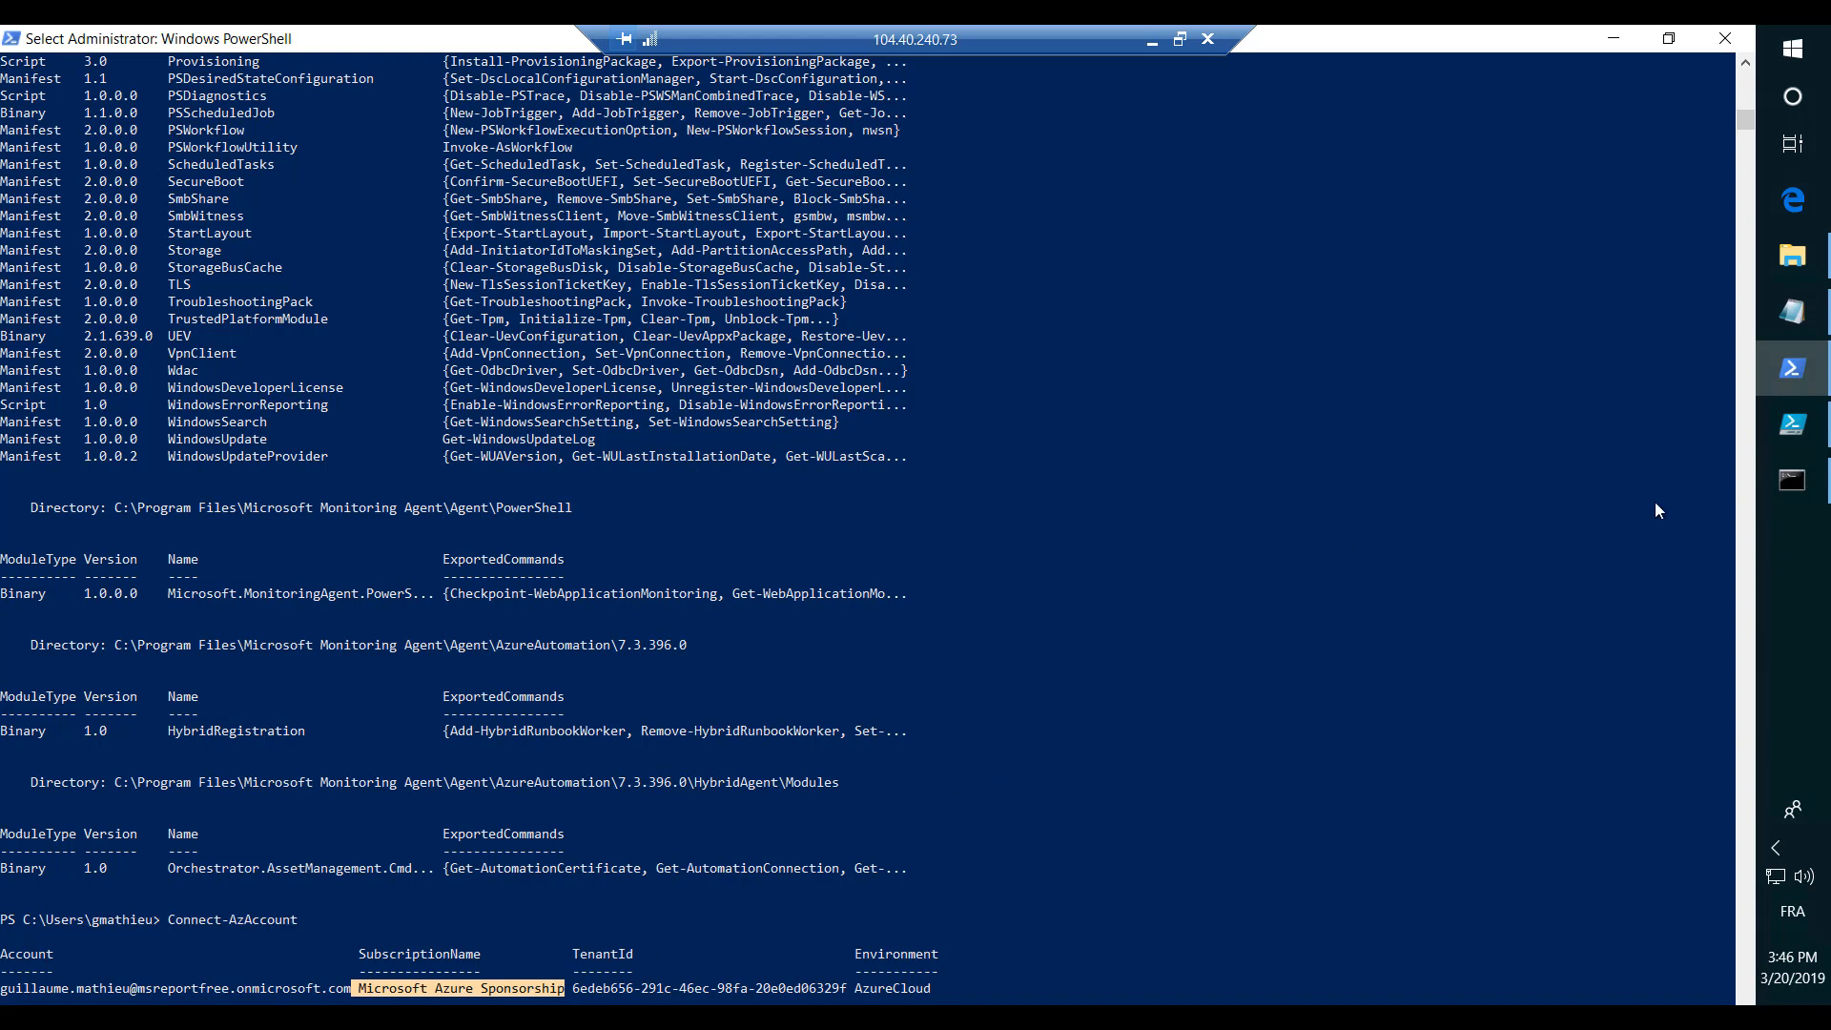
click(1806, 486)
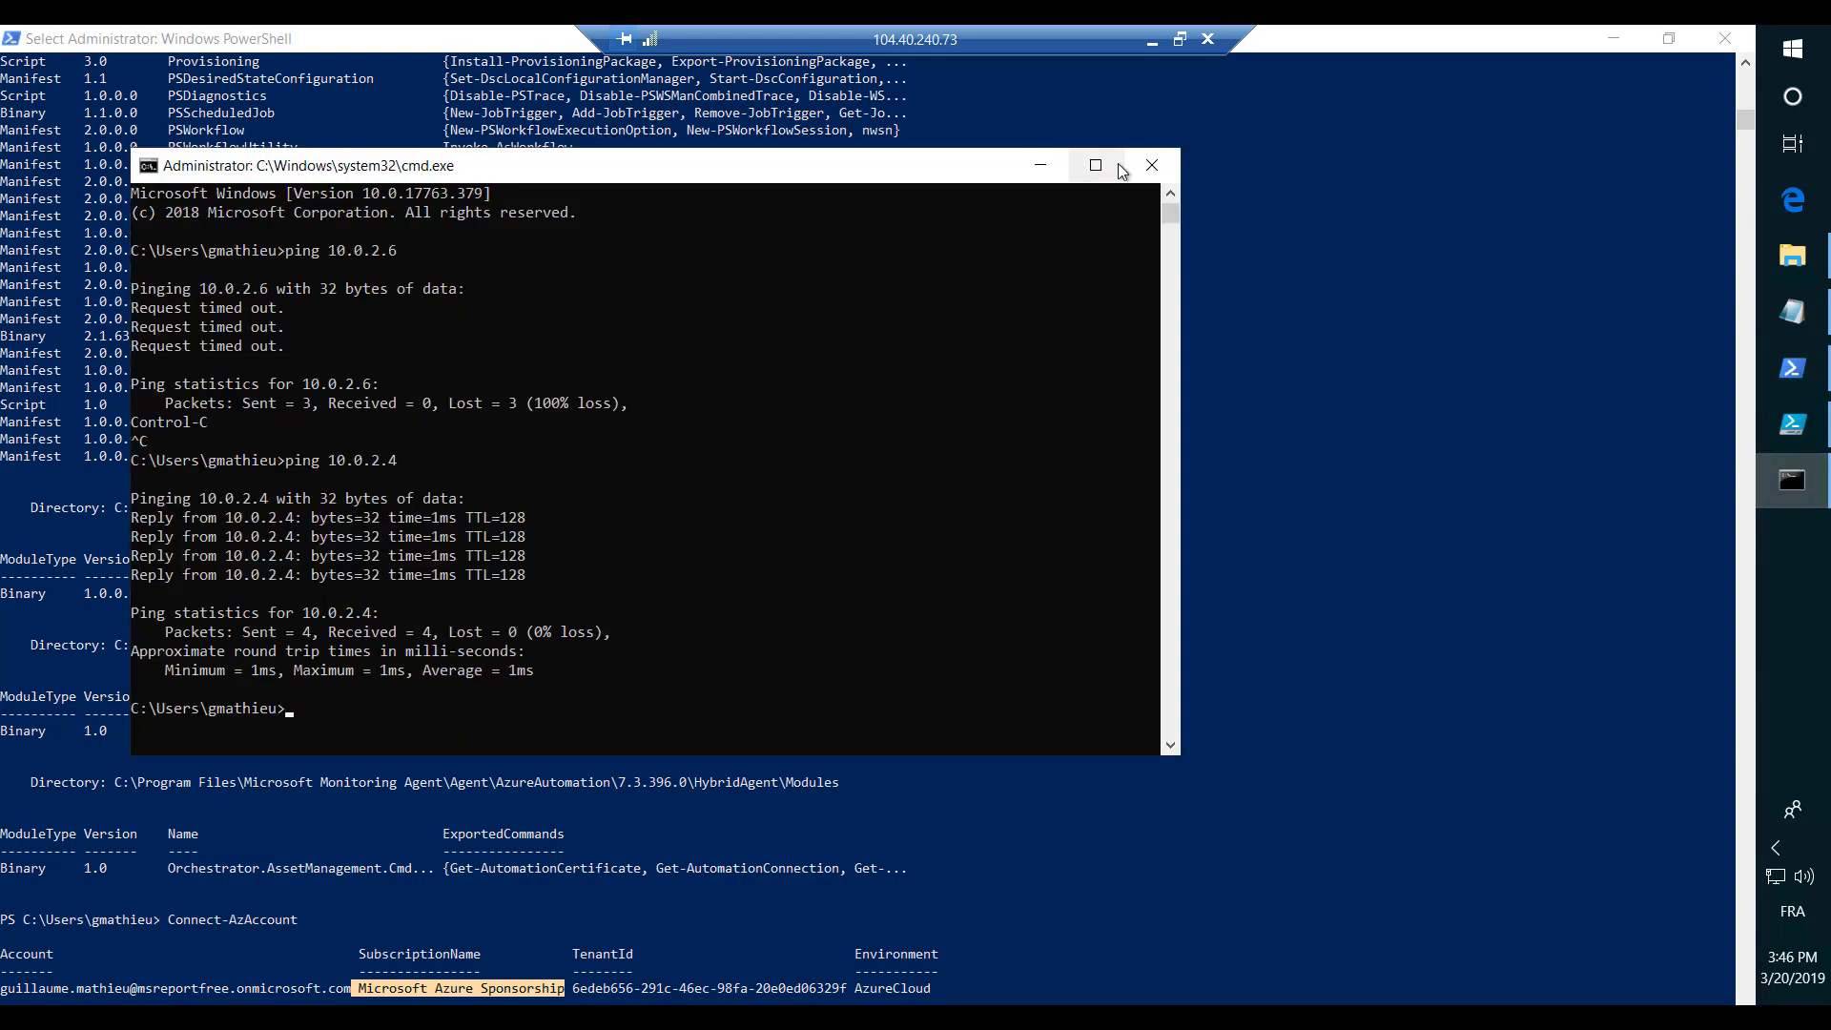
click(1152, 165)
- Examine the Set-AzVmDiskEncryptionExtension command in Notepad, including its key vault ID, key vault URL and -VolumeType "All" parameters
click(1793, 311)
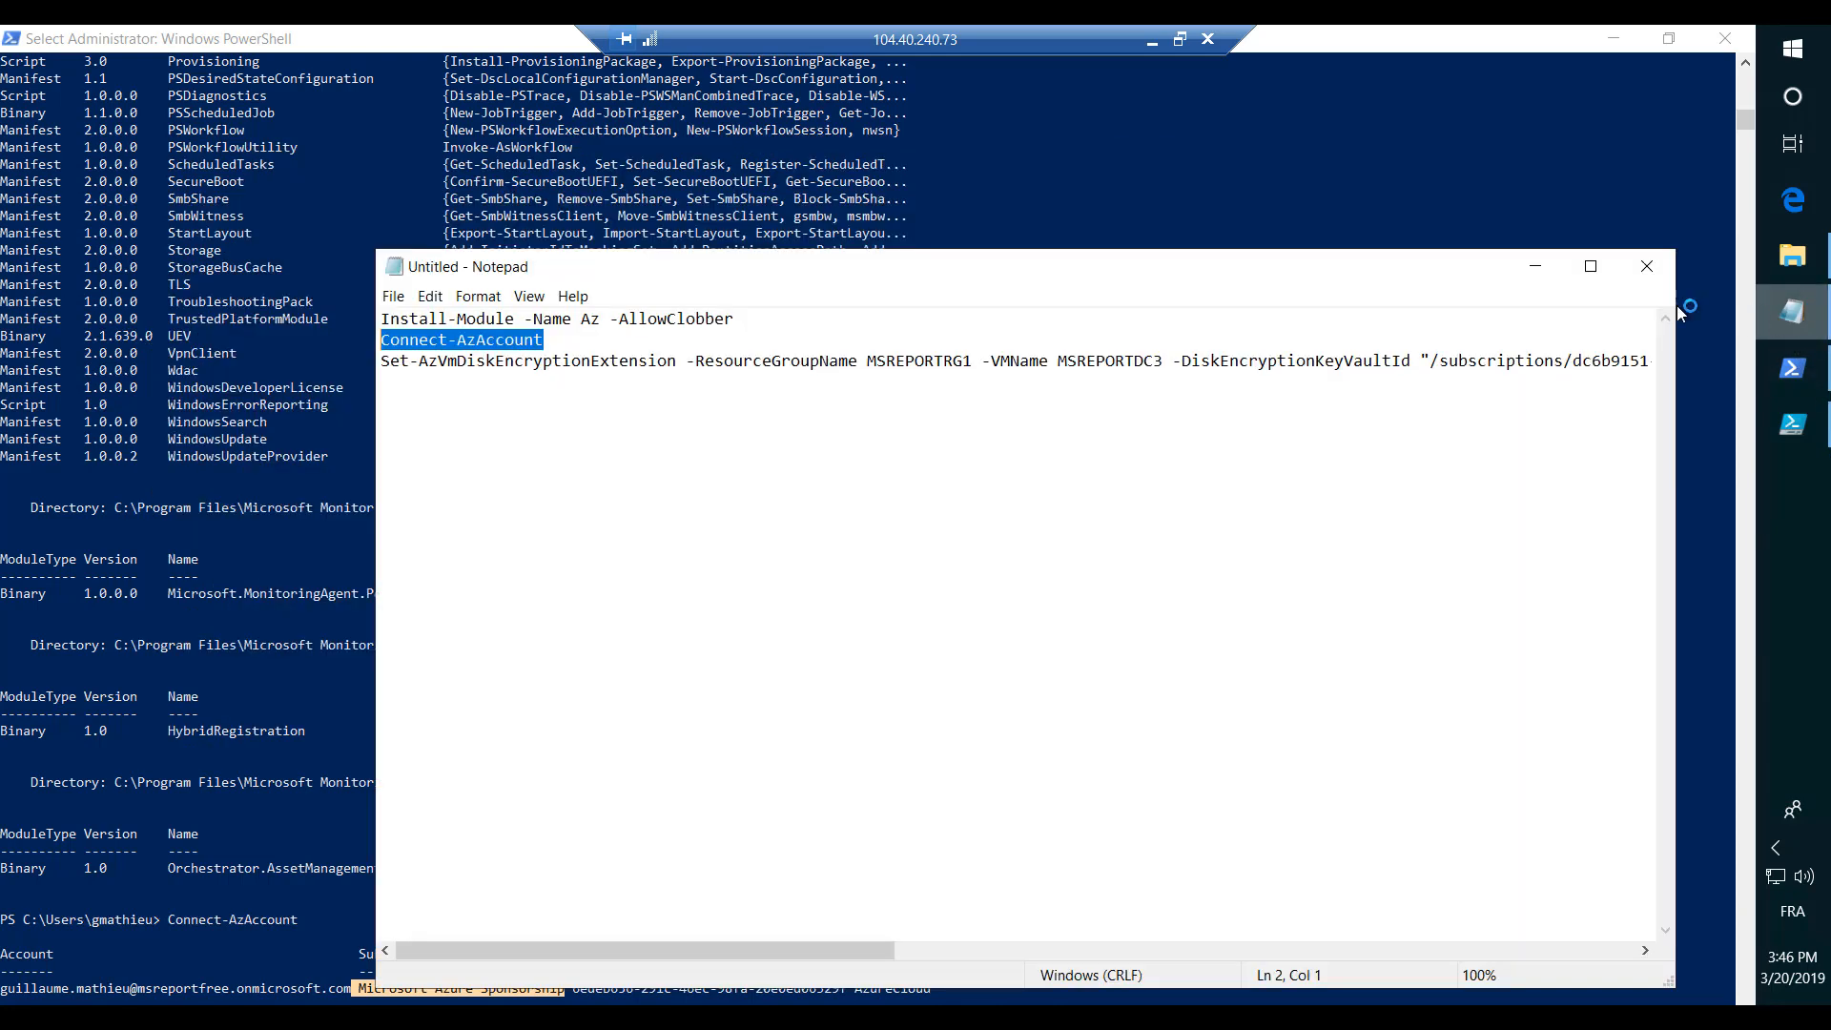
click(380, 362)
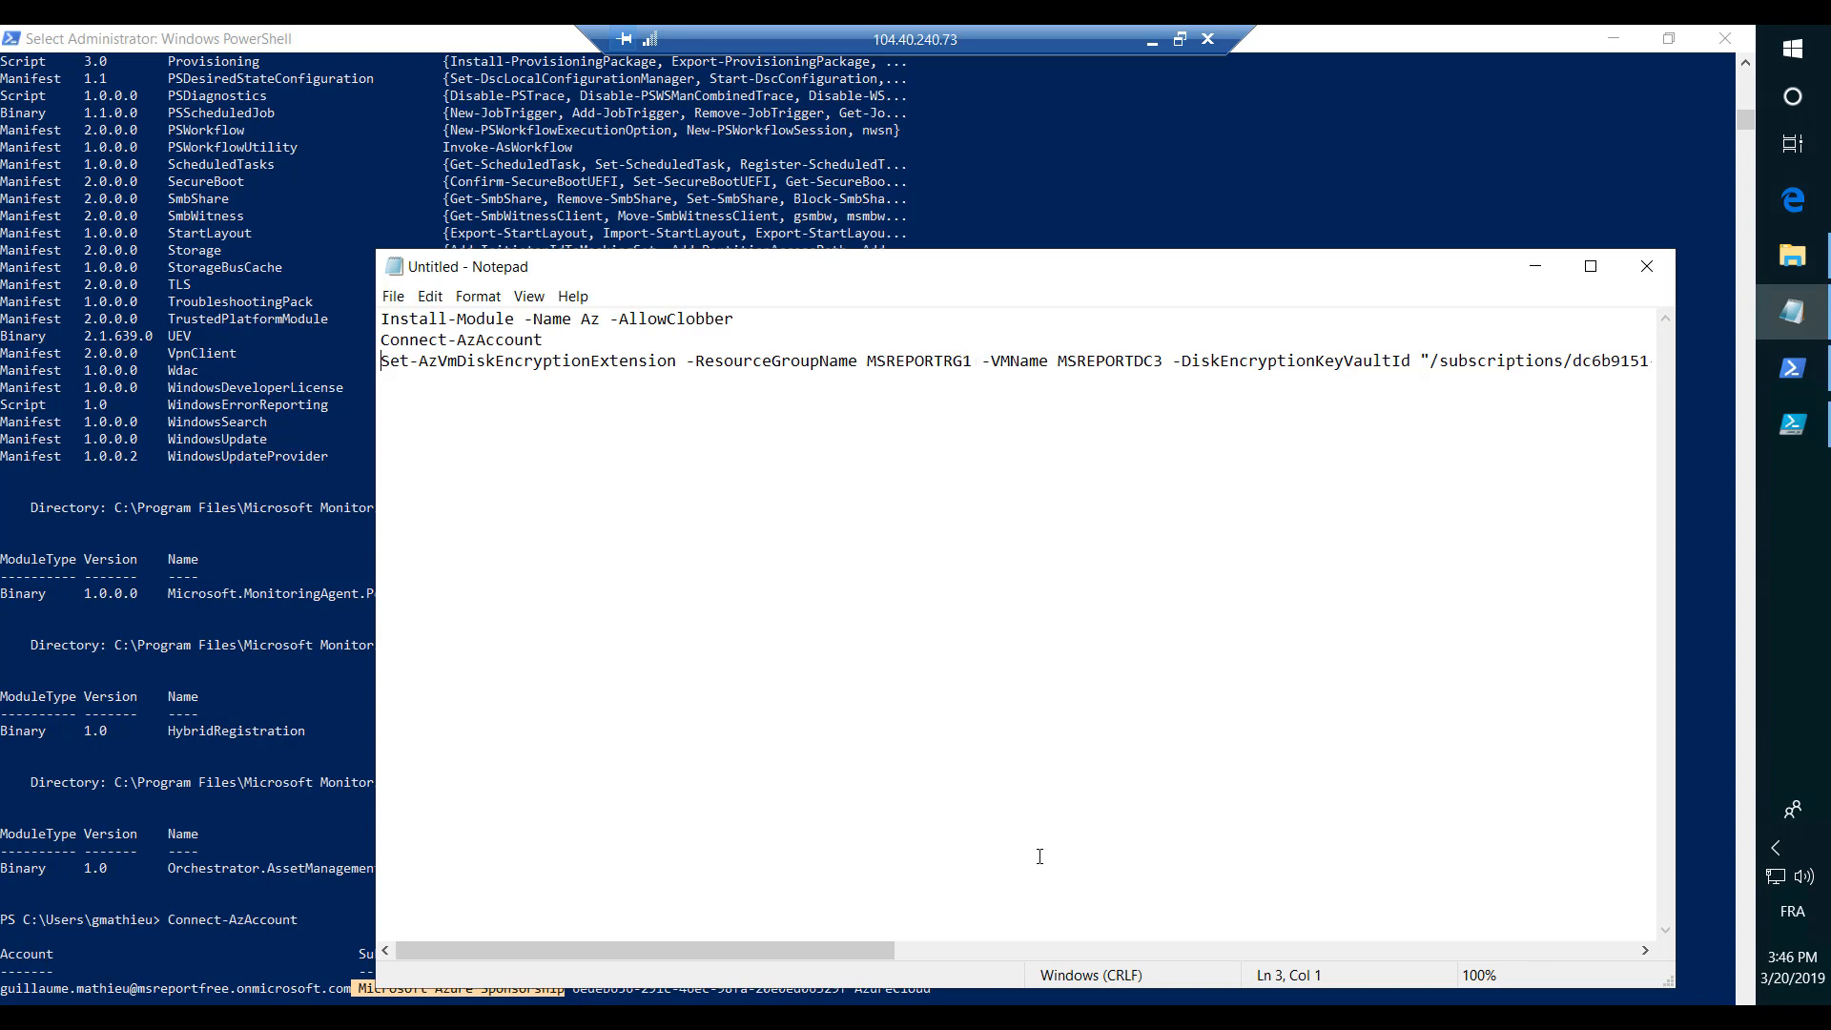
drag(824, 958, 1064, 948)
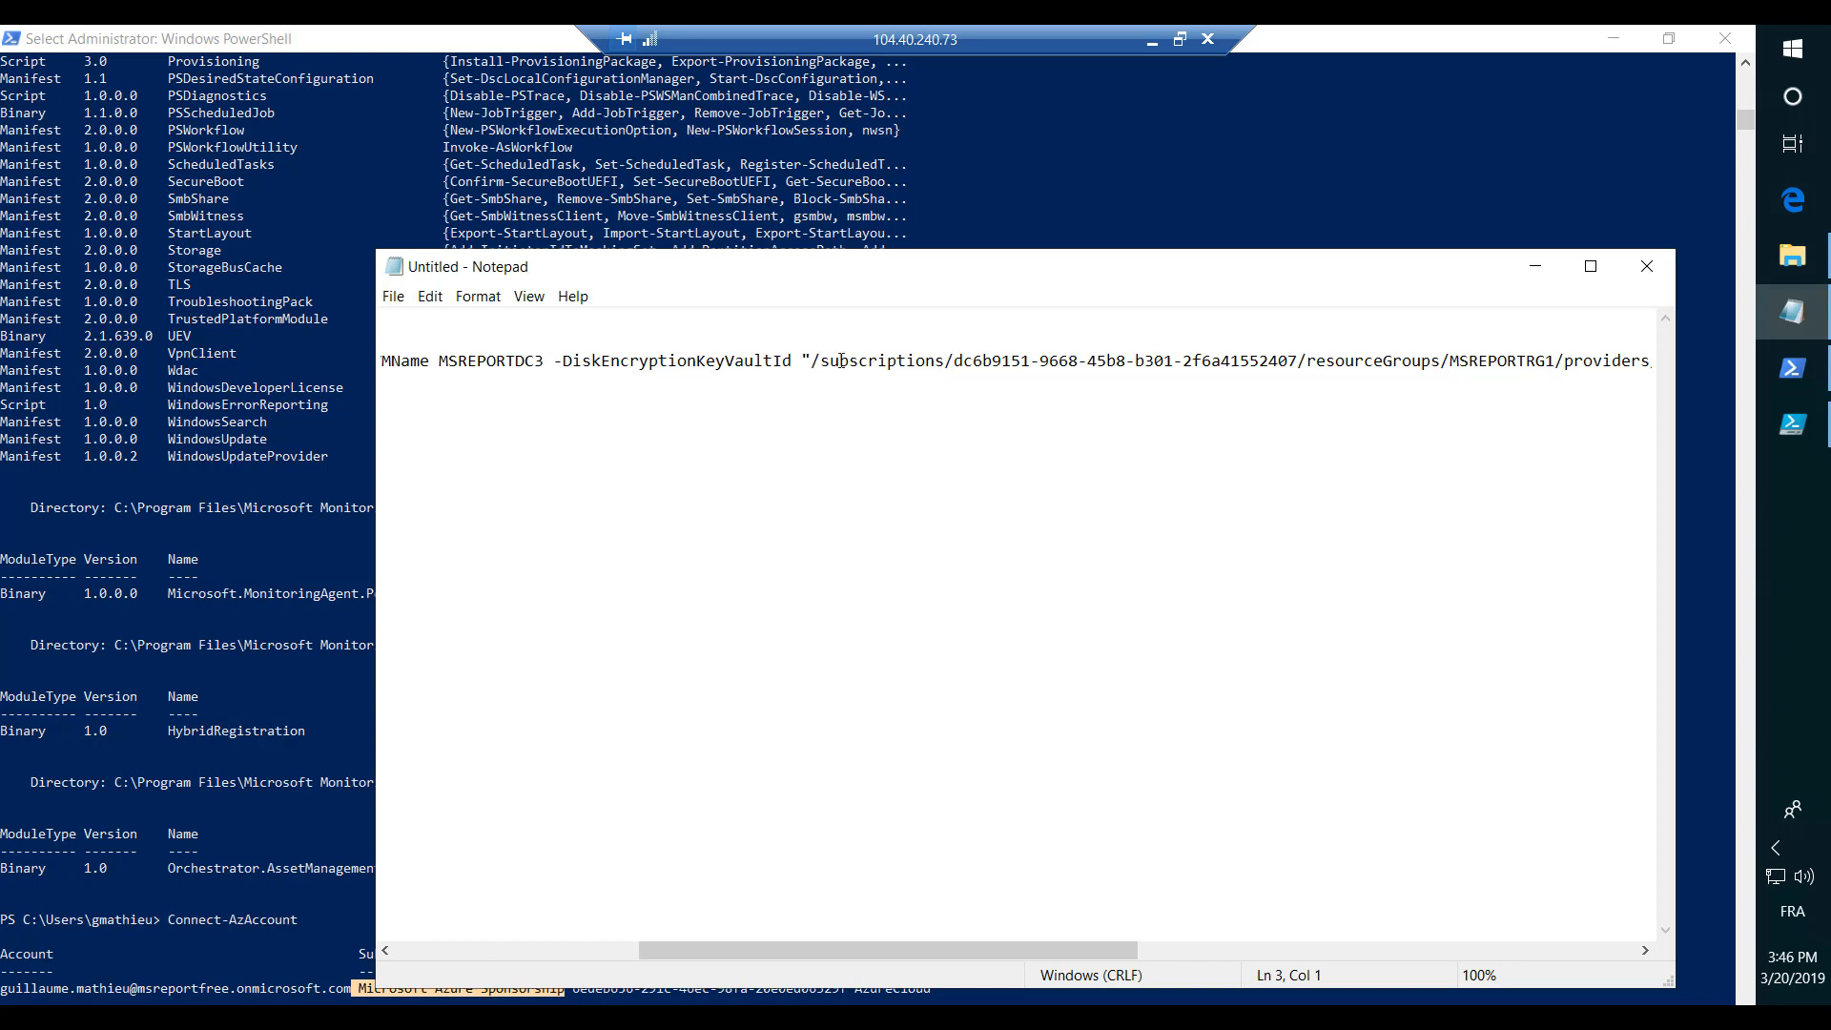
drag(812, 363, 1071, 596)
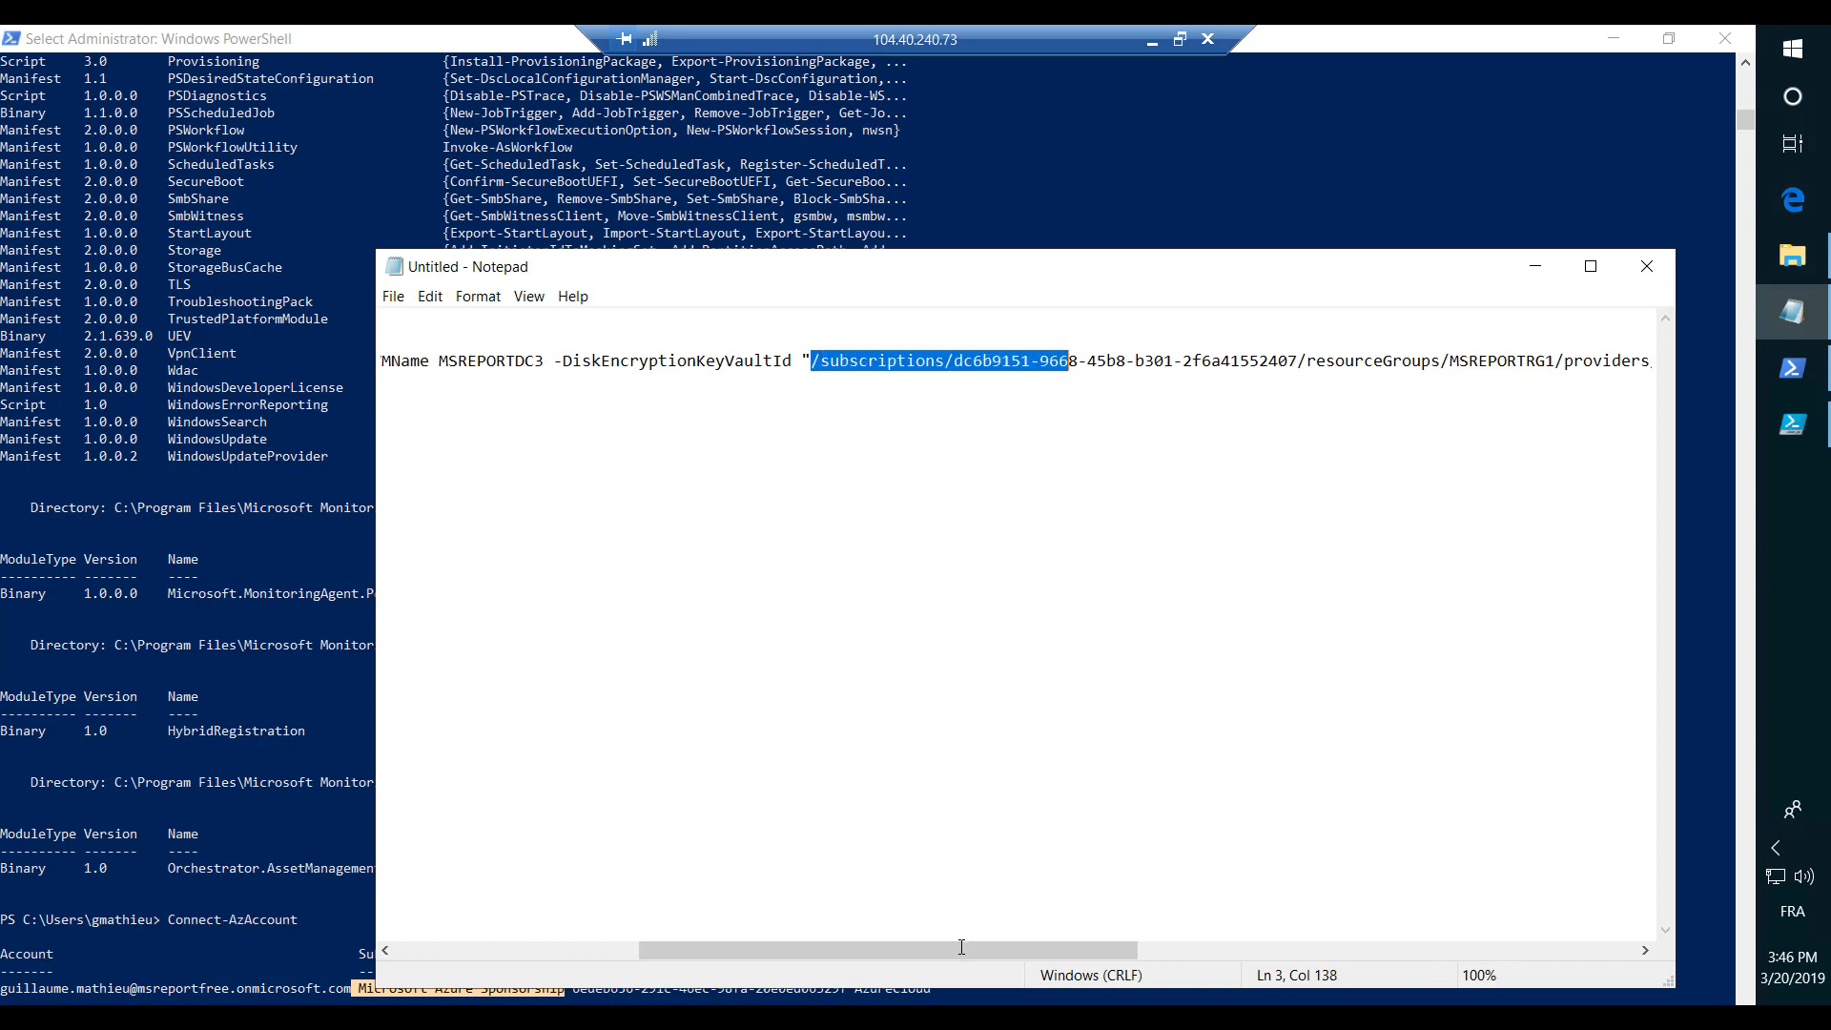
drag(978, 950, 1376, 891)
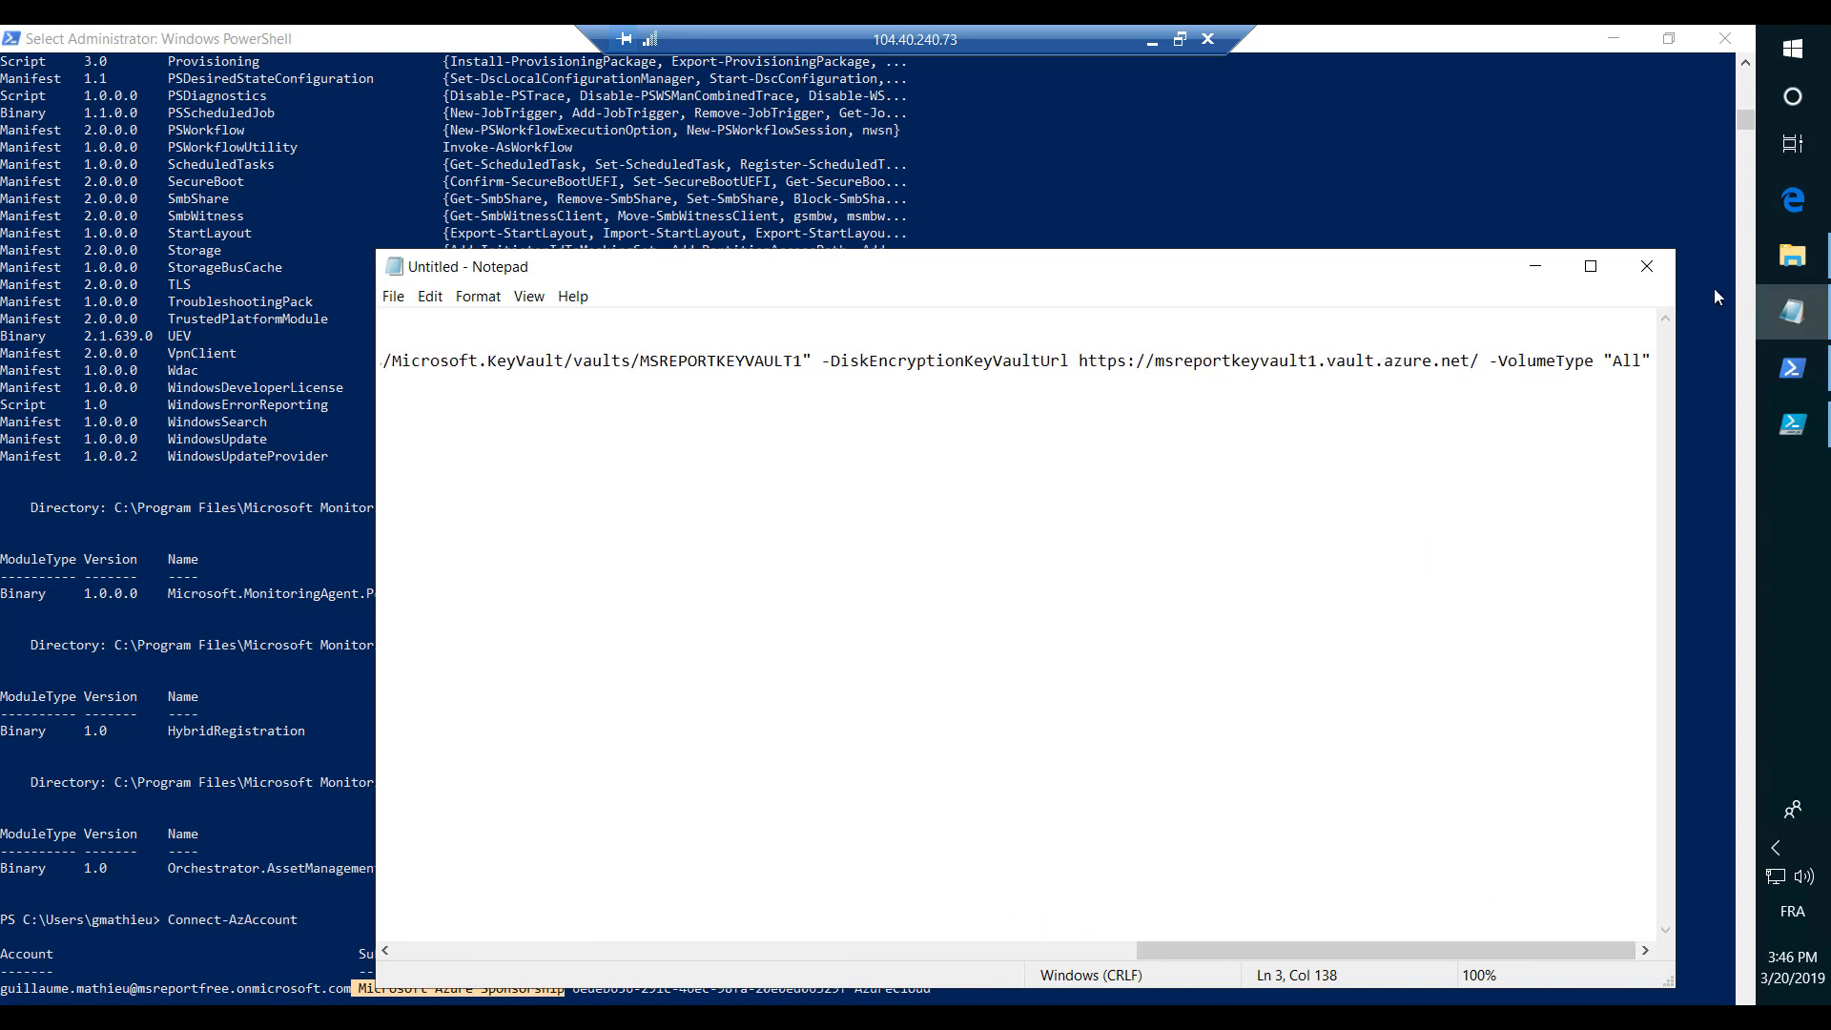
drag(1652, 362, 1487, 365)
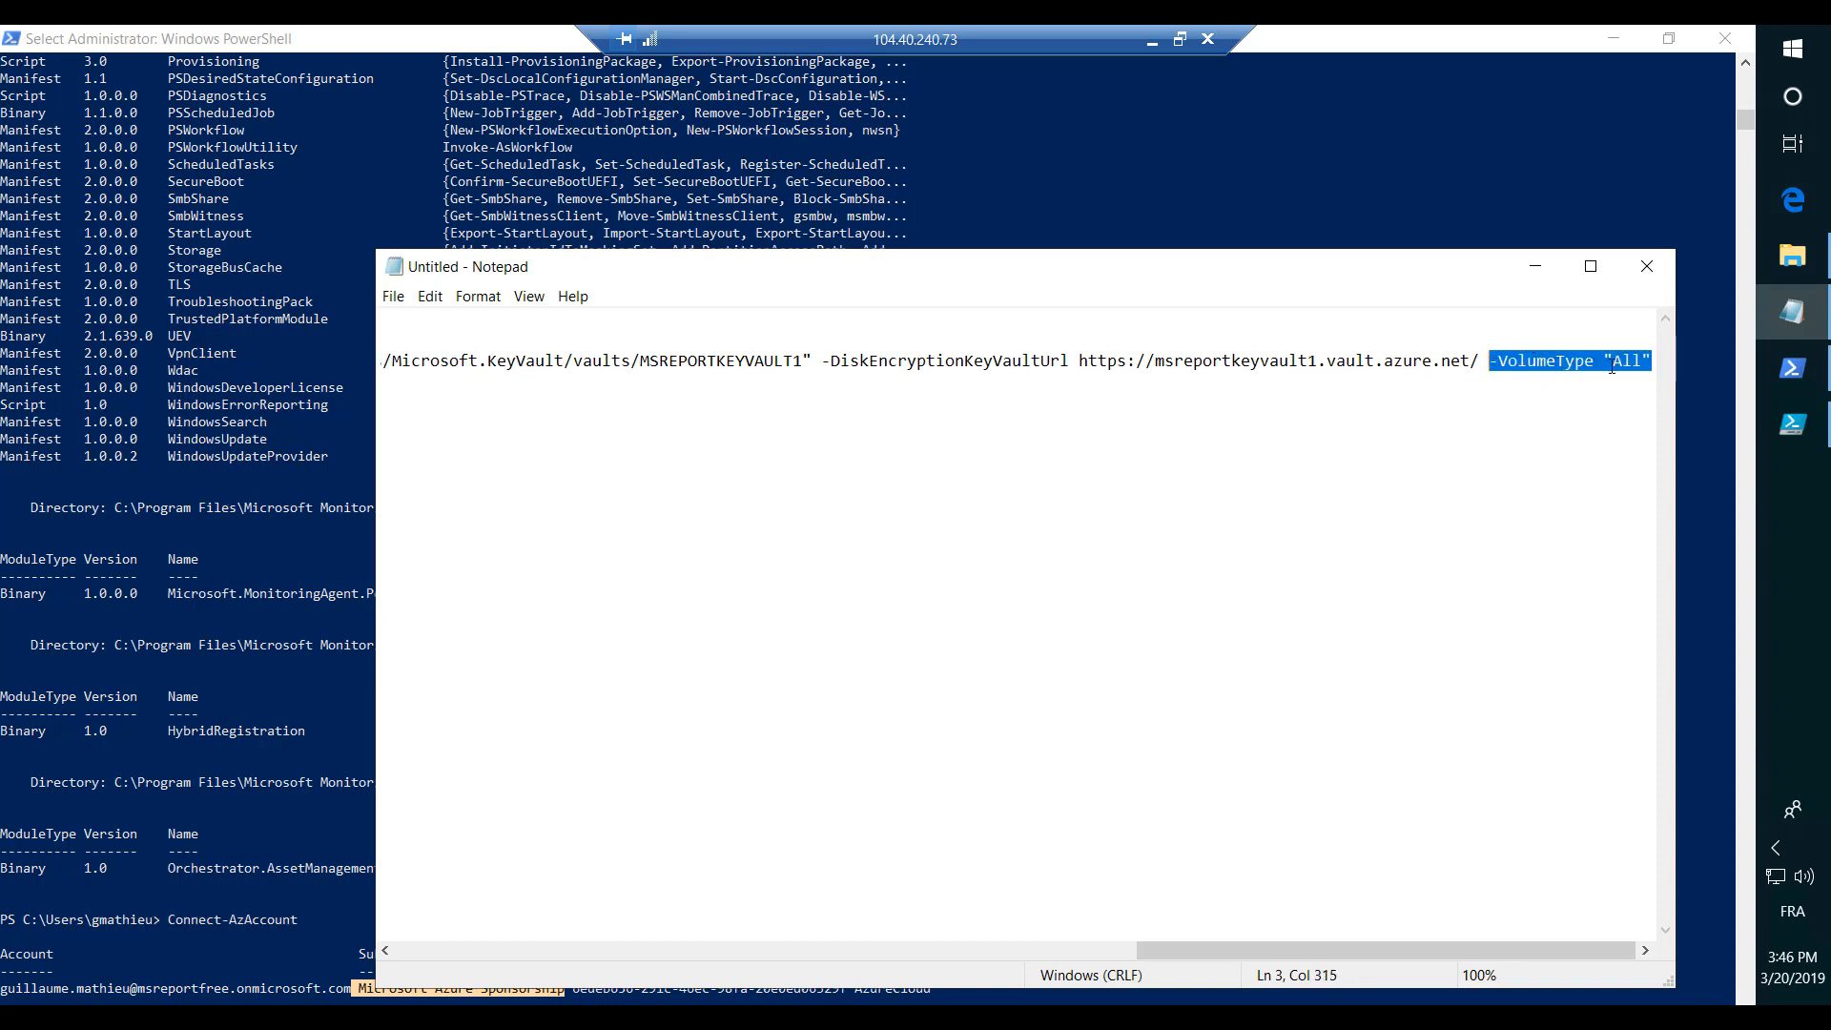
key(Up)
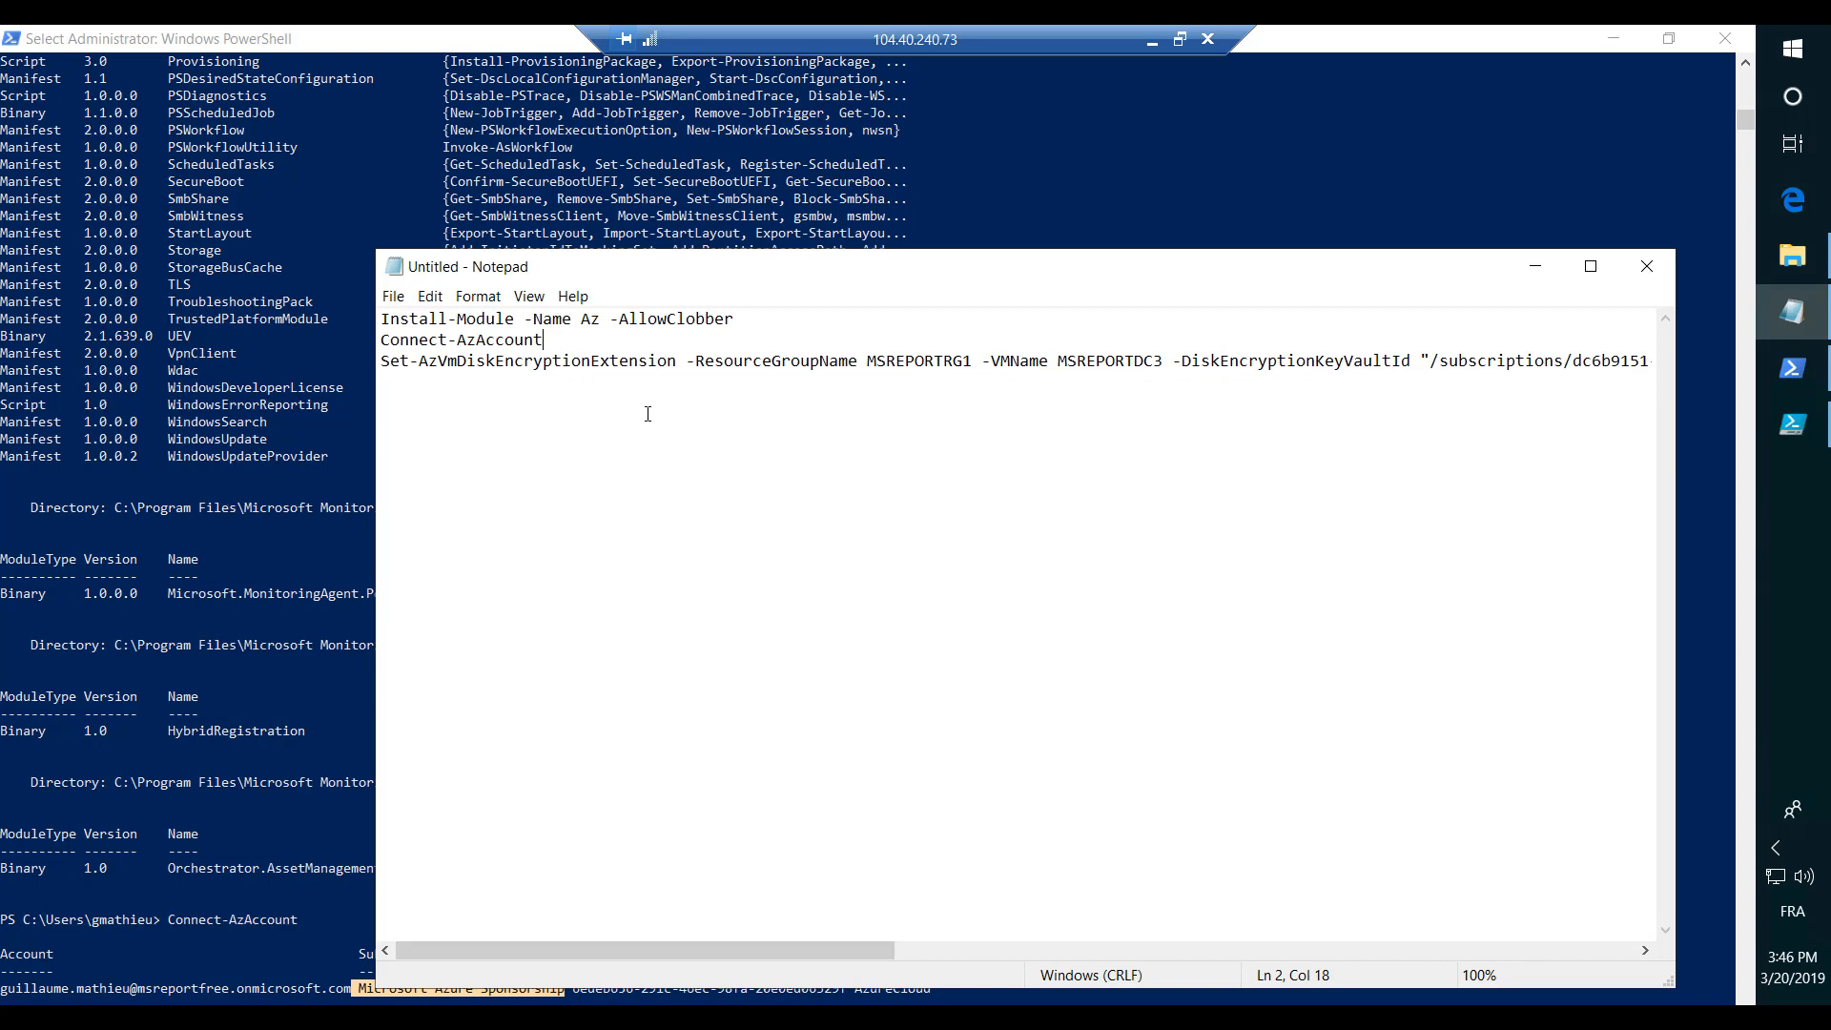
- Copy the complete Set-AzVmDiskEncryptionExtension line from Notepad and clear the text selection in the PowerShell window
click(471, 385)
key(shift+Up)
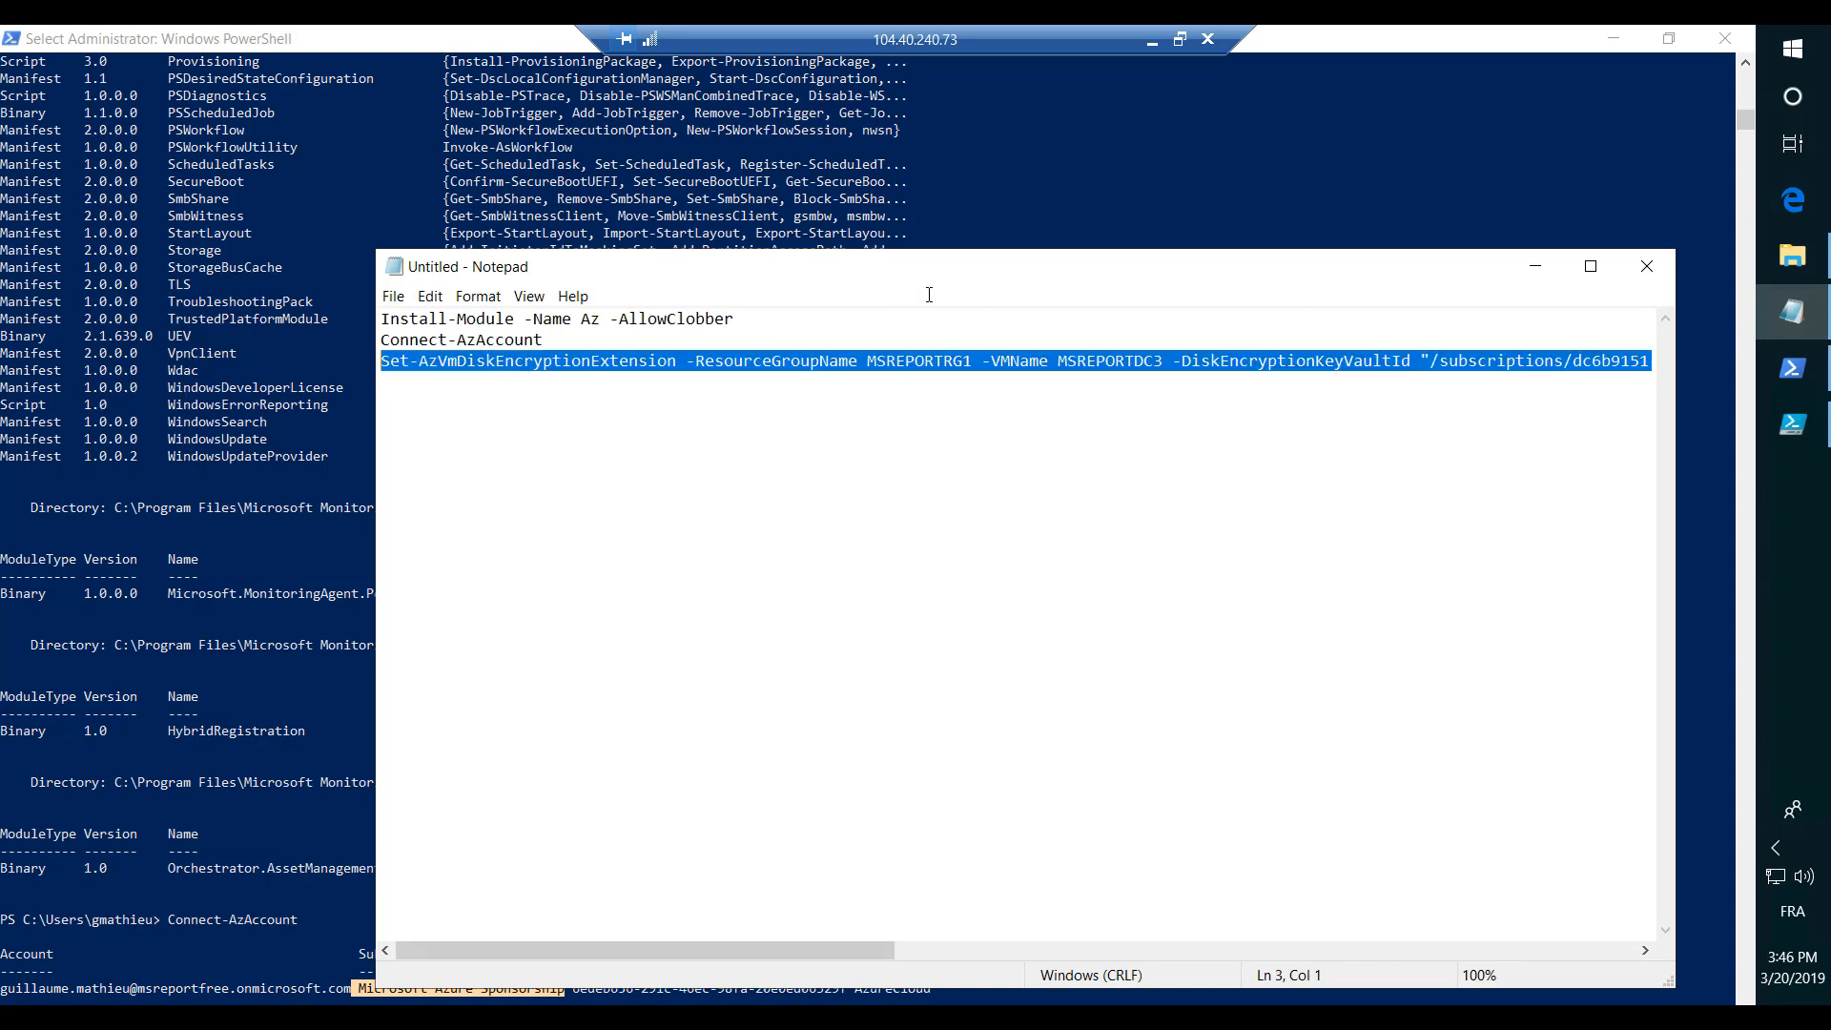
click(1532, 273)
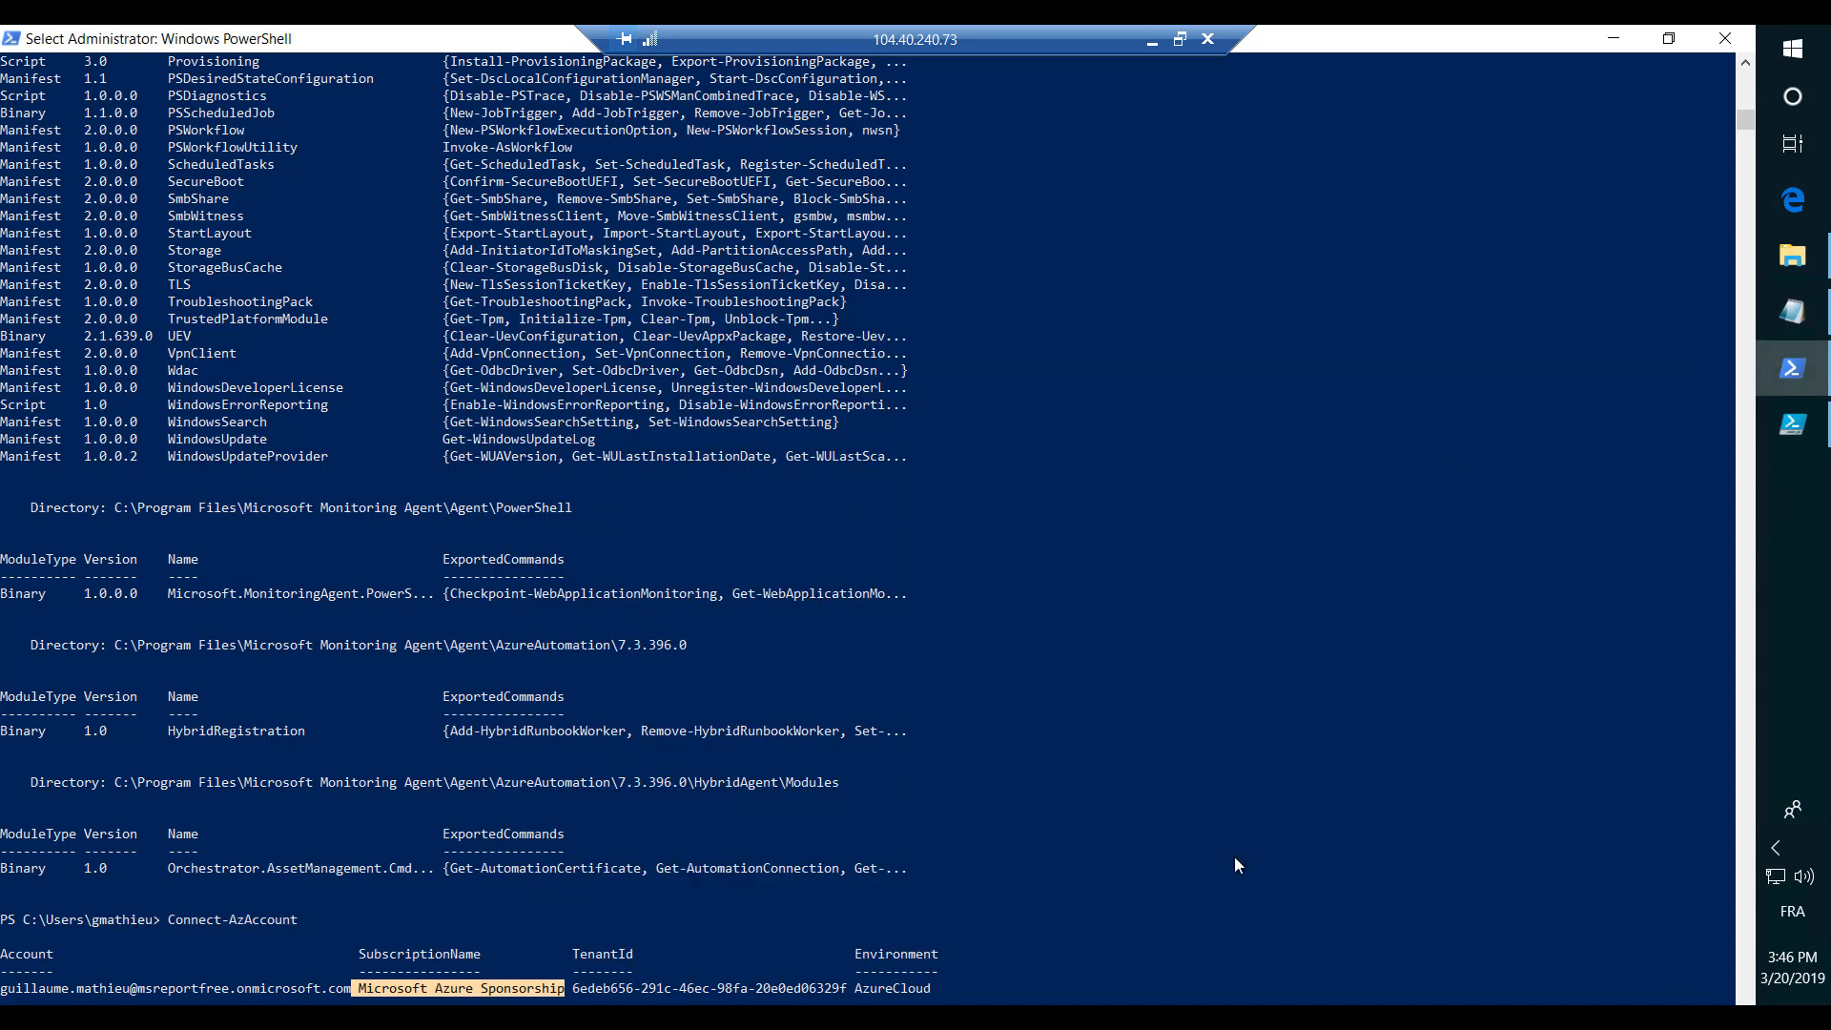
key(Escape)
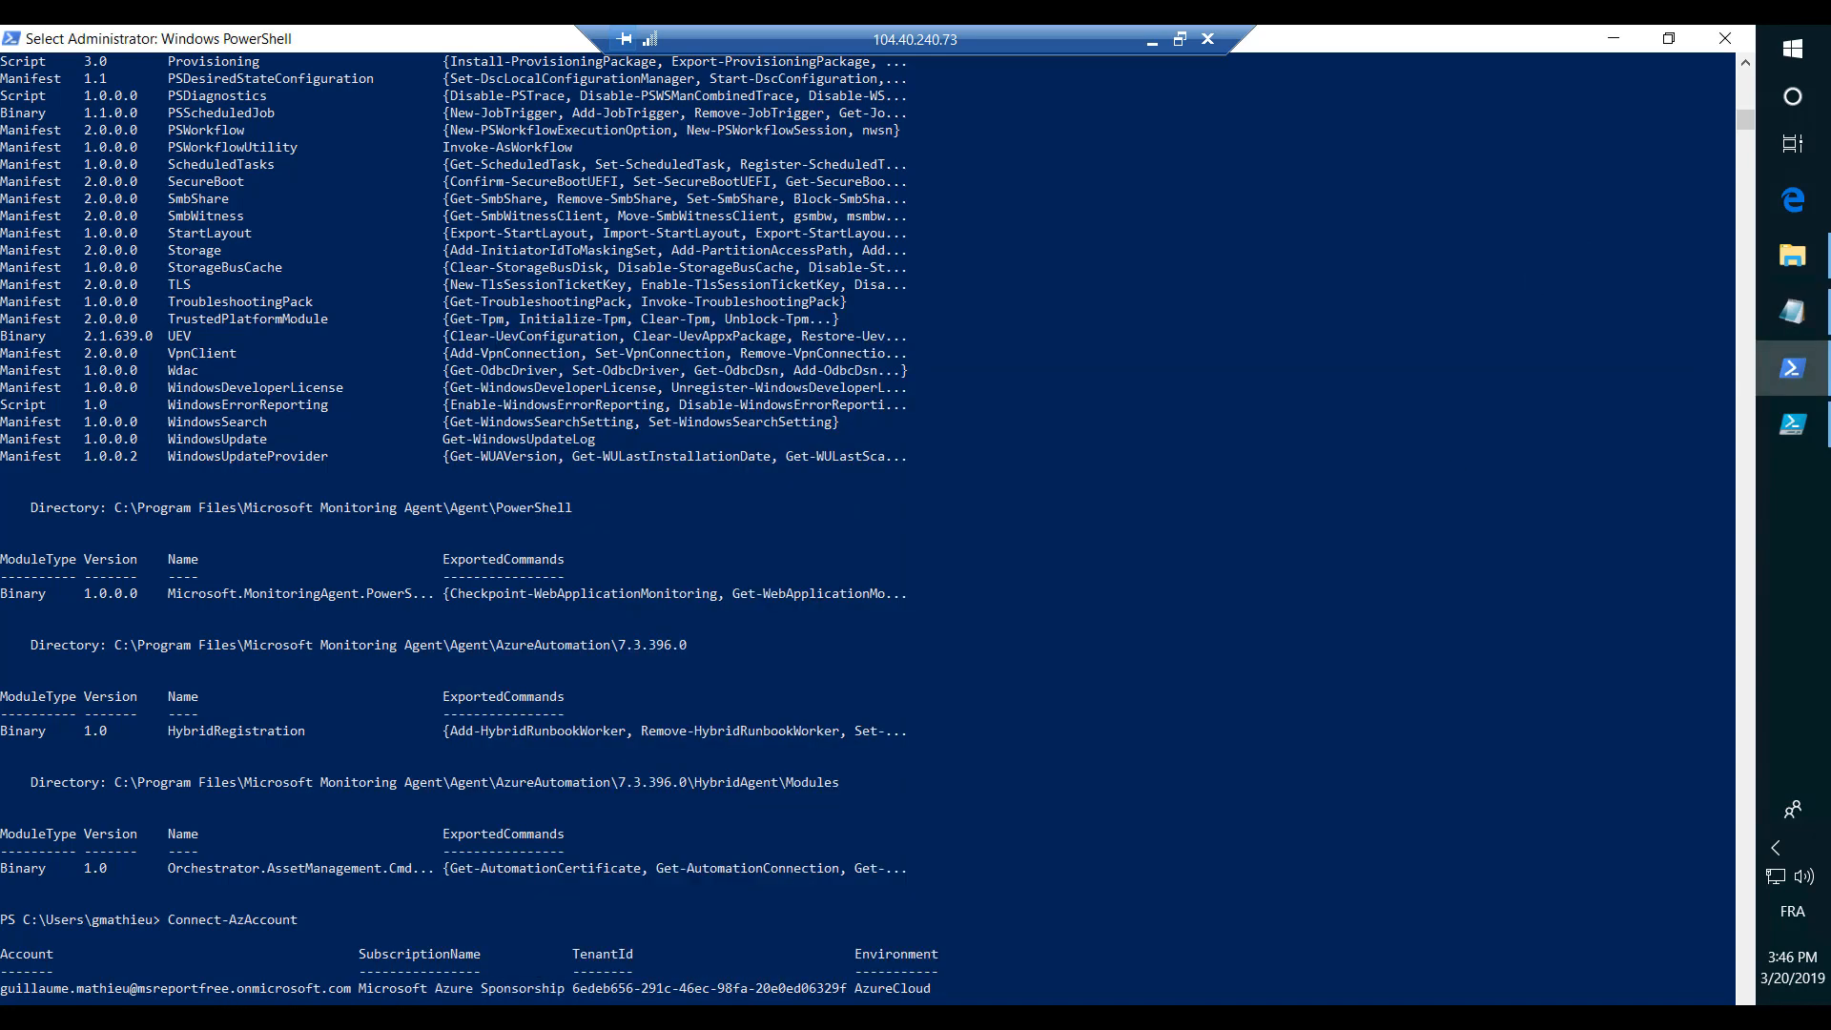
click(1793, 311)
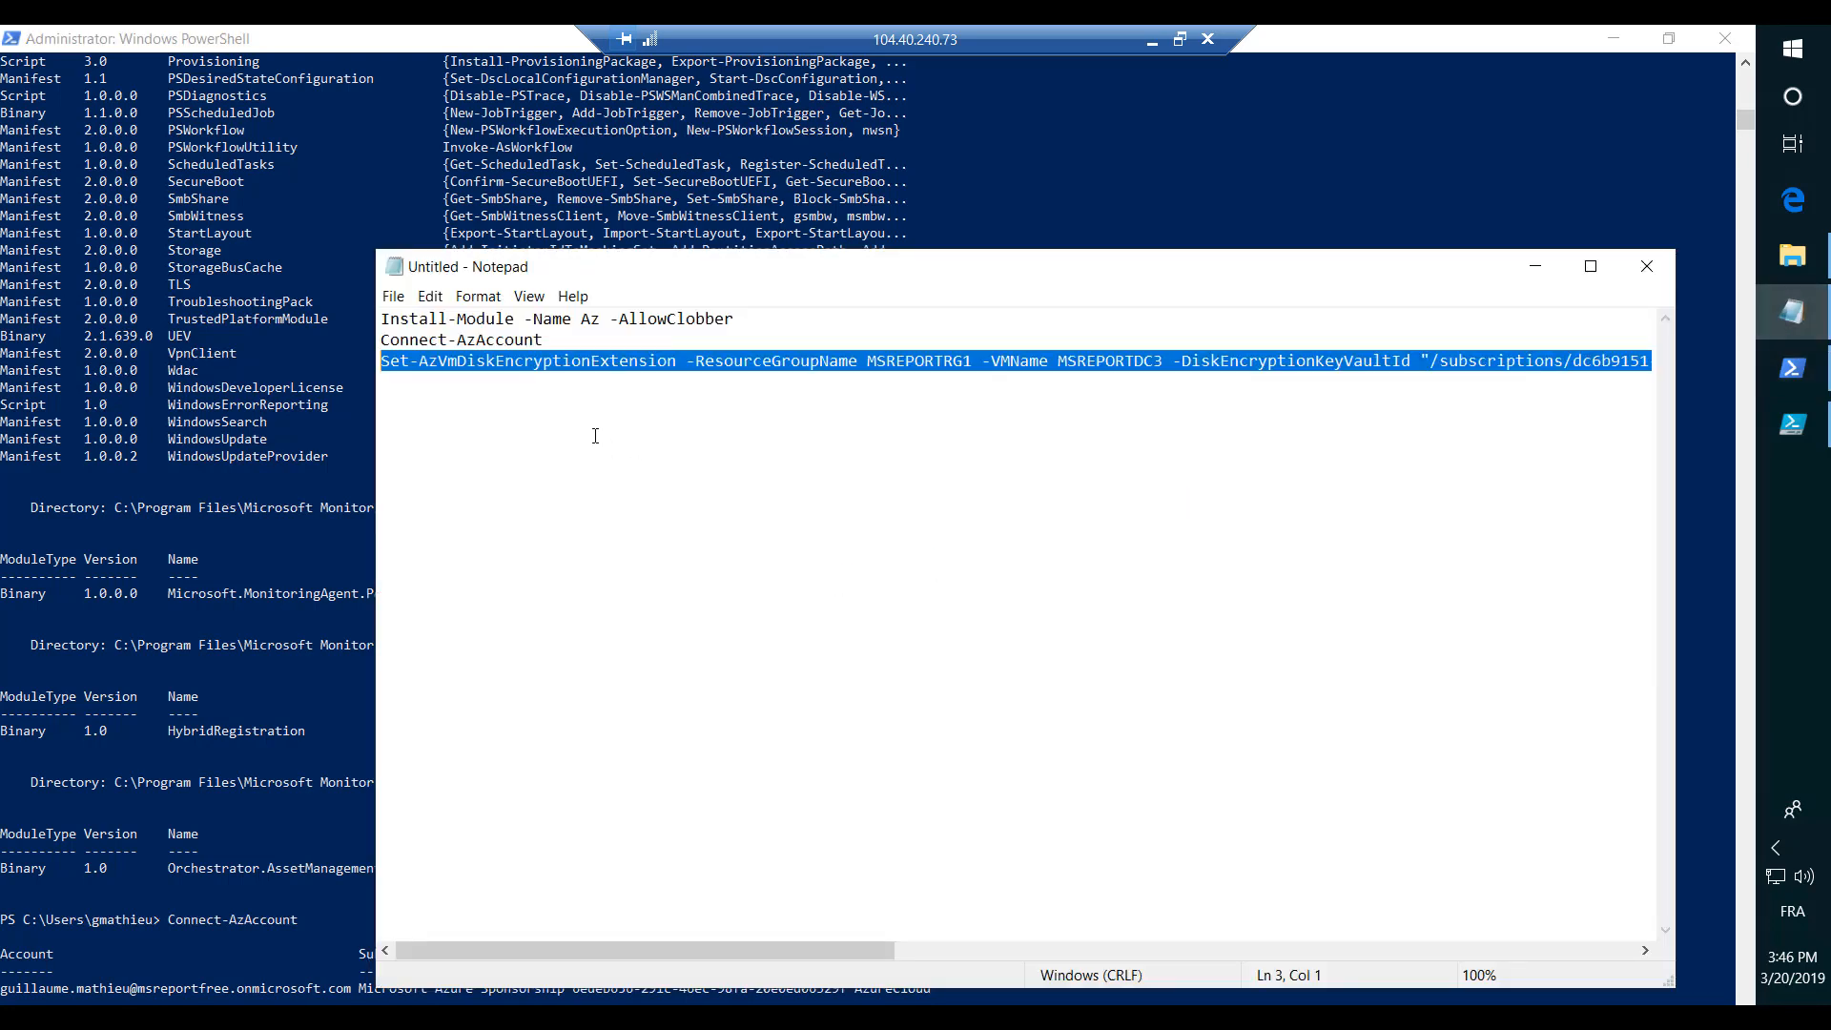
right_click(557, 359)
click(601, 436)
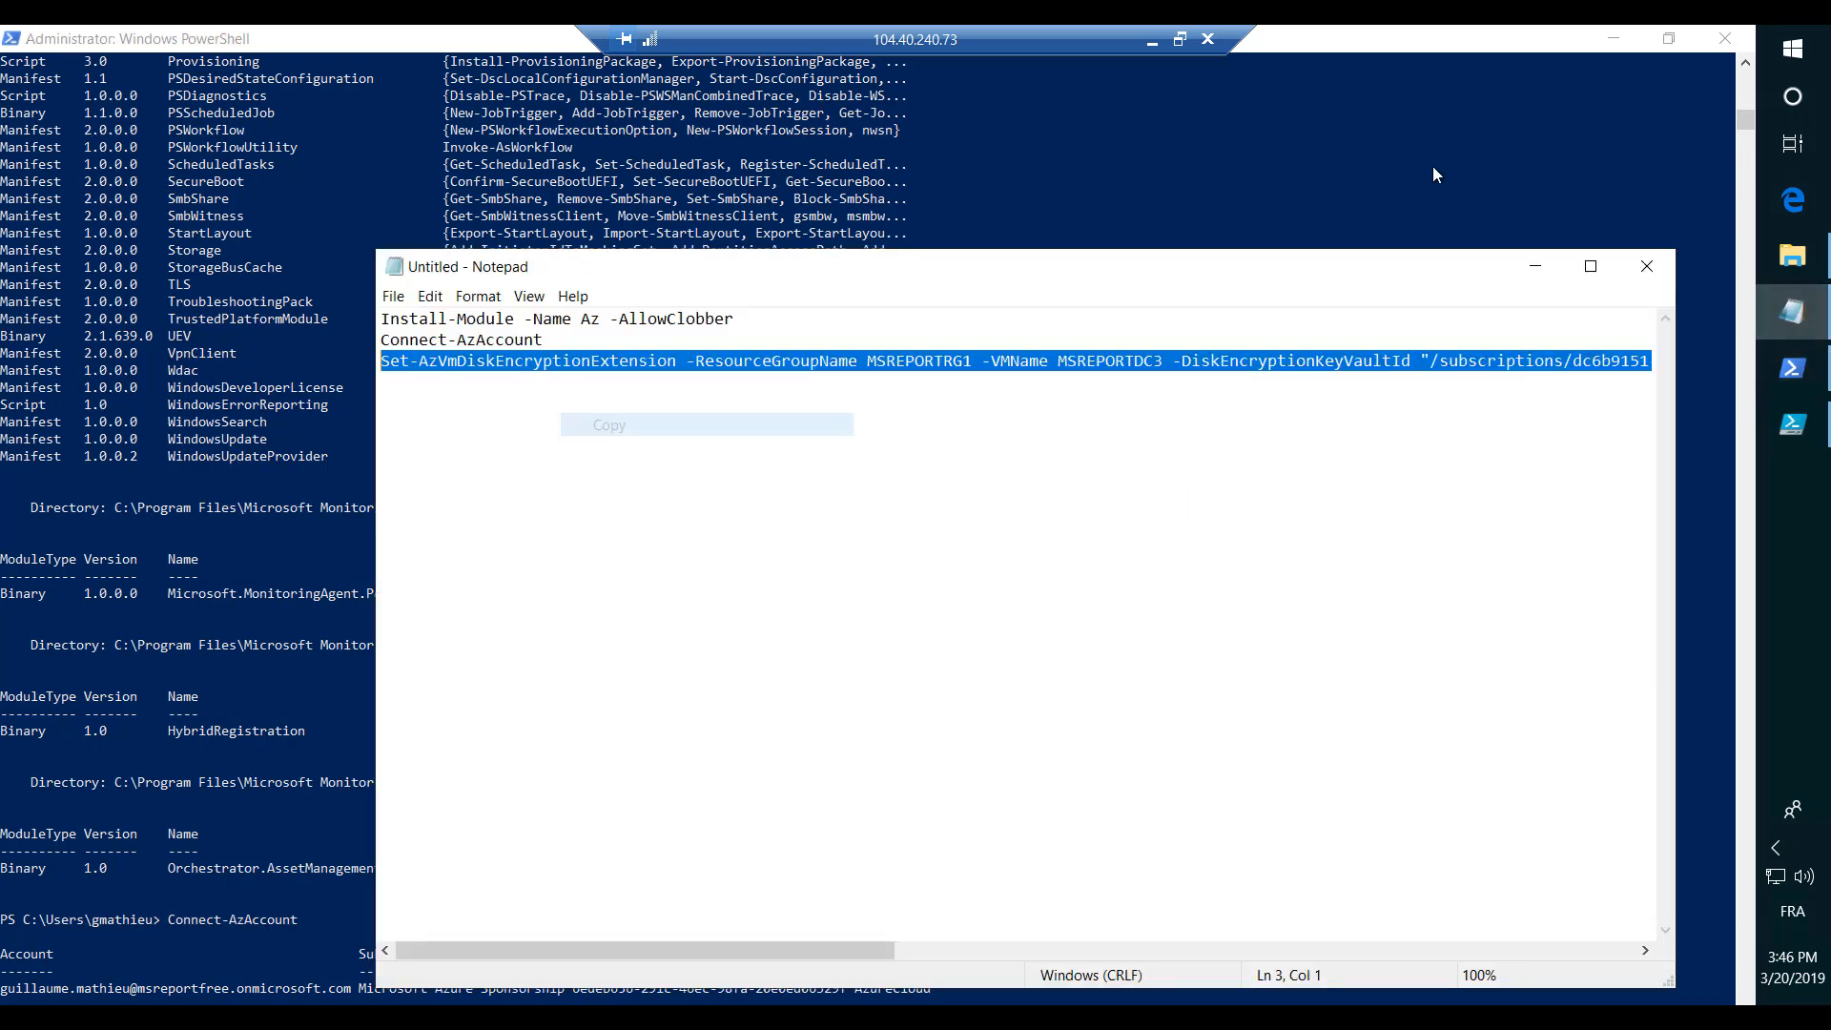
- Run the copied Set-AzVmDiskEncryptionExtension command in PowerShell to encrypt all volumes of MSREPORTDC3 with MSREPORTKEYVAULT1
click(1534, 268)
key(ctrl+v)
key(Return)
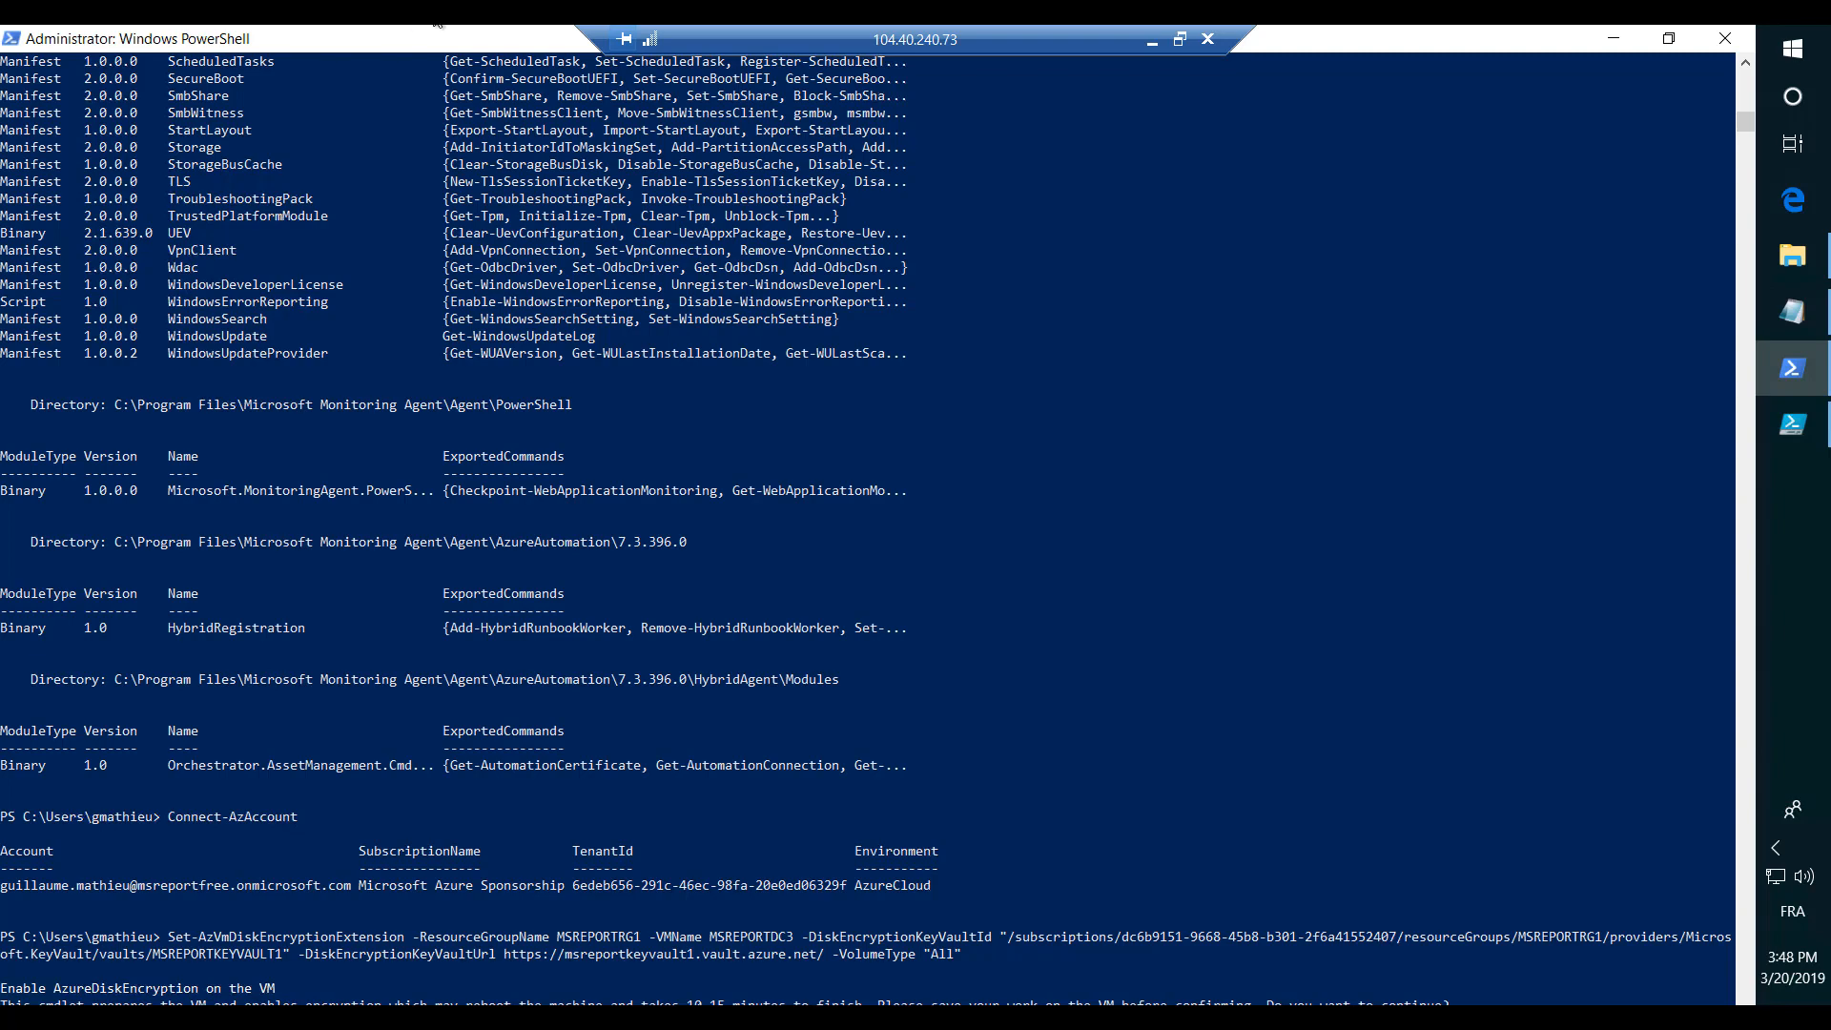
- Minimize PowerShell, PowerShell ISE and the remote session to bring up the Azure portal
click(1618, 37)
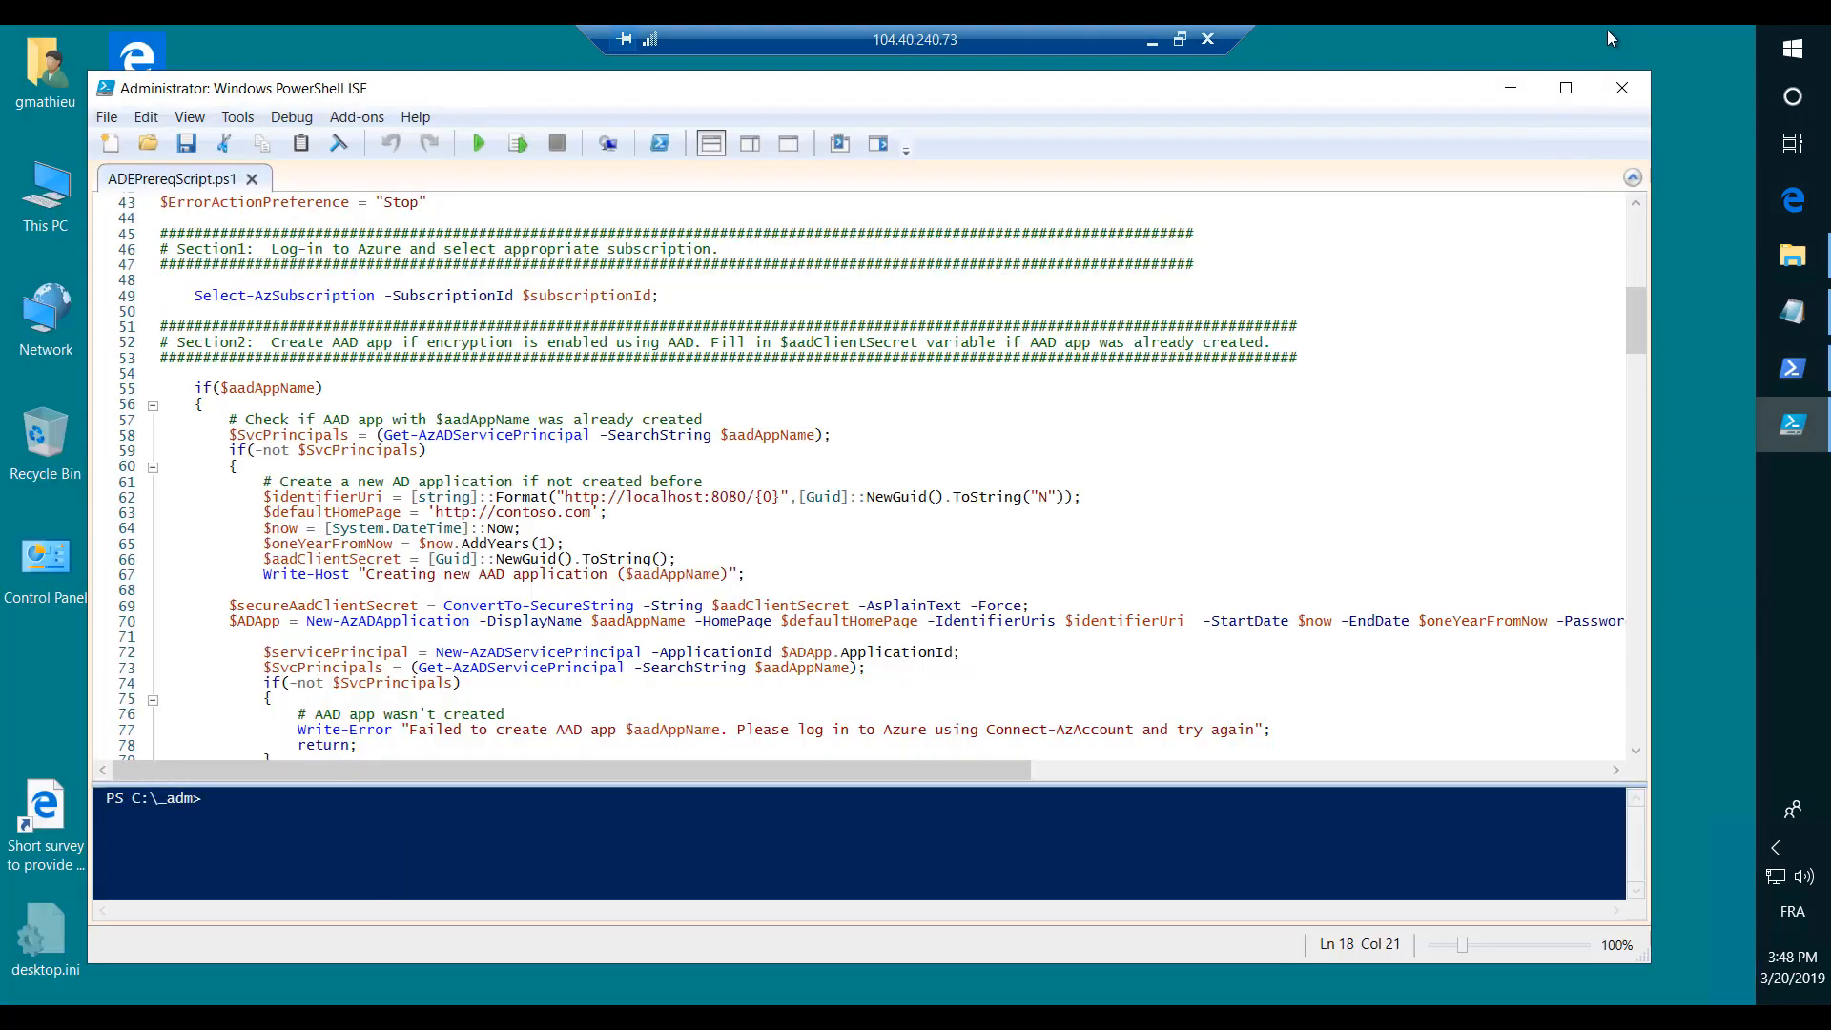
click(1515, 91)
click(1149, 40)
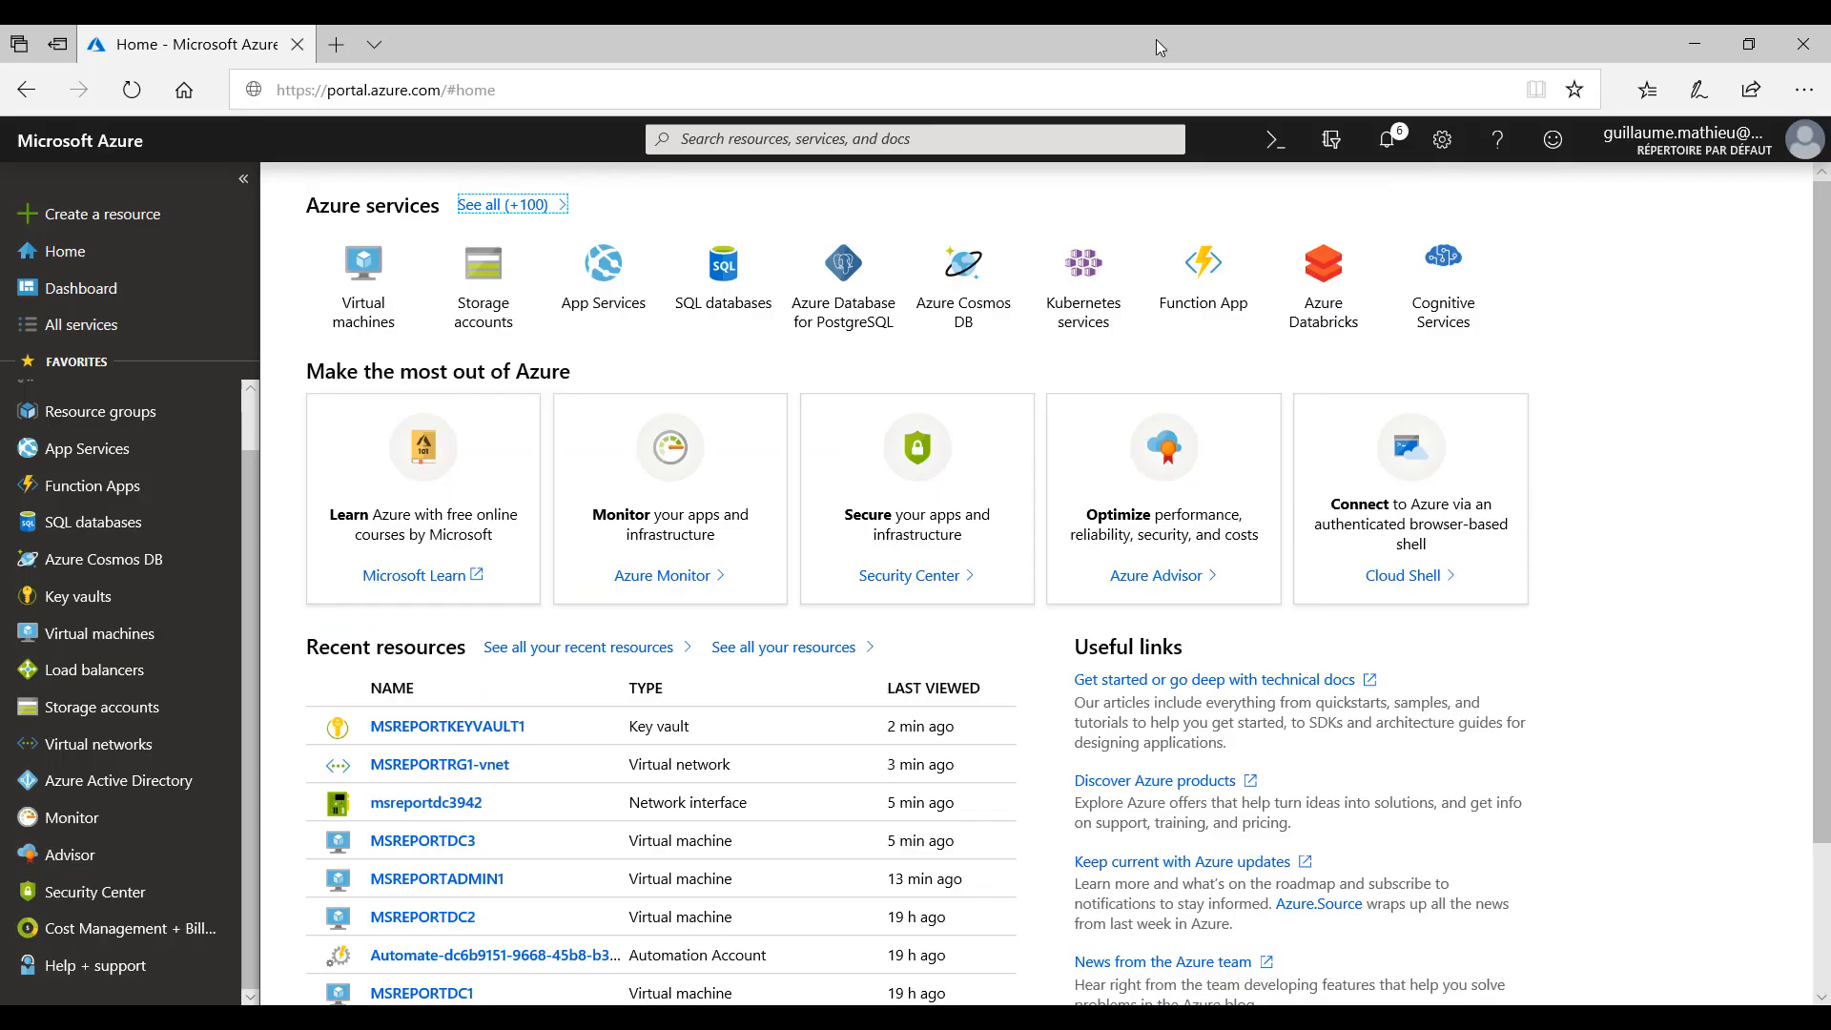
- In the 10.0.2.7 remote session, open BitLocker Drive Encryption from Control Panel and expand the details of New Volume (G:) and Temporary Storage (D:)
click(1564, 1018)
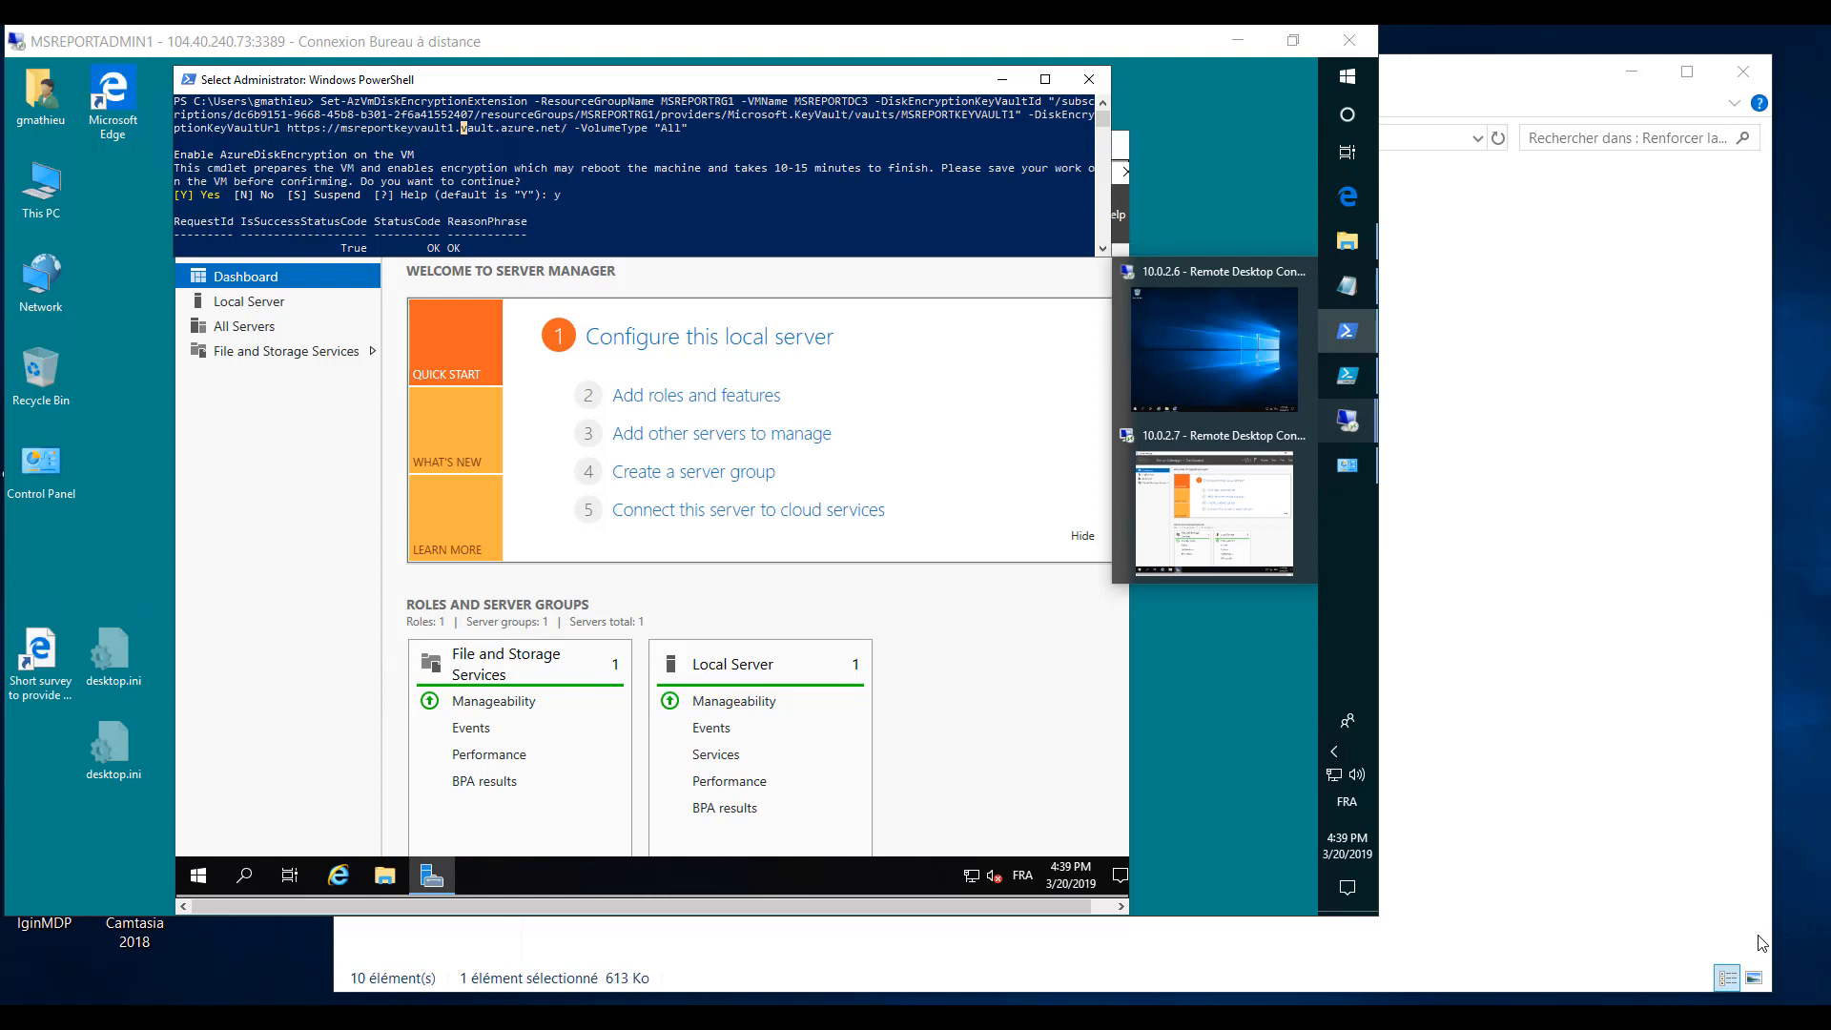
click(345, 612)
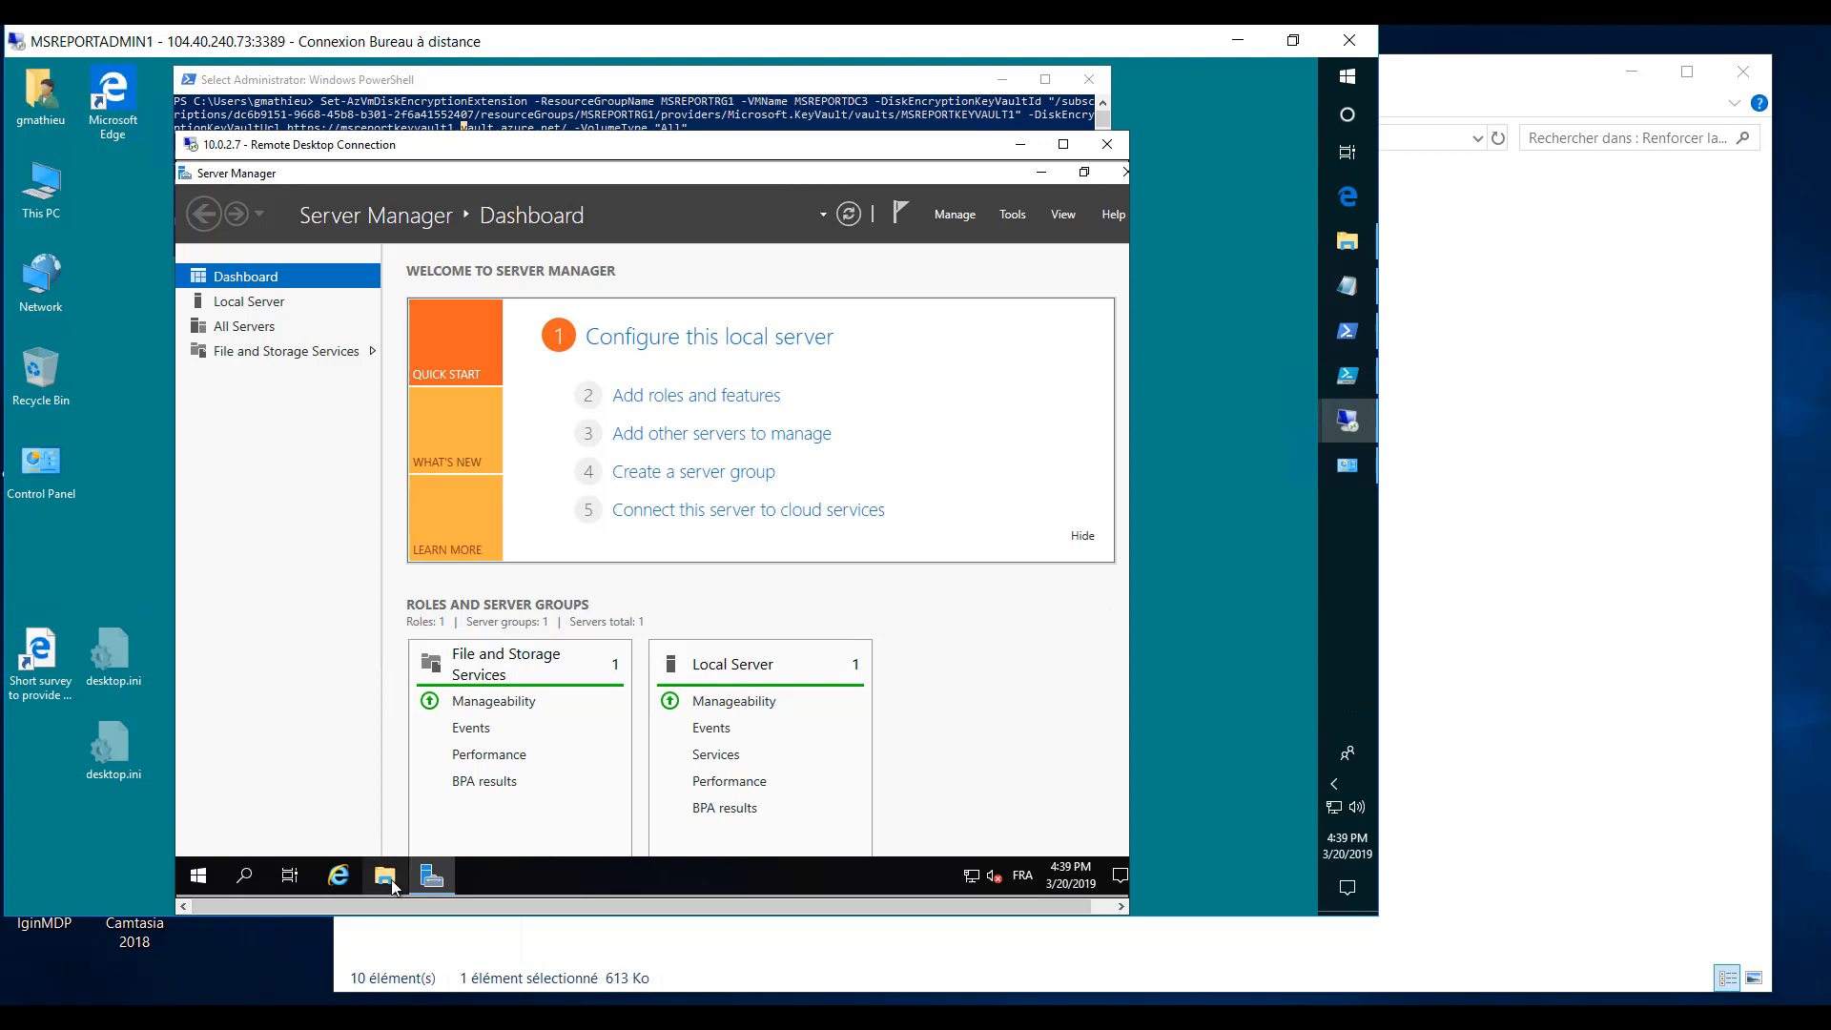
click(202, 891)
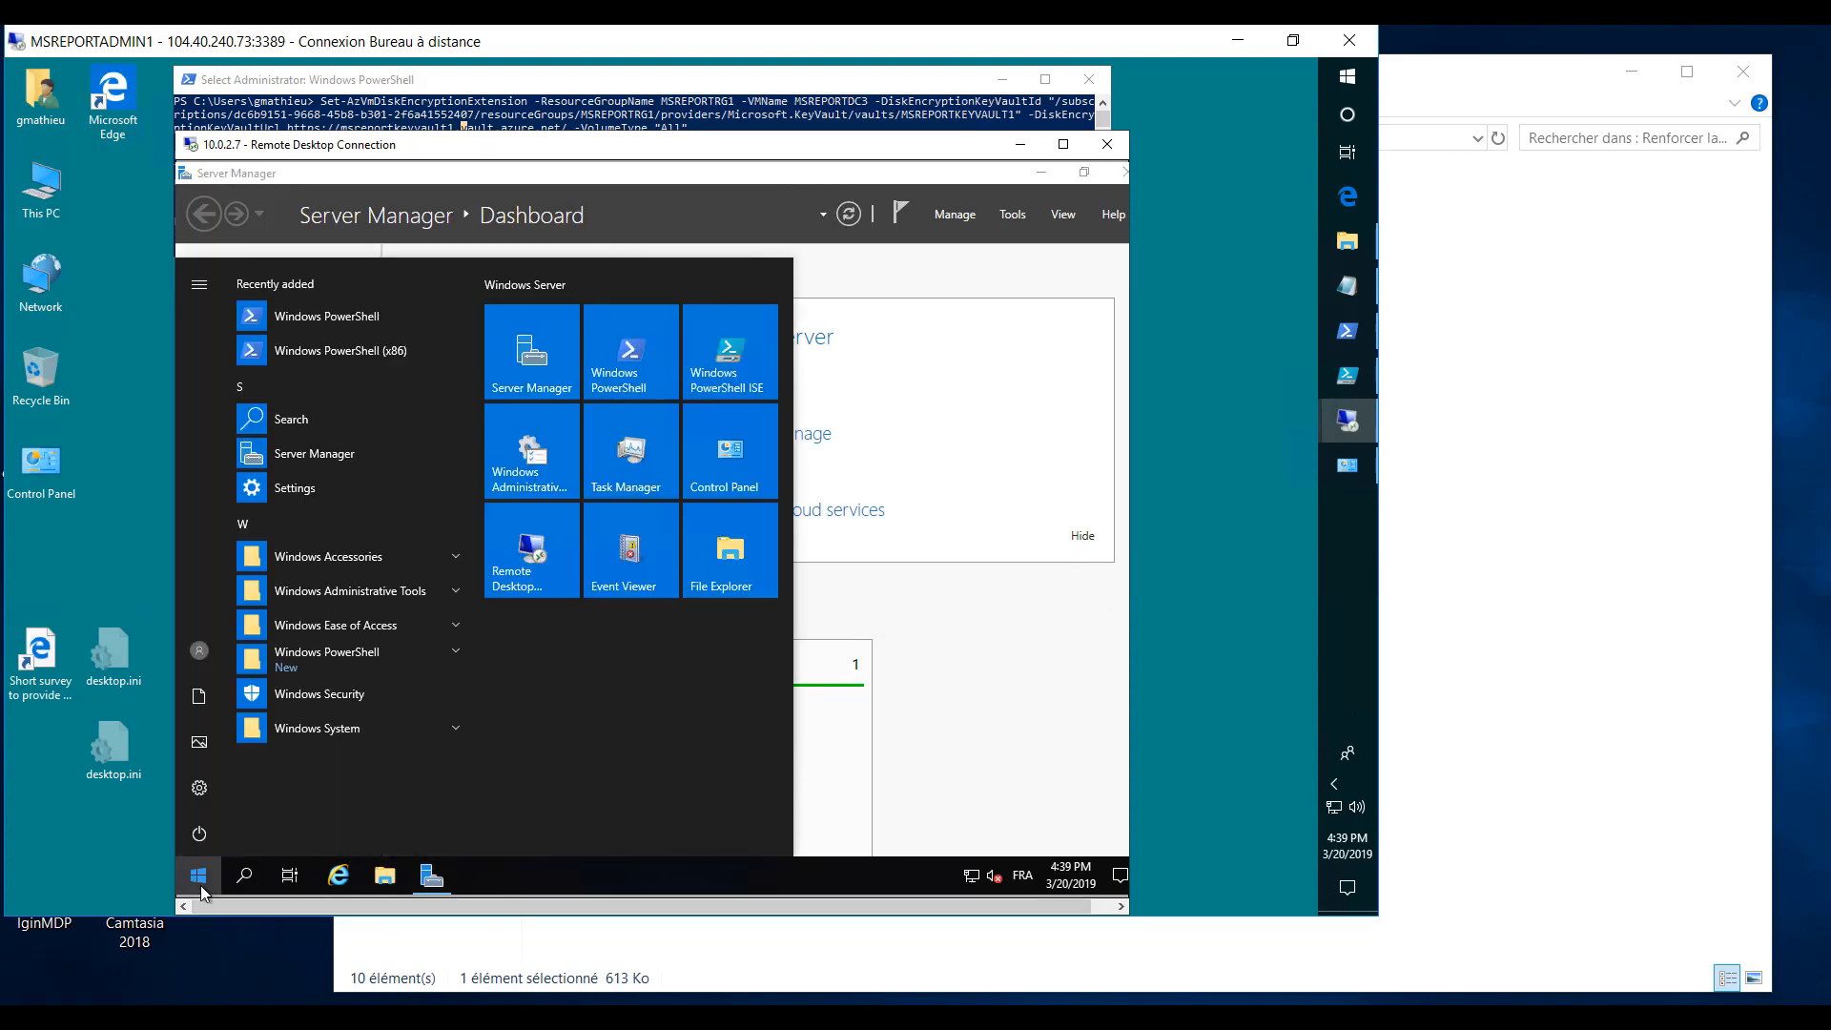
text(control)
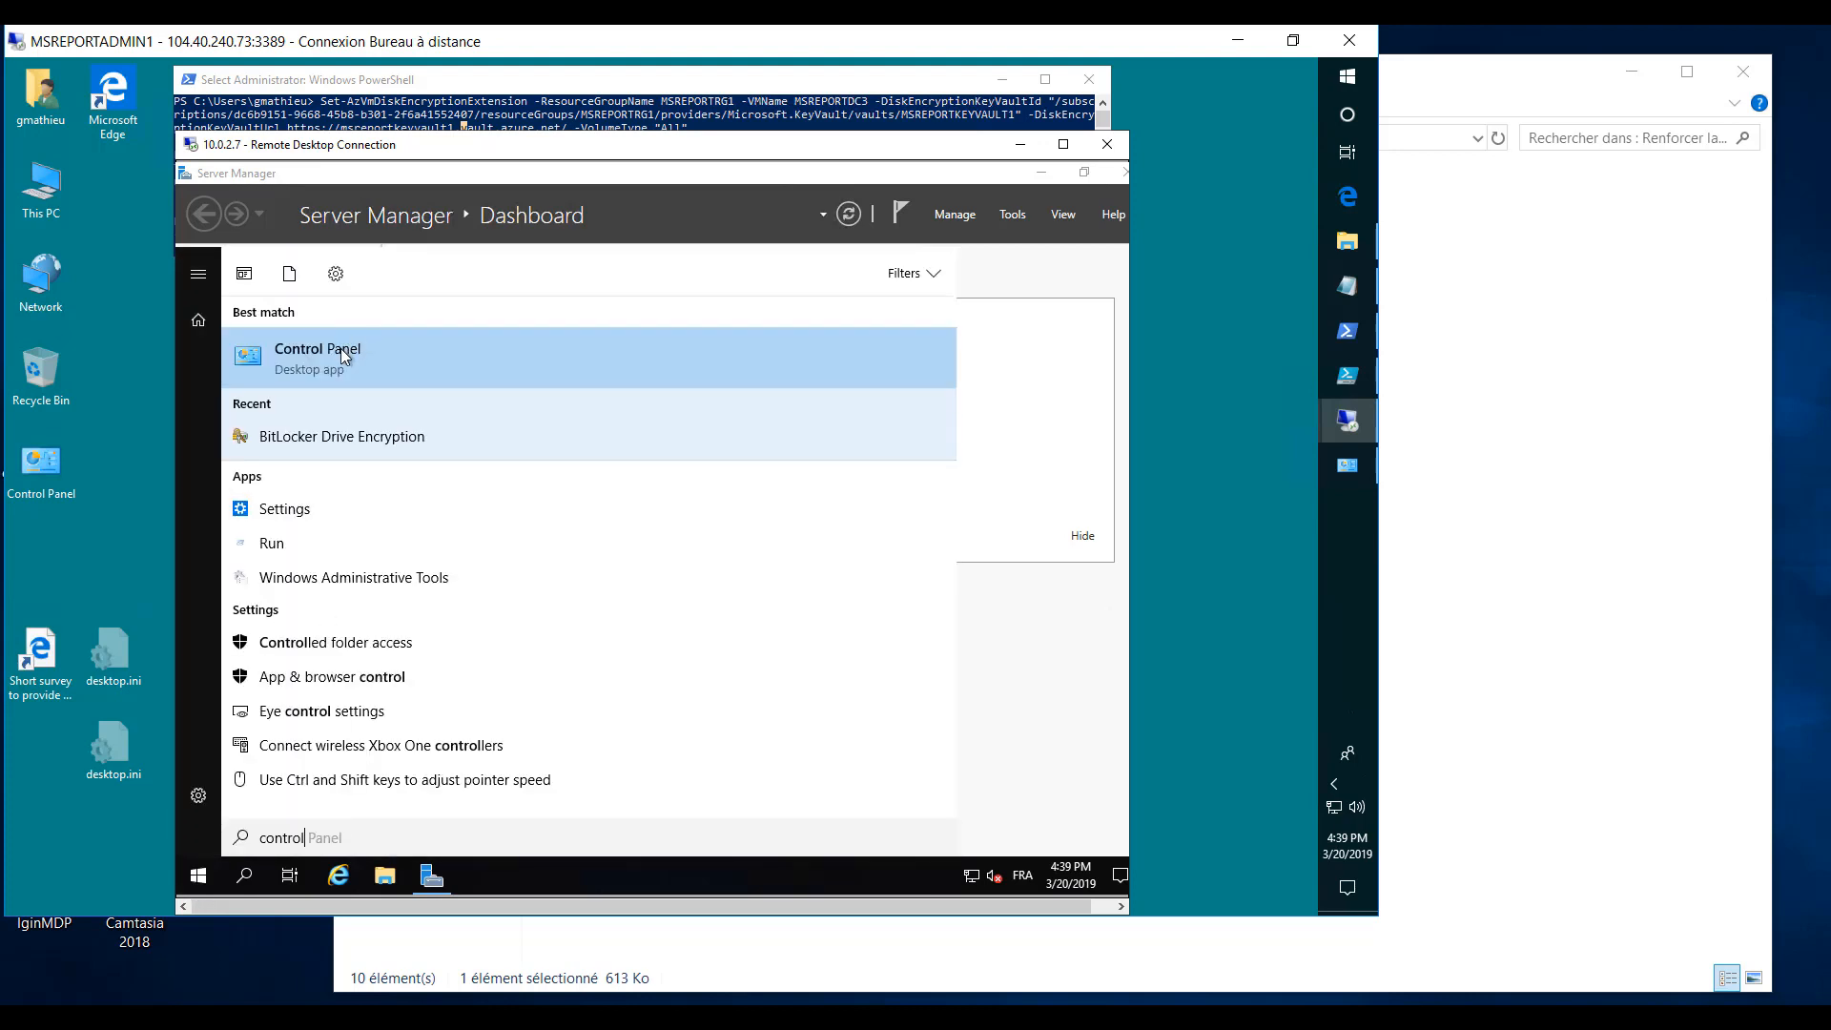
click(340, 347)
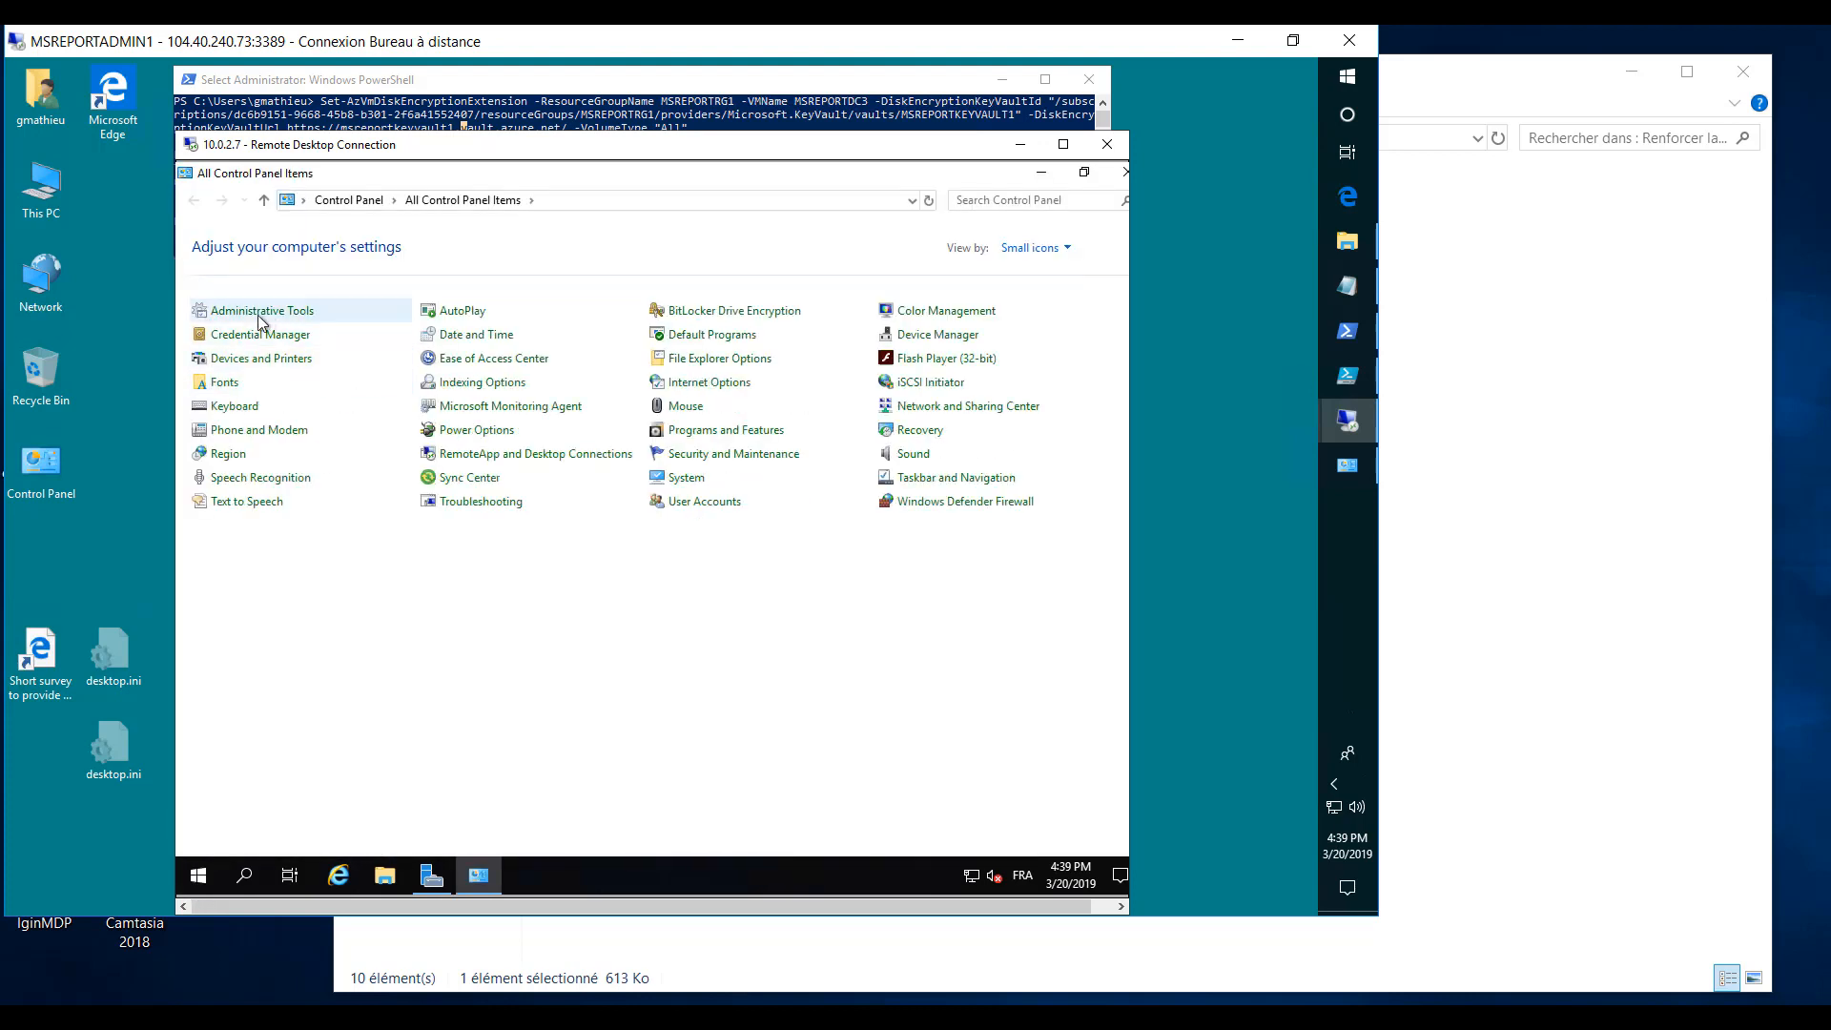
click(715, 314)
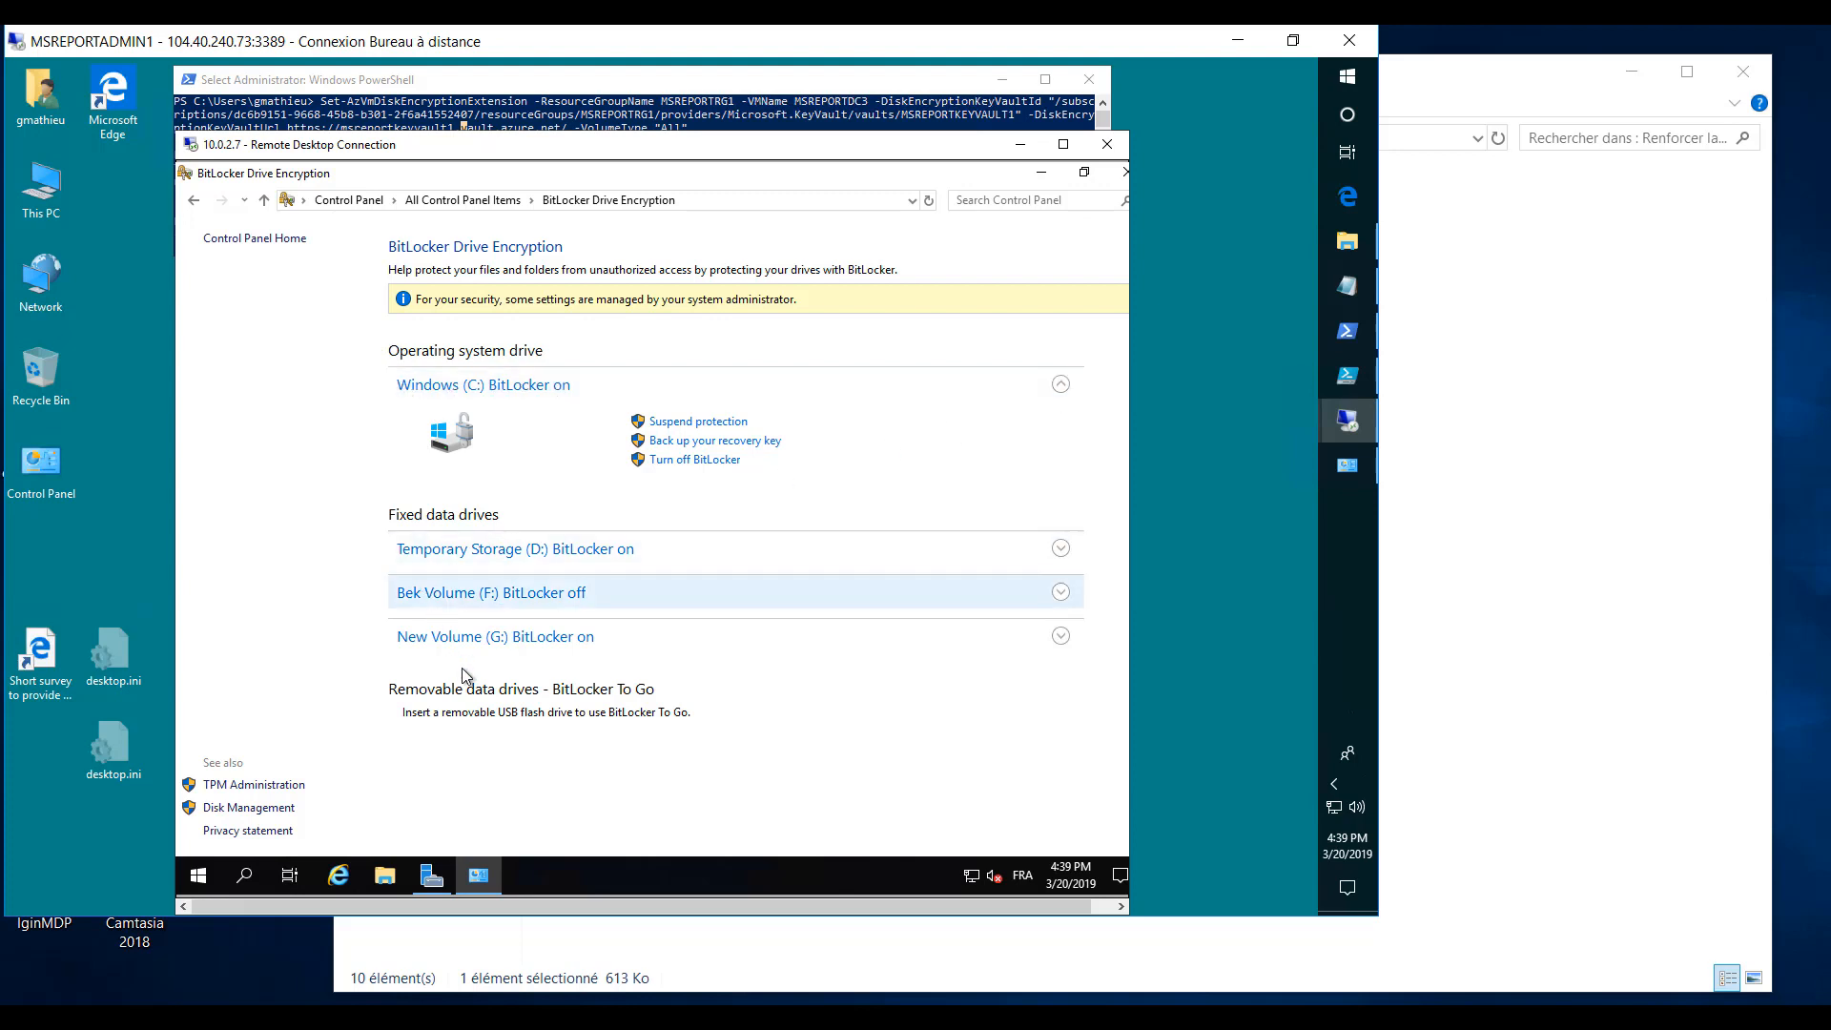
click(1062, 637)
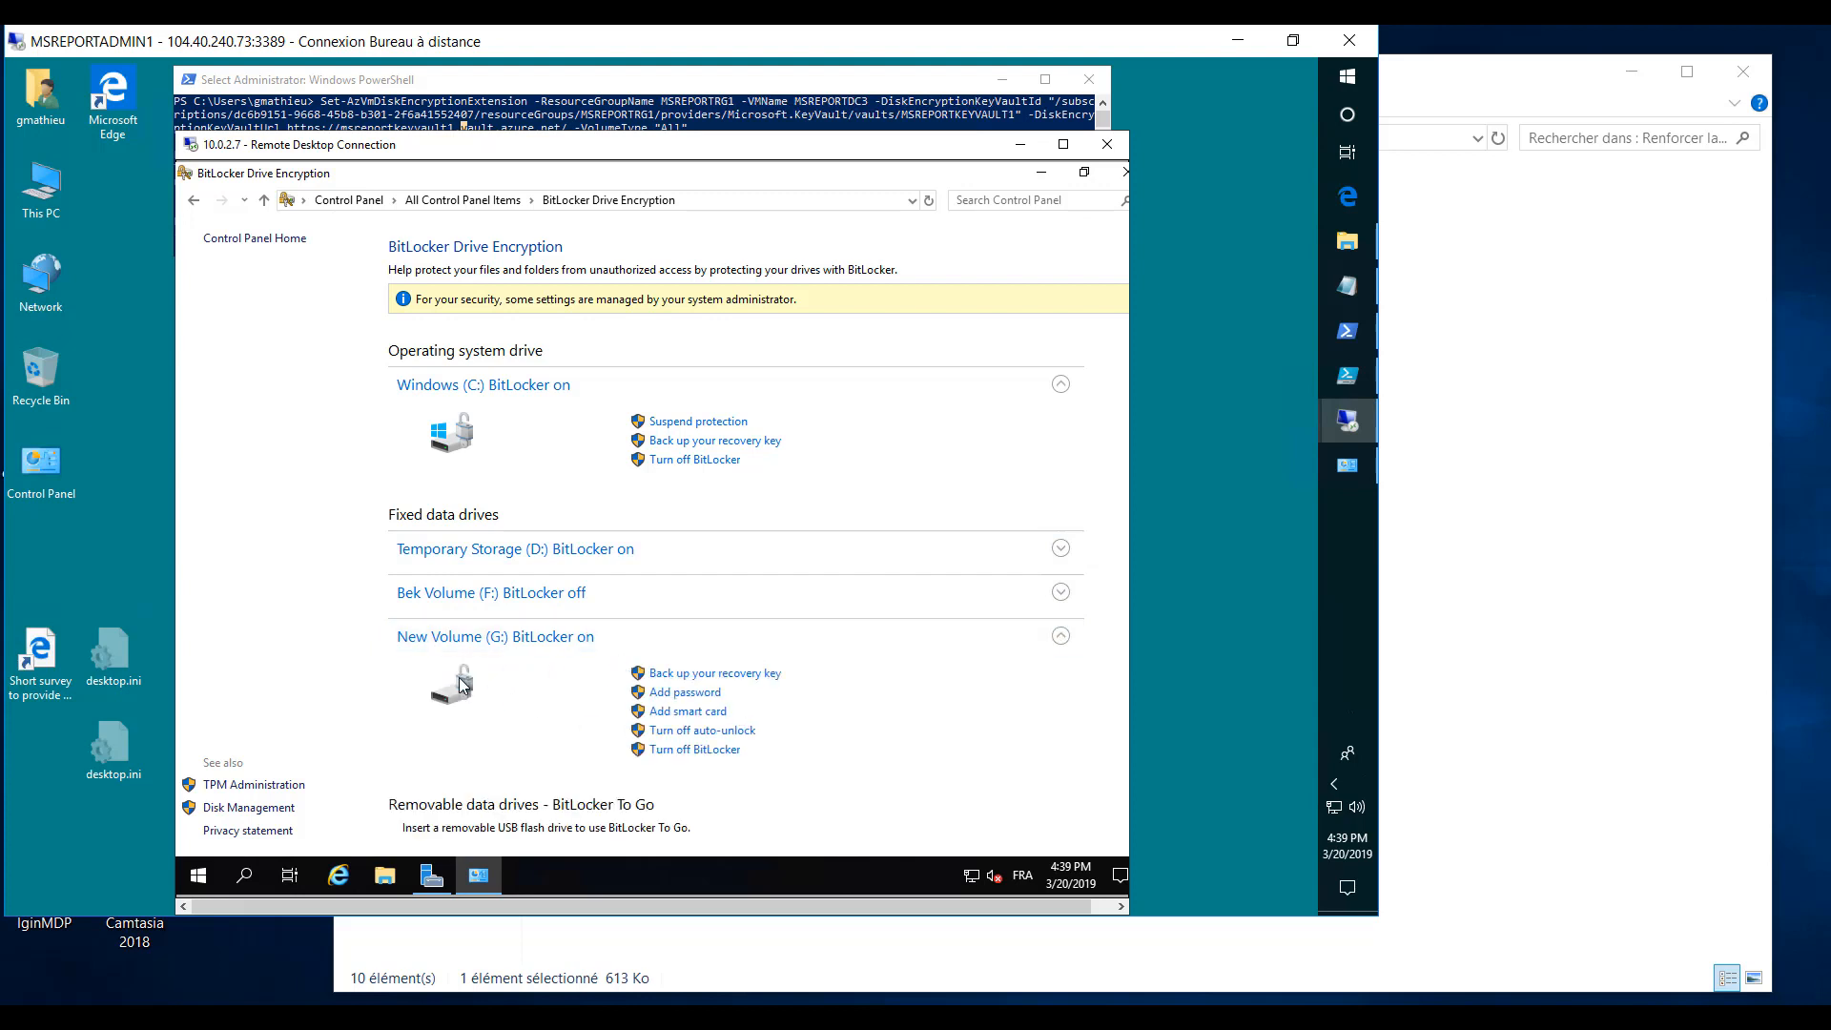
click(539, 557)
- View the drives under This PC, open Bek Volume (F:) to see its files, and close the BitLocker Drive Encryption window
click(385, 887)
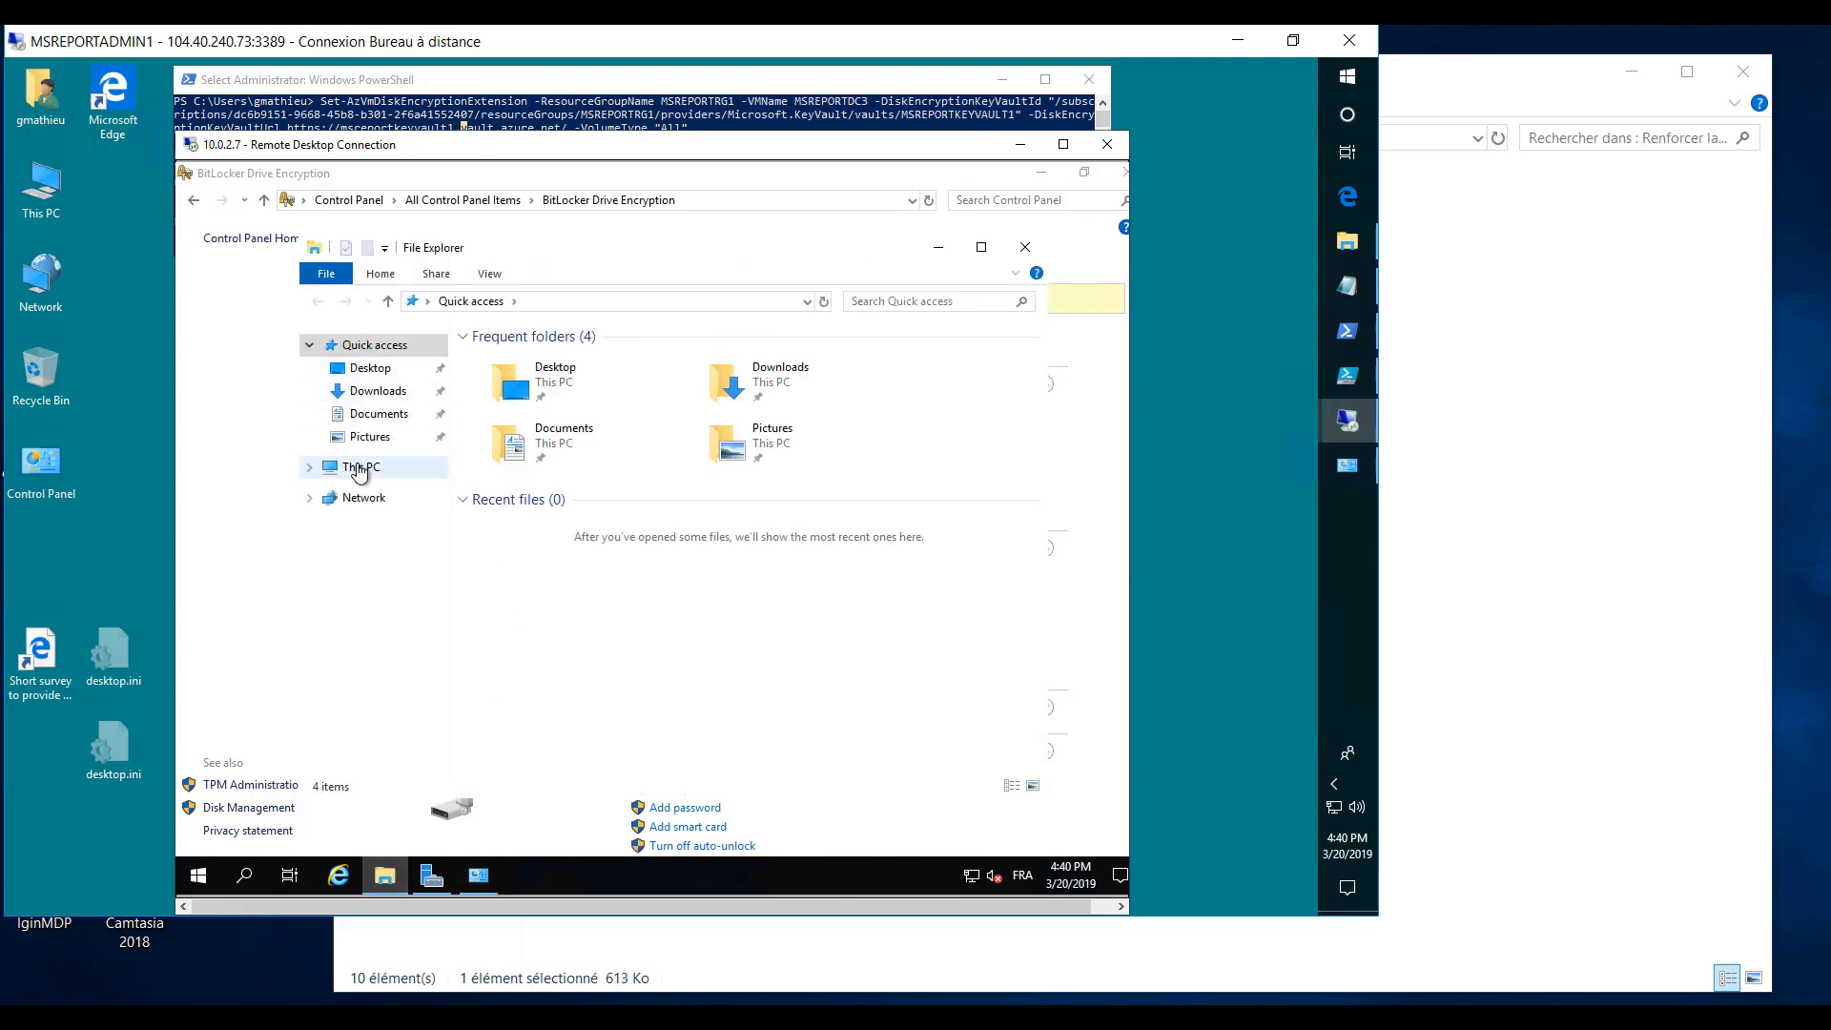
click(355, 468)
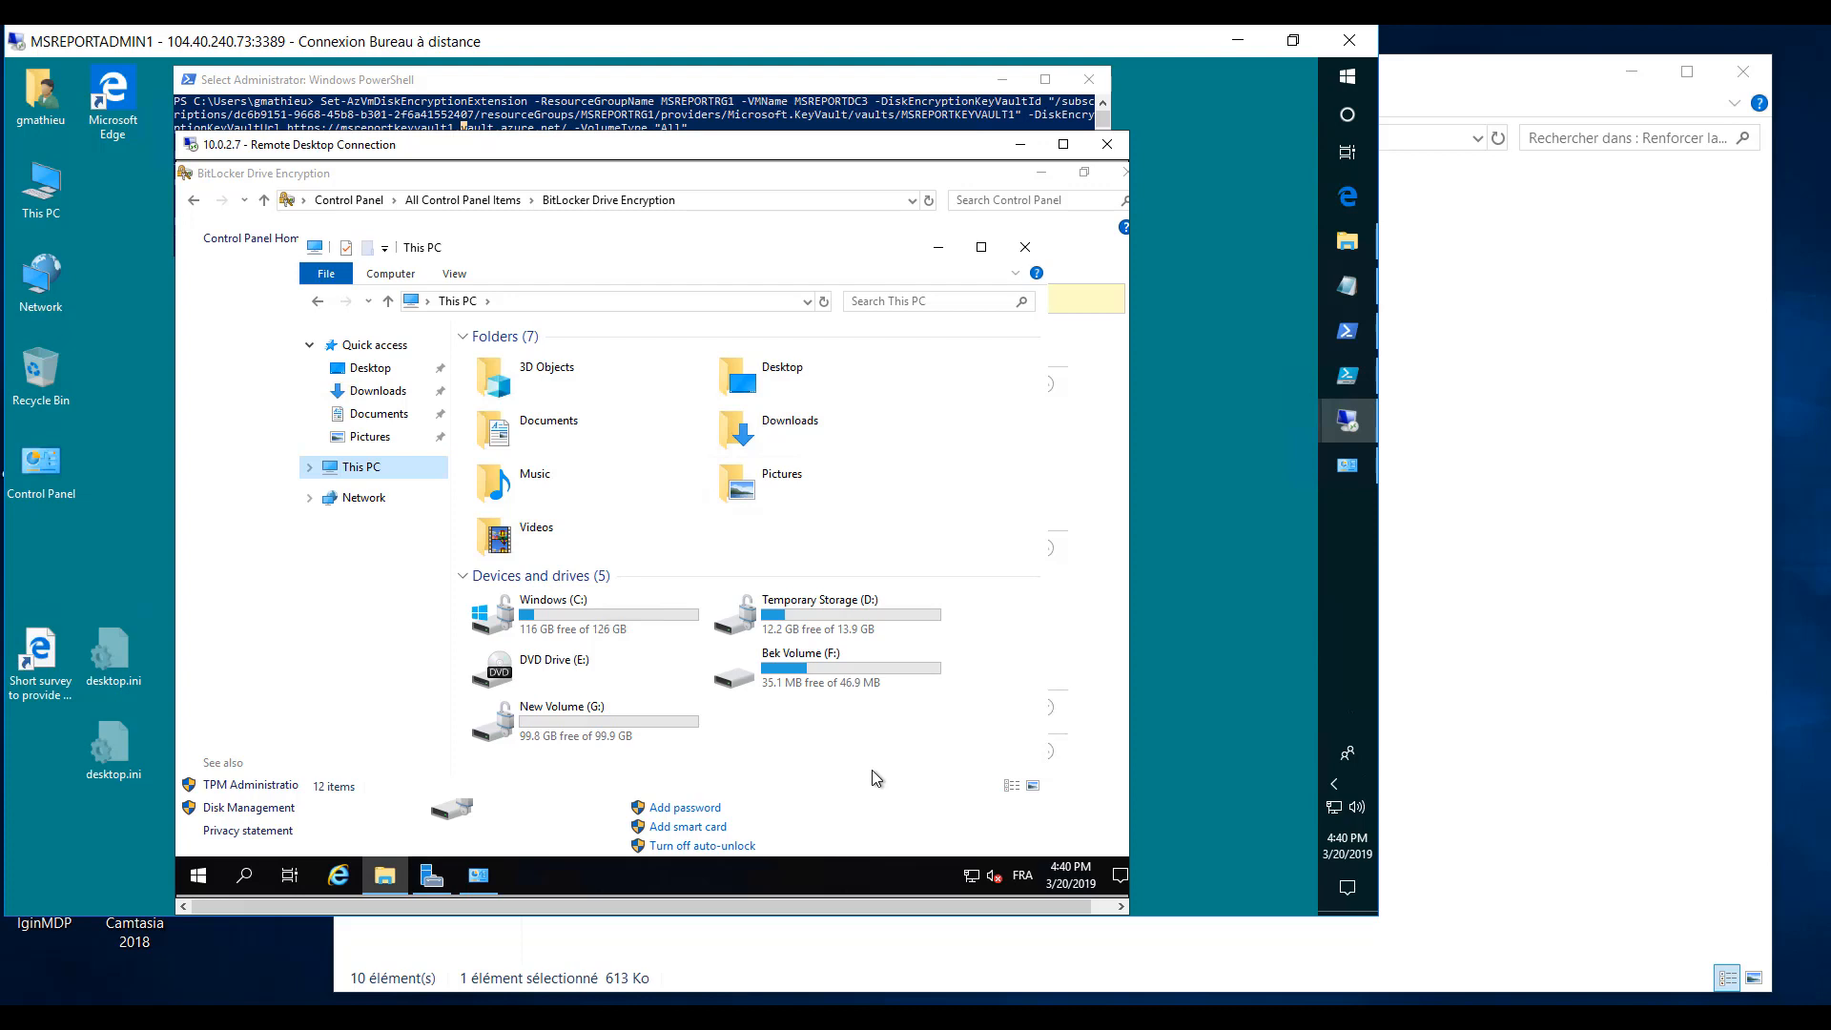
double_click(835, 674)
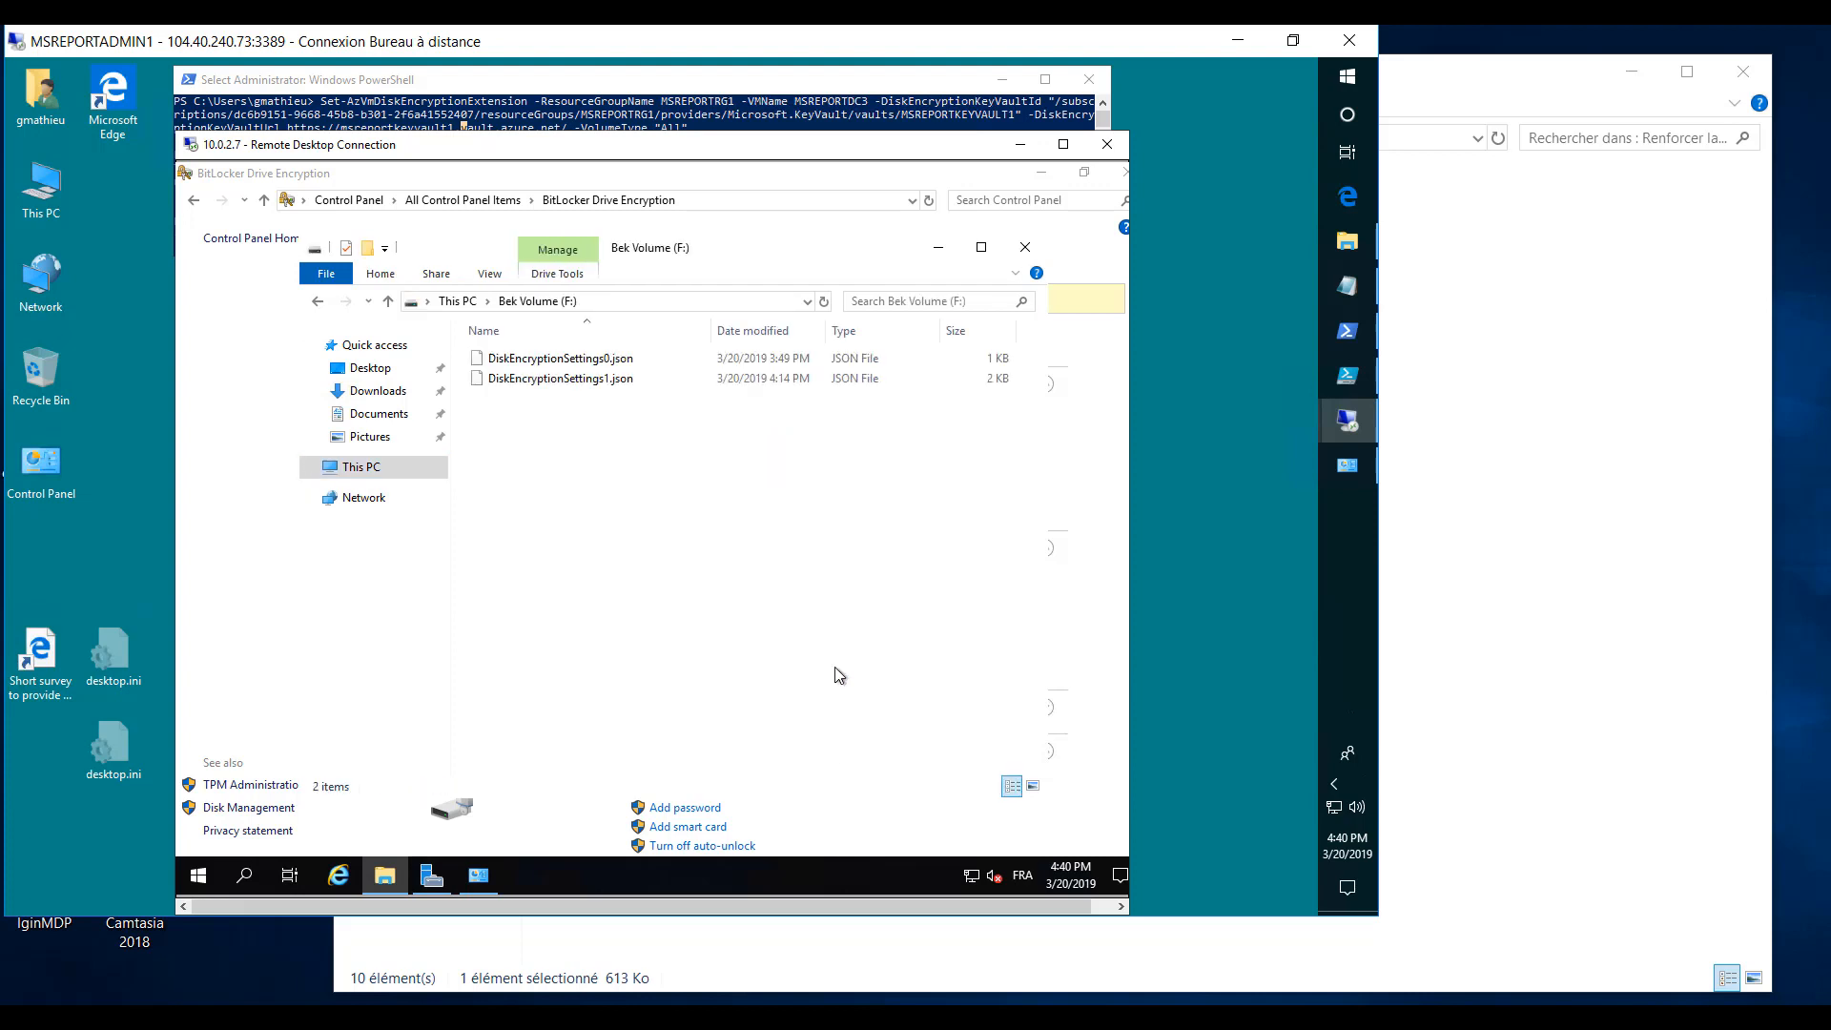
double_click(891, 179)
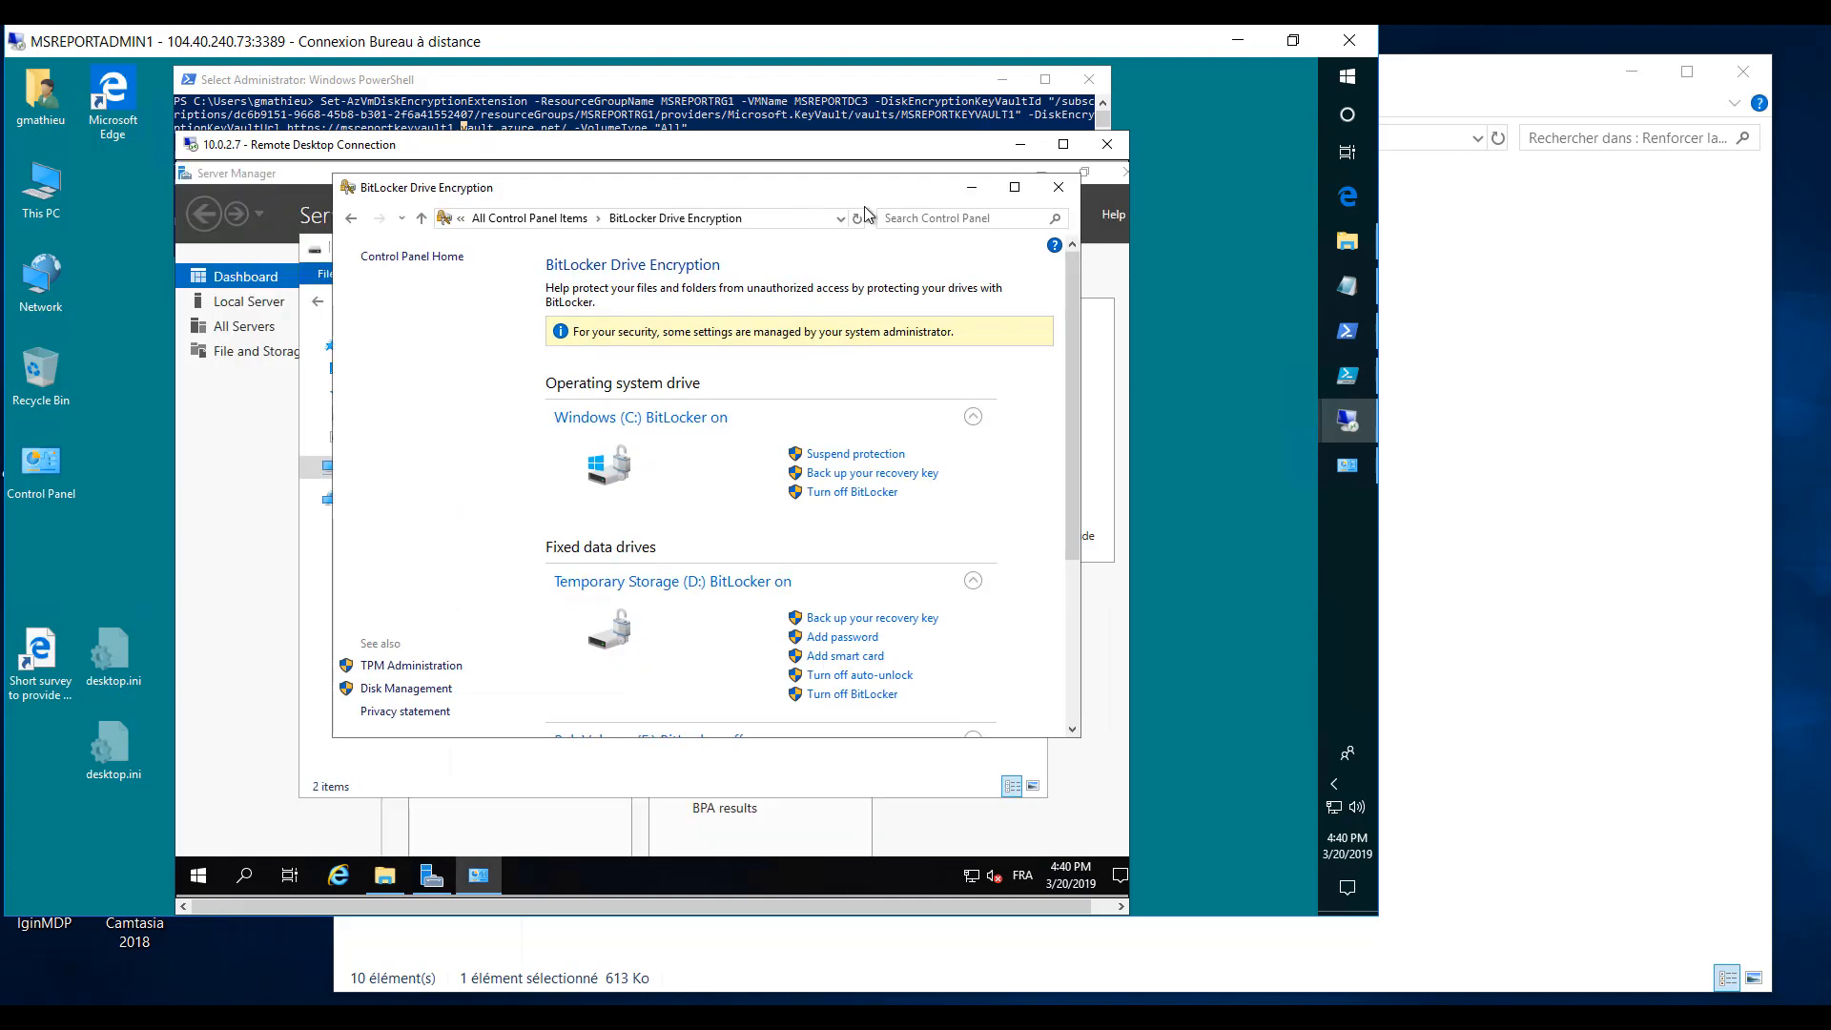
click(1055, 192)
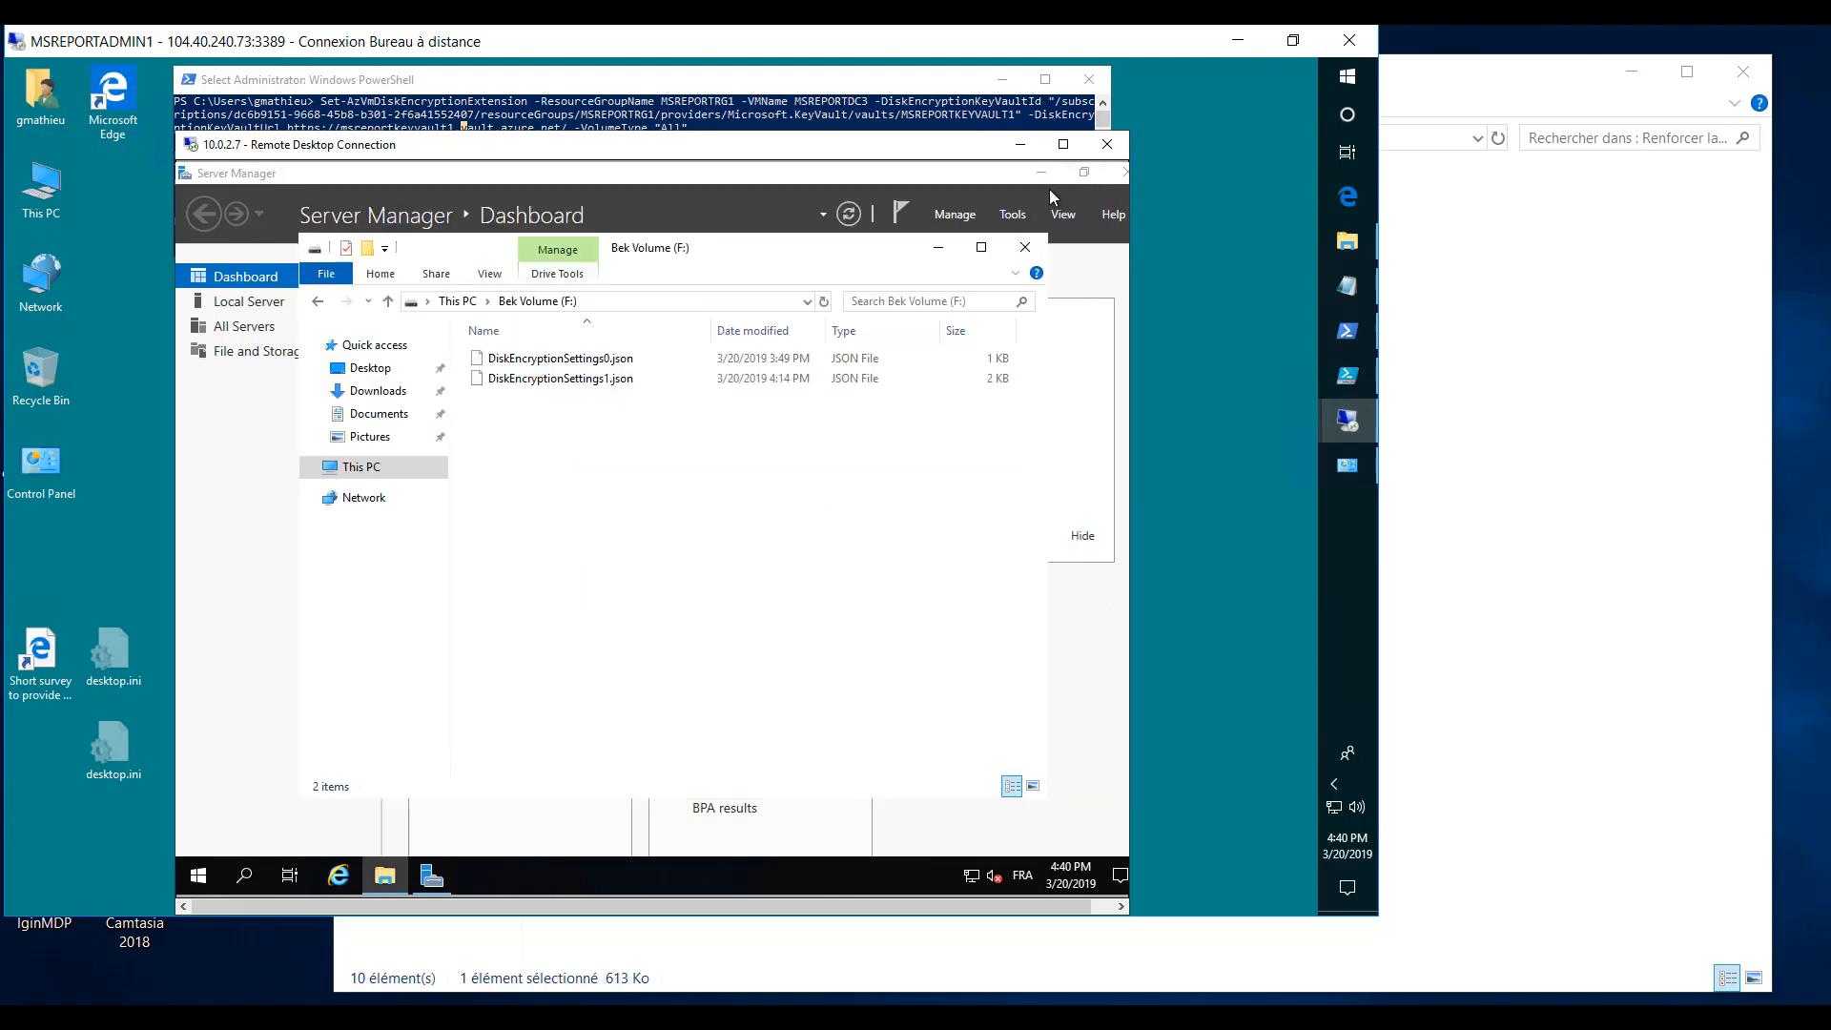
- Close the Bek Volume (F:) window and minimize the remote sessions and PowerShell to return to the Azure portal
click(1030, 248)
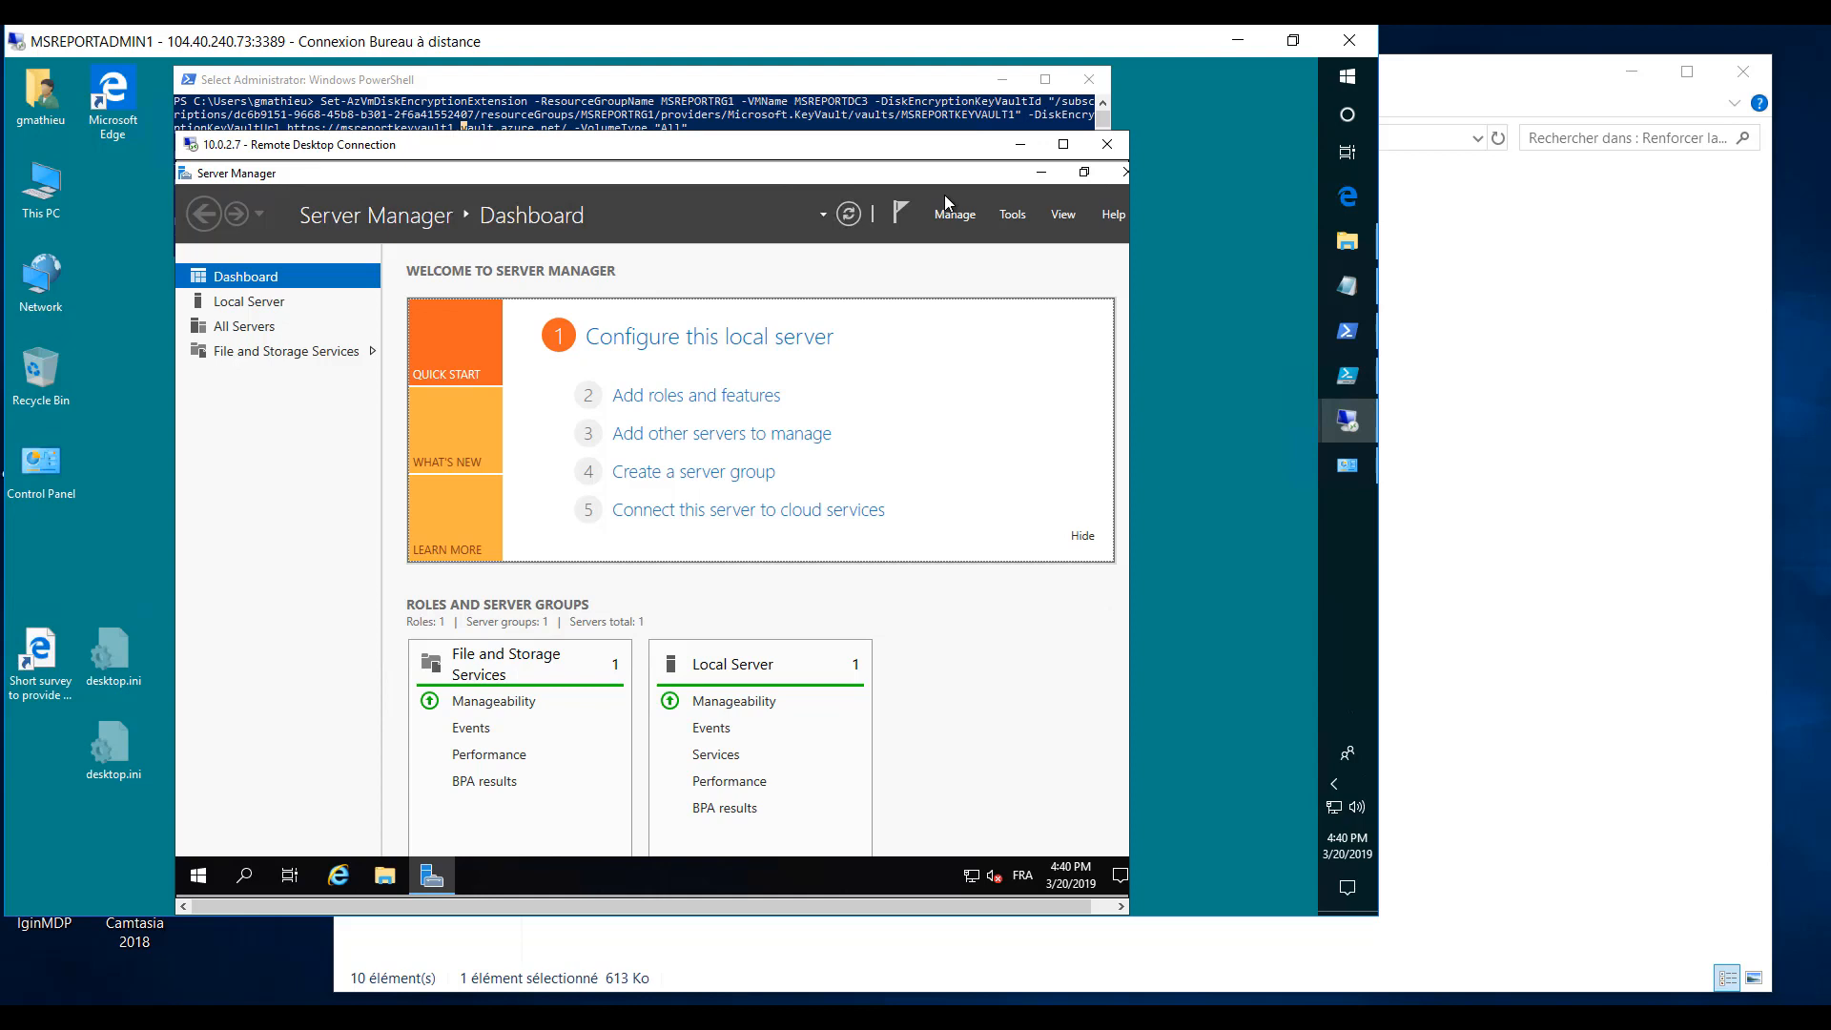
click(1006, 153)
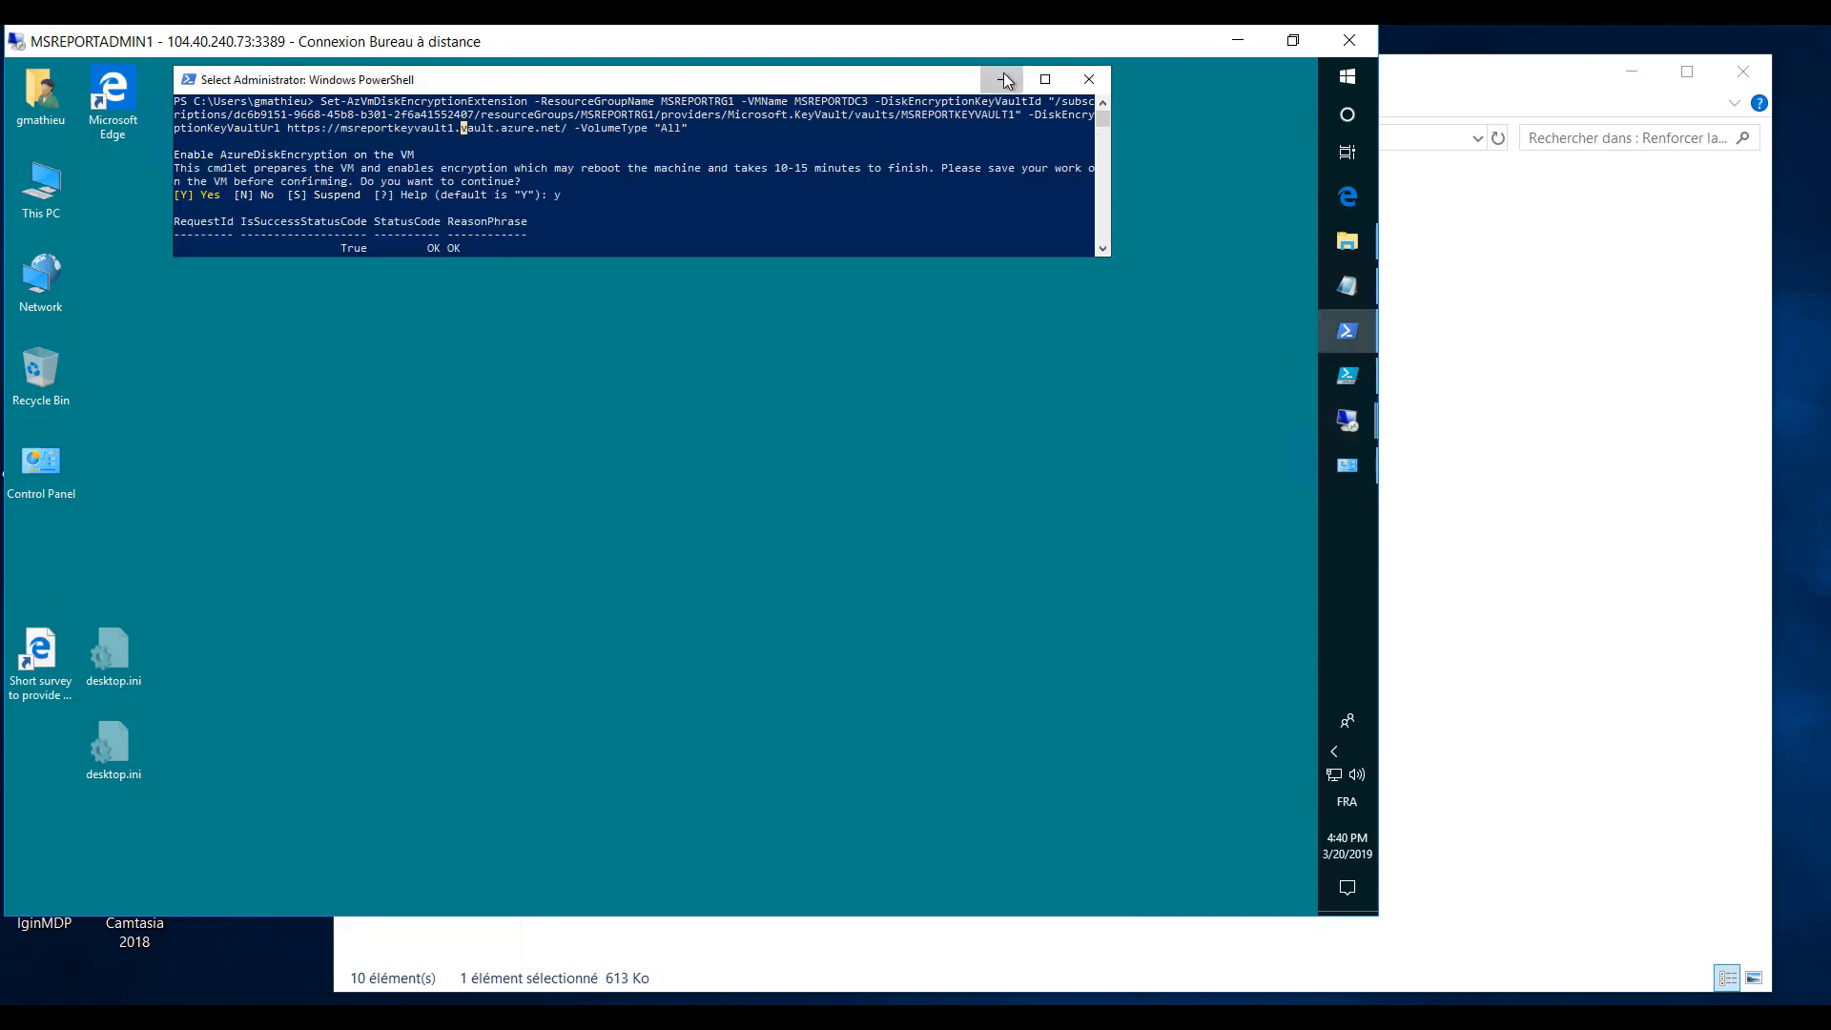
click(1003, 75)
click(1238, 40)
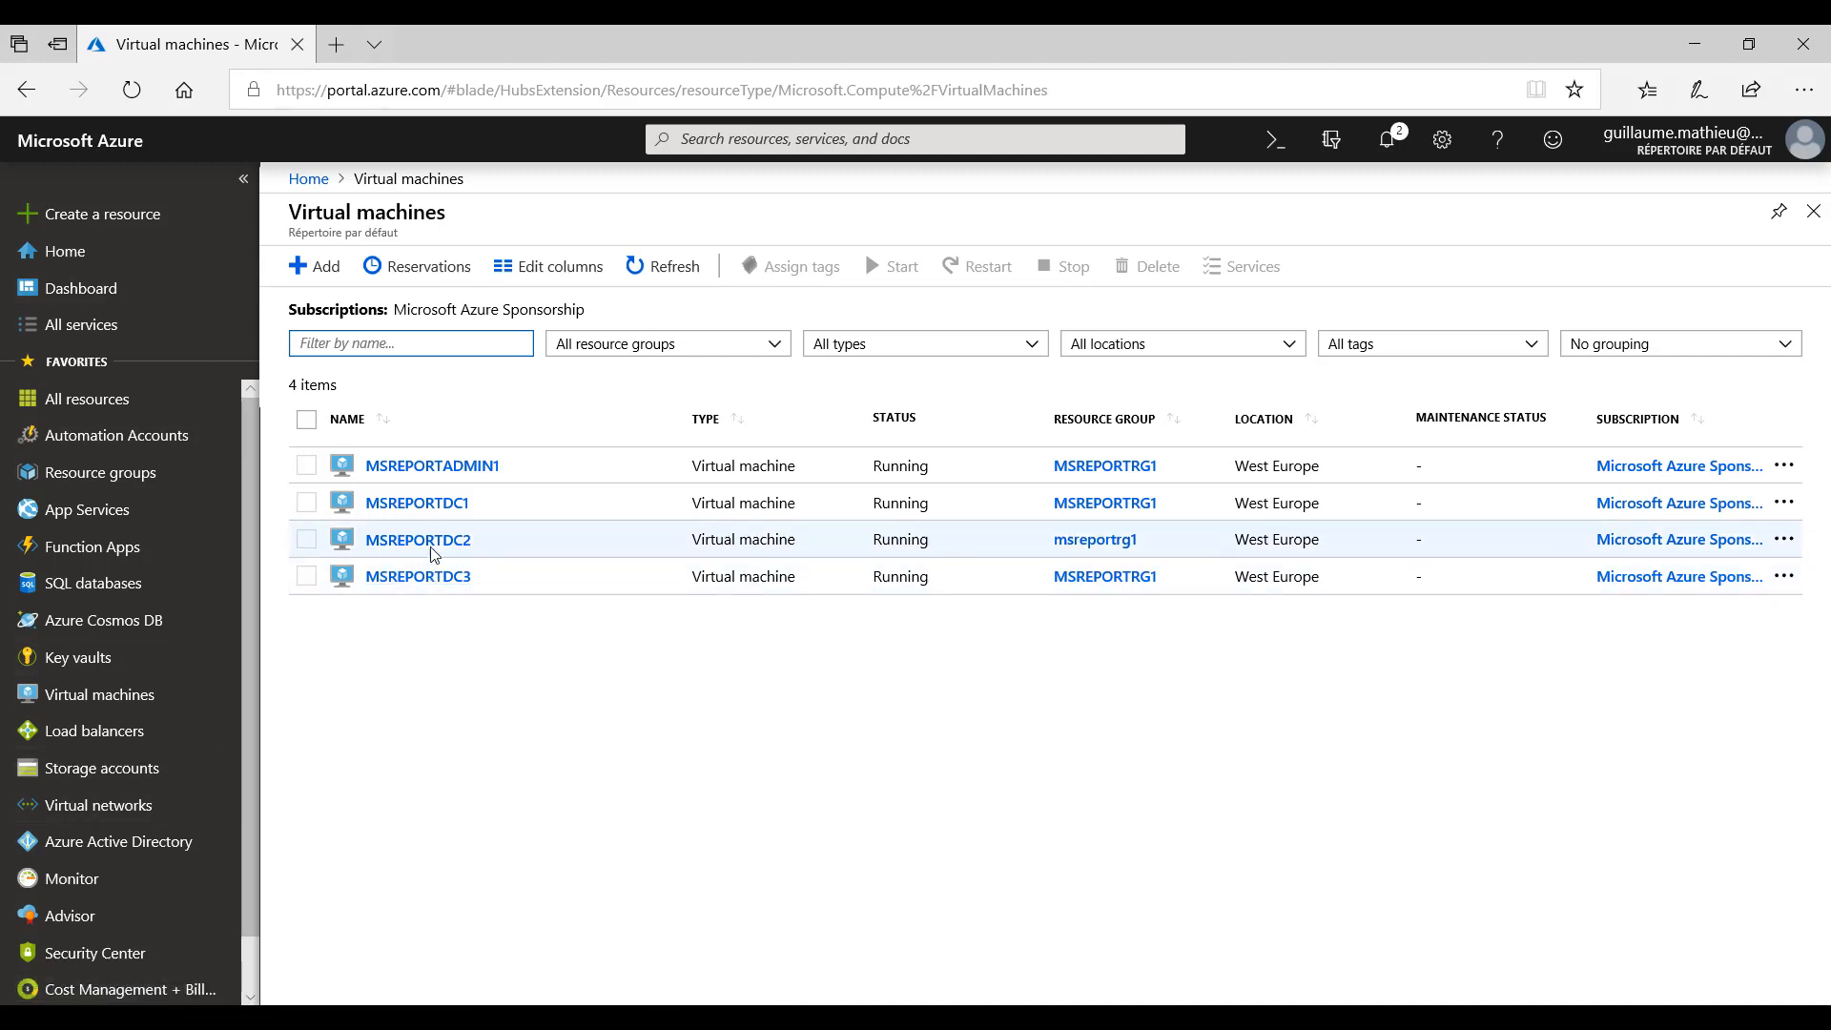
- Open Update management for the virtual machine MSREPORTDC1 and review its scheduled update deployments and its update deployments
click(434, 505)
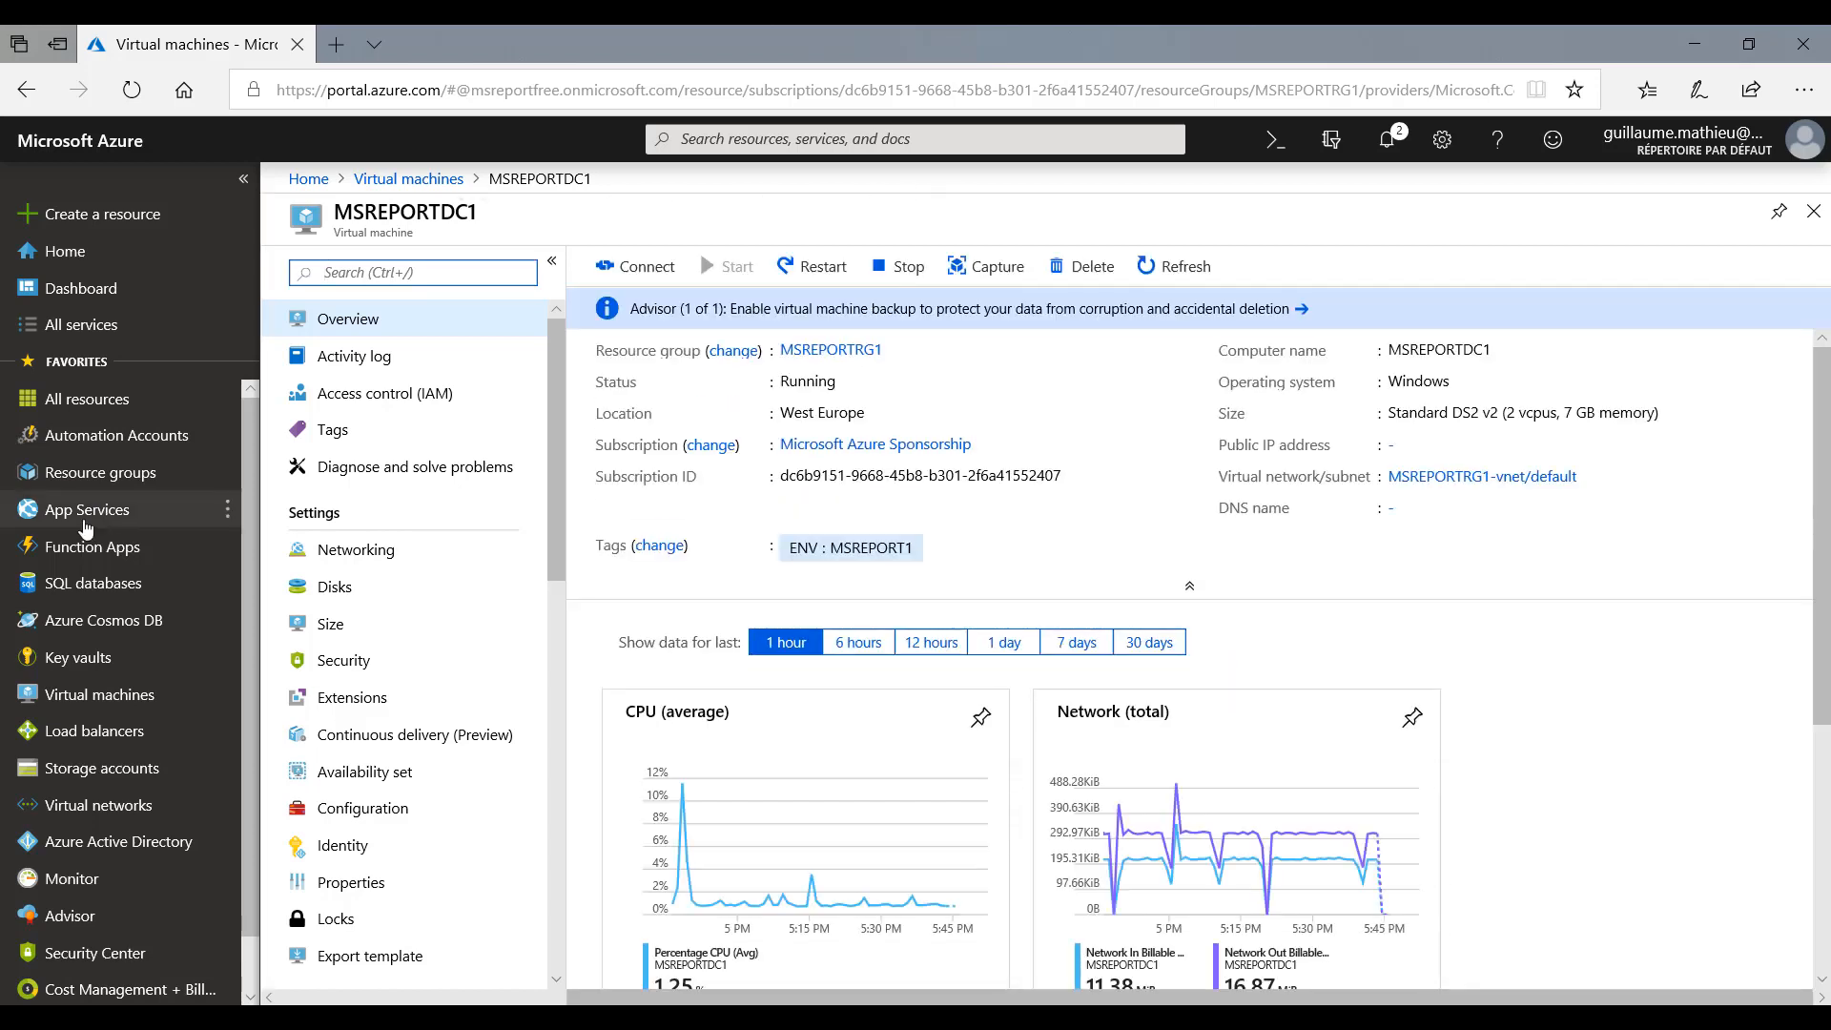
scroll(380, 765, down, 2)
scroll(381, 768, down, 6)
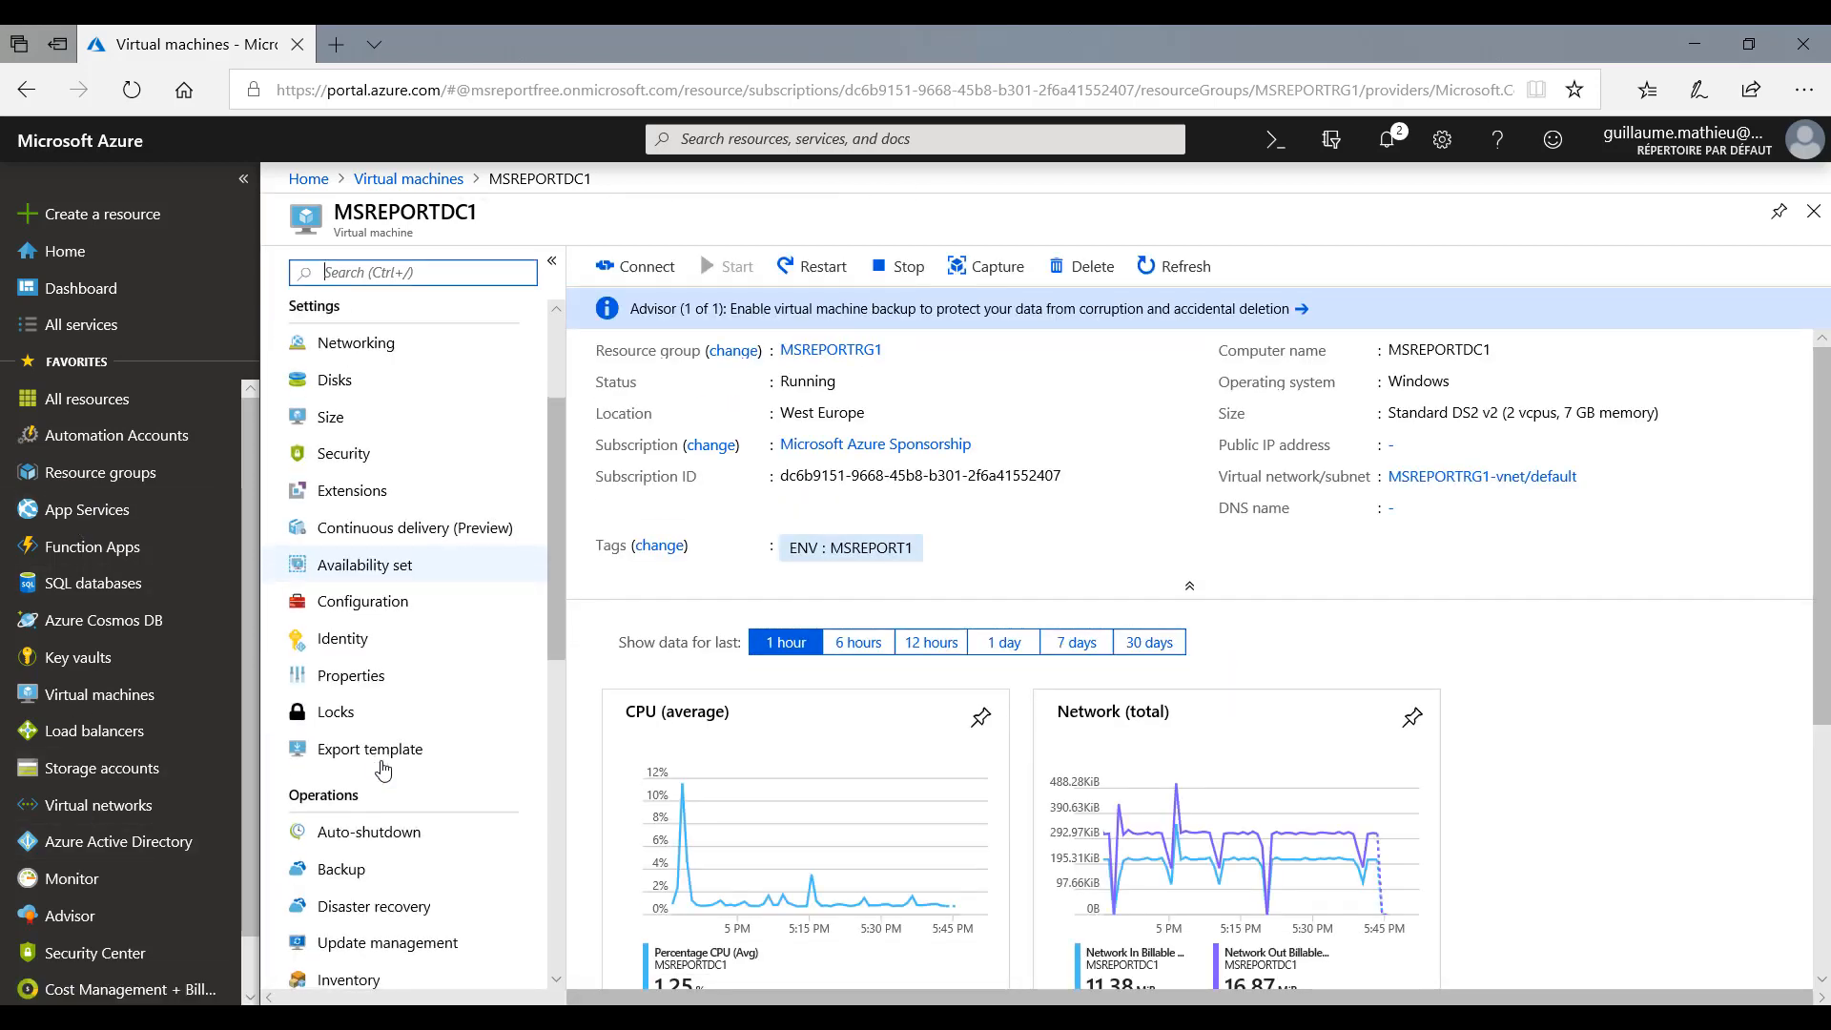
click(415, 749)
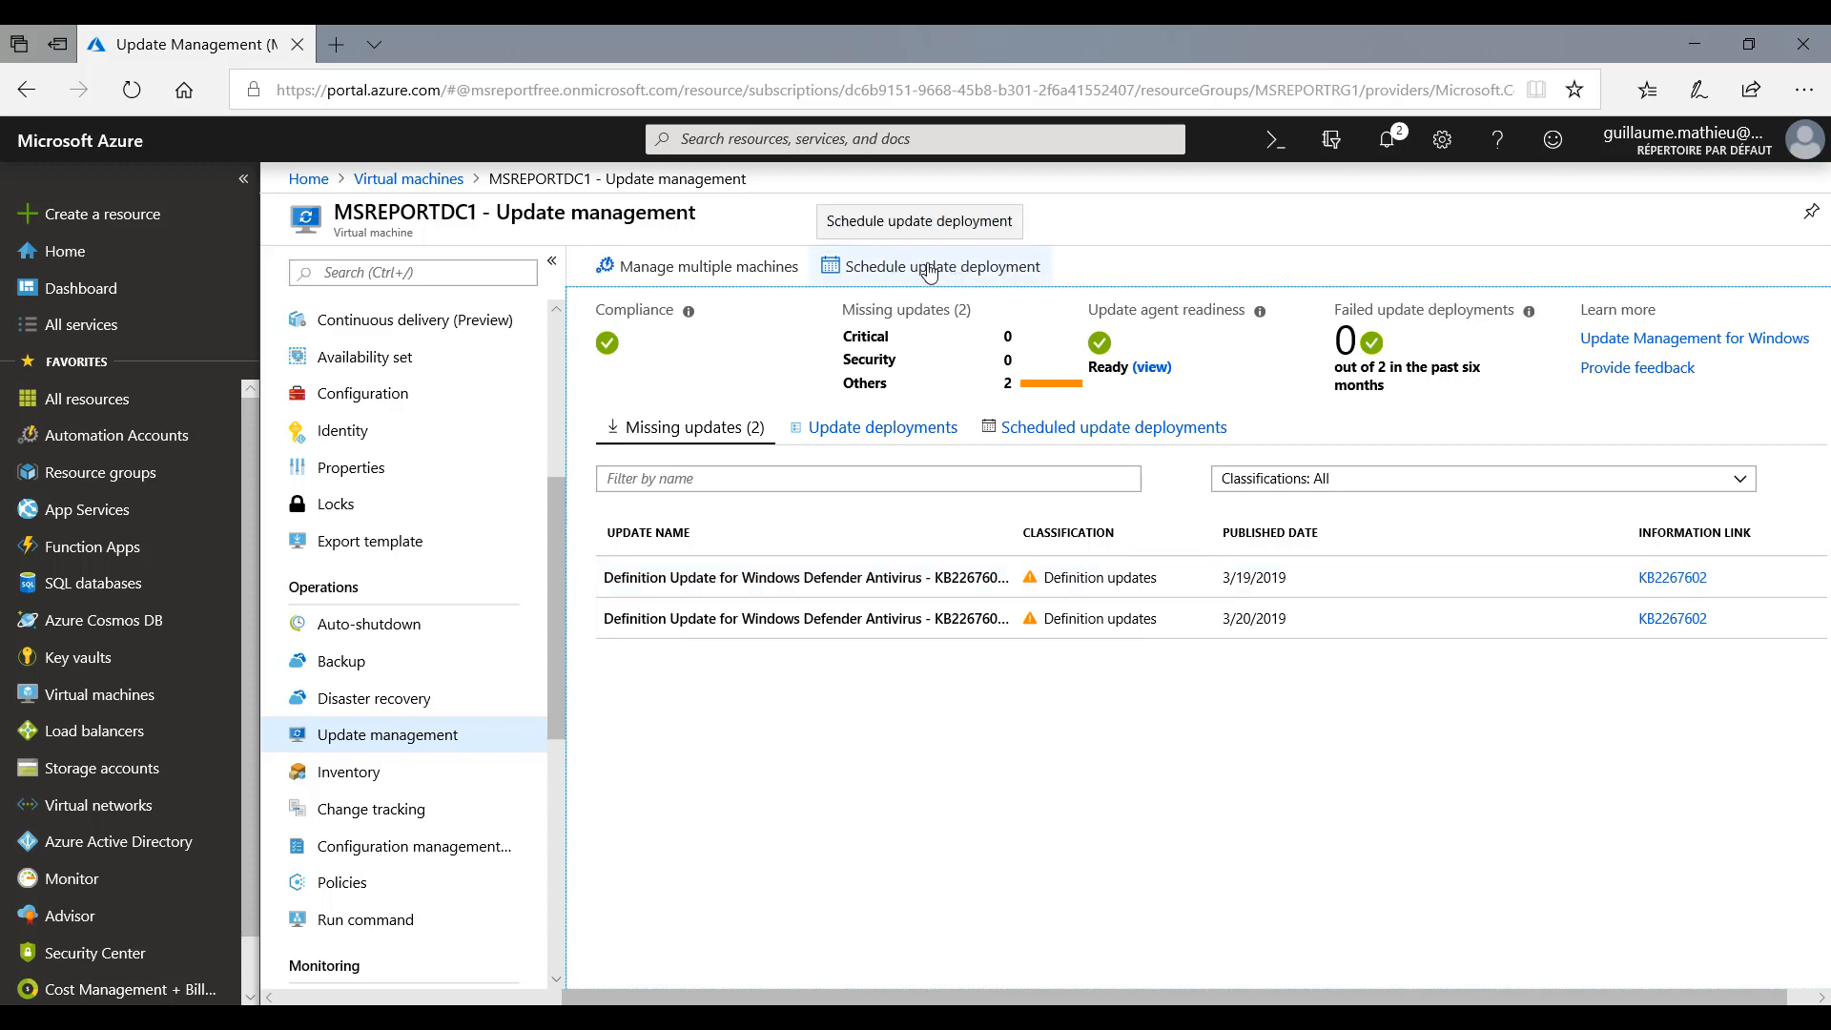
click(1088, 434)
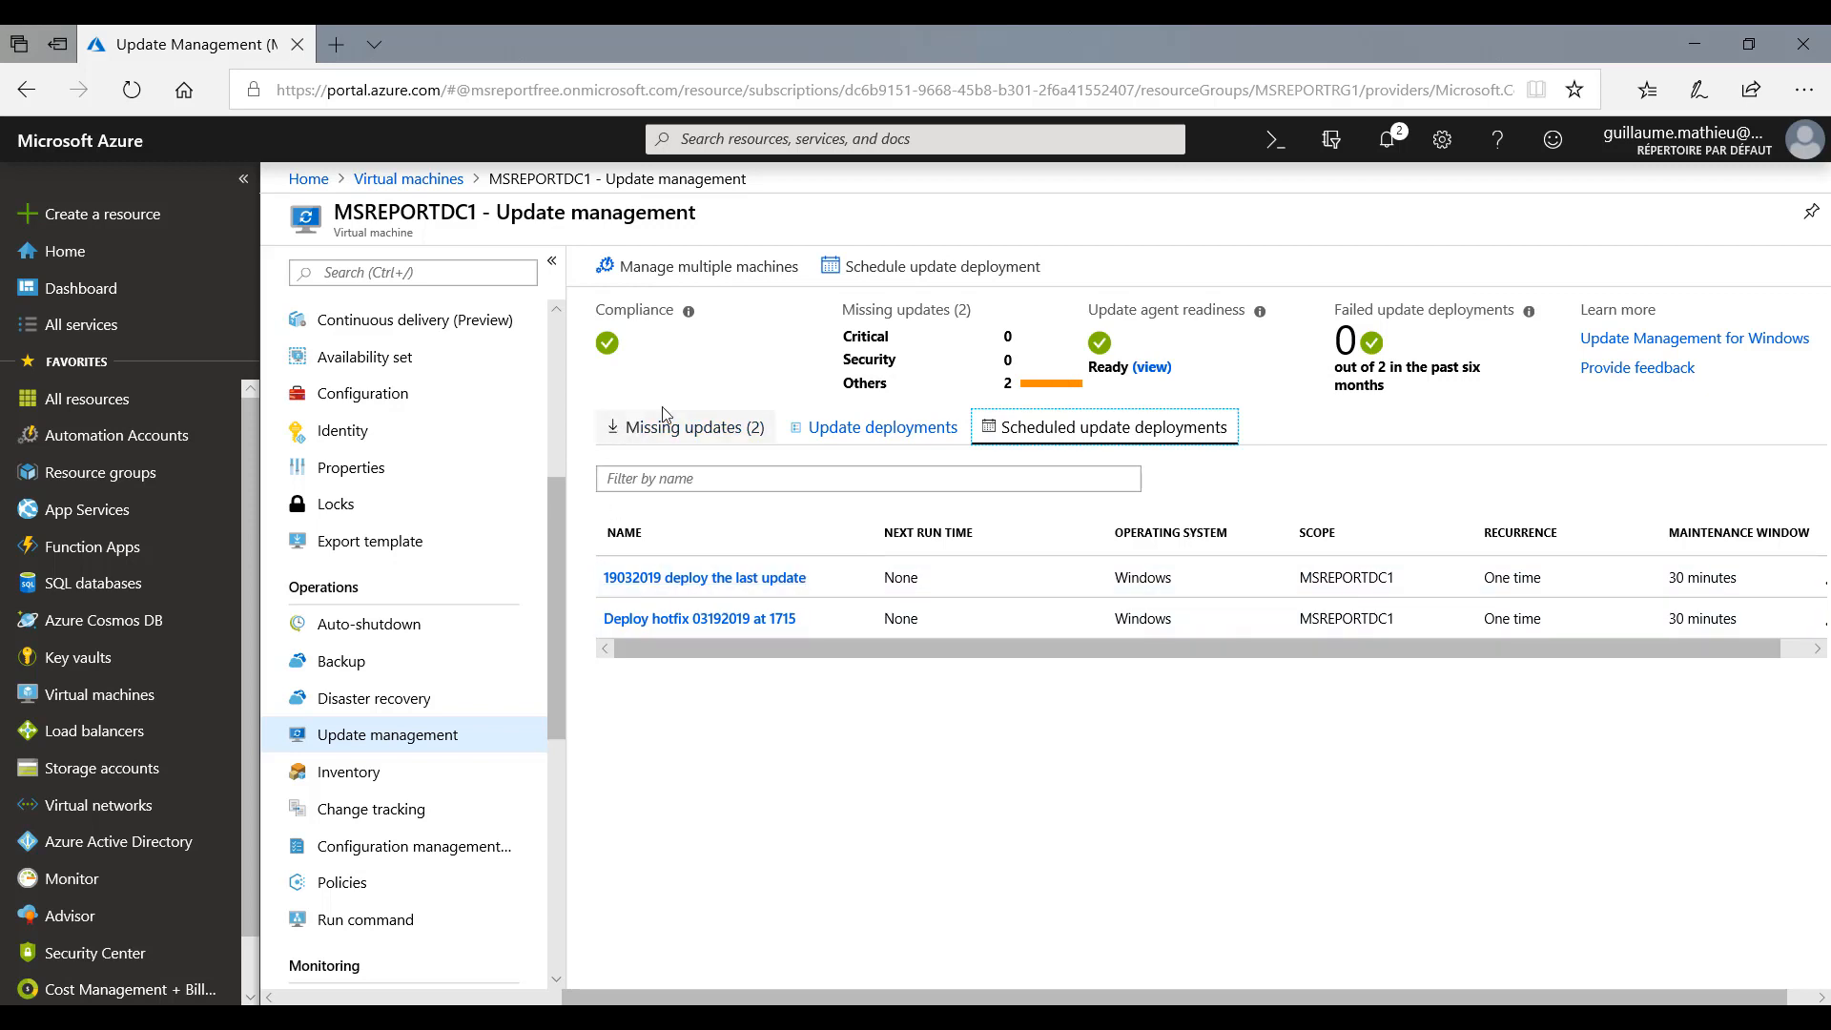
click(841, 431)
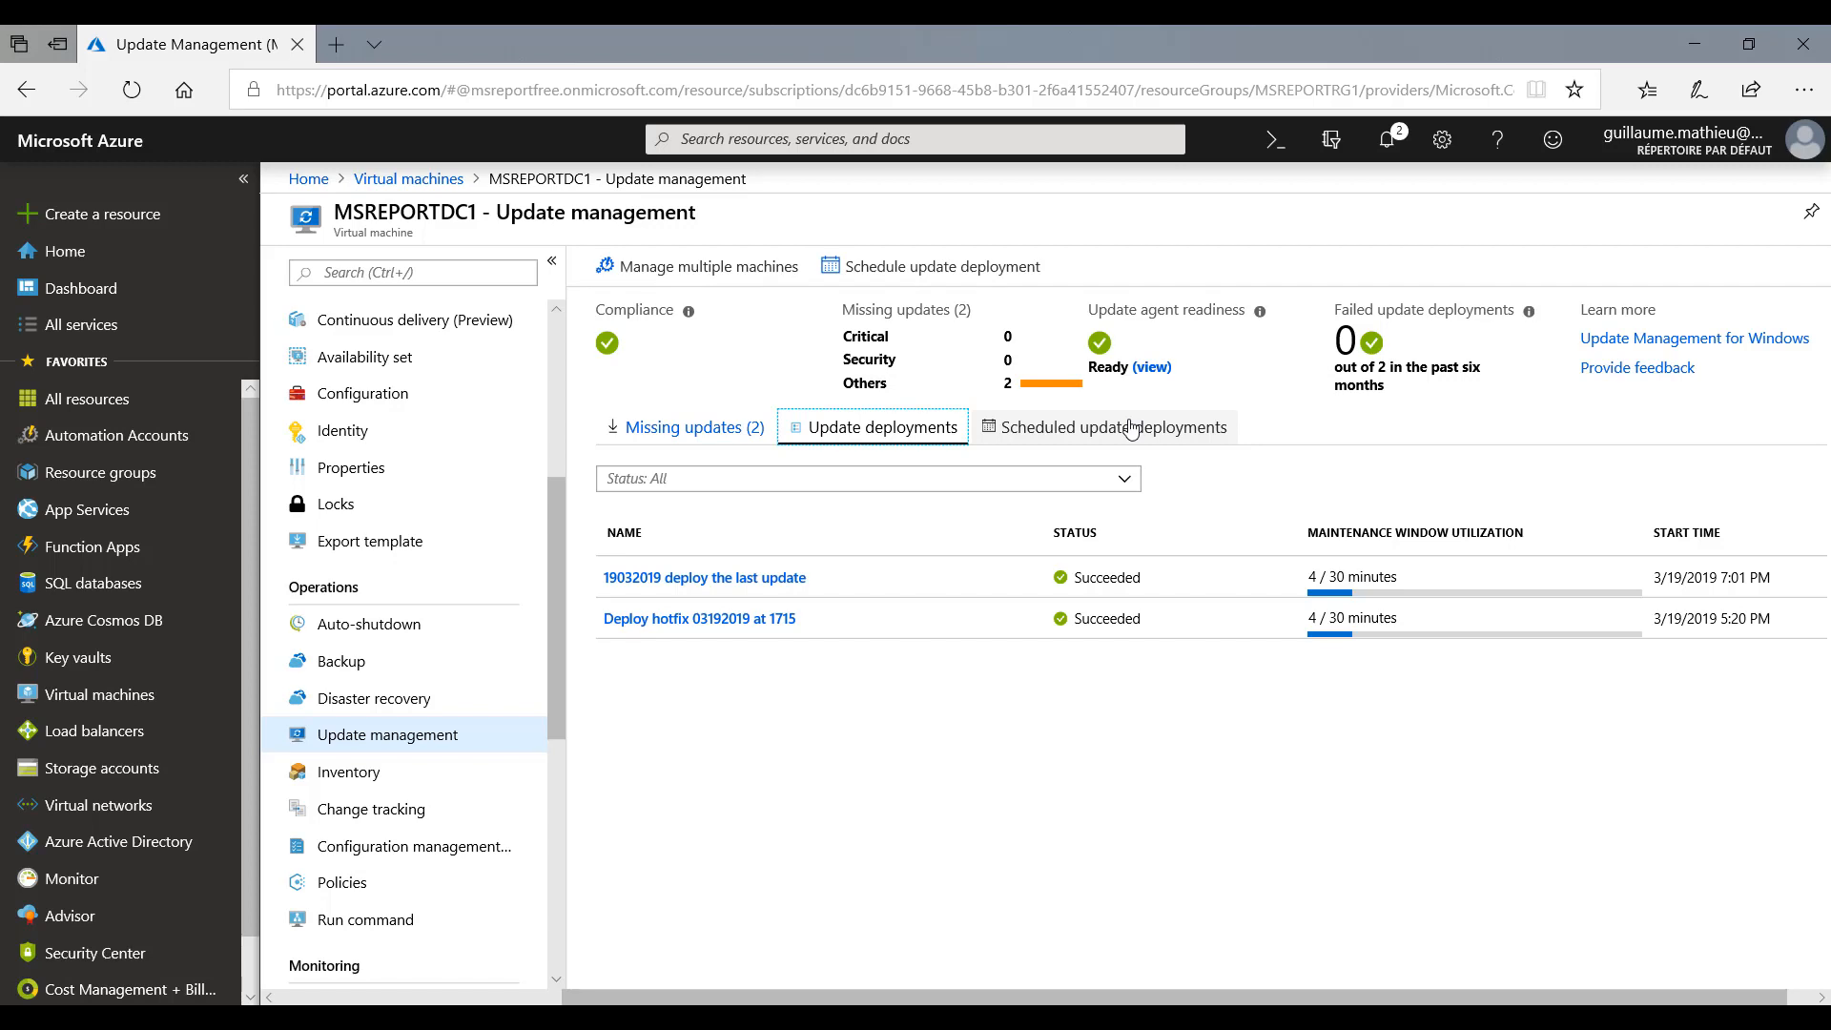
- Start a new update deployment for MSREPORTDC1 and name it "Deploiement correctifs restants"
click(896, 270)
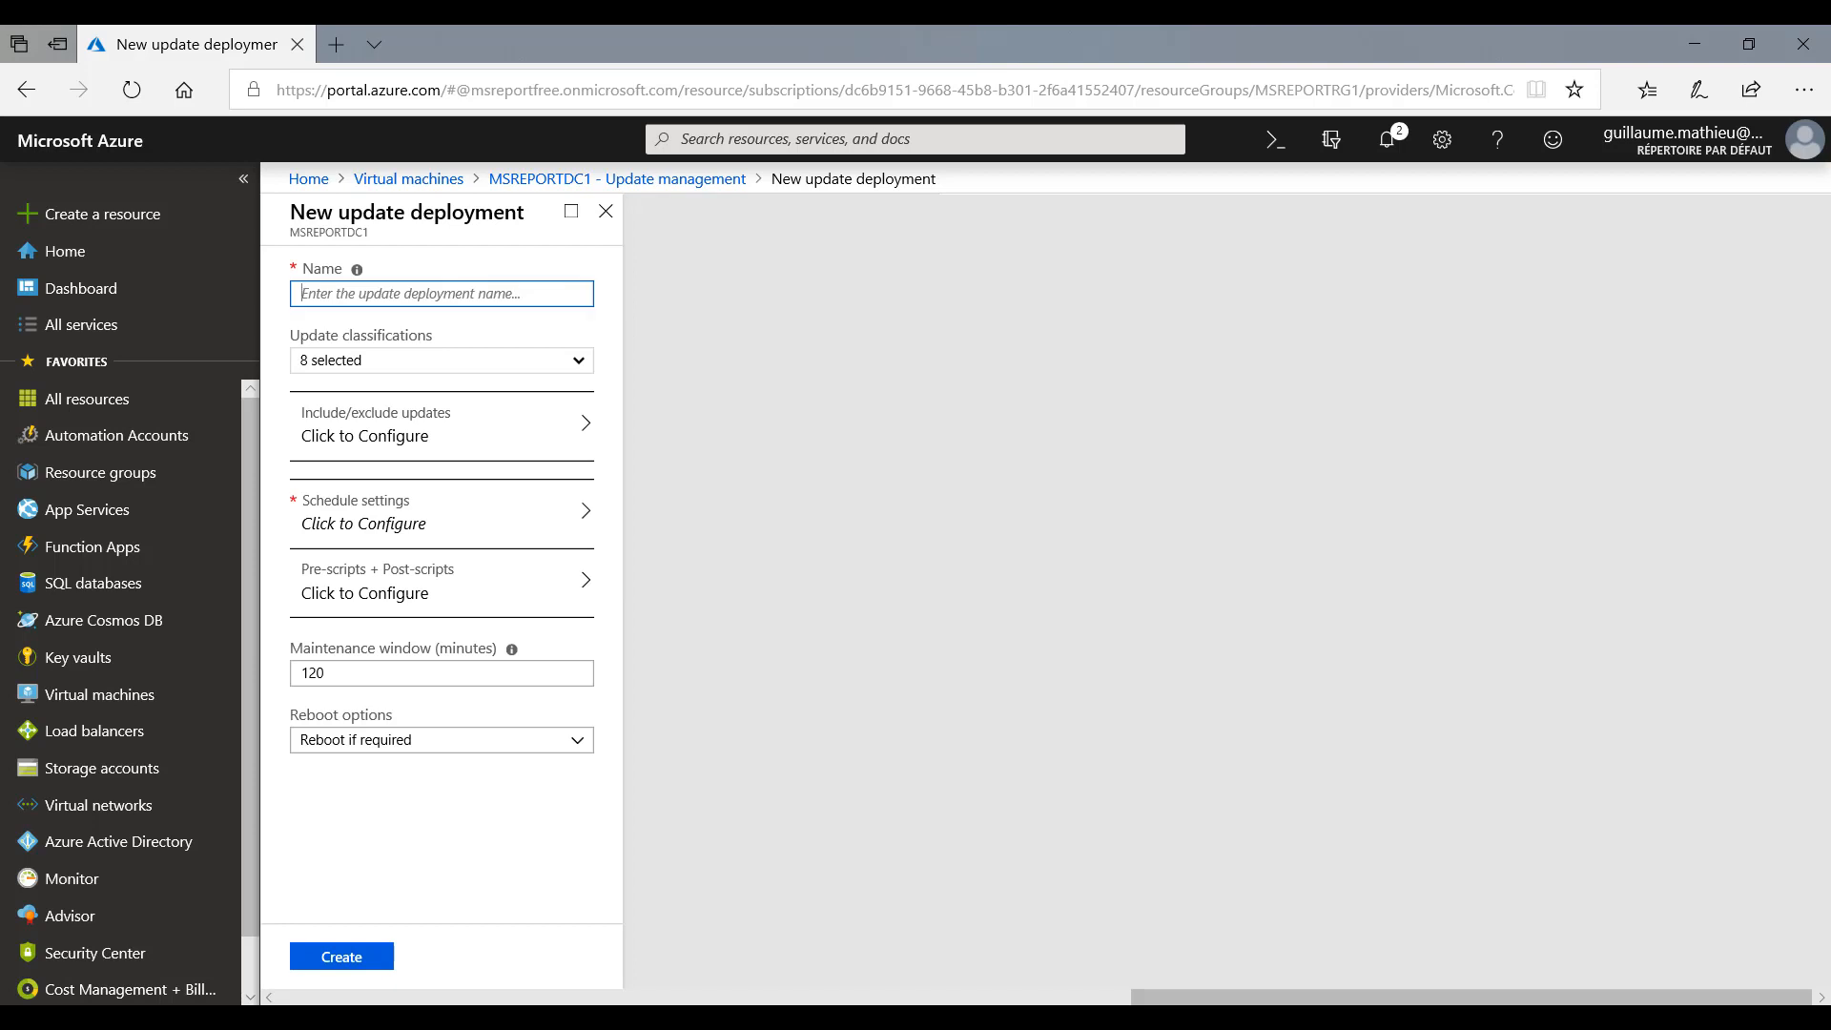
text(De)
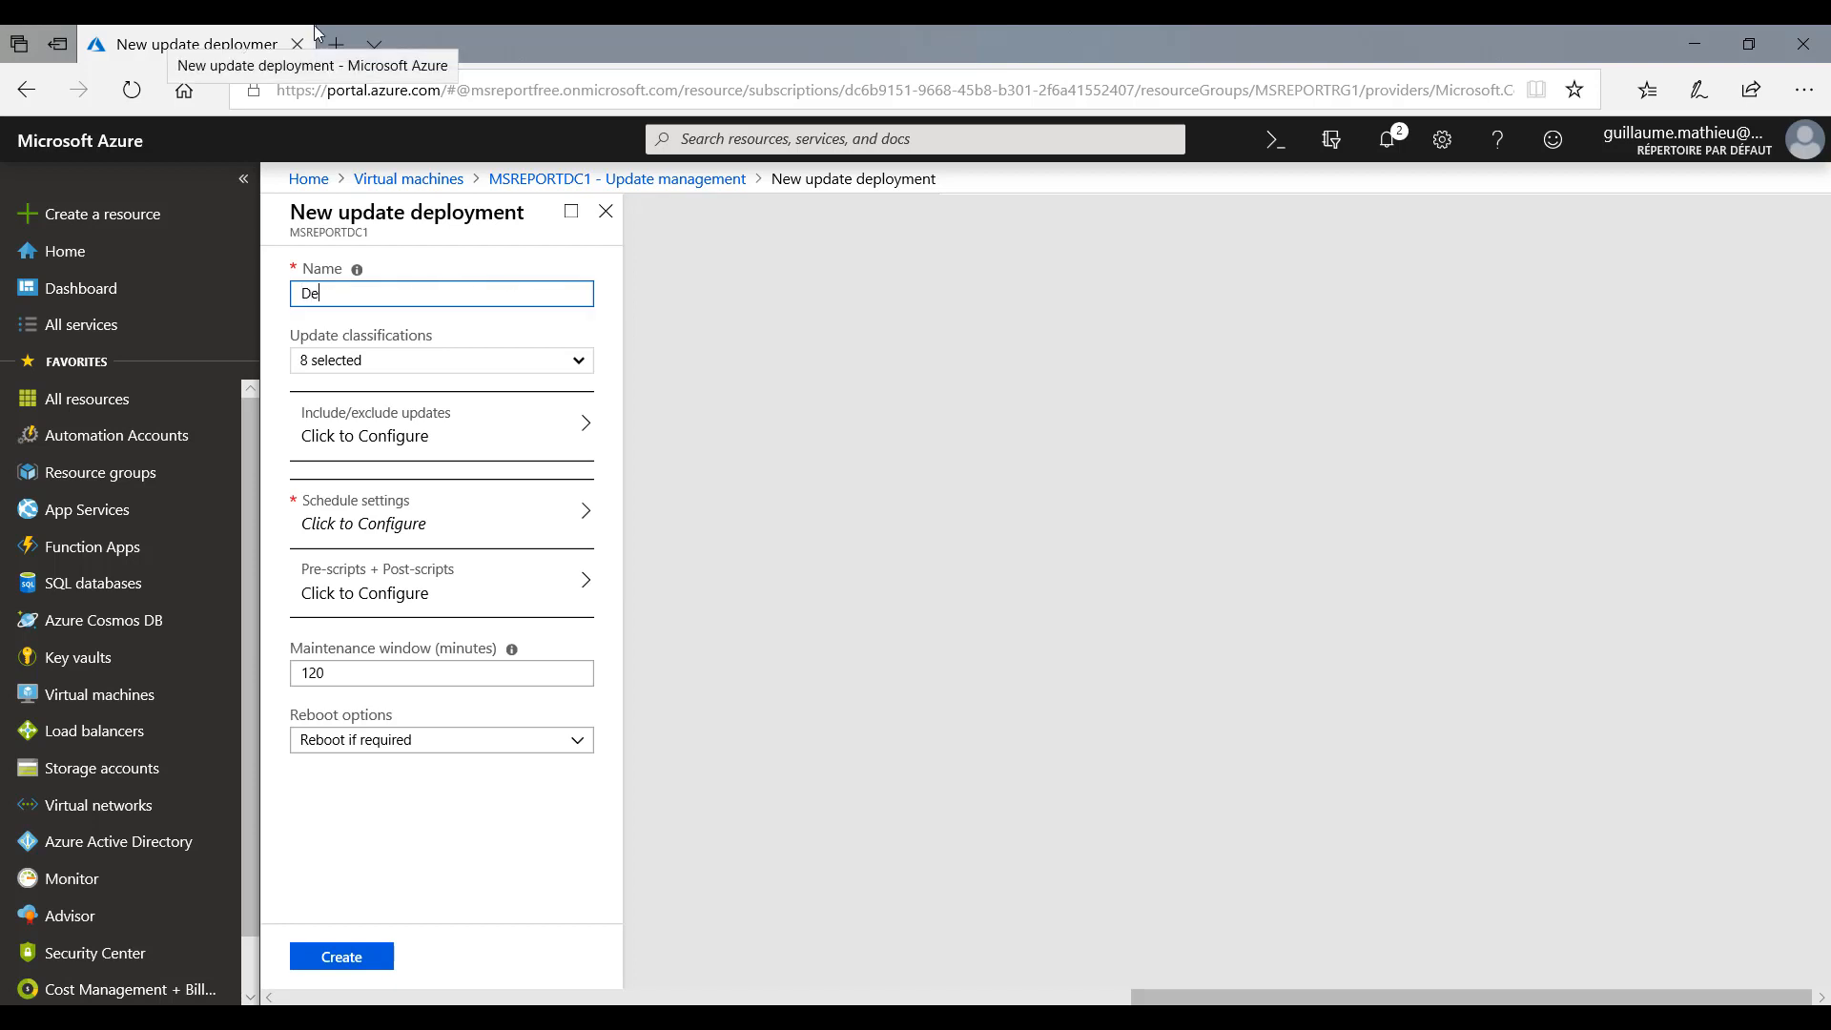
text(ploiement correctifs restants)
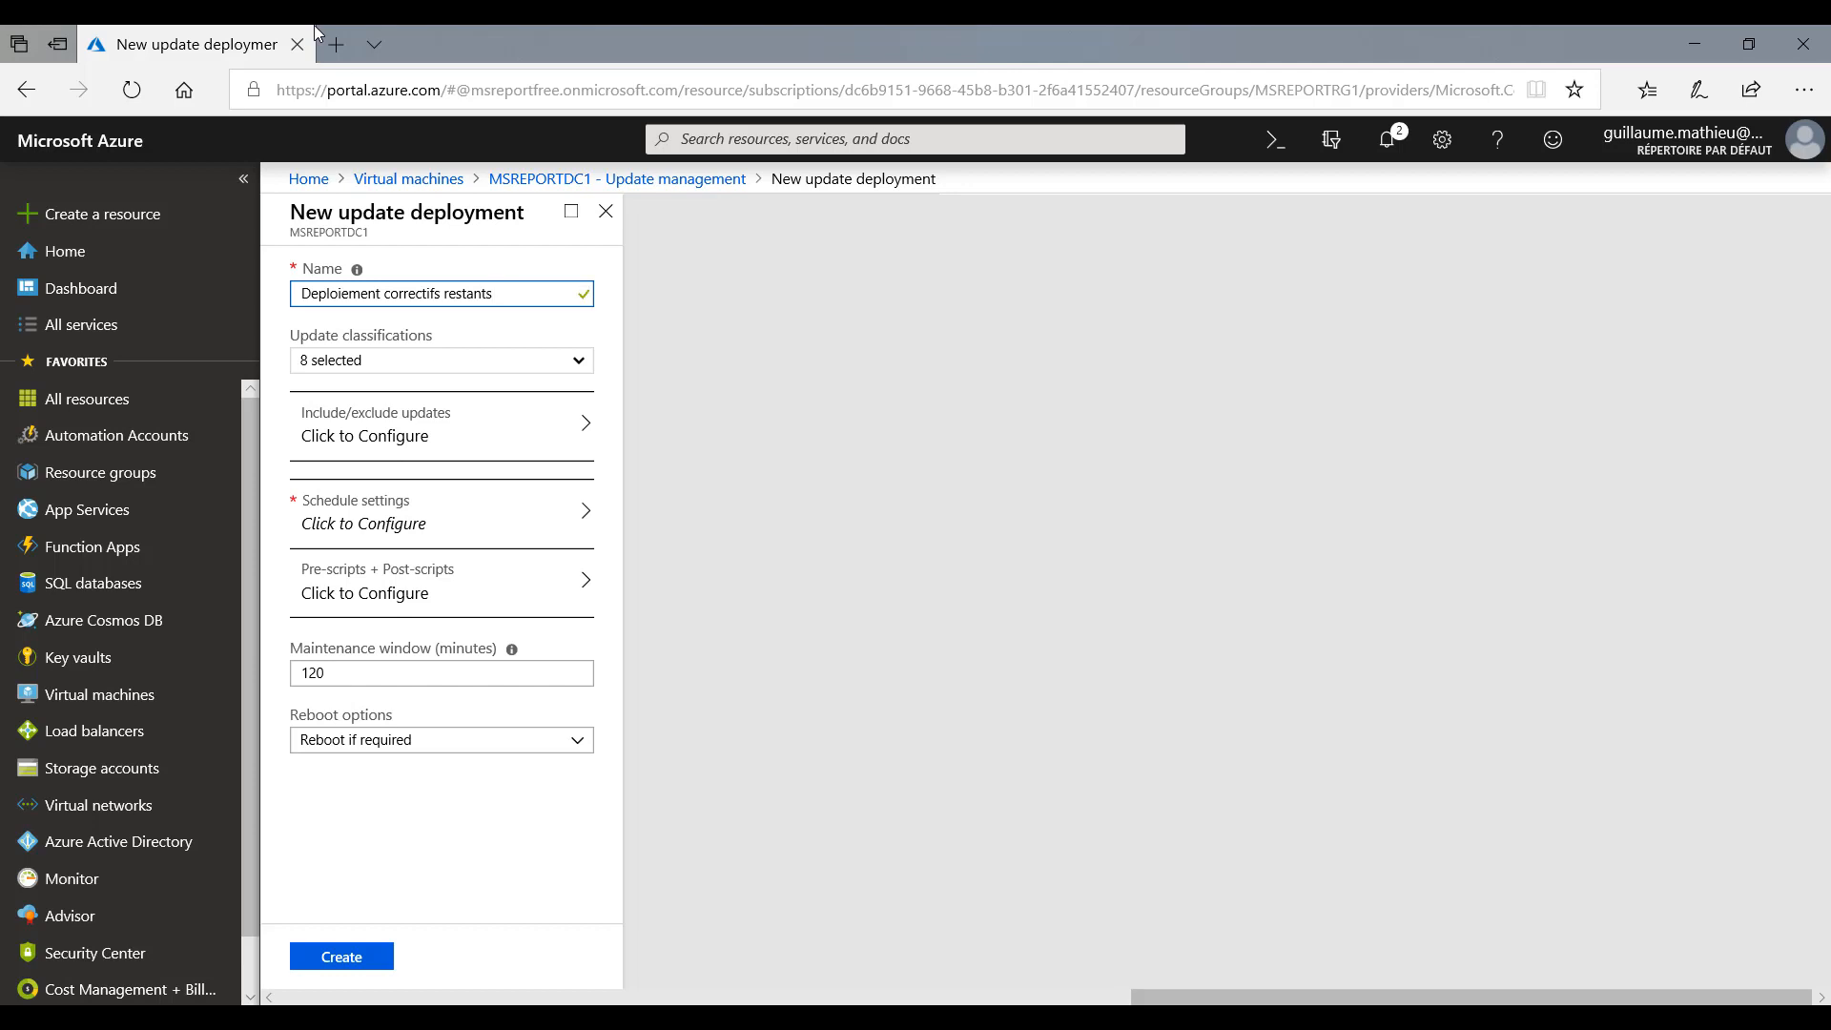
- Look over the deployment's update classifications and open the list of KB IDs to include
click(579, 361)
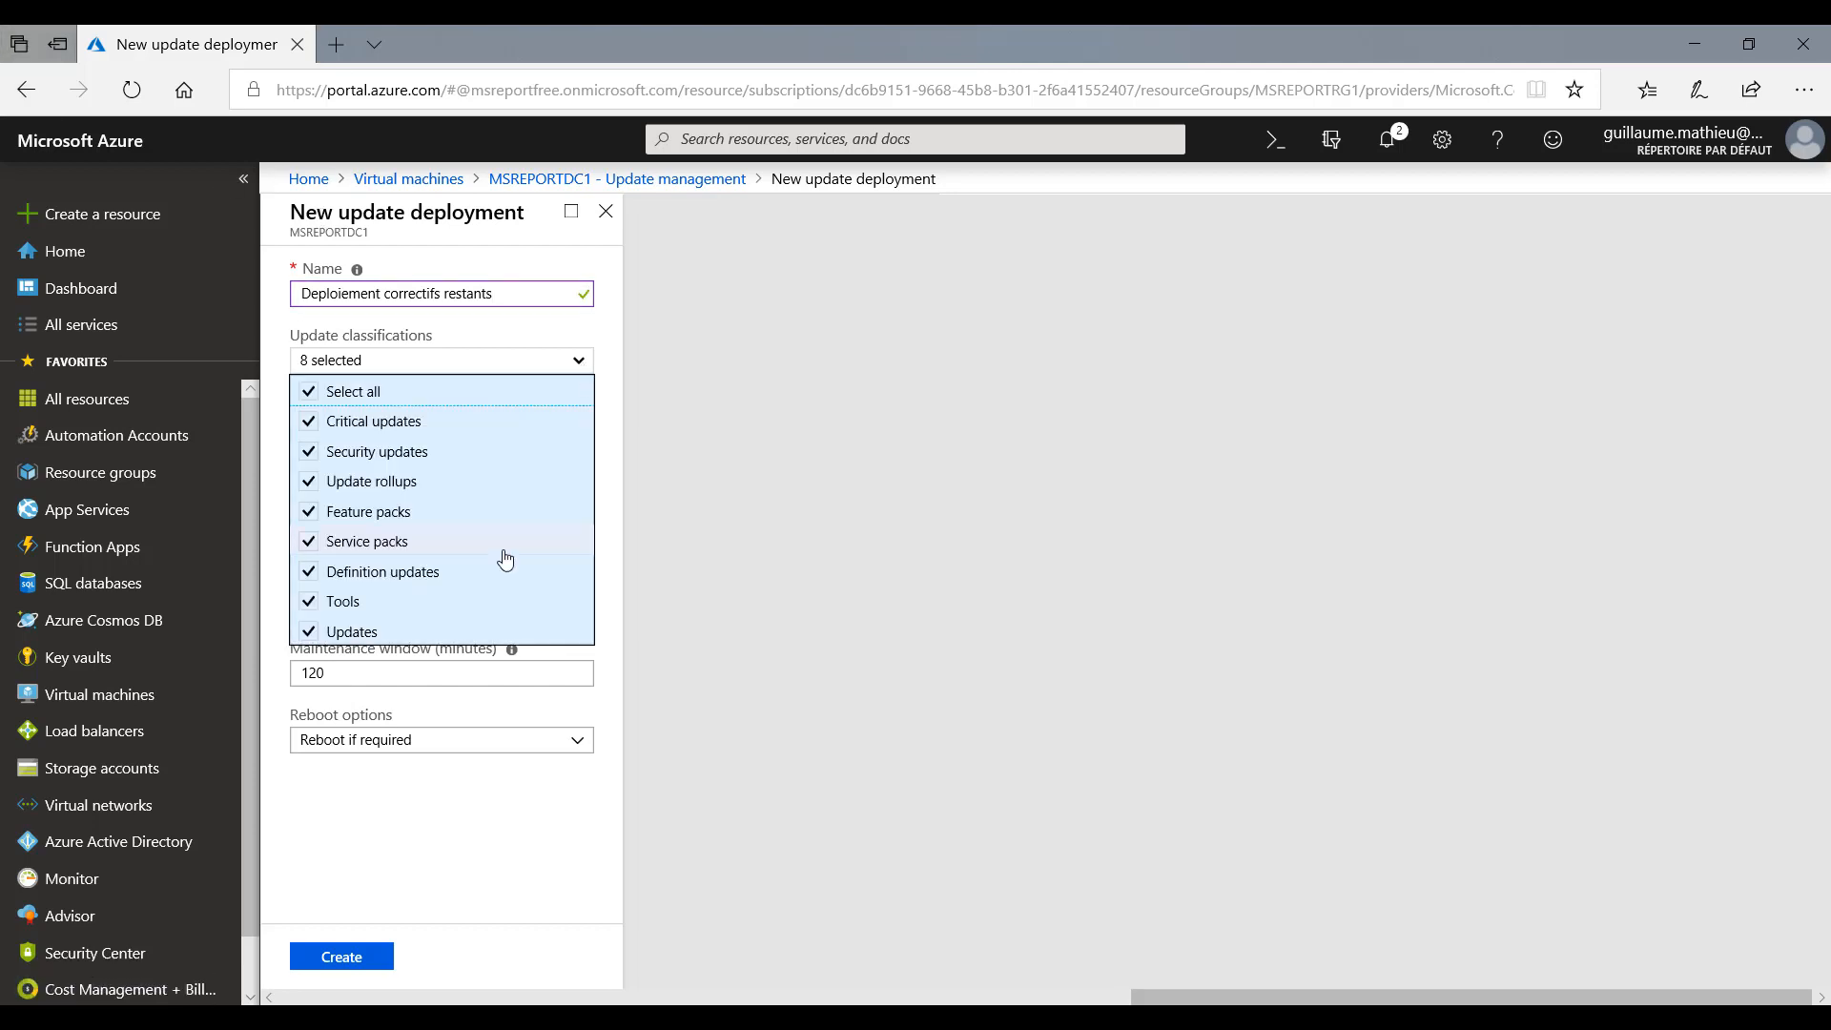
click(609, 331)
click(564, 436)
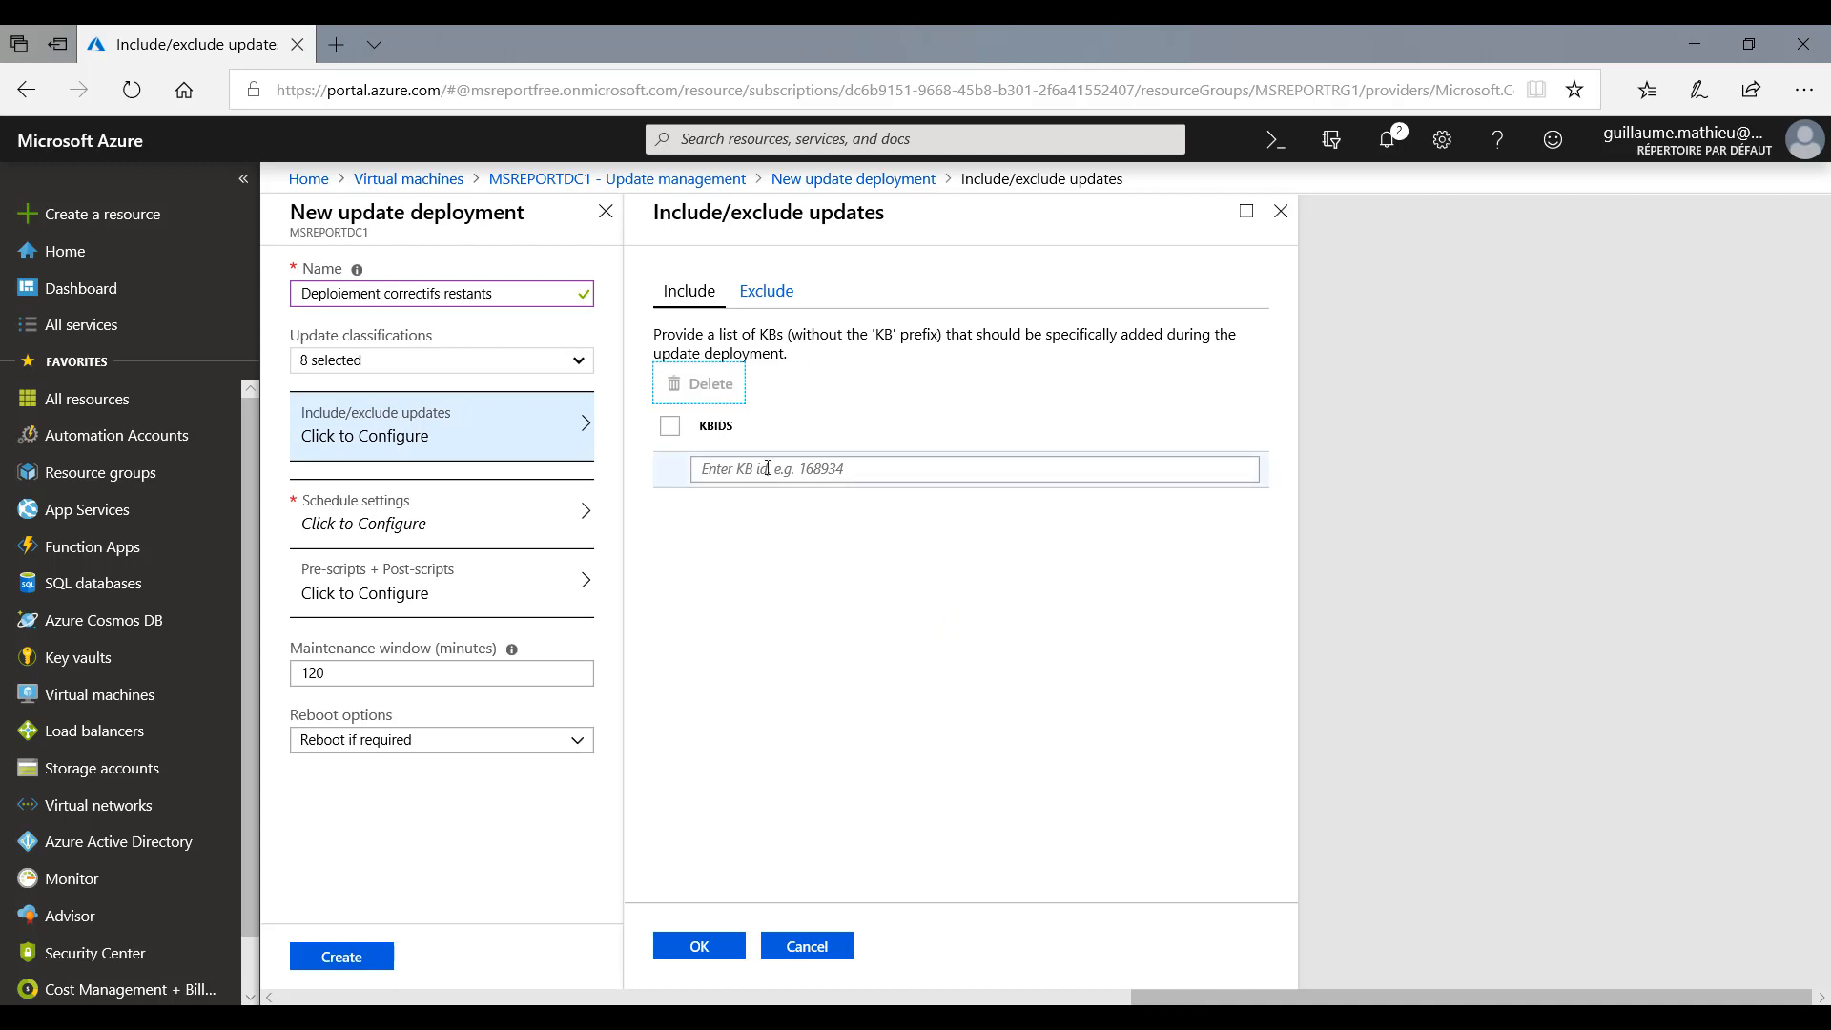
click(878, 474)
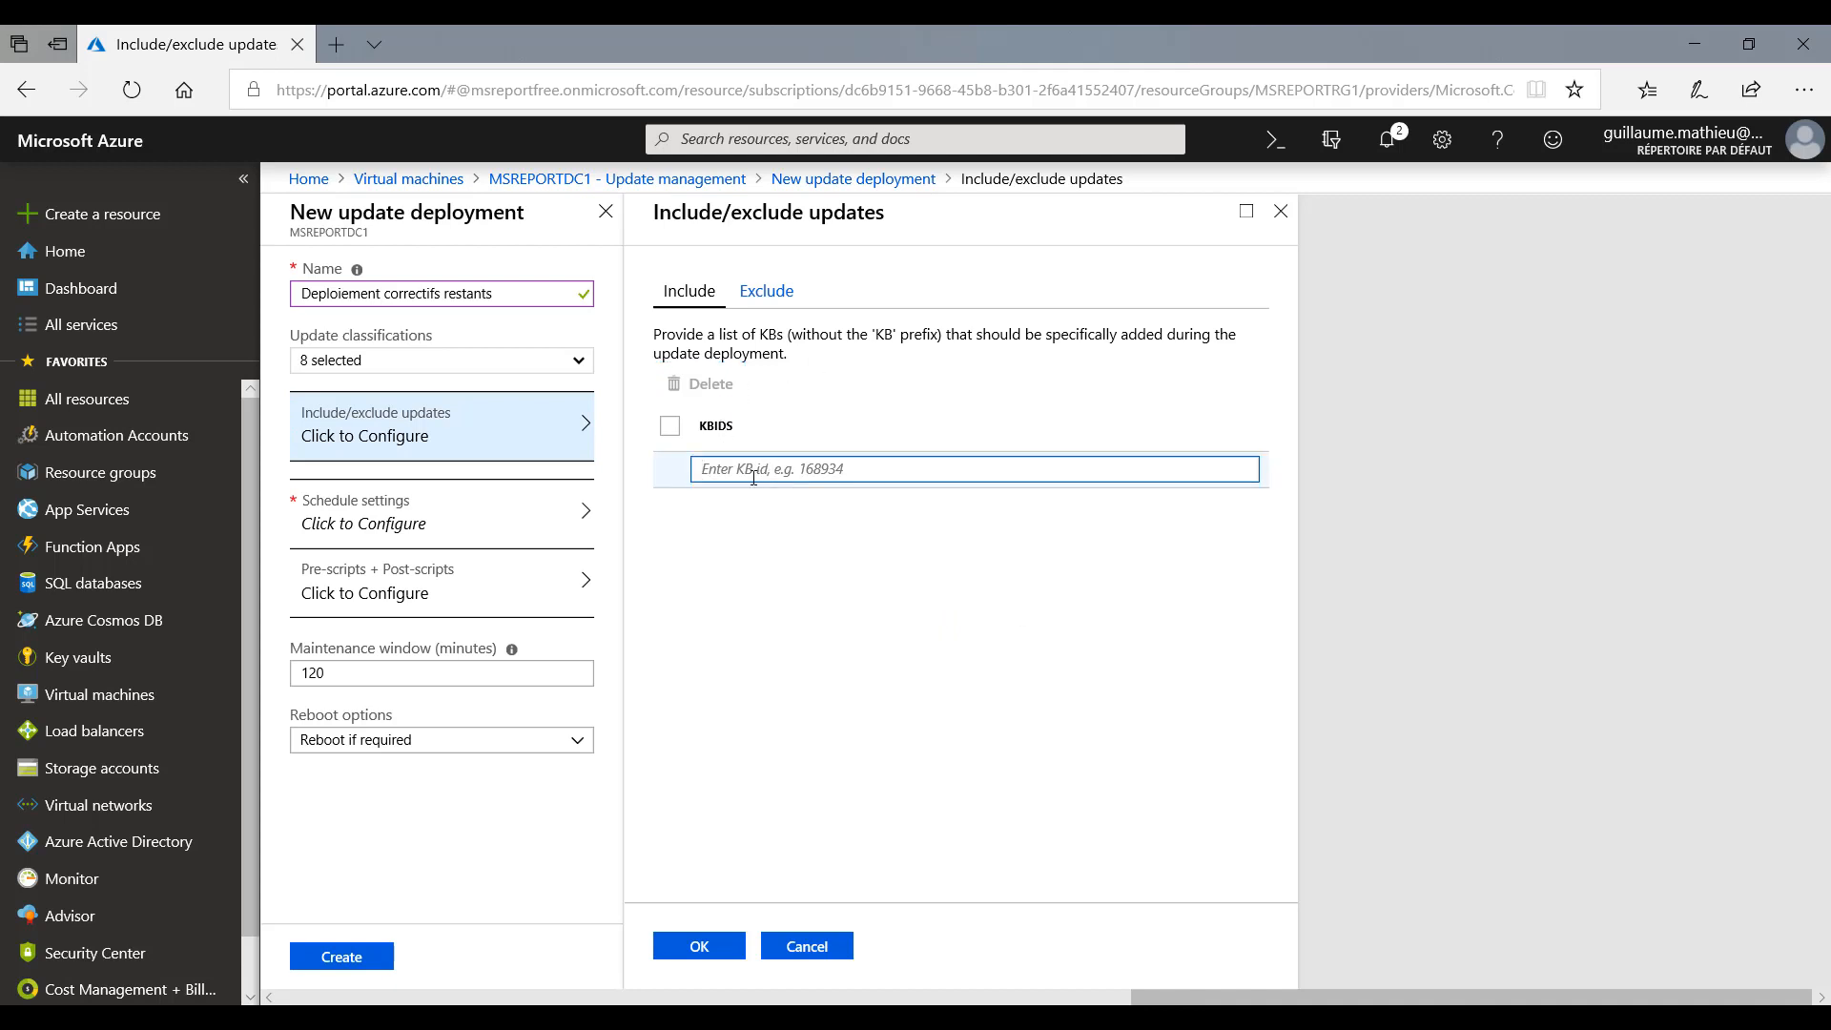
- Open the deployment's schedule settings and set the start time to 5:50 PM
click(477, 508)
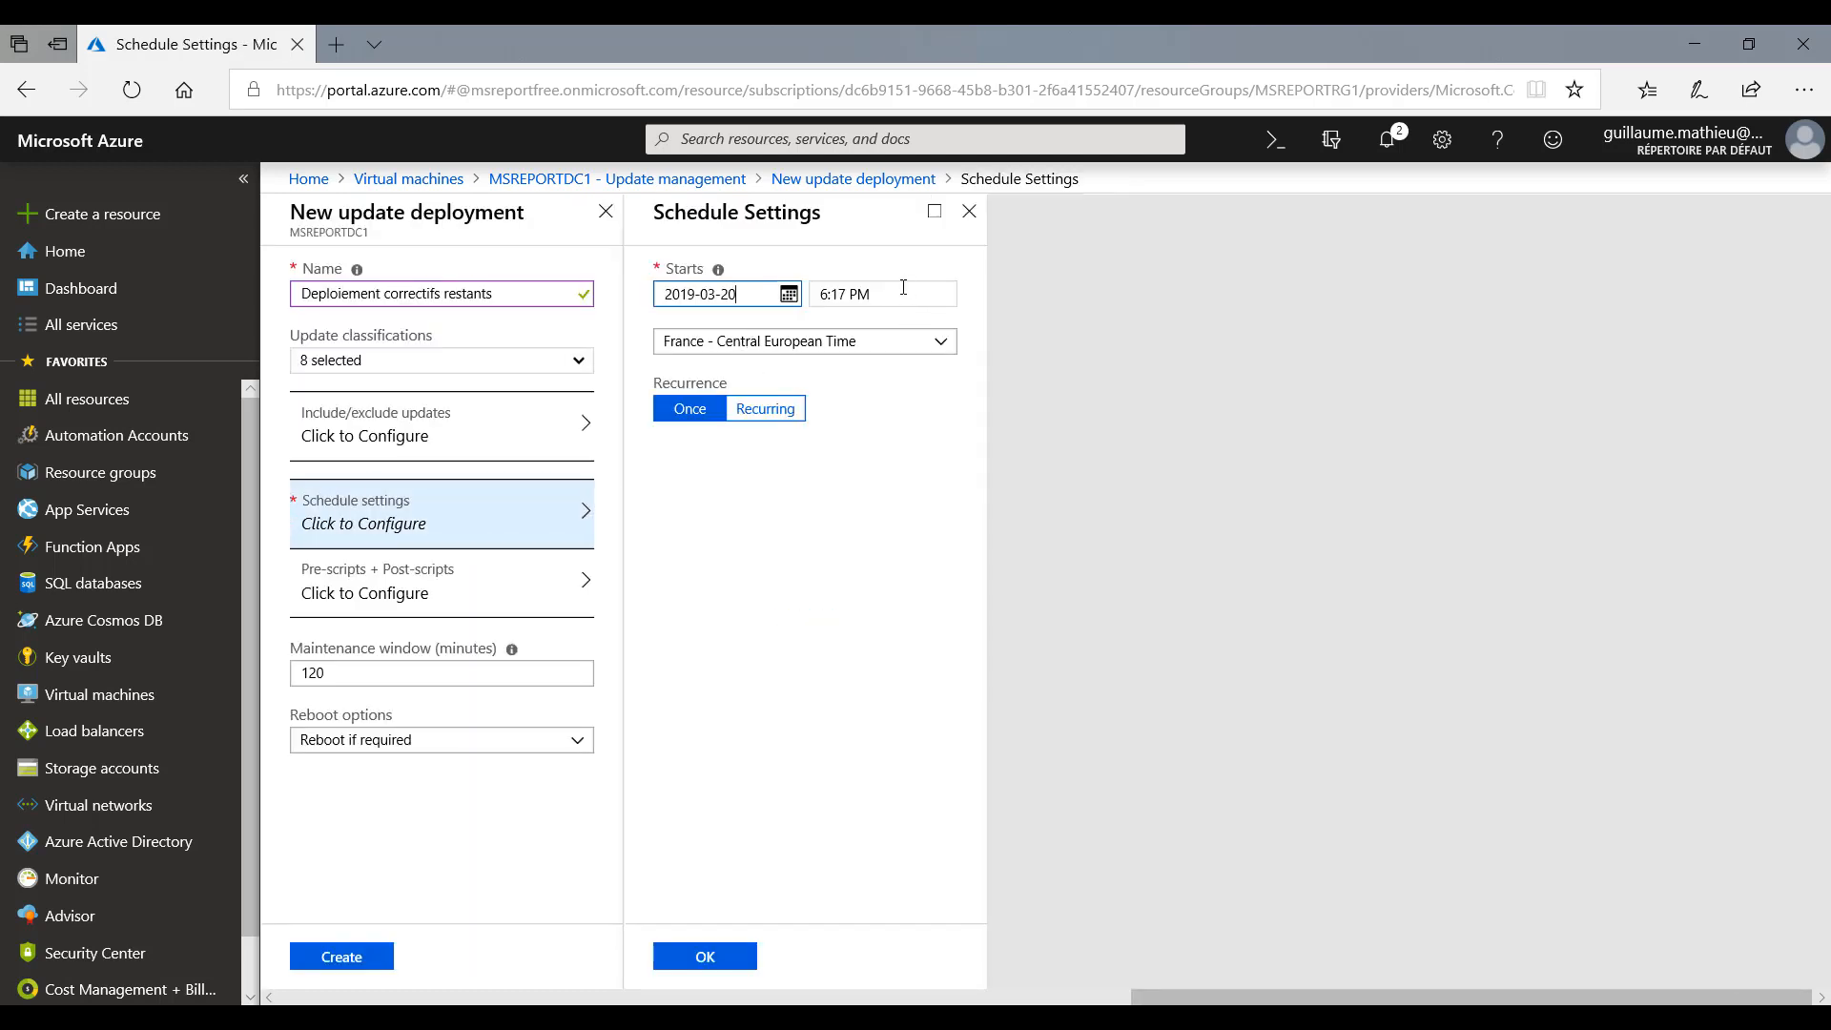
click(848, 295)
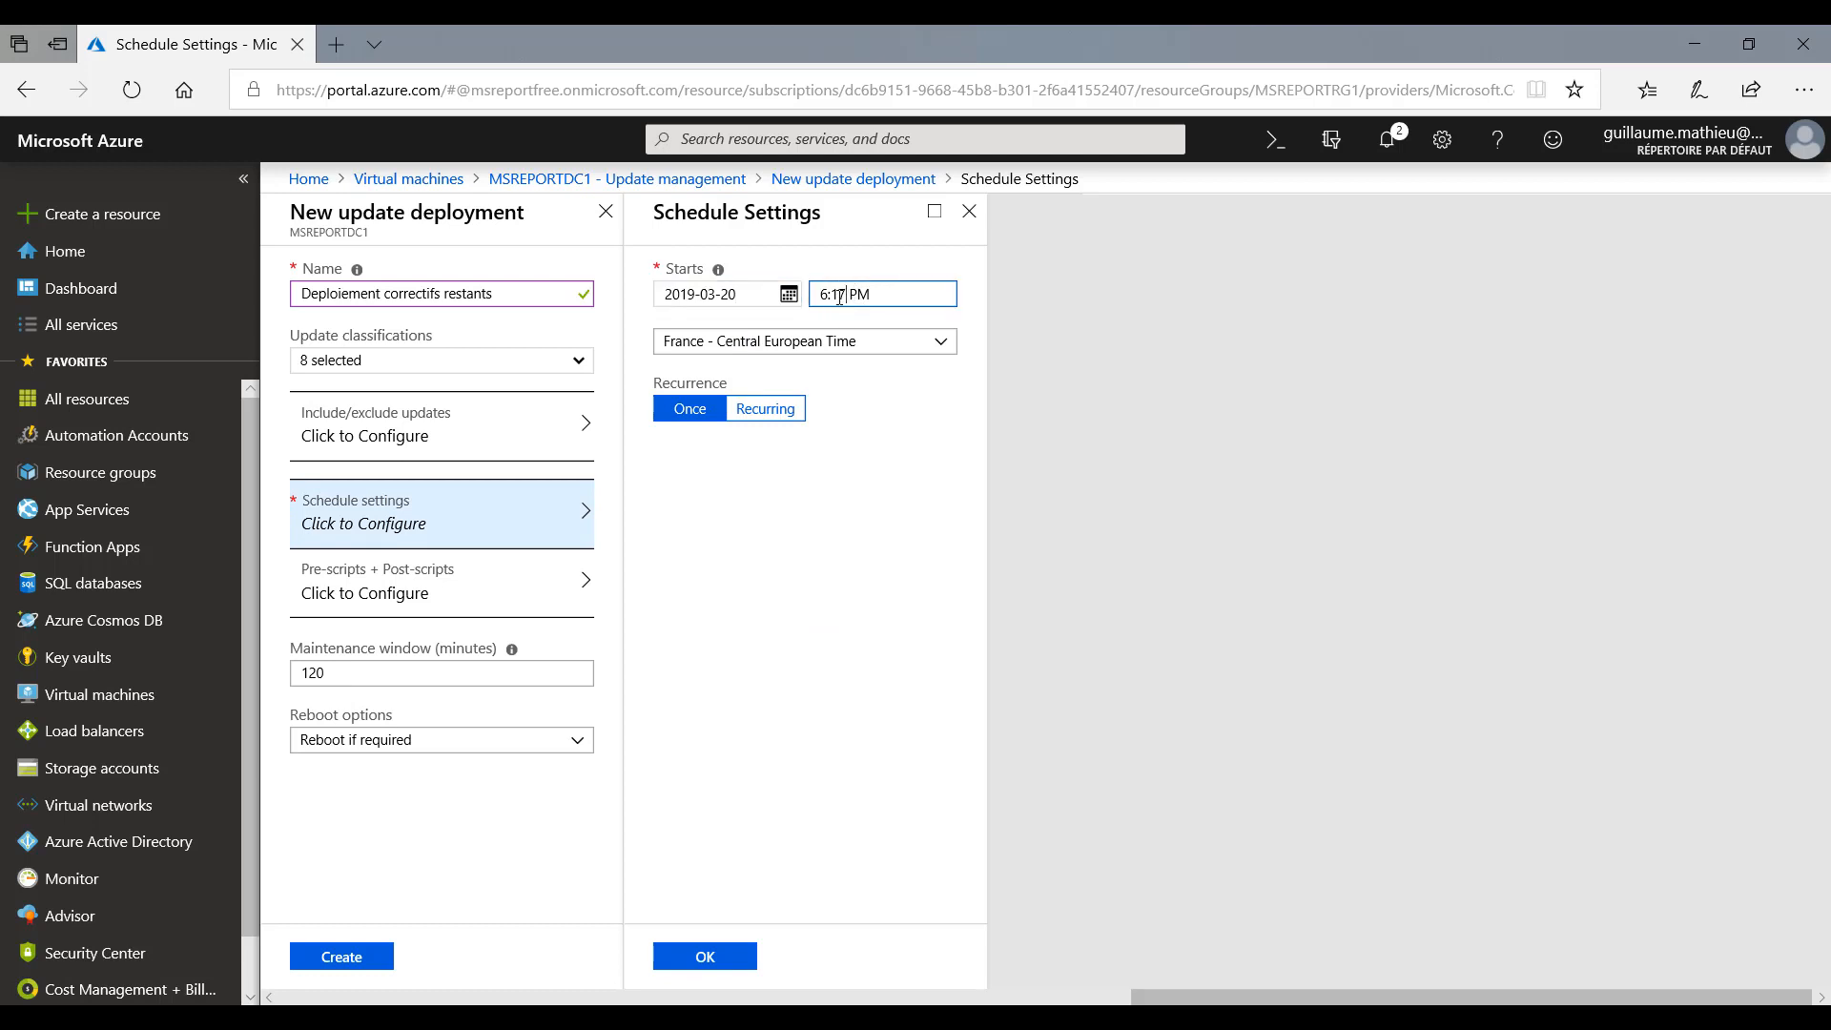
drag(834, 294, 845, 296)
key(Left)
key(Left)
key(BackSpace)
text(5)
key(BackSpace)
key(BackSpace)
text(50)
click(896, 551)
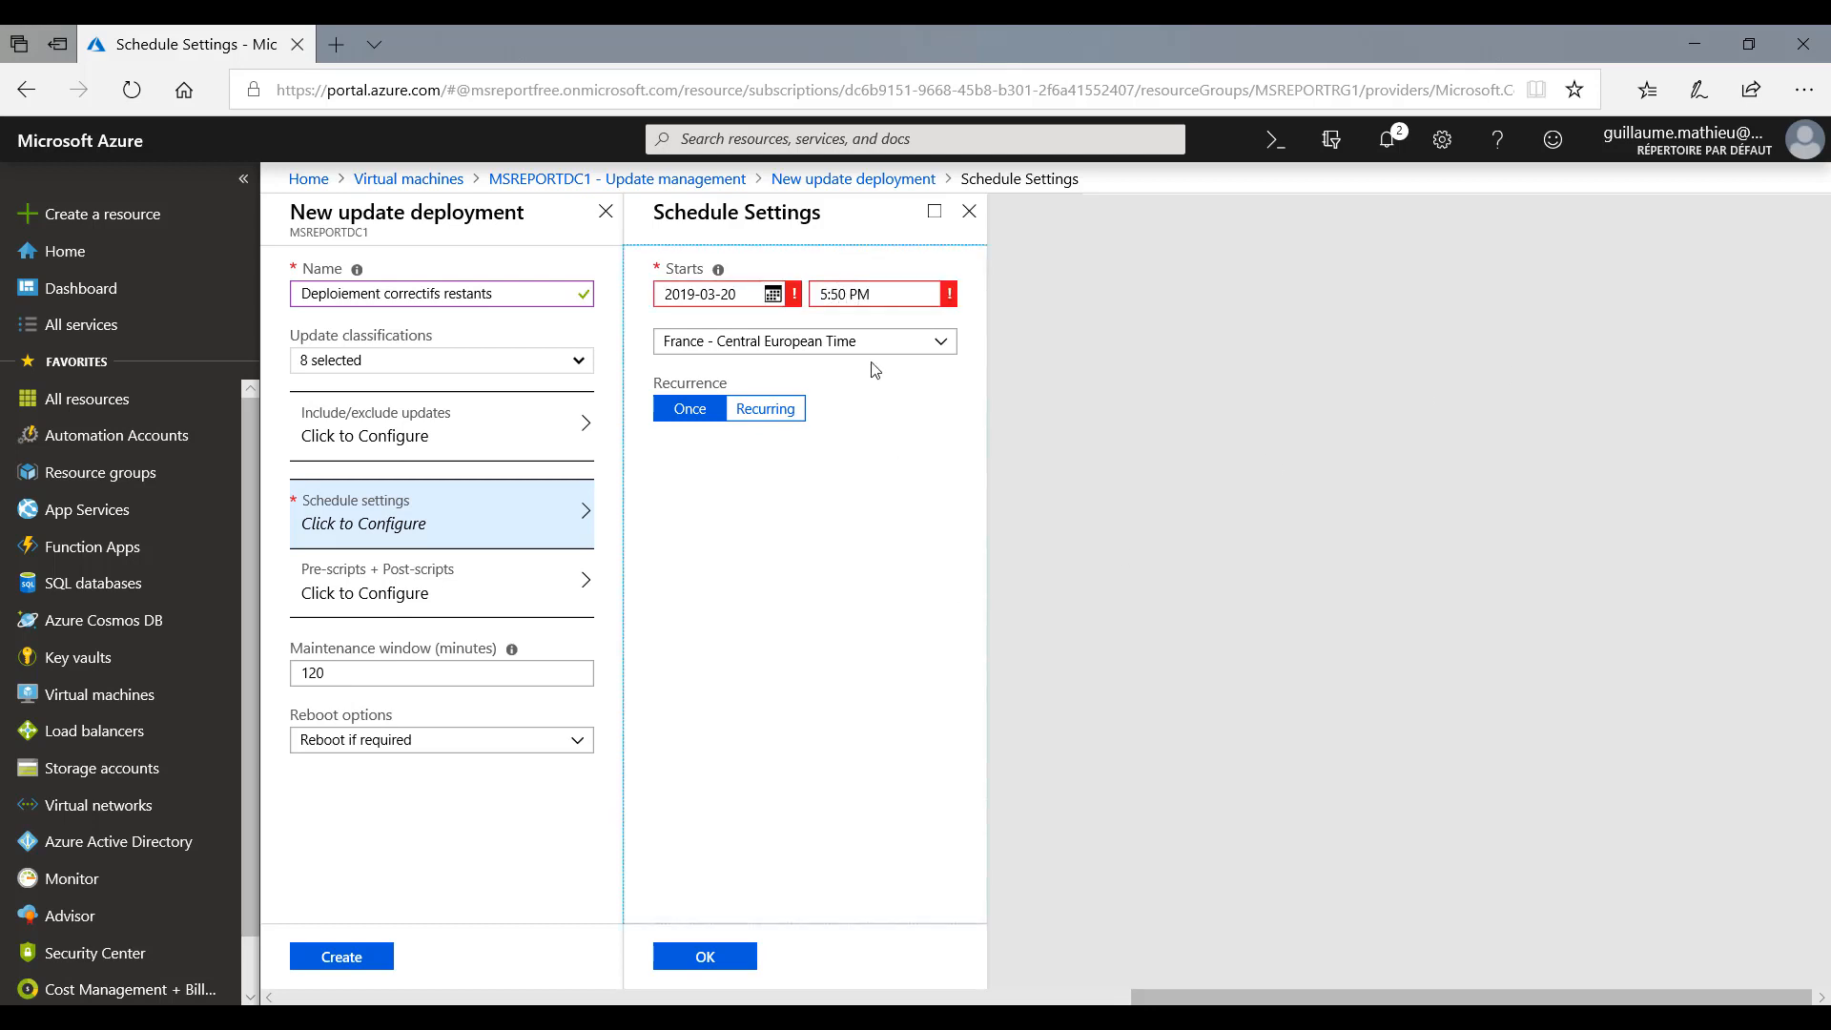
- Set the start time to 6:50 PM on 2019-03-20 and save the one-time schedule
mouse_move(788, 301)
double_click(816, 294)
text(6)
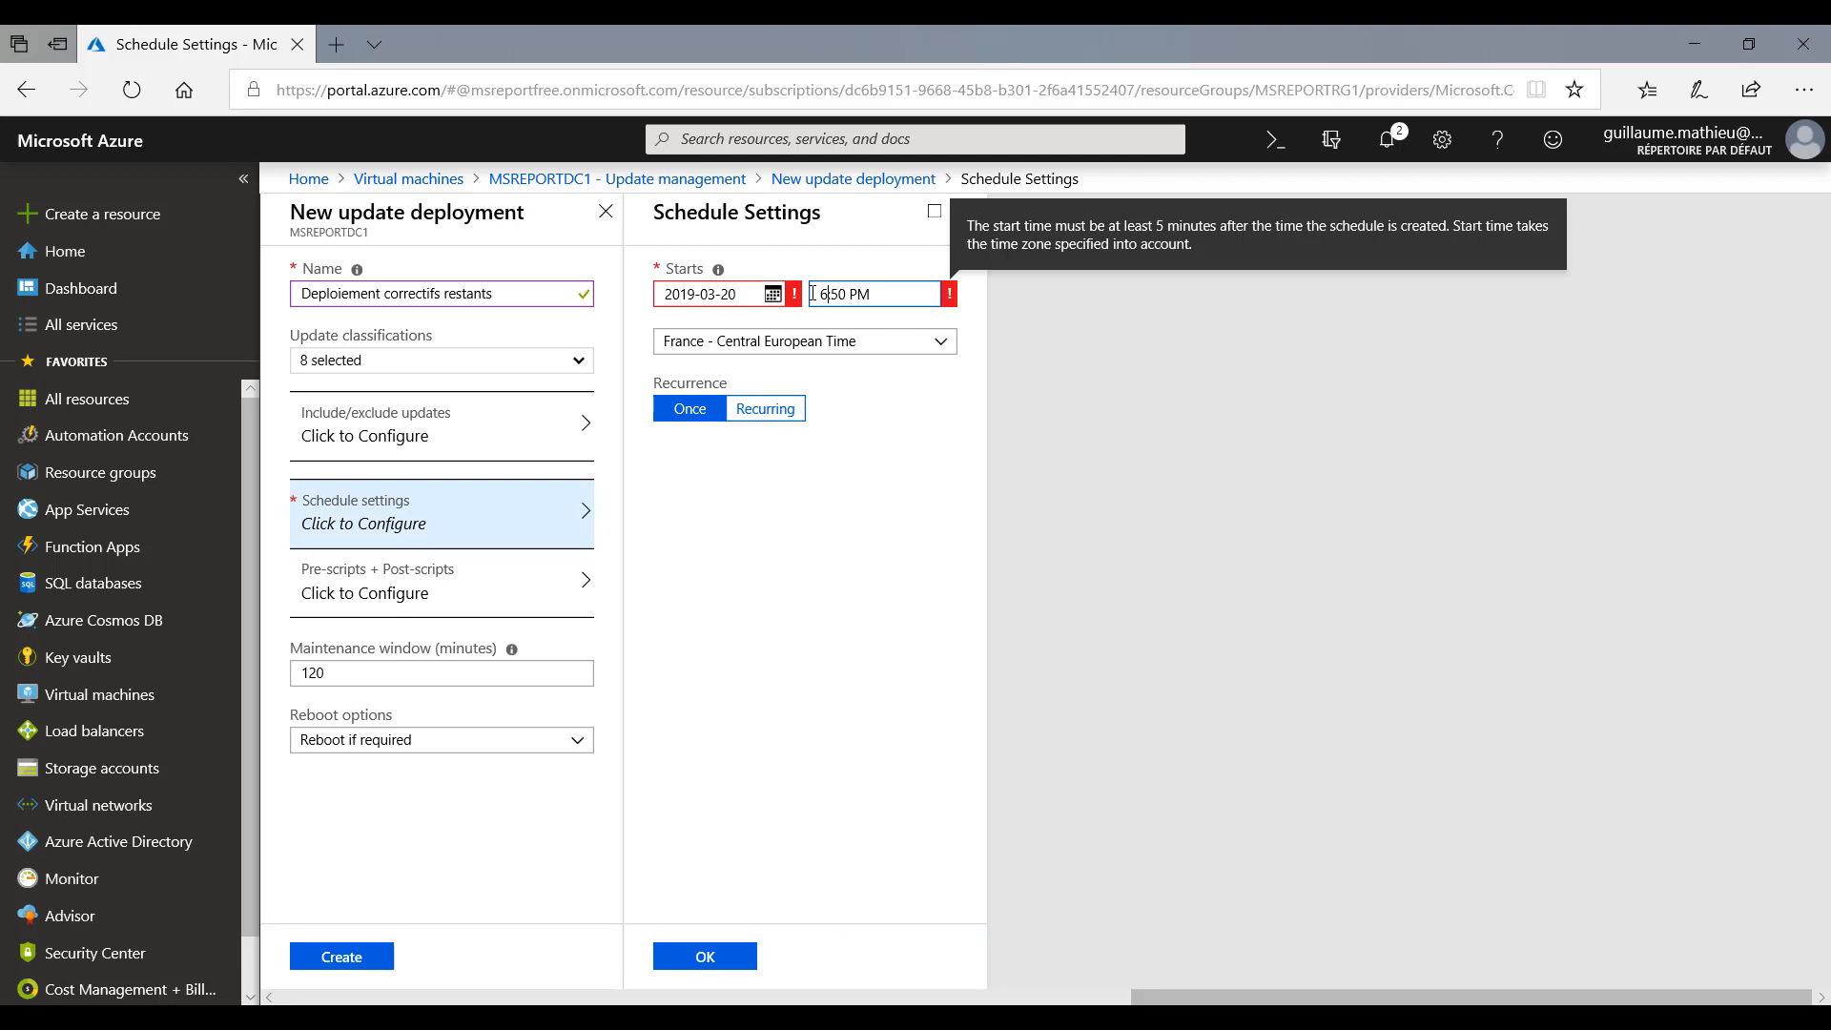
click(593, 535)
click(504, 589)
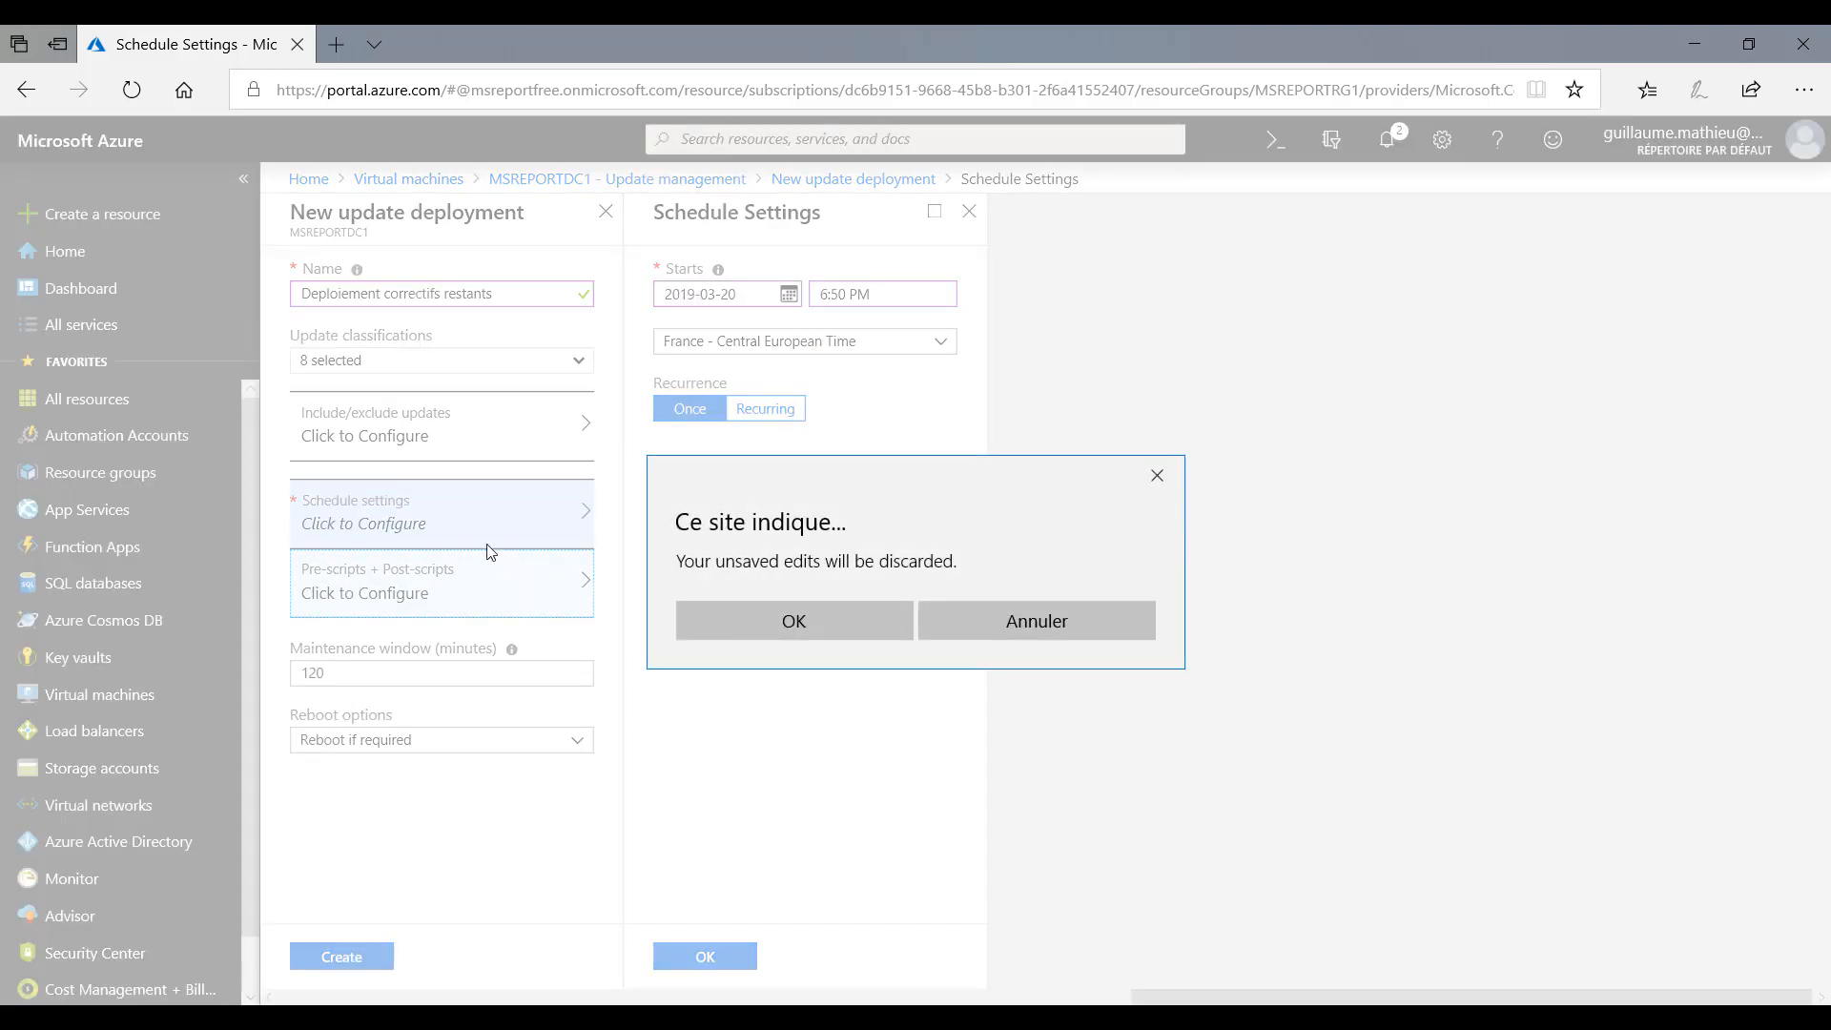
click(1049, 633)
click(704, 957)
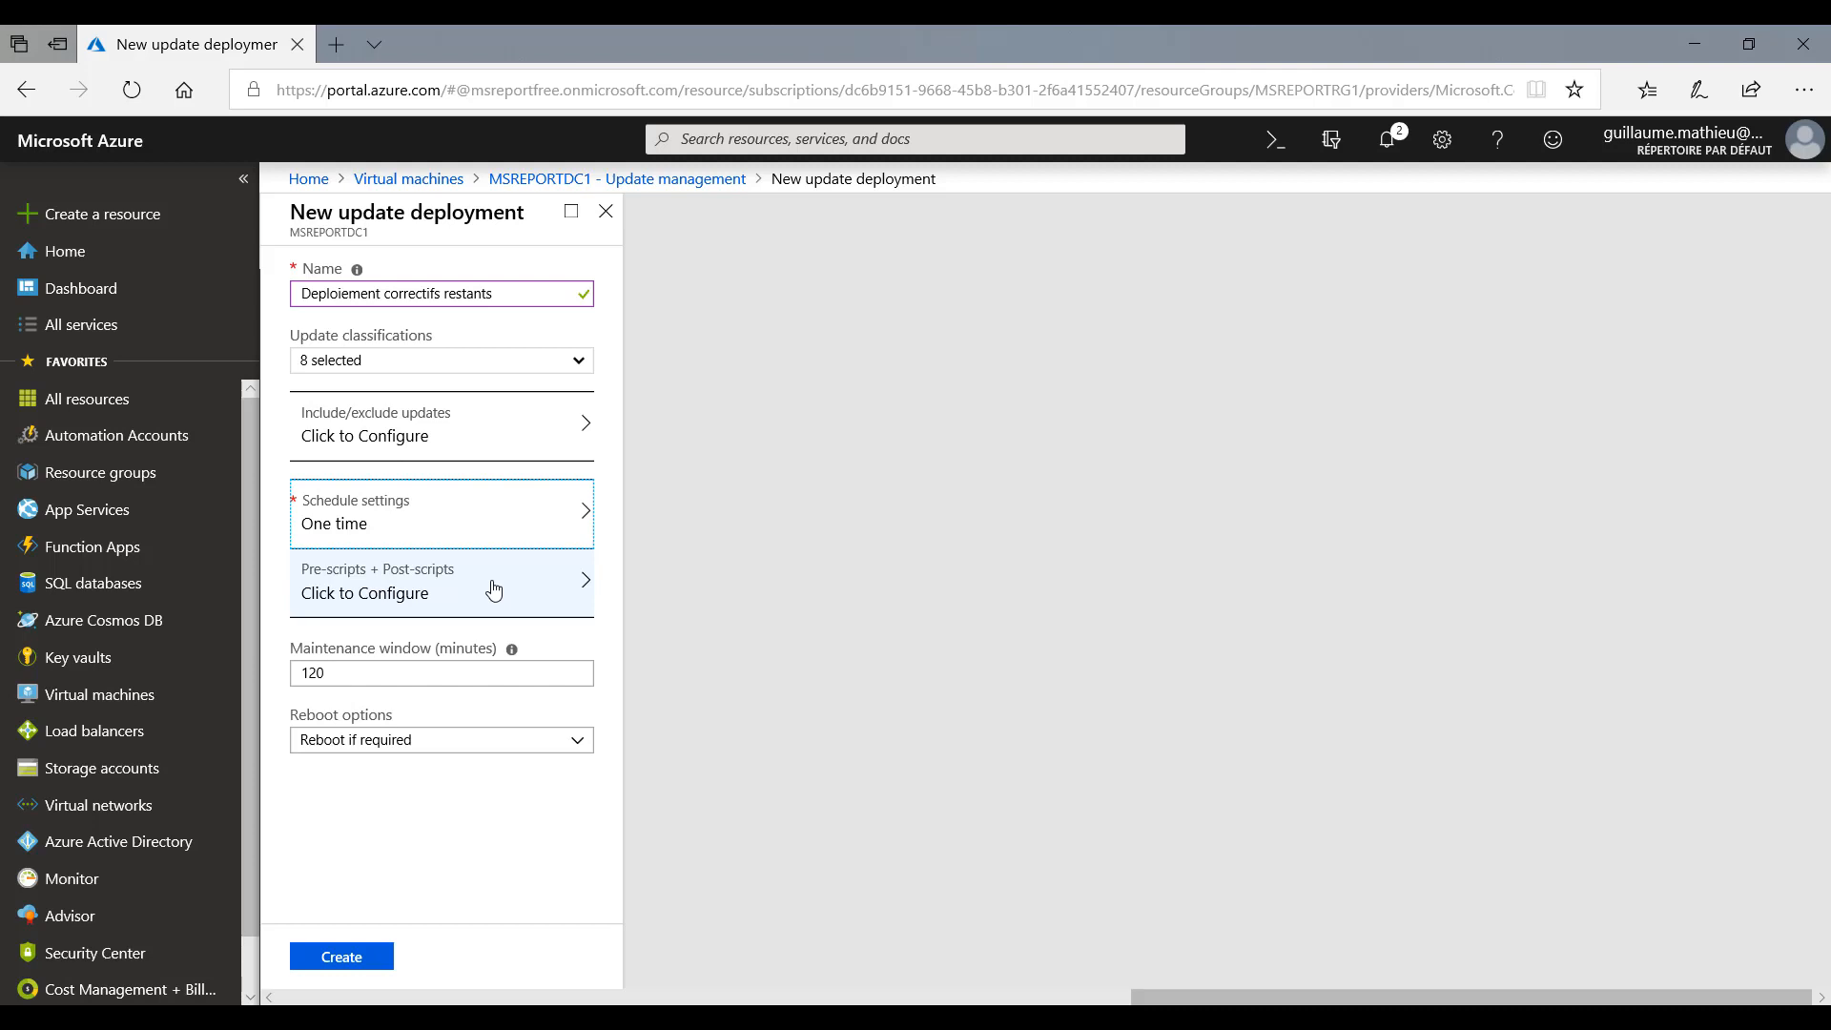
- Try to set the deployment's maintenance window to 20 minutes
double_click(285, 669)
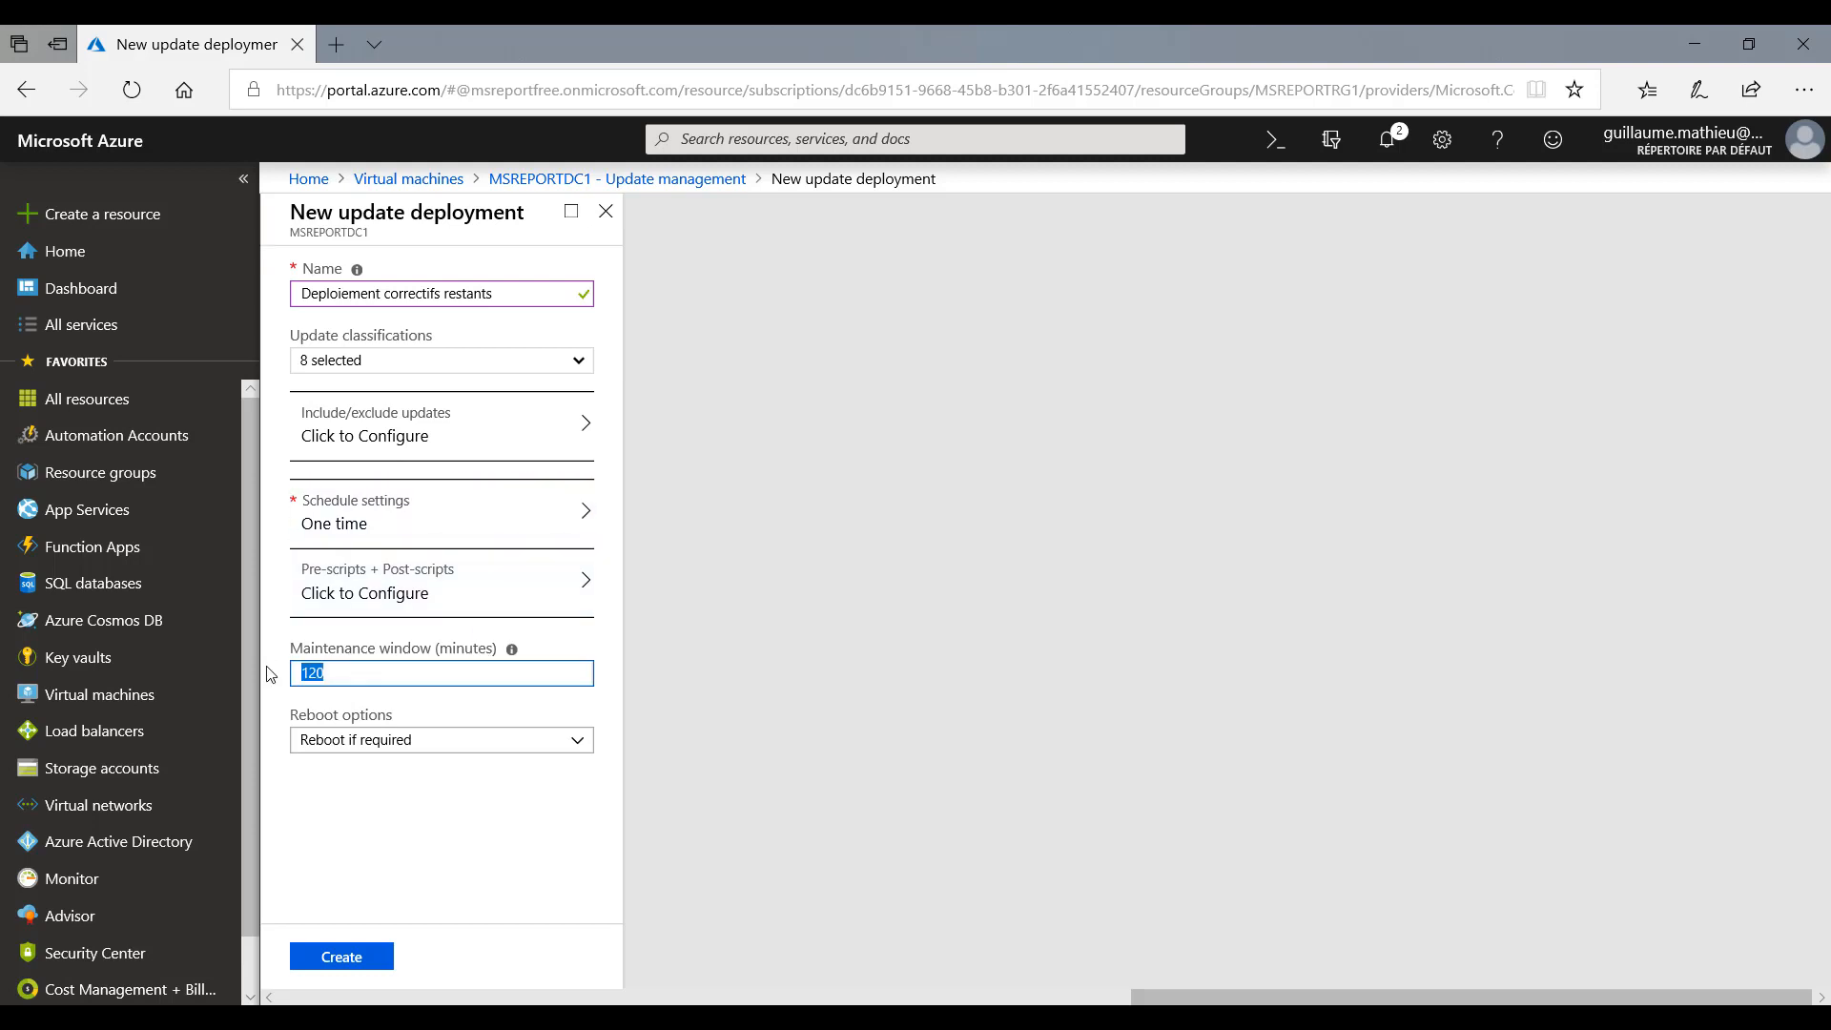
mouse_move(509, 658)
text(20)
key(Tab)
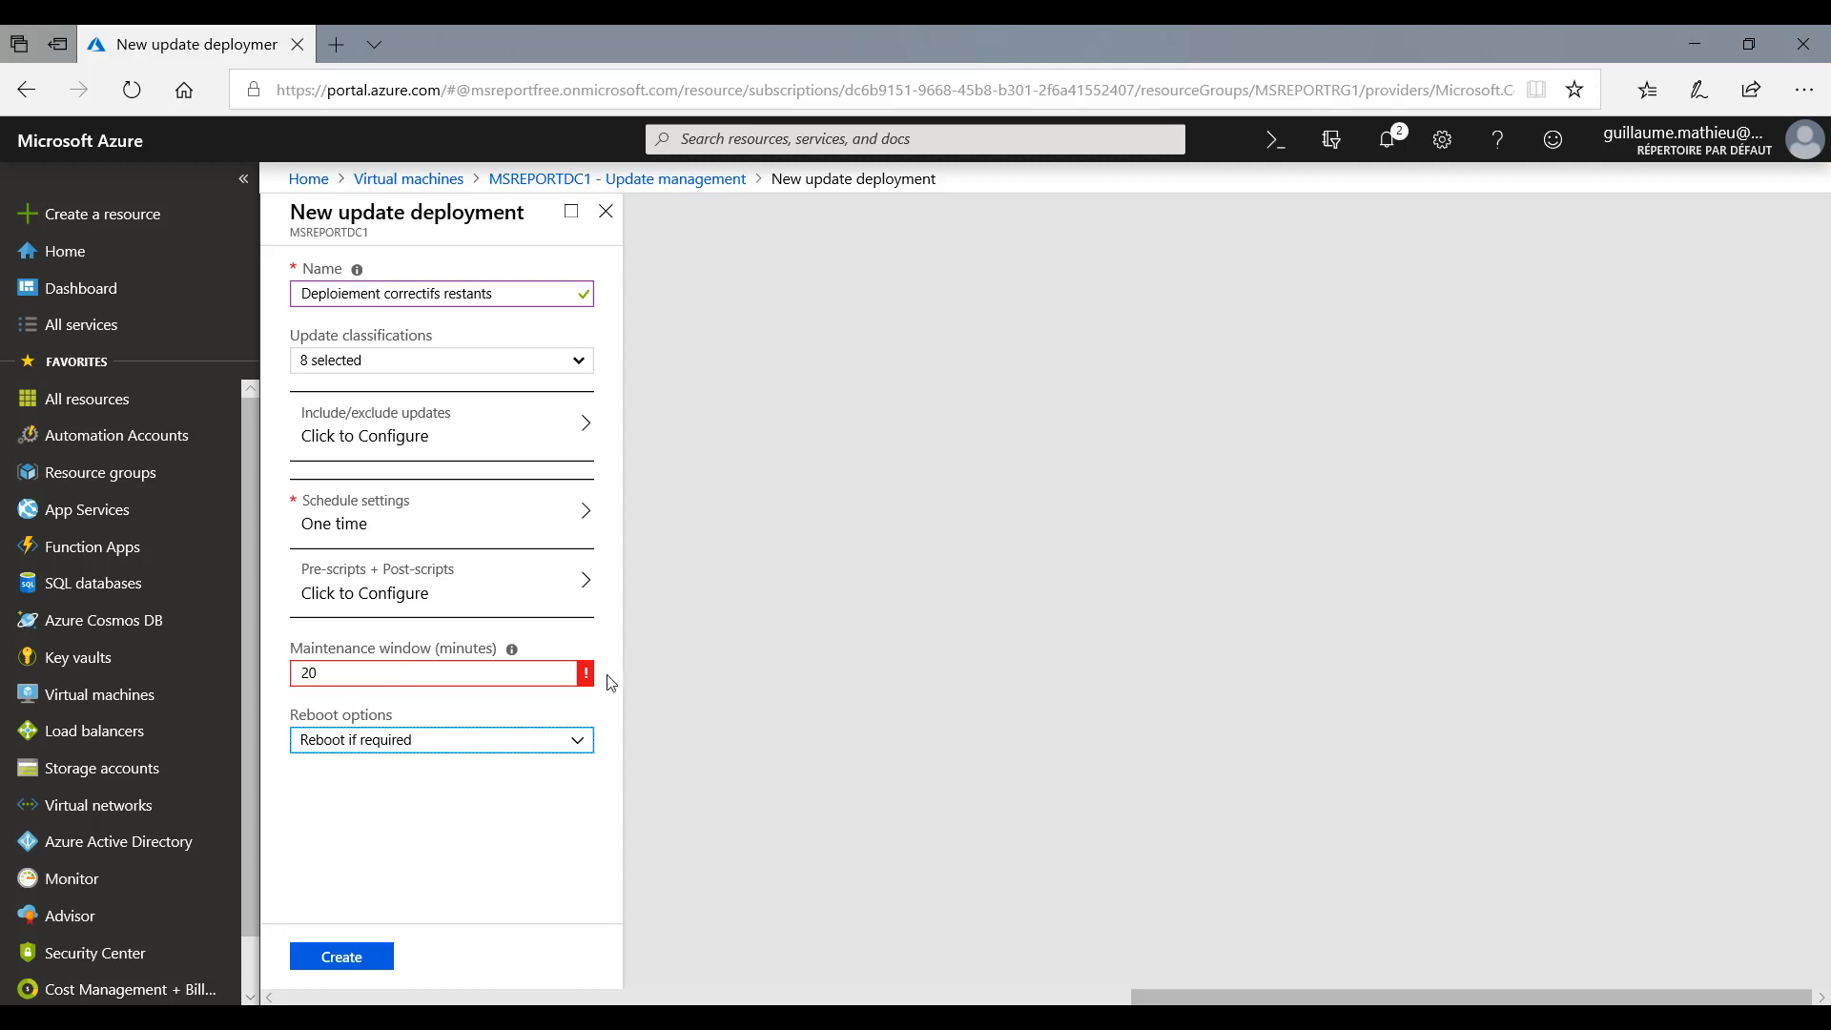
mouse_move(590, 679)
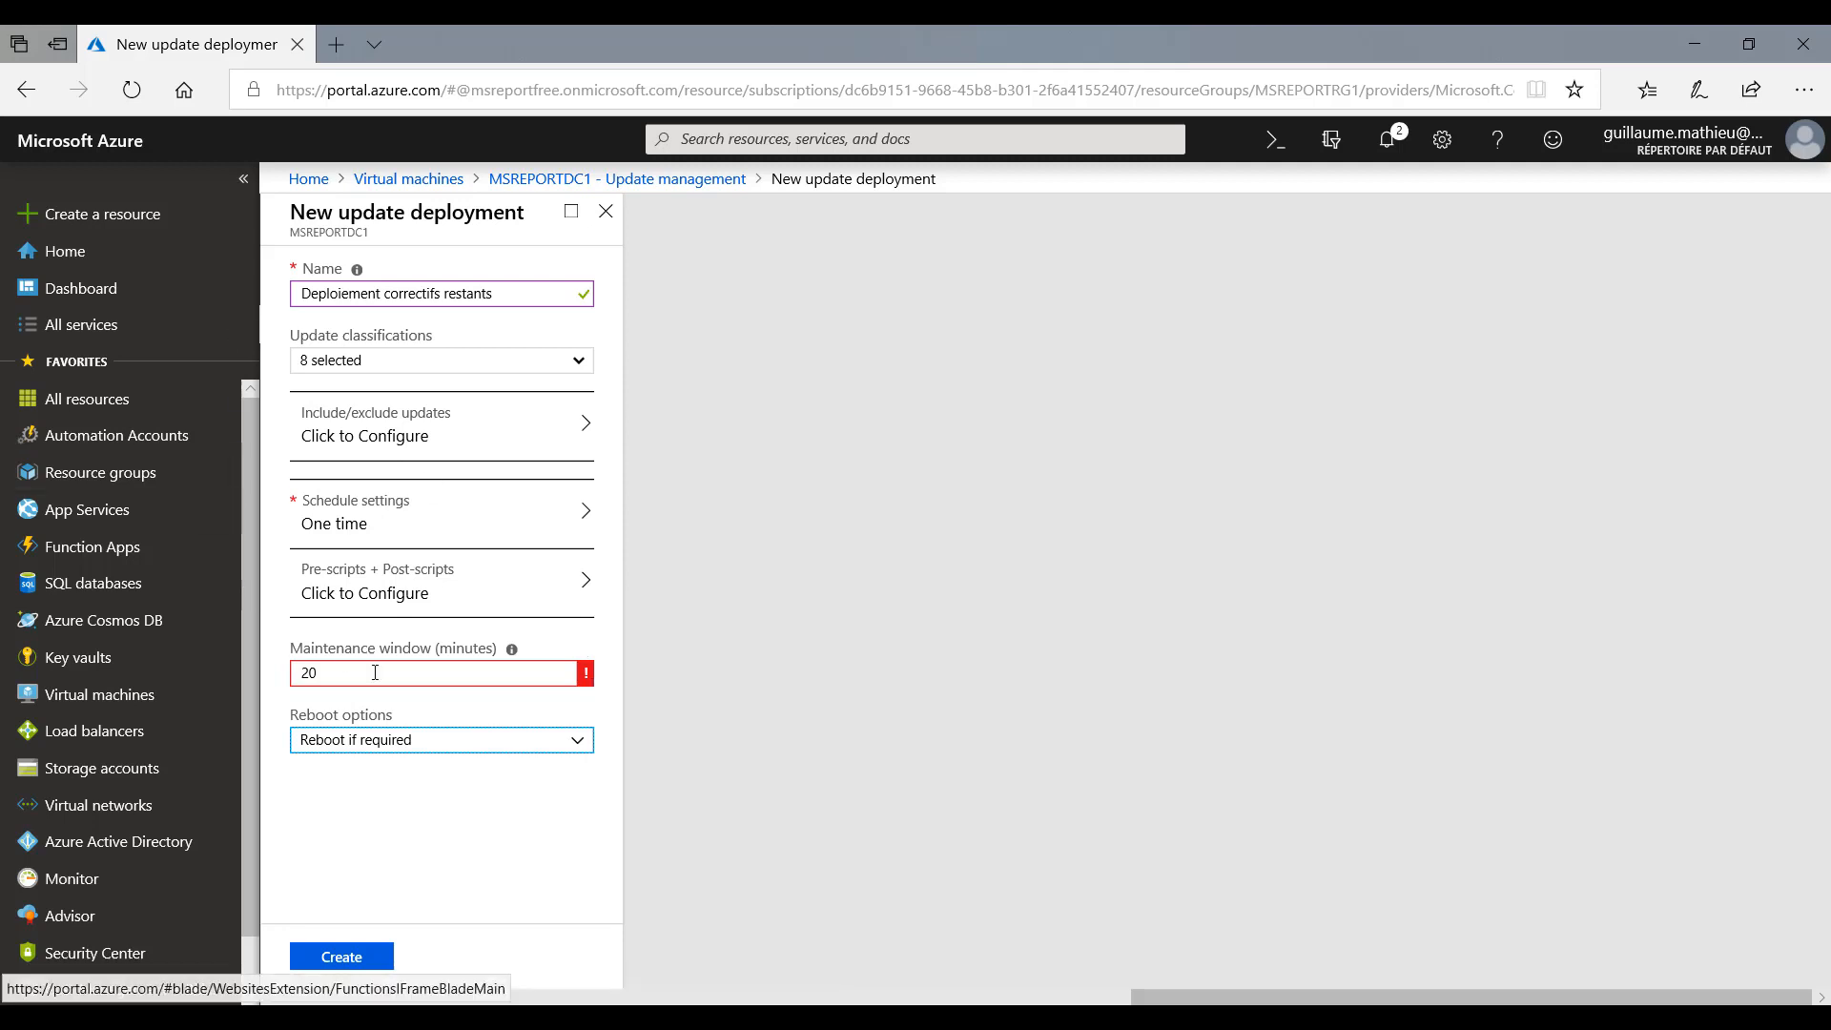
- Look over the reboot options, keep Reboot if required, and close the new update deployment, discarding its unsaved edits
click(576, 745)
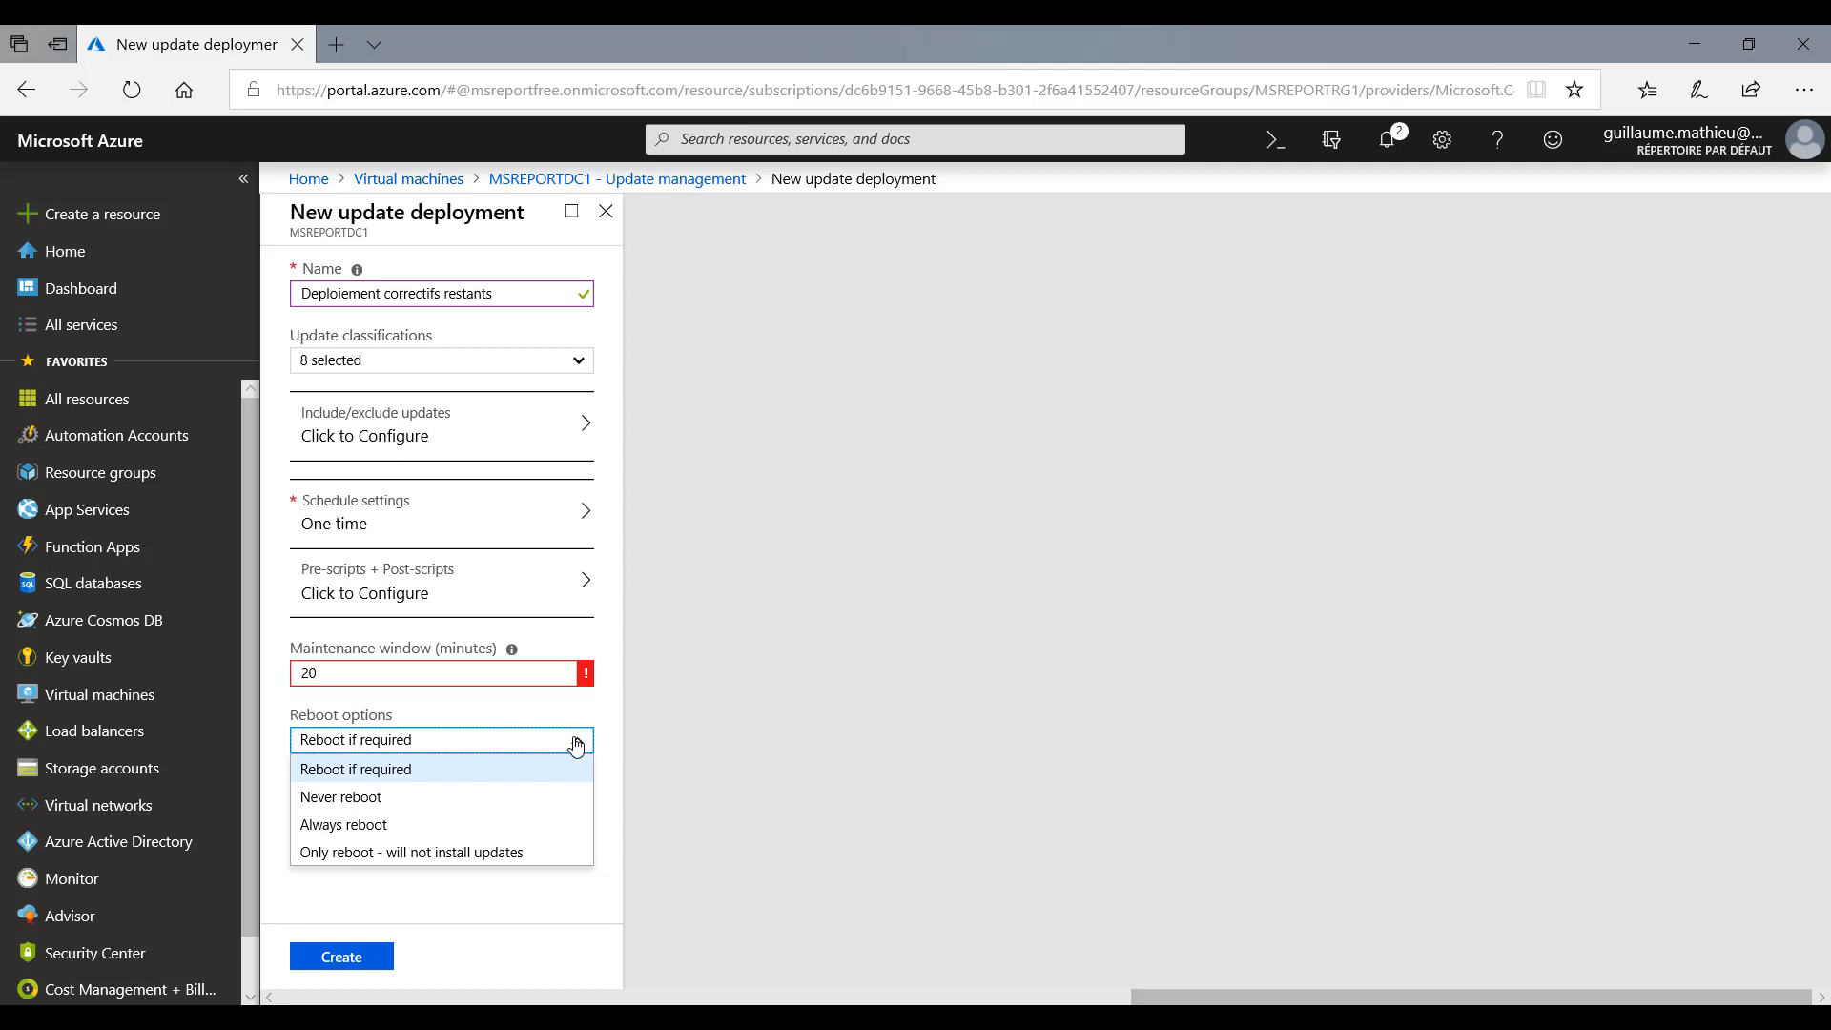
click(621, 632)
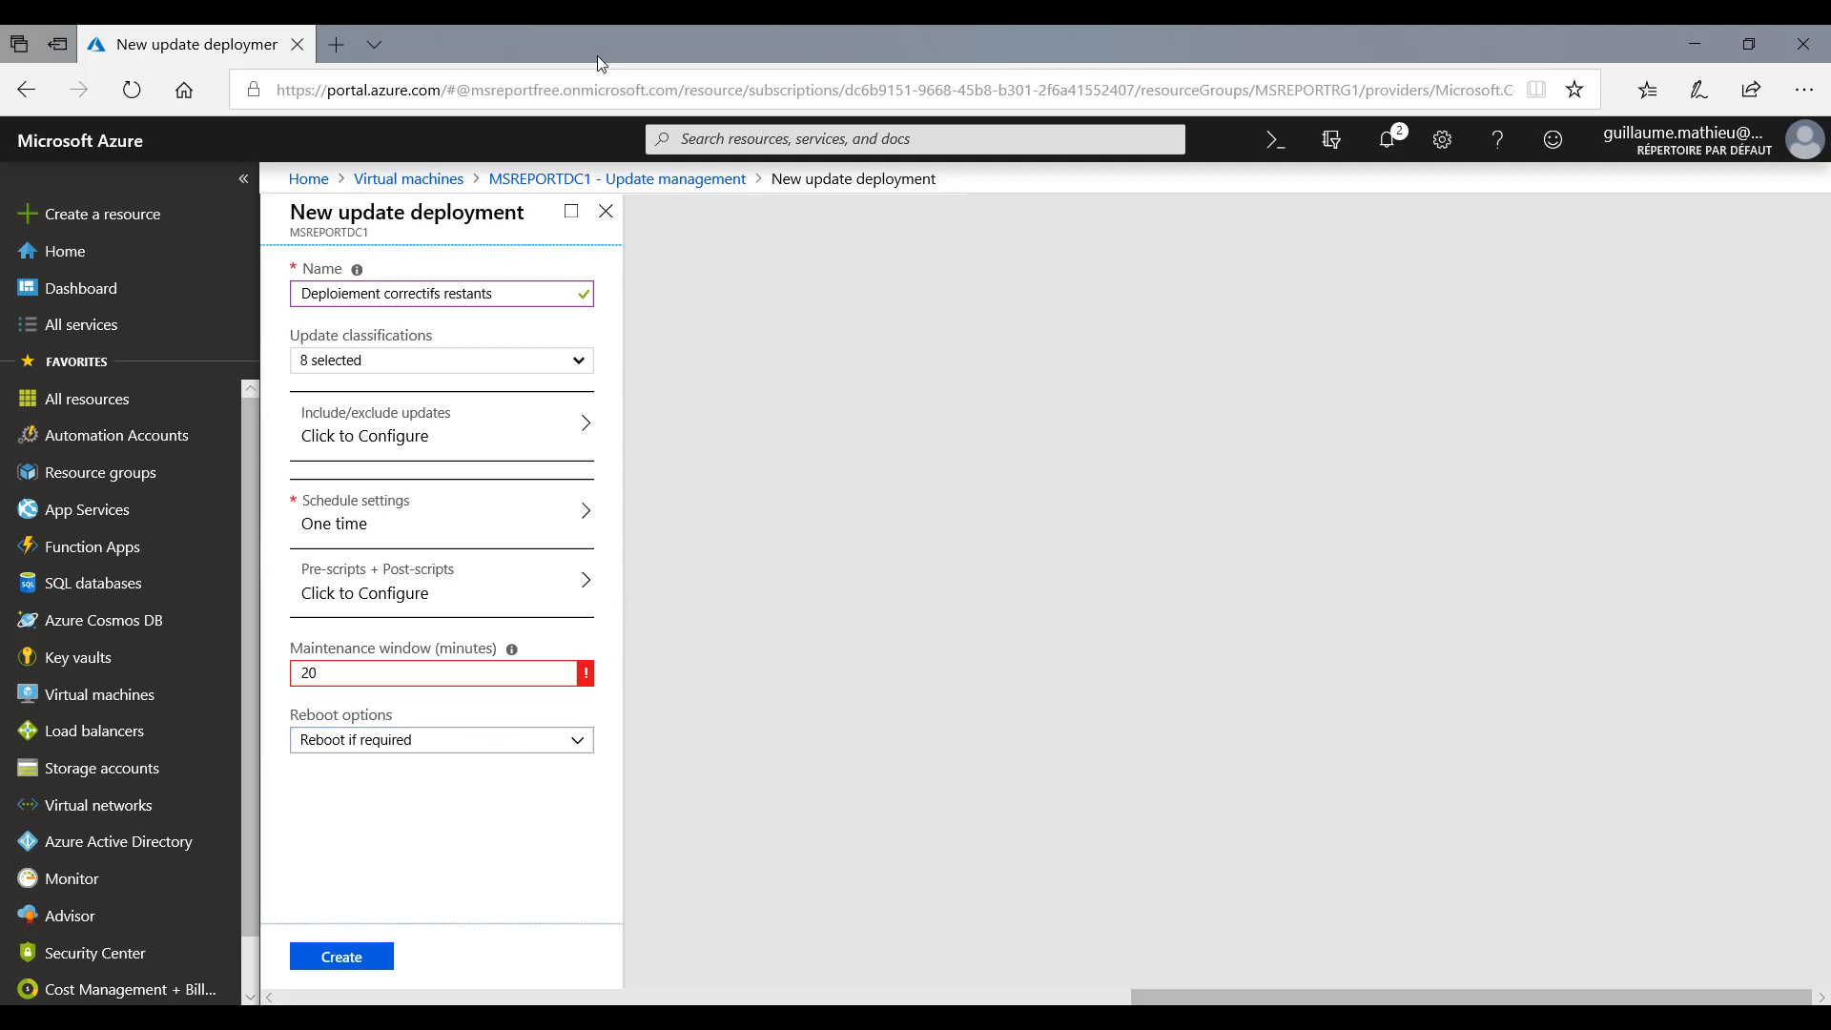
click(605, 211)
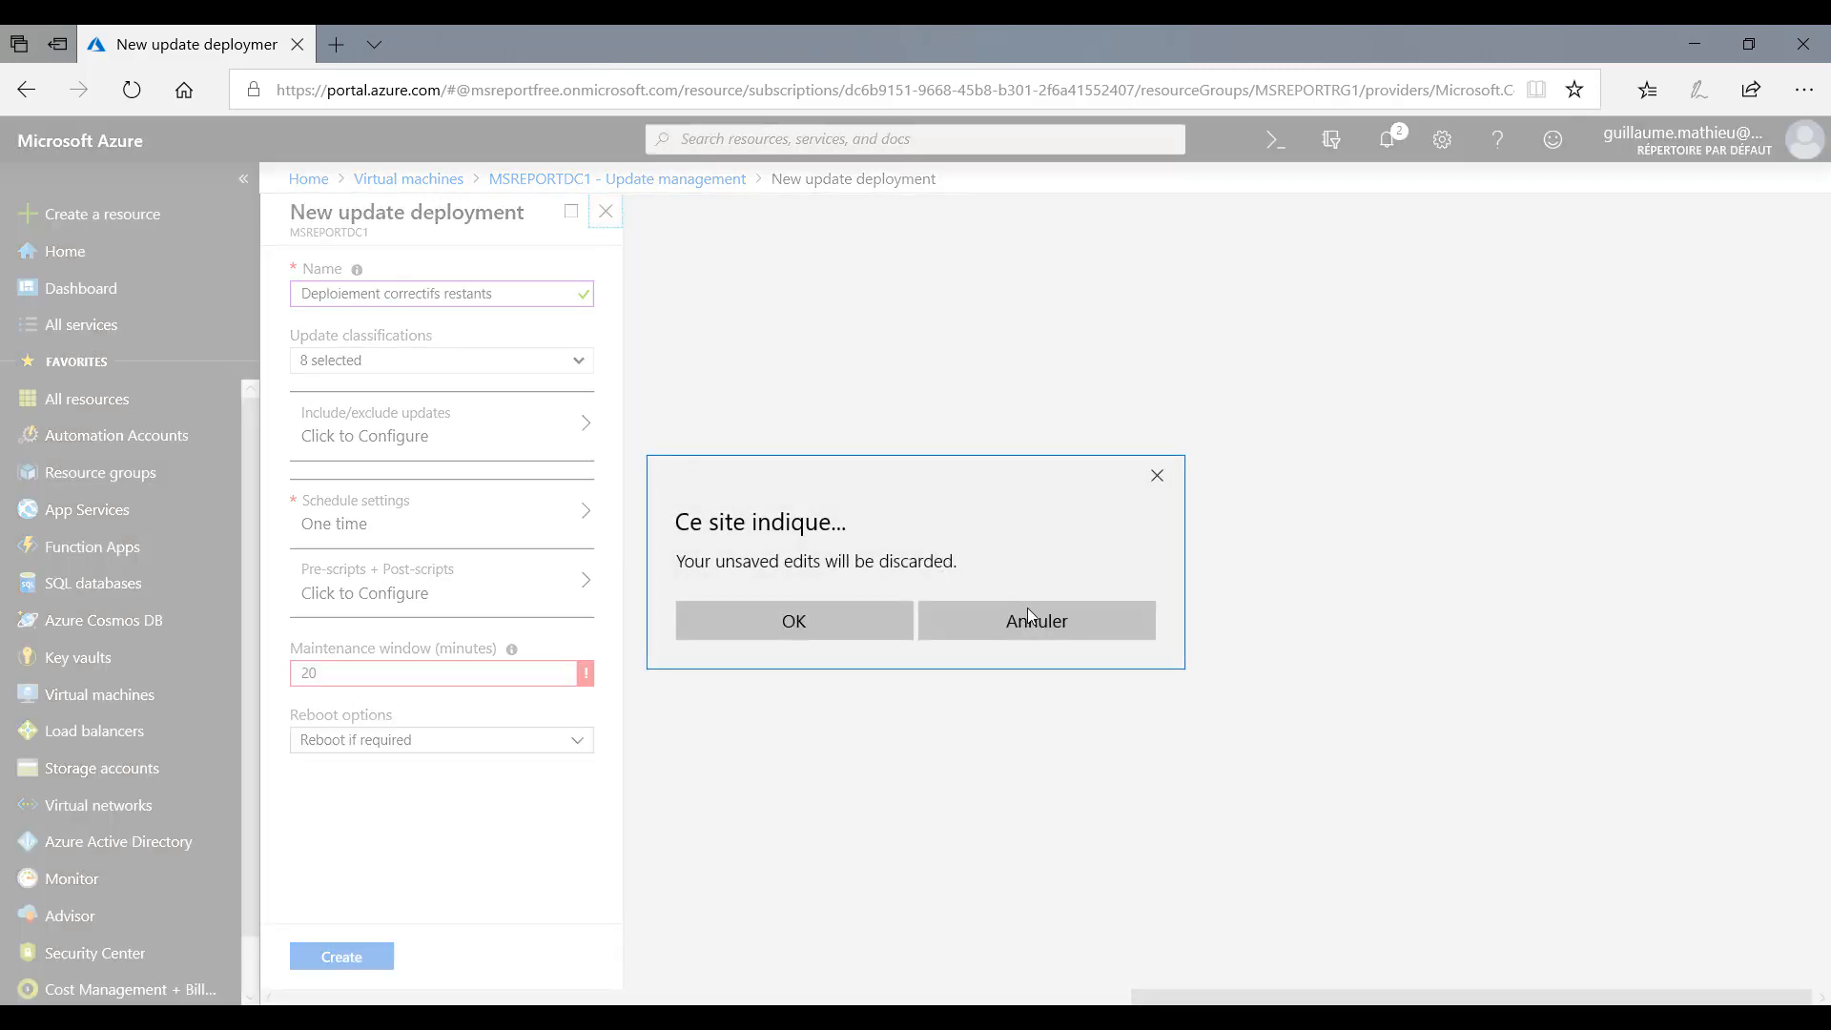
click(870, 618)
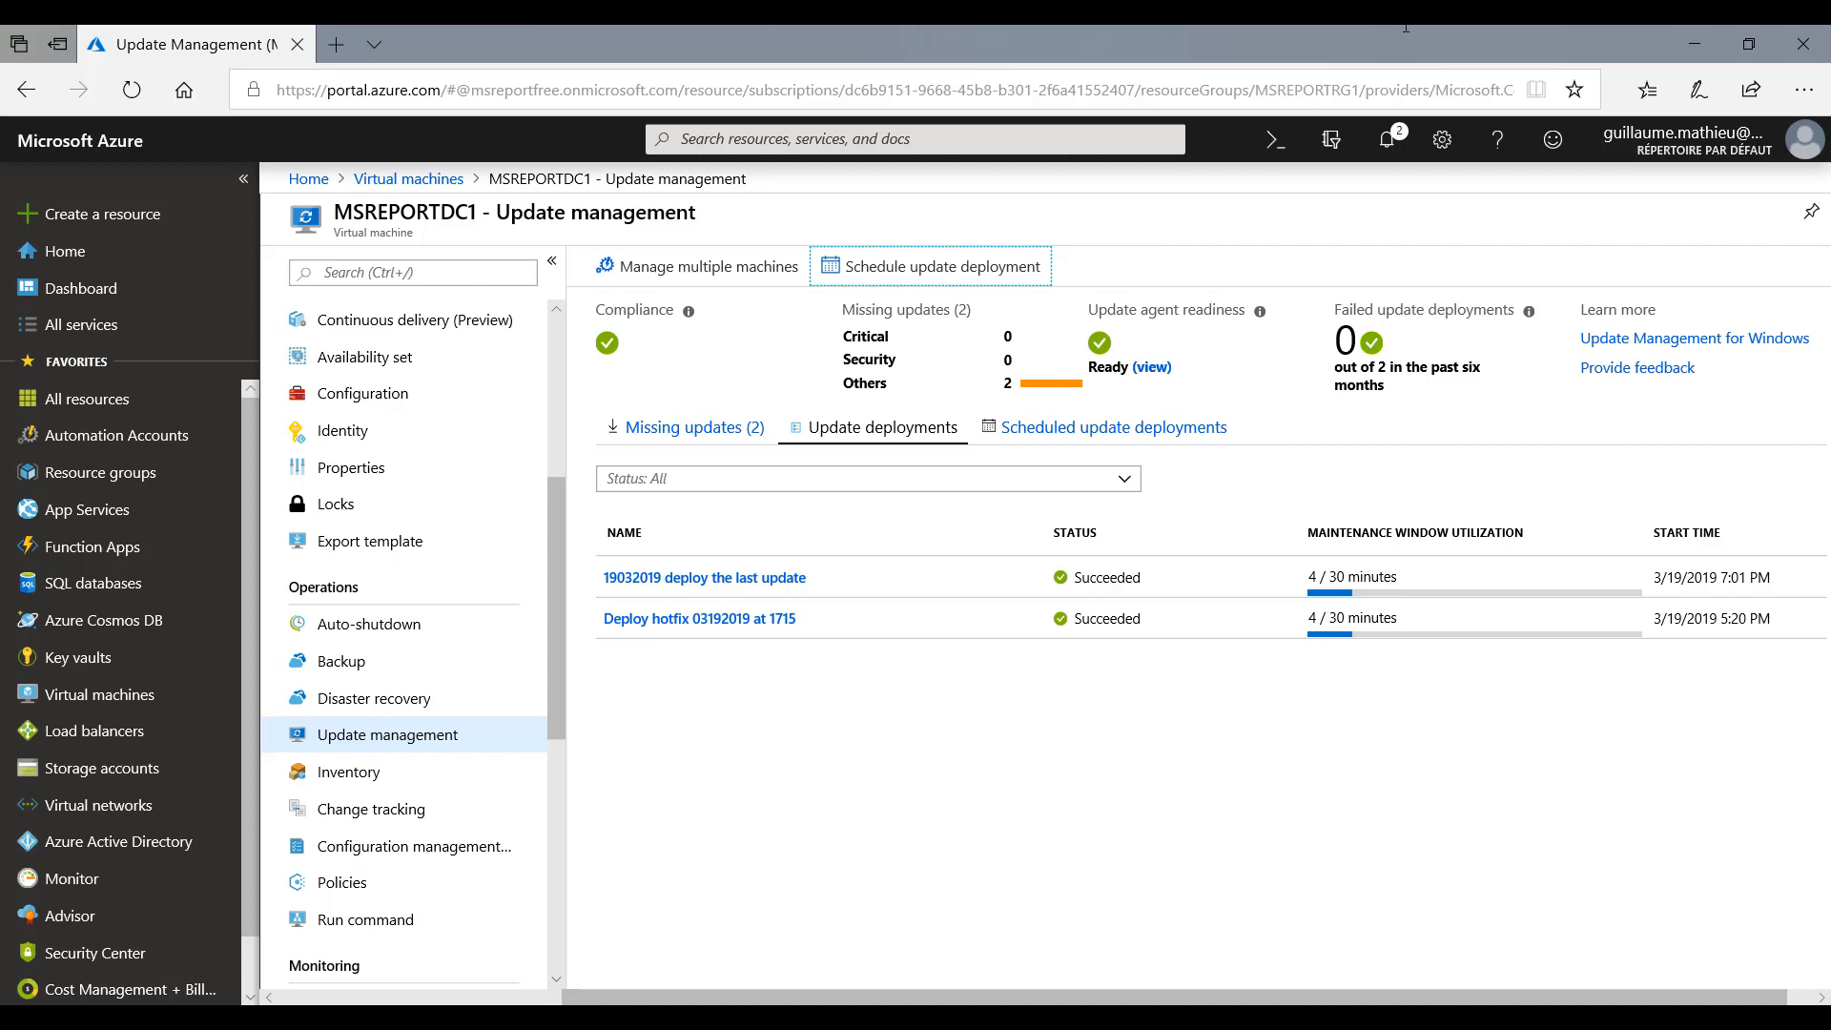
- From the automation account's Update management, add the Azure VM msreportdc3 and enable Update Management on it with automatic configuration
click(130, 447)
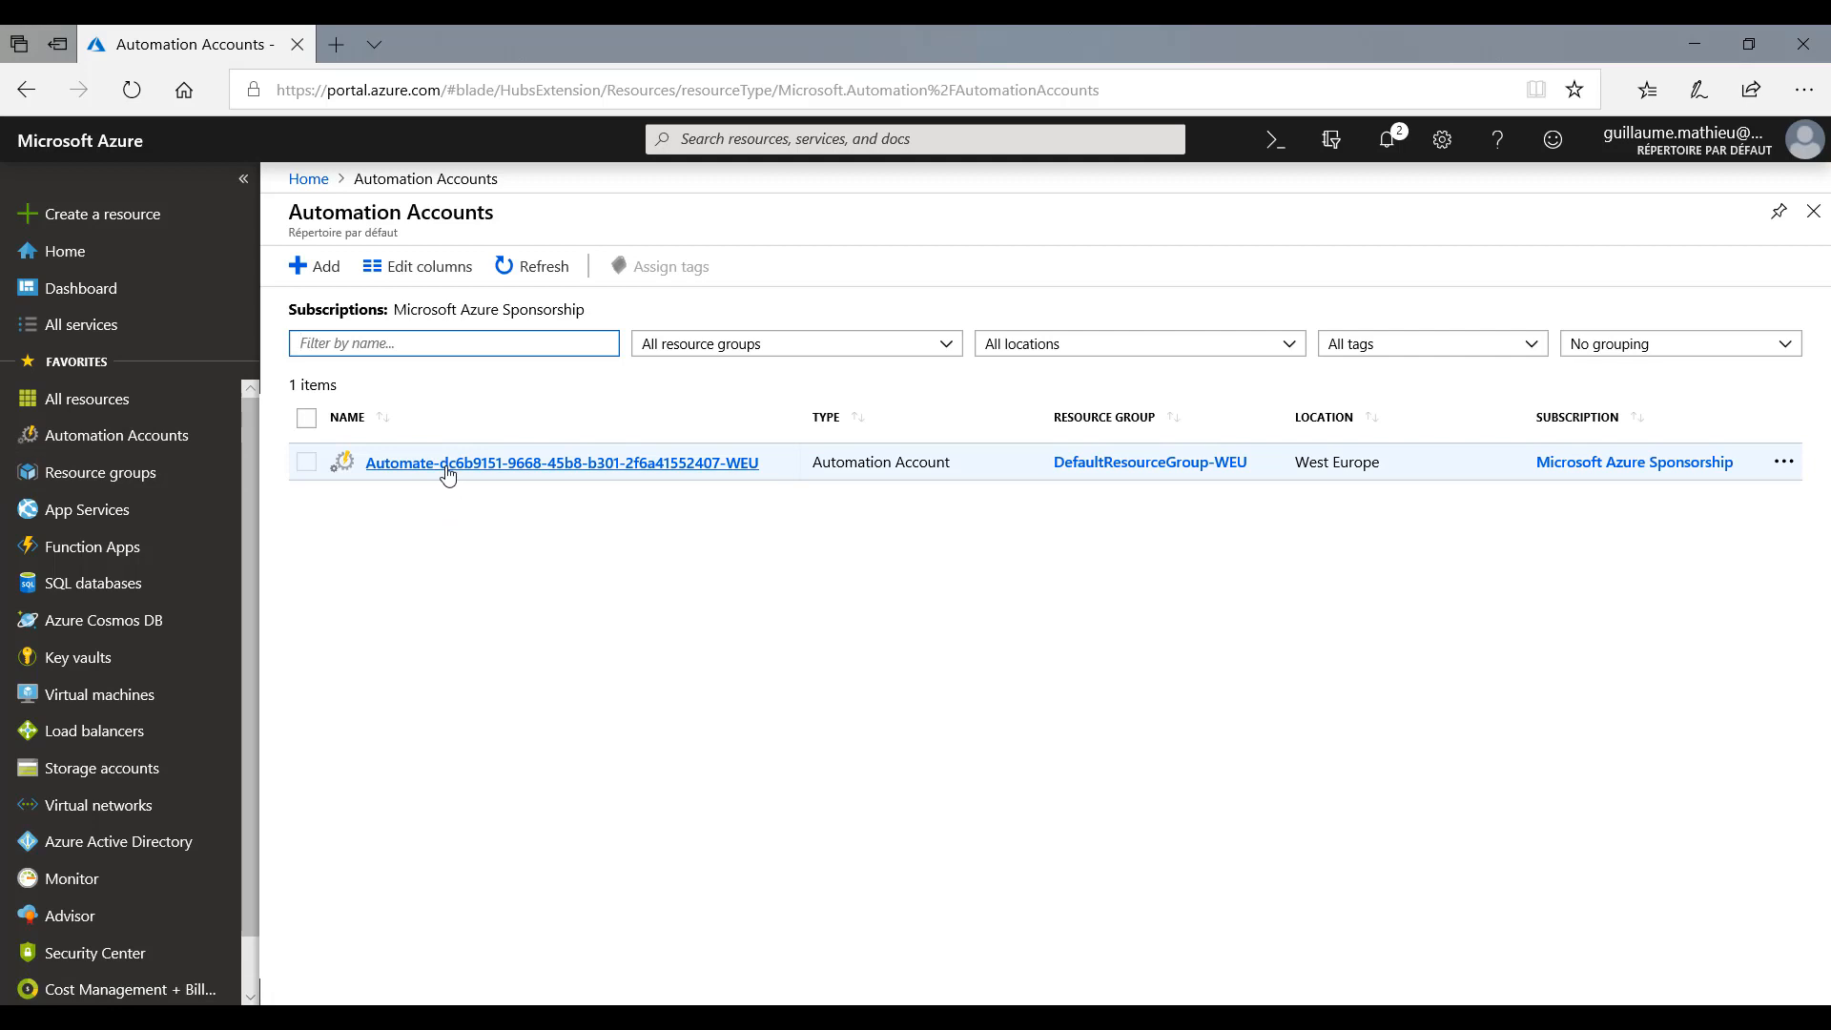
click(447, 474)
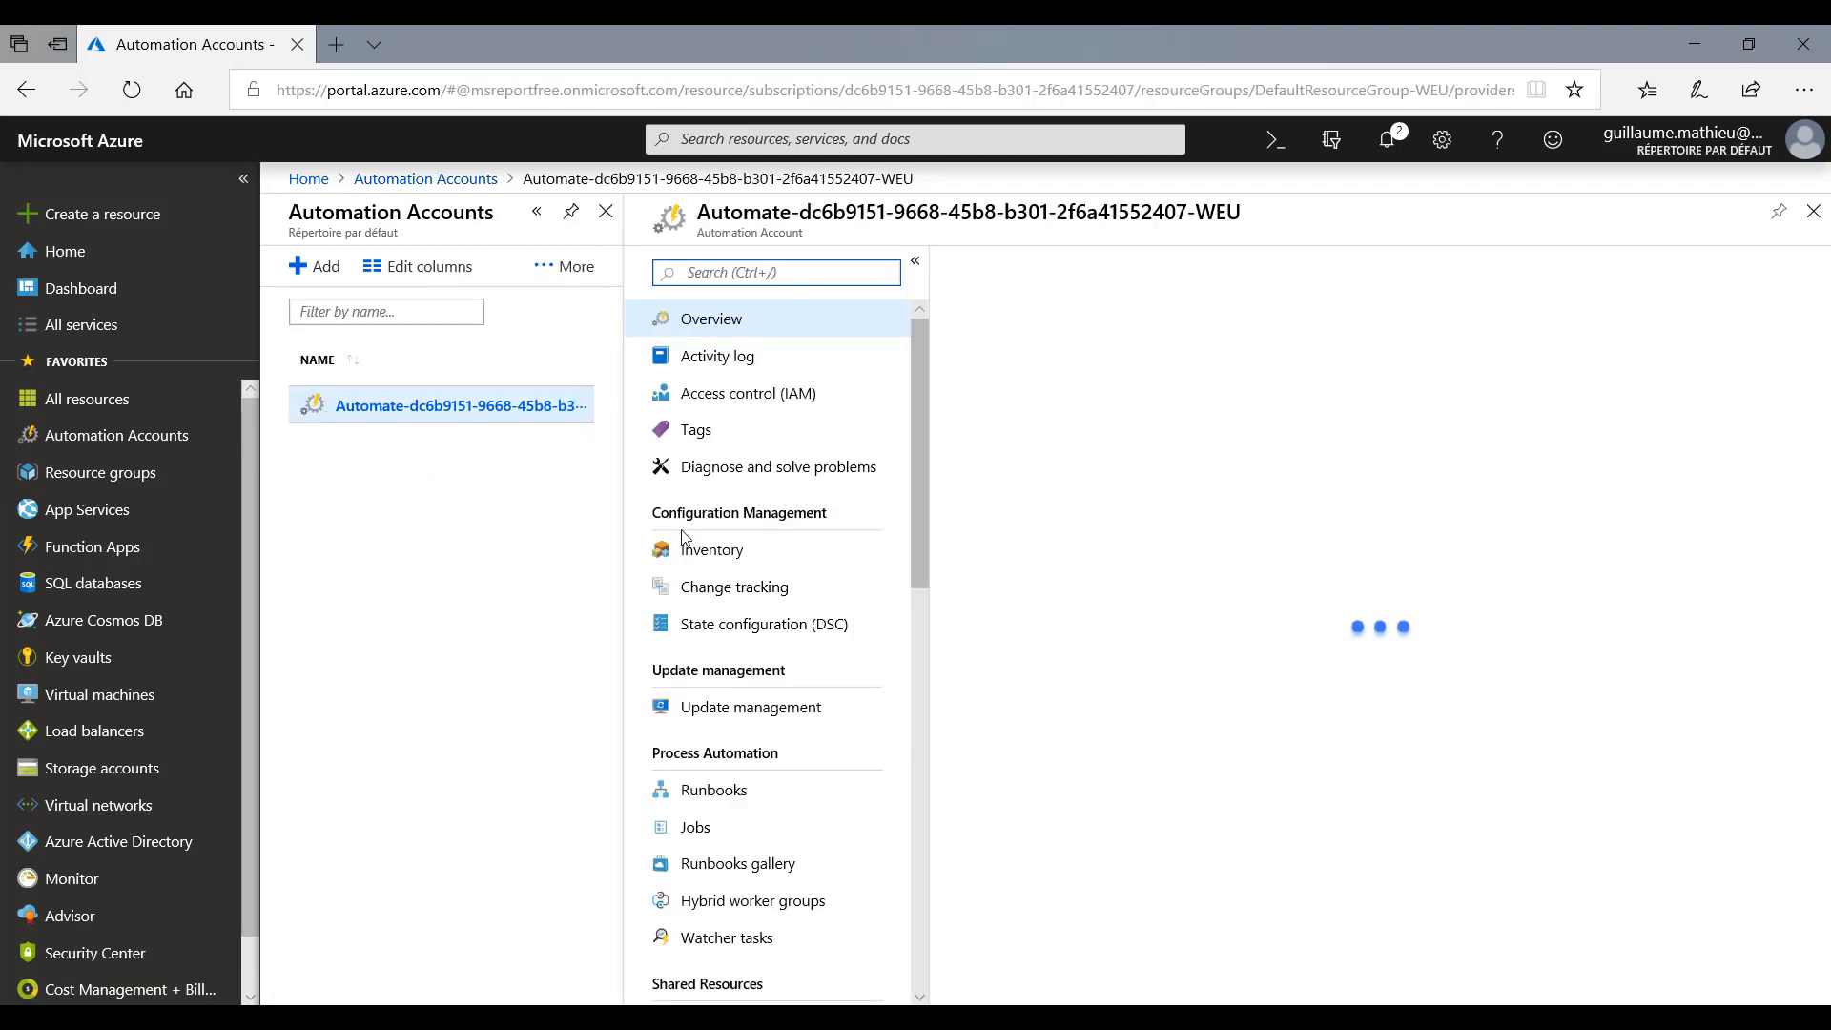
click(736, 711)
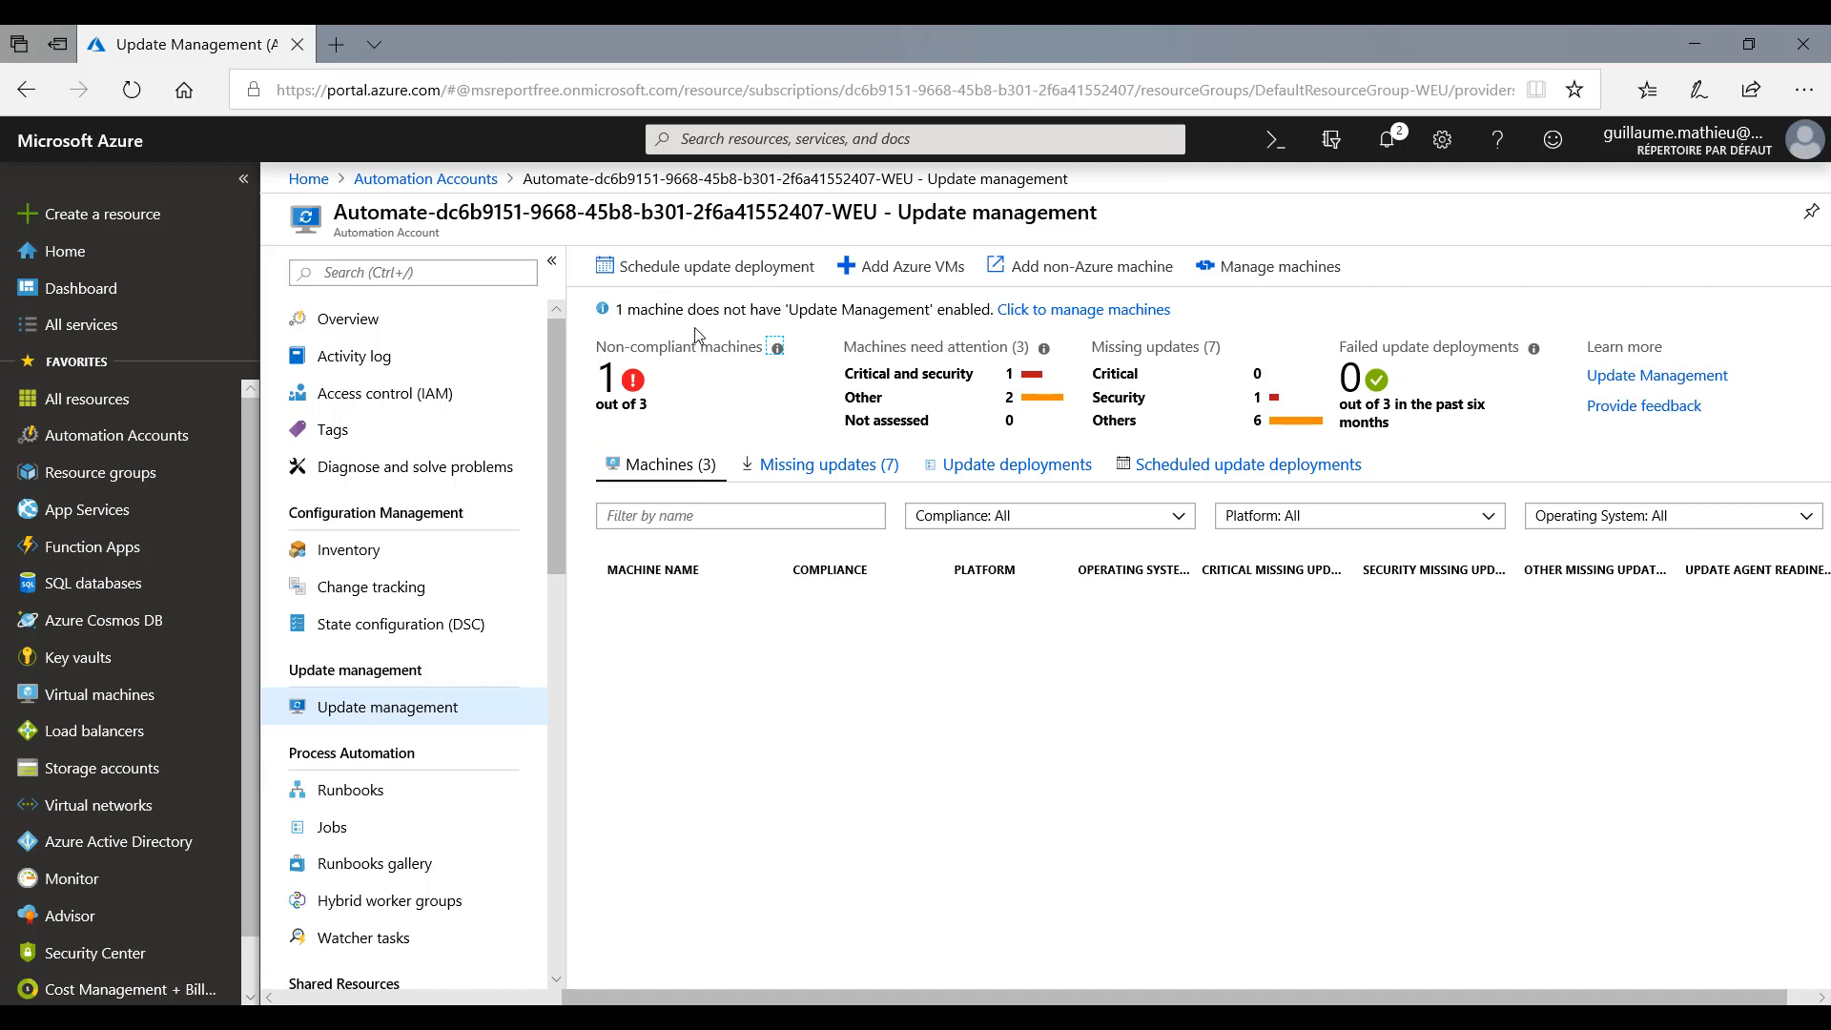
click(678, 474)
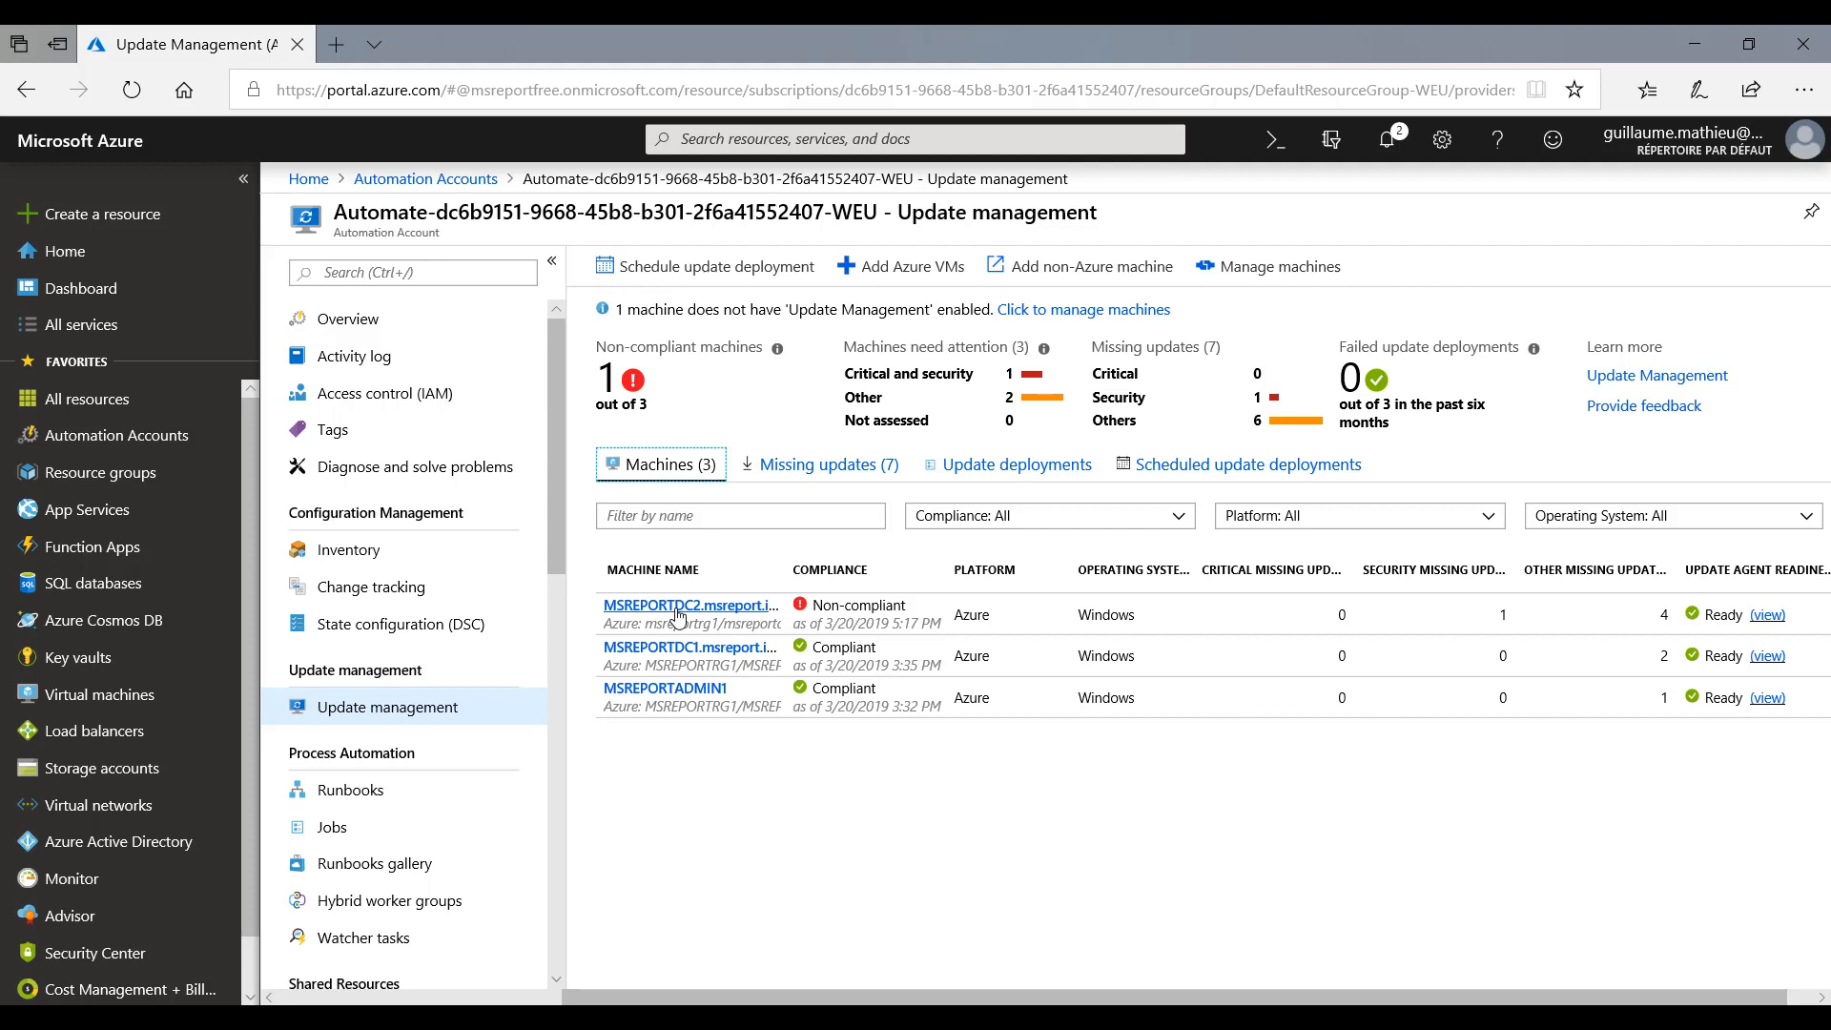
click(918, 272)
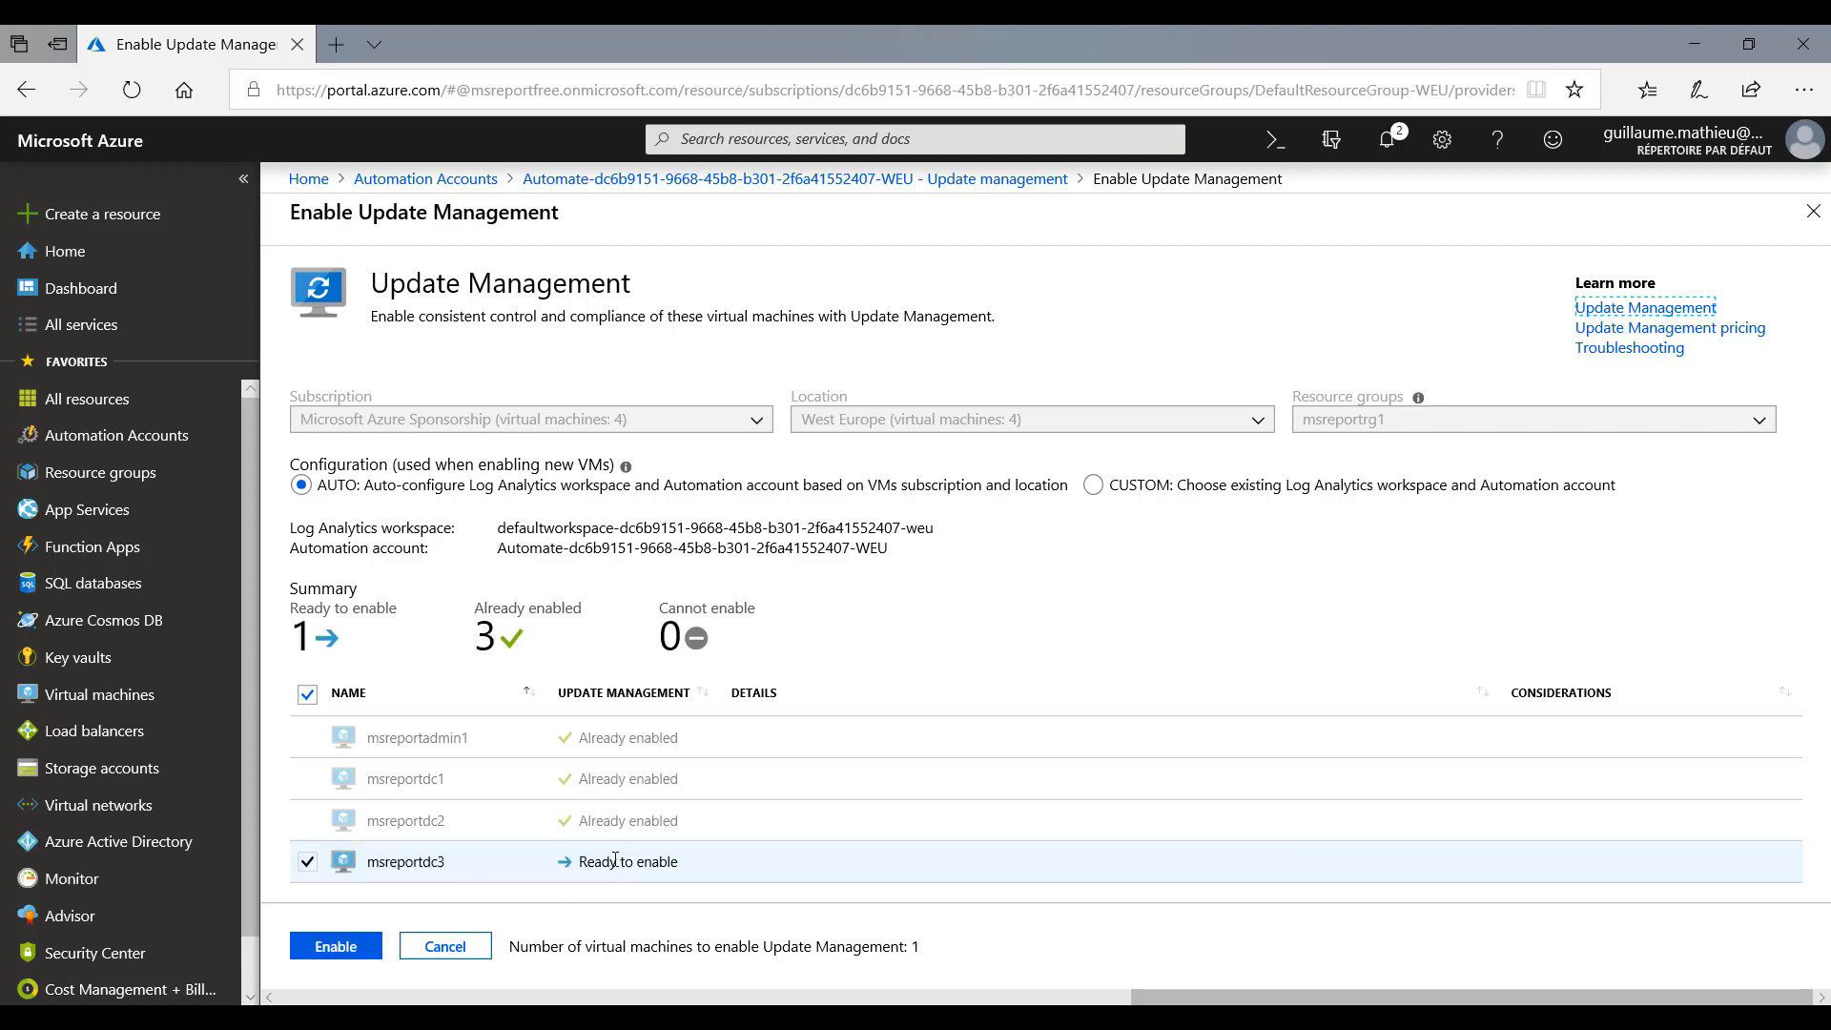
click(352, 950)
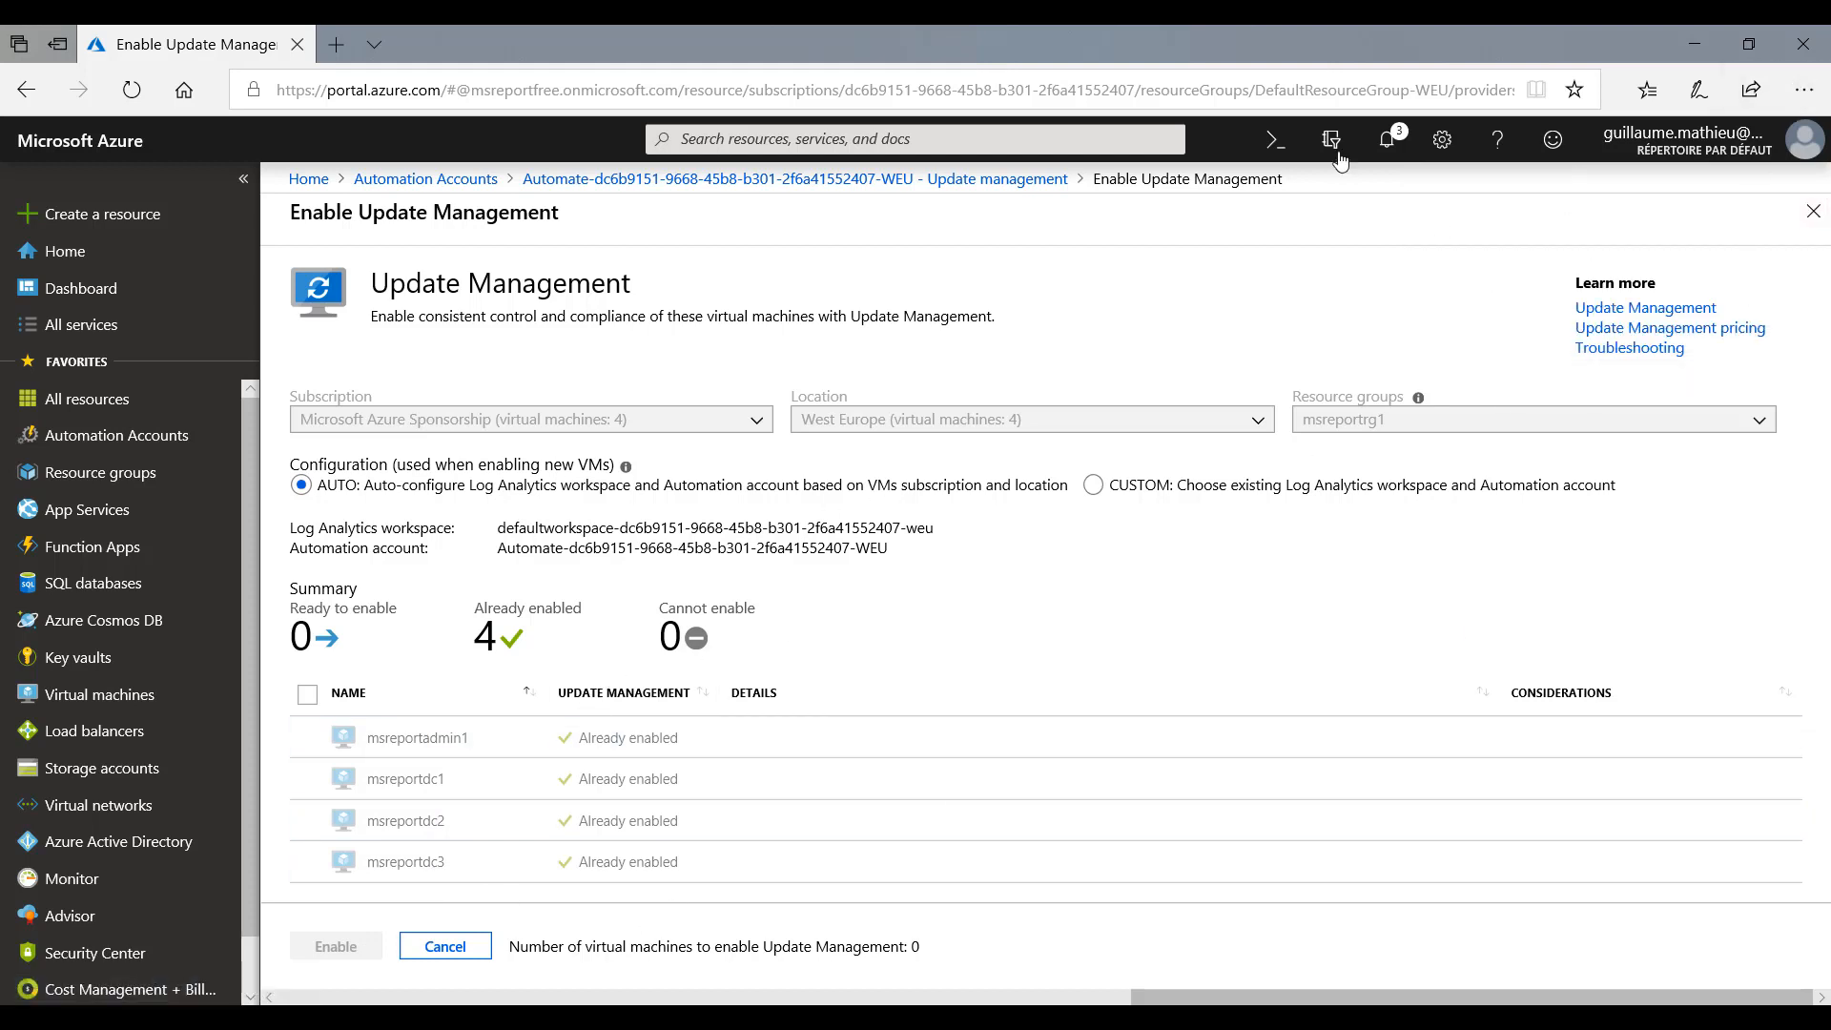
- Open the portal notifications, dismiss the deployment and access request entries one by one, and close the pane
click(1388, 141)
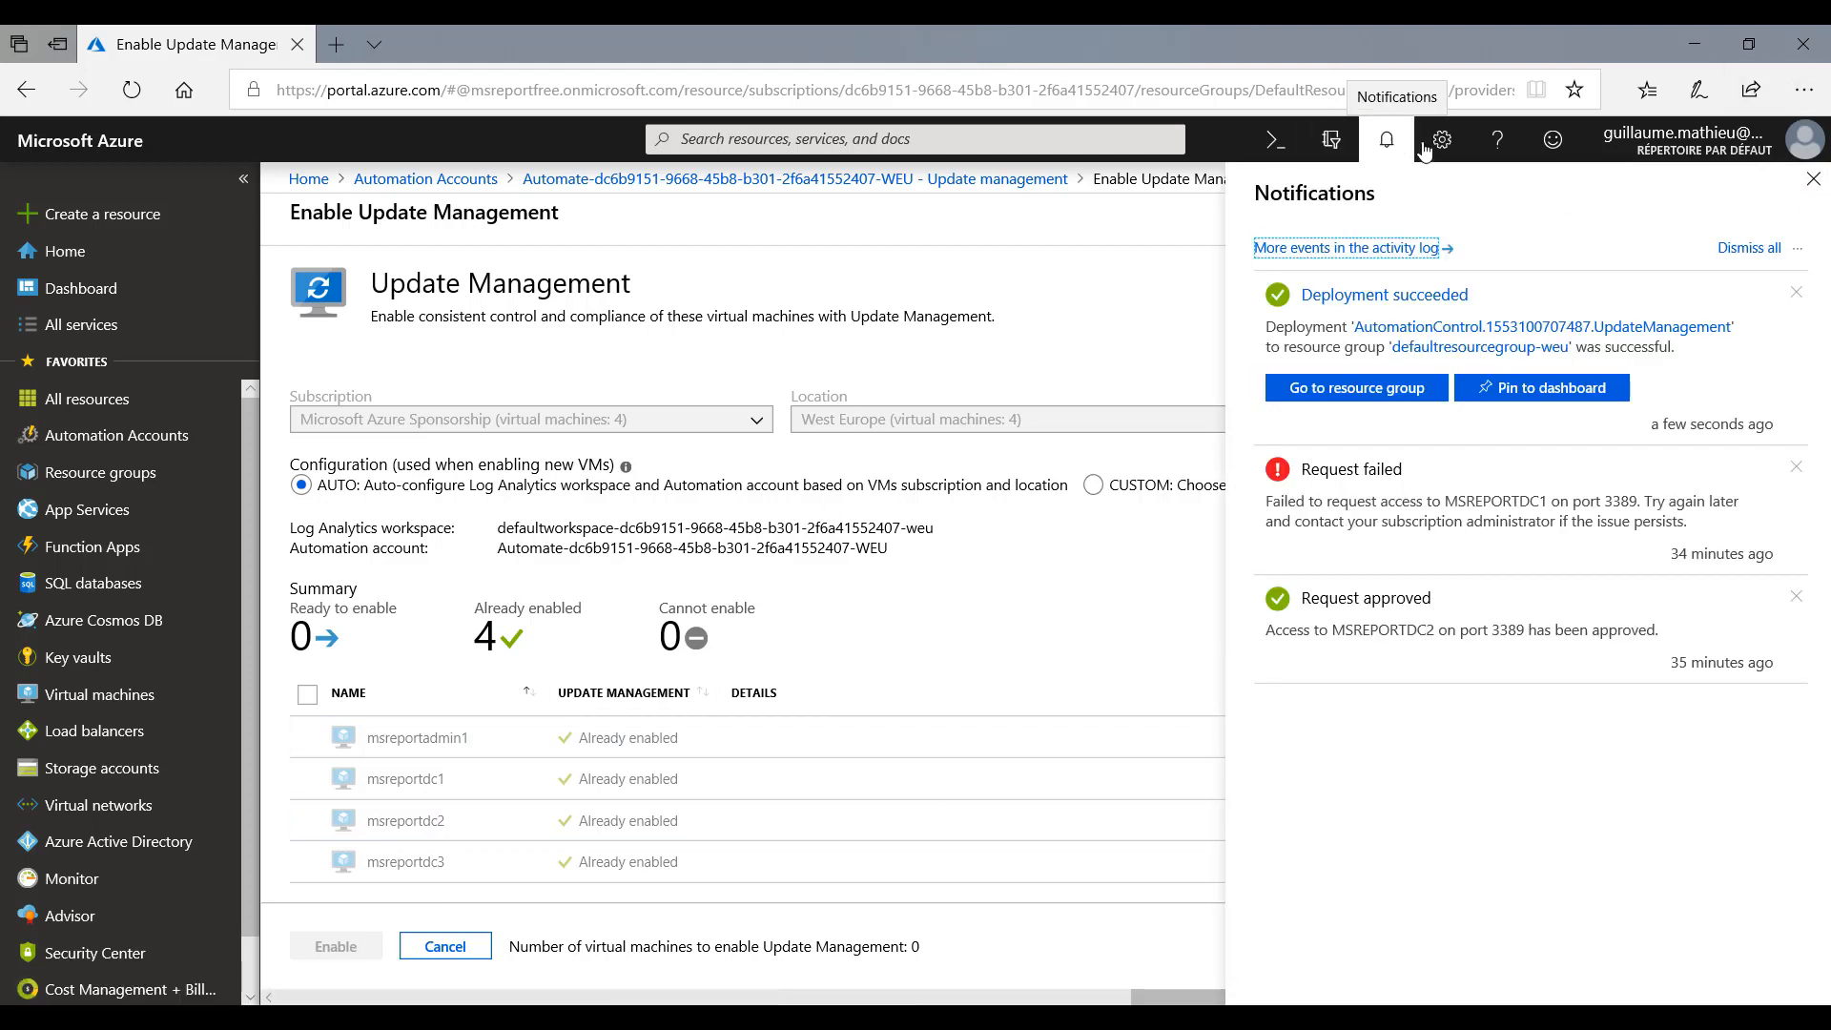
click(1798, 292)
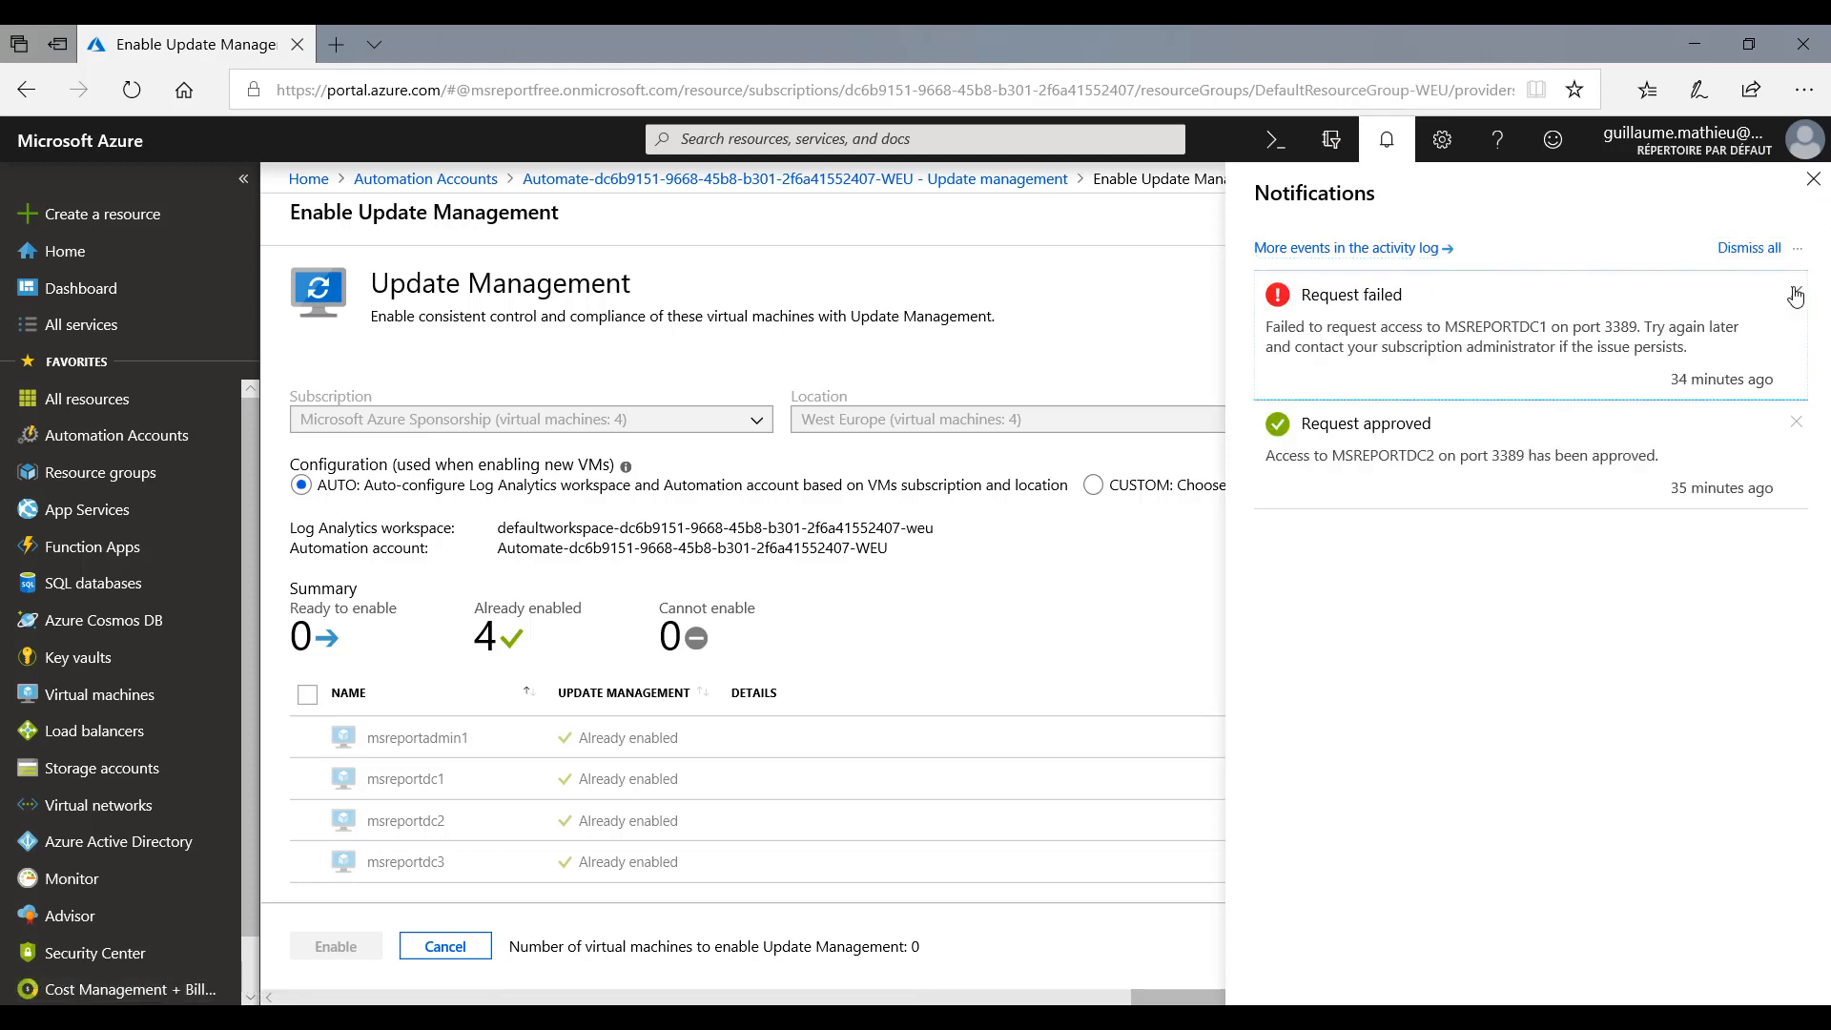
click(1795, 294)
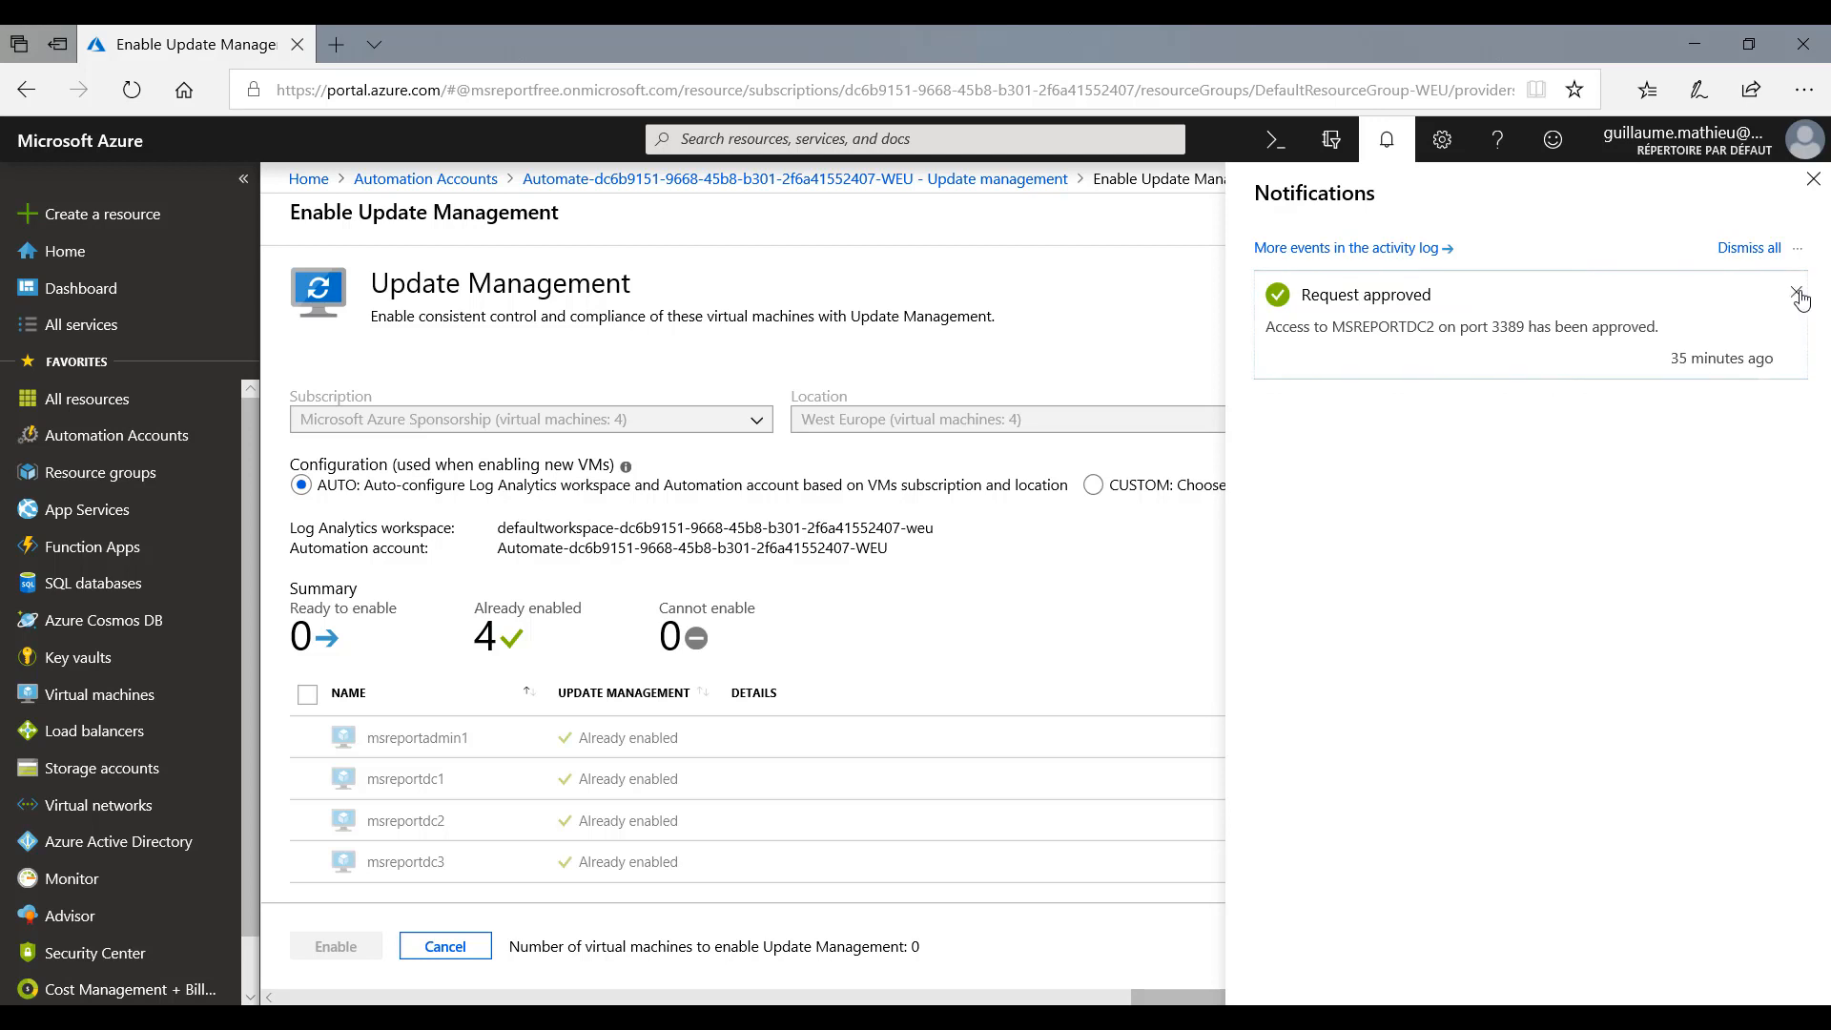
click(1798, 293)
click(1812, 179)
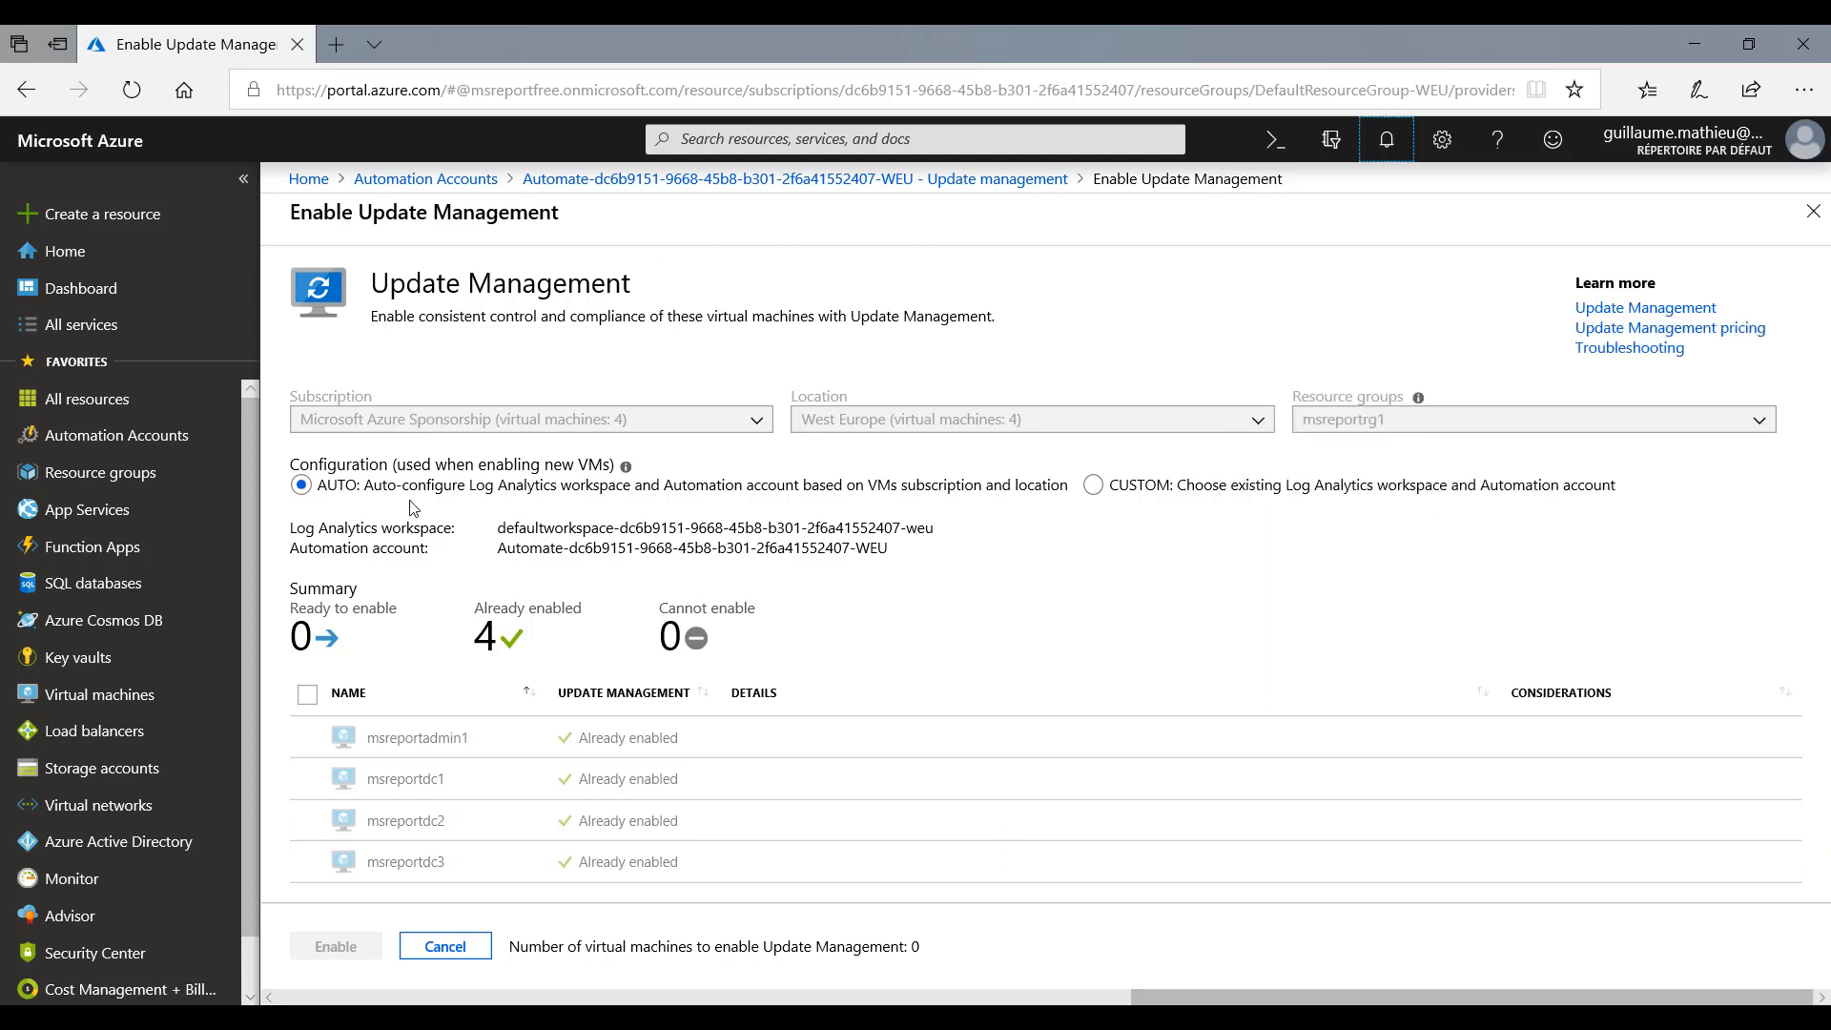
- Back in Update management, inspect the missing 2019-03 Adobe Flash Player security update (KB4489907), rerun its log query and close the logs
click(937, 187)
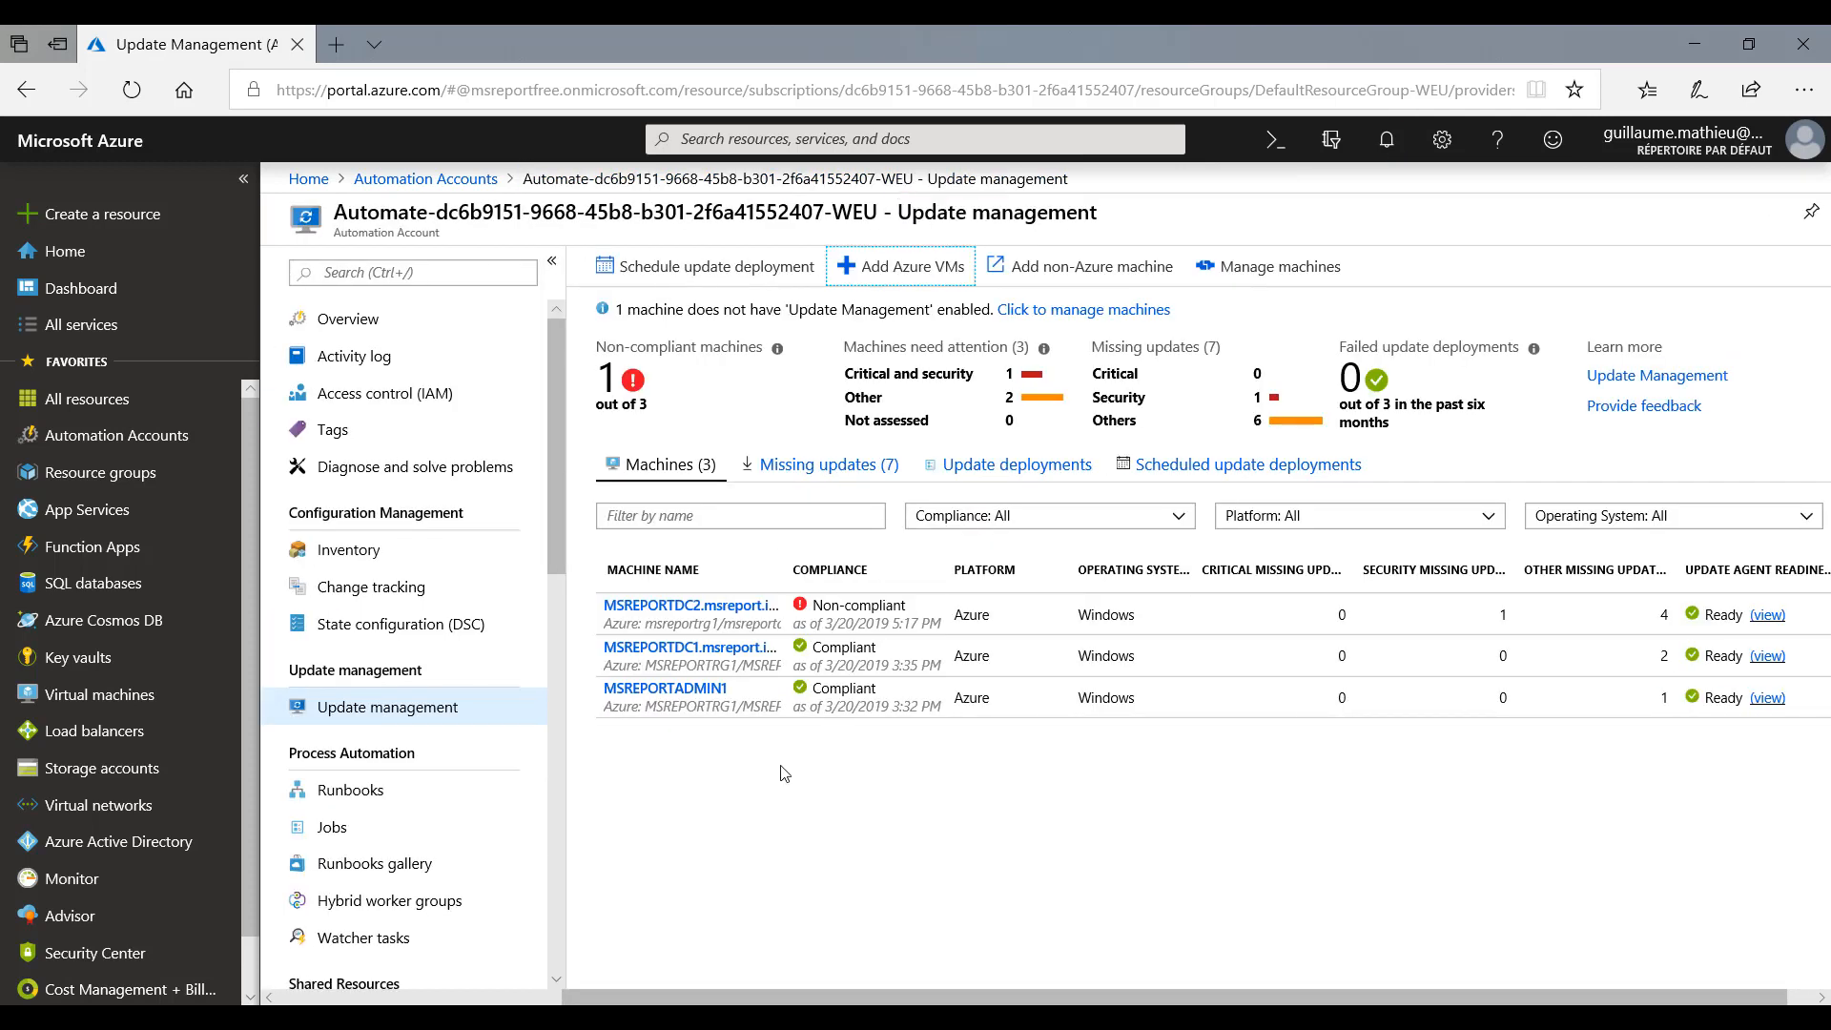
click(849, 467)
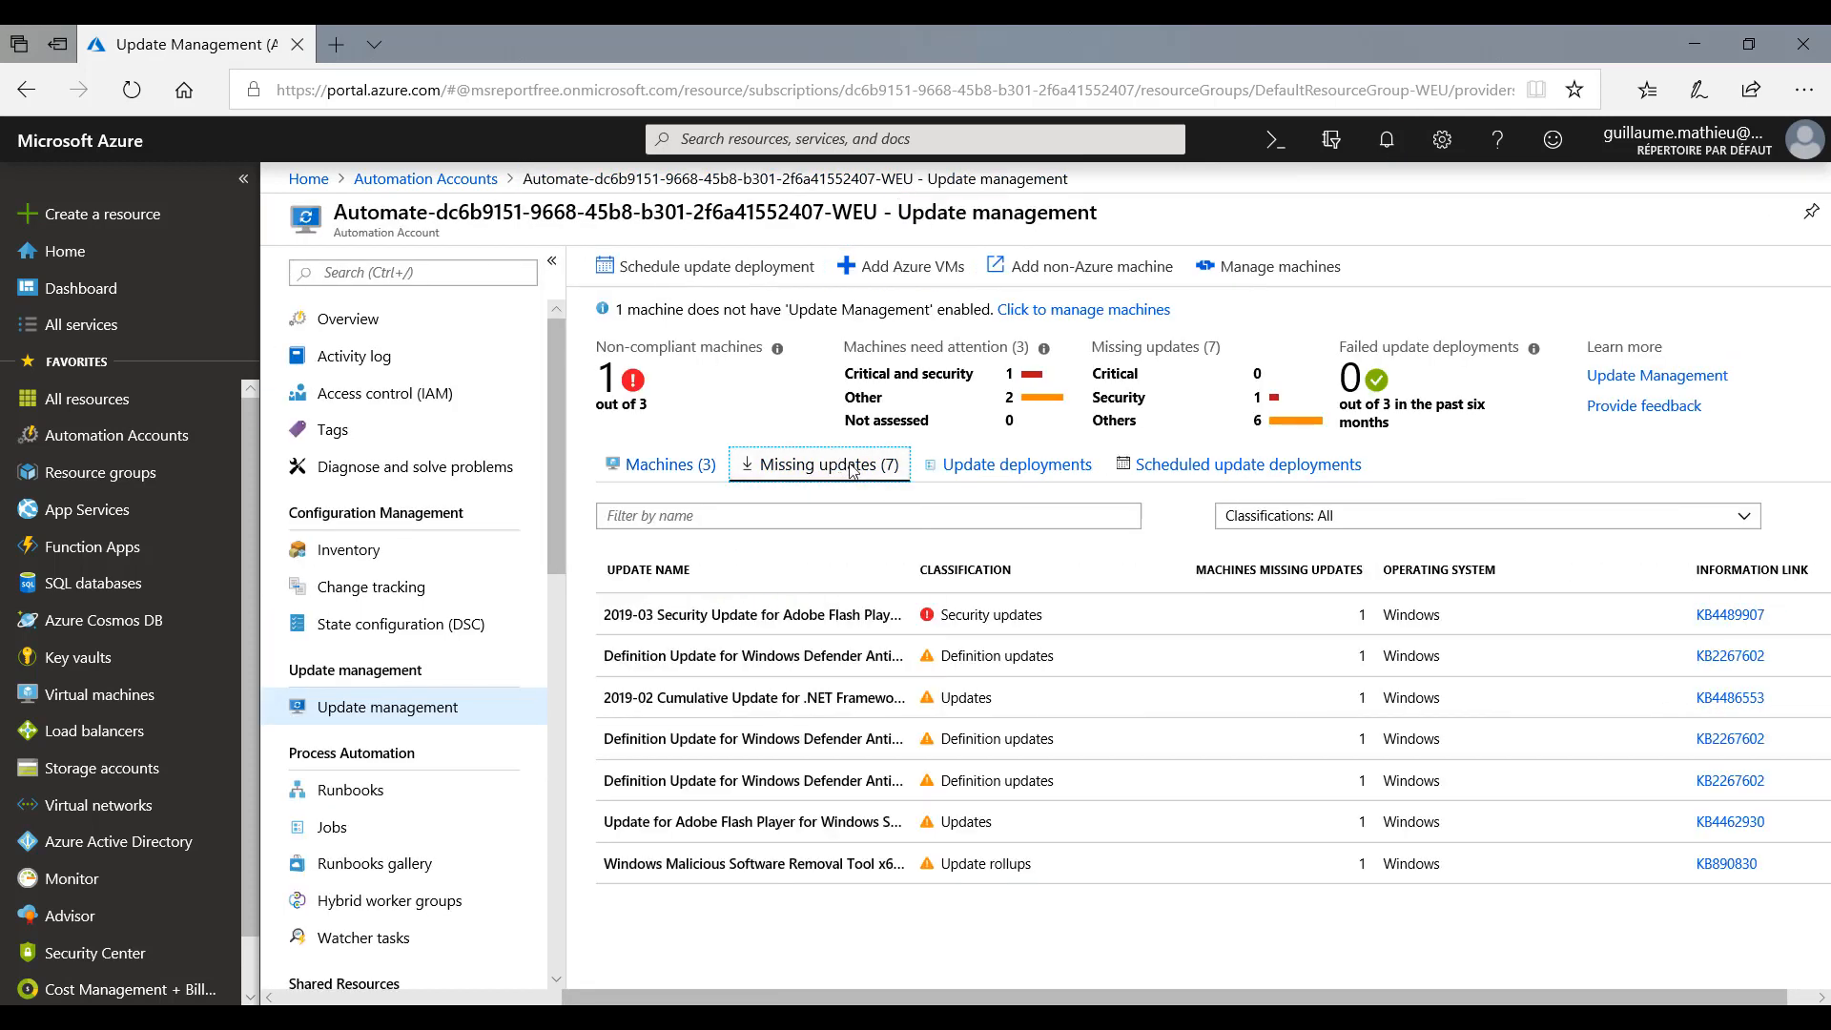
click(796, 623)
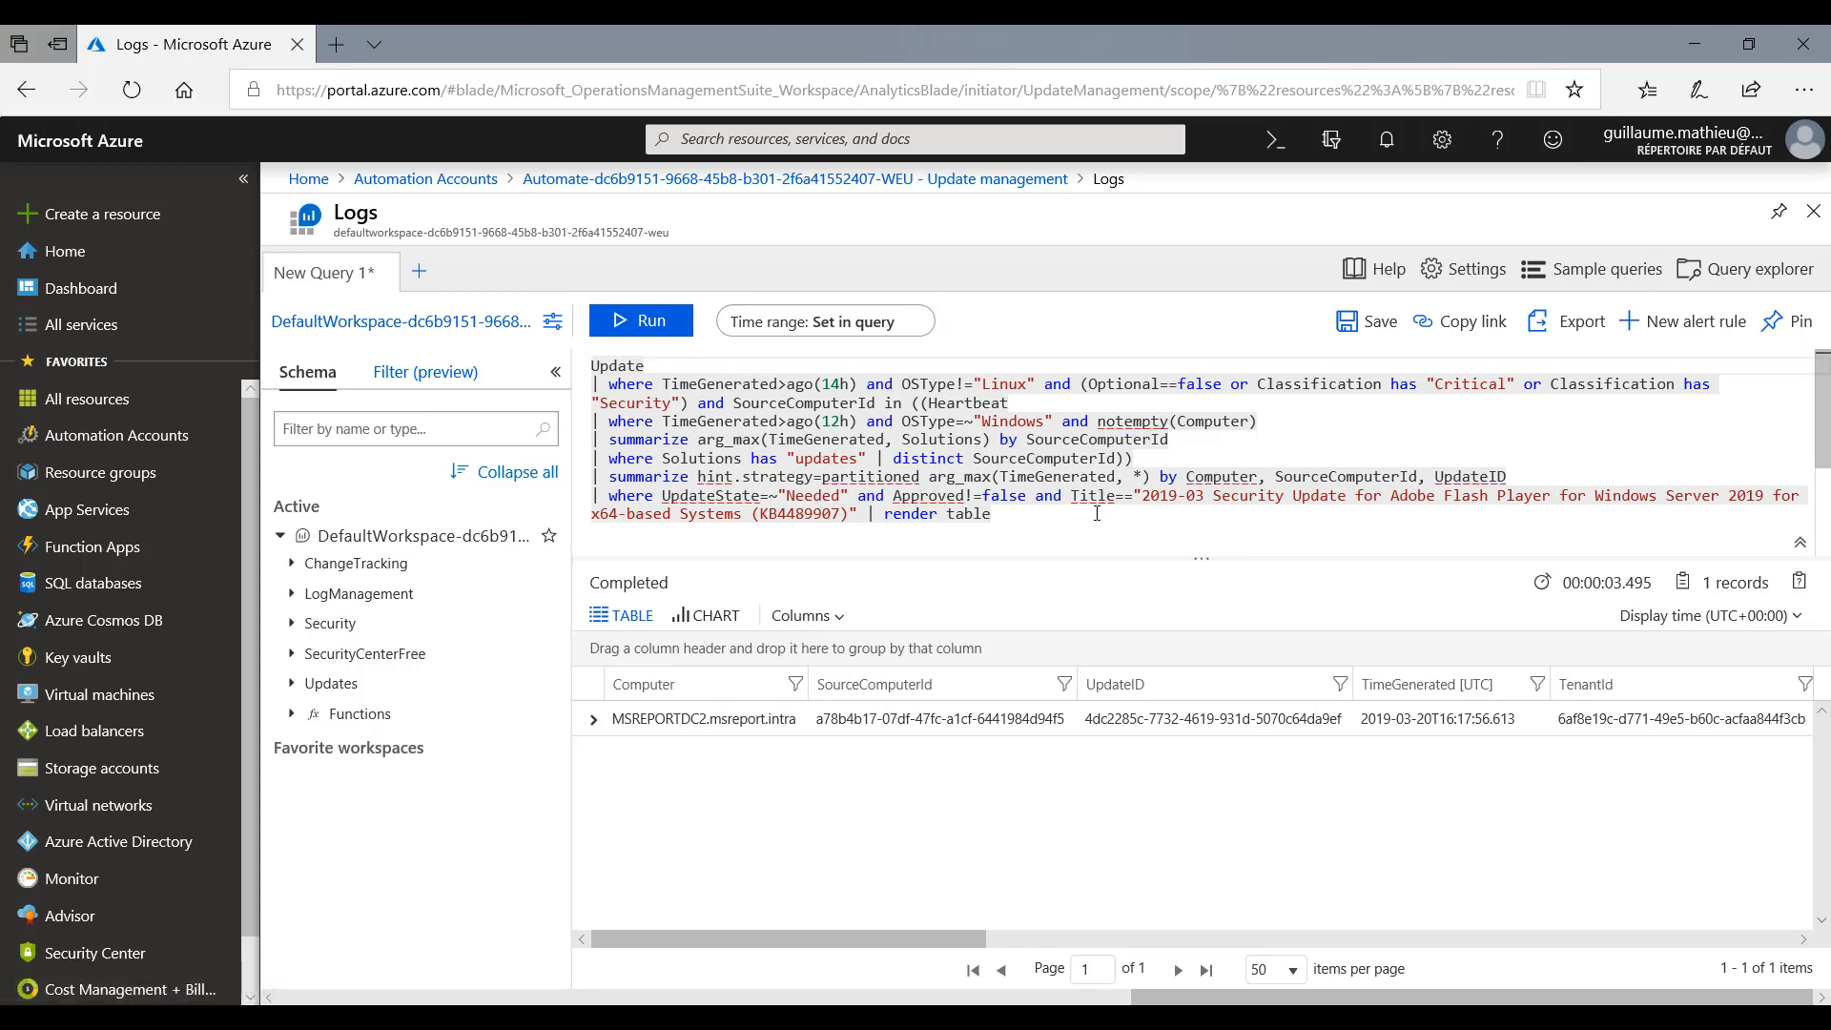
drag(1018, 520, 553, 374)
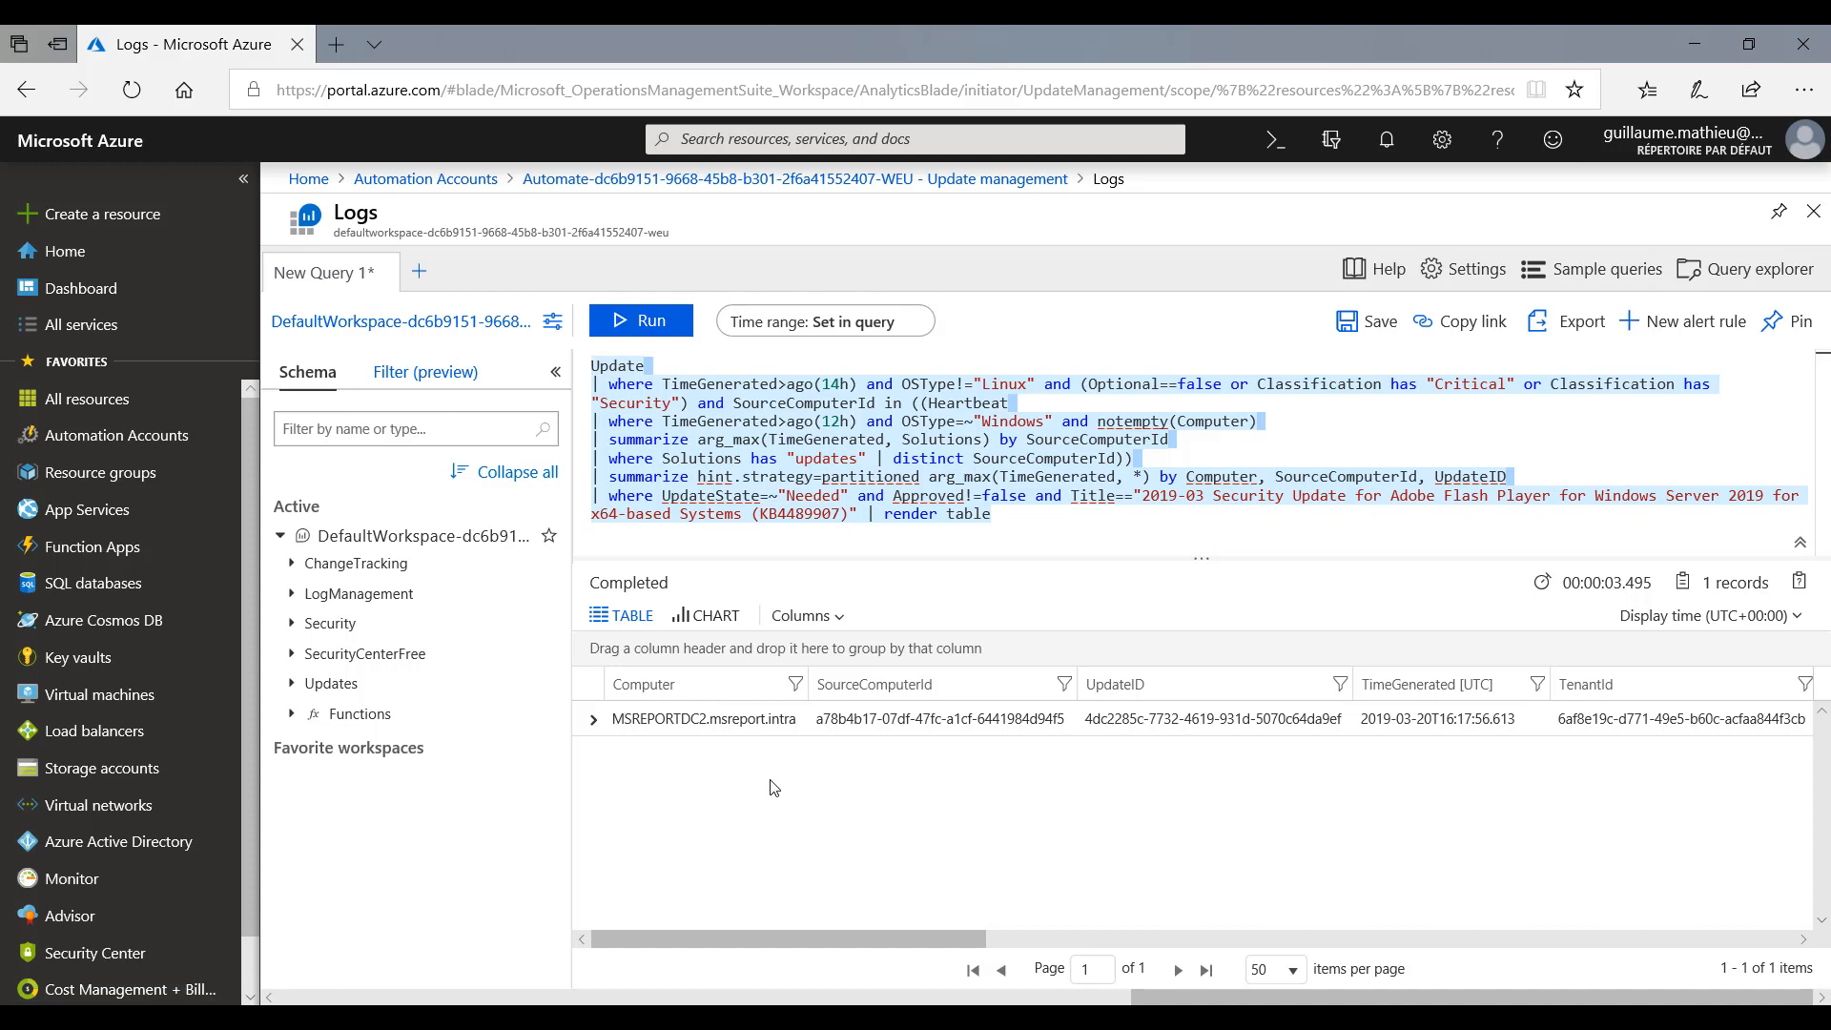
click(648, 320)
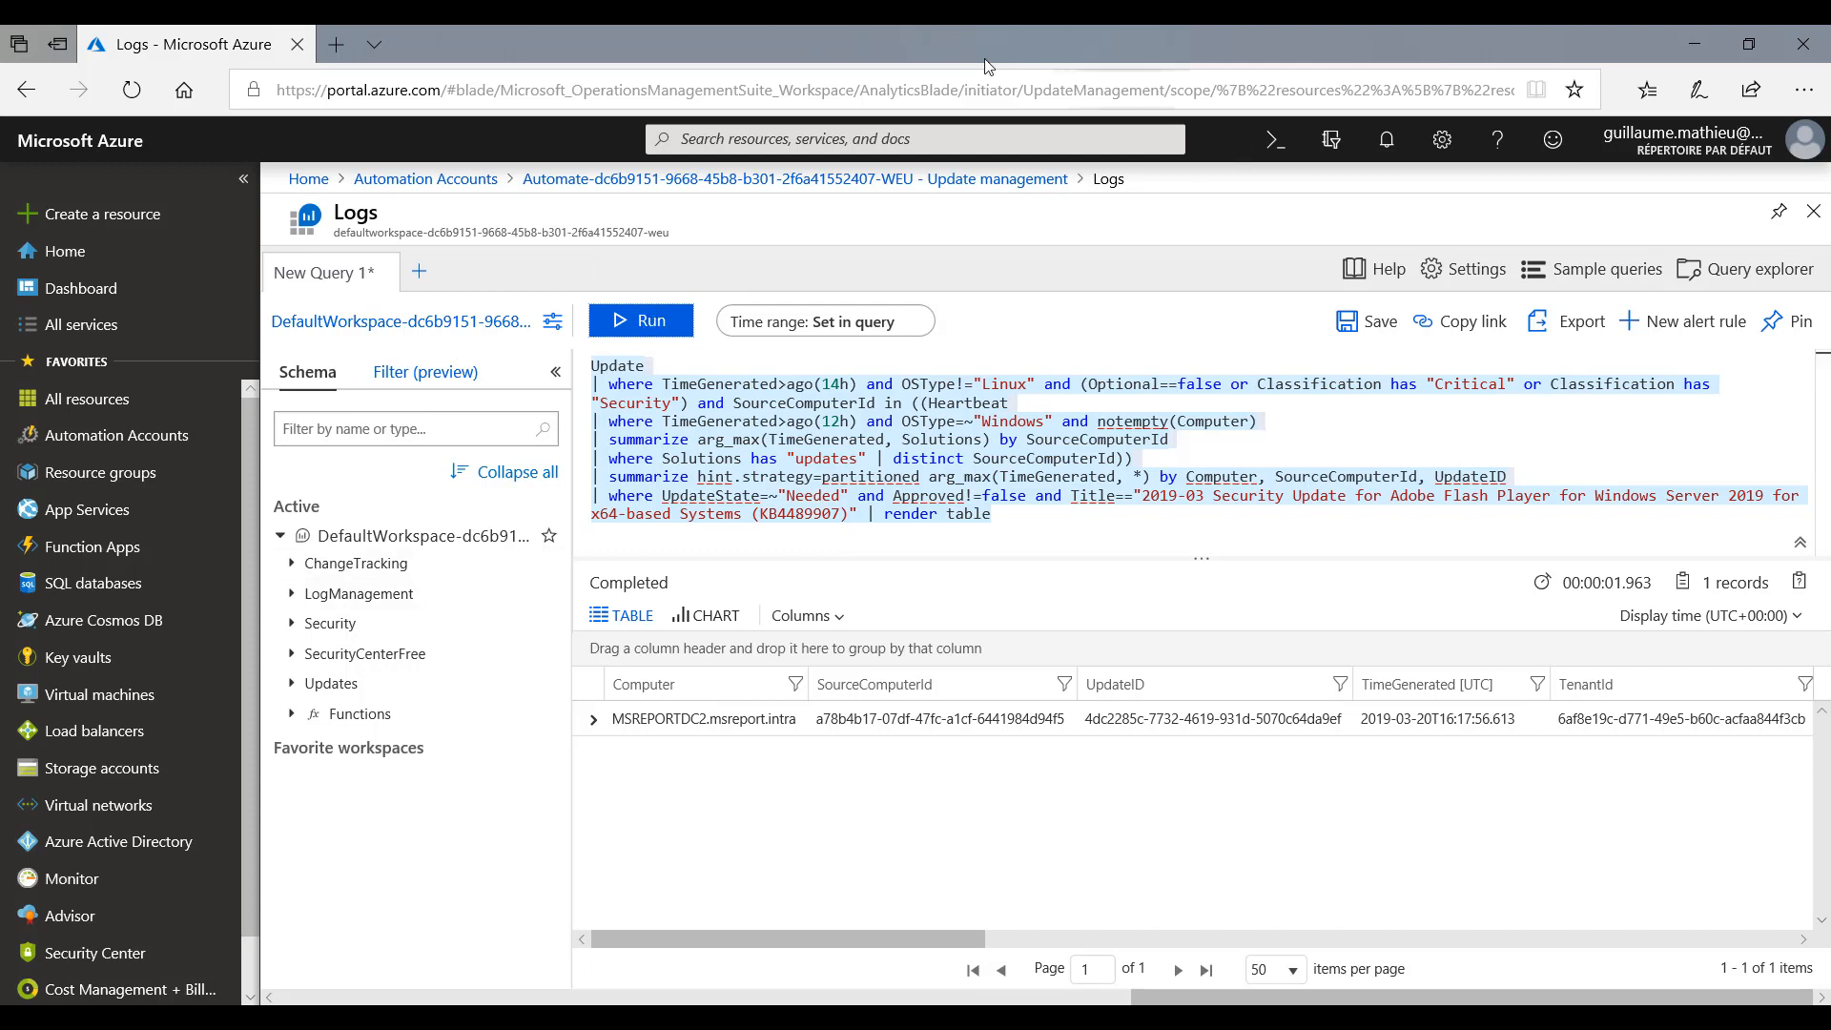
click(1814, 211)
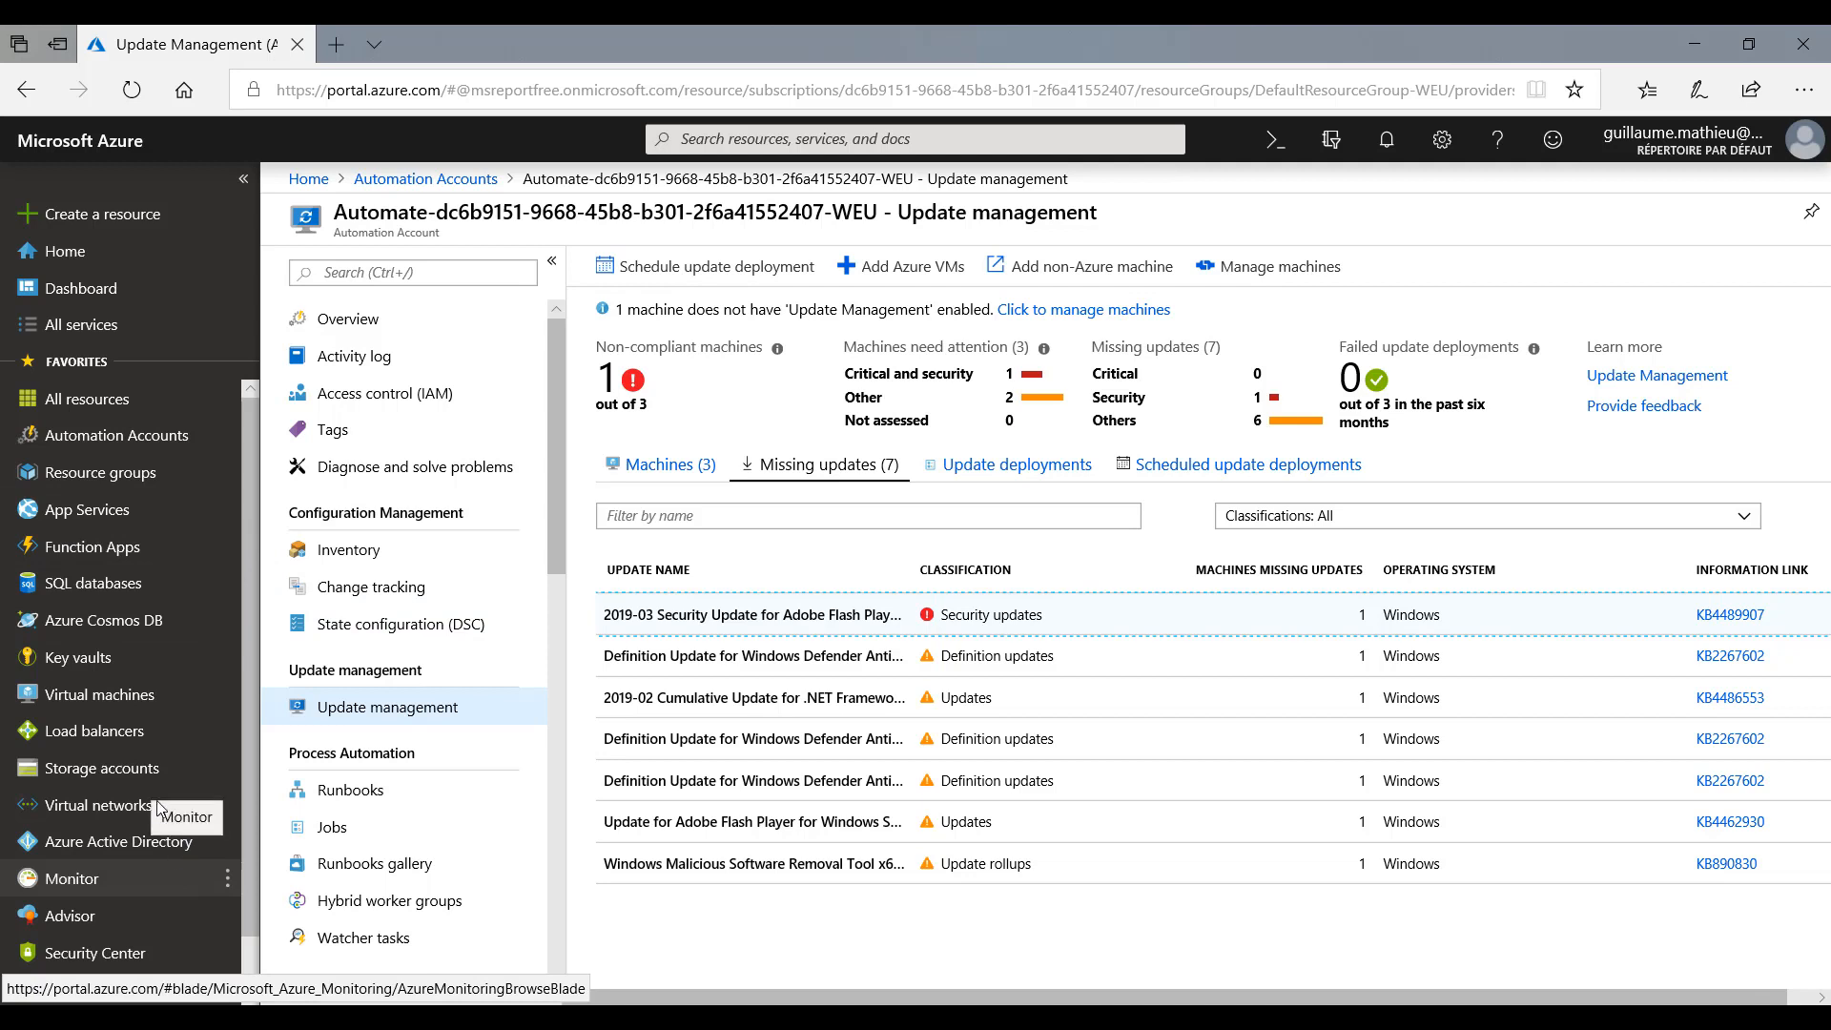
- Go to Security Center and open its Just in time VM access page
scroll(115, 897, down, 1)
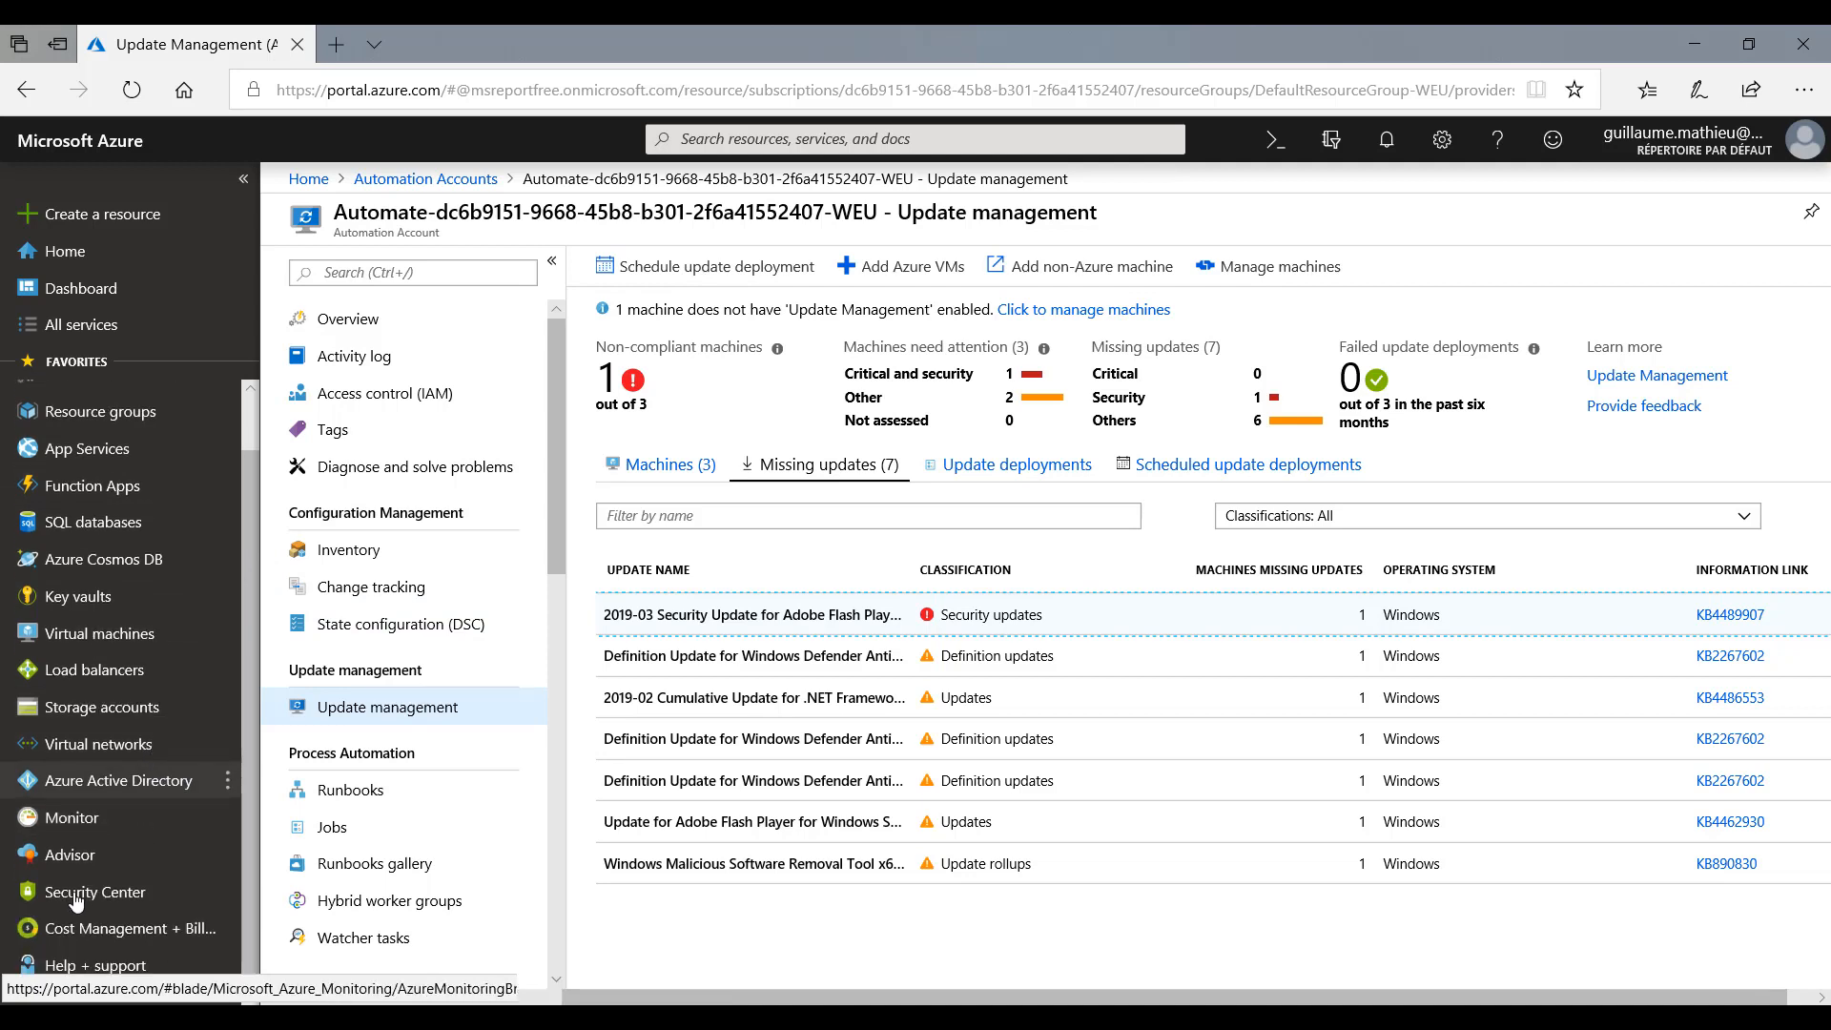
click(114, 898)
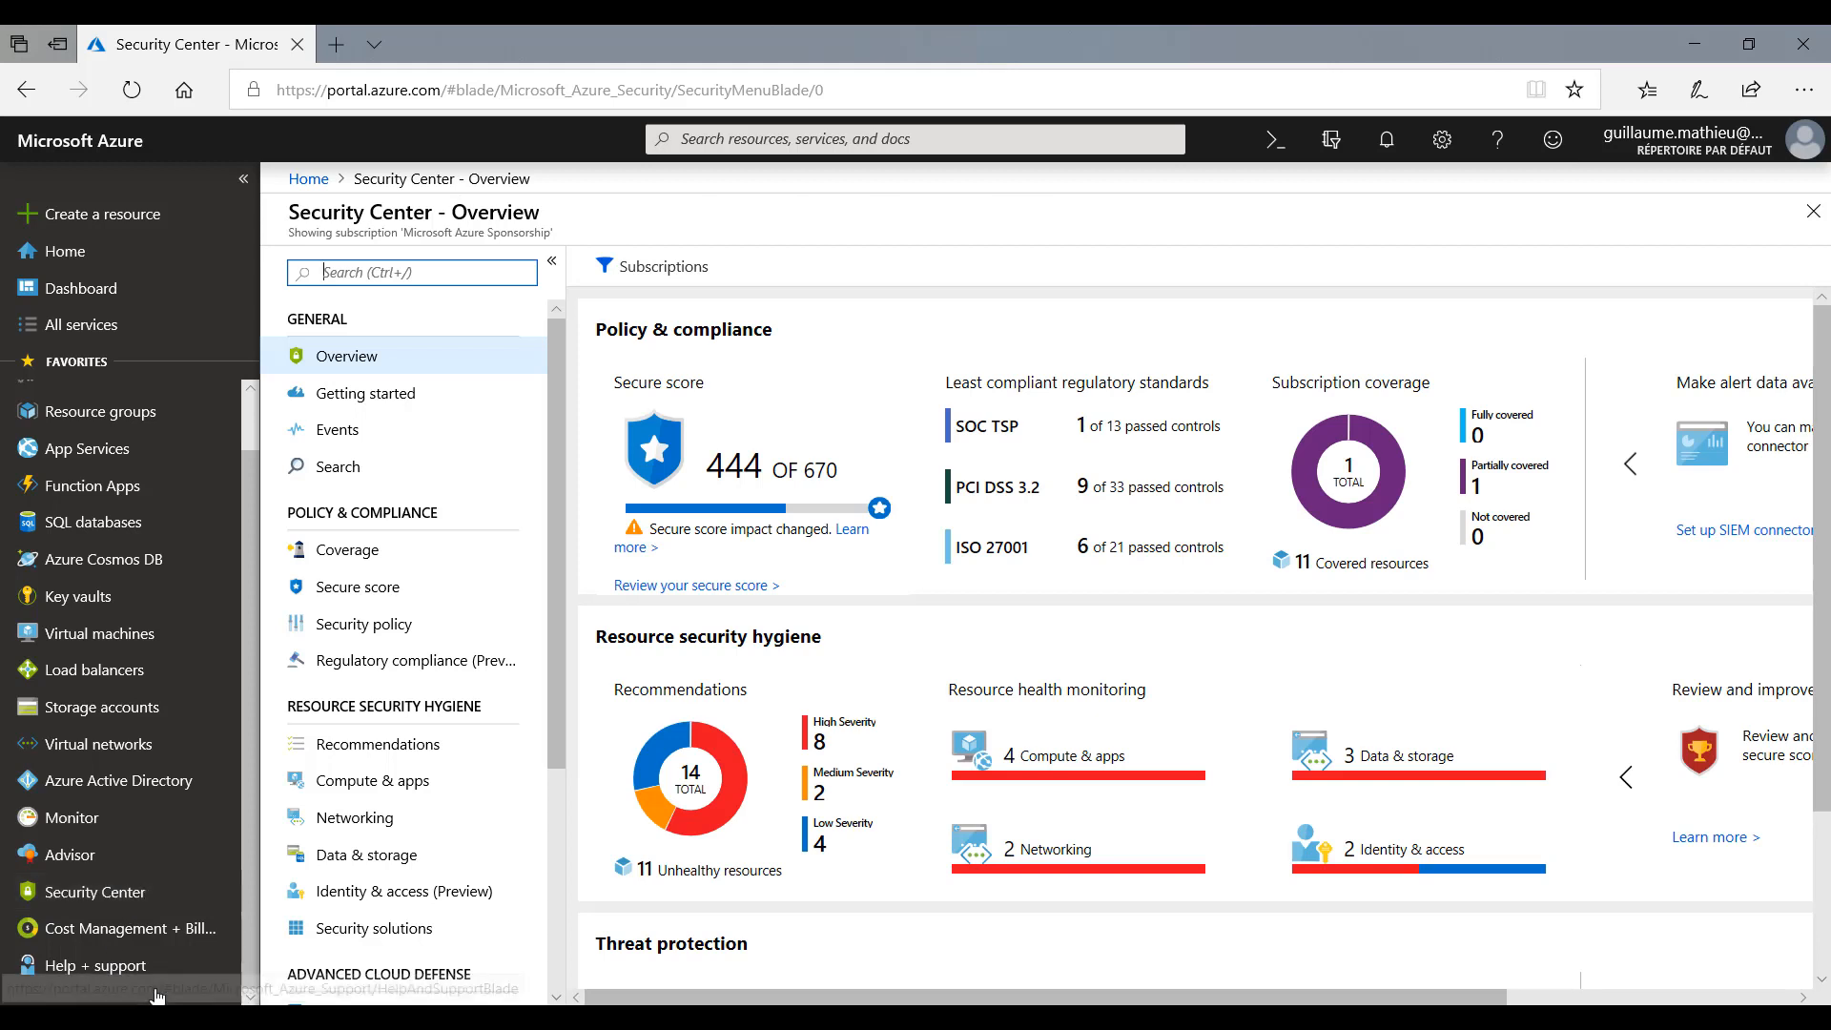
drag(556, 547, 546, 749)
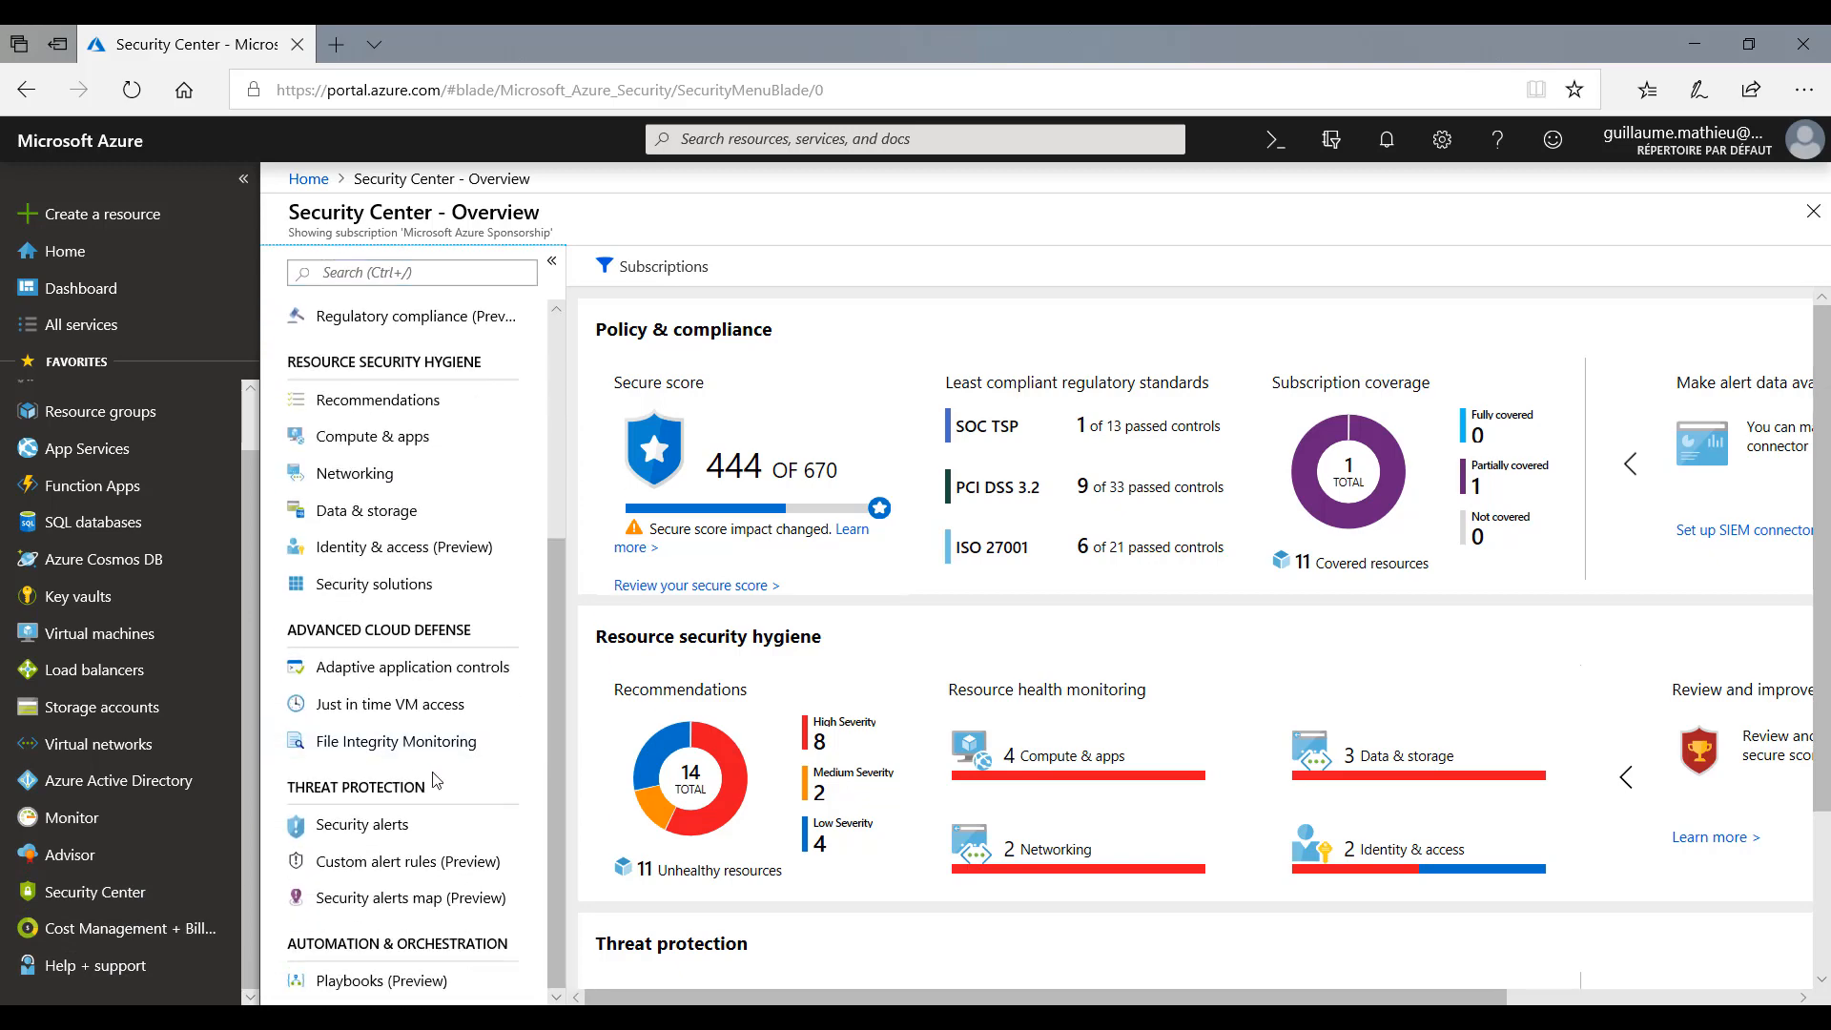
click(400, 711)
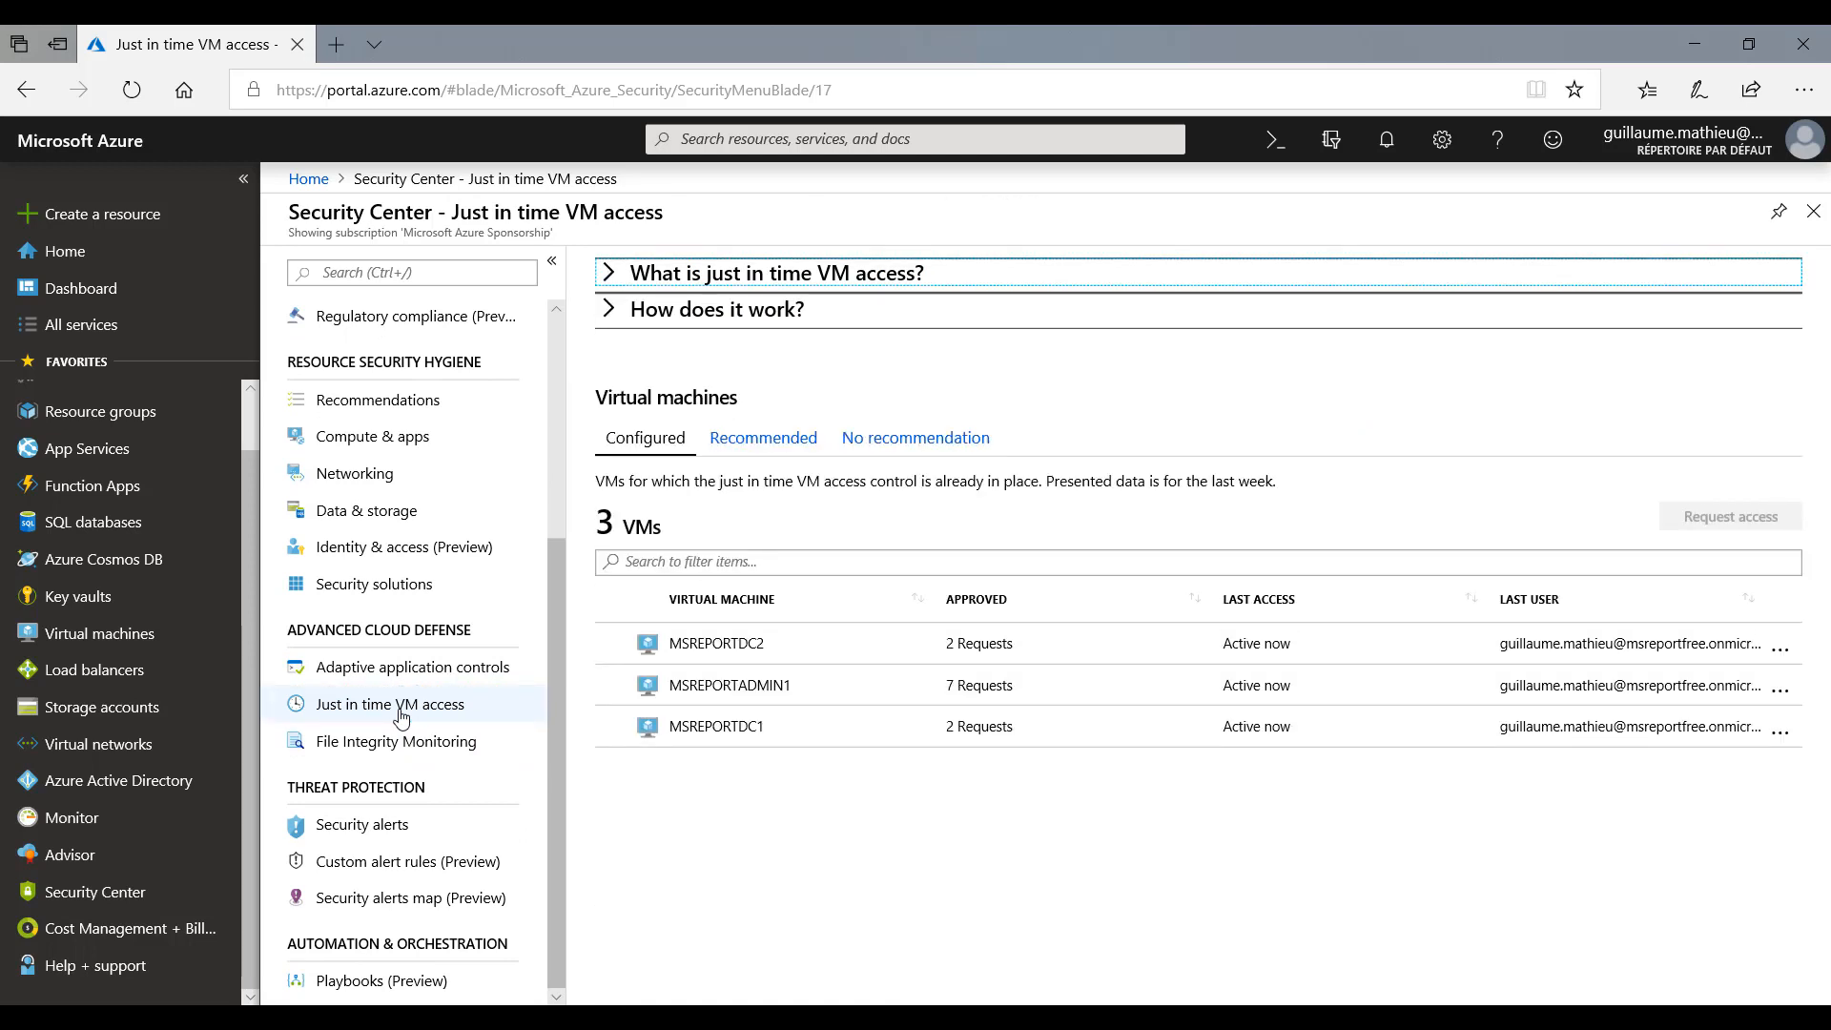
- Enable just in time access on the recommended VM MSREPORTDC3, save the recommended ports 22, 3389, 5985 and 5986, and close the configuration
click(763, 438)
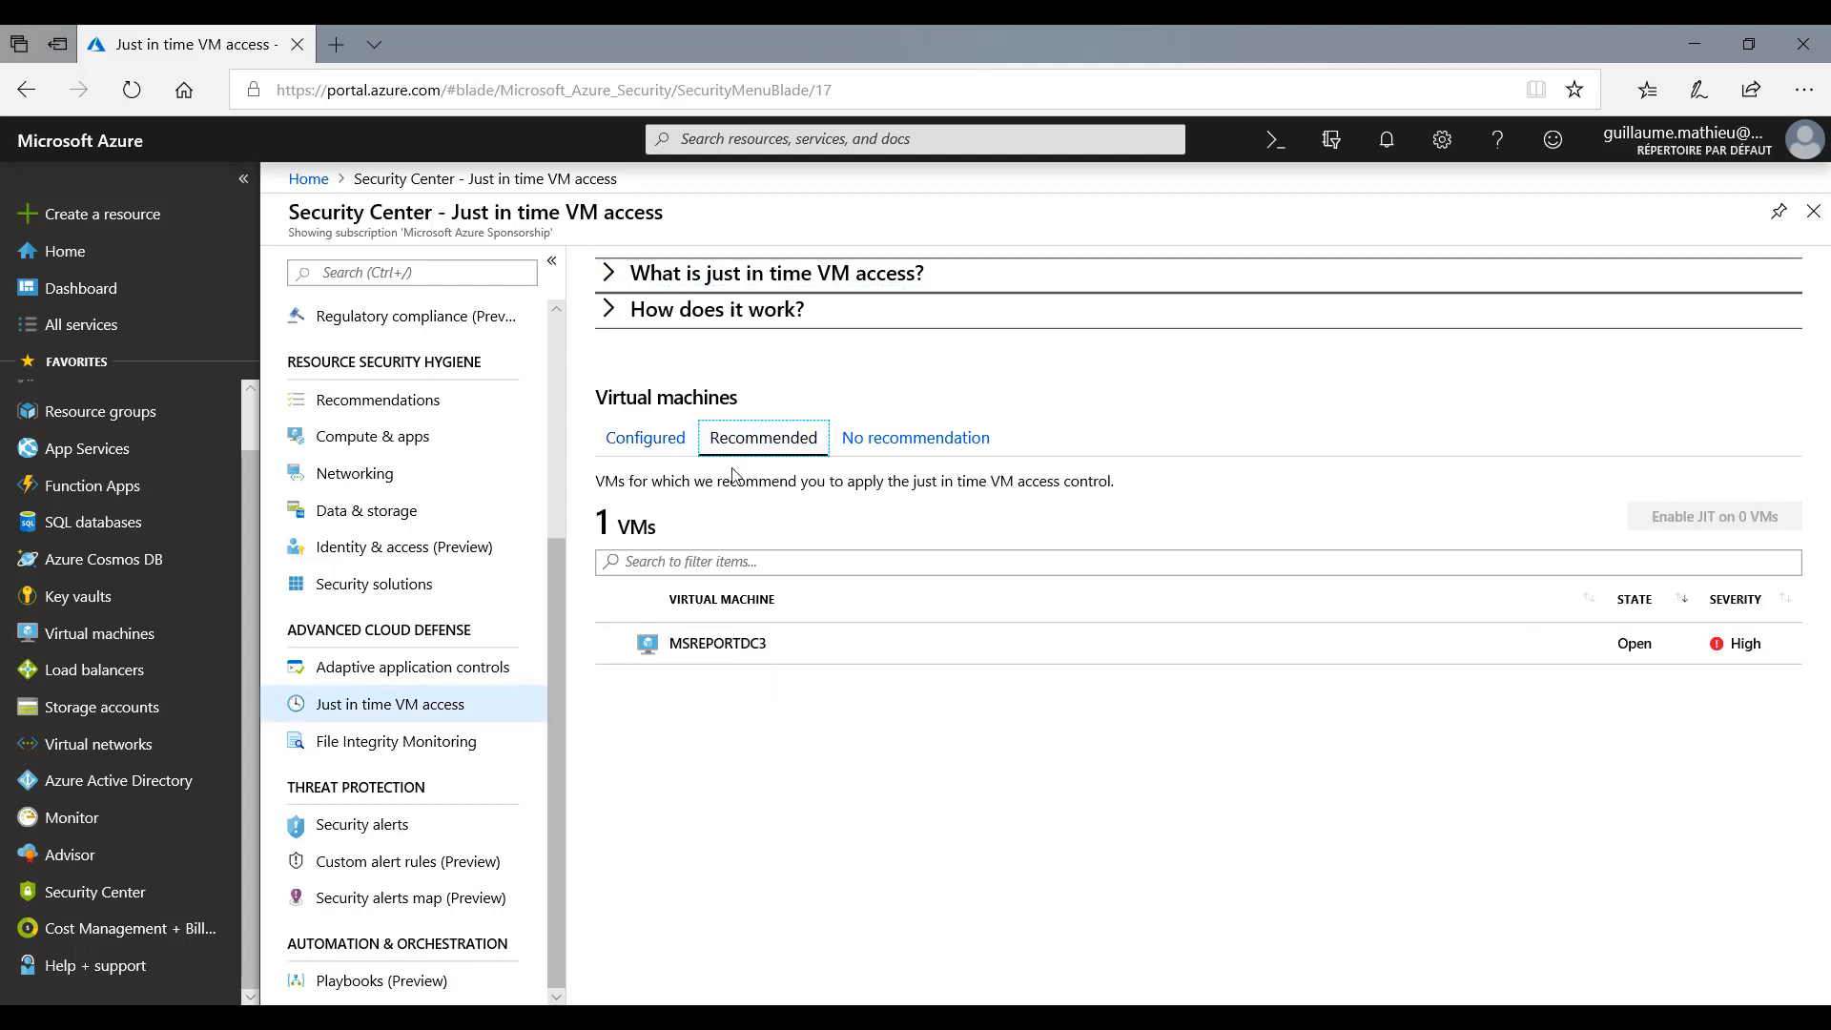
click(610, 645)
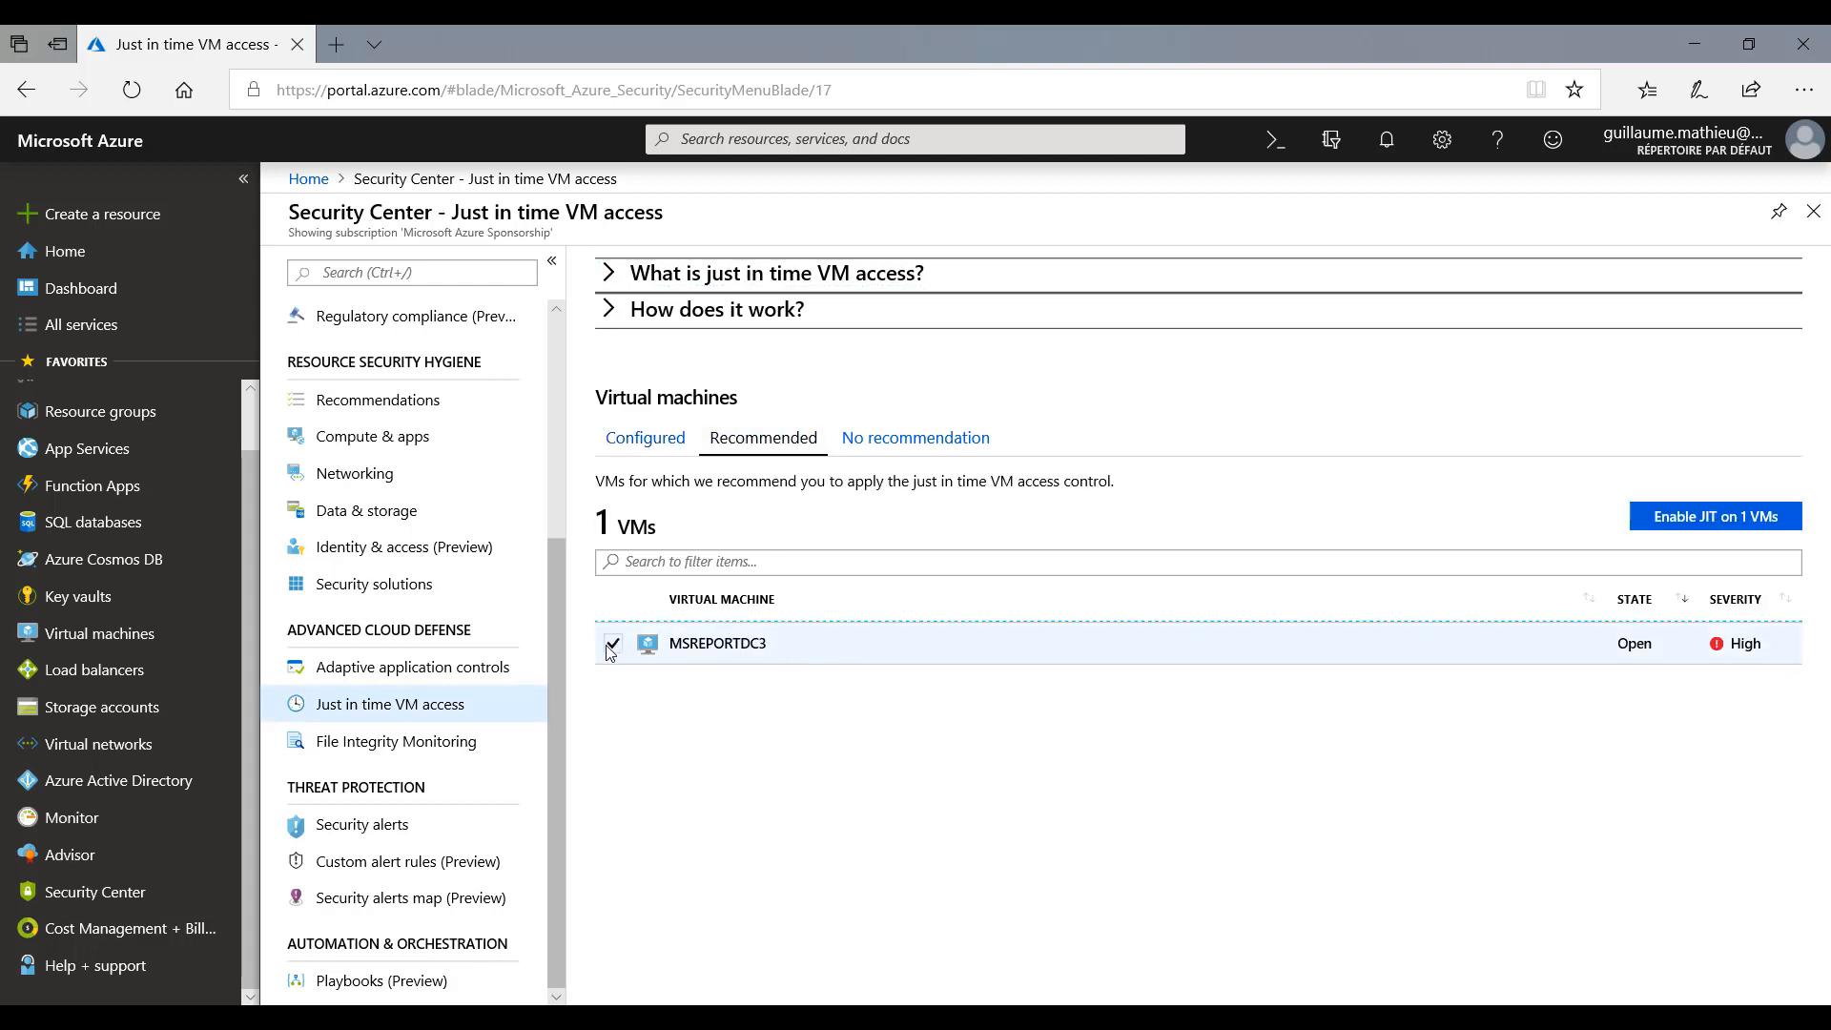
click(1713, 518)
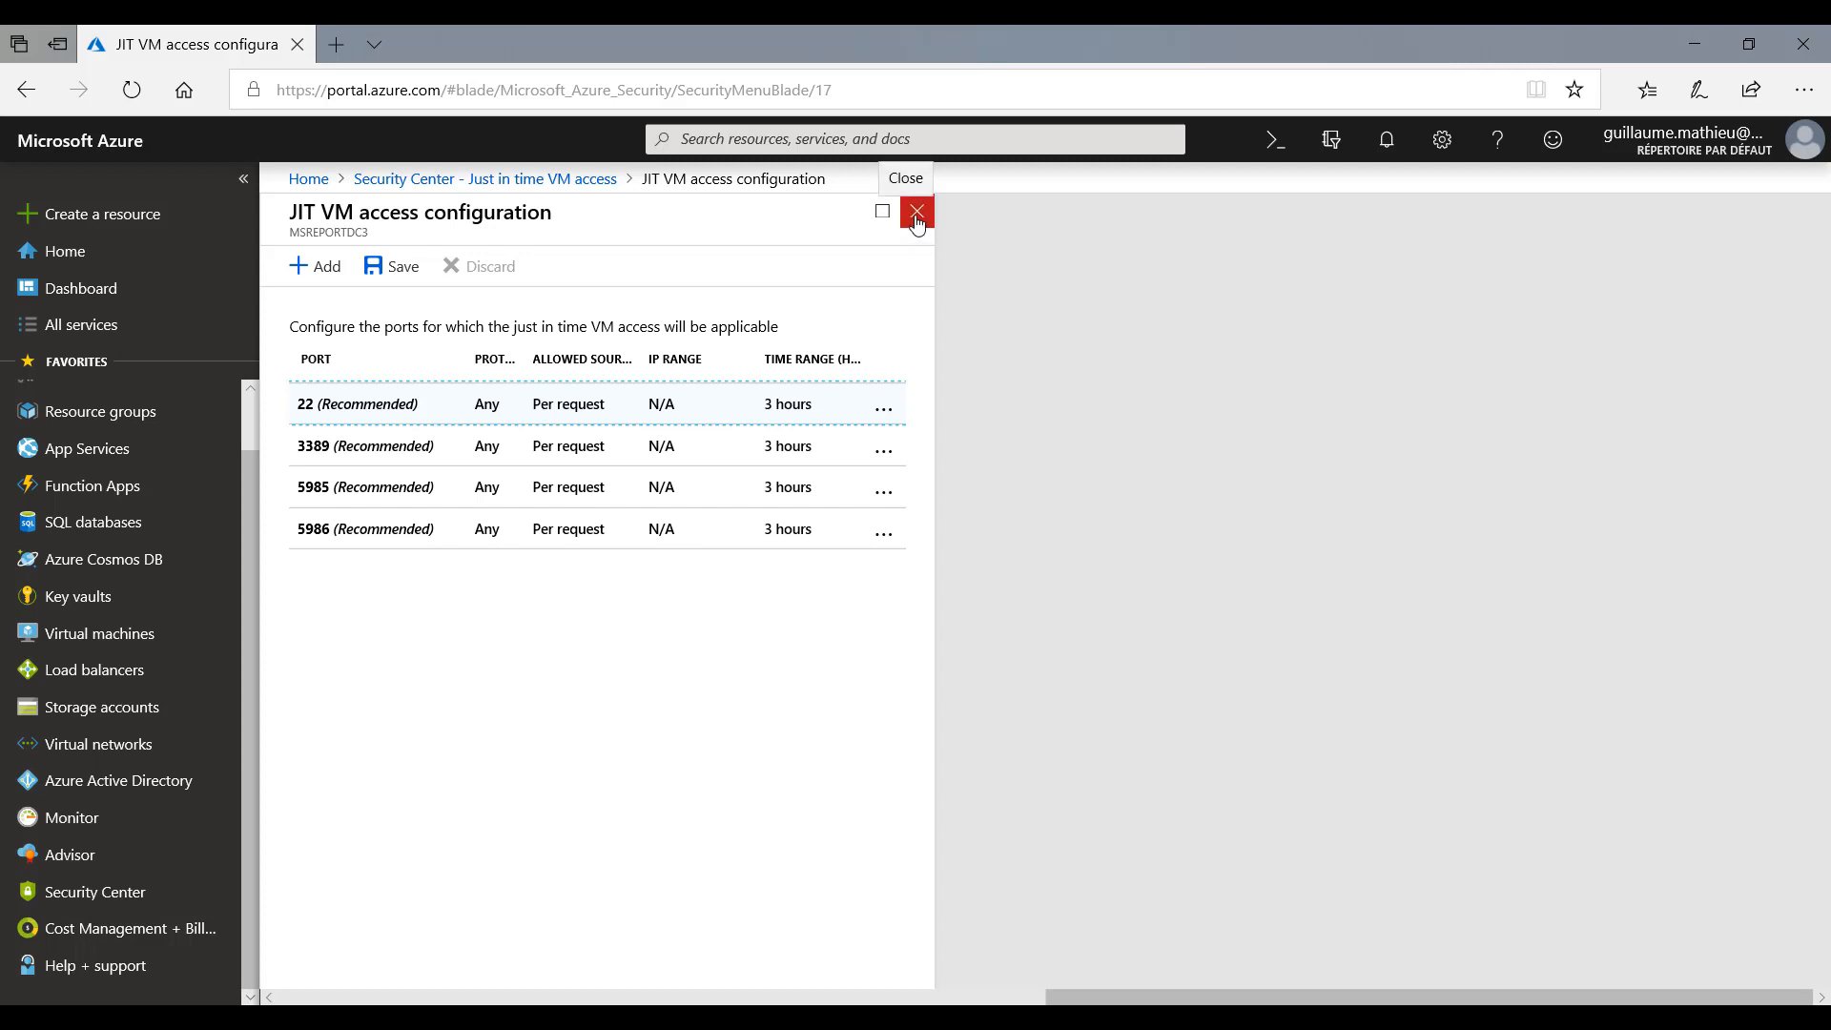
click(395, 268)
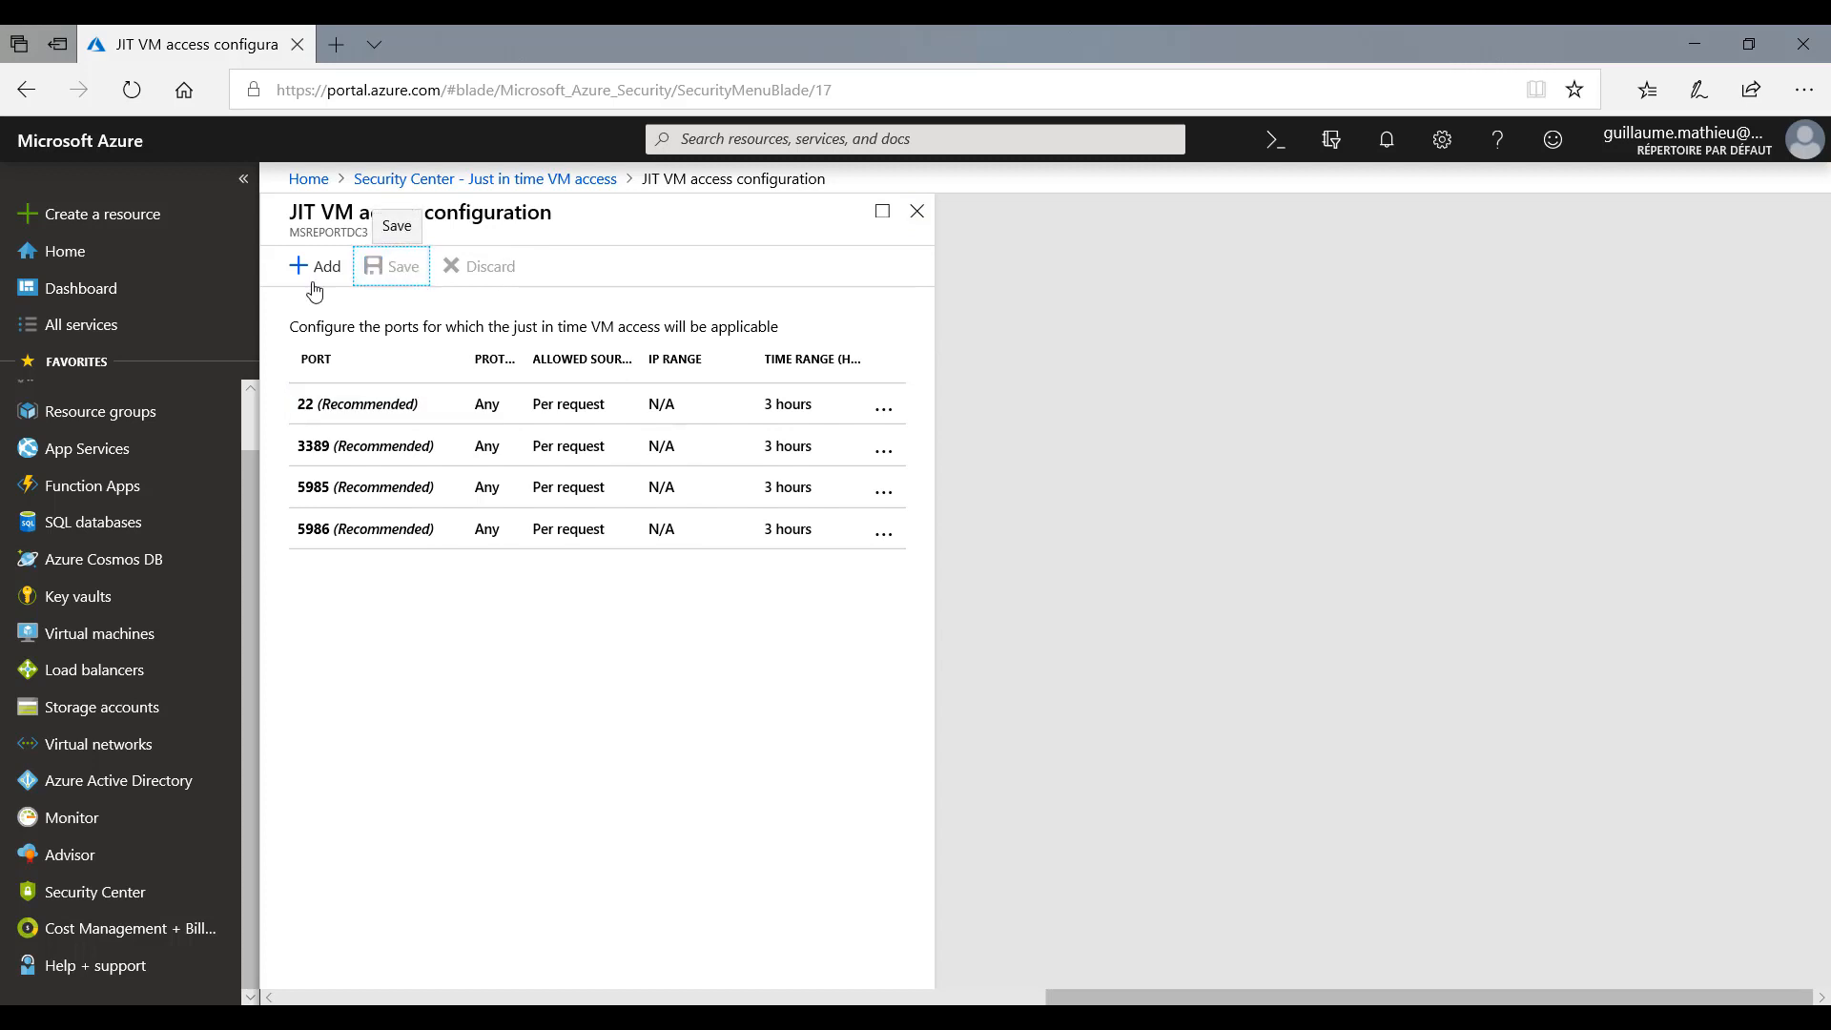
click(919, 213)
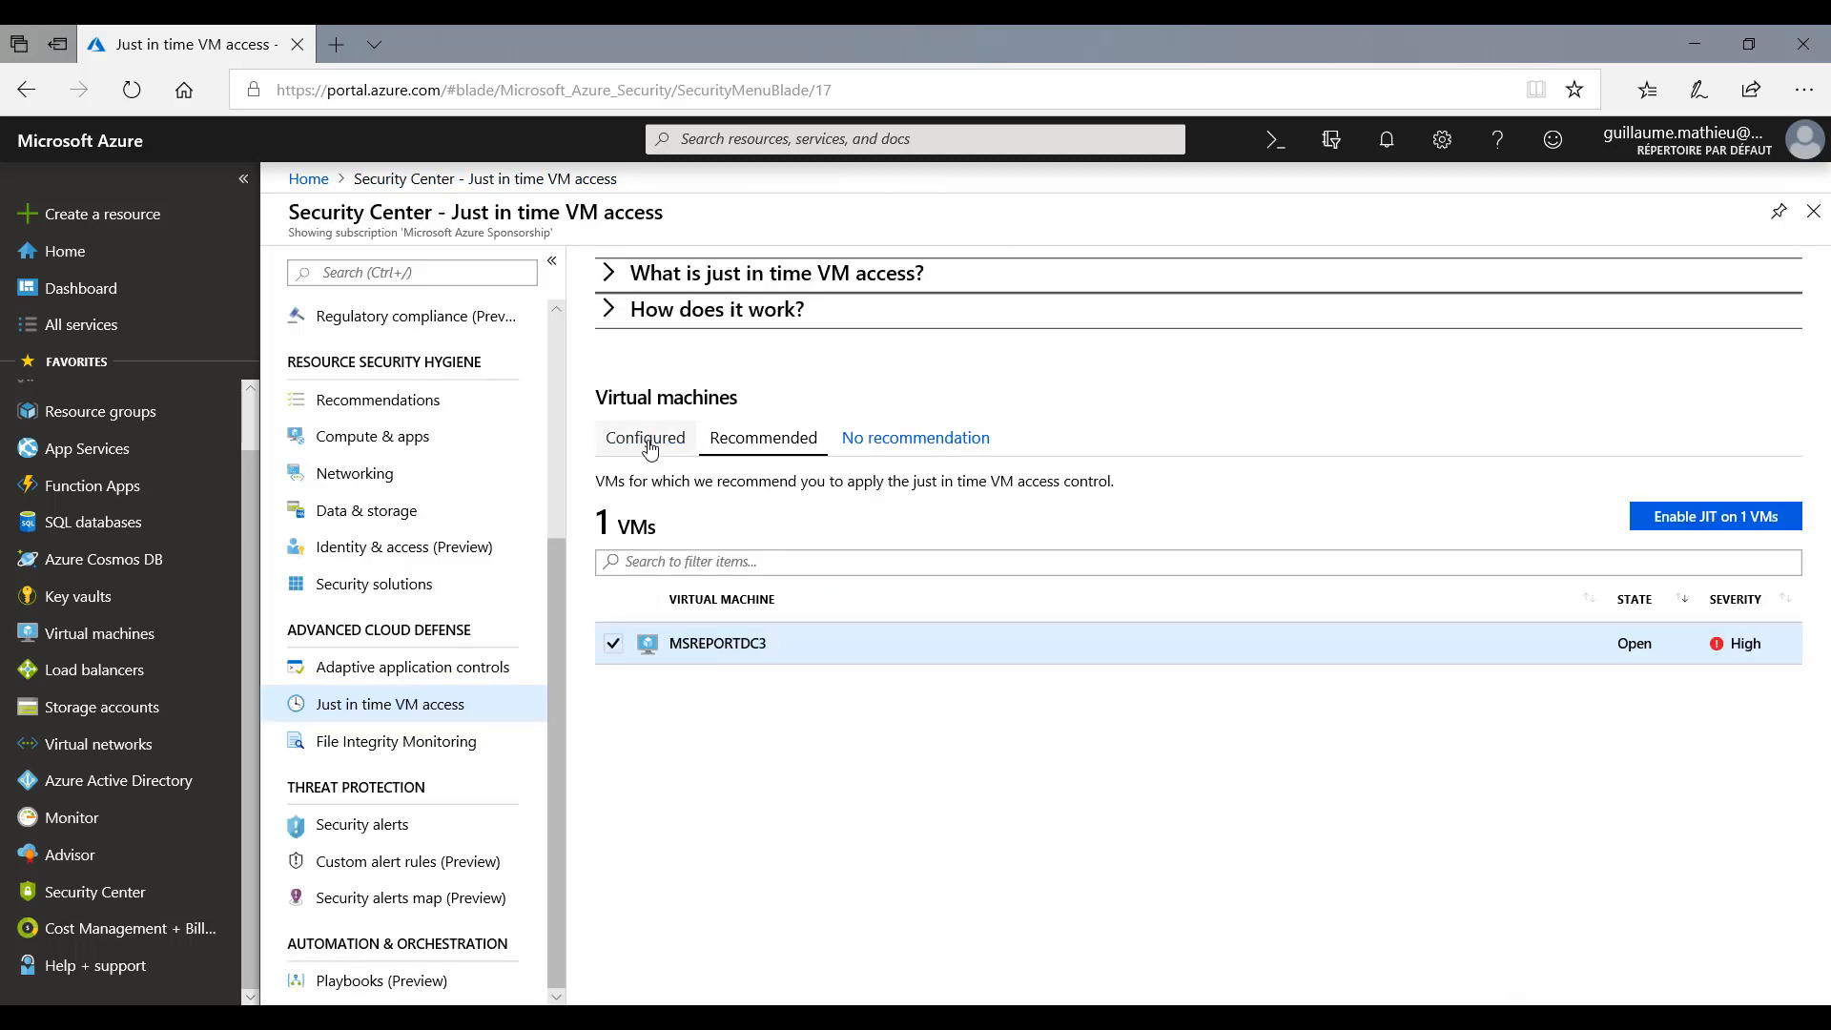
- Open the virtual machine MSREPORTDC3 and request RDP access through private IP 10.0.2.7 on port 3389, dismissing the notification
click(128, 632)
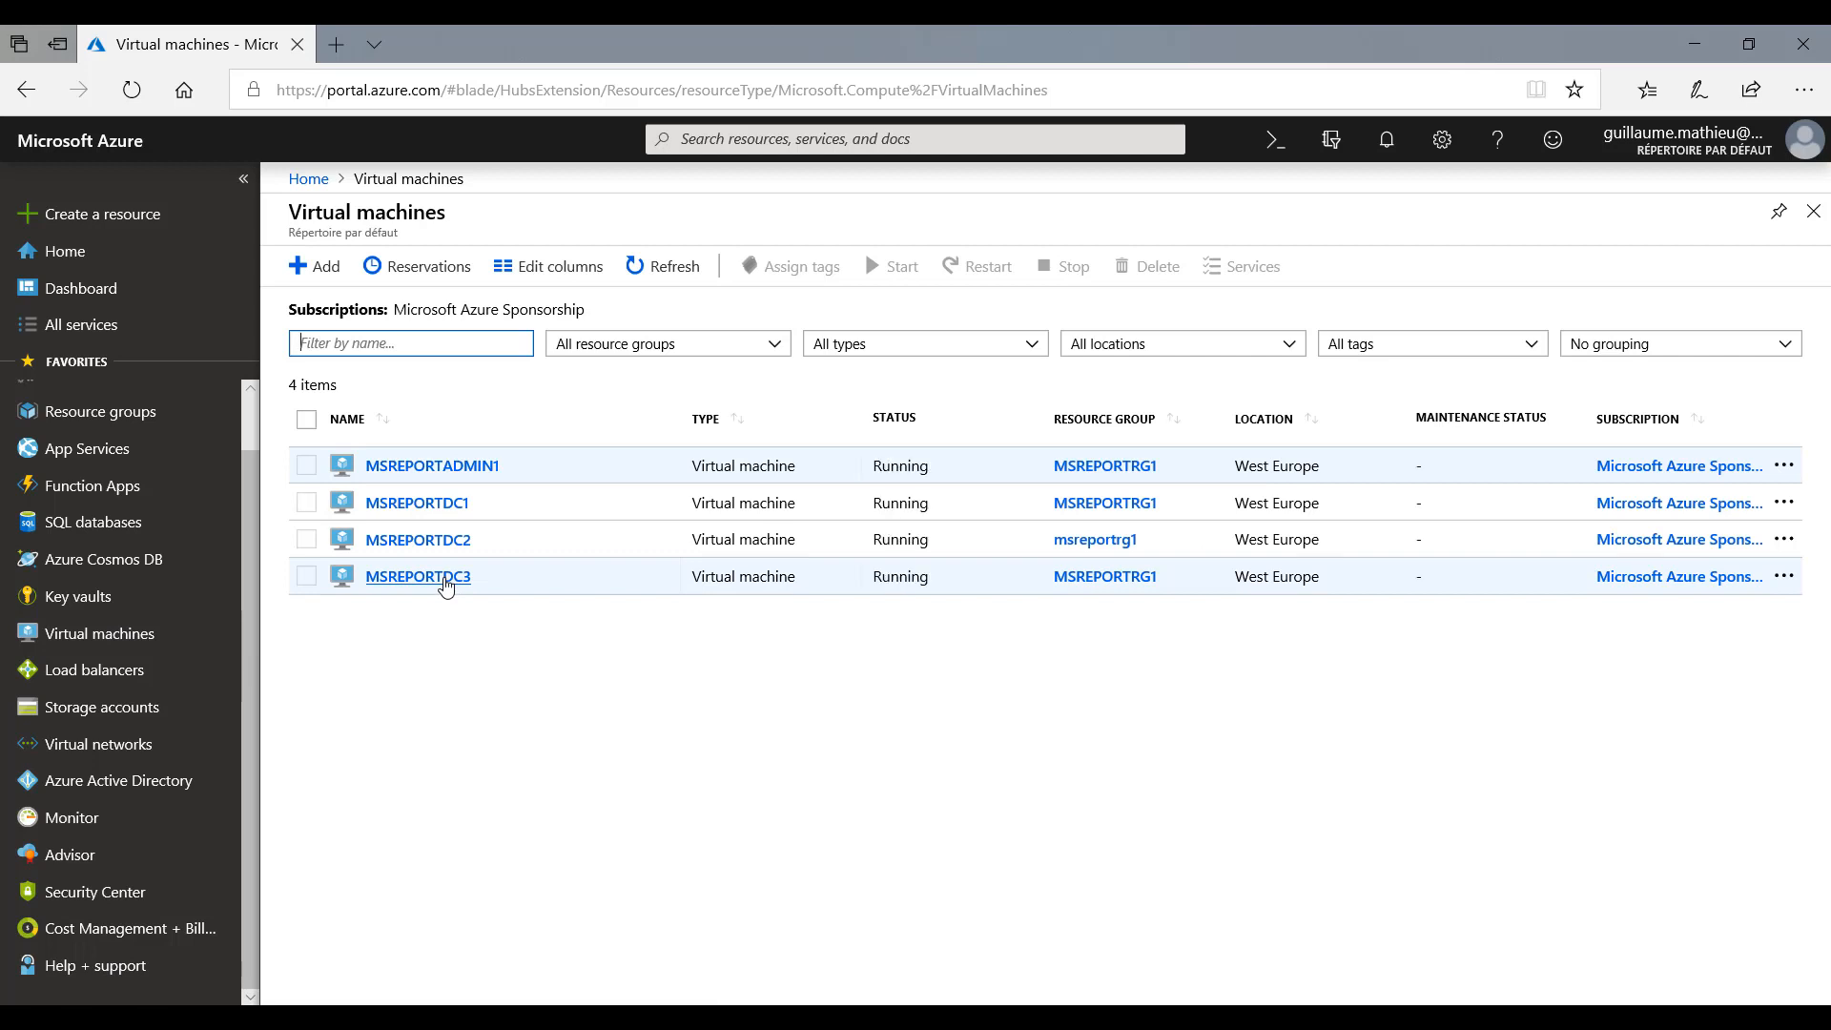
click(446, 578)
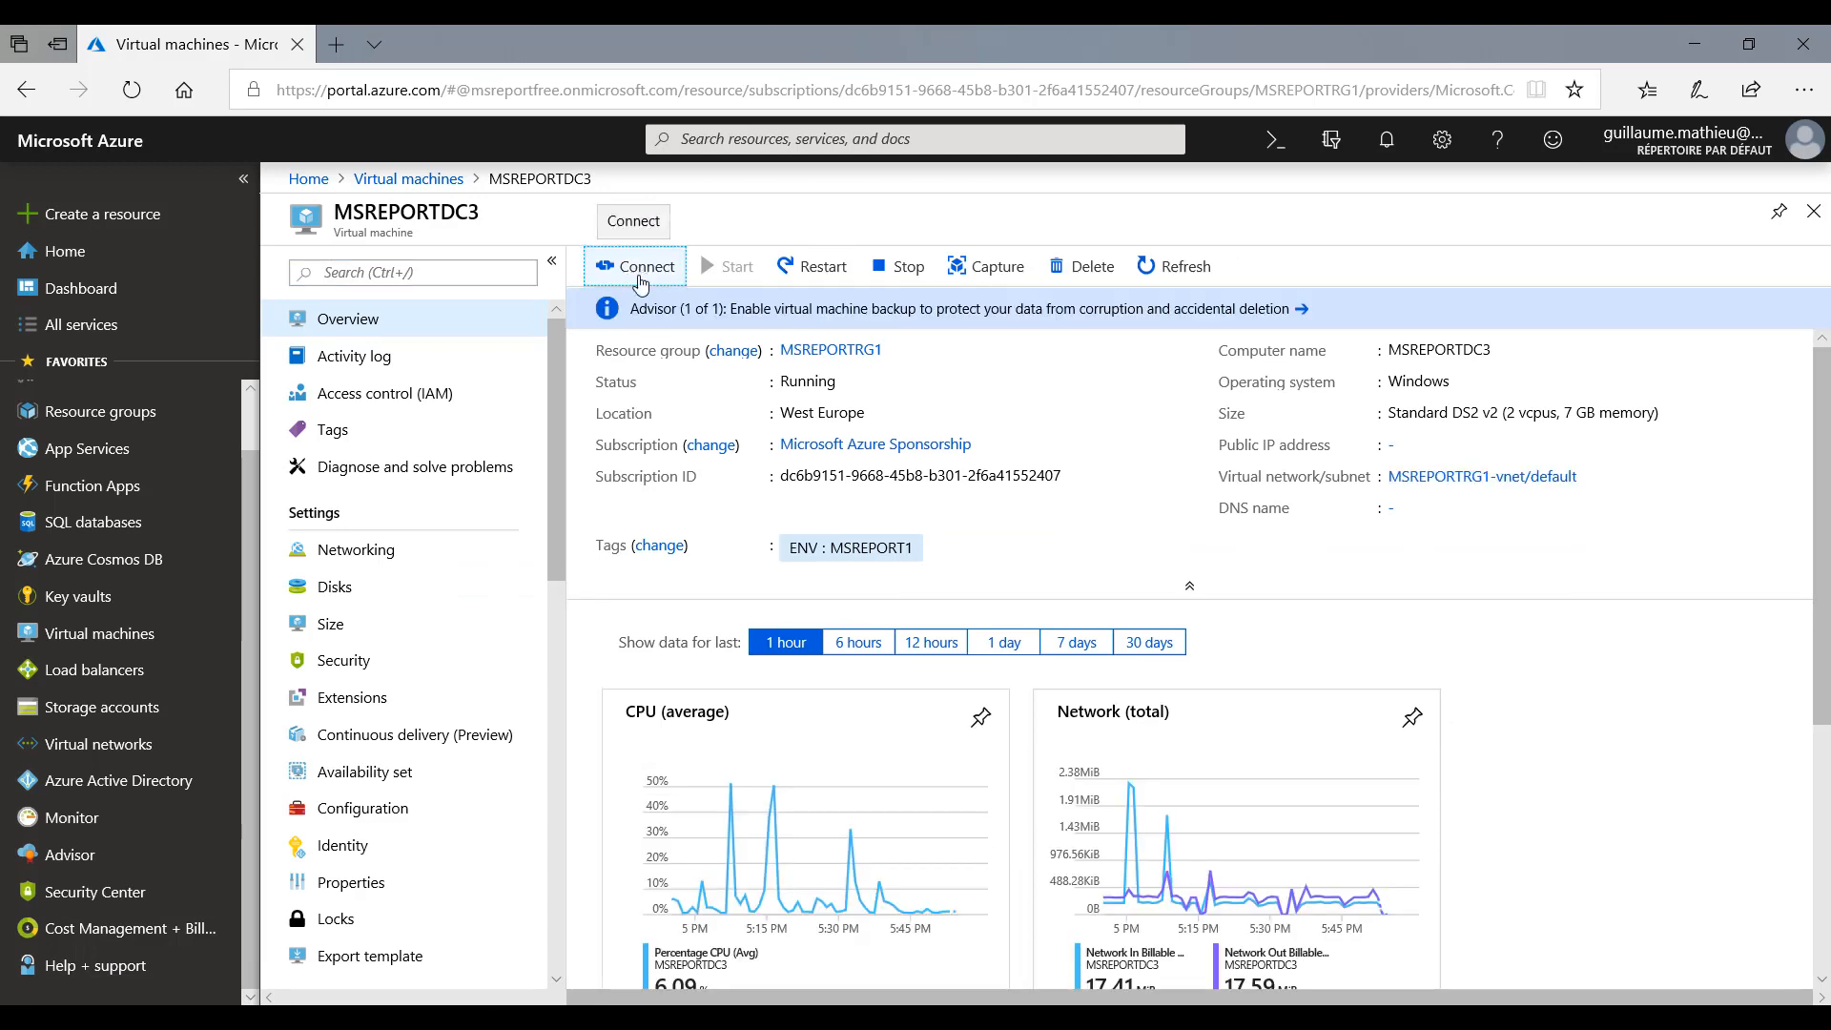
click(637, 267)
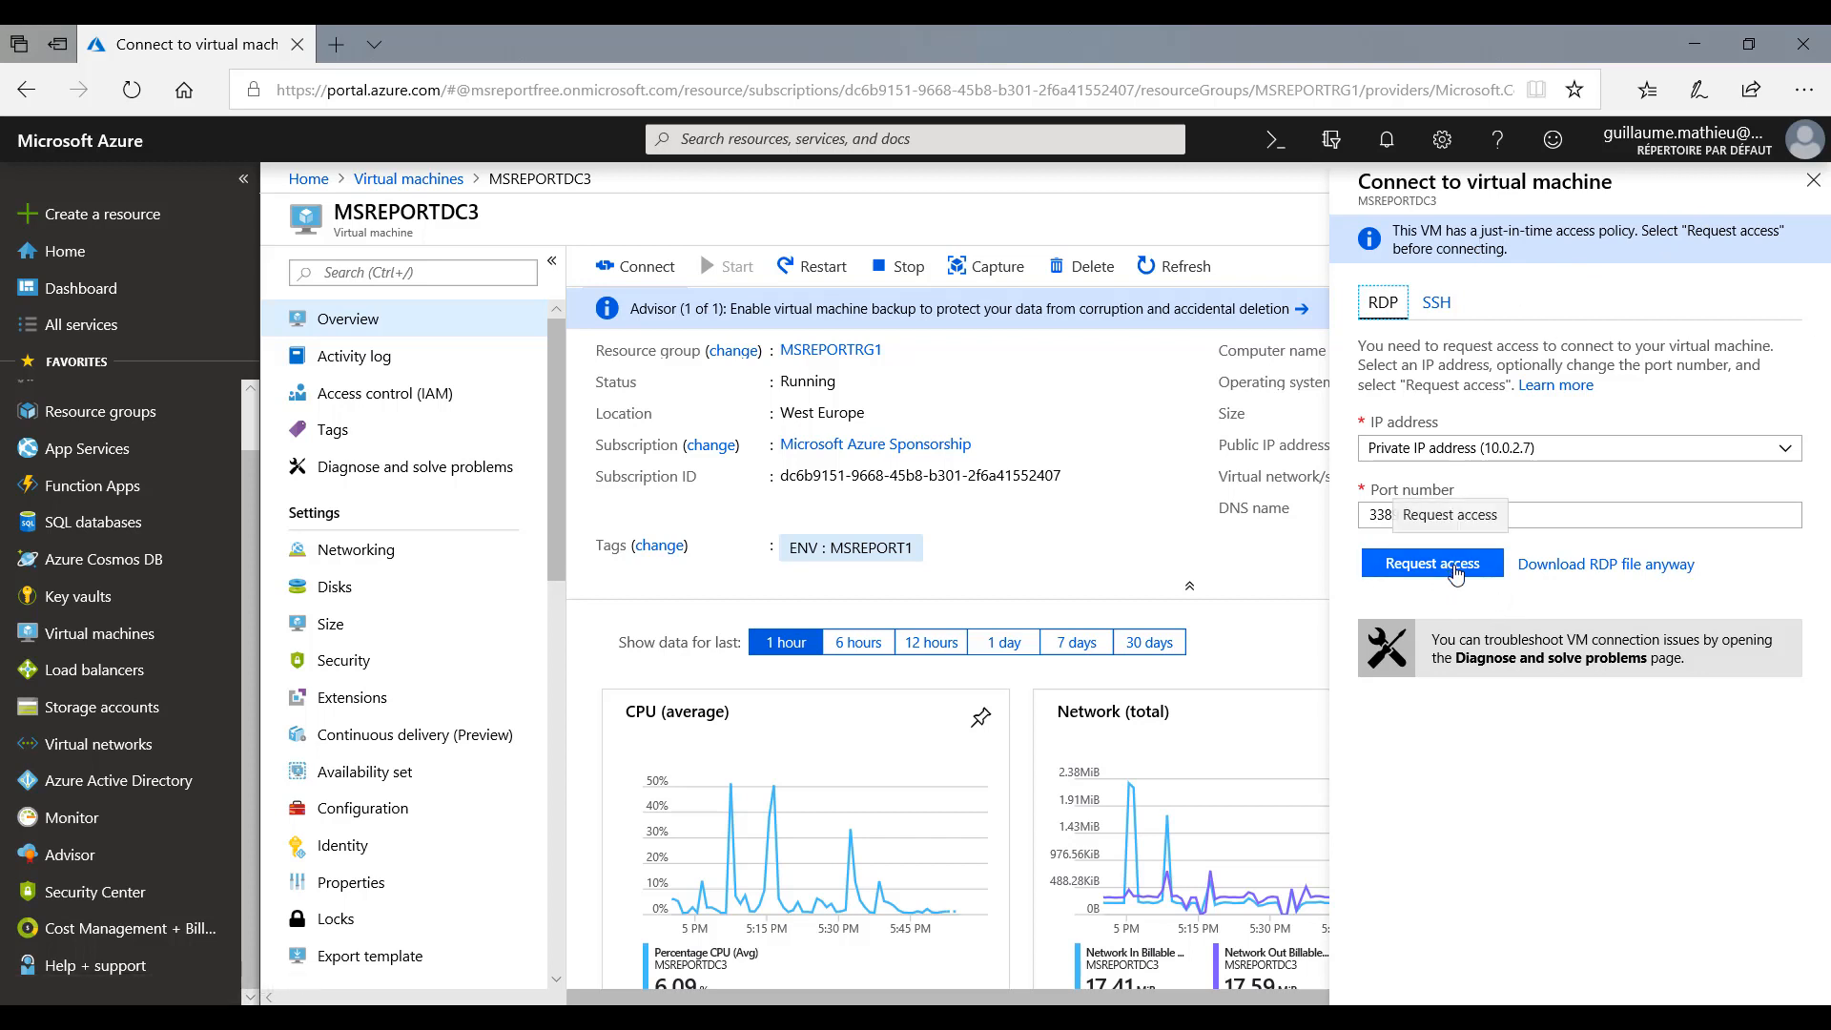
click(1452, 572)
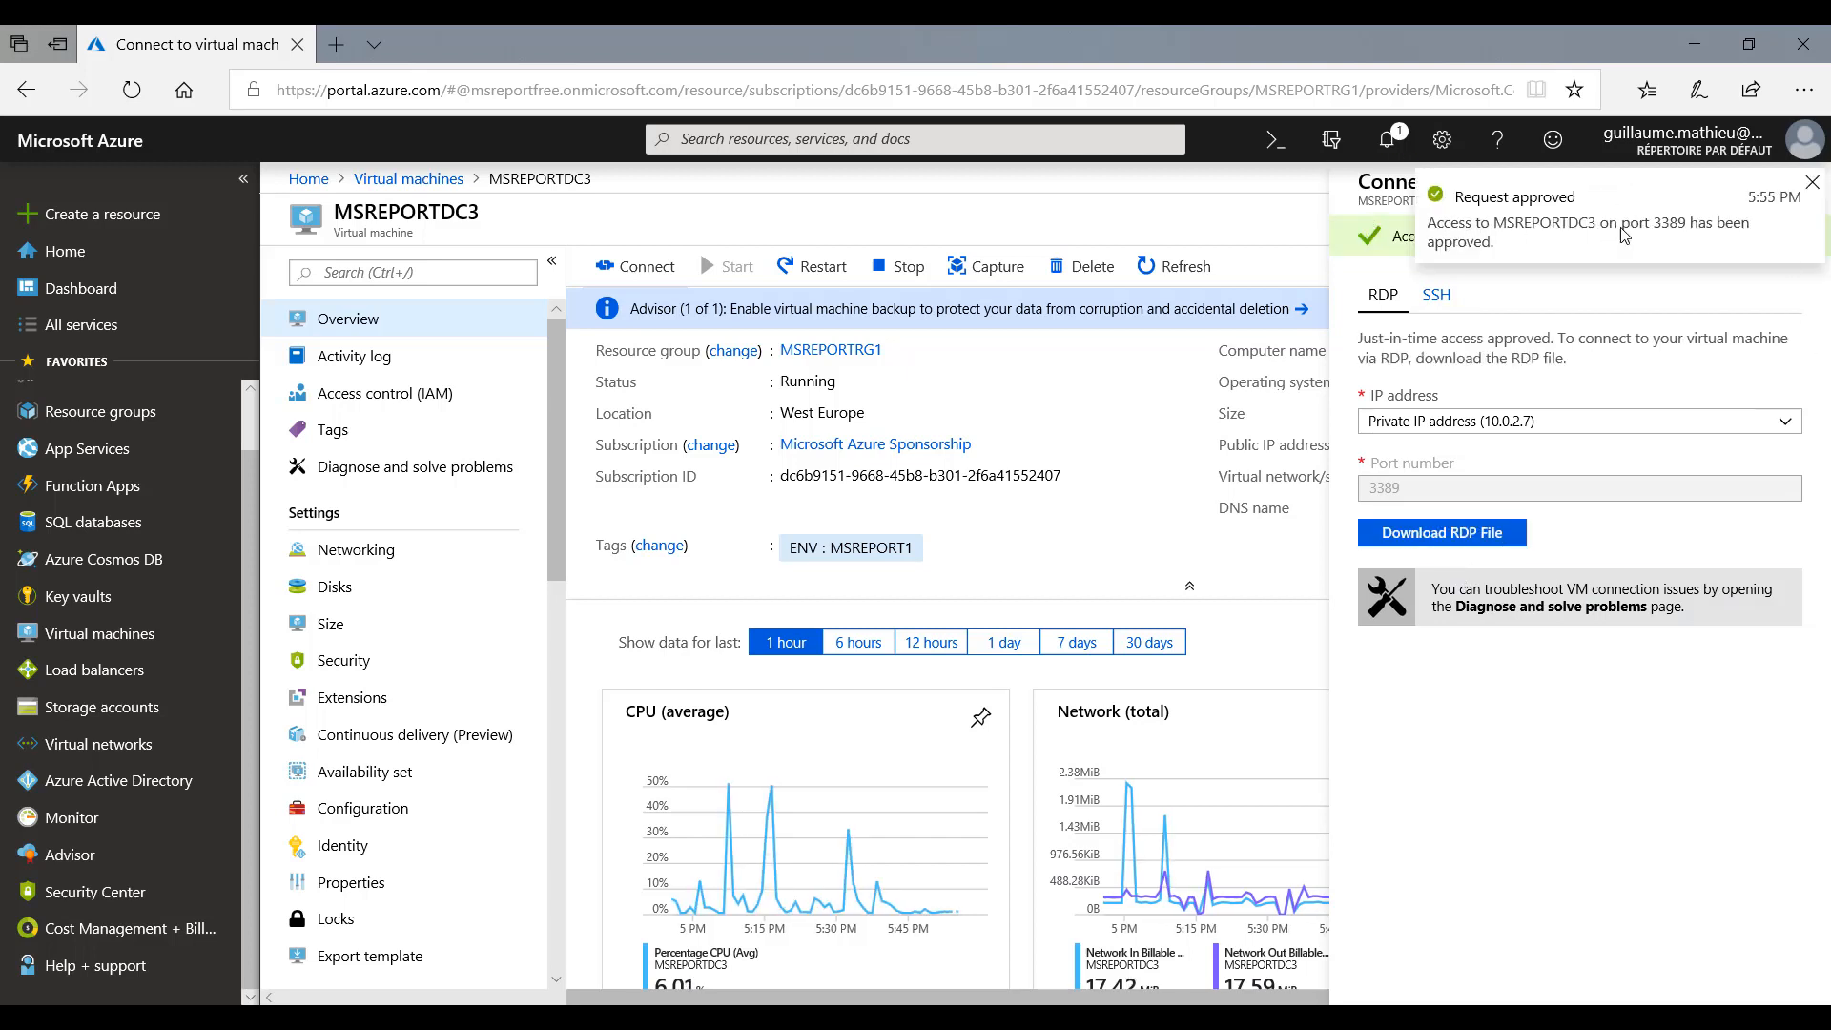
click(1812, 182)
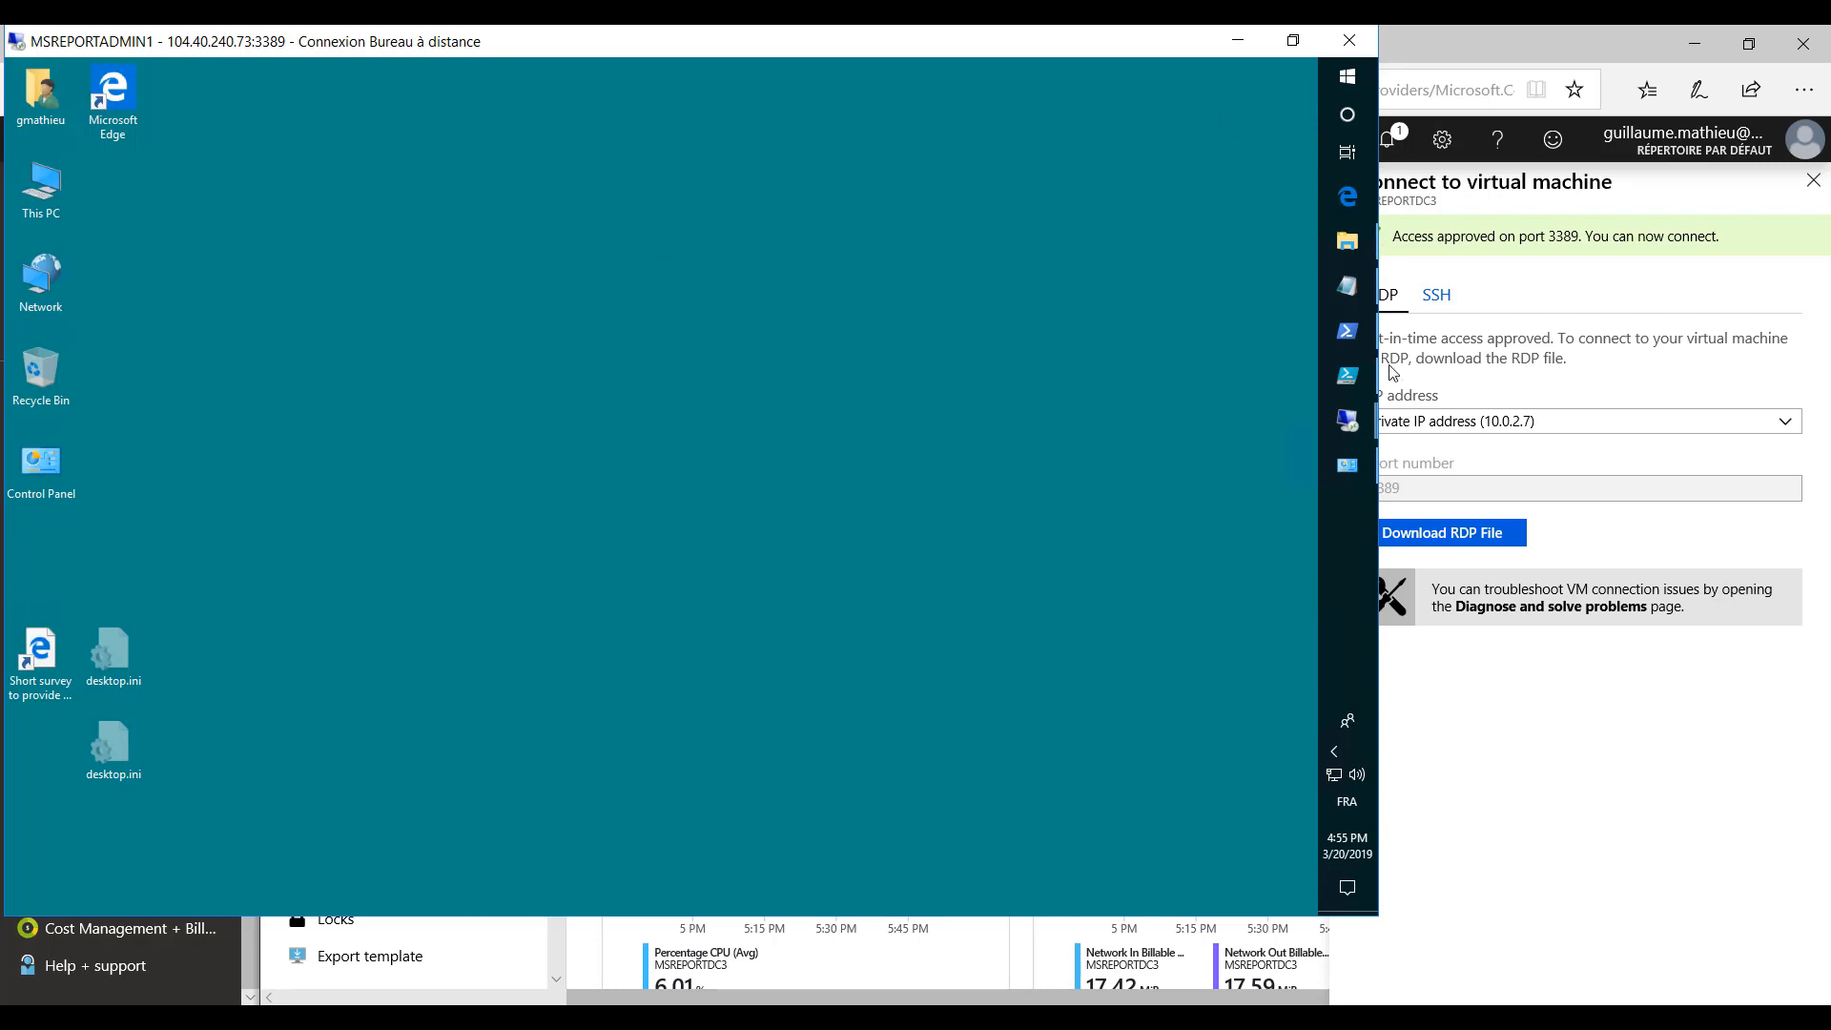
- In the MSREPORTADMIN1 remote session, bring up the 10.0.2.7 remote desktop, maximize it, close Server Manager and sign out of that server
mouse_move(1342, 432)
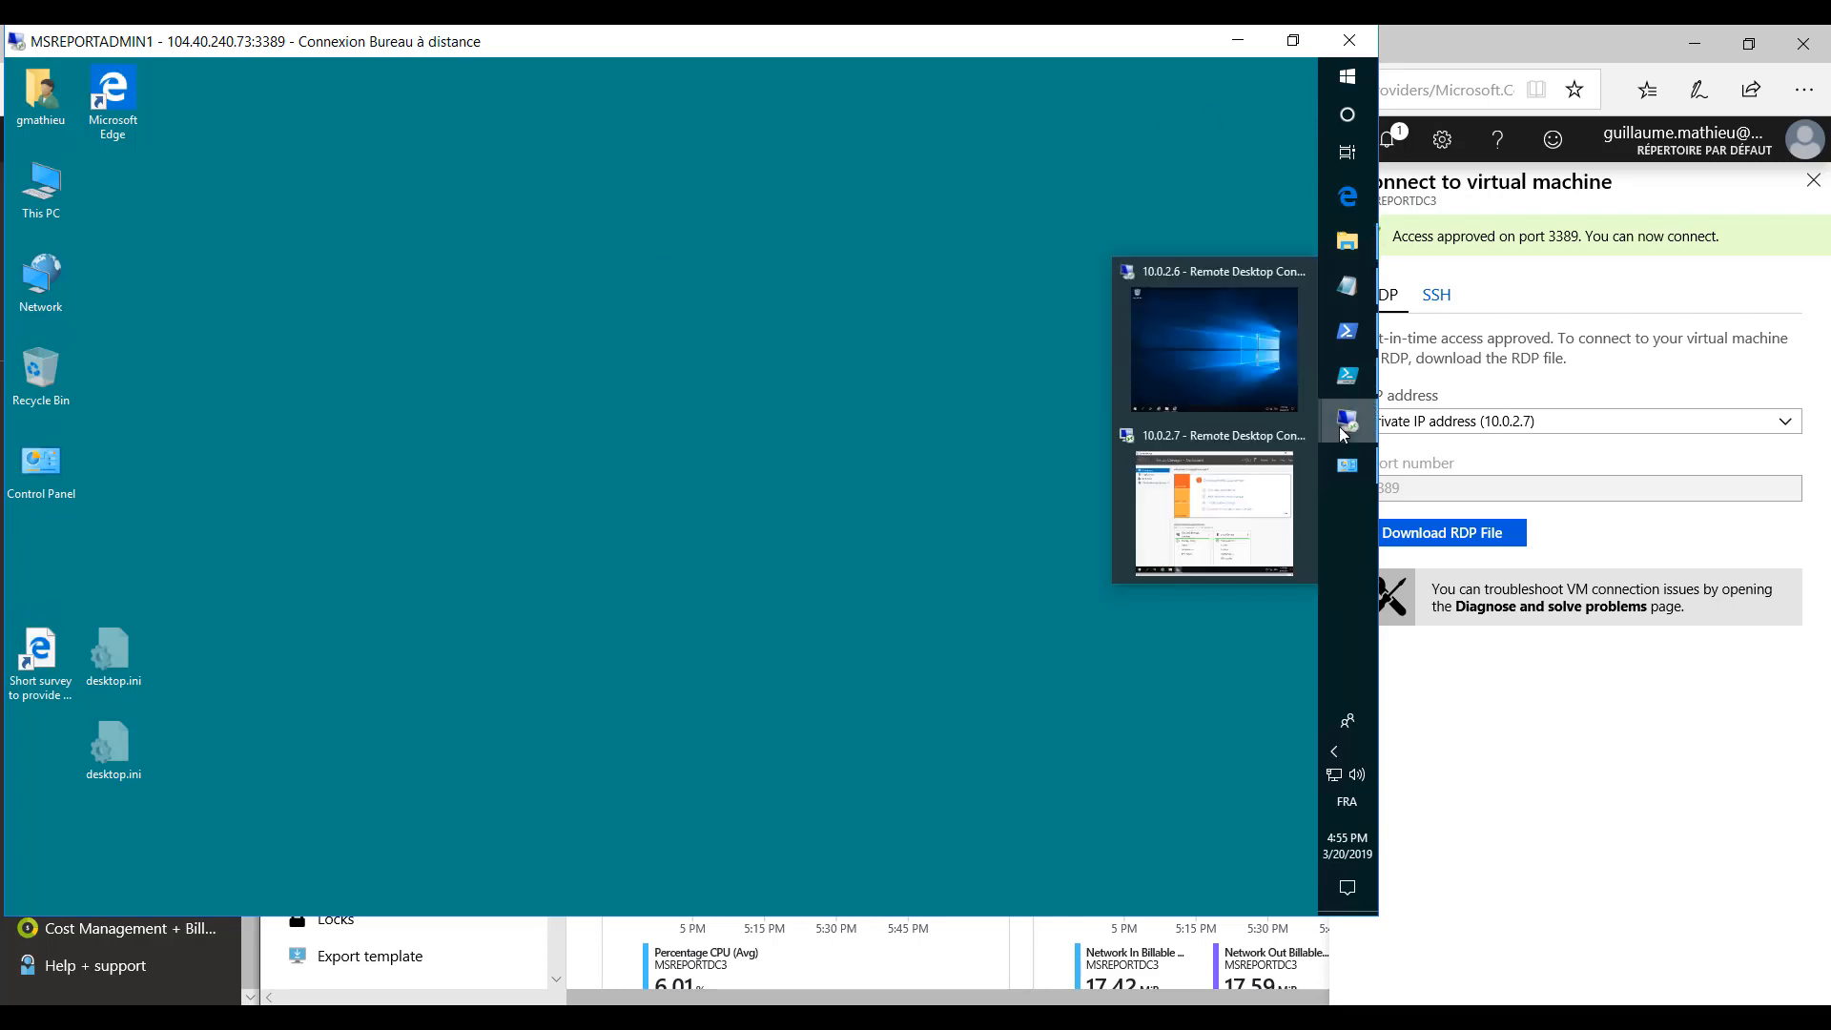
click(1216, 515)
click(896, 323)
double_click(751, 137)
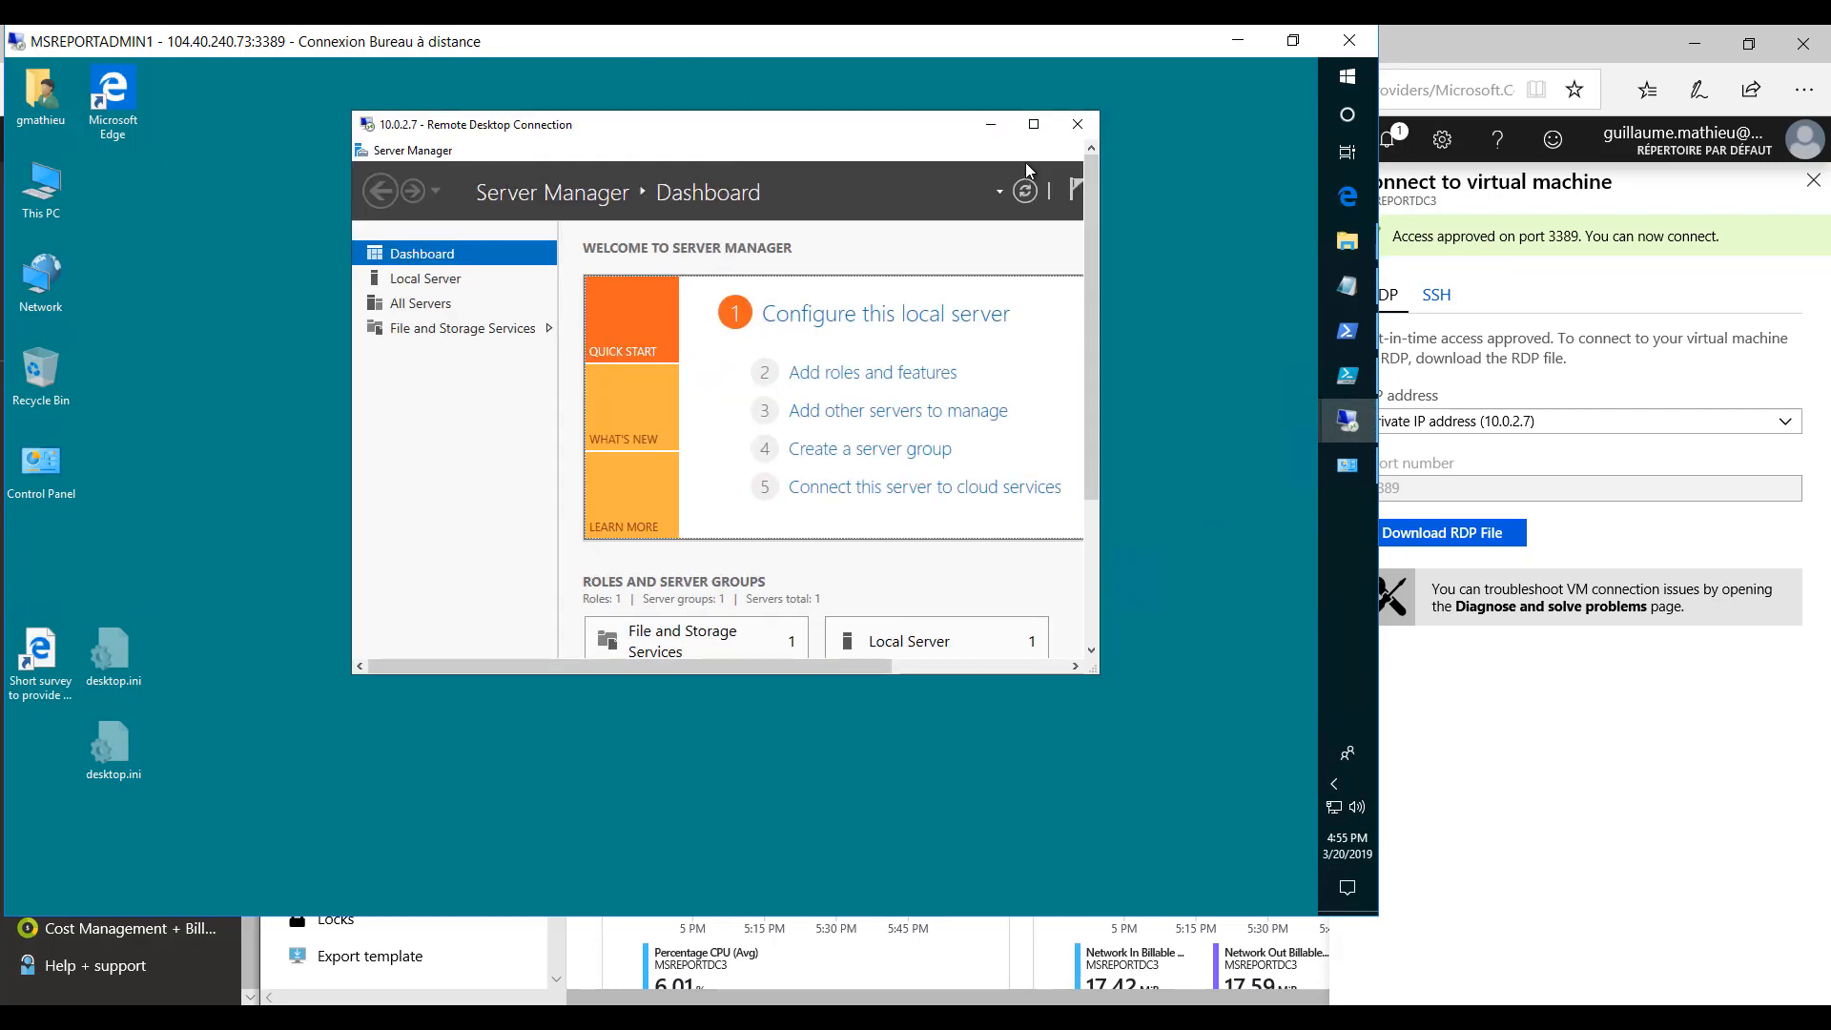
click(1033, 124)
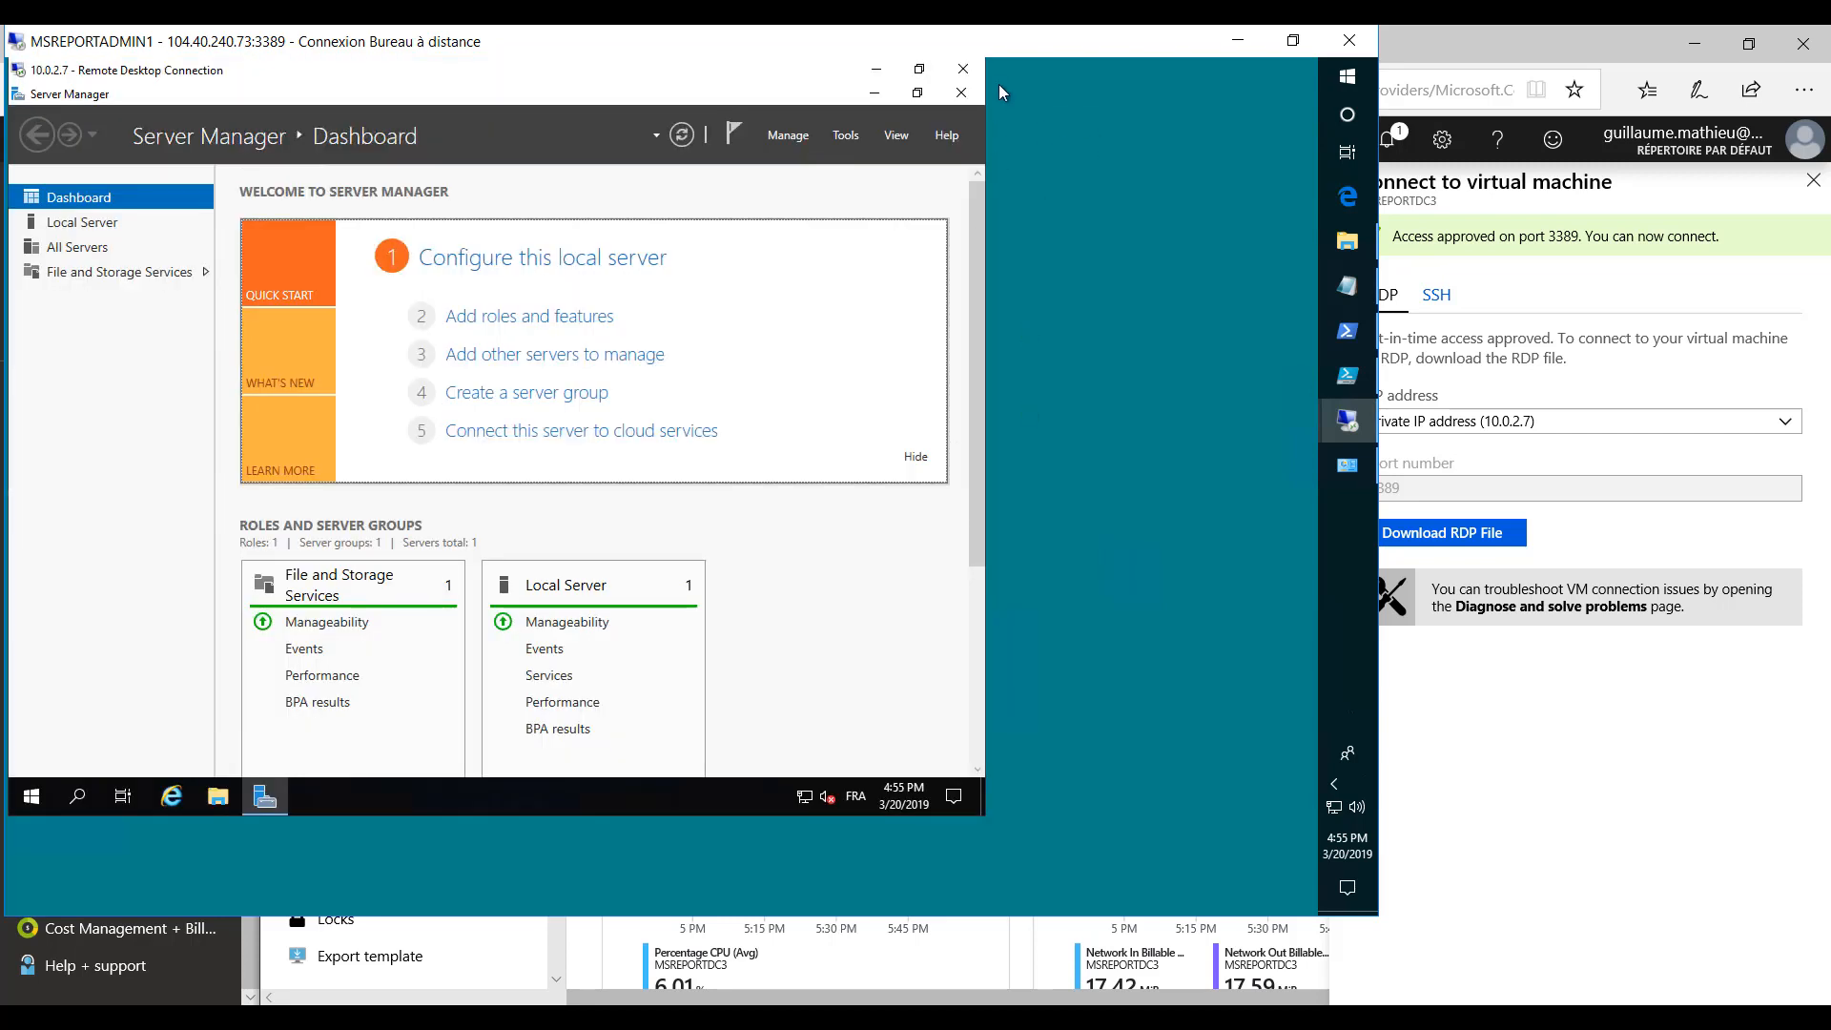
click(962, 93)
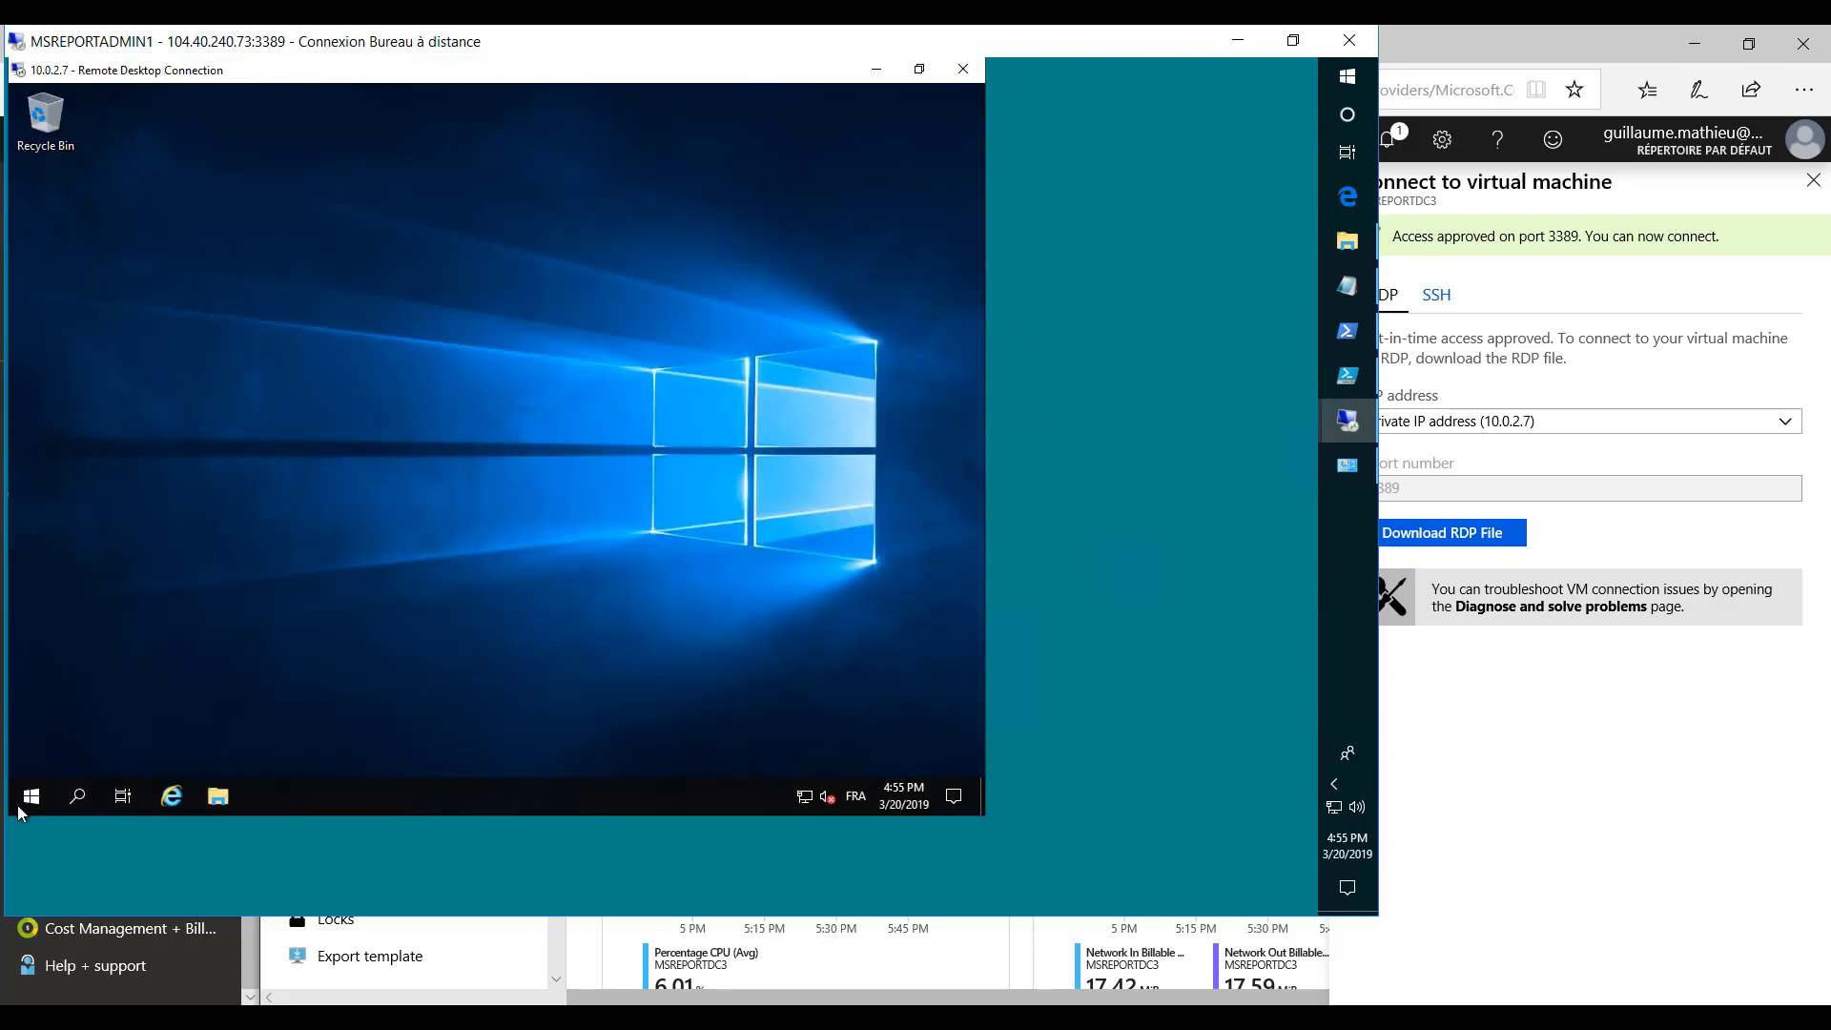
key(super+x)
mouse_move(113, 753)
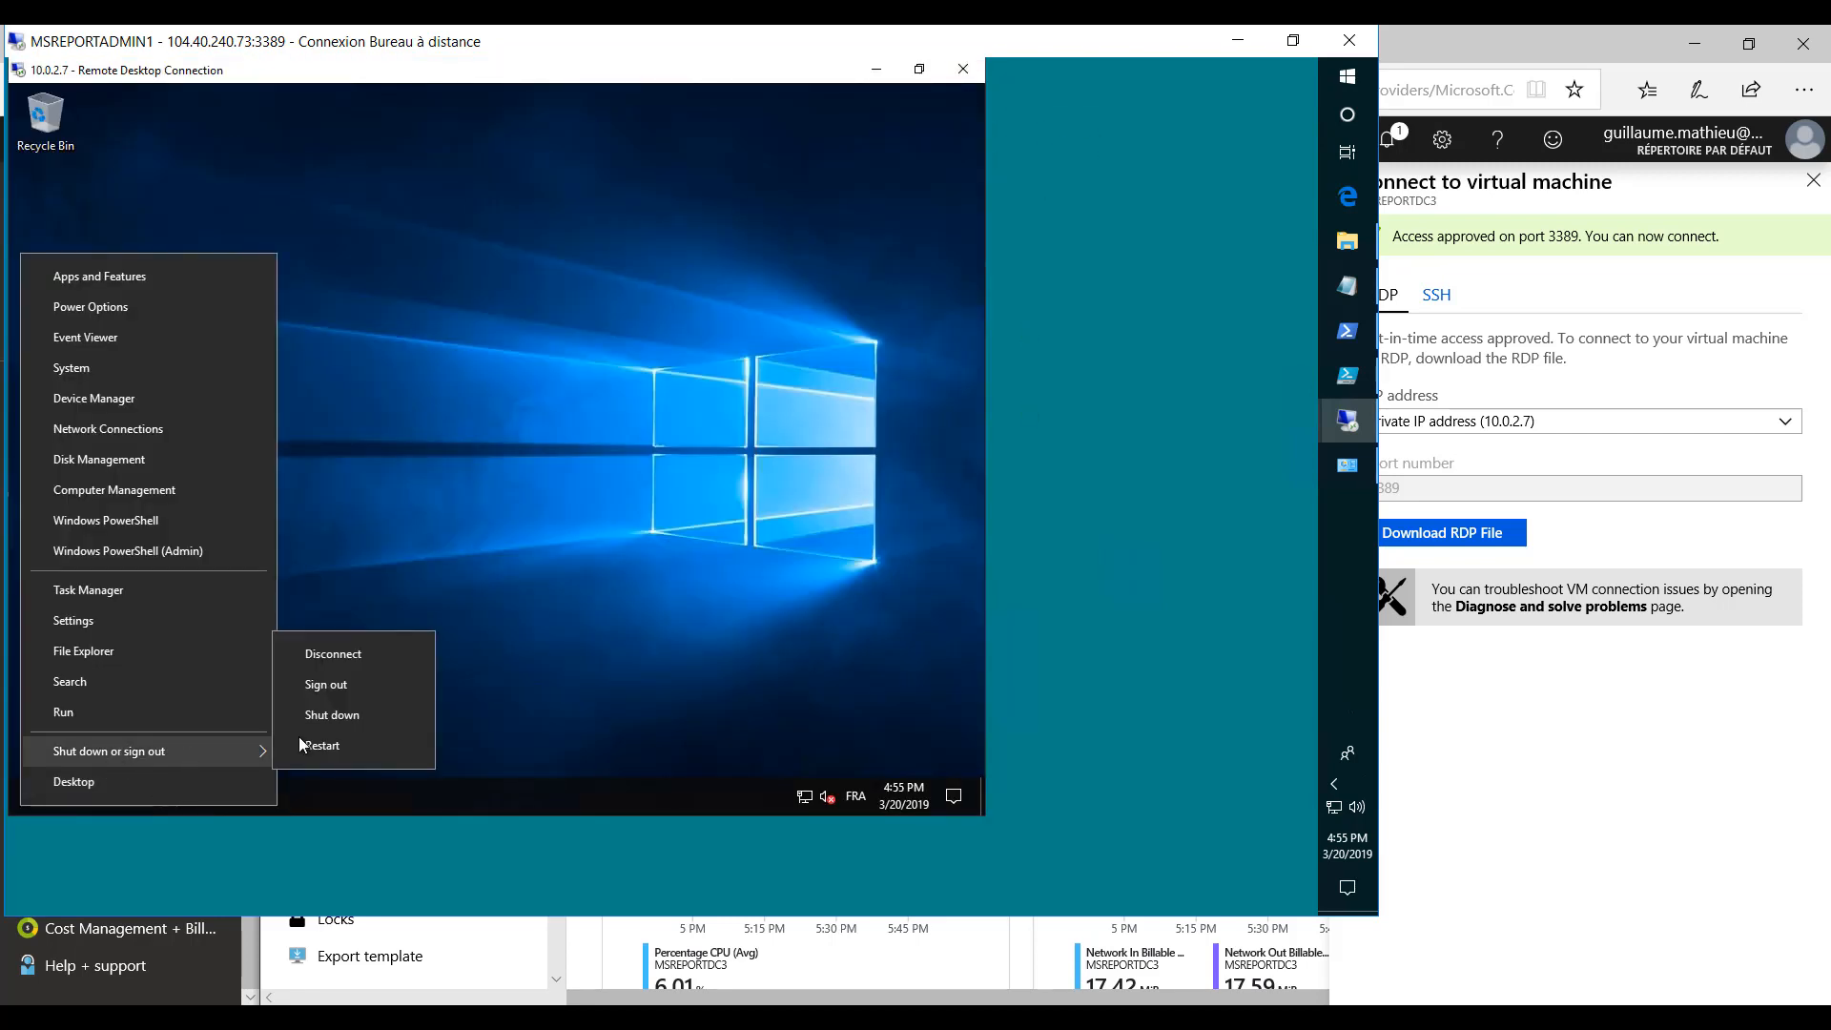
click(322, 685)
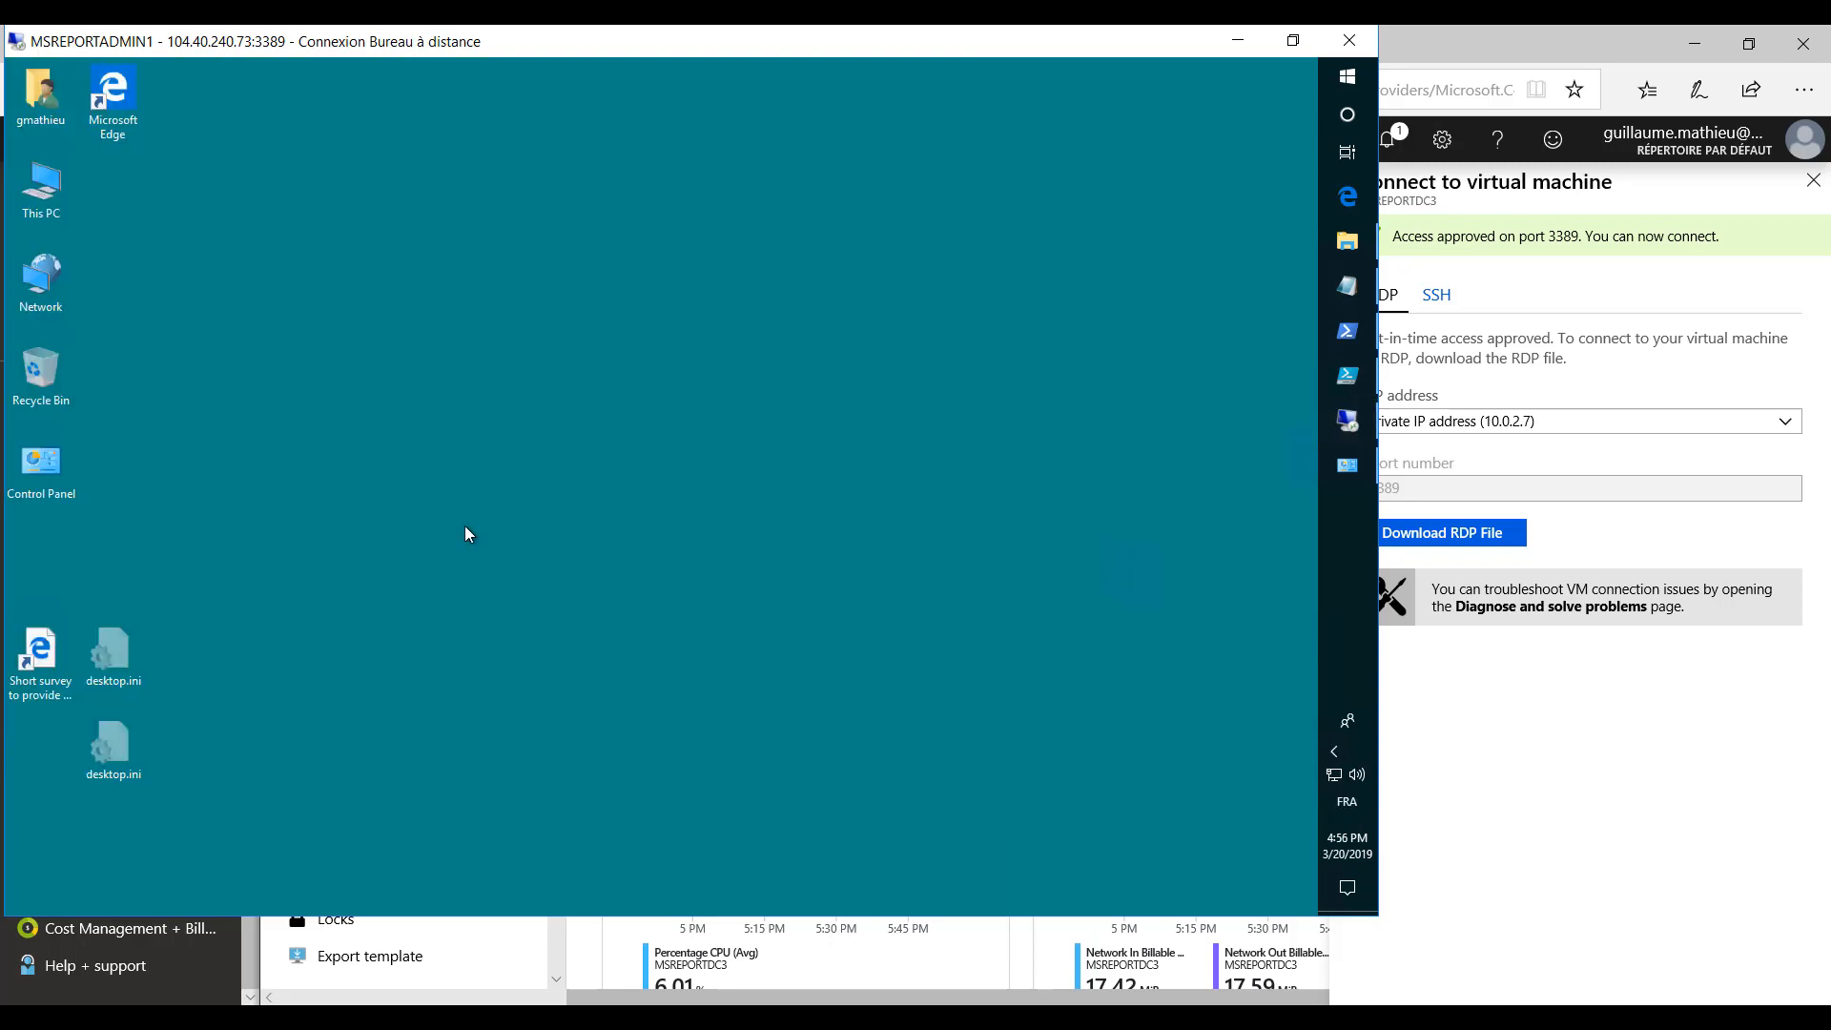
- In the MSREPORTADMIN1 session, run mstsc and start a remote desktop connection to 10.0.2.7
right_click(1346, 81)
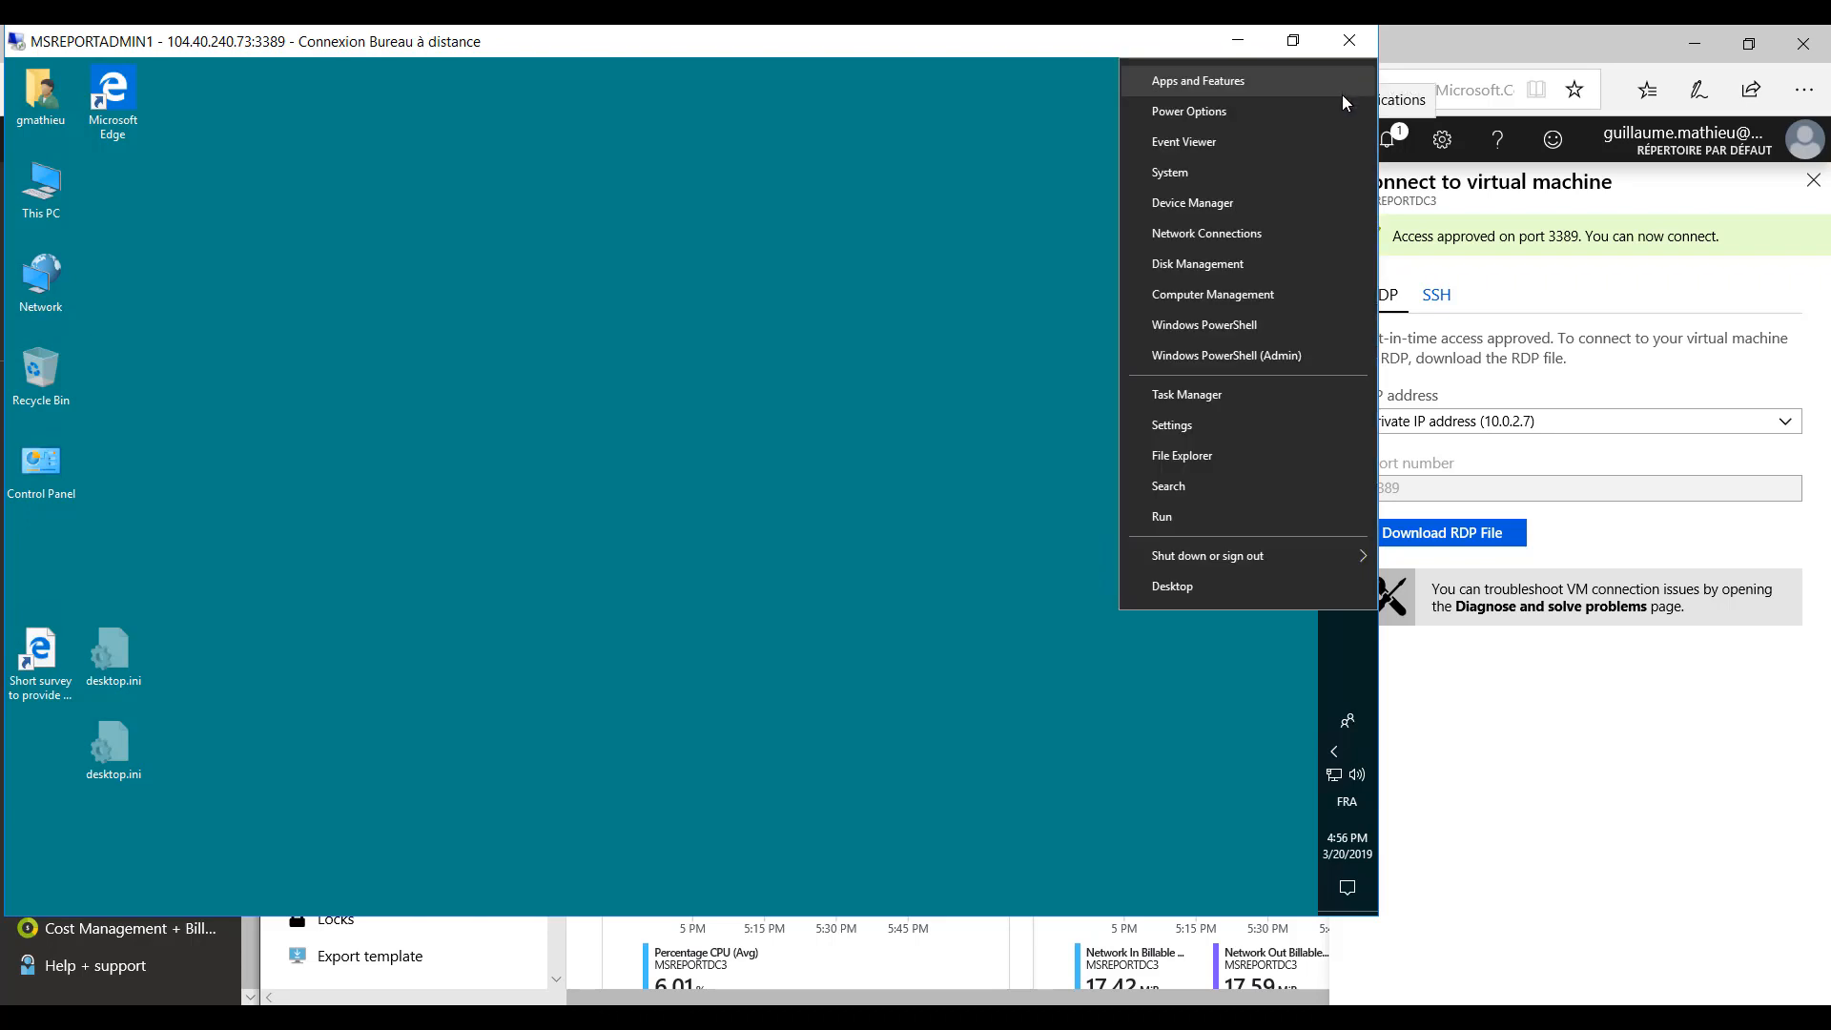
click(1181, 516)
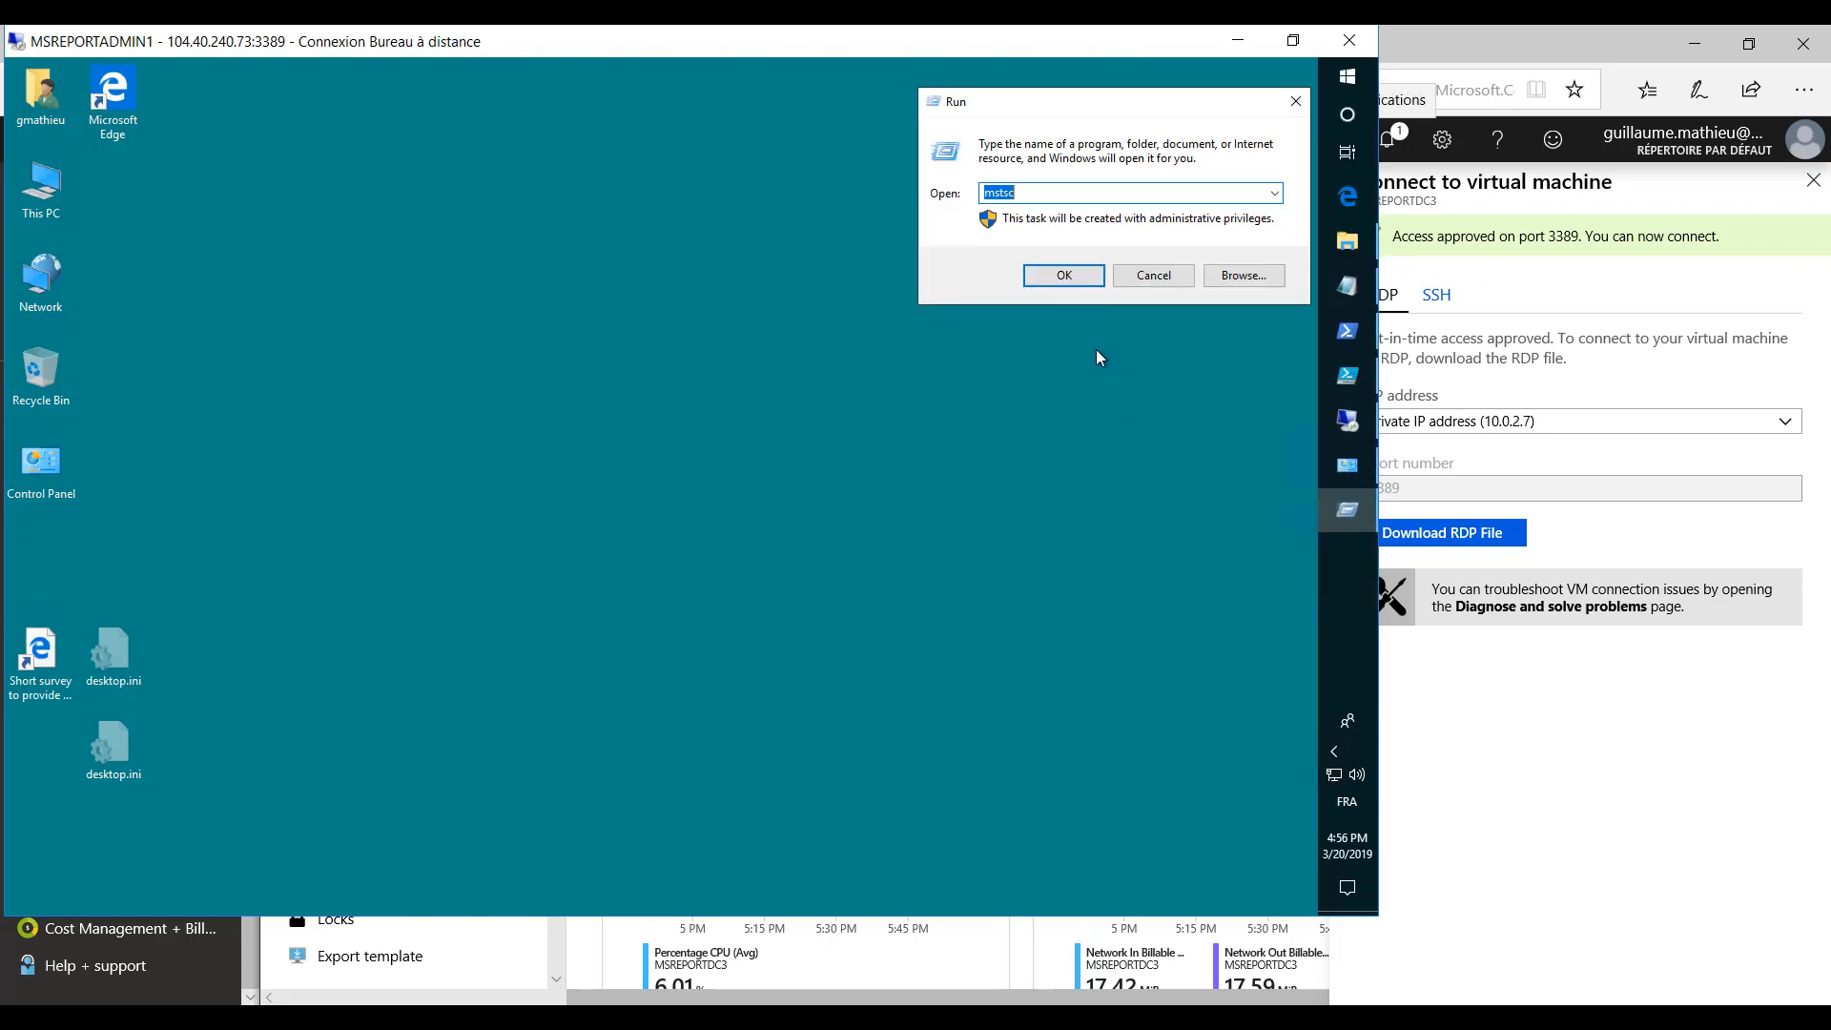
click(1065, 275)
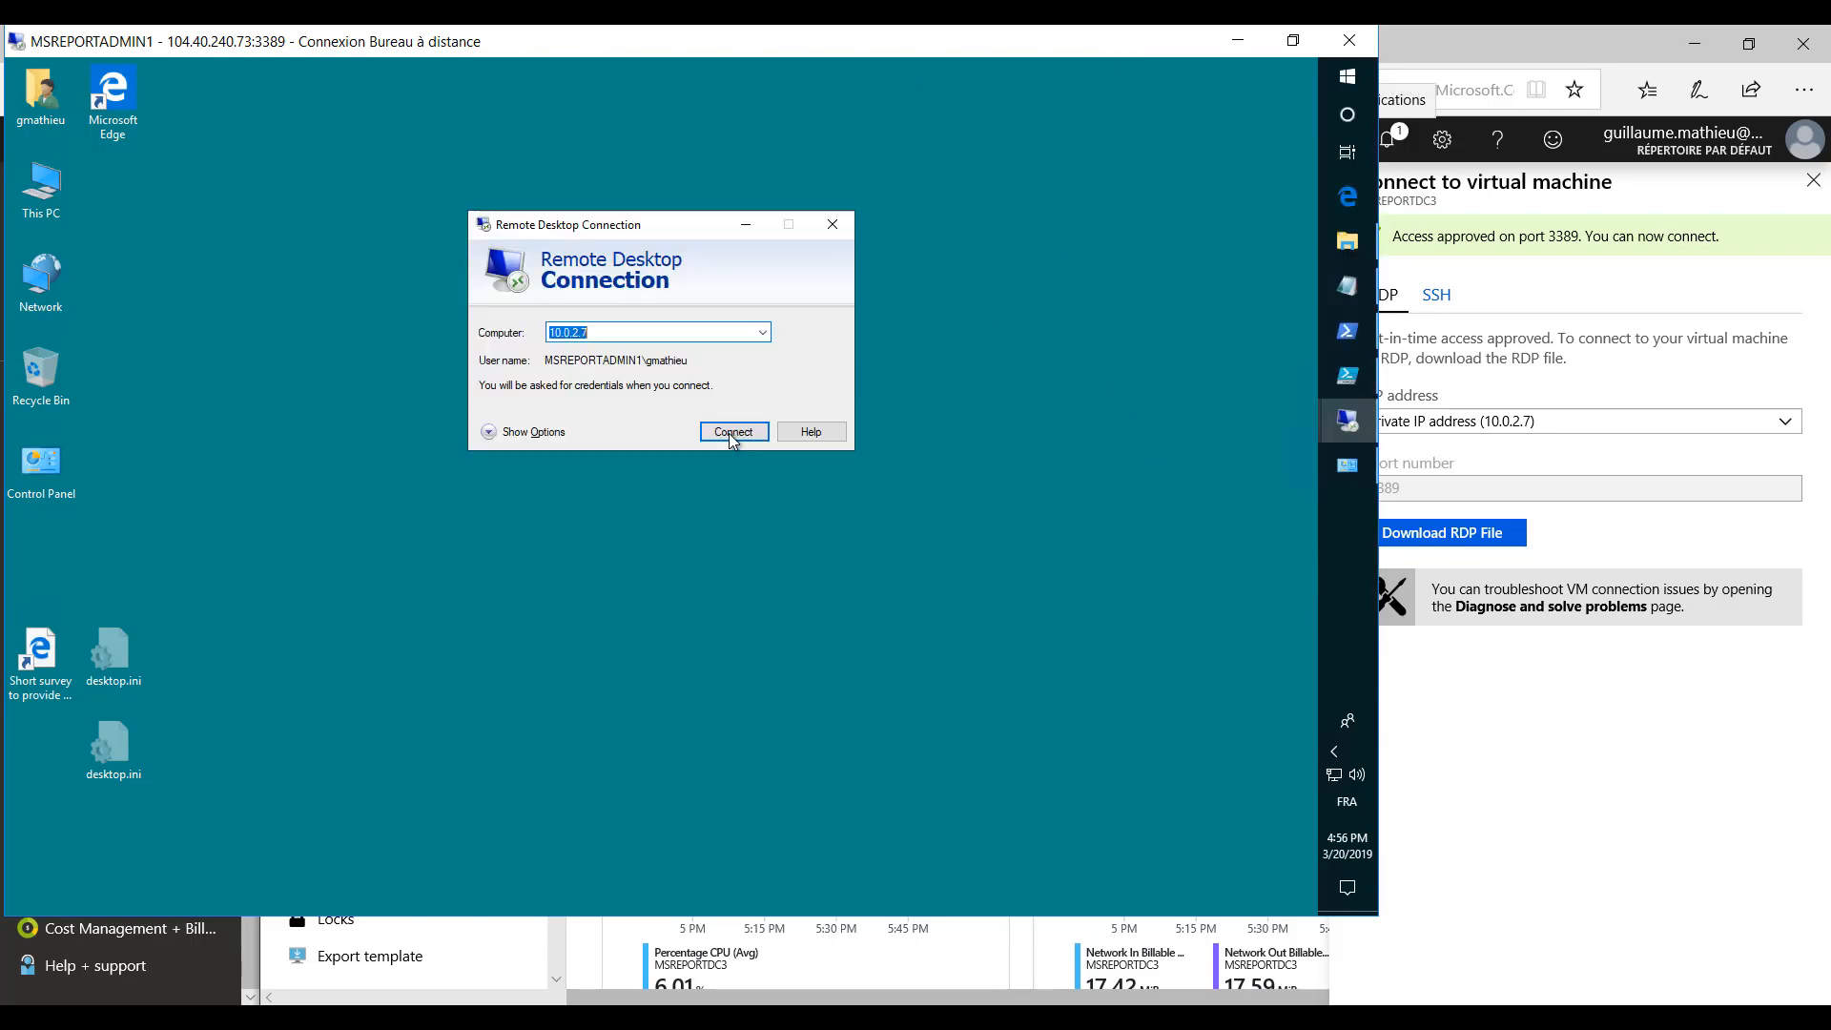
click(732, 434)
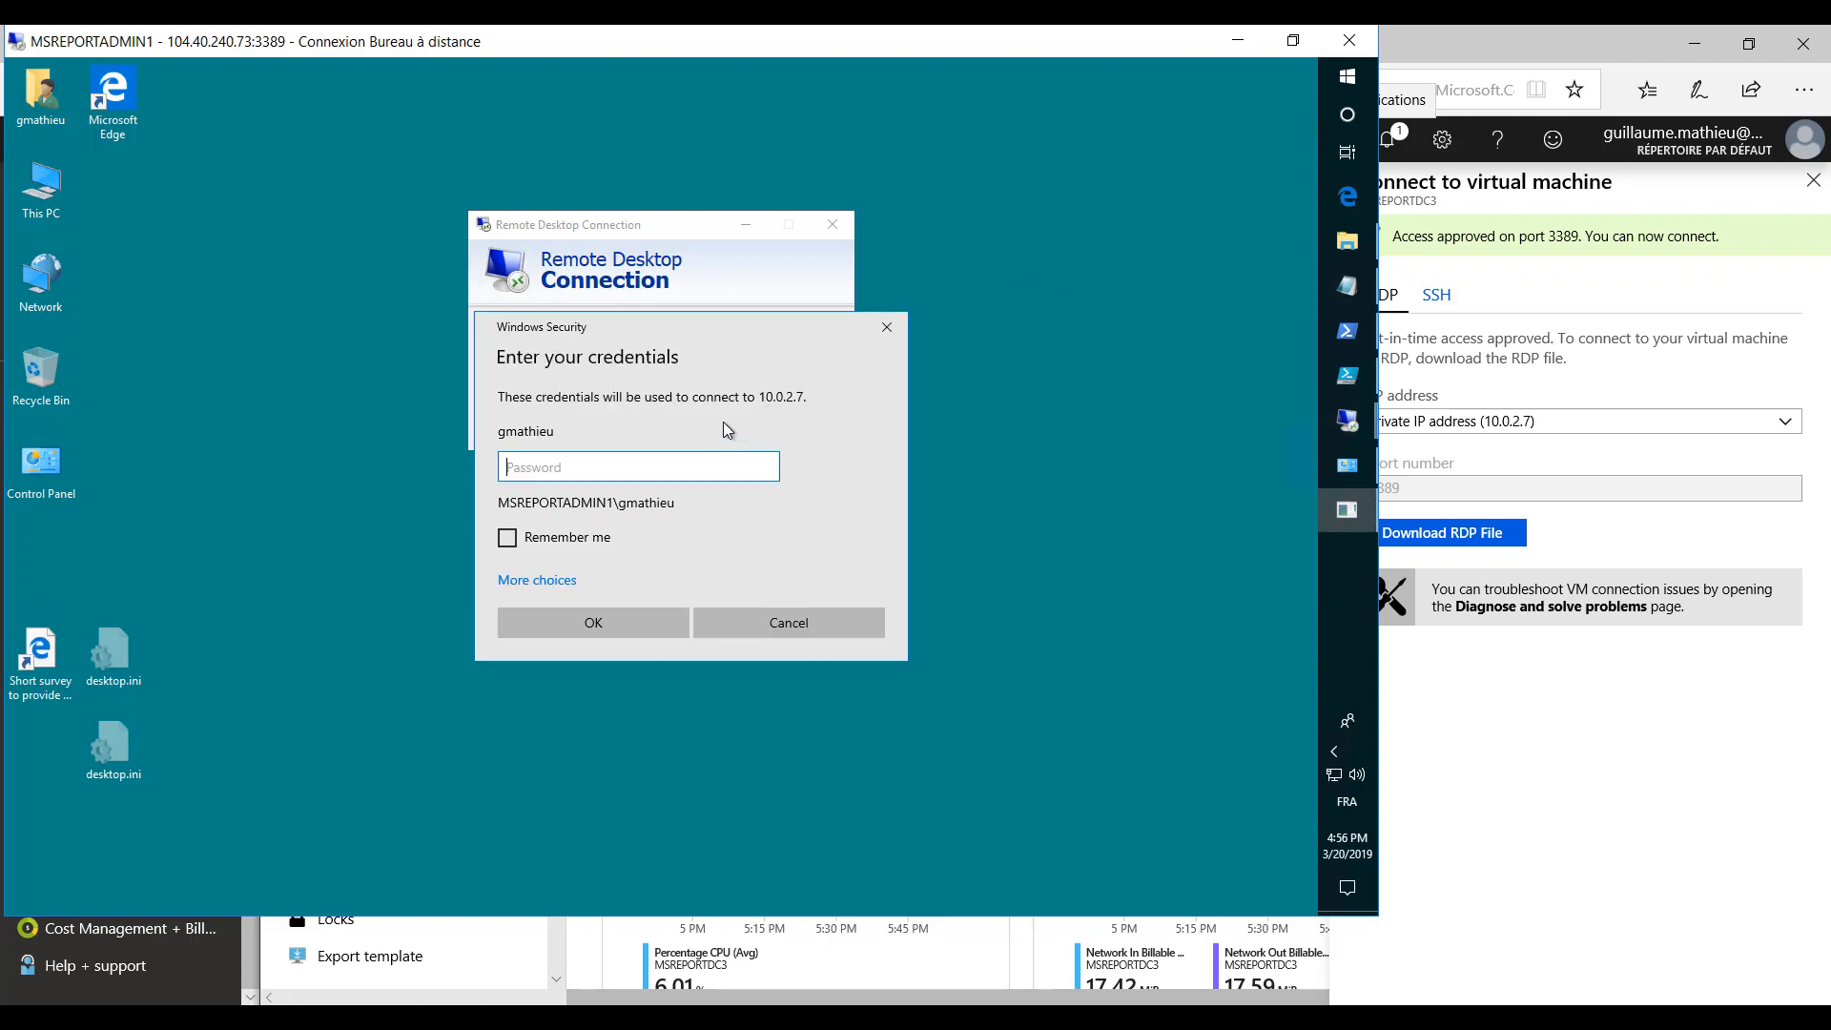
- Sign in to 10.0.2.7 with the account password, accept the untrusted certificate and close the Windows Admin Center message
text(**********)
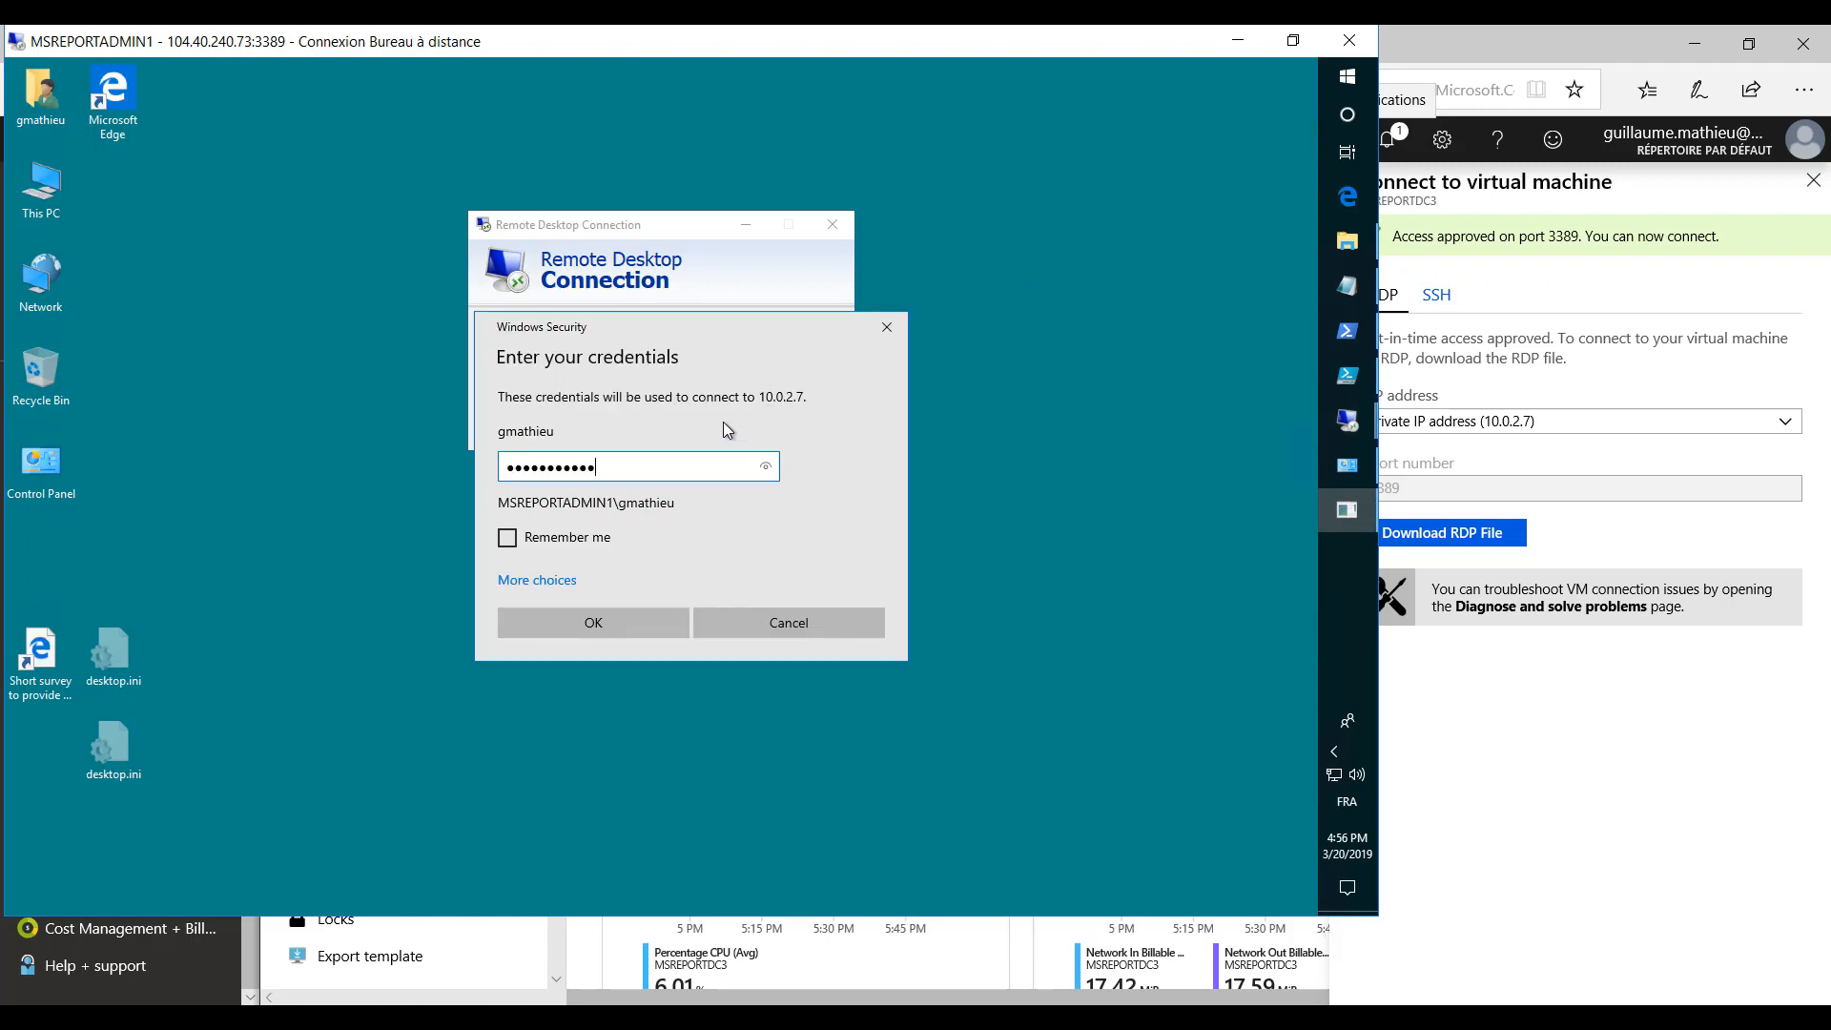
text(*)
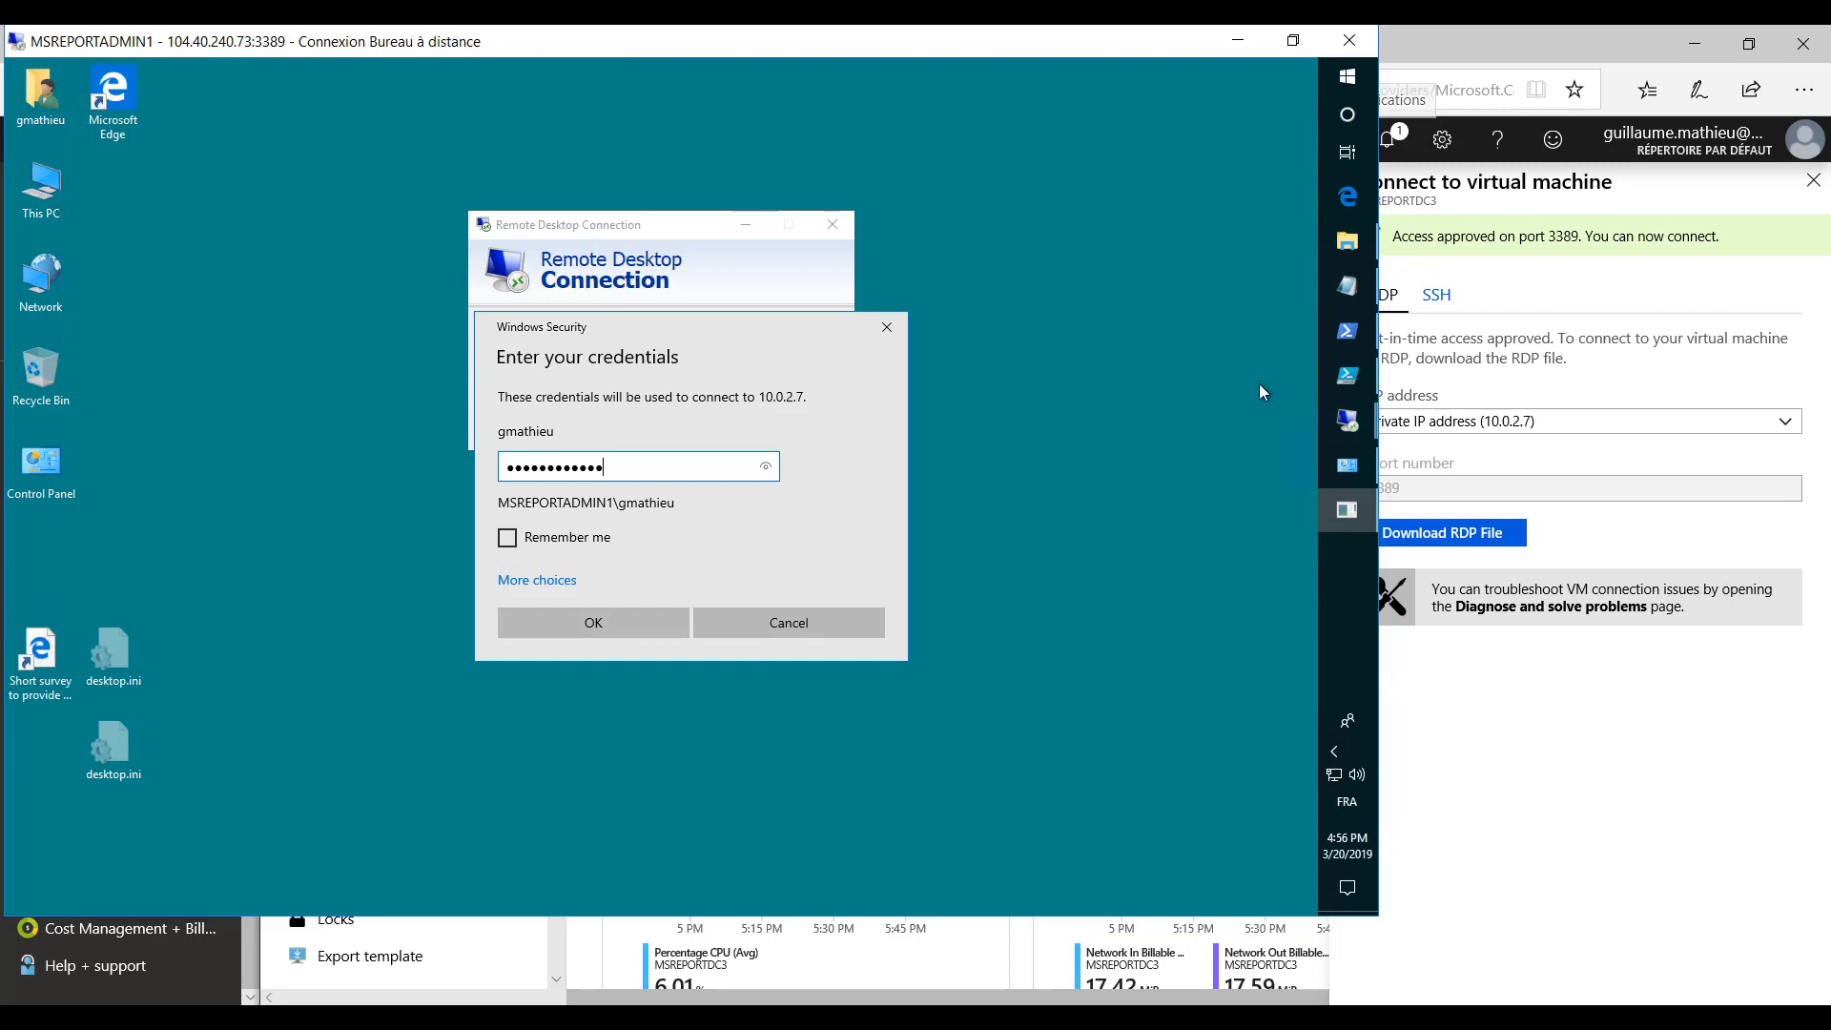
click(591, 624)
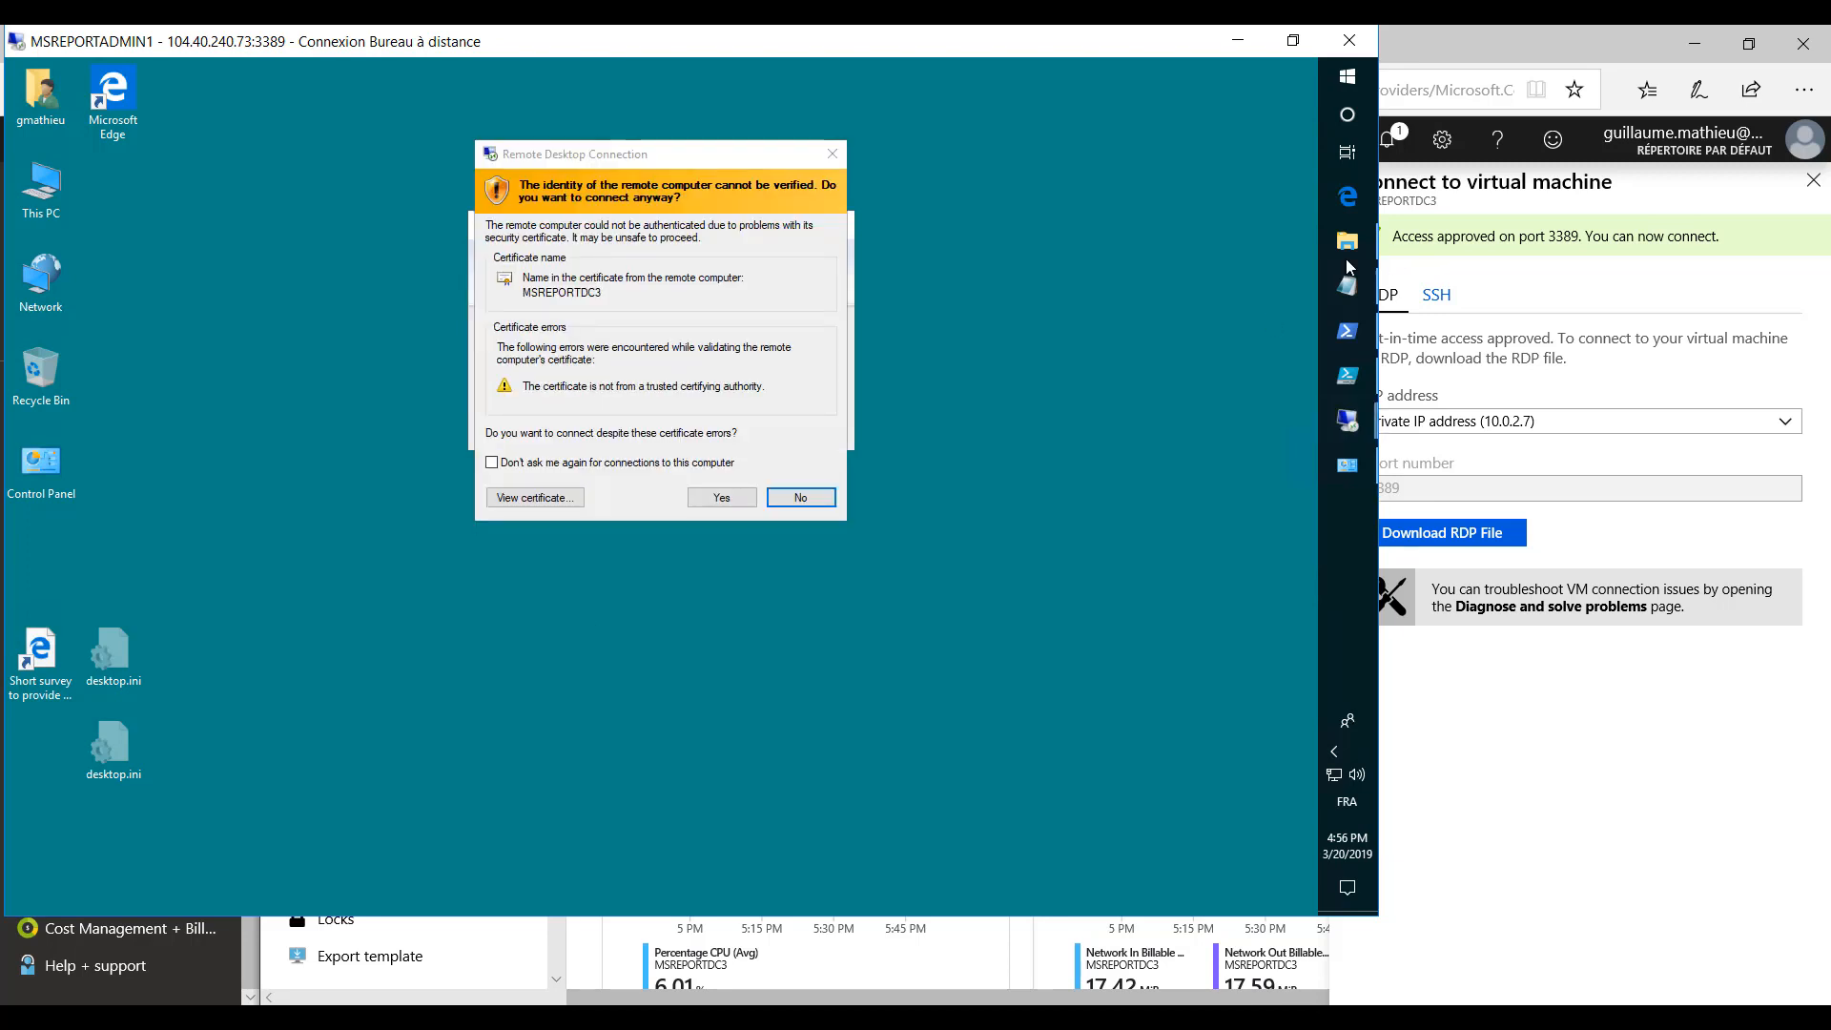
click(722, 497)
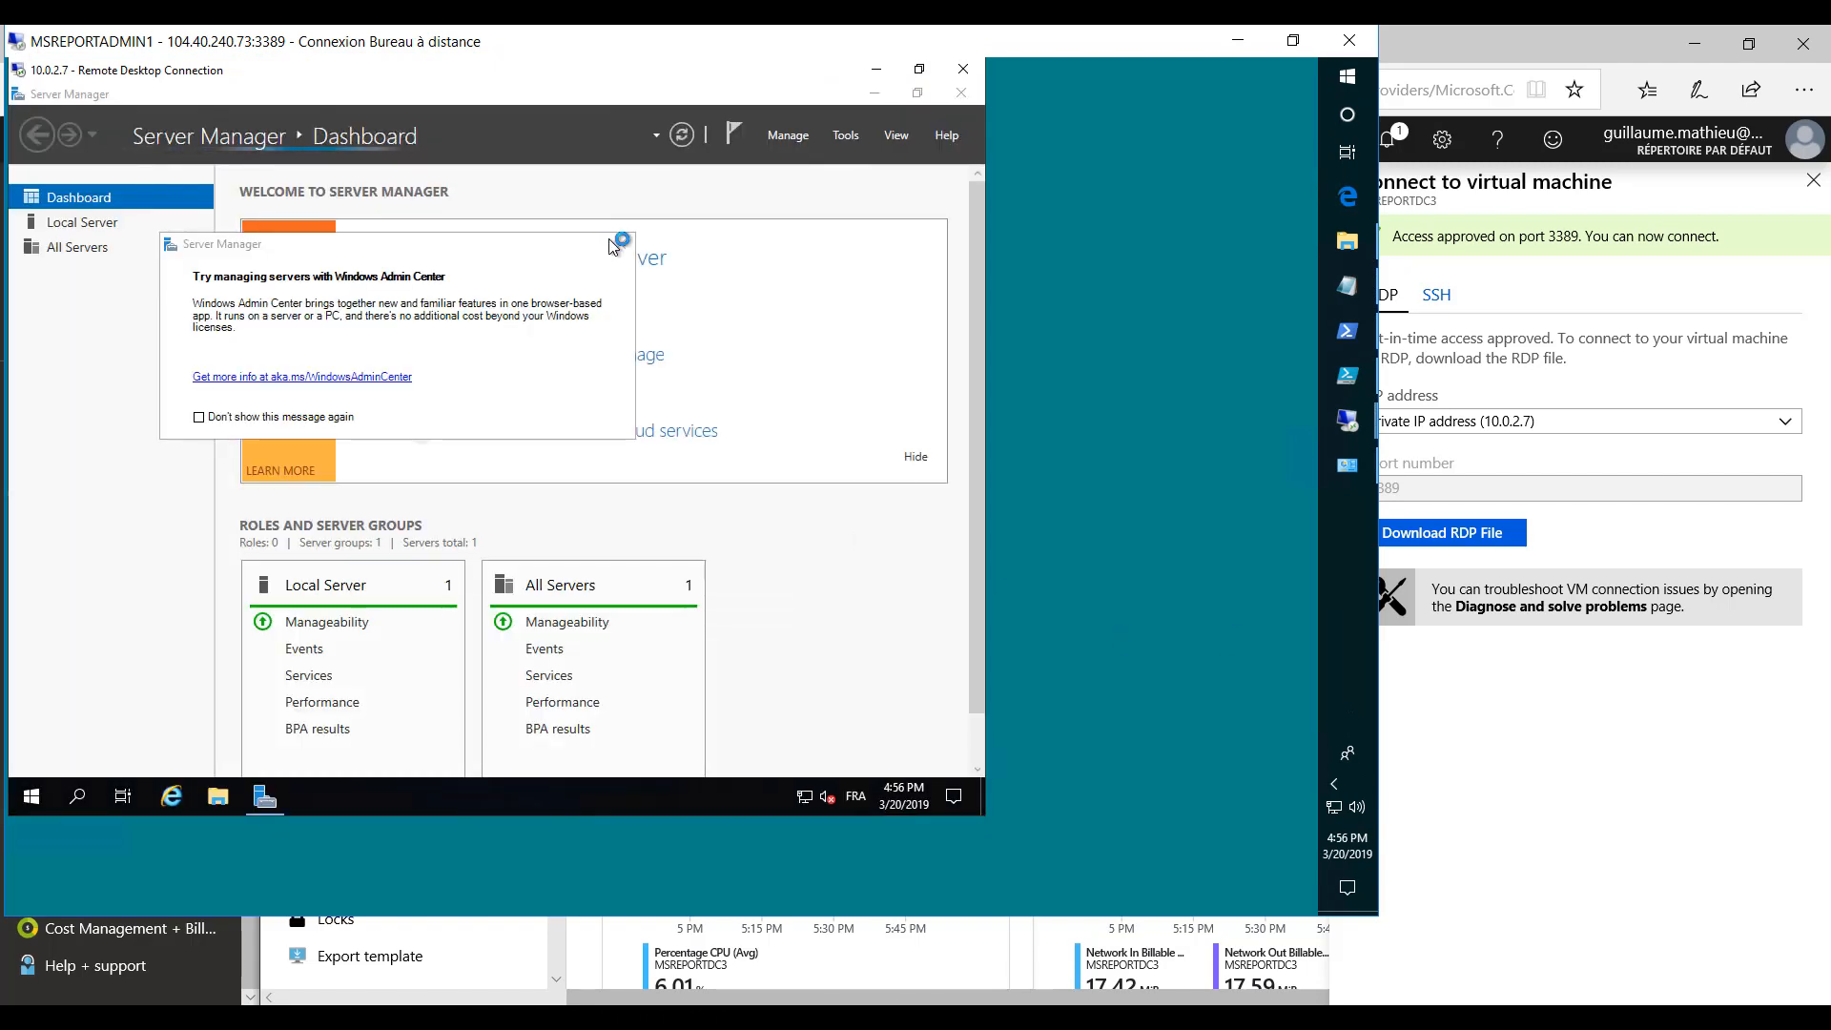
click(621, 245)
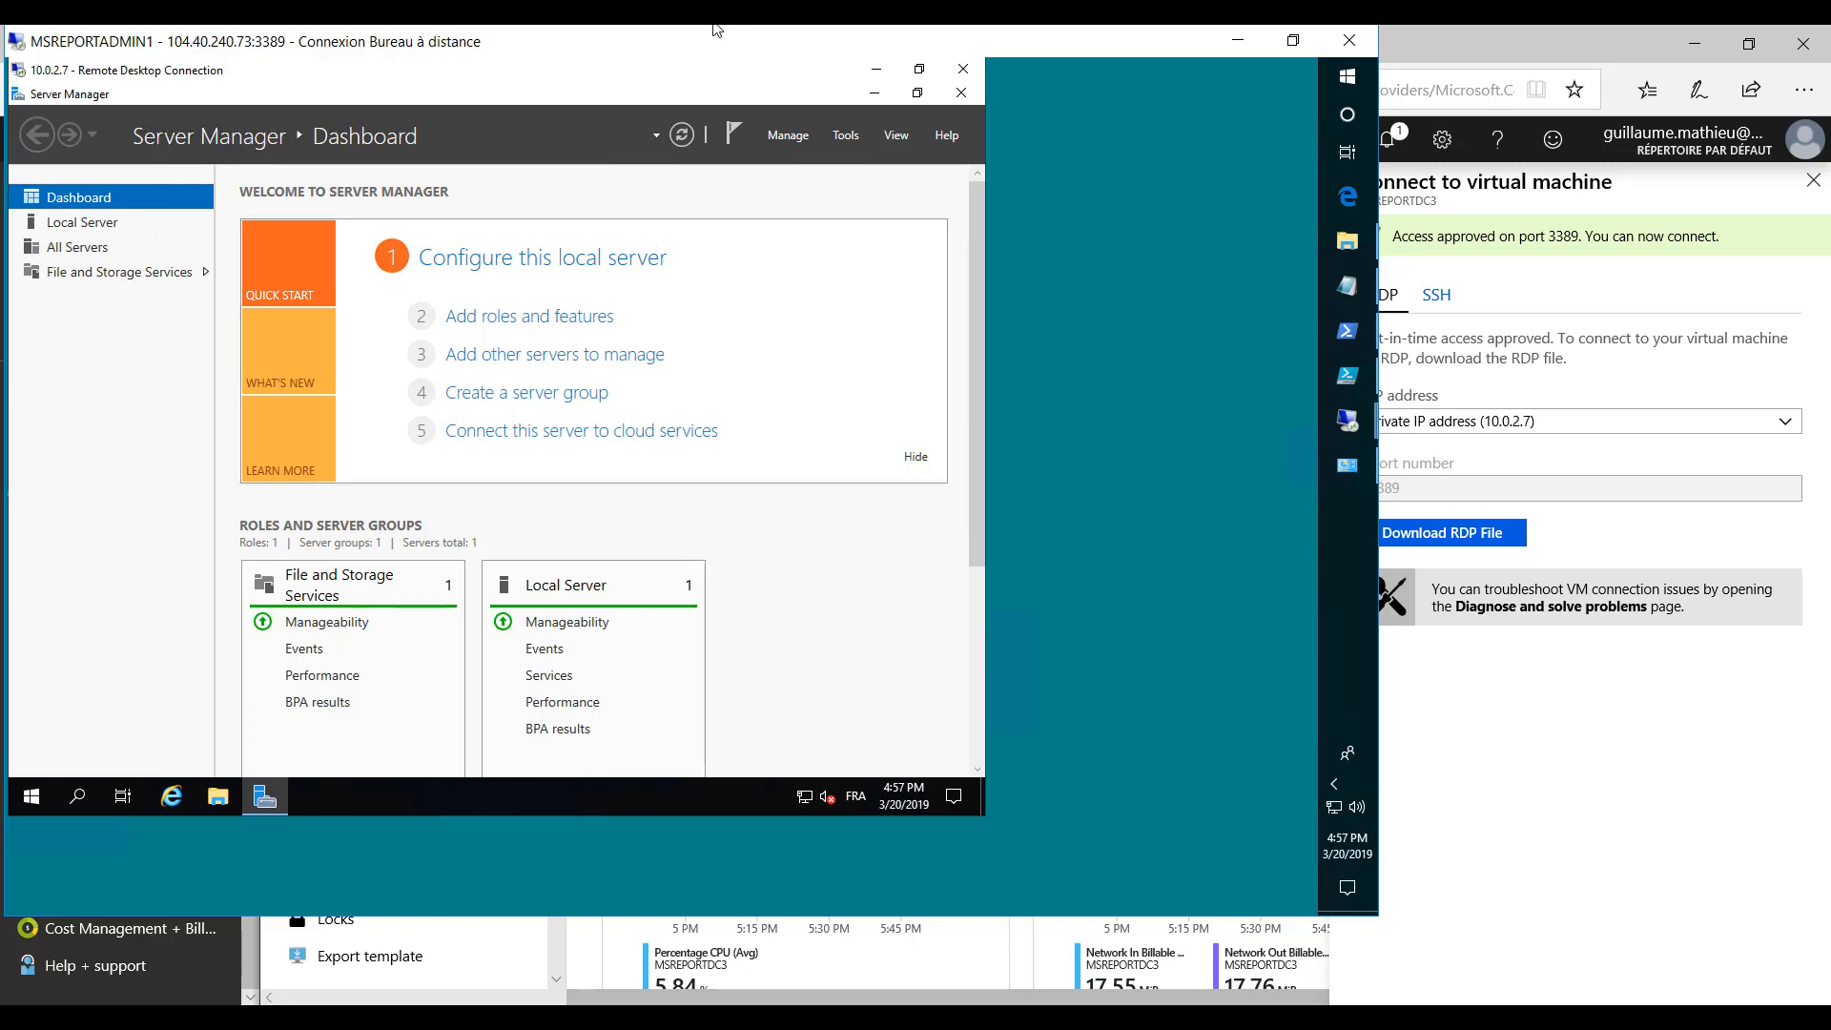
- Minimize the MSREPORTADMIN1 remote session and open Security Center's Just in time VM access page in the Azure portal
click(1738, 935)
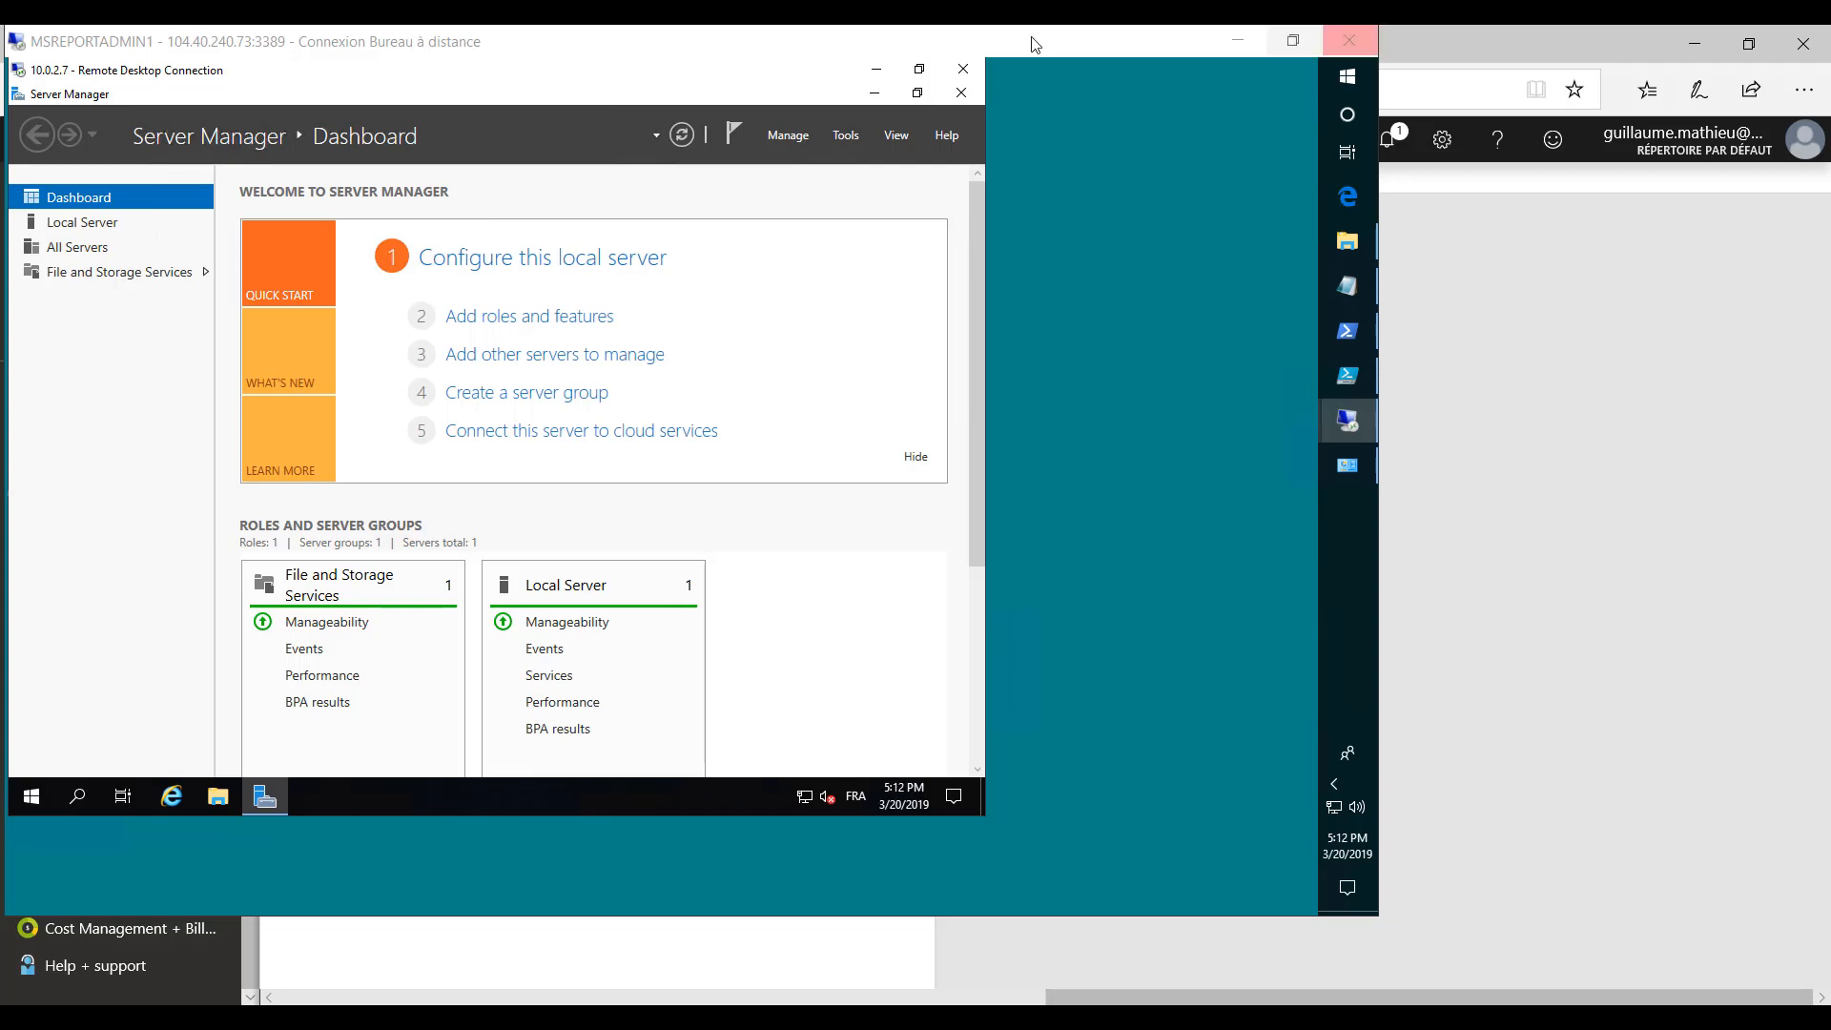
click(1231, 32)
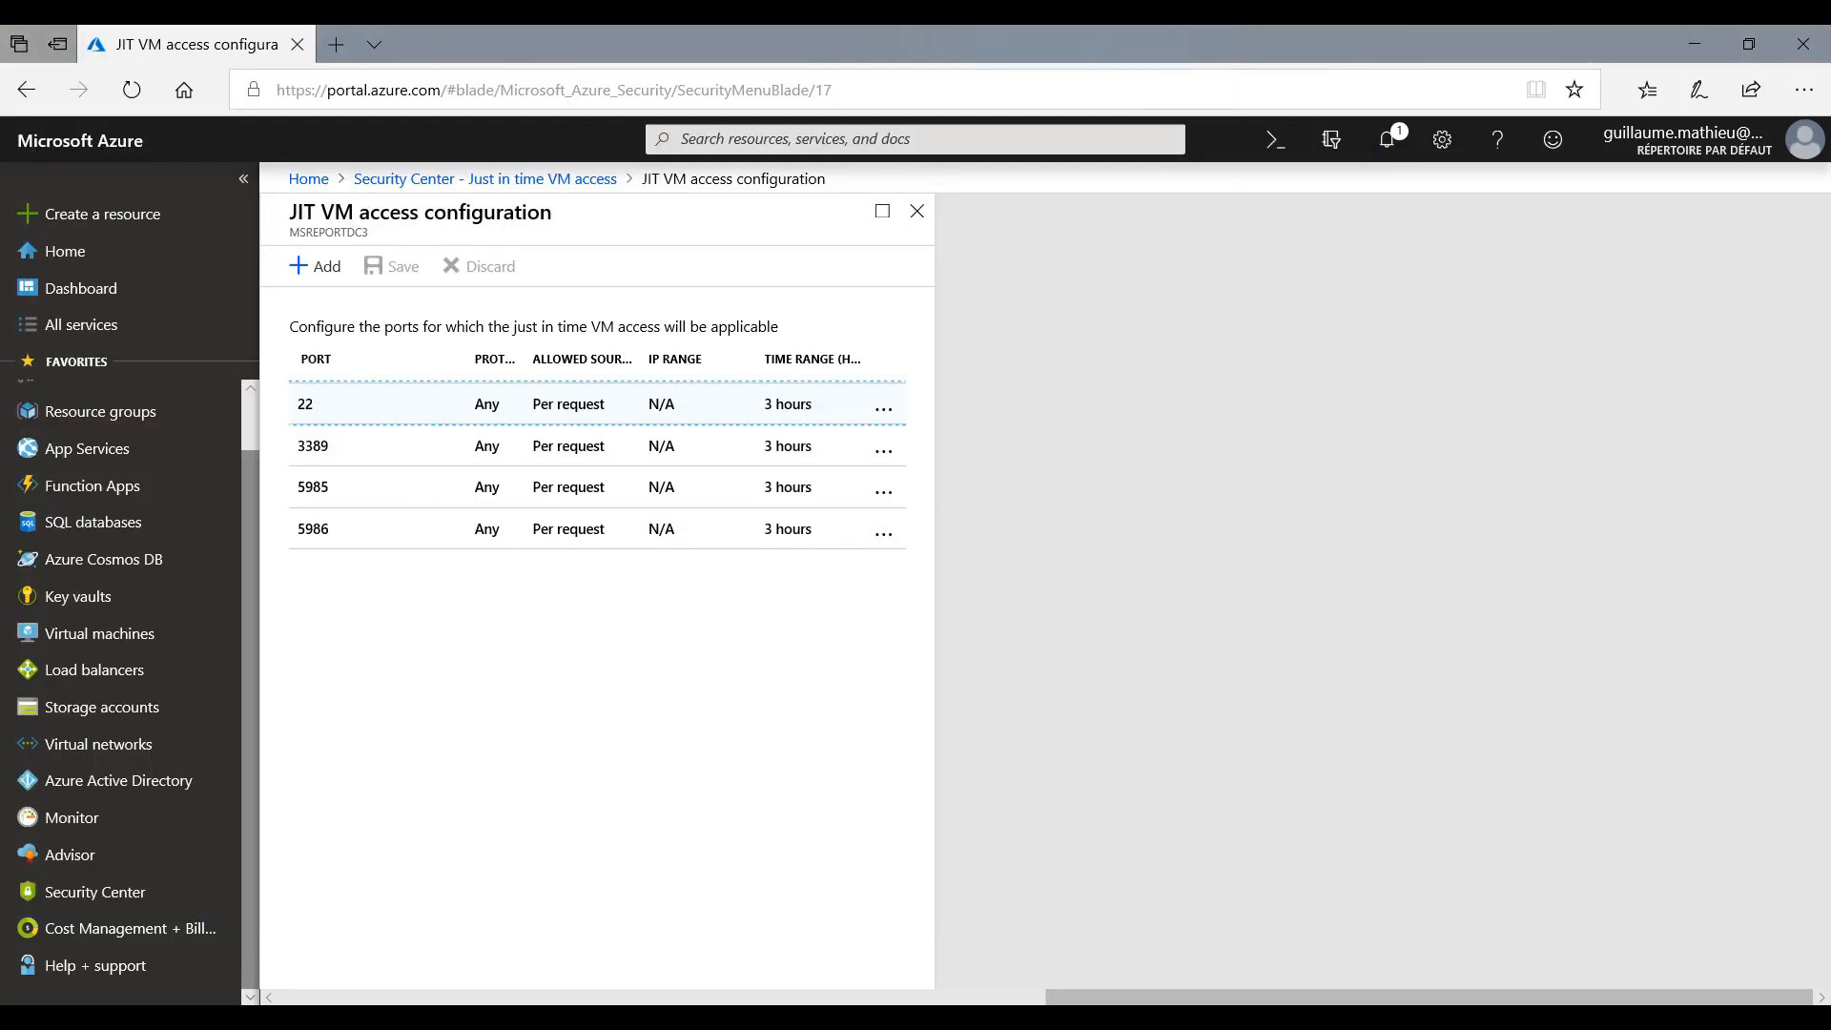
click(105, 891)
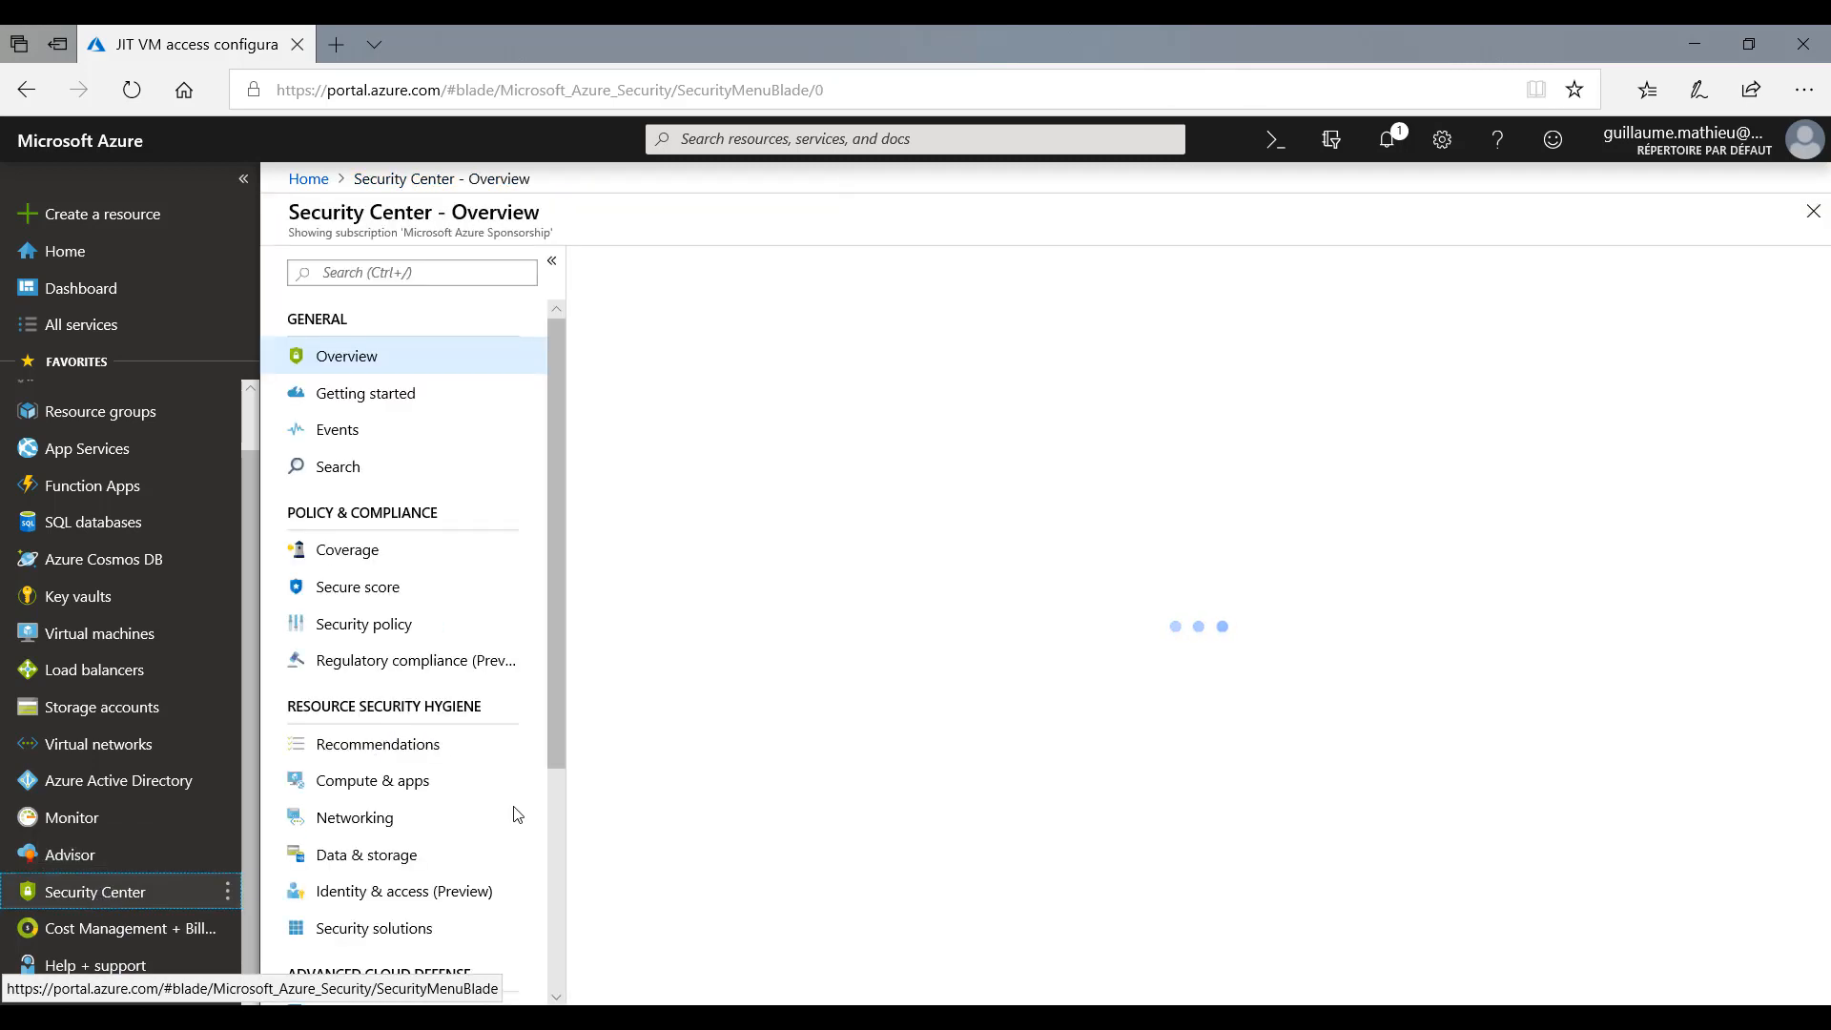
scroll(511, 810, down, 2)
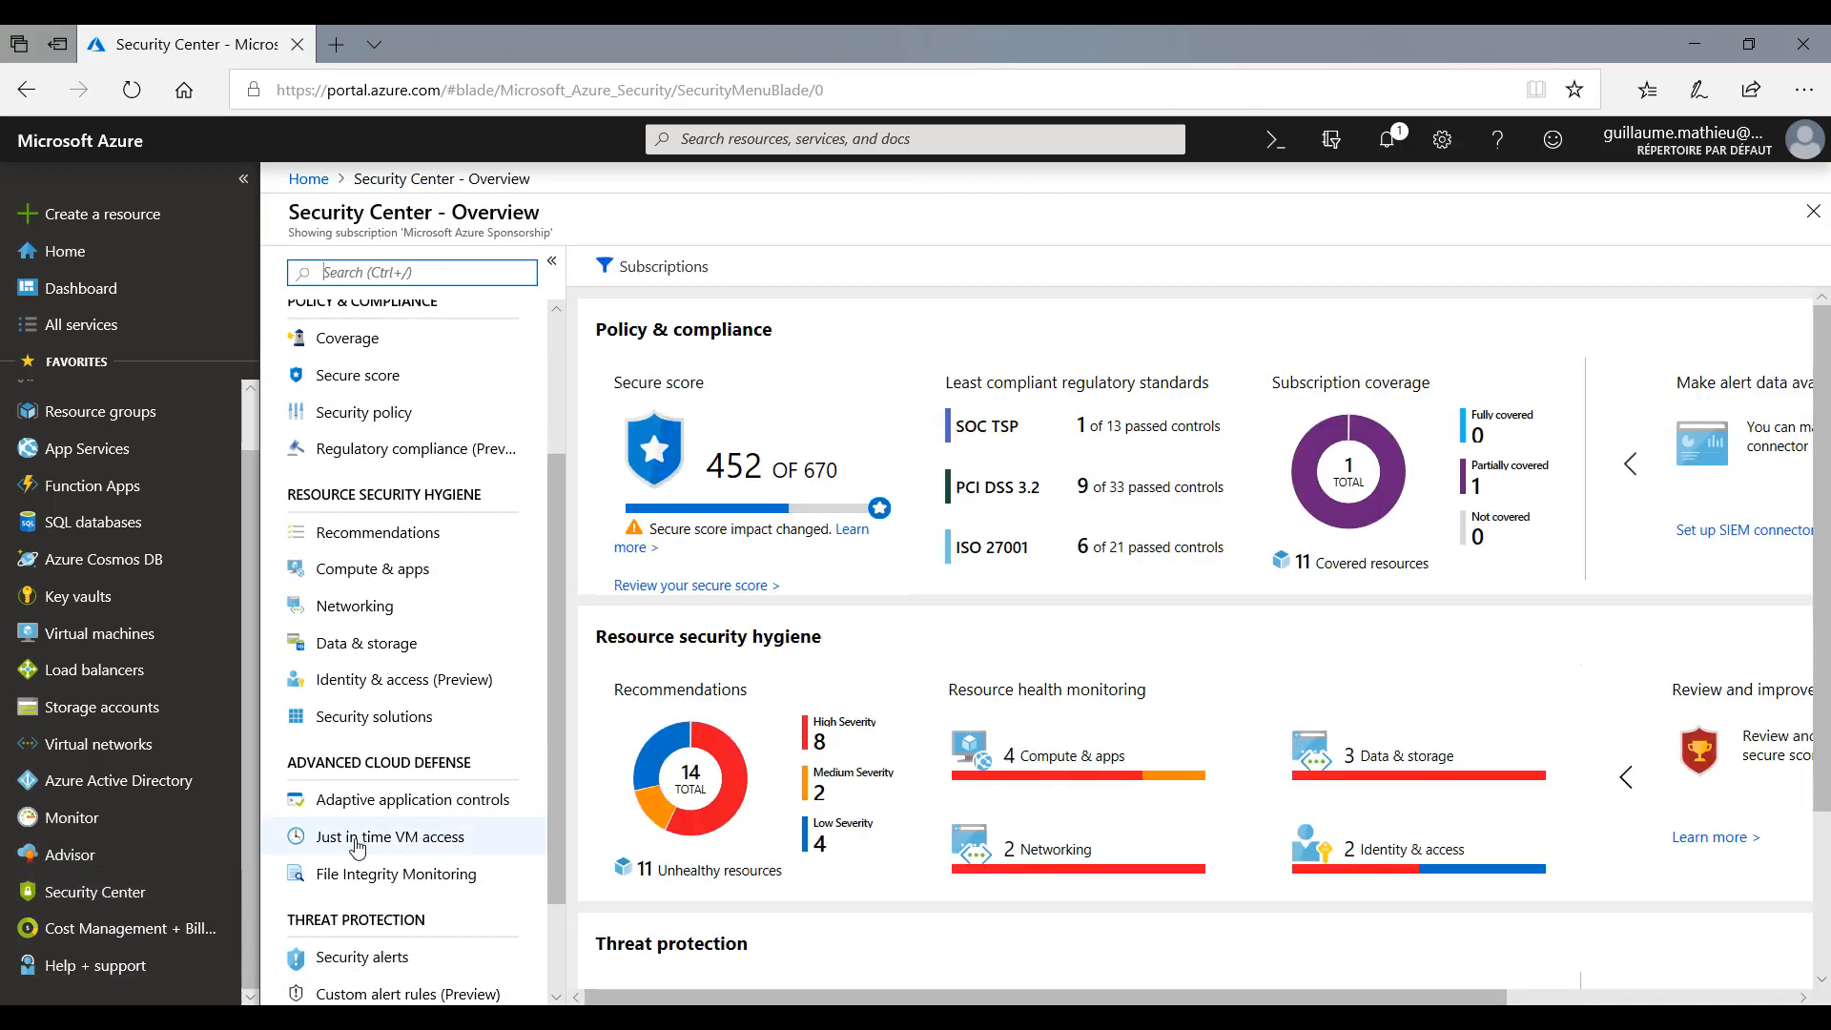
click(358, 844)
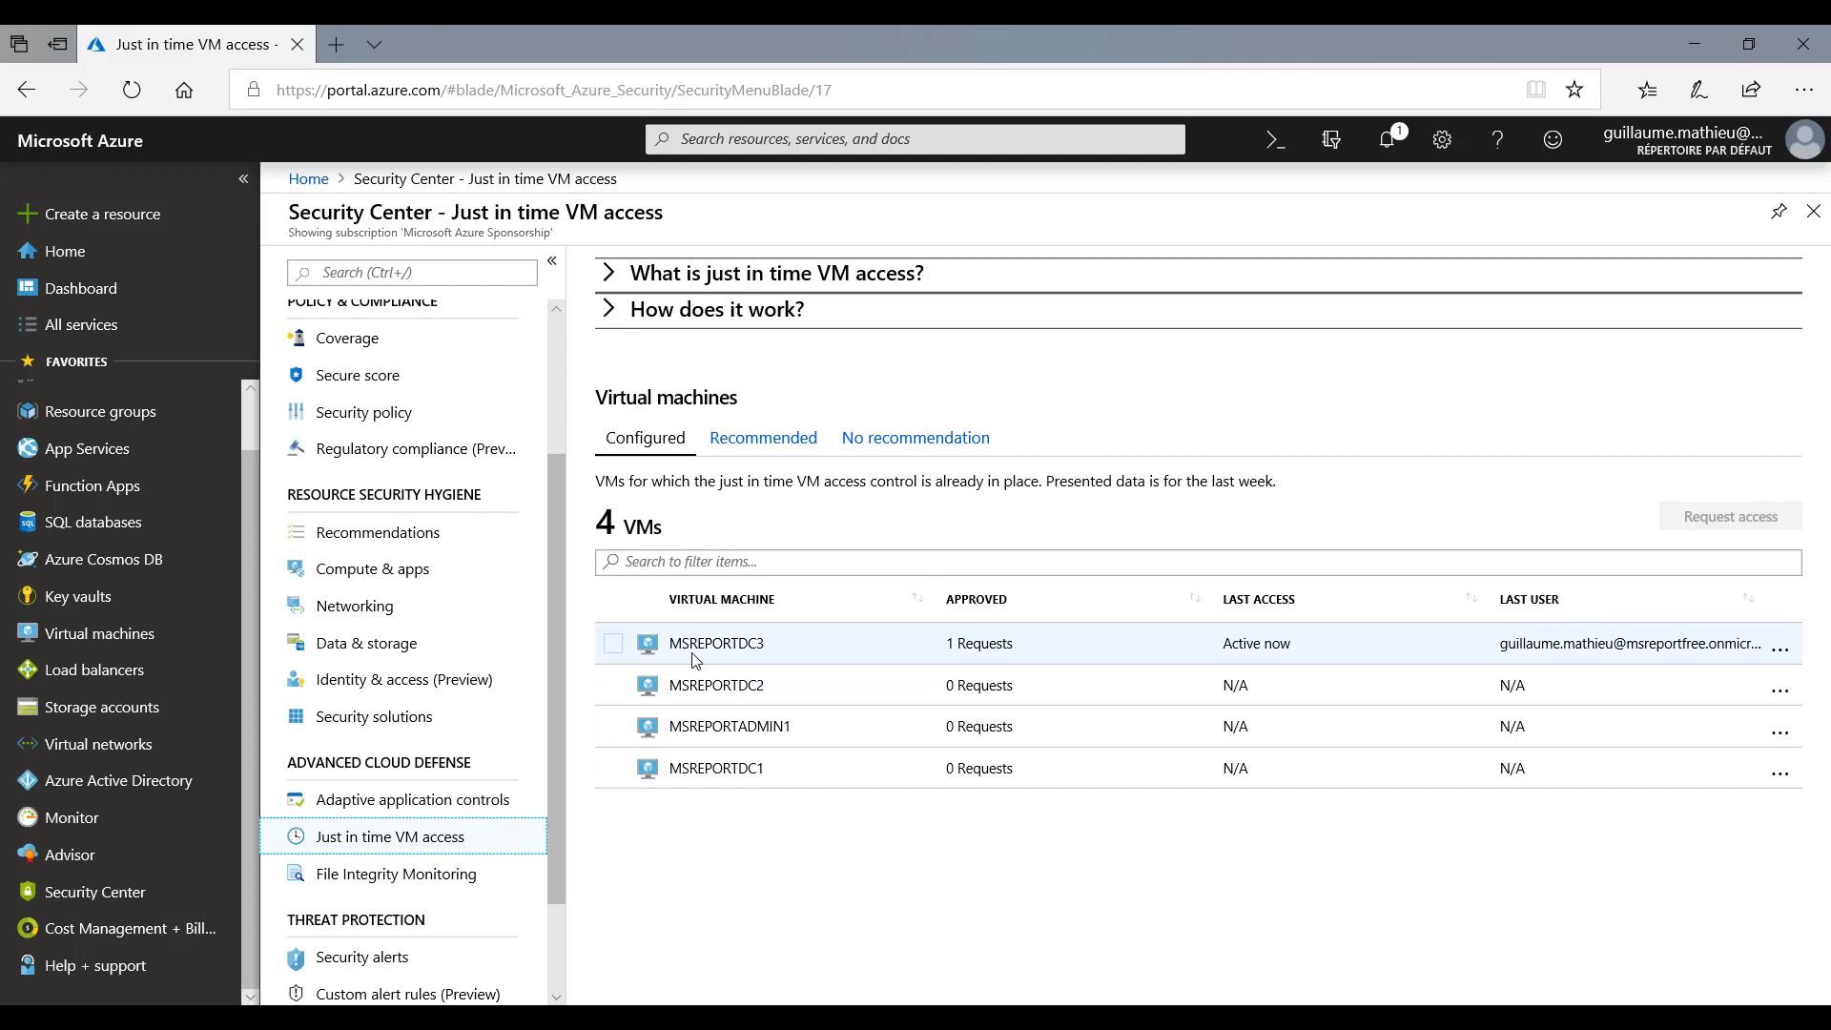
- Open the just in time configuration of MSREPORTDC3 to review each port's time range, and close it without changes
click(1781, 652)
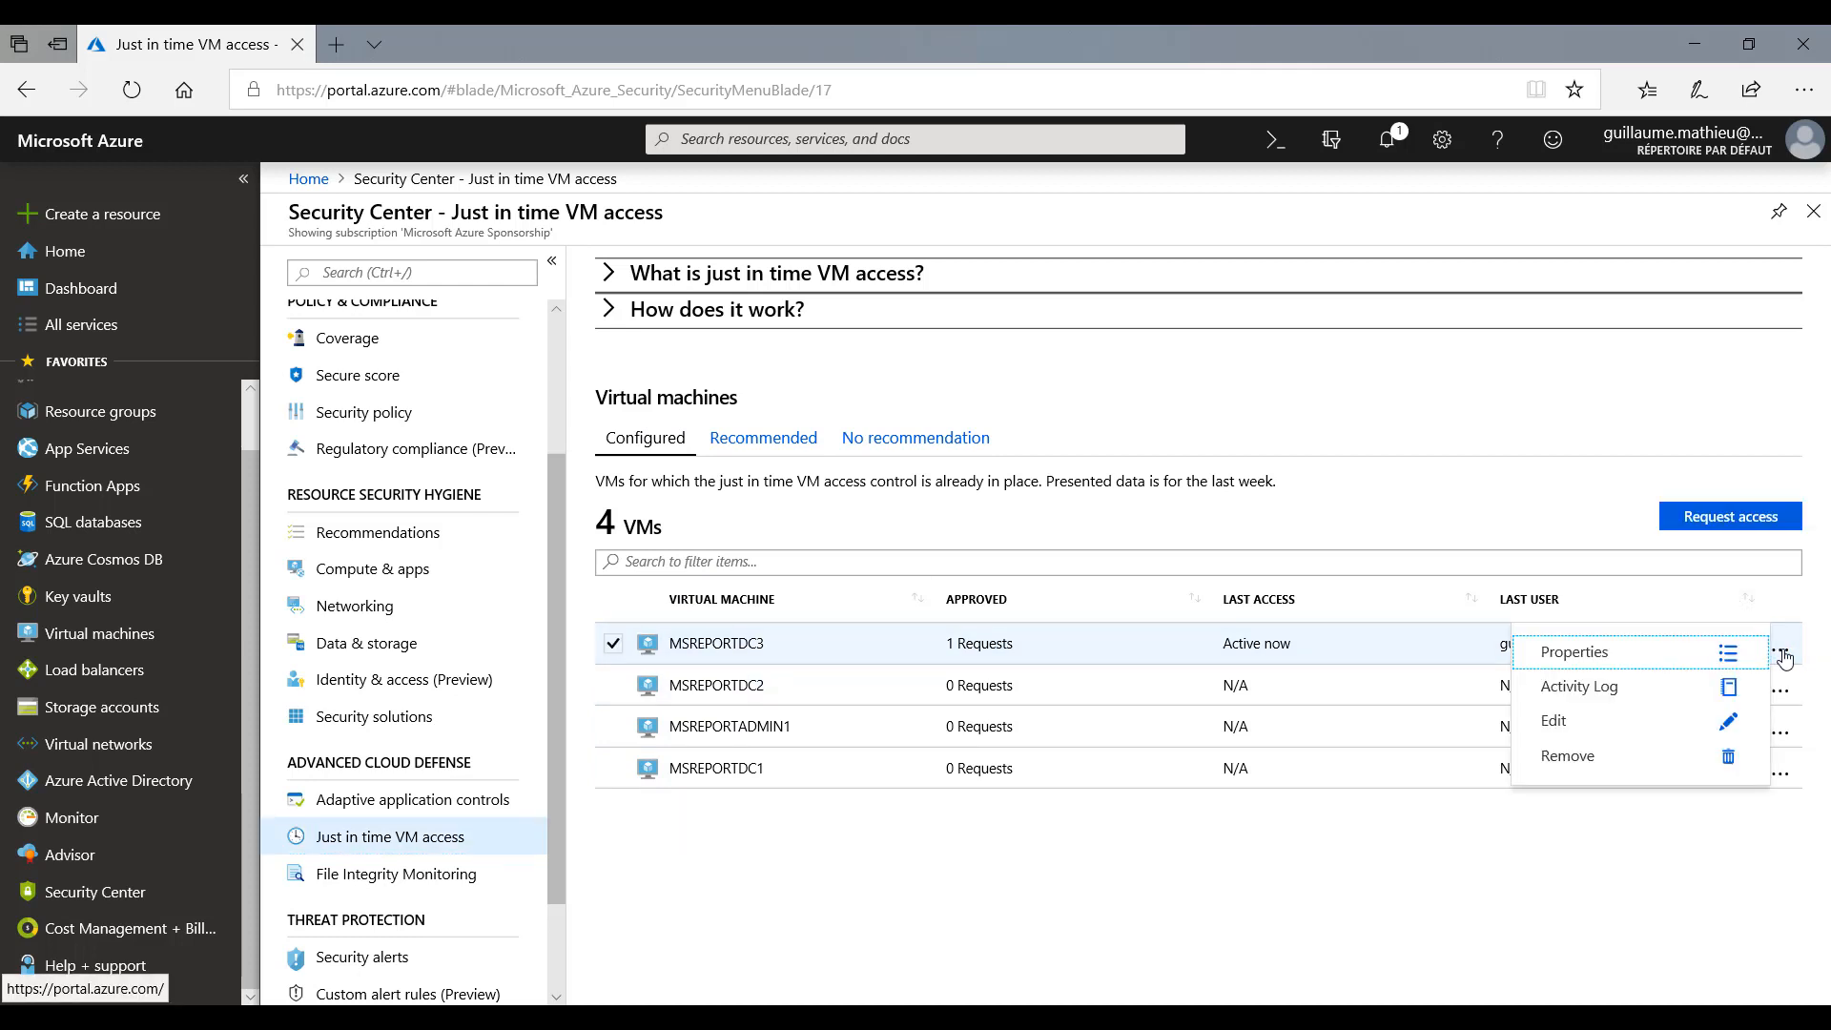
click(1574, 722)
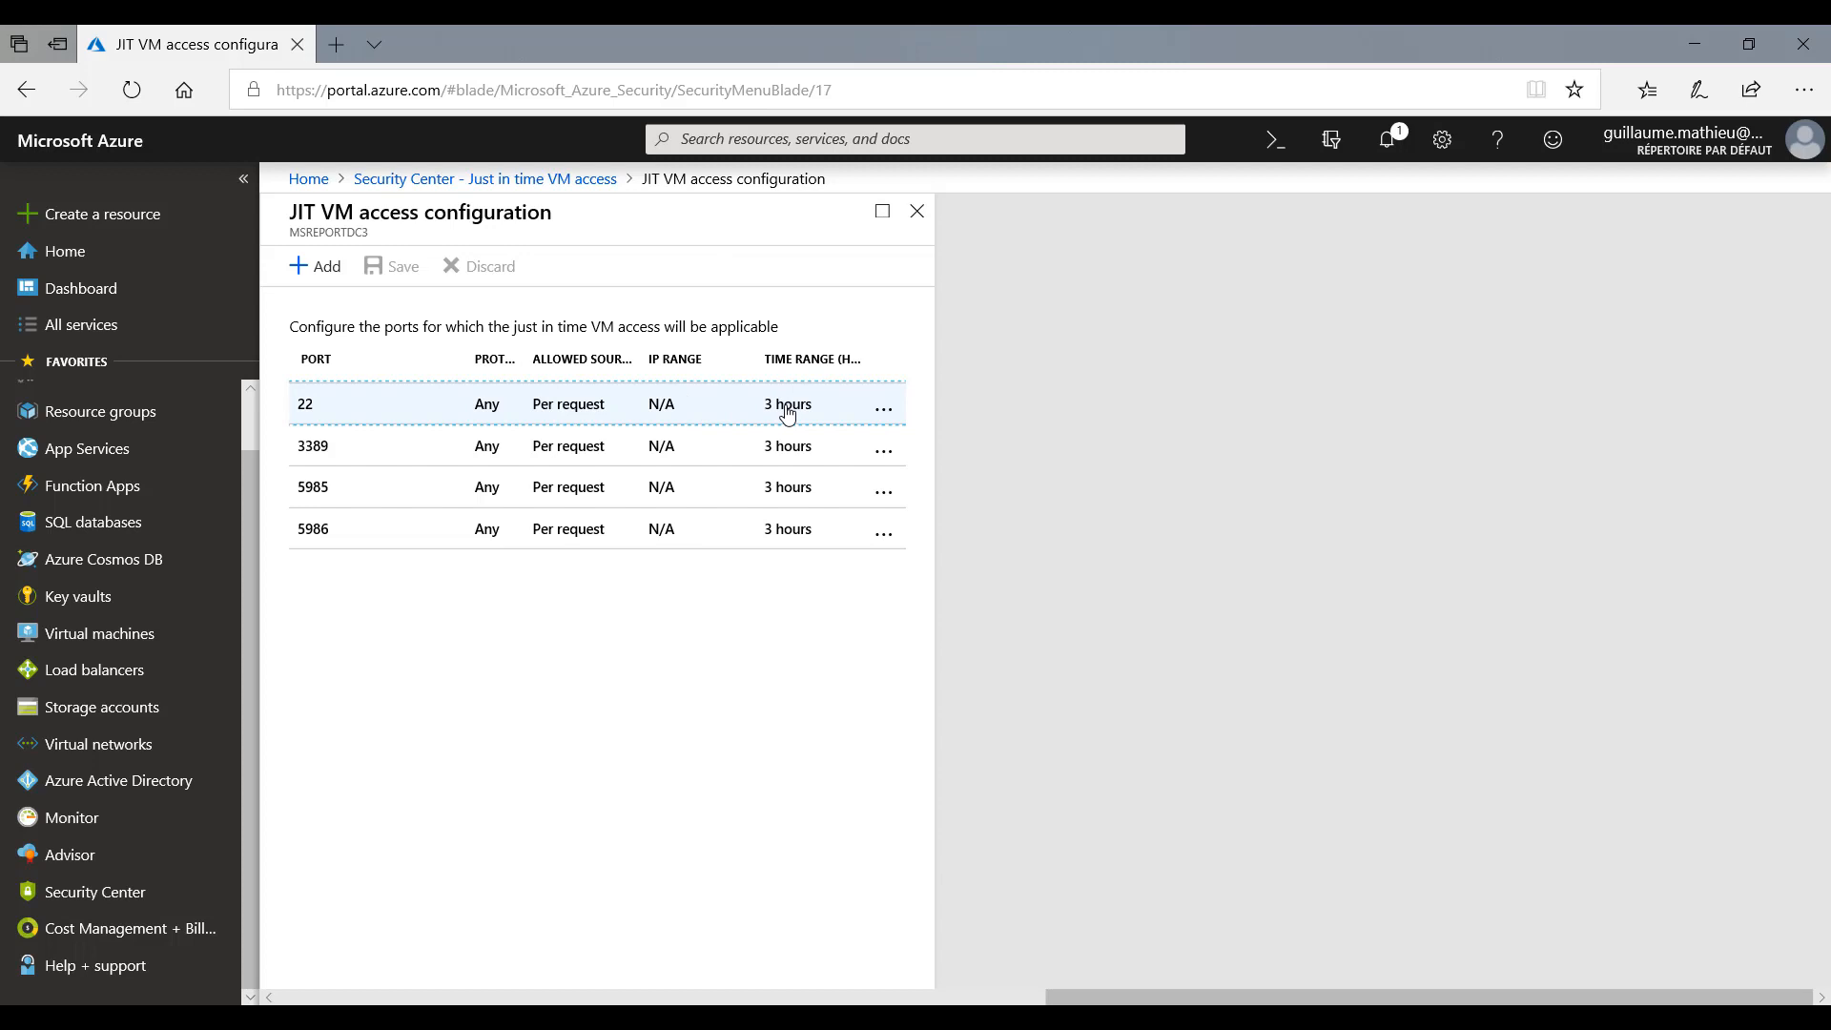
click(917, 211)
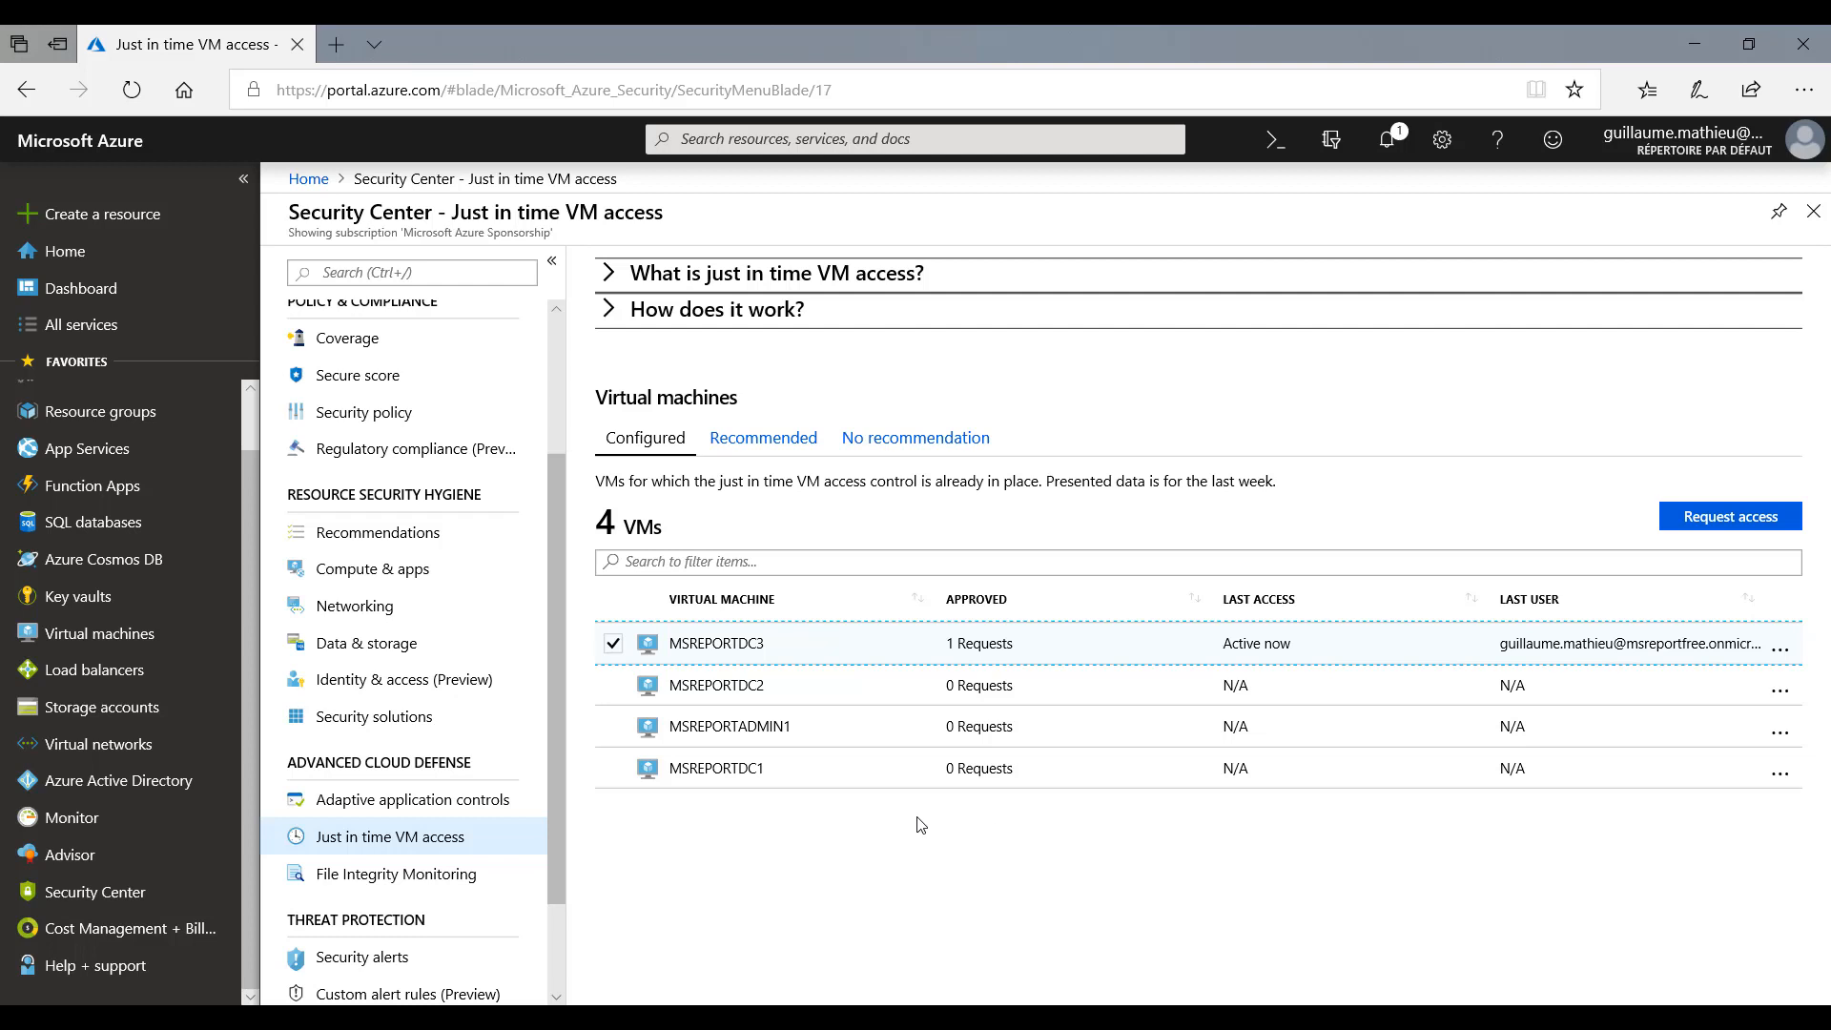
- Open the serial console of the virtual machine MSREPORTDC1
click(87, 634)
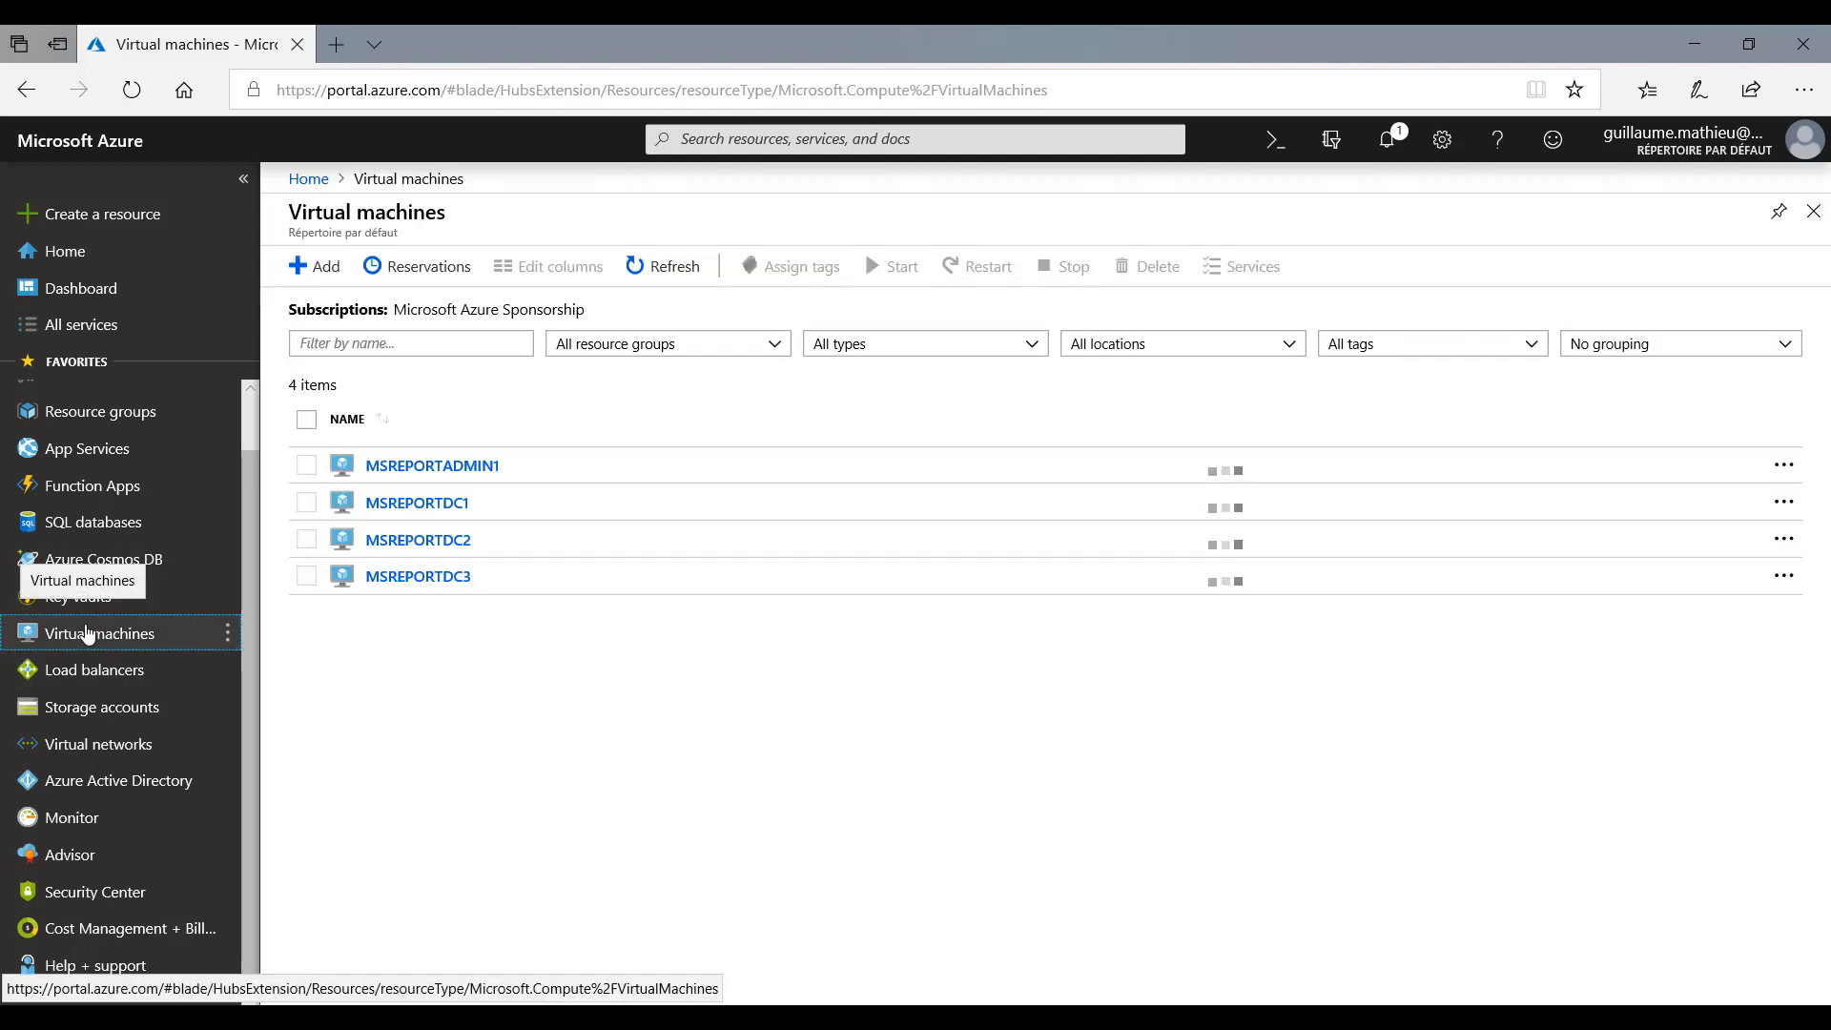
click(448, 504)
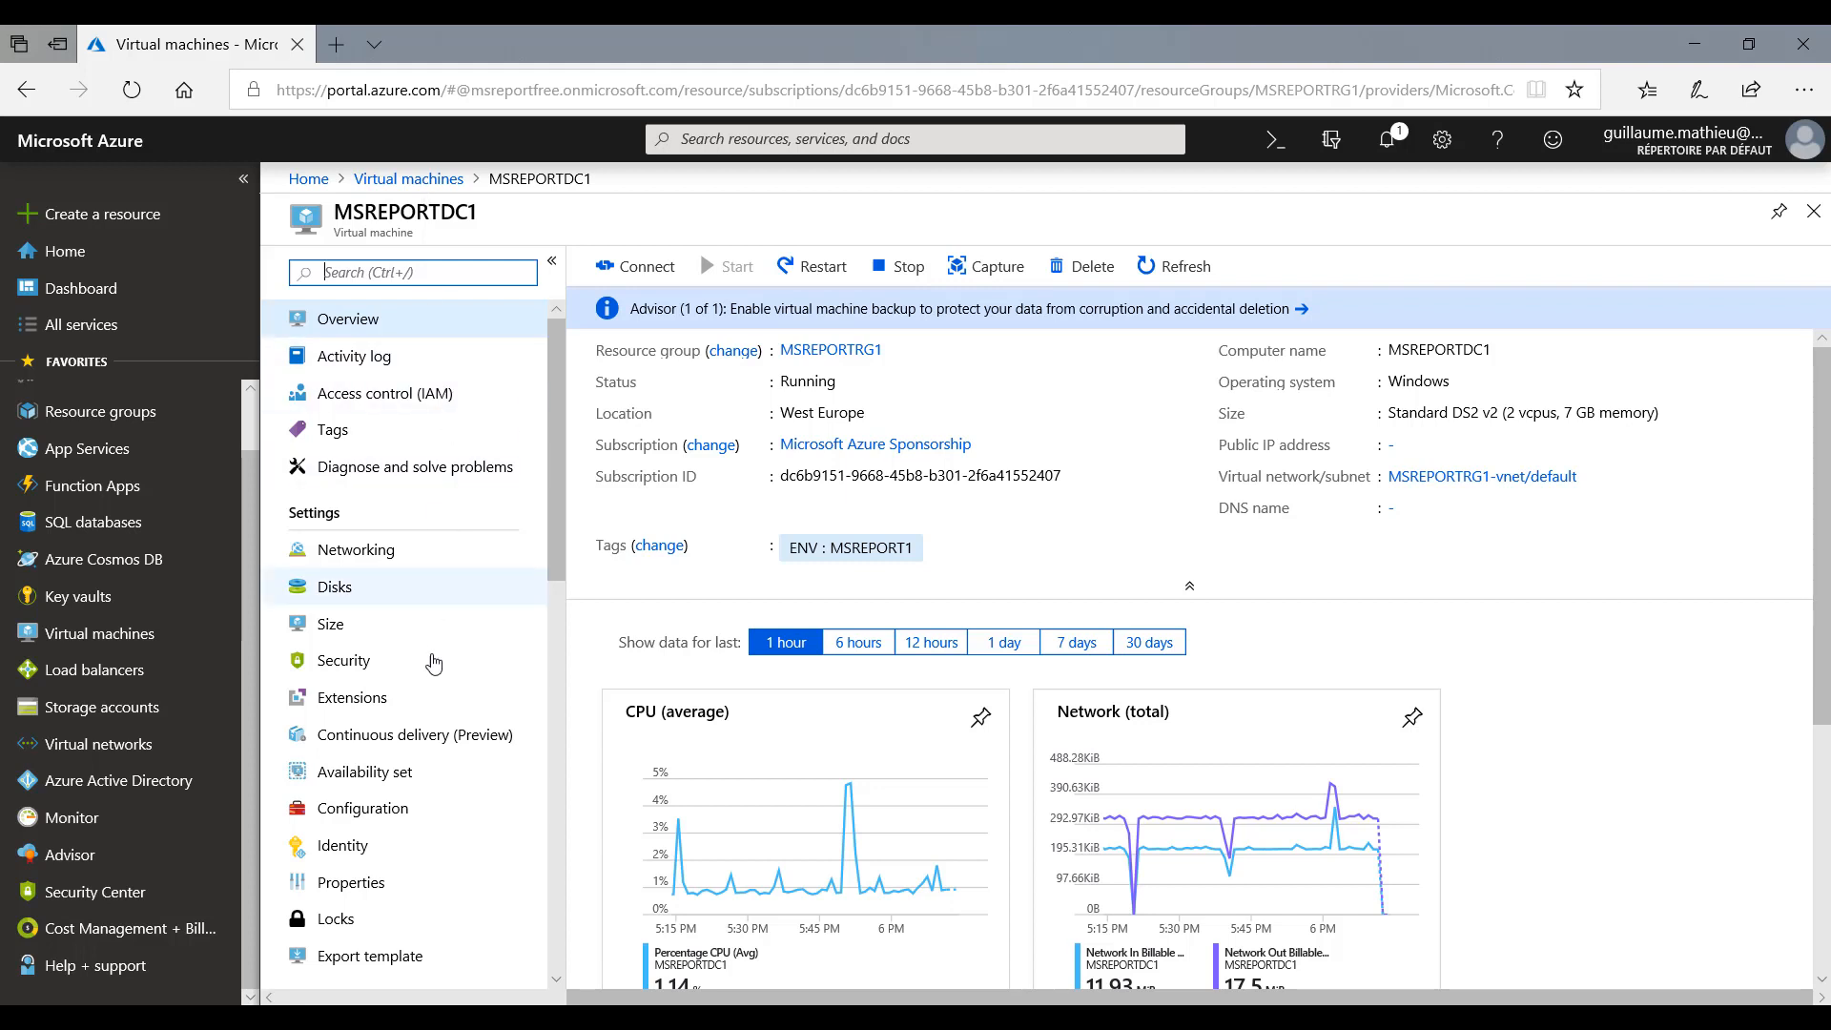
scroll(433, 662, down, 10)
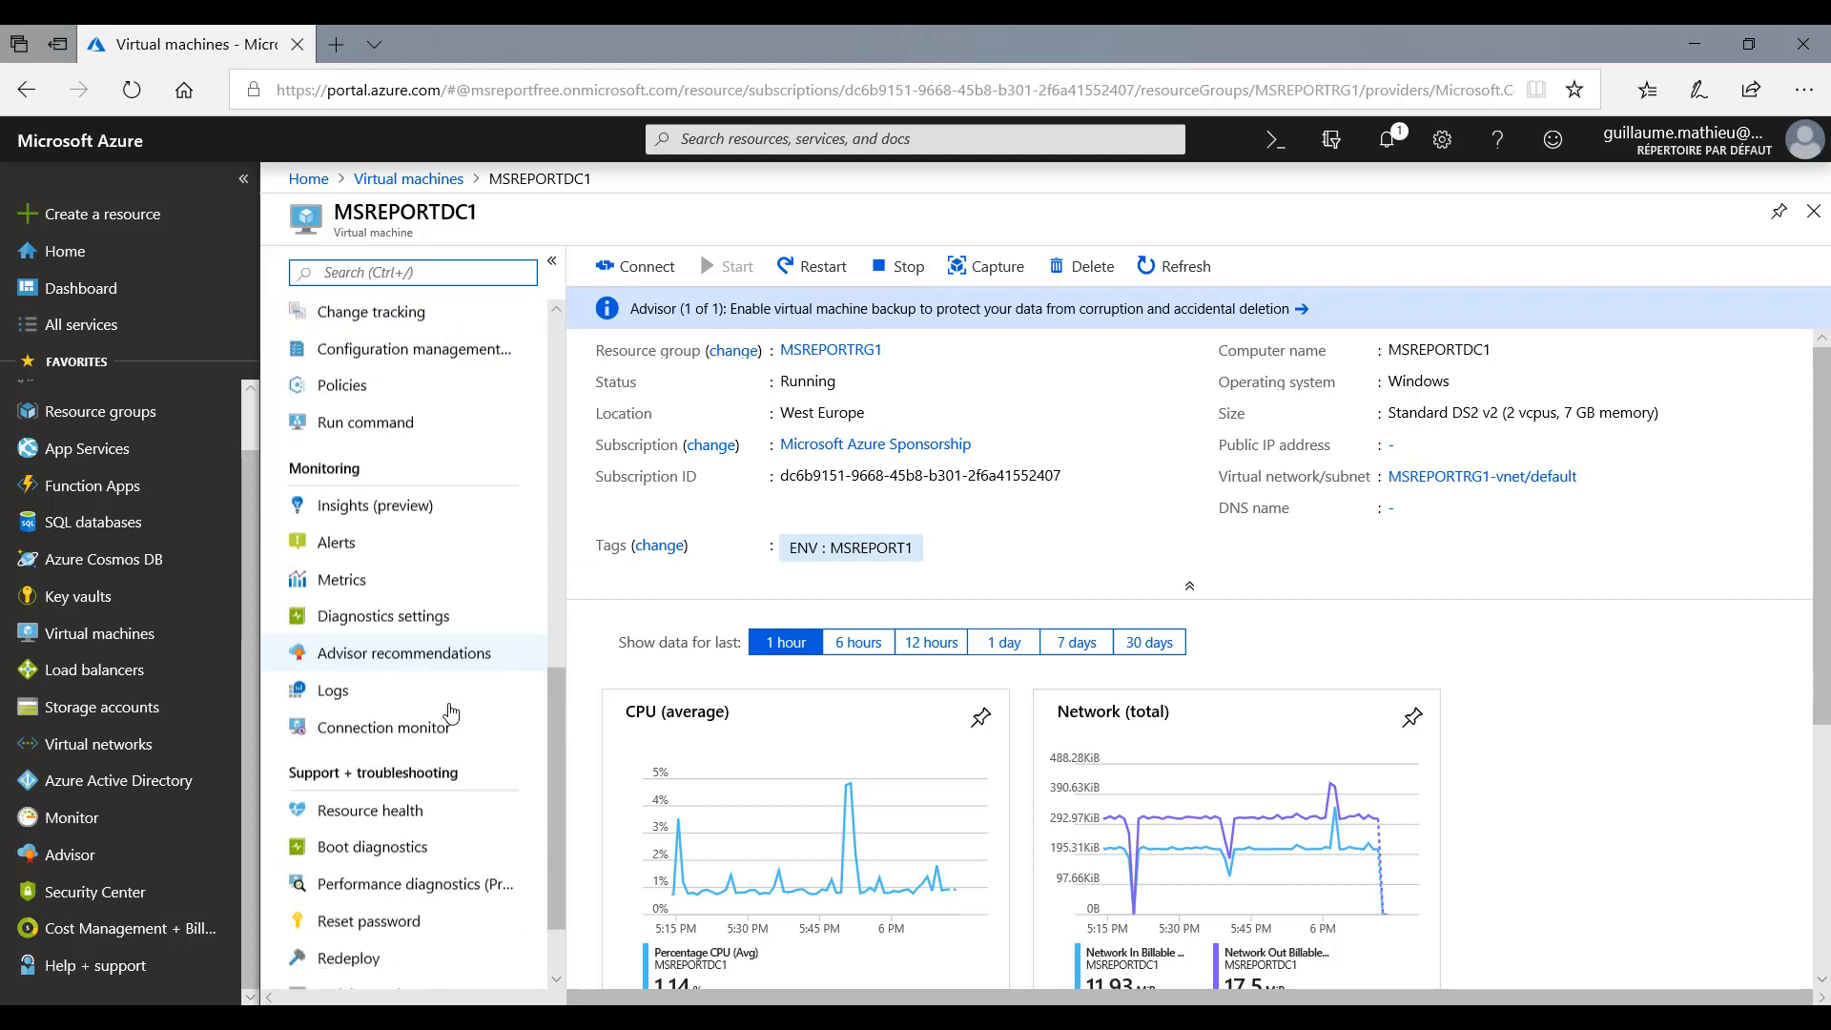
scroll(451, 713, down, 1)
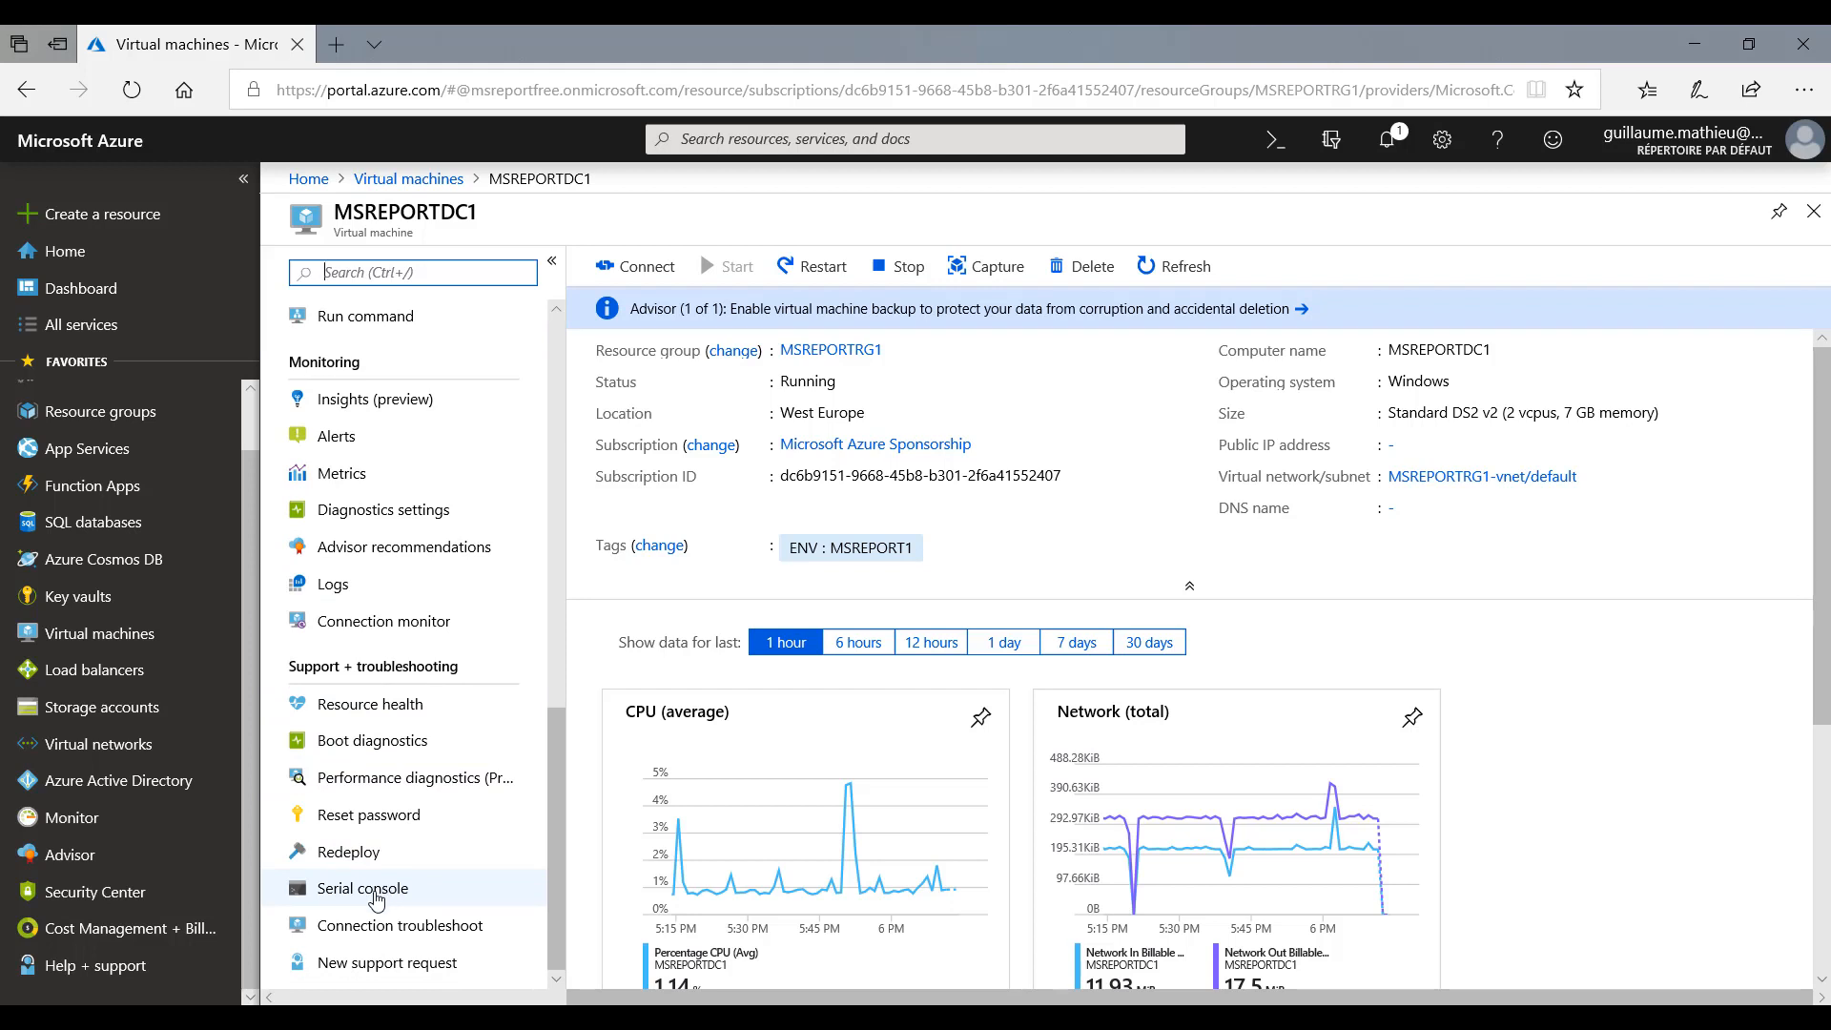
click(375, 892)
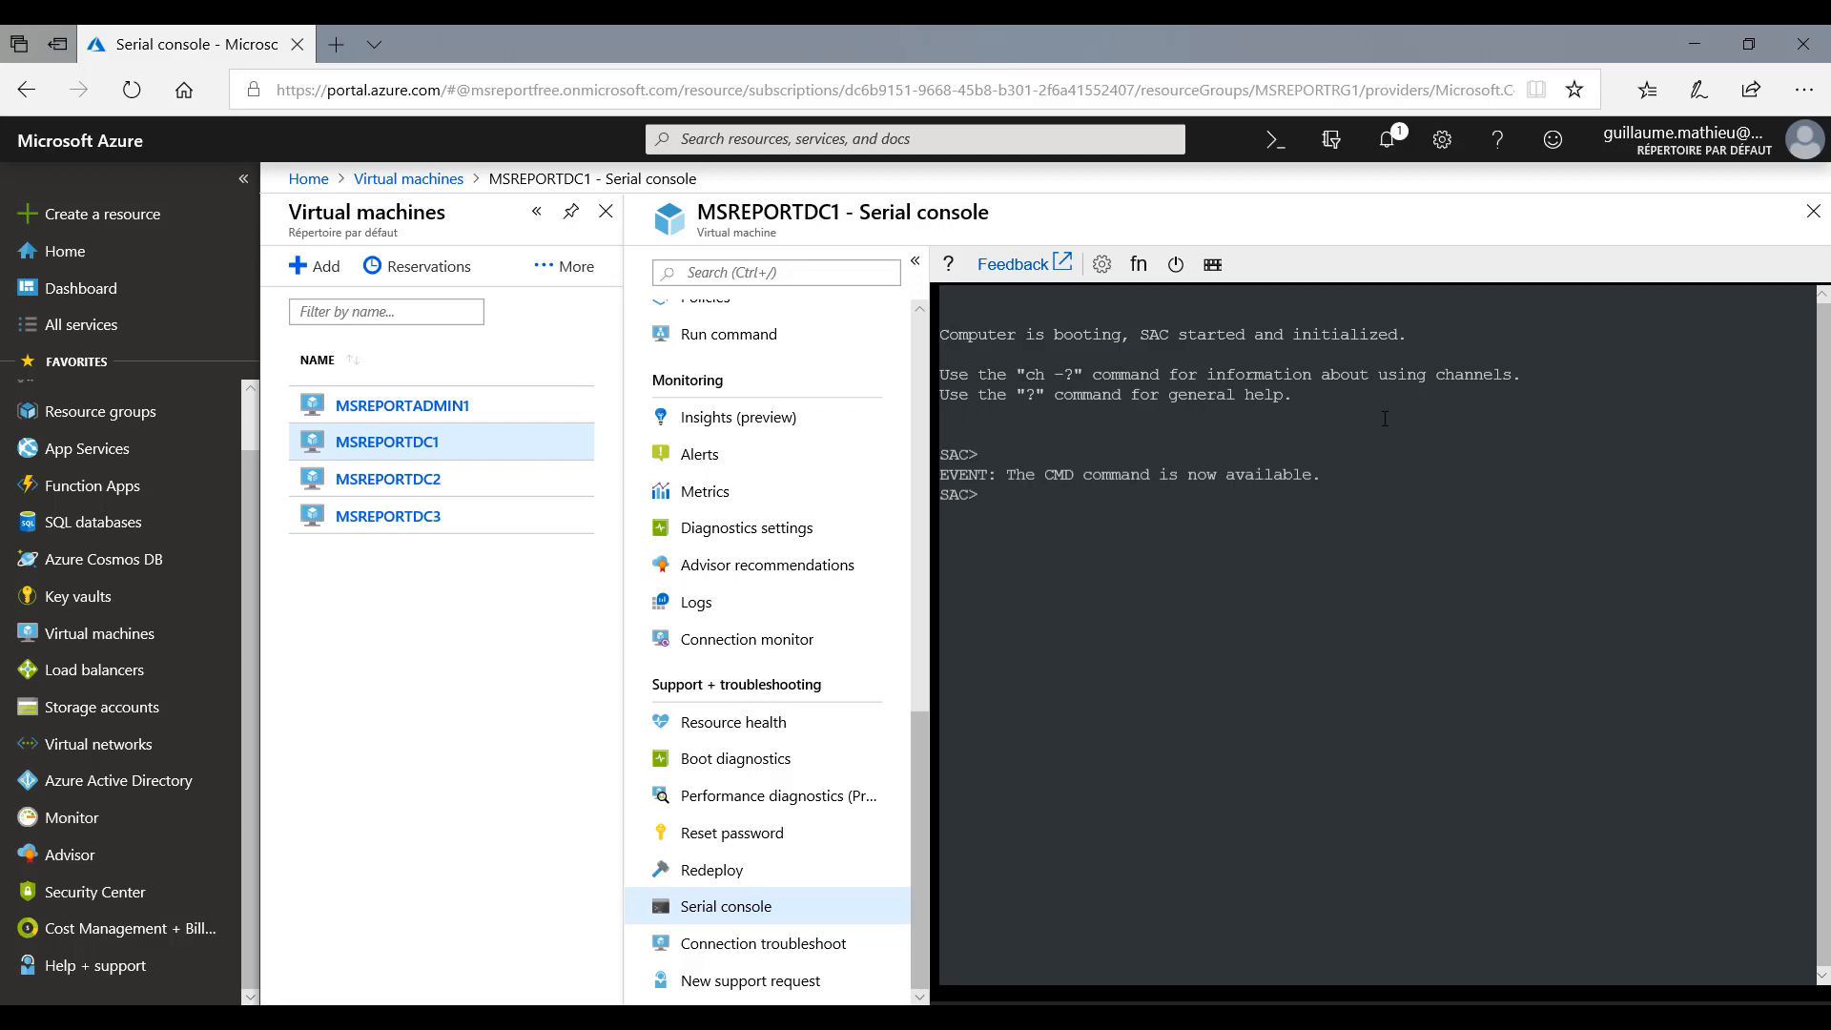
- Launch a command prompt channel with cmd in the serial console and switch to it with ch -si 1
text(cmd)
key(Return)
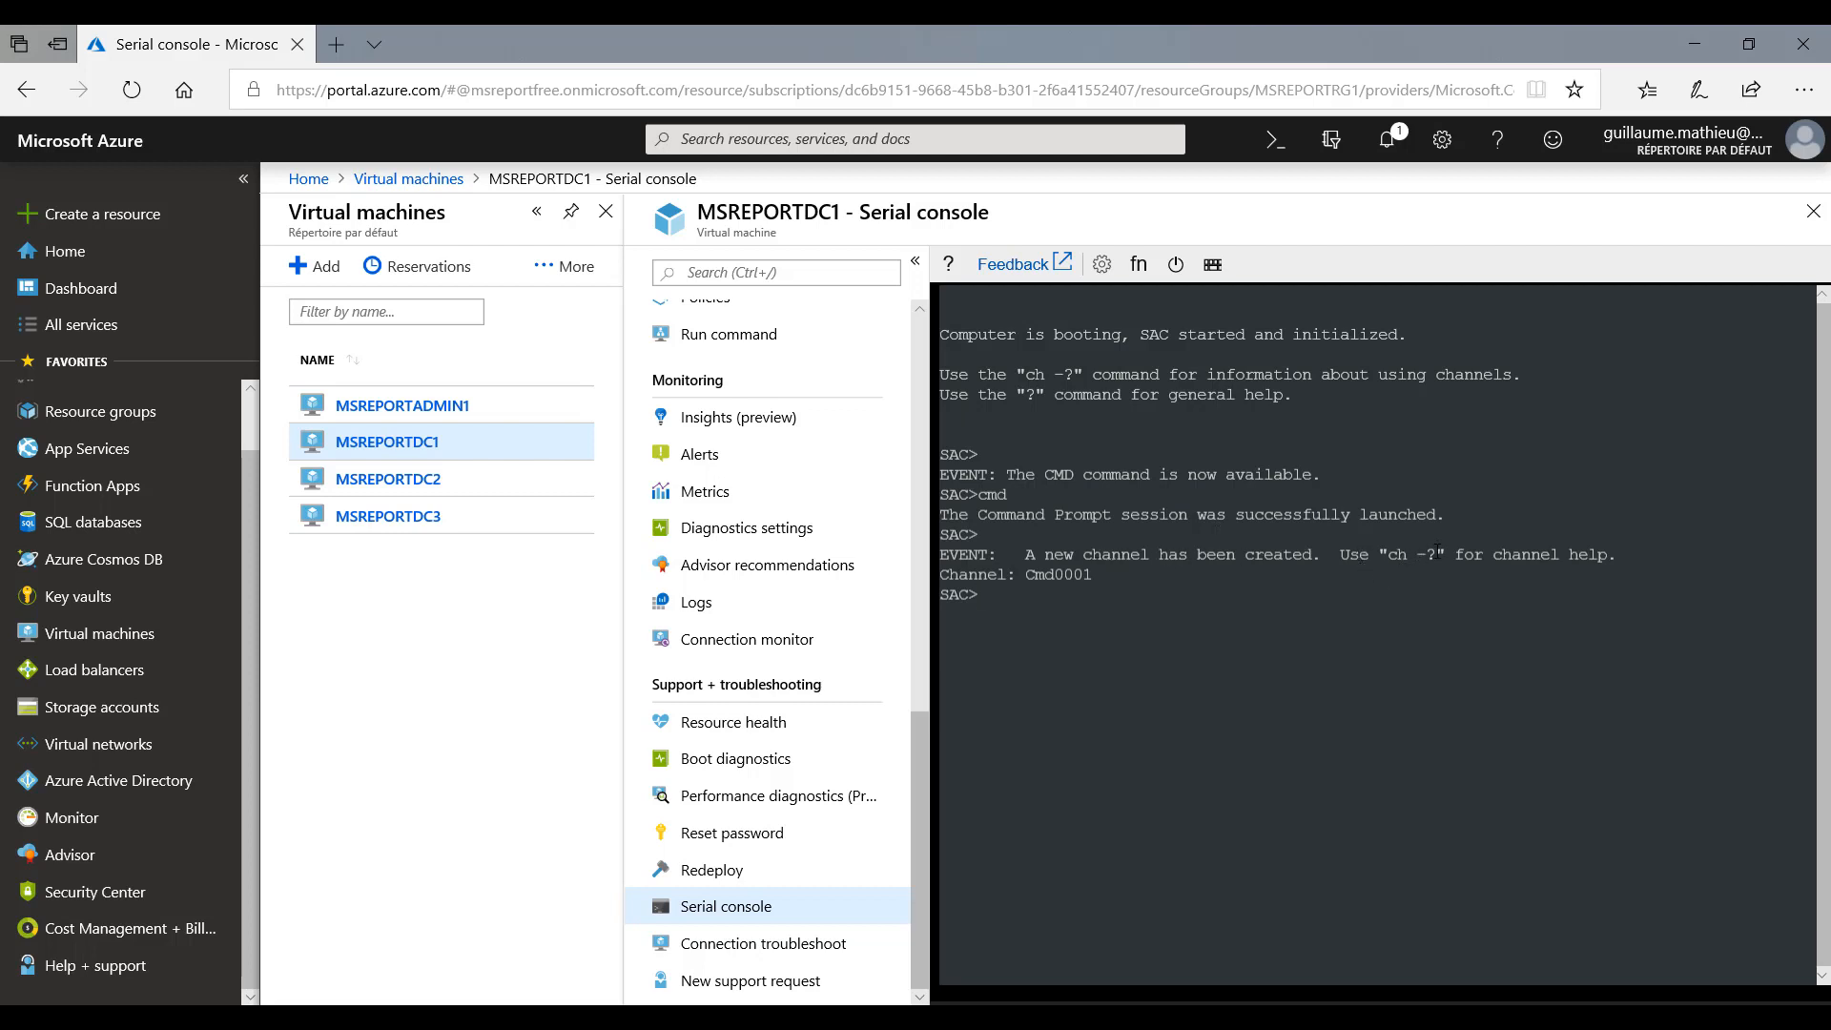
text(ch -si)
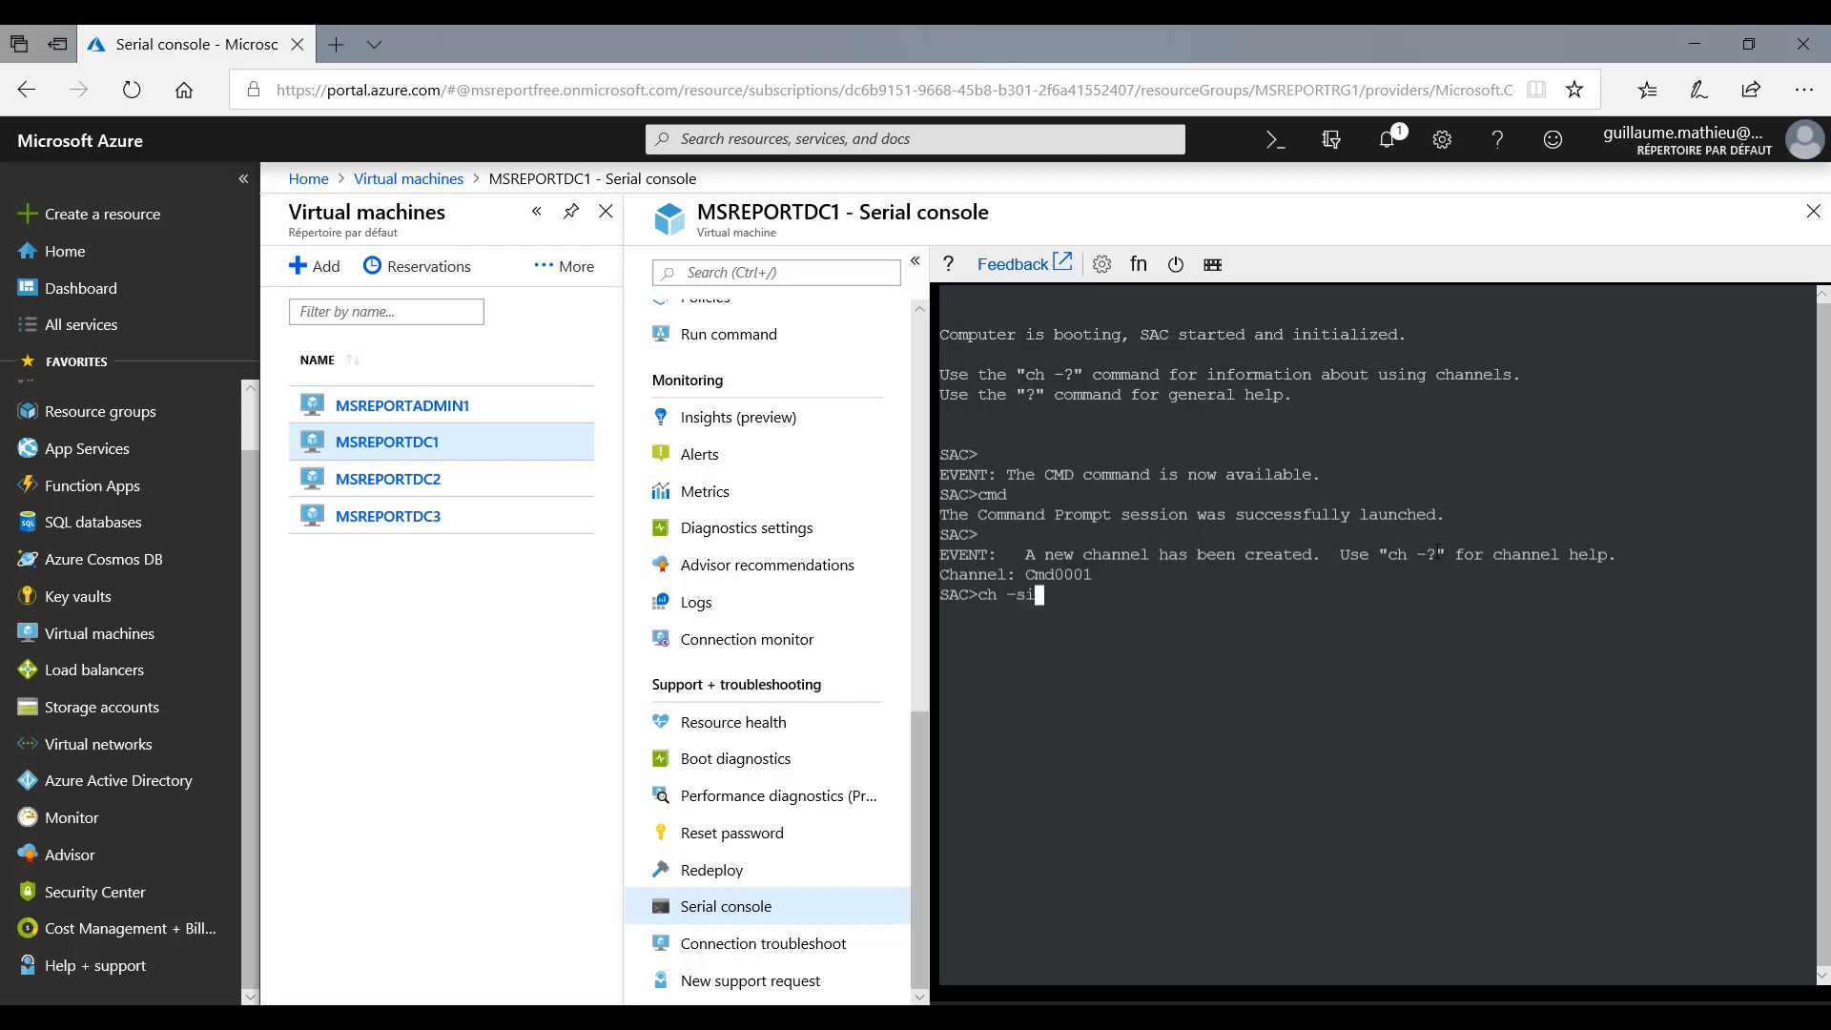
text( 1)
key(Return)
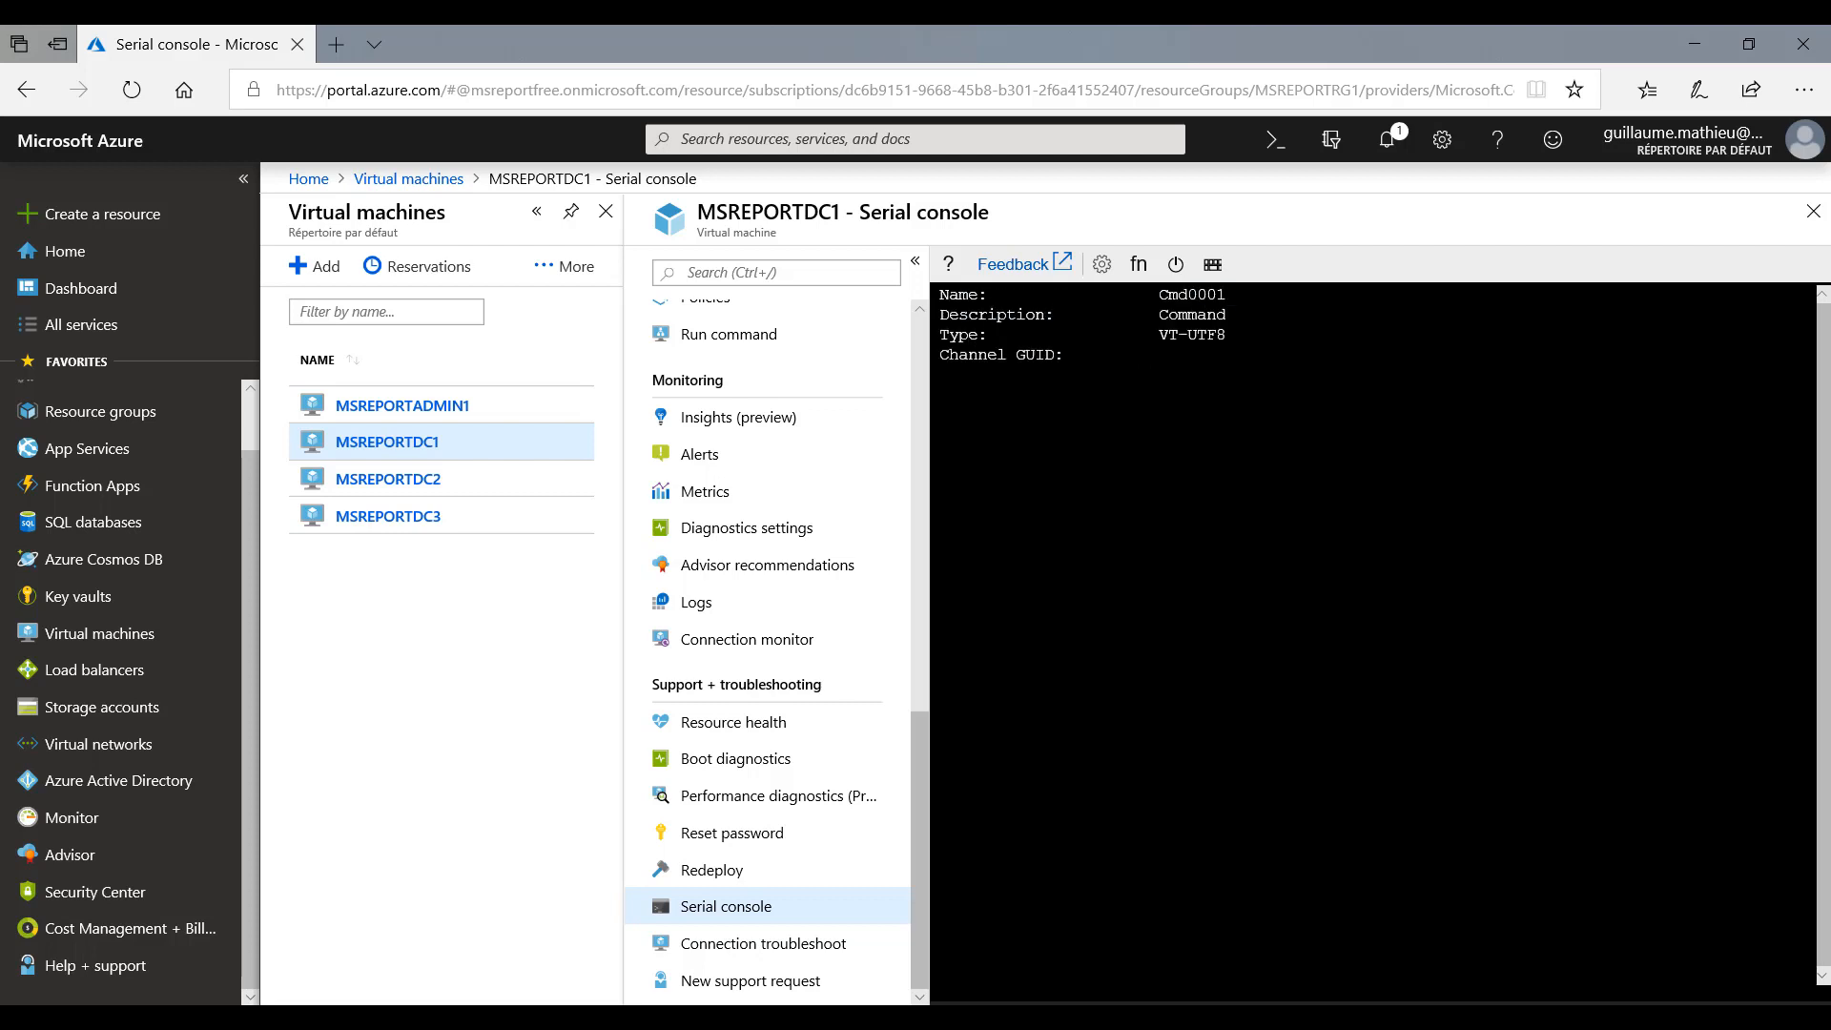
- Sign in to the command prompt channel with the administrator's username, the domain msreport.intra and the account password
key(Return)
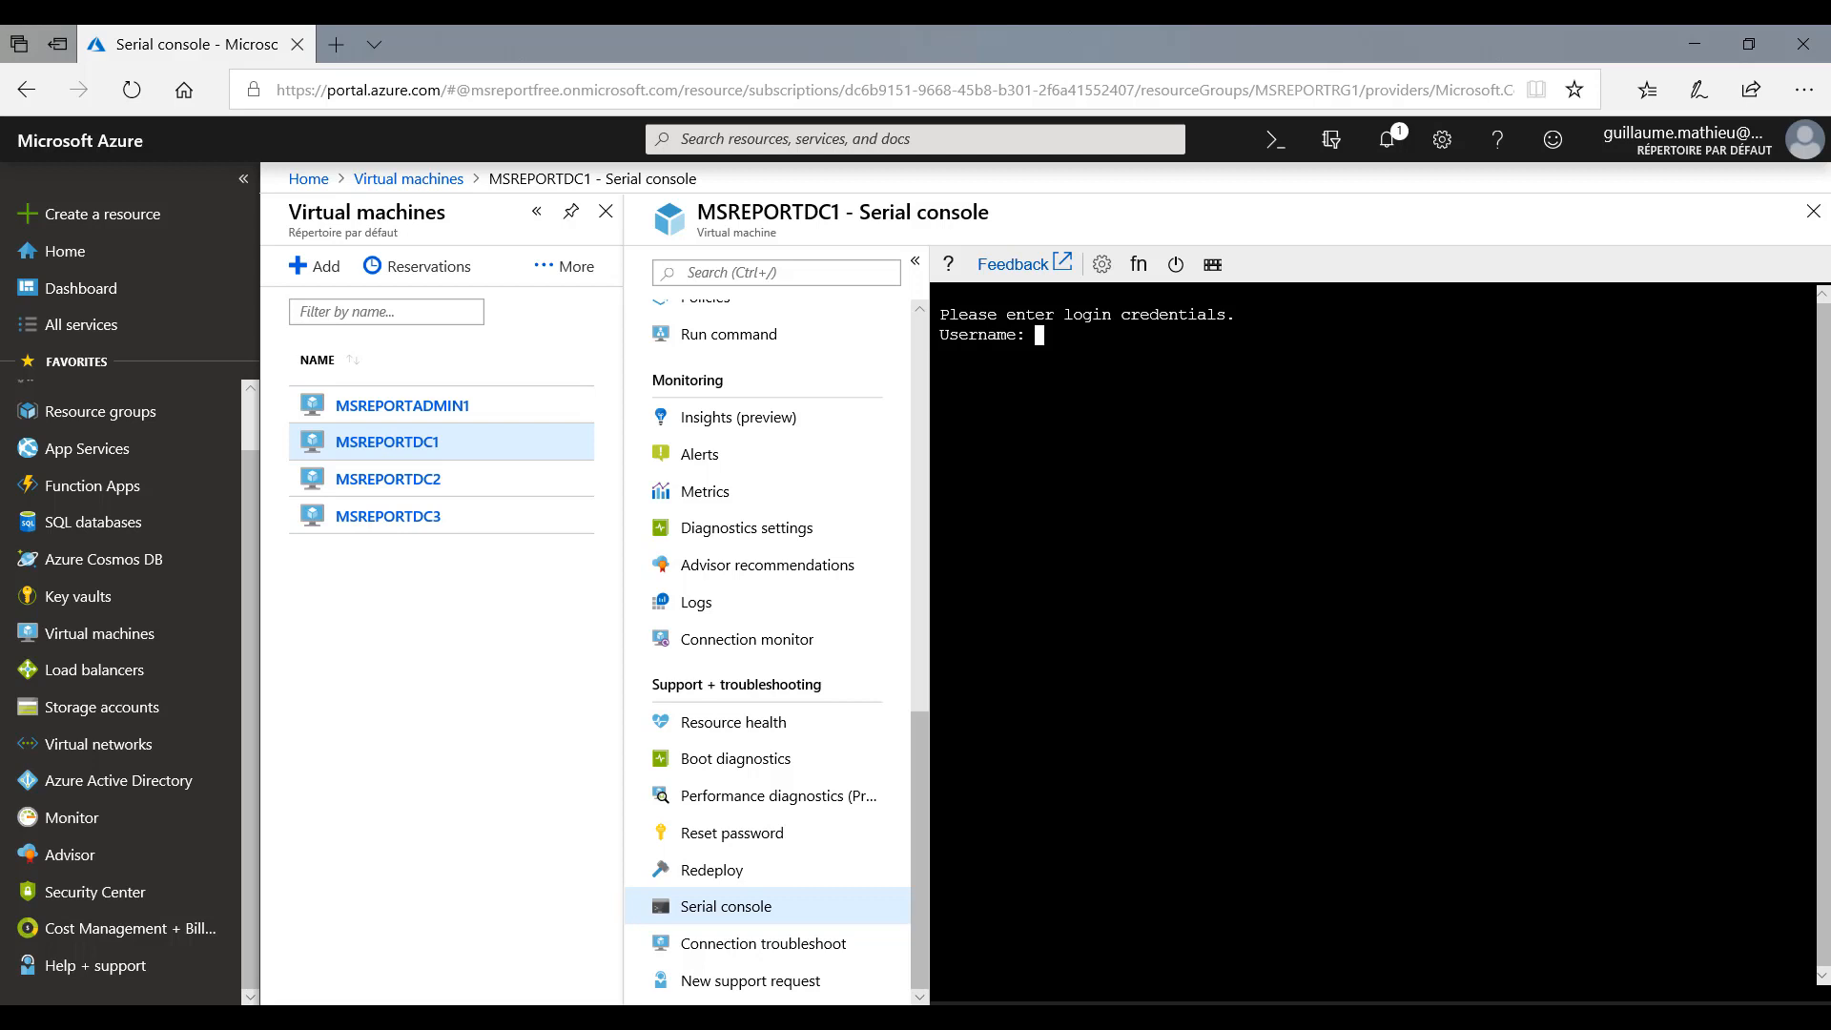
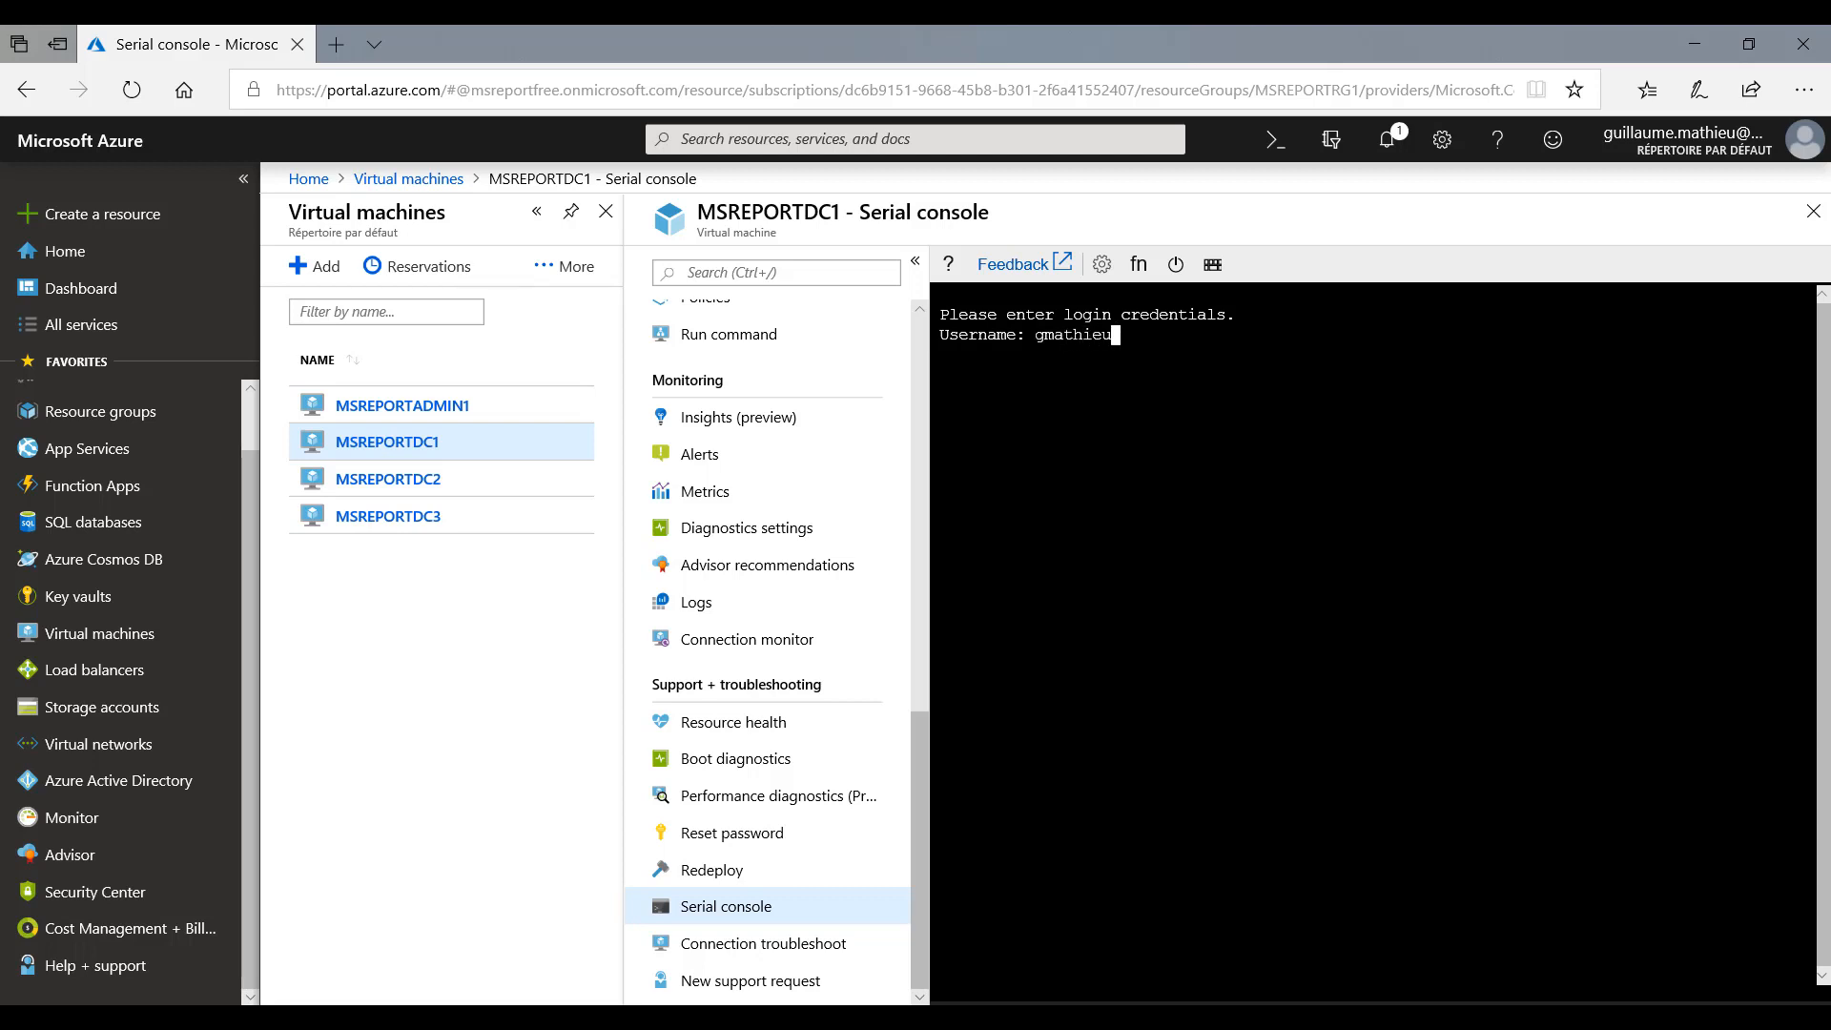
key(Return)
text(msr)
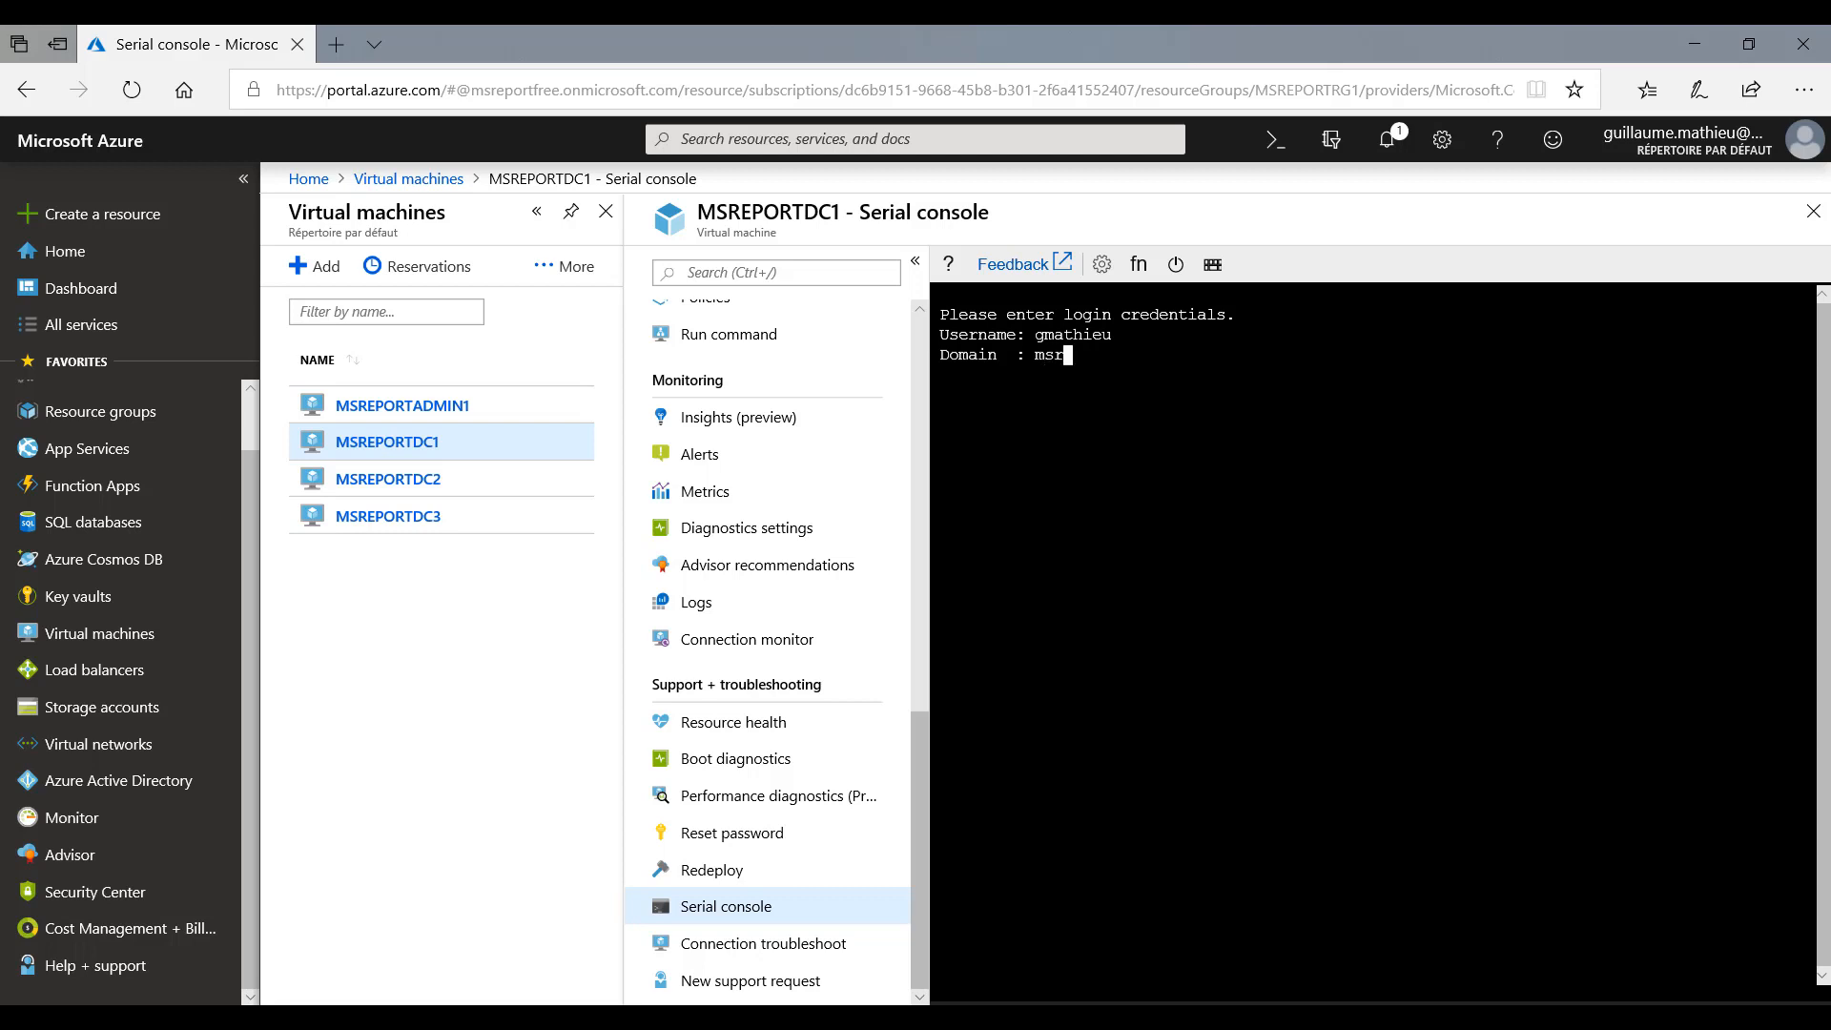
text(eport.intra)
key(Return)
text(************)
key(Return)
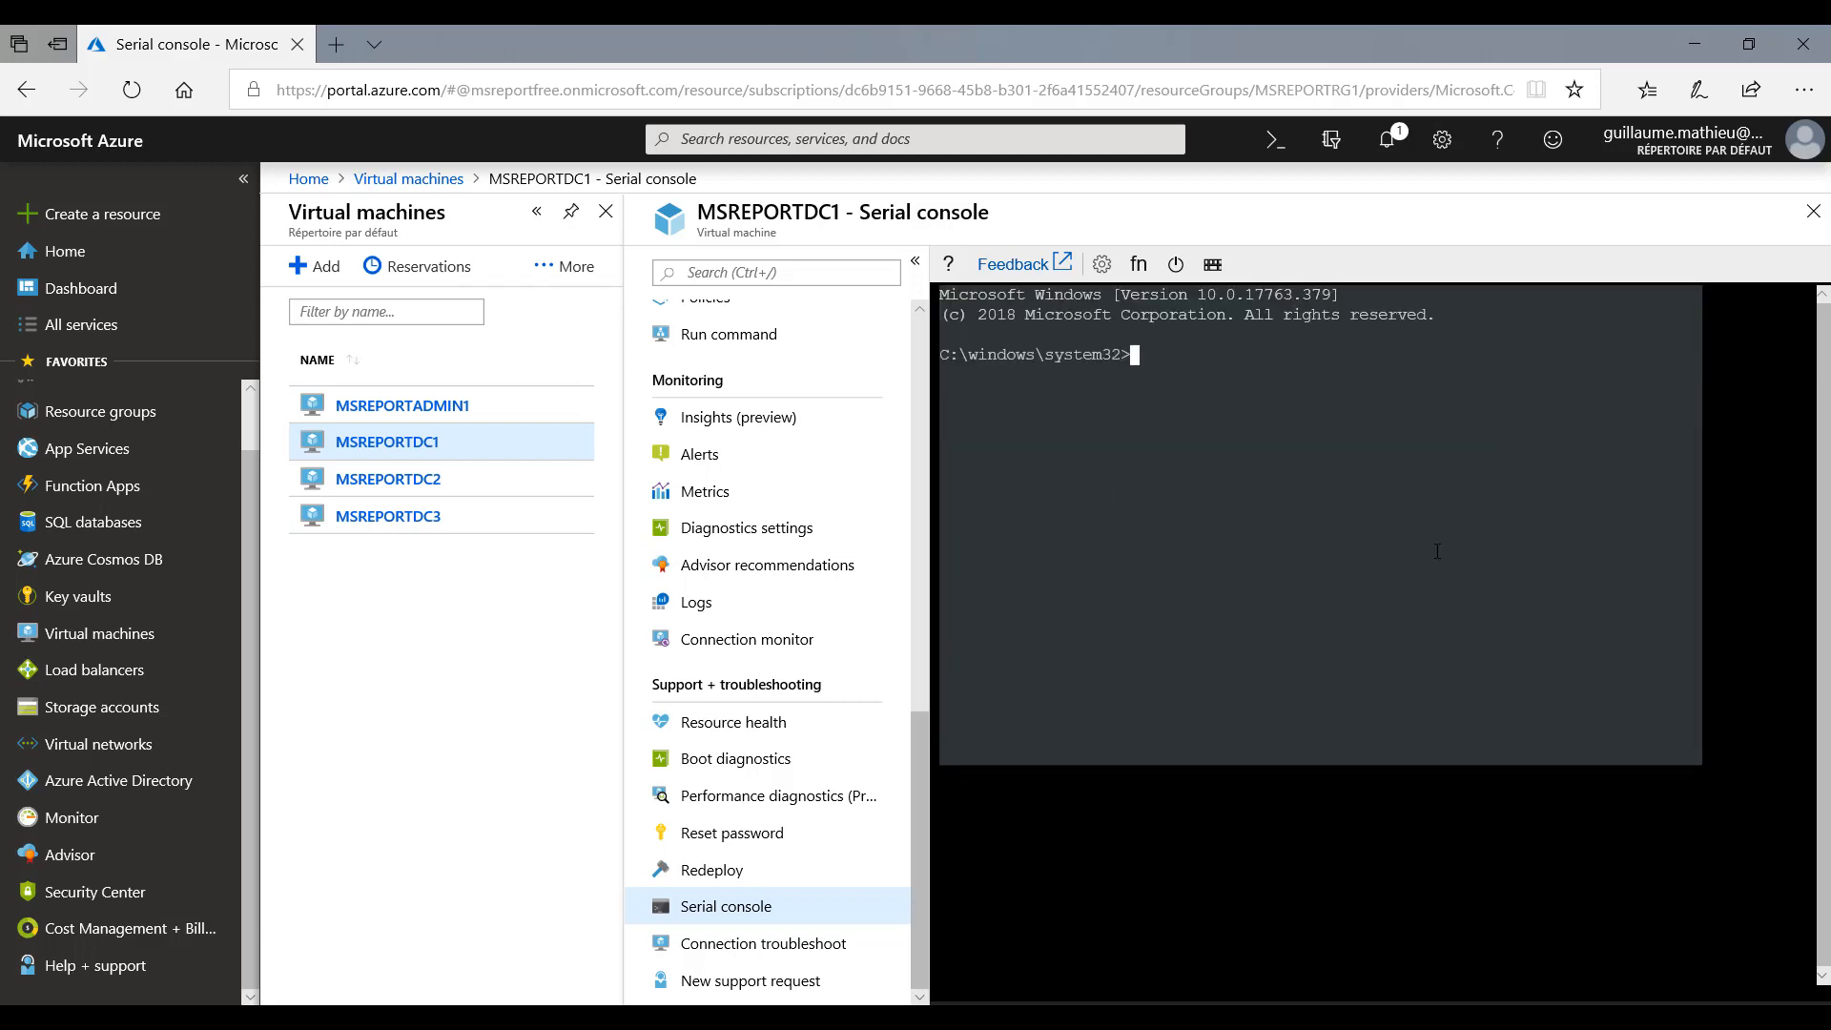
- Start powershell in the serial console and list the contents of the system32 folder with Get-Childitem
text(powershell)
key(Return)
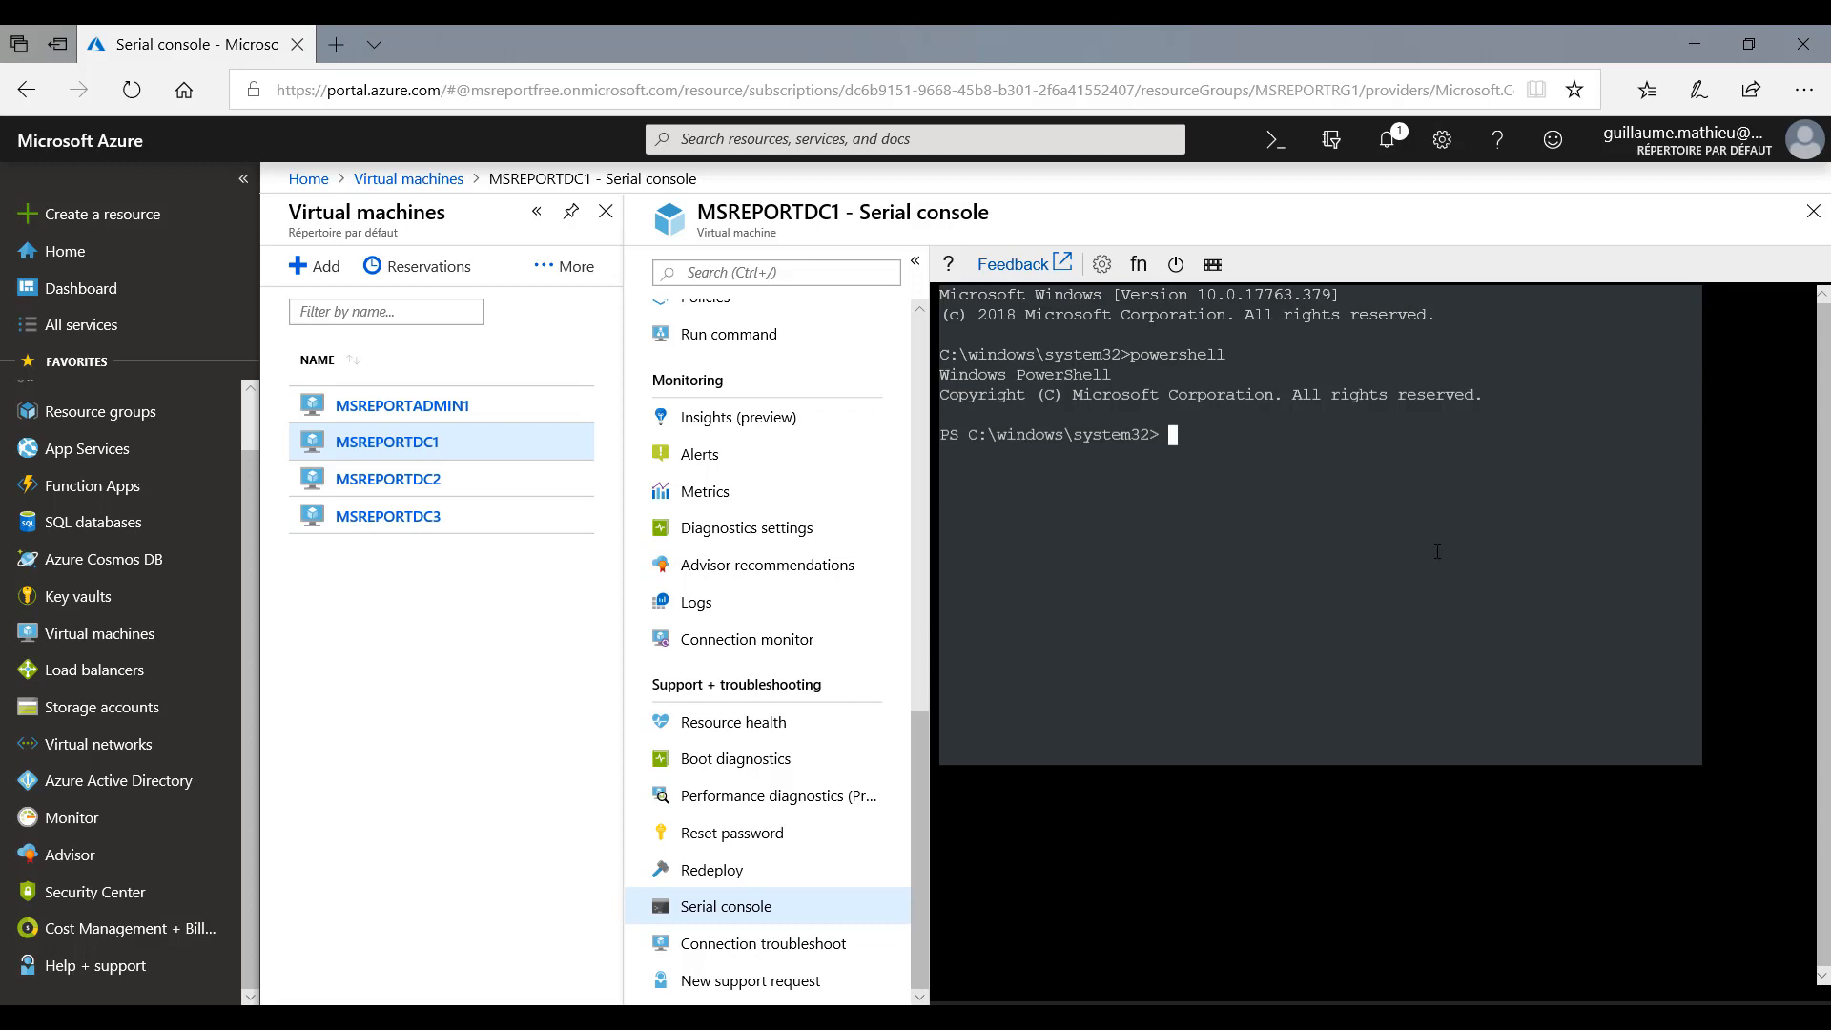
text(Get-Childitem)
key(Return)
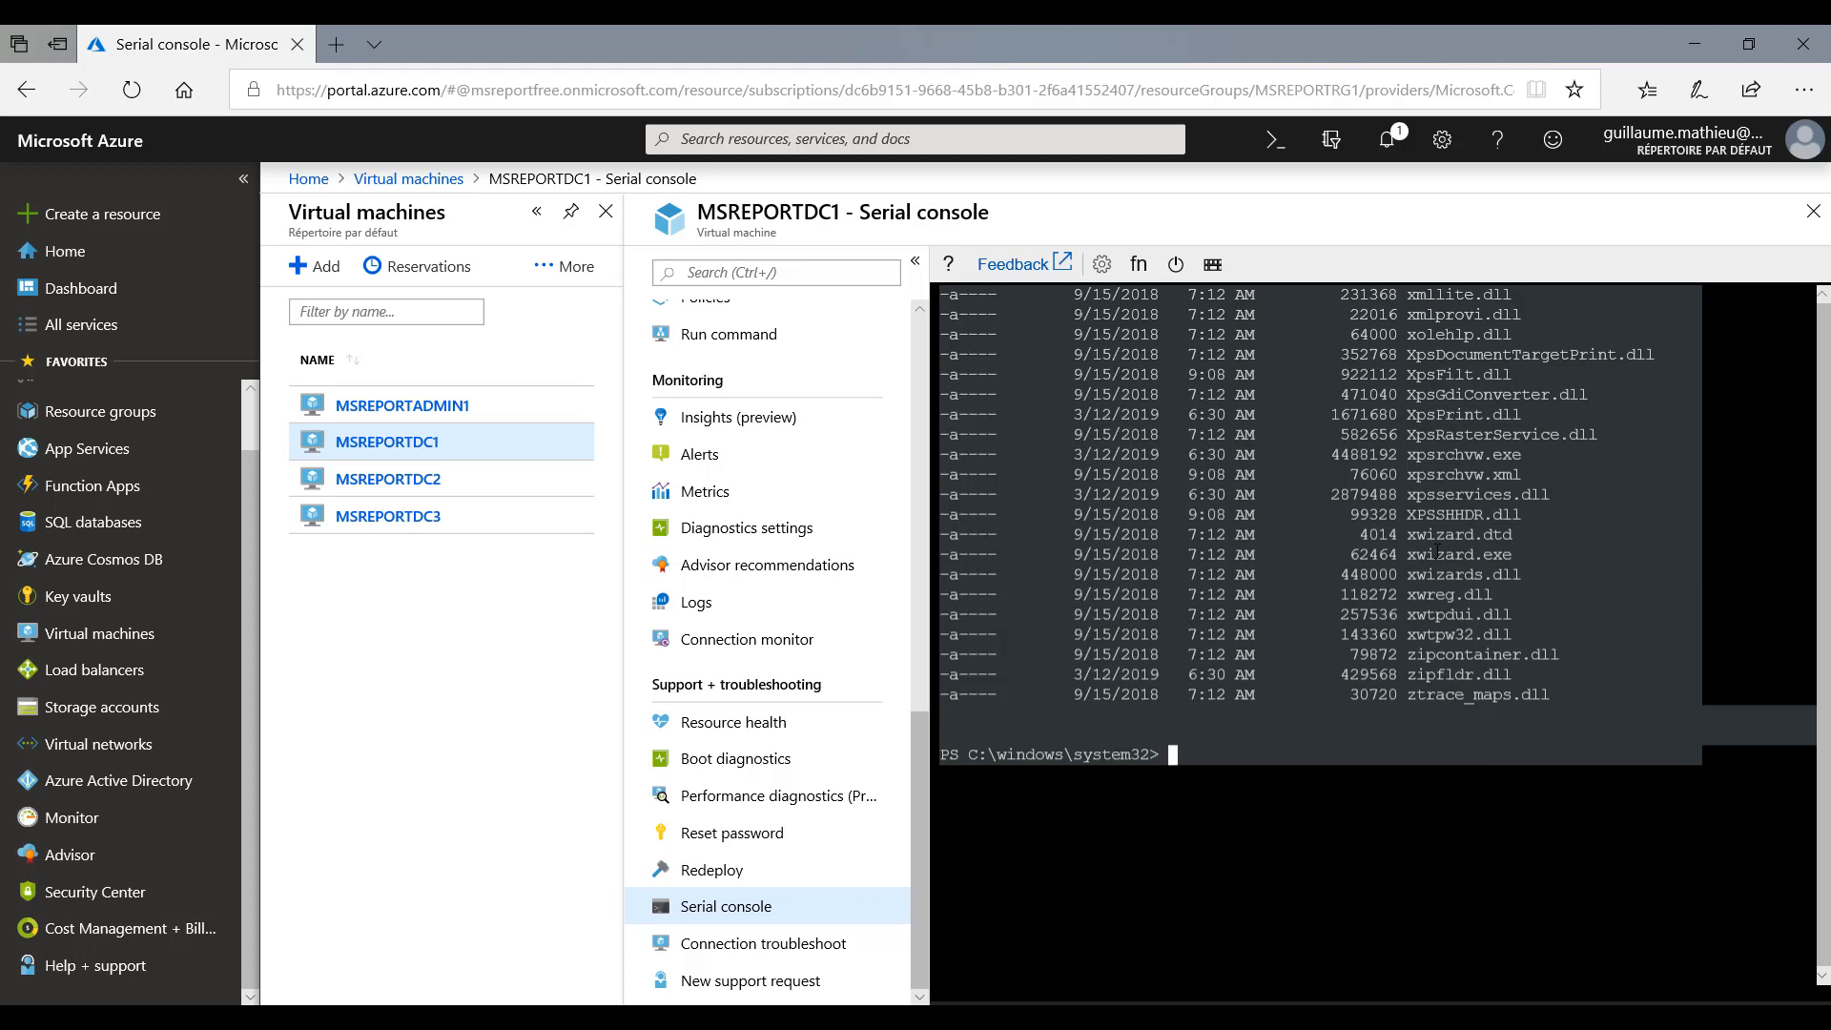
- List all Active Directory users by running Get-Aduser with the filter *
text(Get-Aduser)
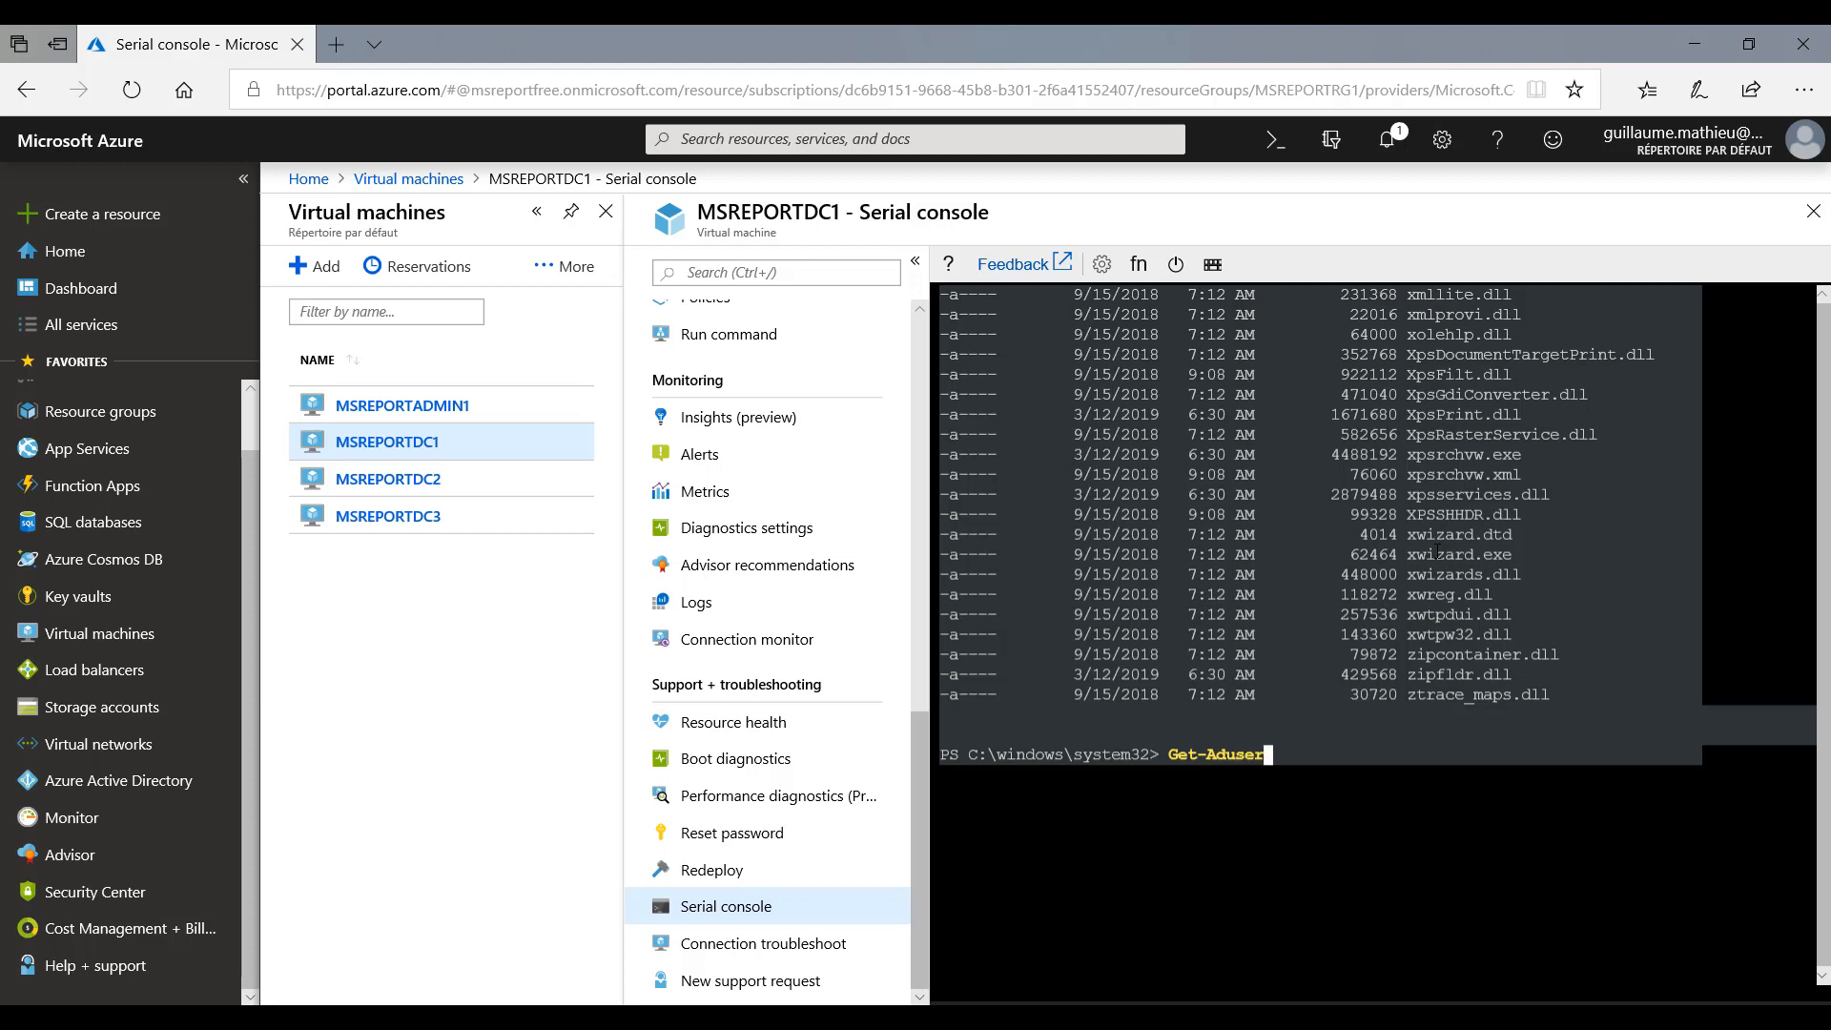
key(Return)
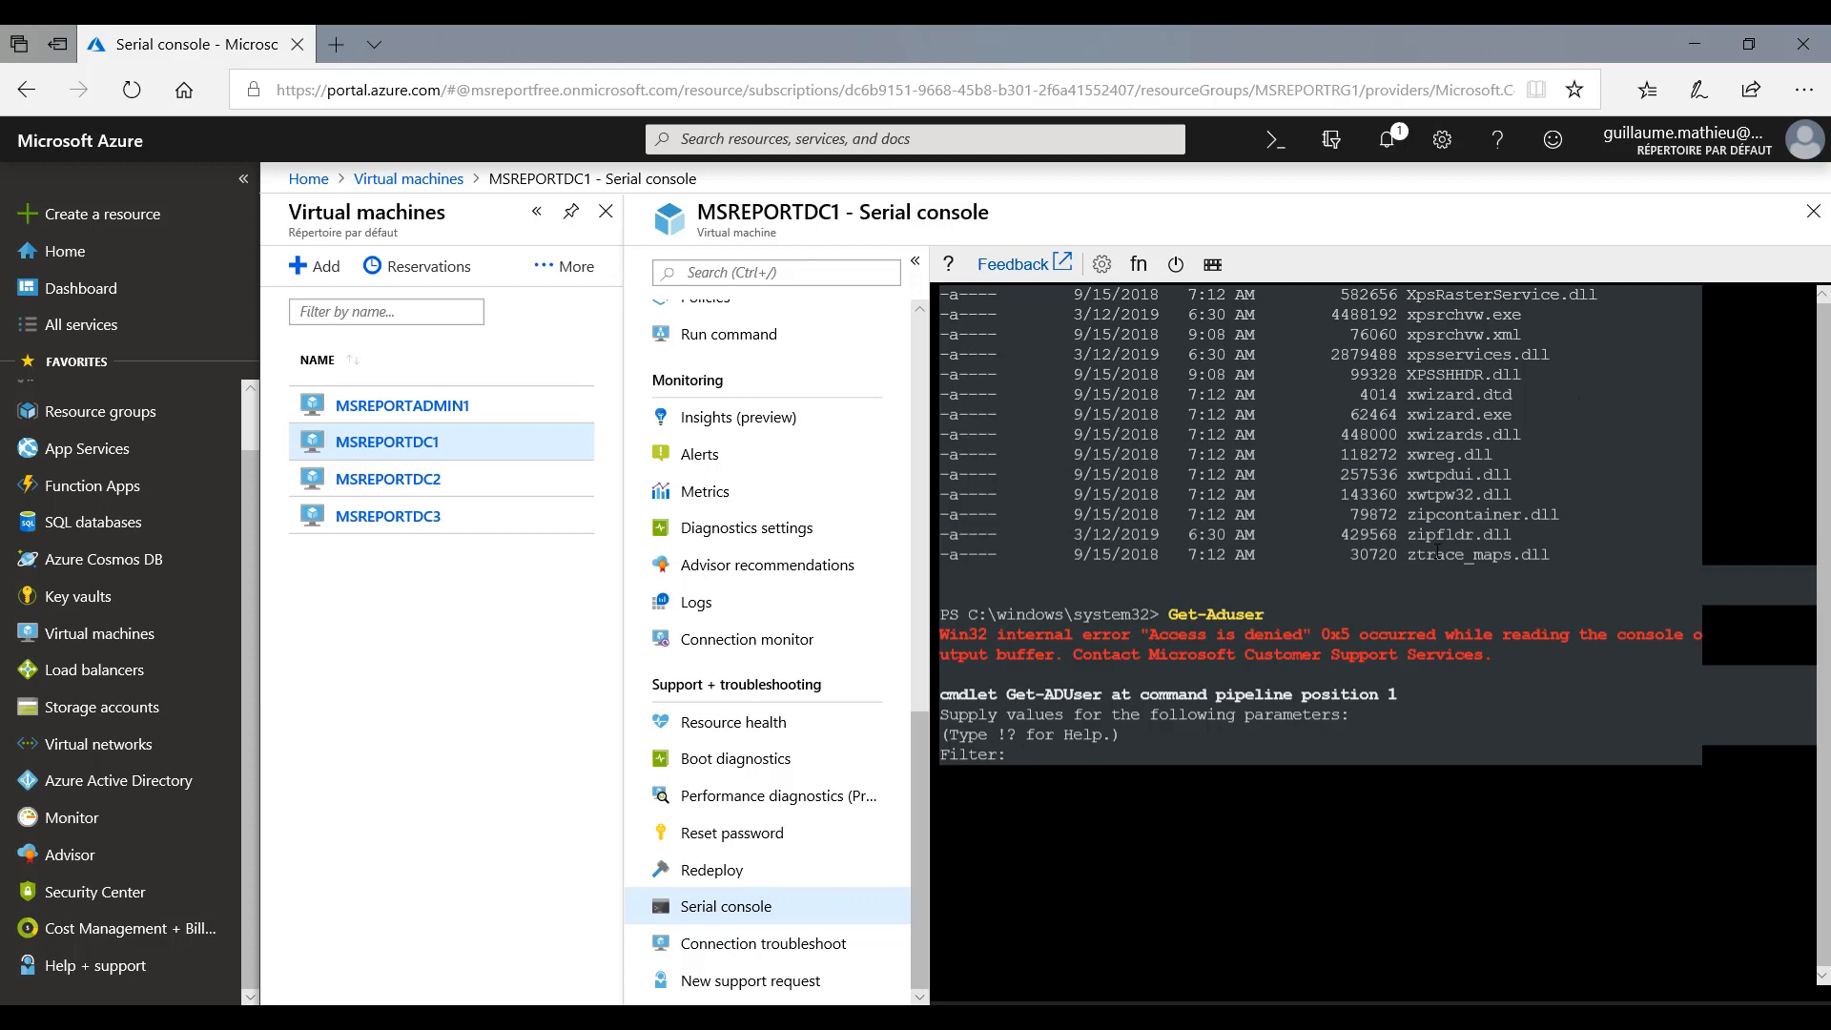
text(*)
key(Return)
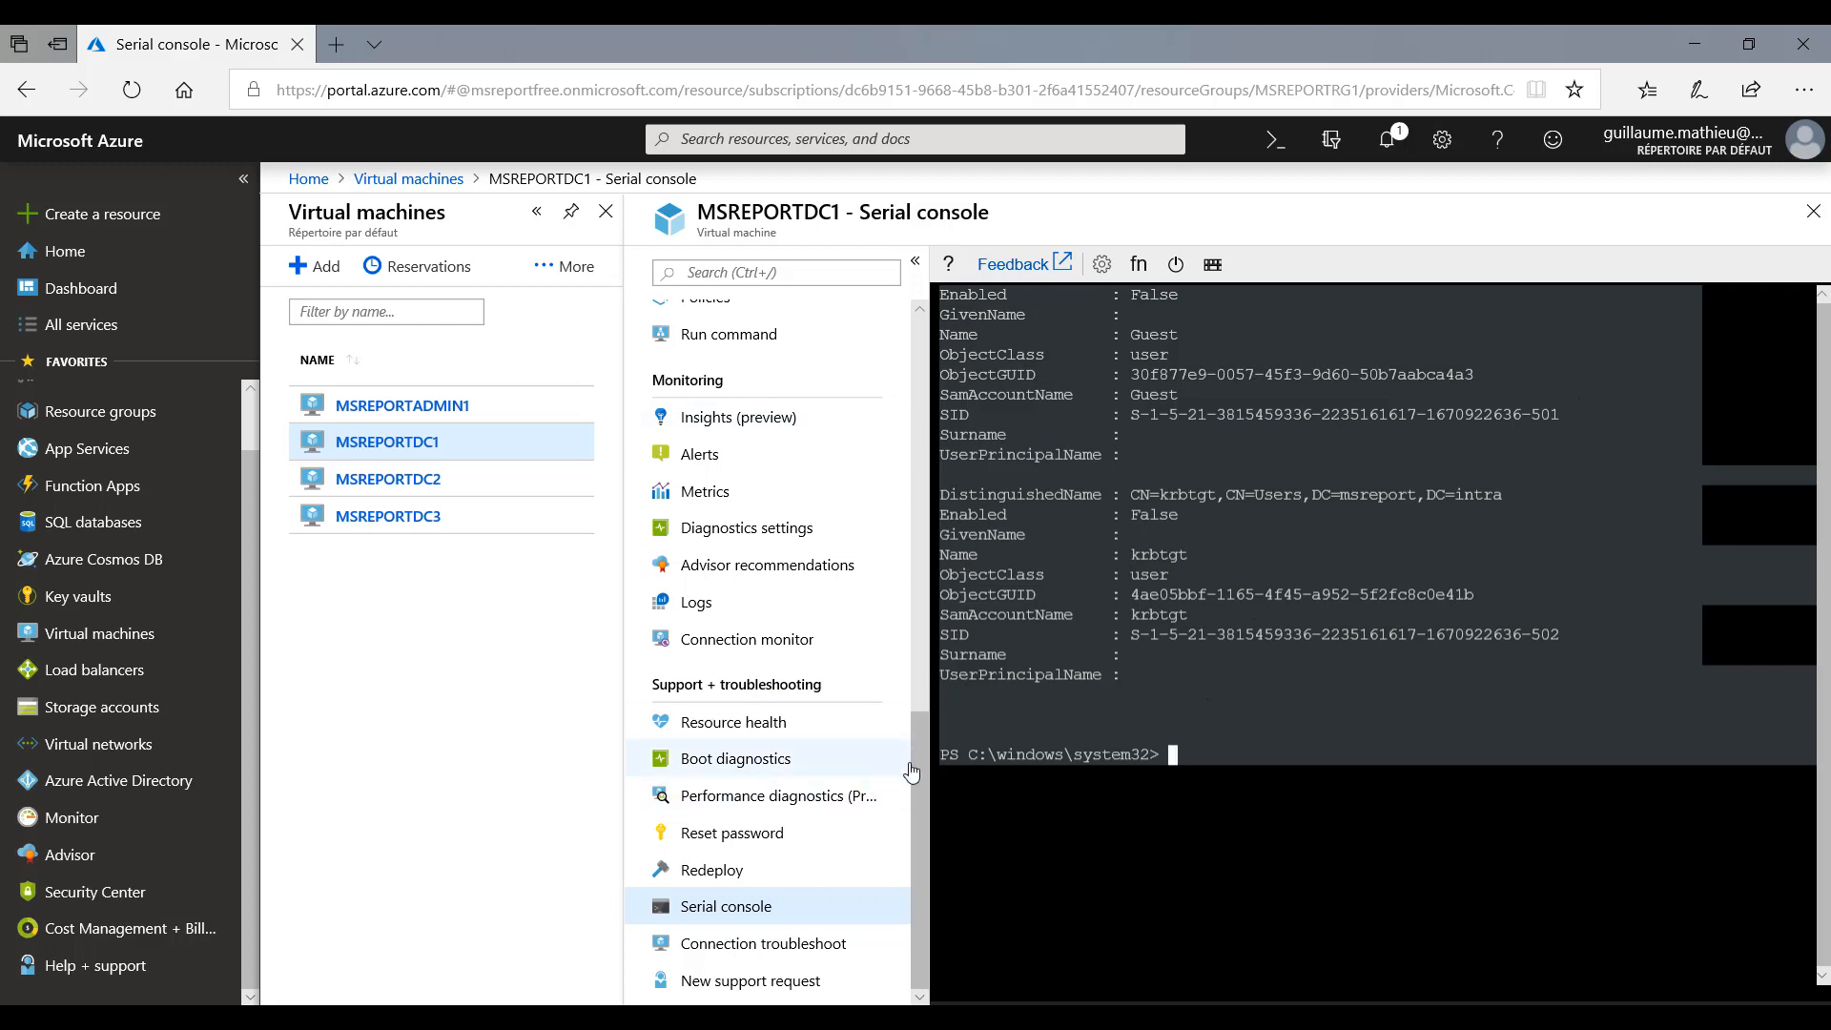
drag(916, 729, 918, 343)
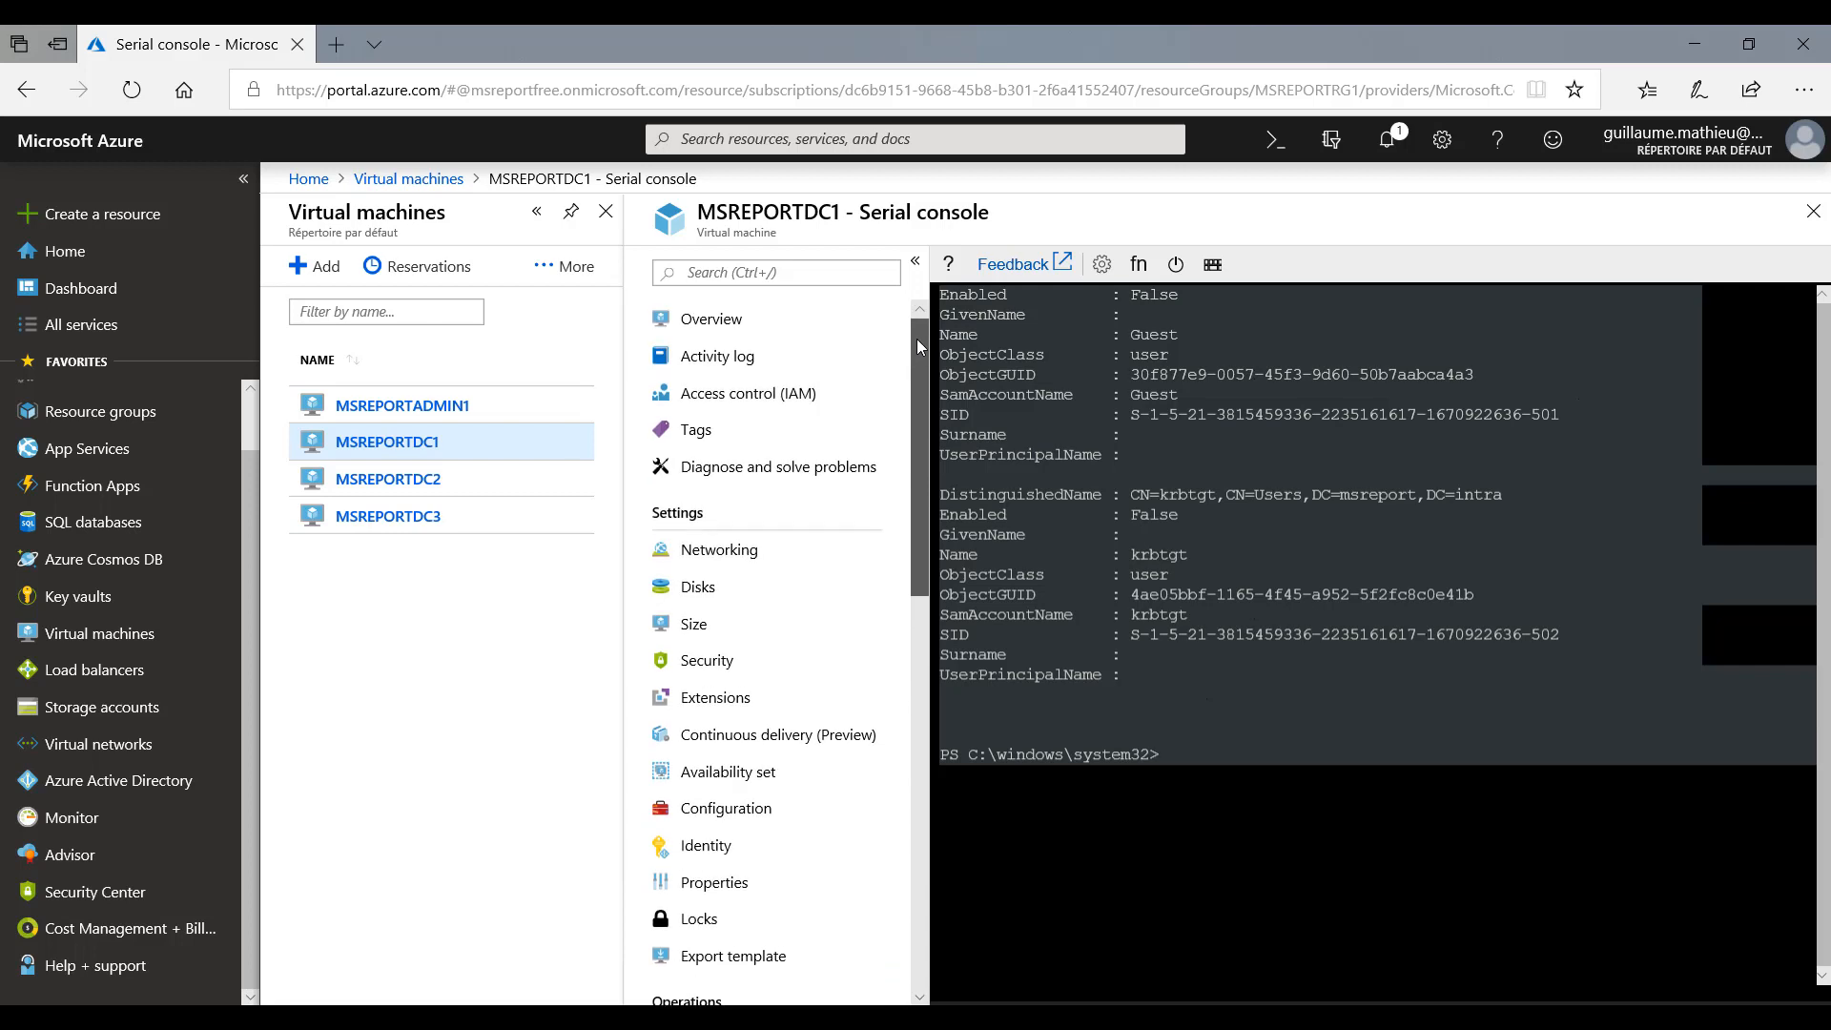
- Open the Disks page of MSREPORTDC1
click(697, 587)
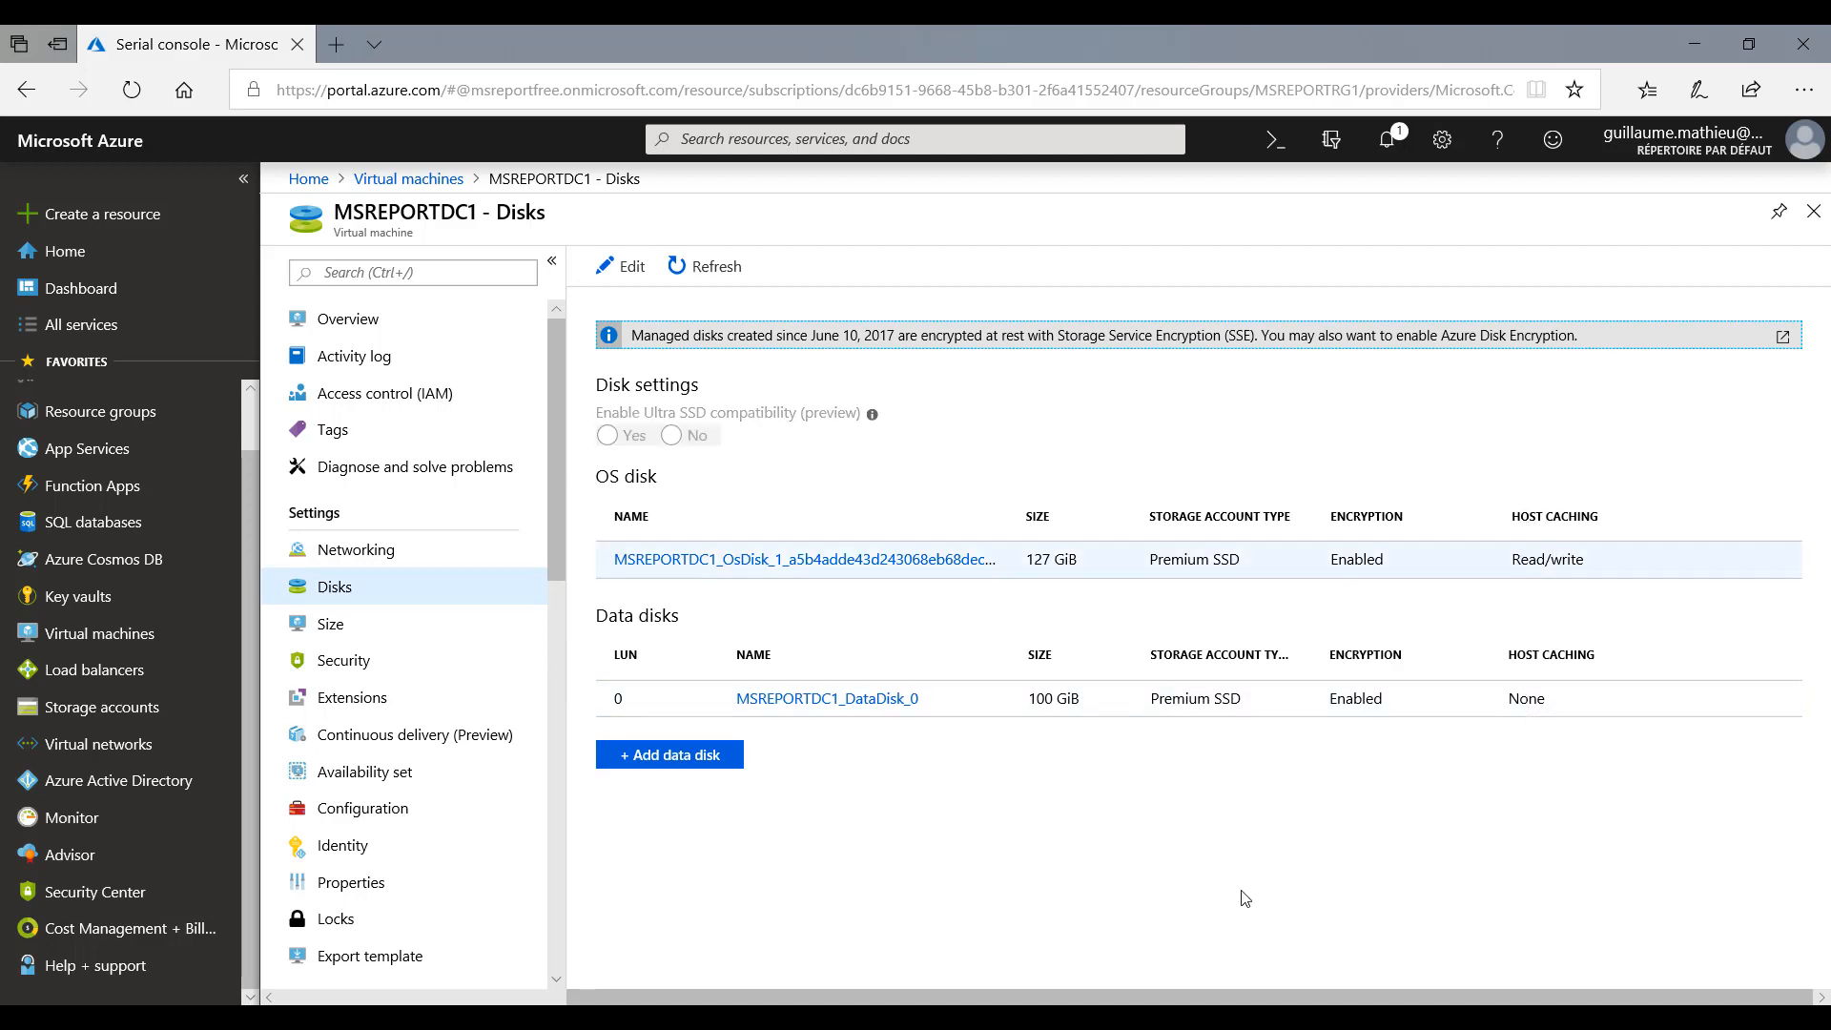
- Switch to the Remote Desktop session on MSREPORTDC3, close Server Manager and launch a command prompt with cmd
key(alt+Tab)
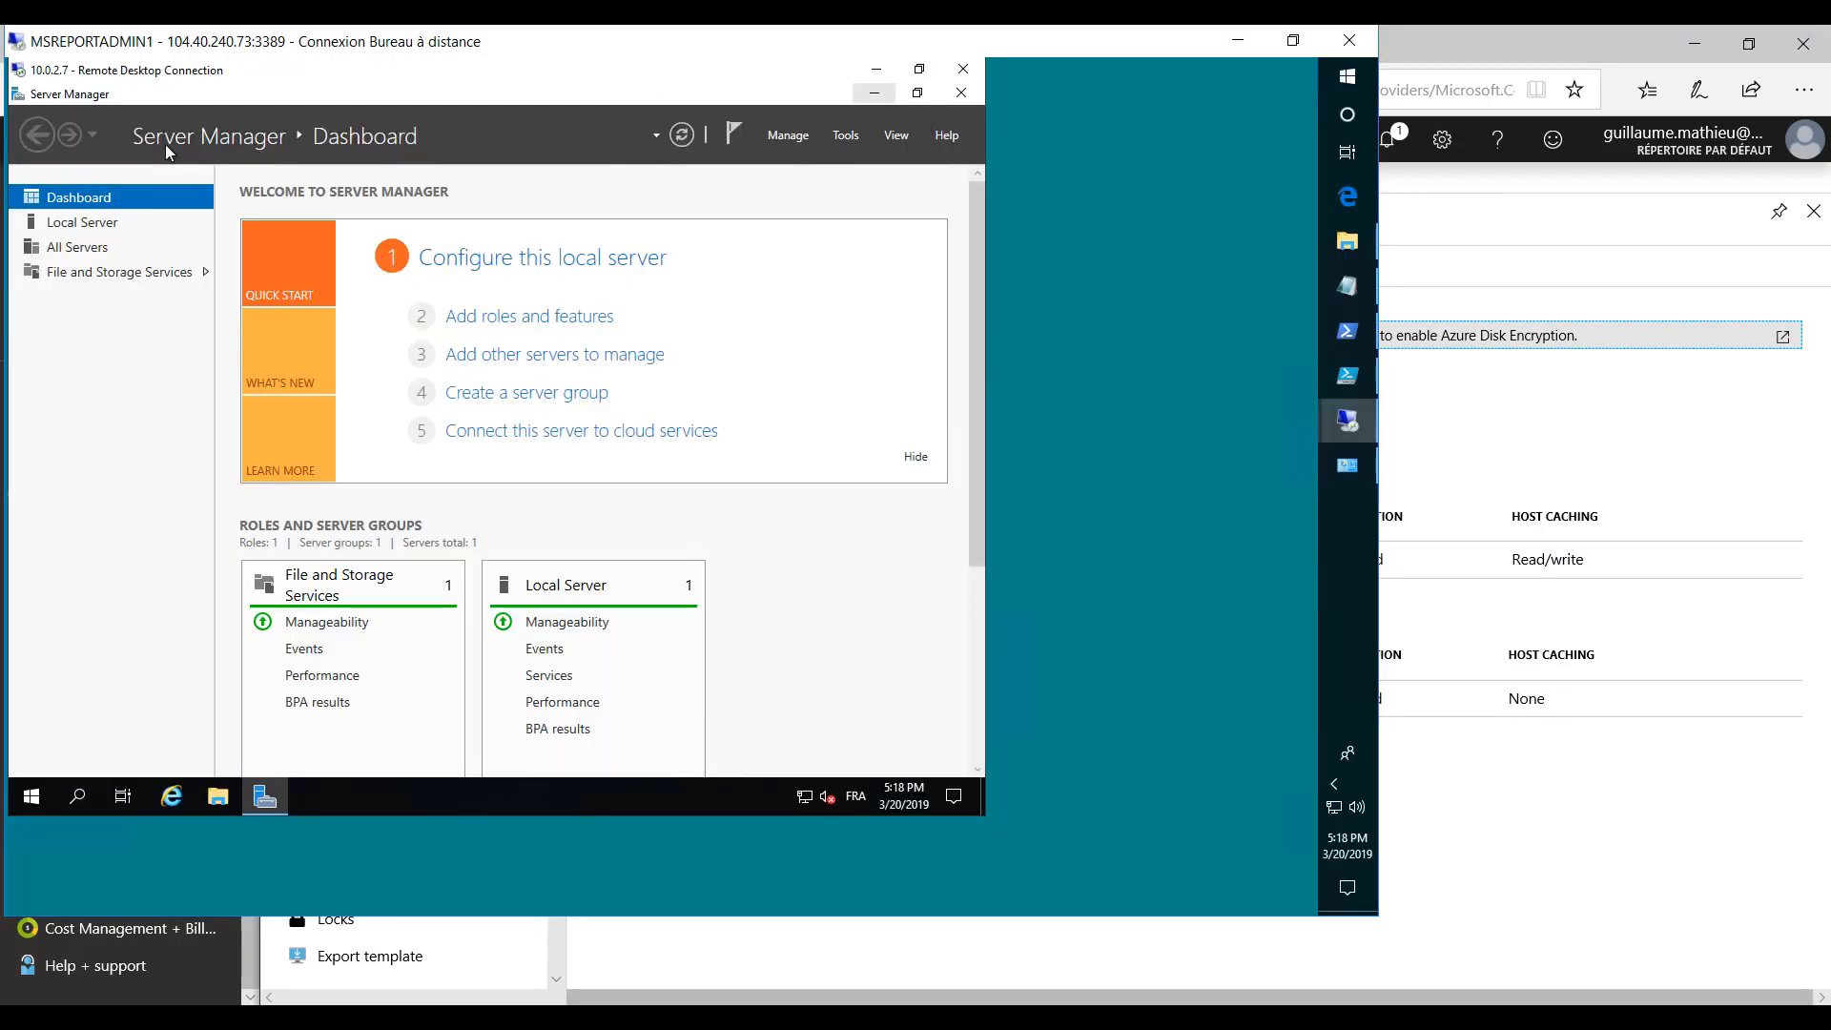
click(961, 94)
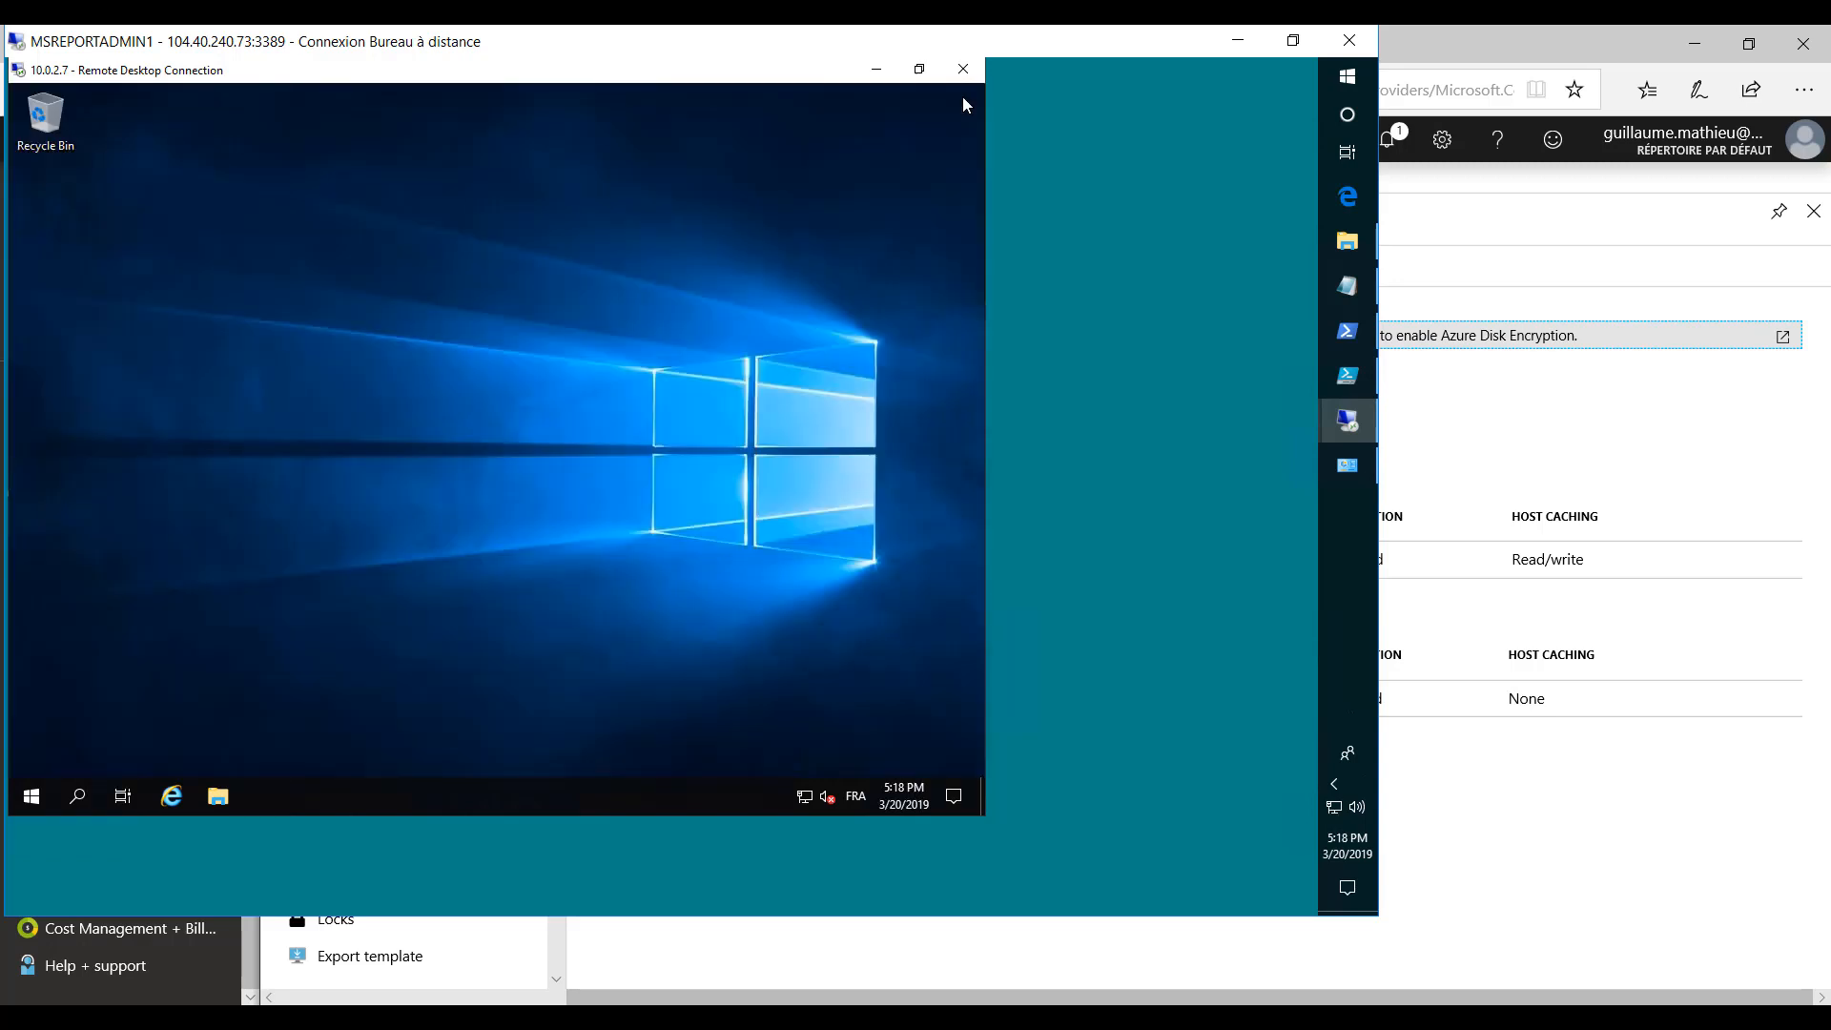
click(38, 797)
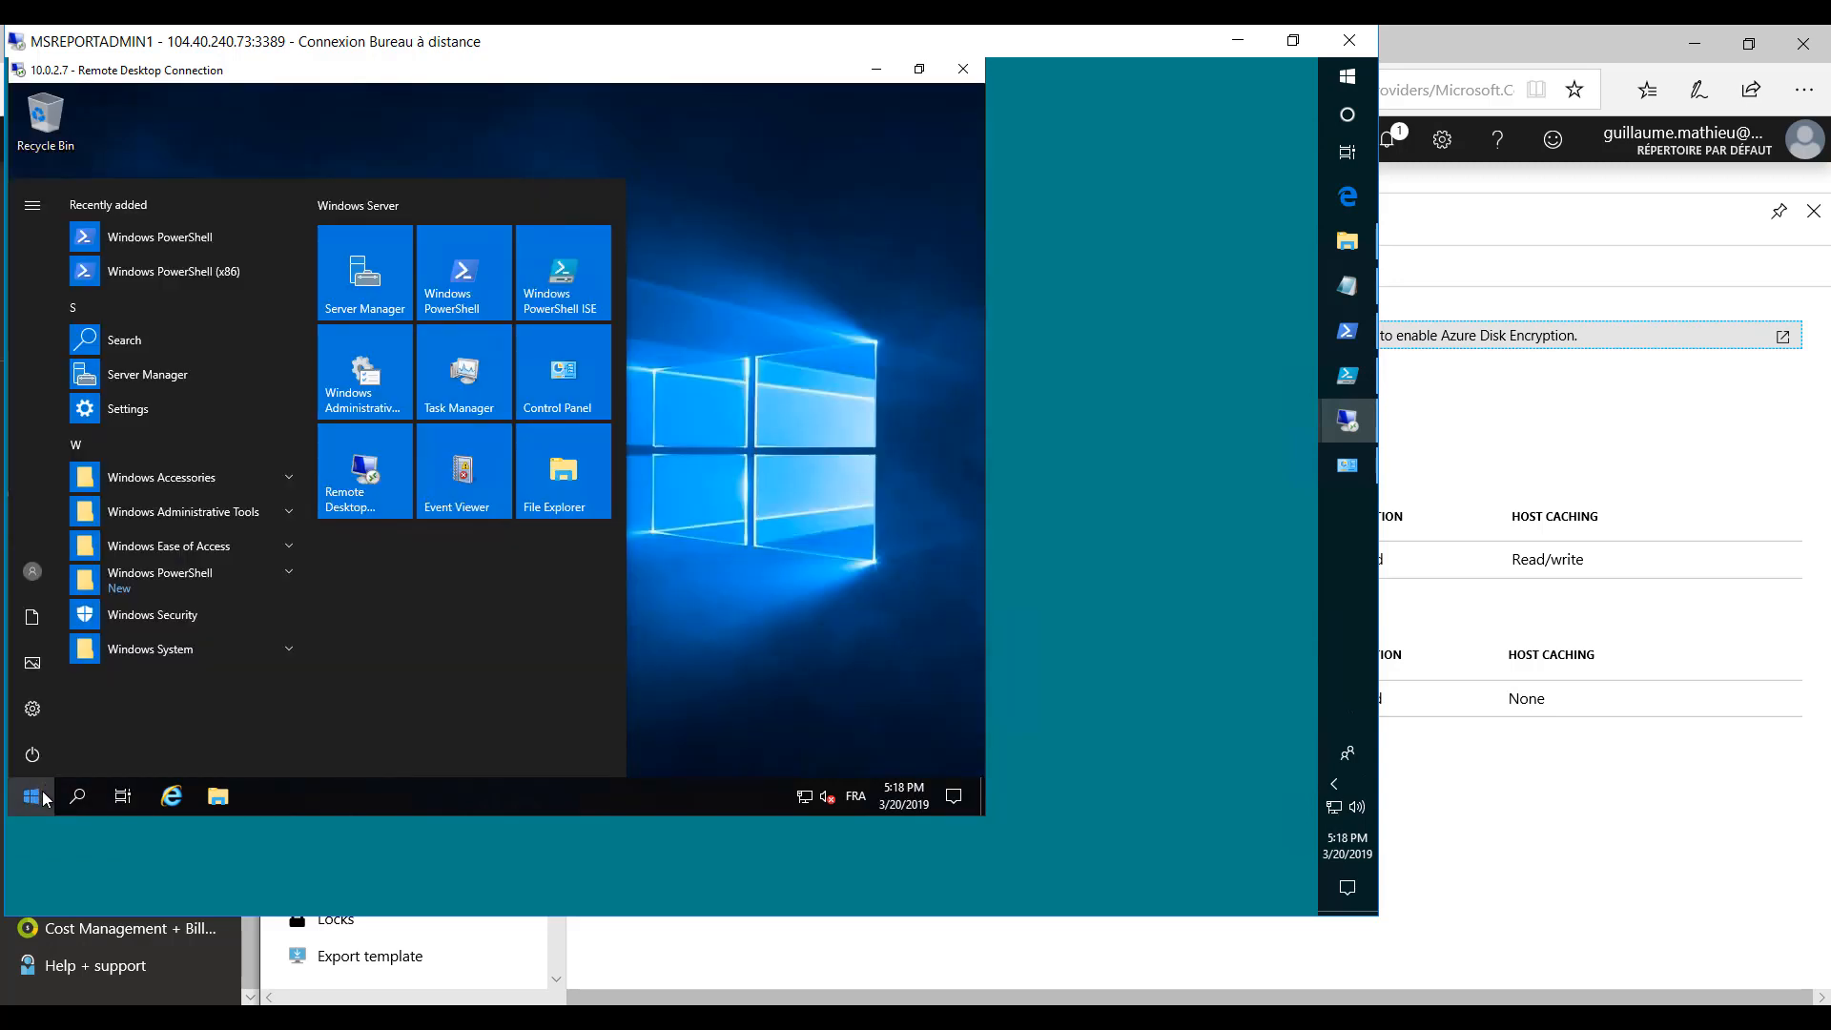
right_click(41, 796)
click(97, 690)
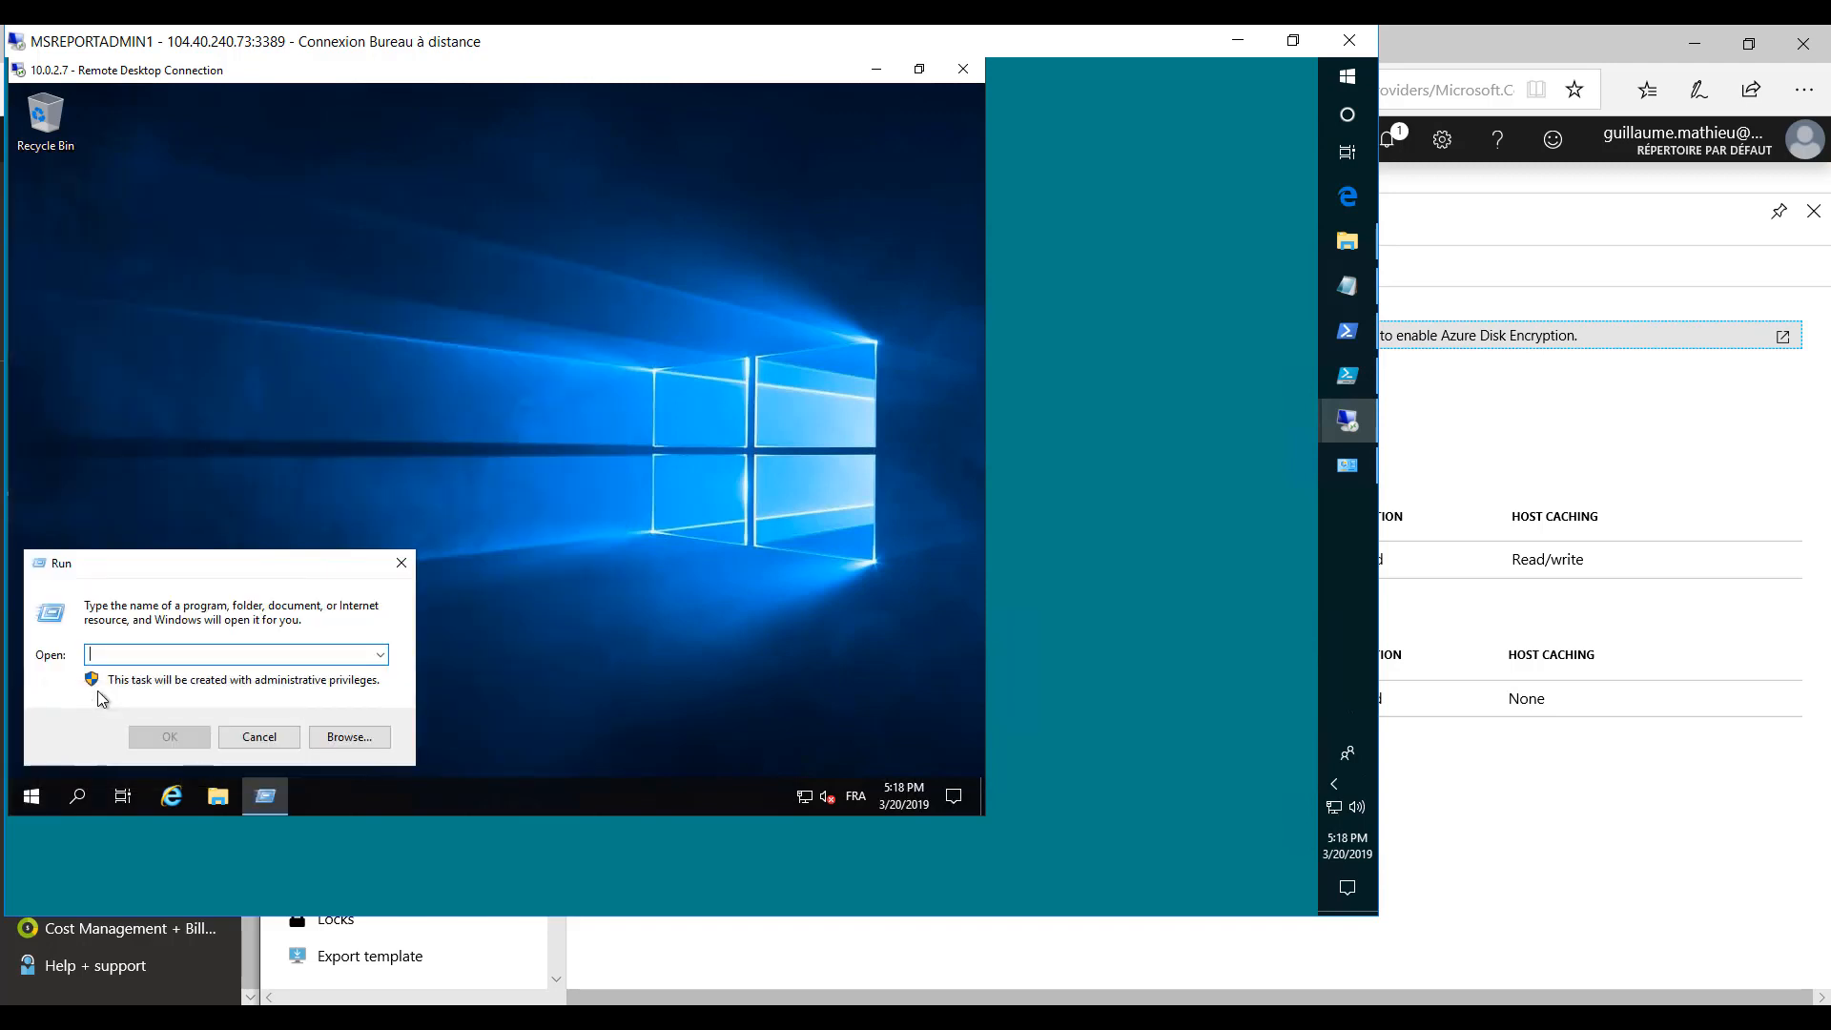
text(cmd)
key(Return)
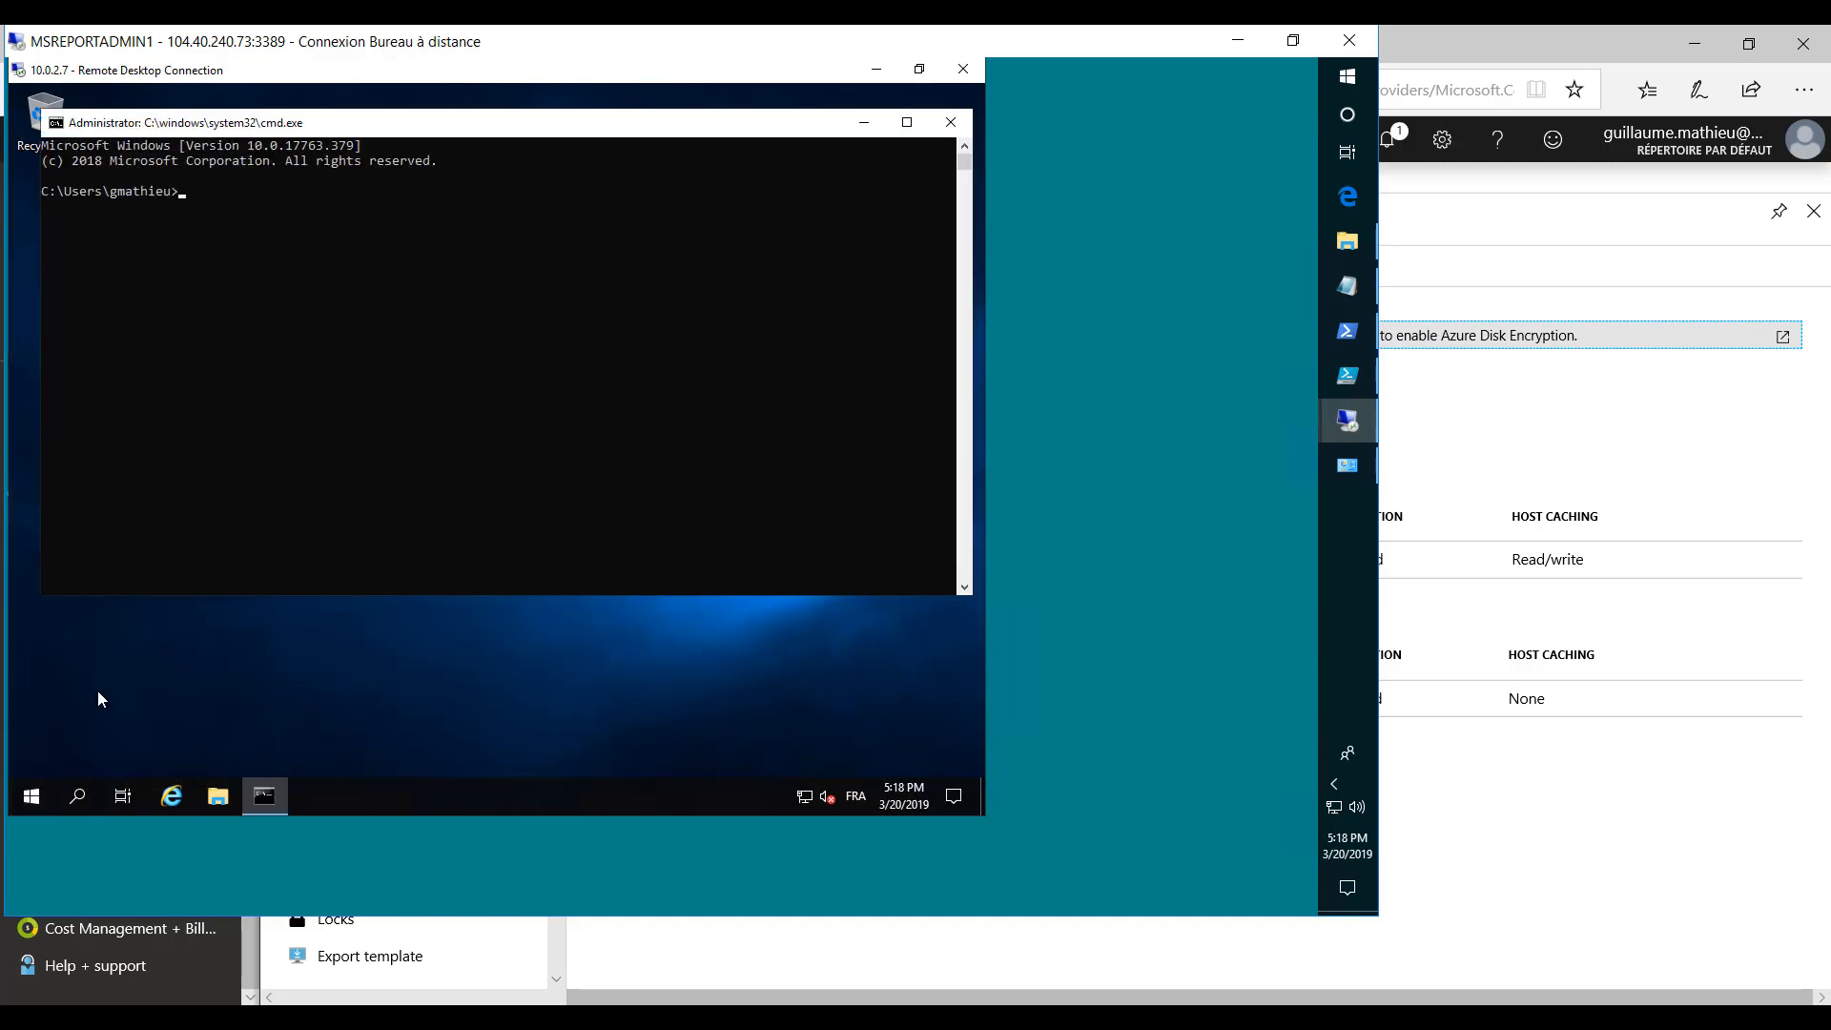
- Run ipconfig /all in the command prompt and highlight the default gateway and DNS servers
text(ipconfig /all)
key(Return)
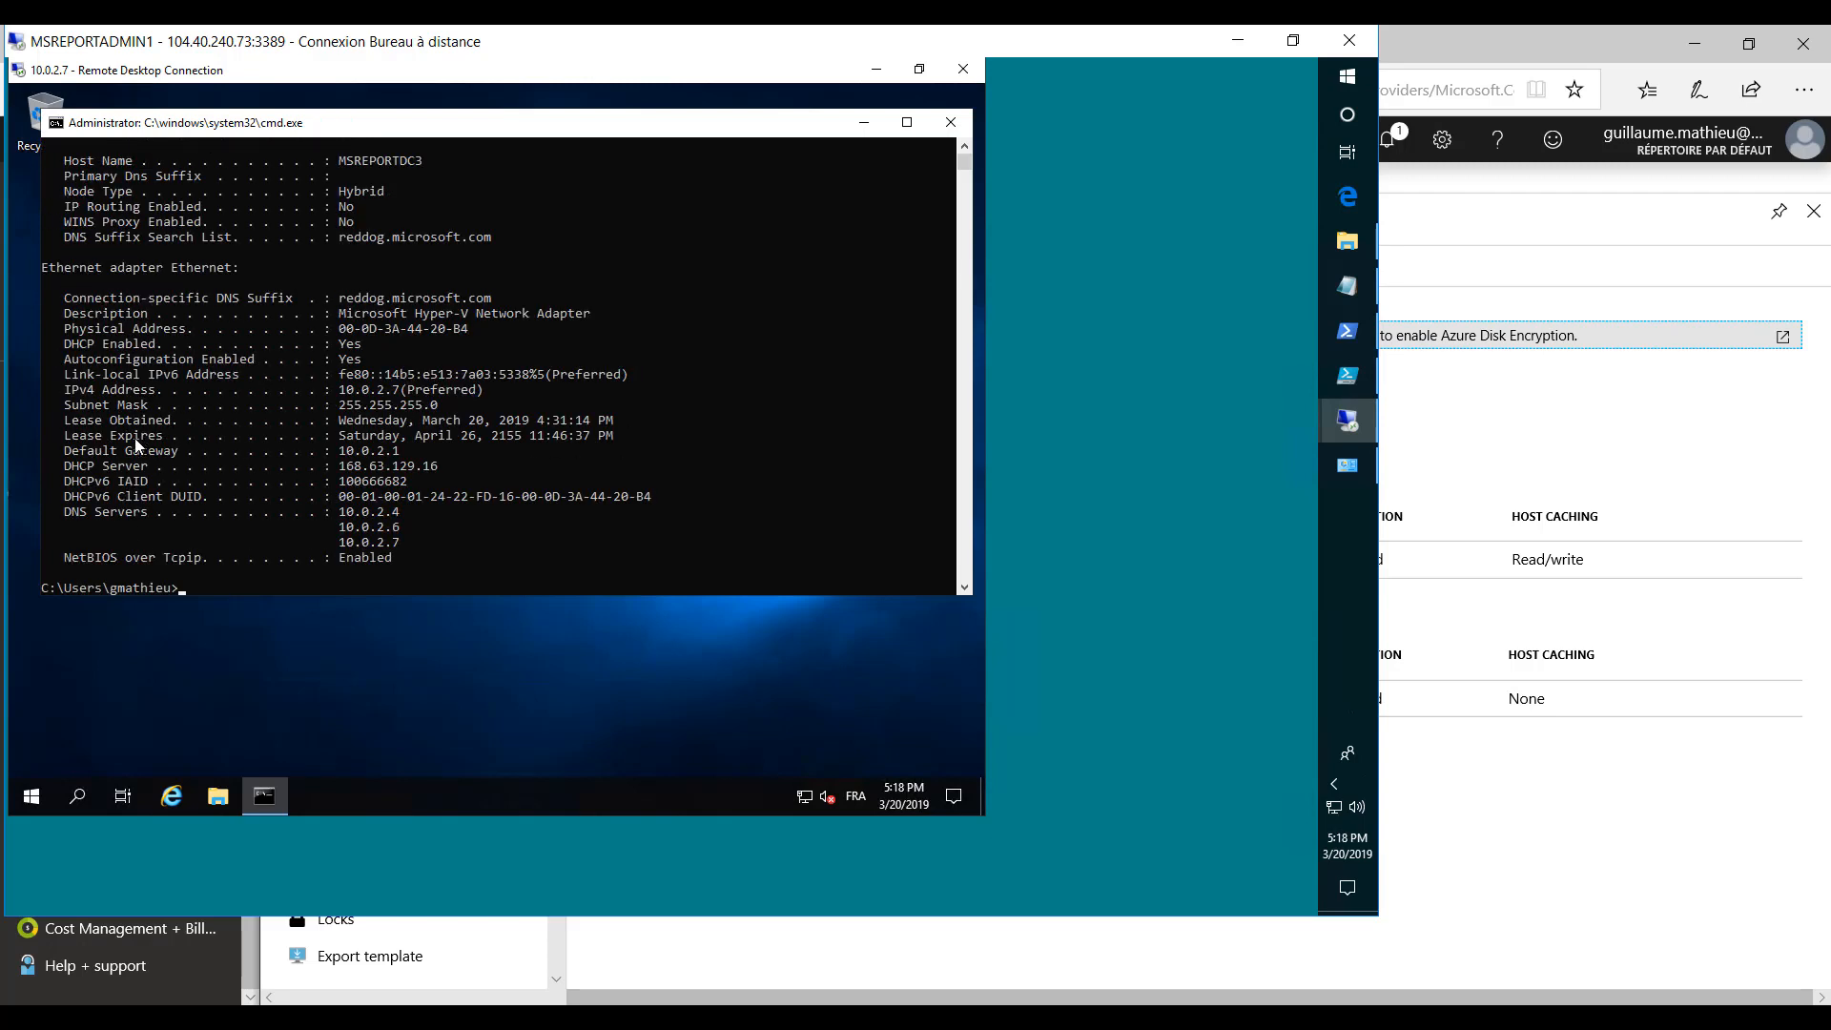
drag(67, 449, 403, 459)
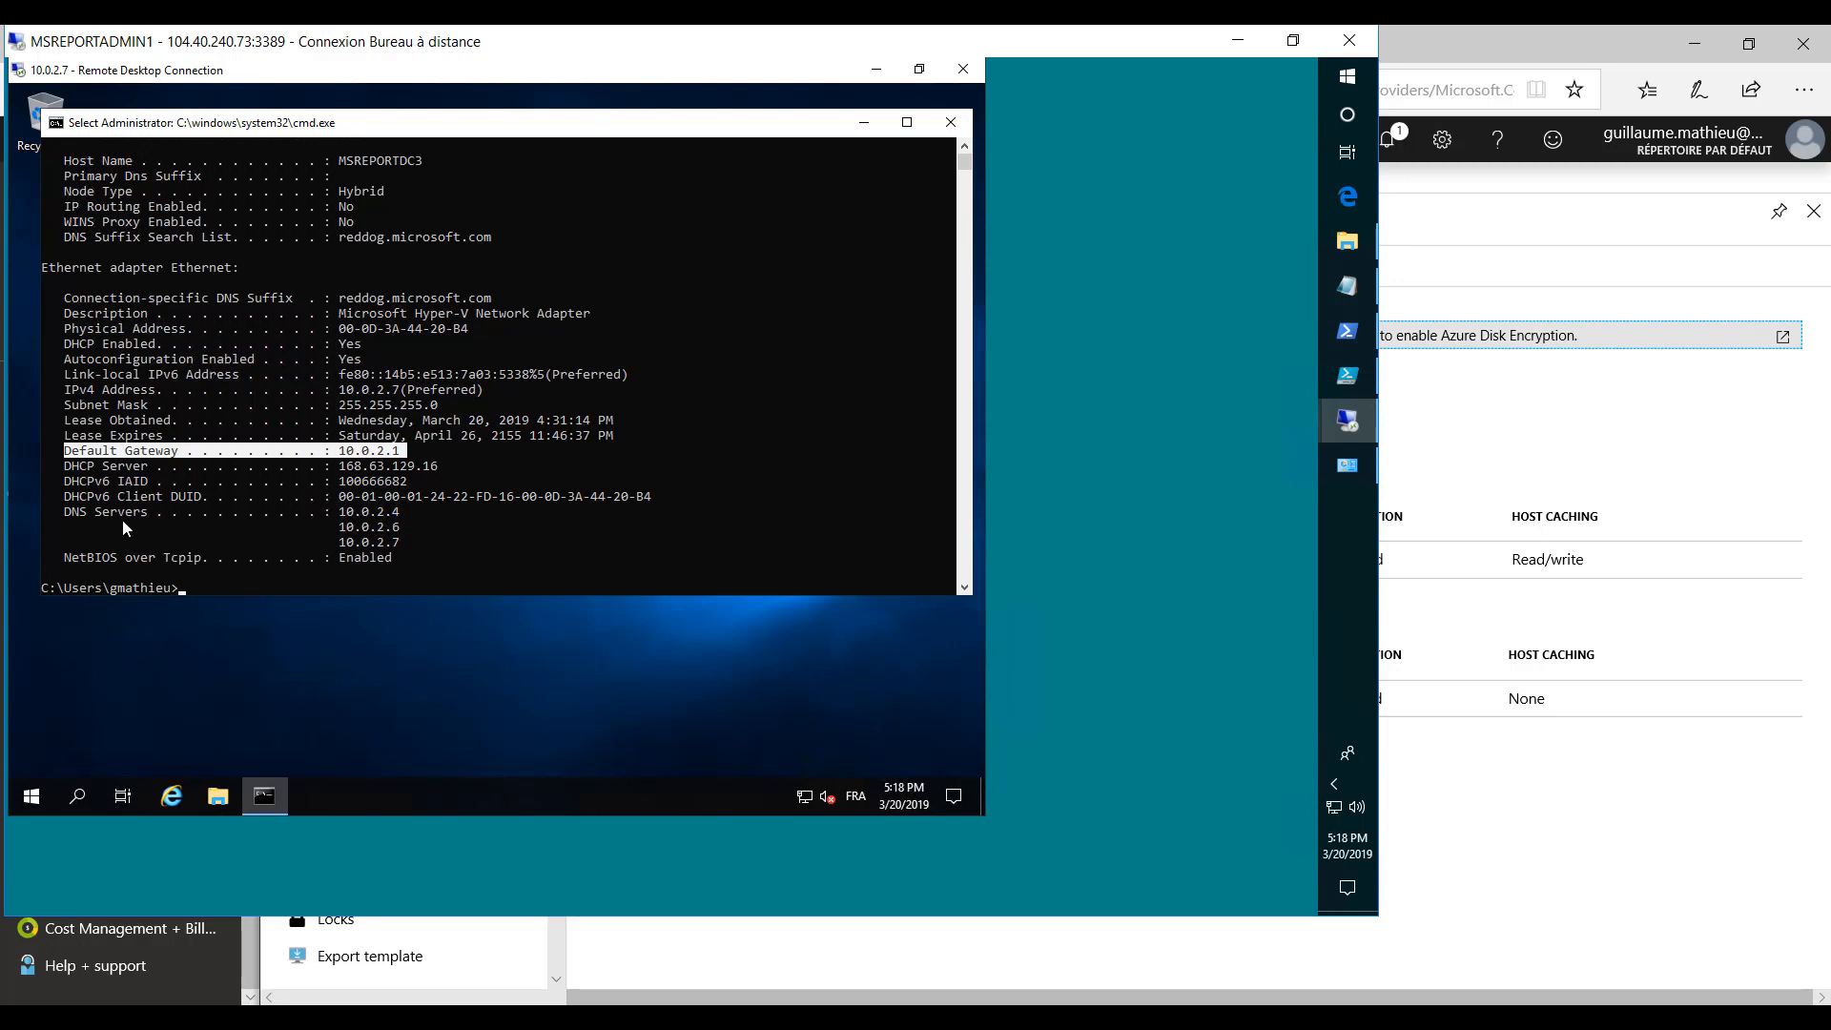
drag(67, 511, 401, 548)
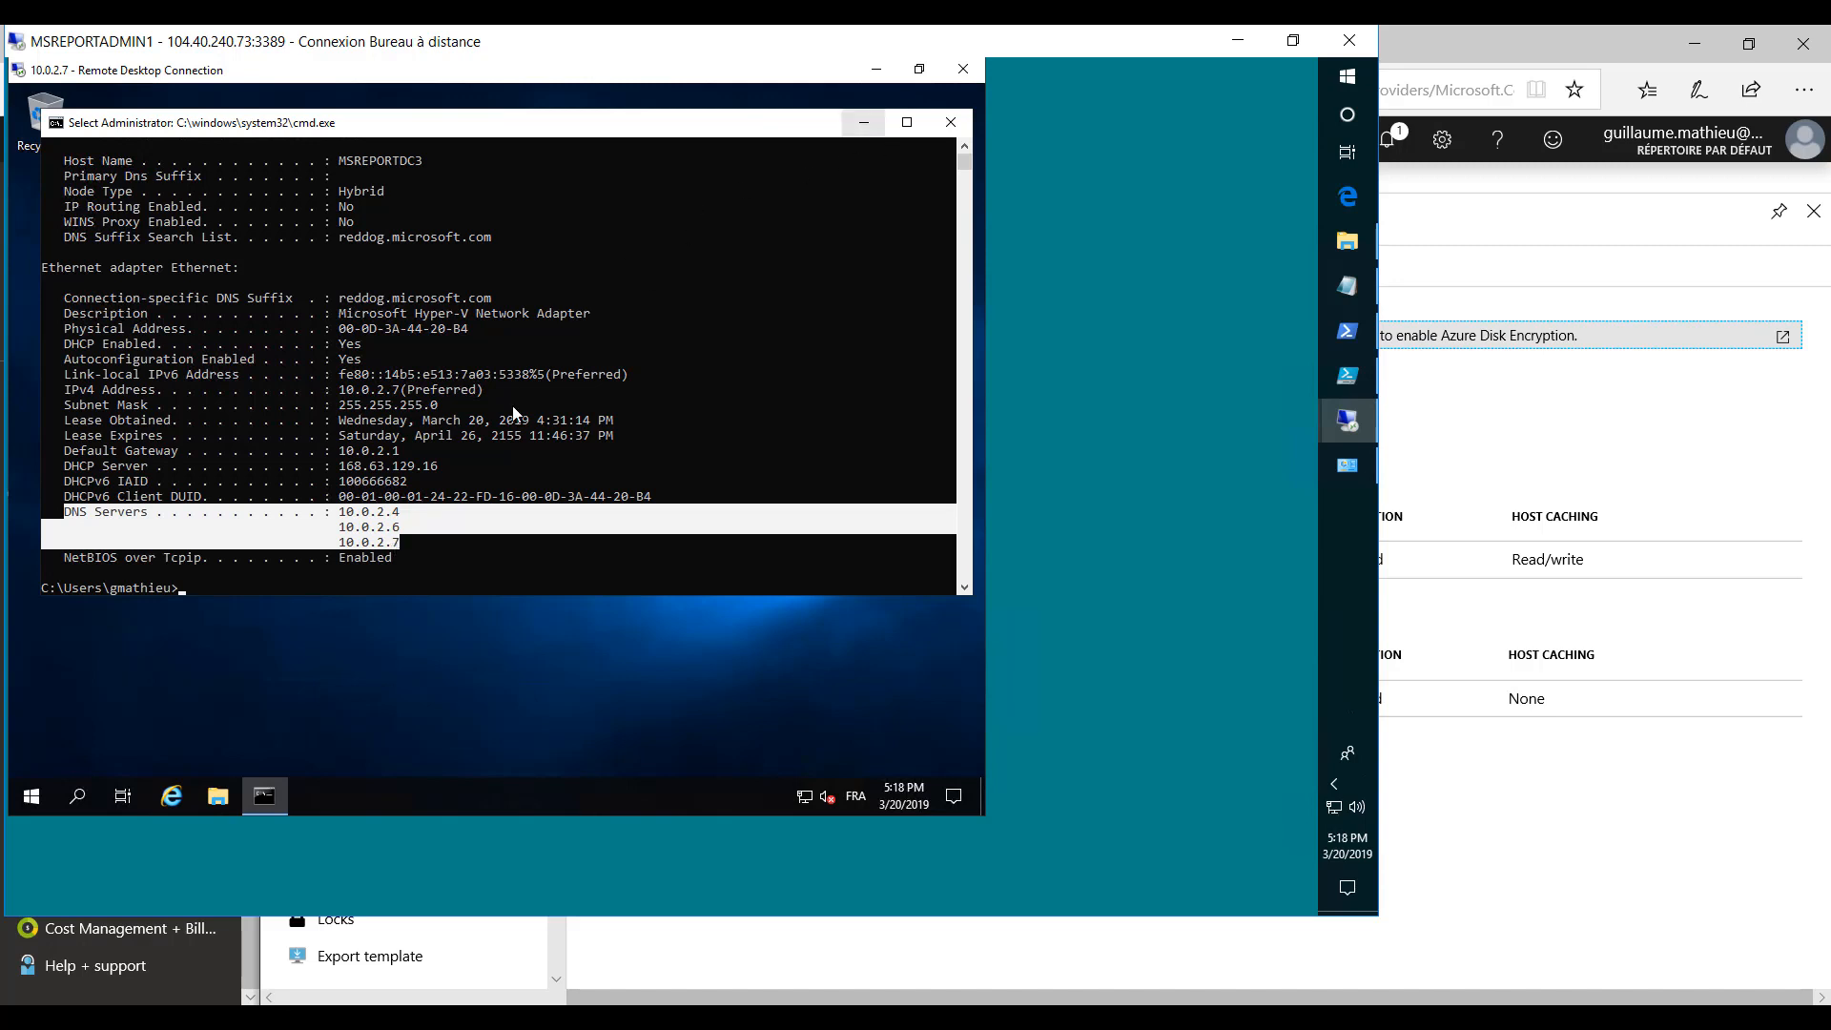
- Reopen Server Manager, dismiss the Windows Admin Center message and start the Add Roles and Features Wizard
click(31, 799)
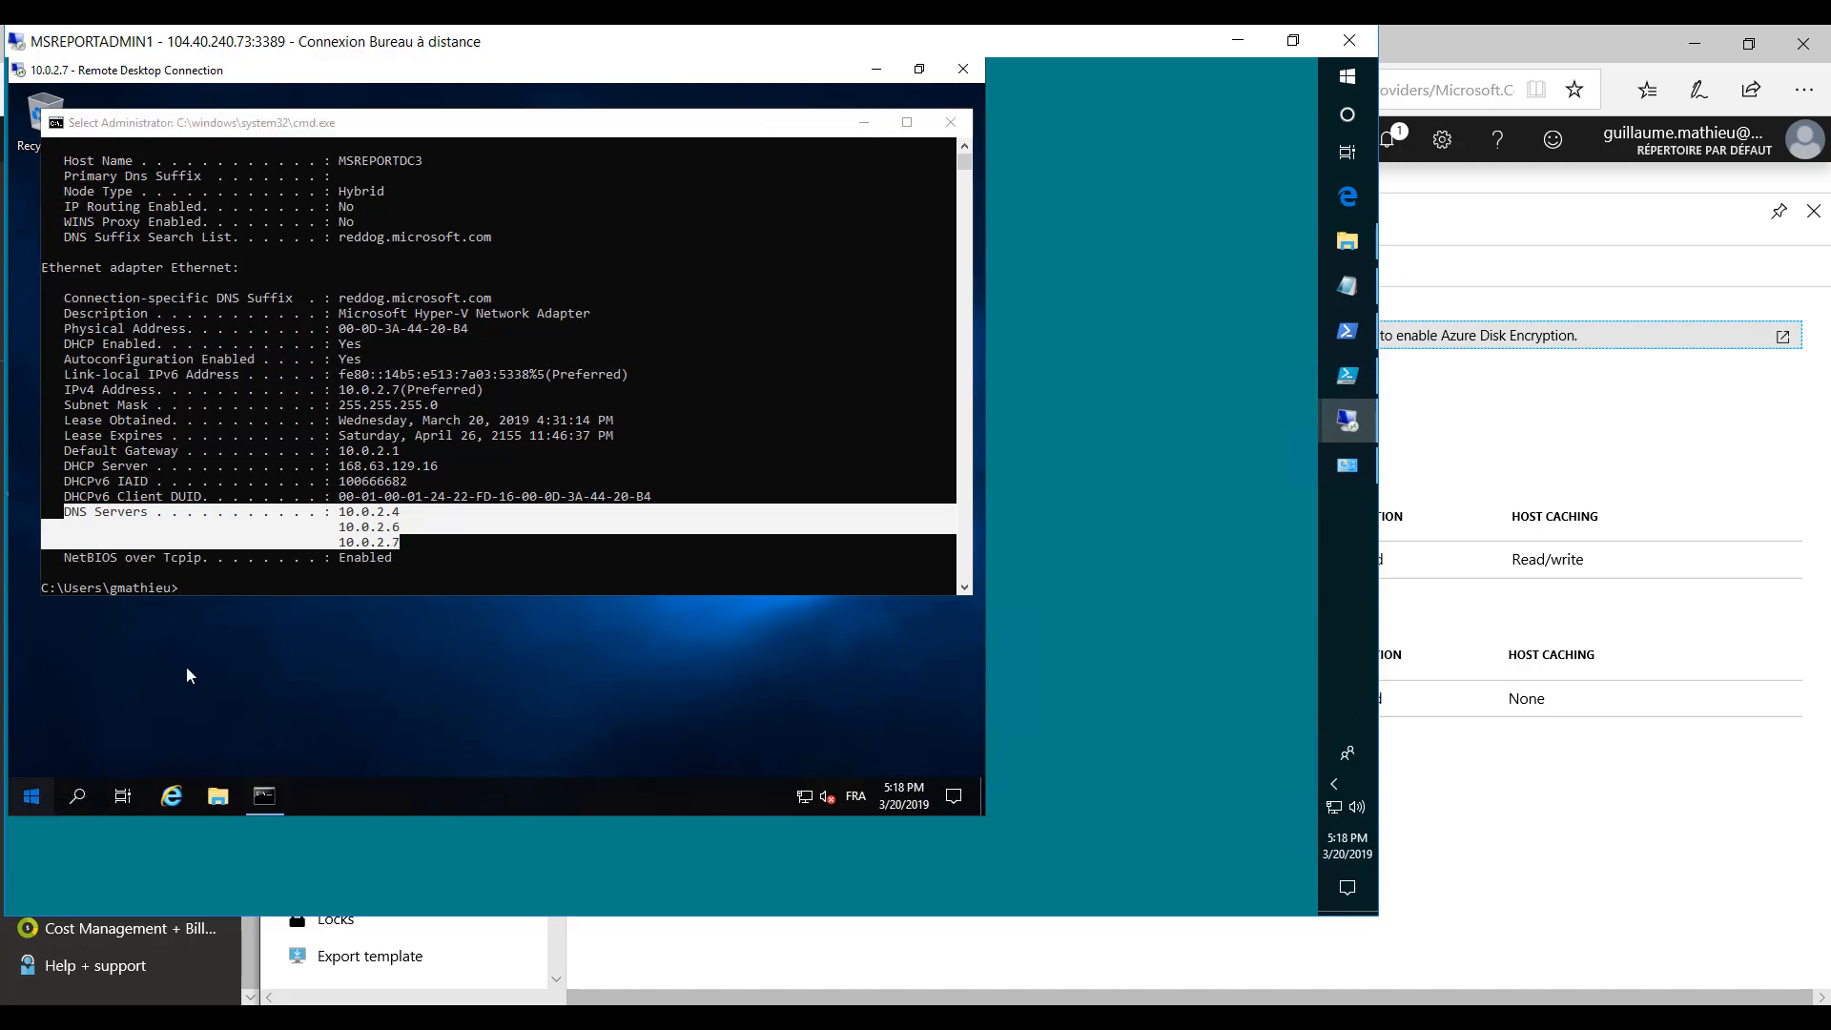
click(340, 281)
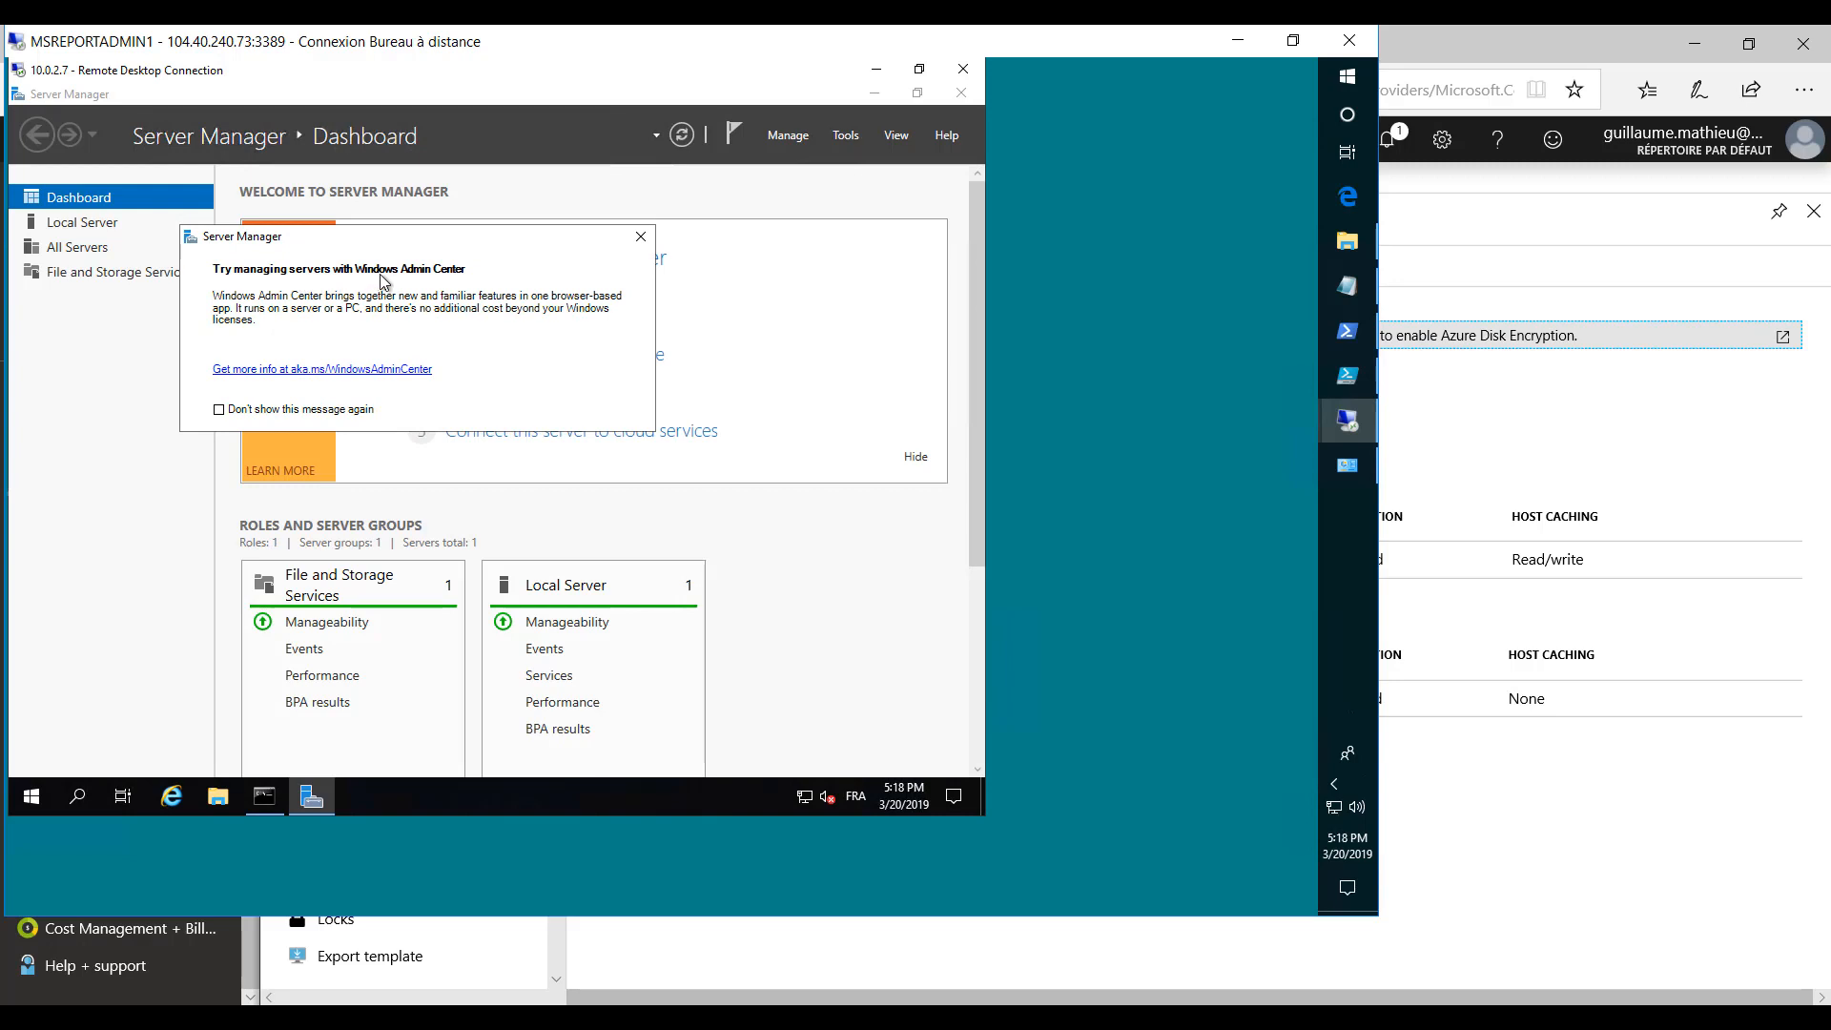
click(640, 236)
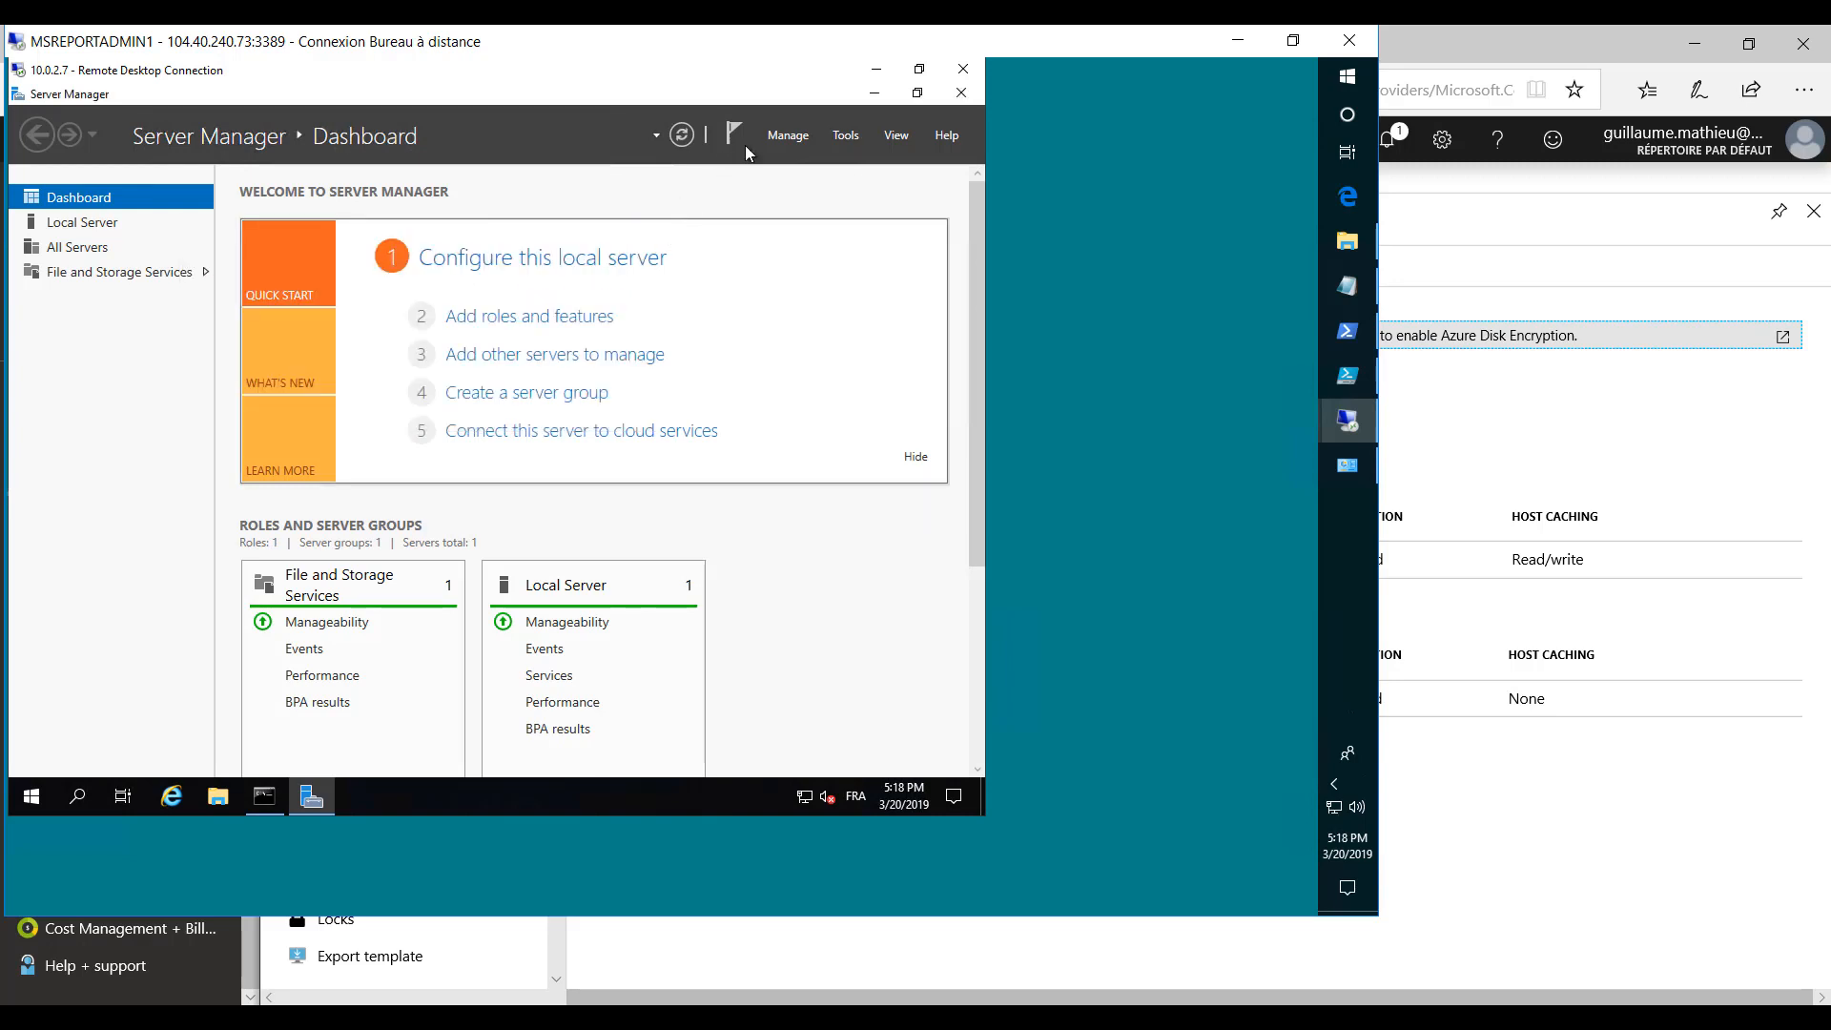
click(782, 136)
click(806, 162)
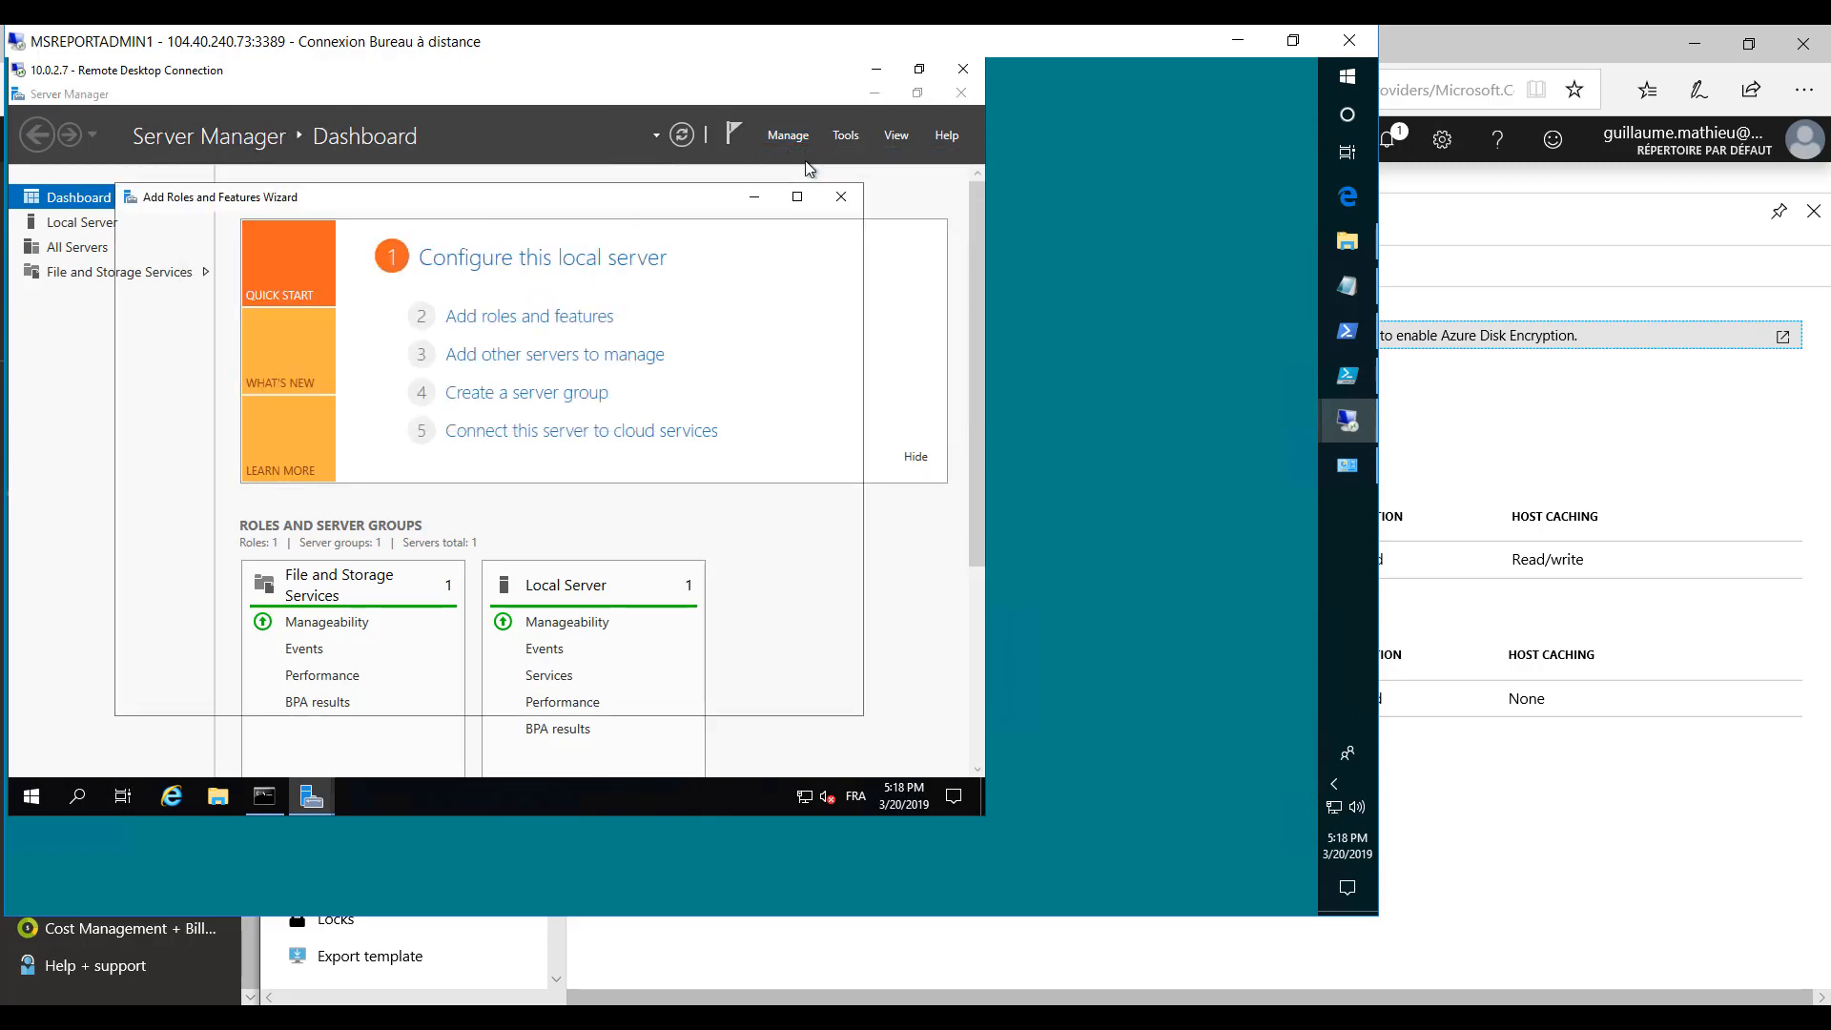
- Choose a role-based installation on MSREPORTDC3 and select the Active Directory Domain Services role with its required features and management tools
click(624, 695)
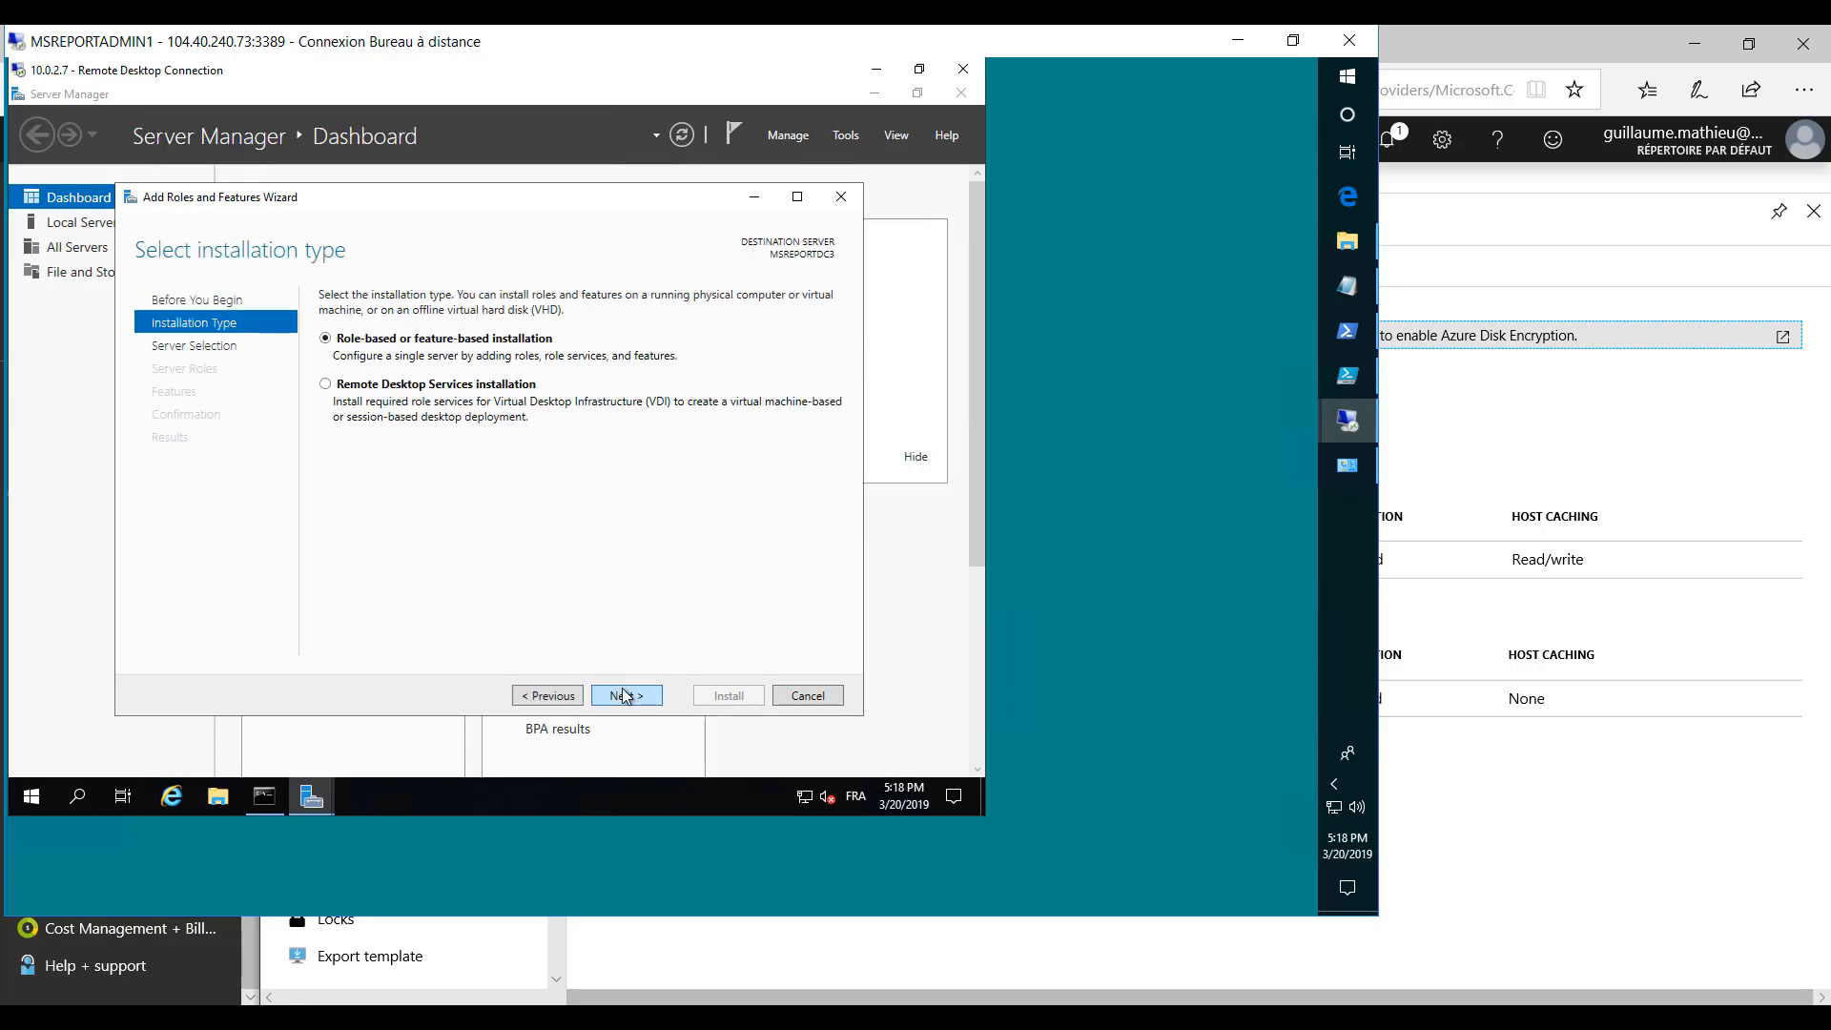
drag(256, 188, 206, 156)
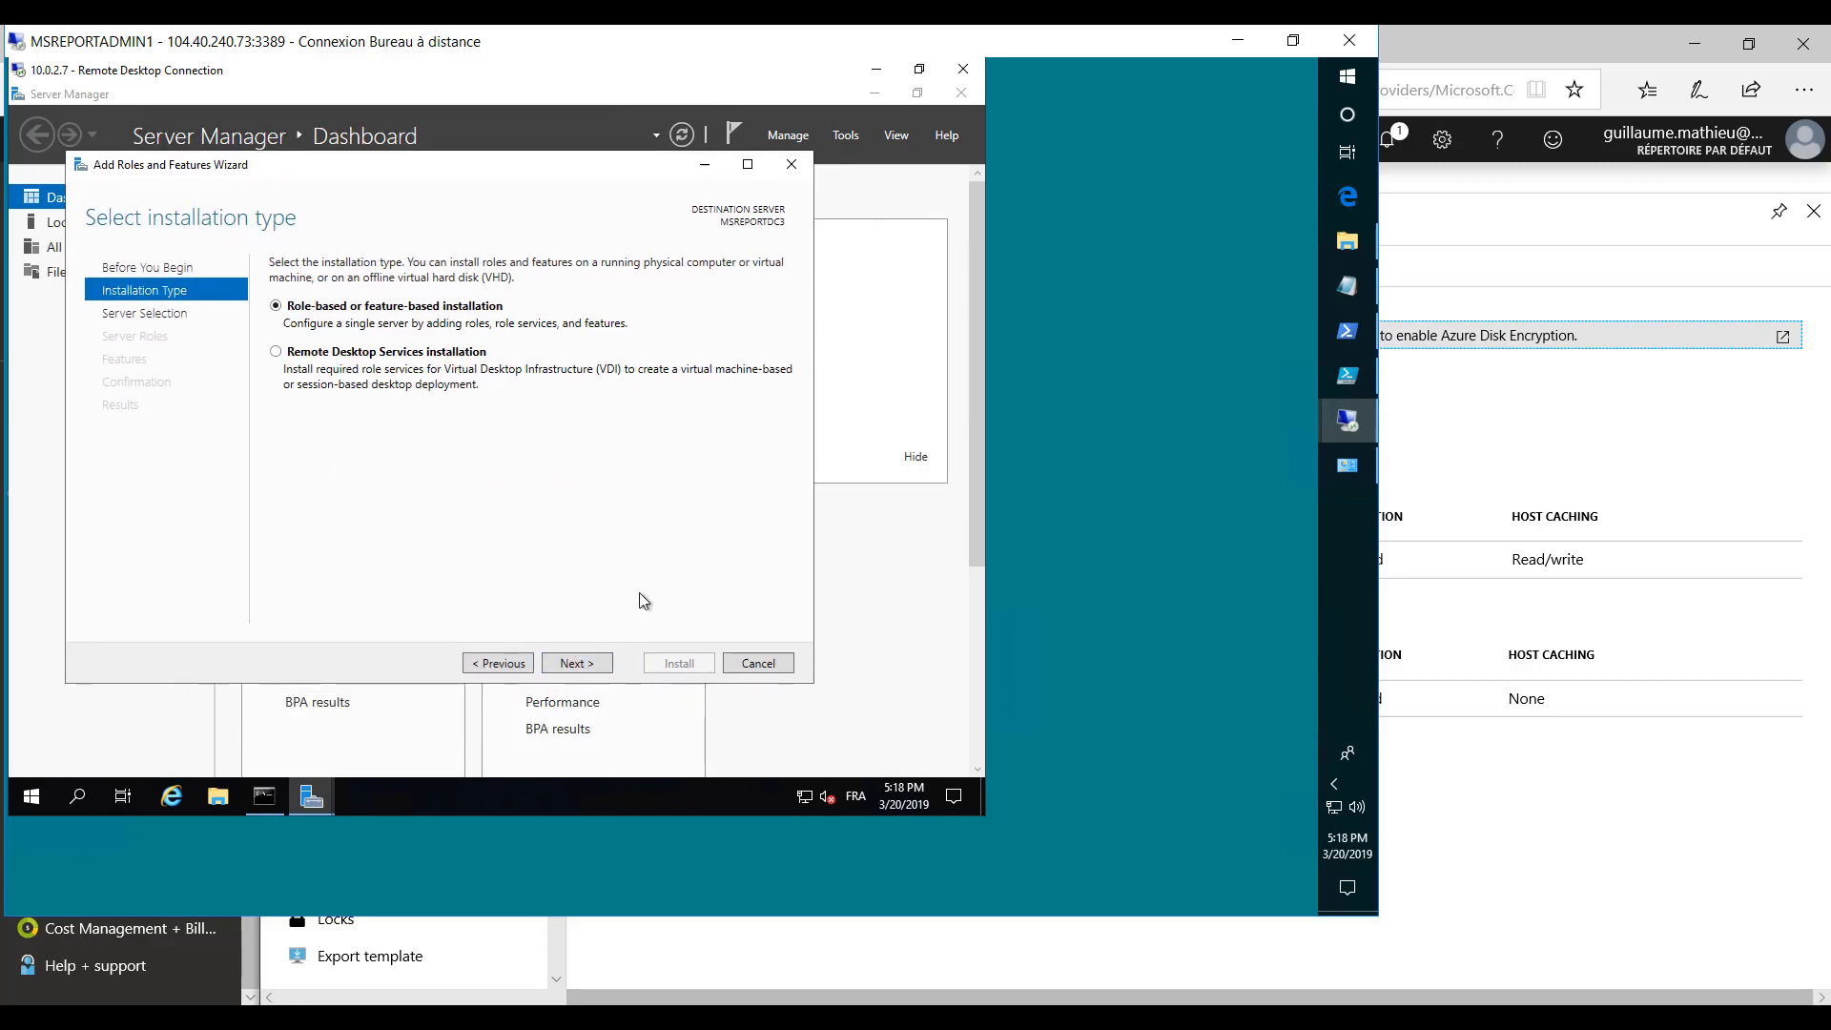
click(595, 668)
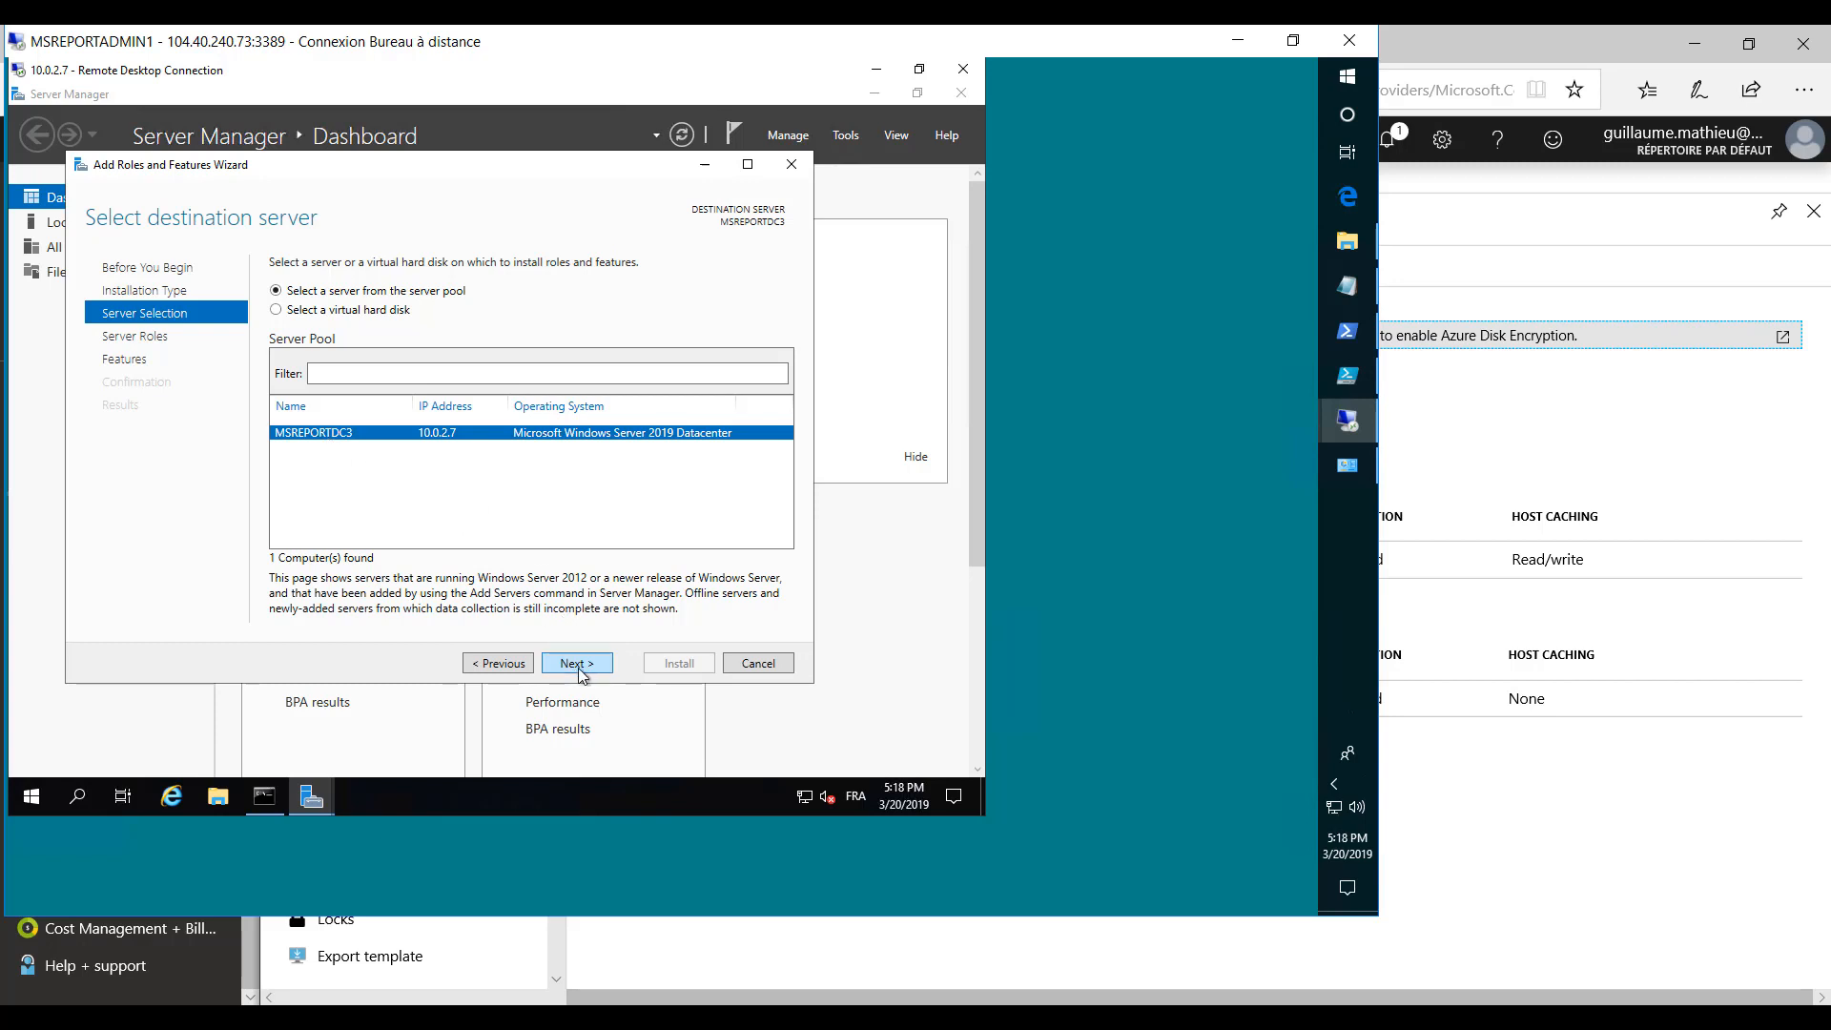
click(578, 667)
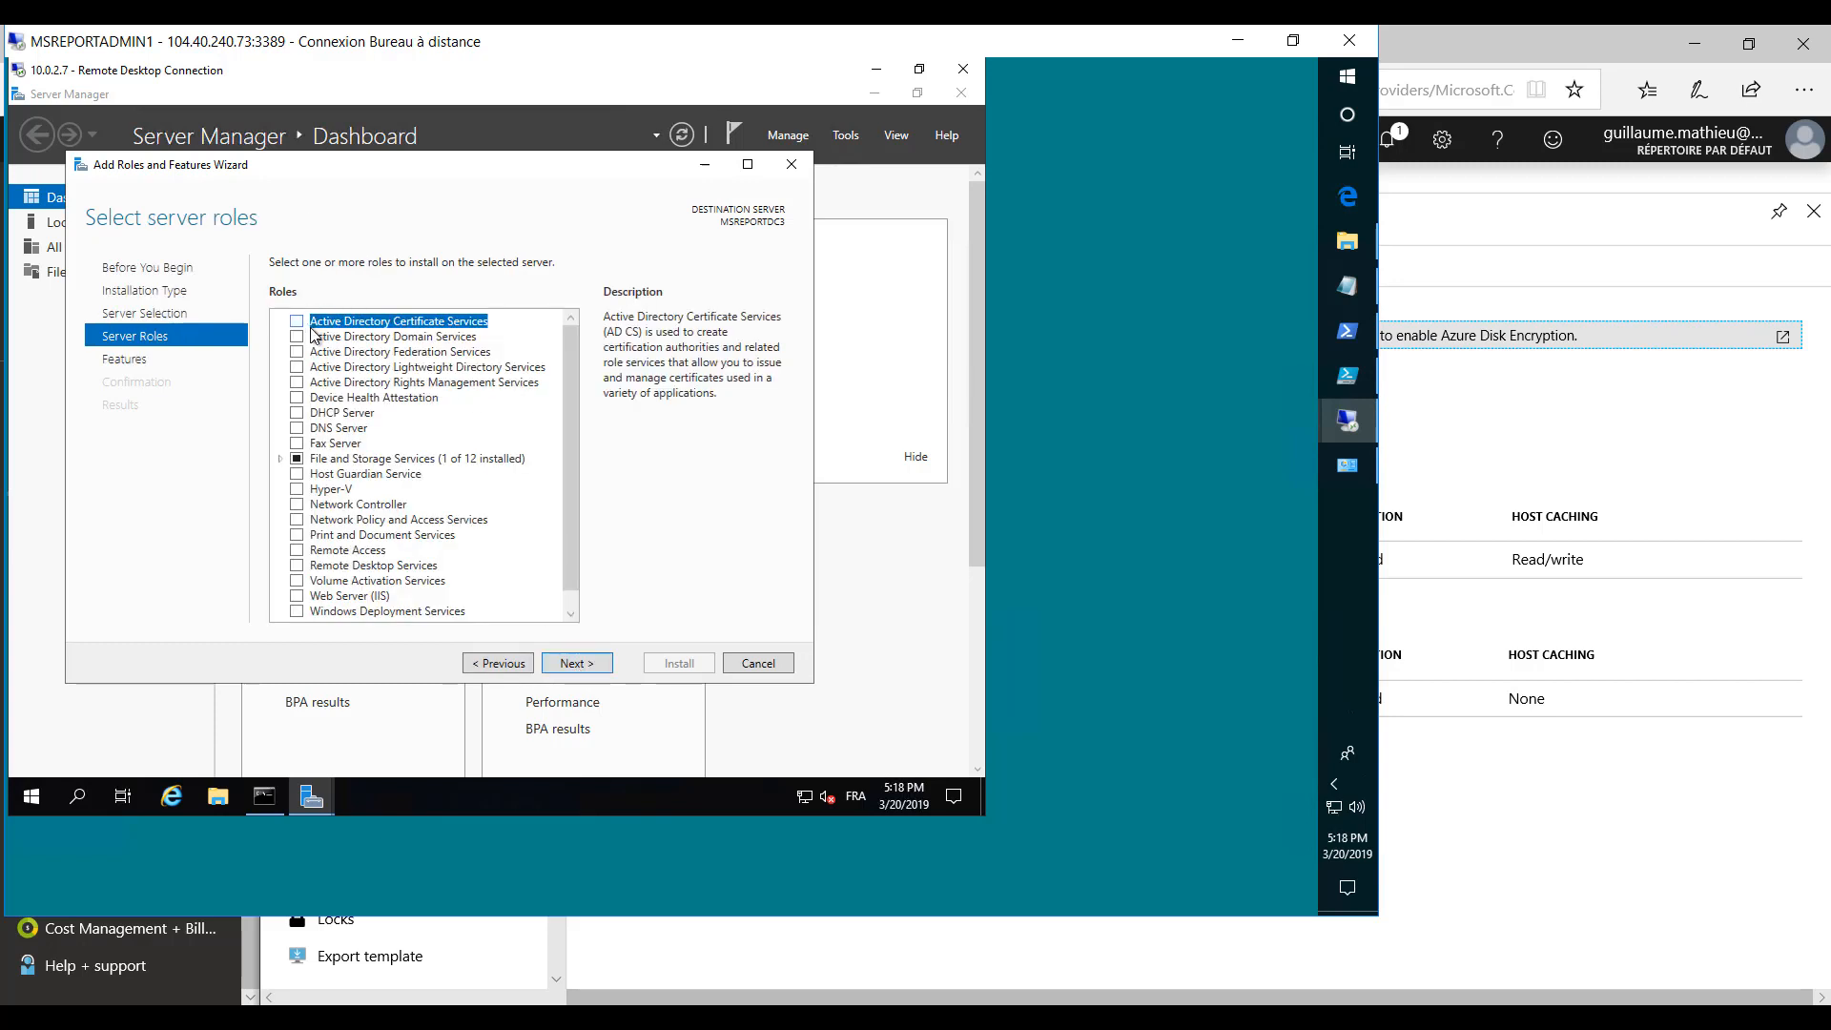
click(297, 336)
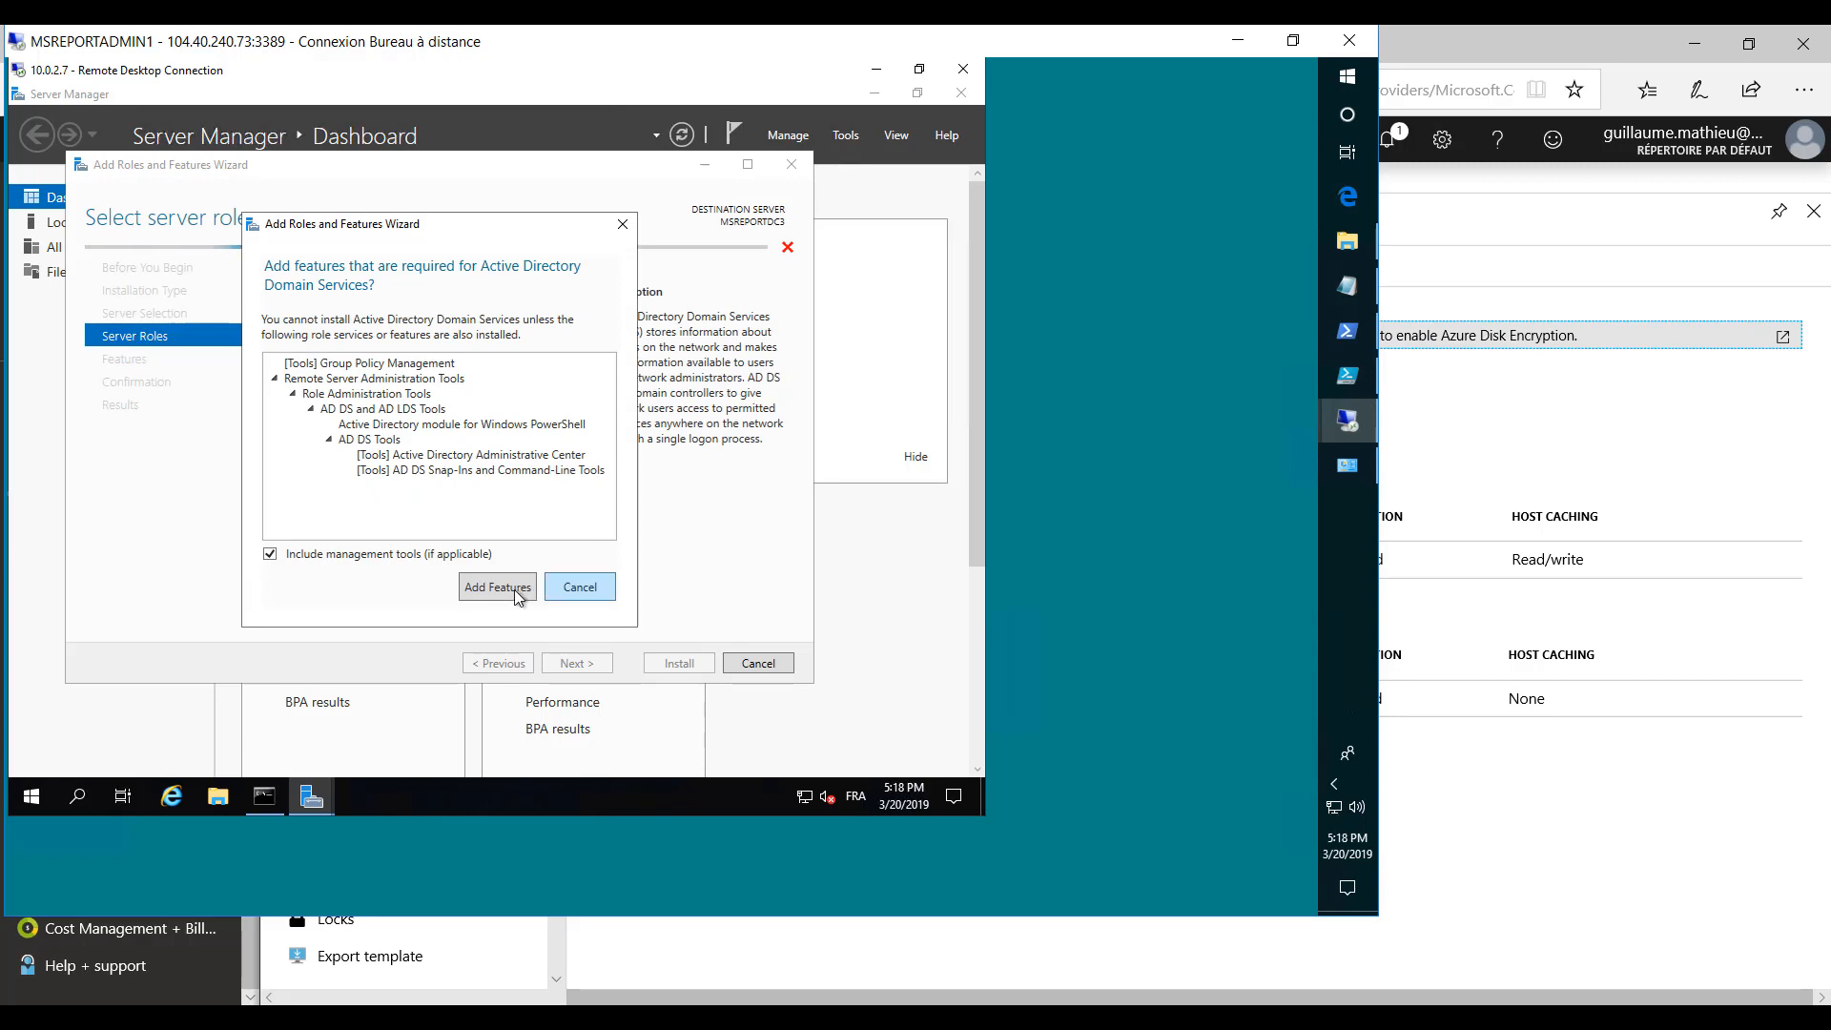
click(503, 589)
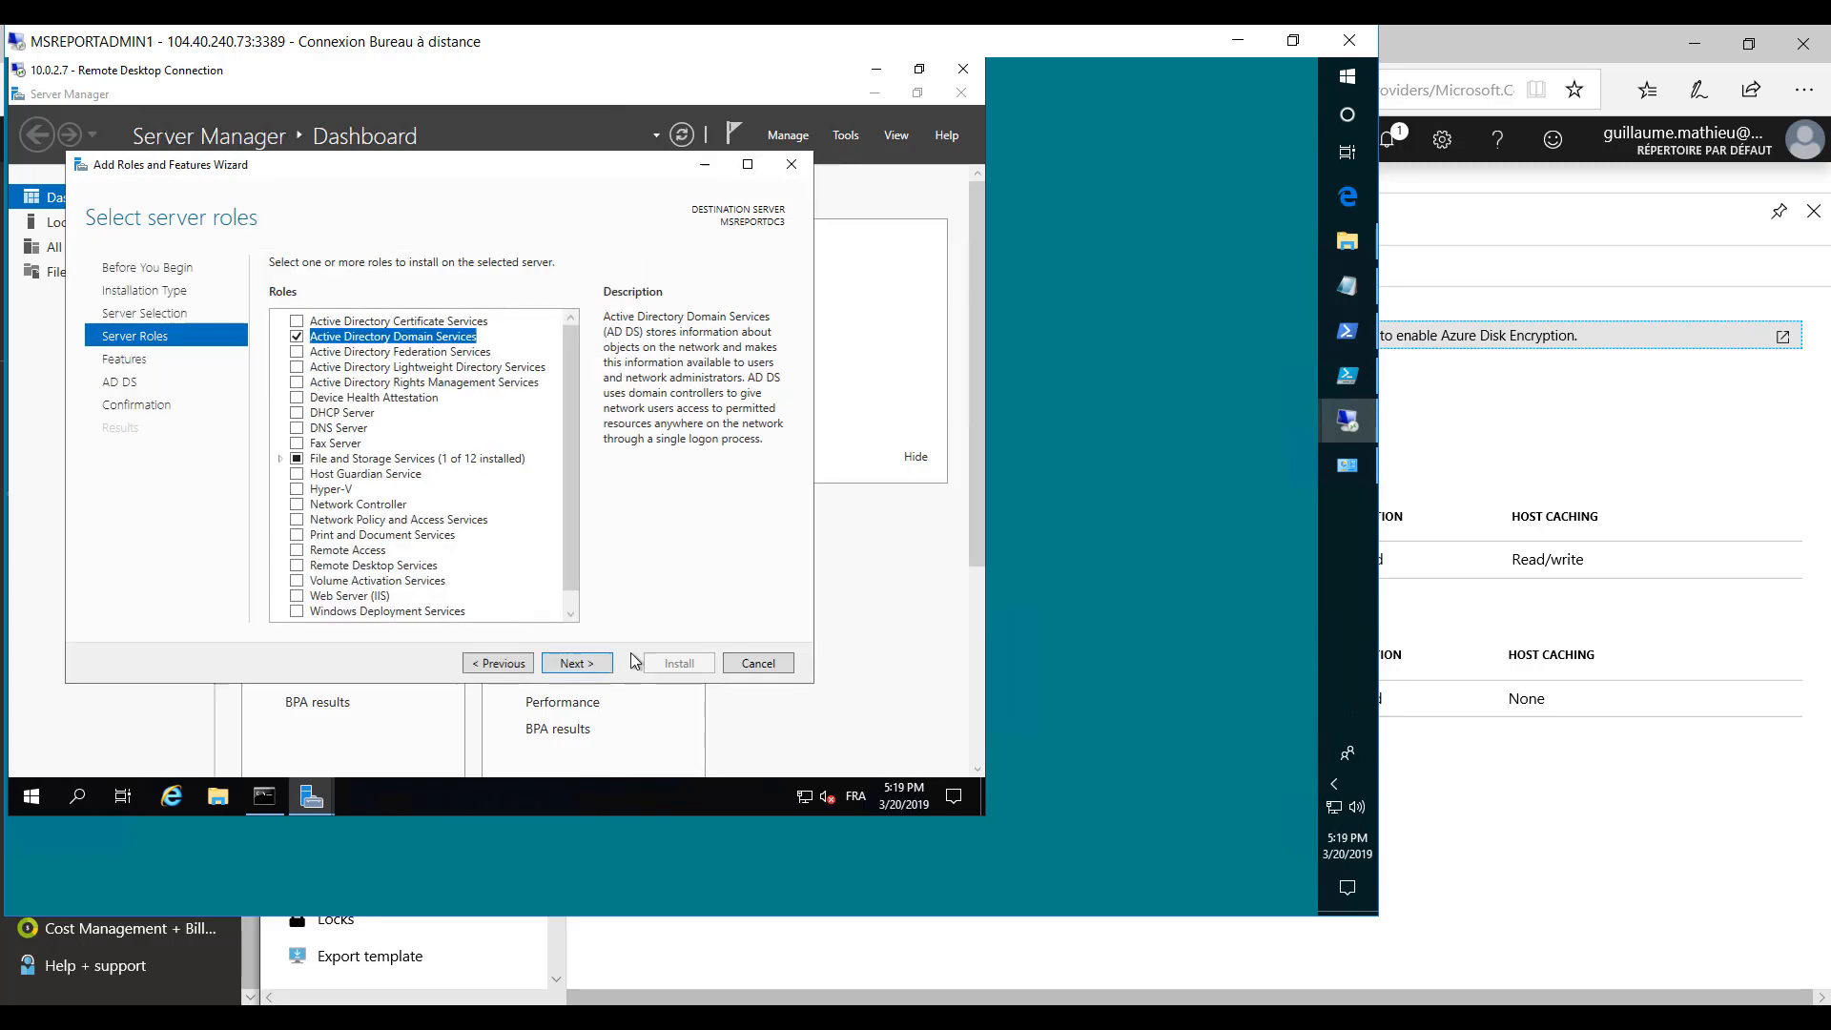
- Accept the default features, install Active Directory Domain Services and close the wizard once the installation finishes
click(576, 663)
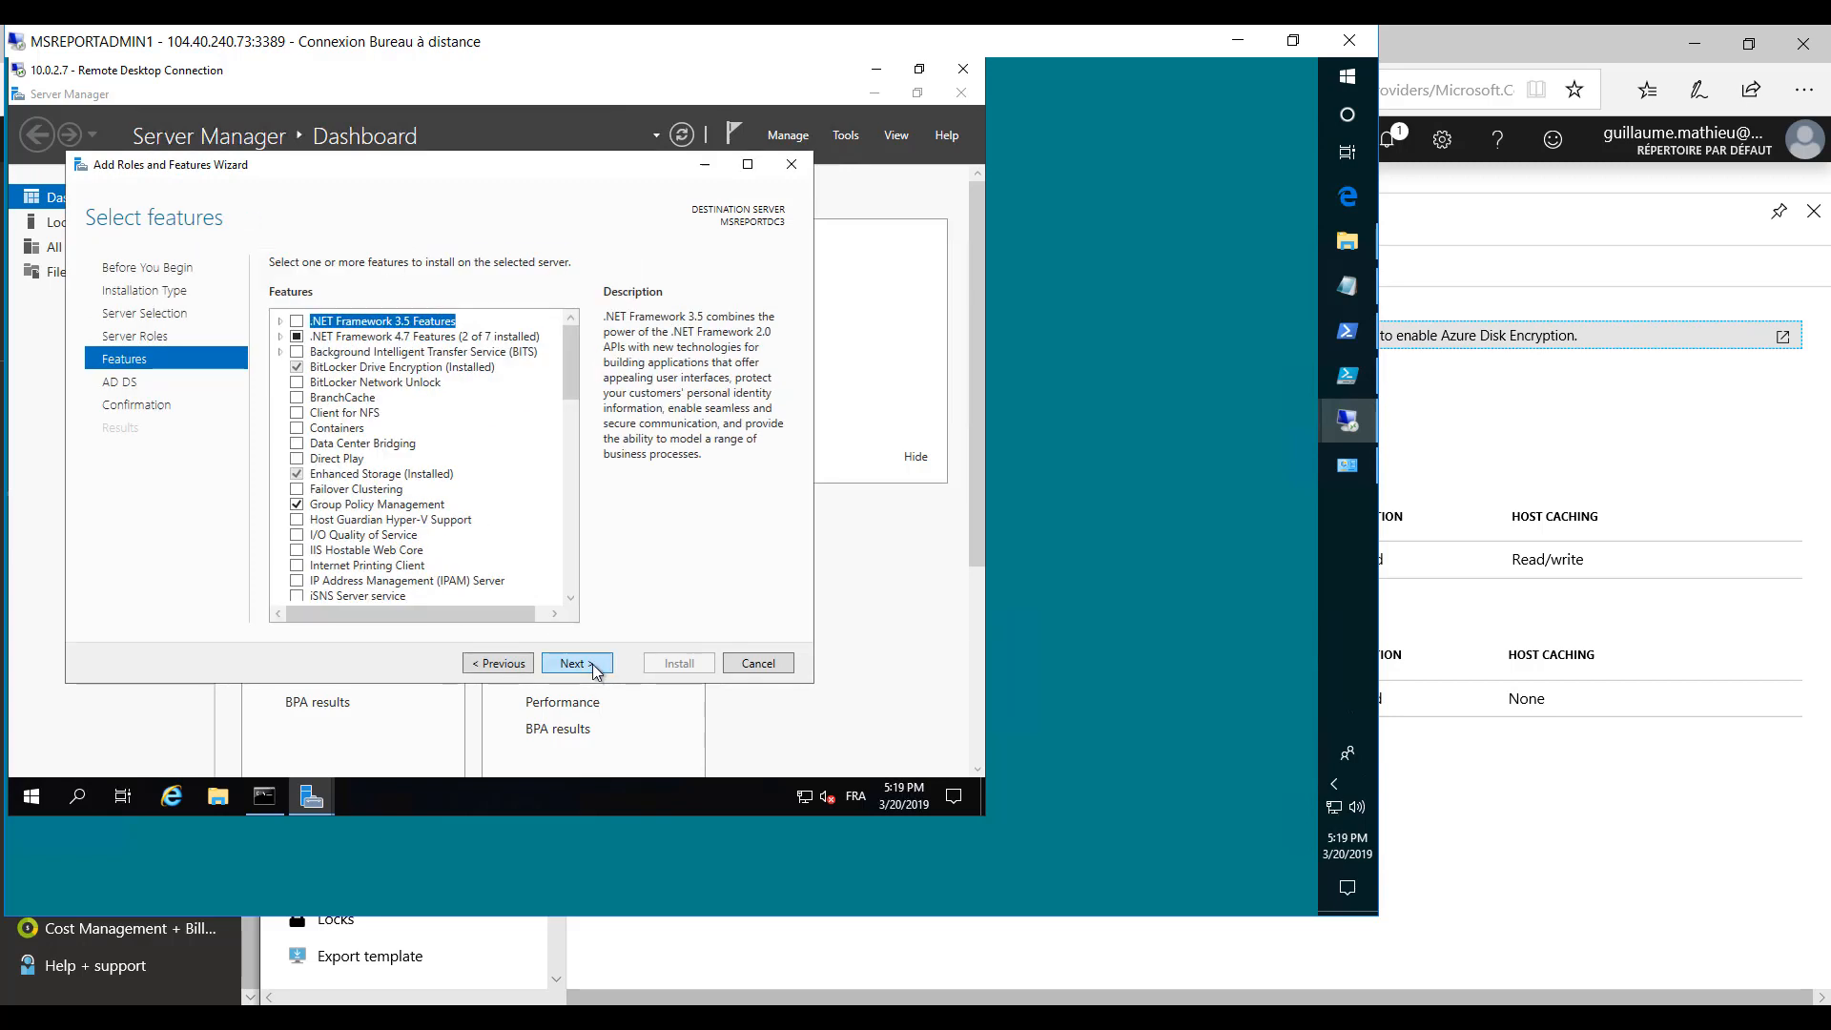
click(576, 663)
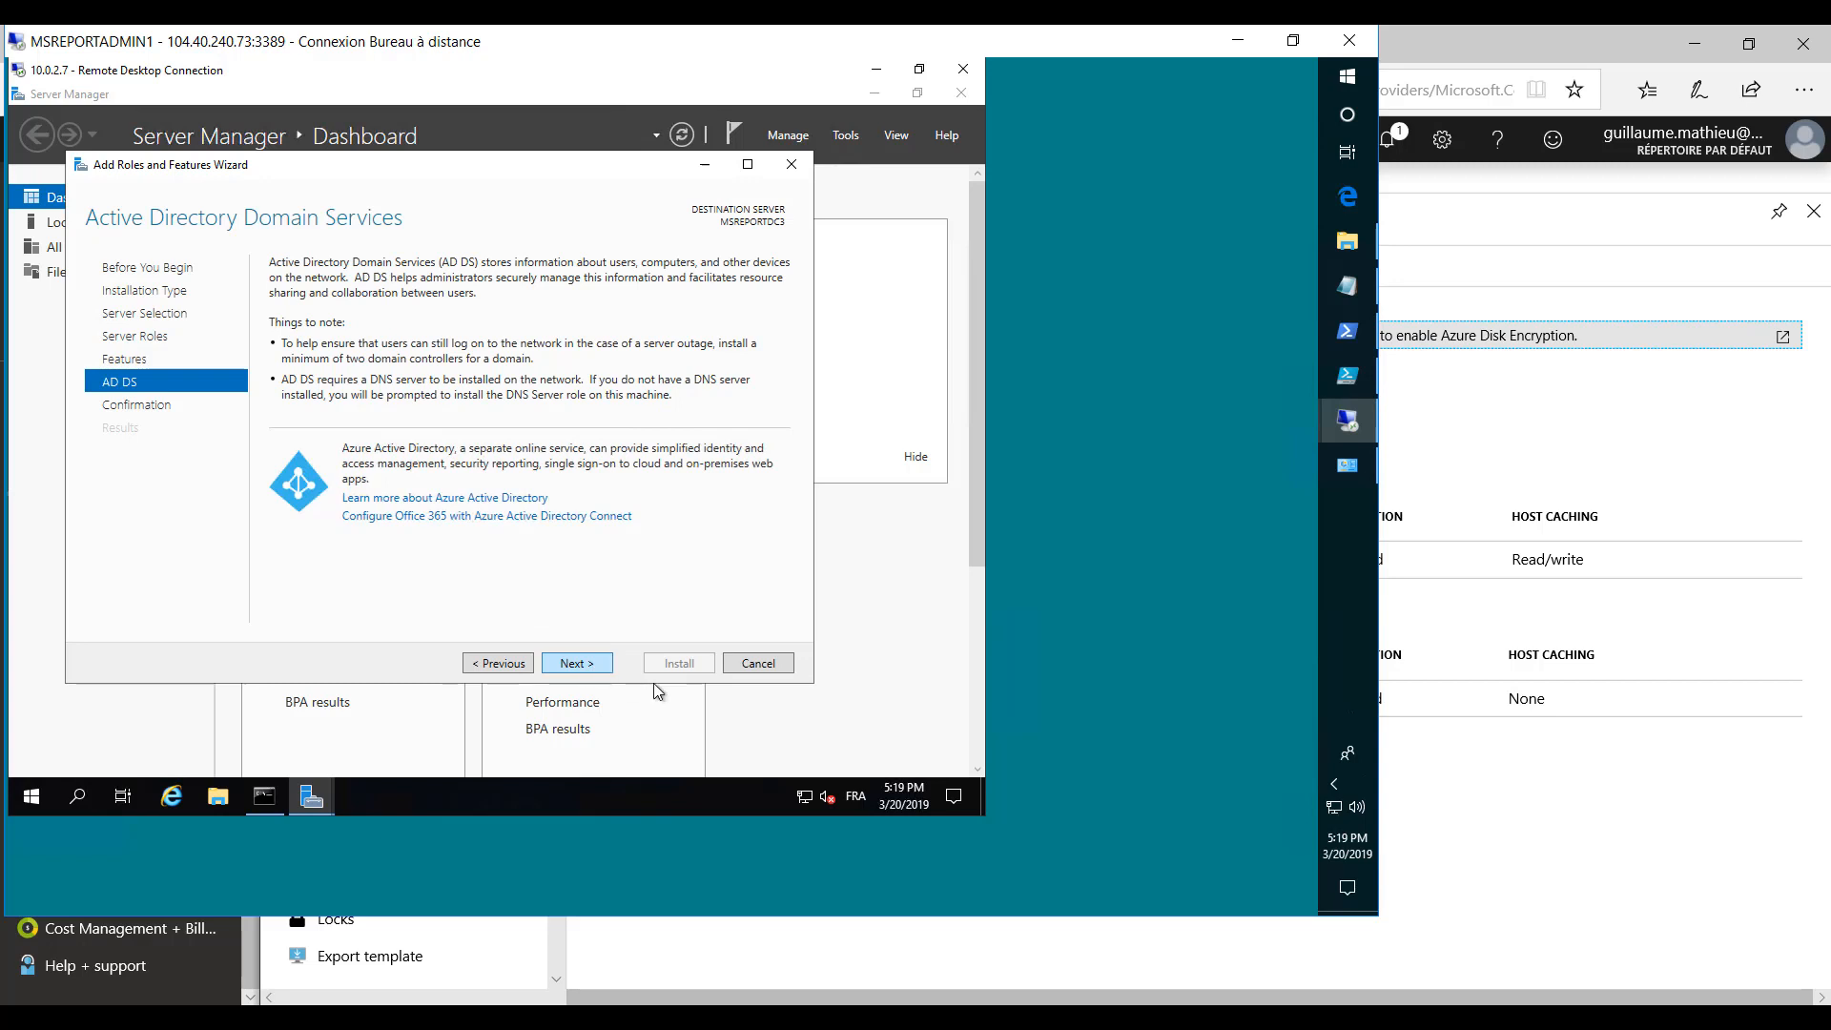
click(579, 663)
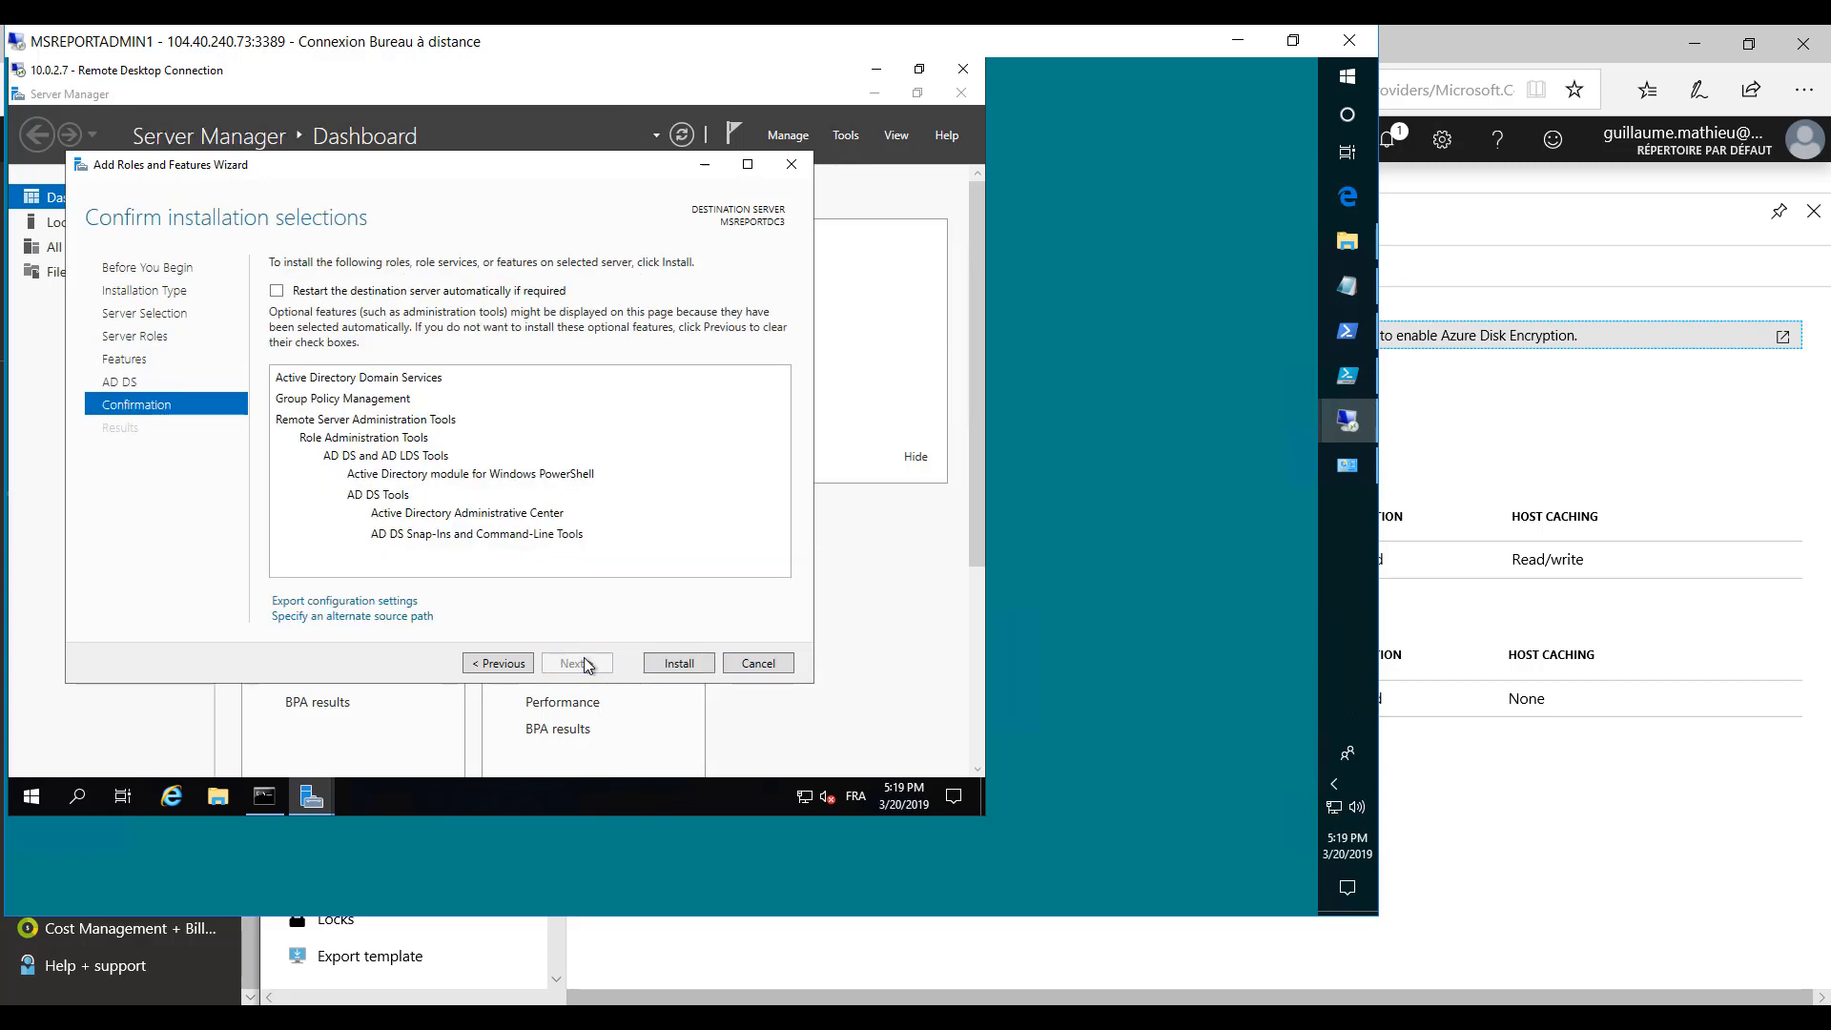
click(687, 662)
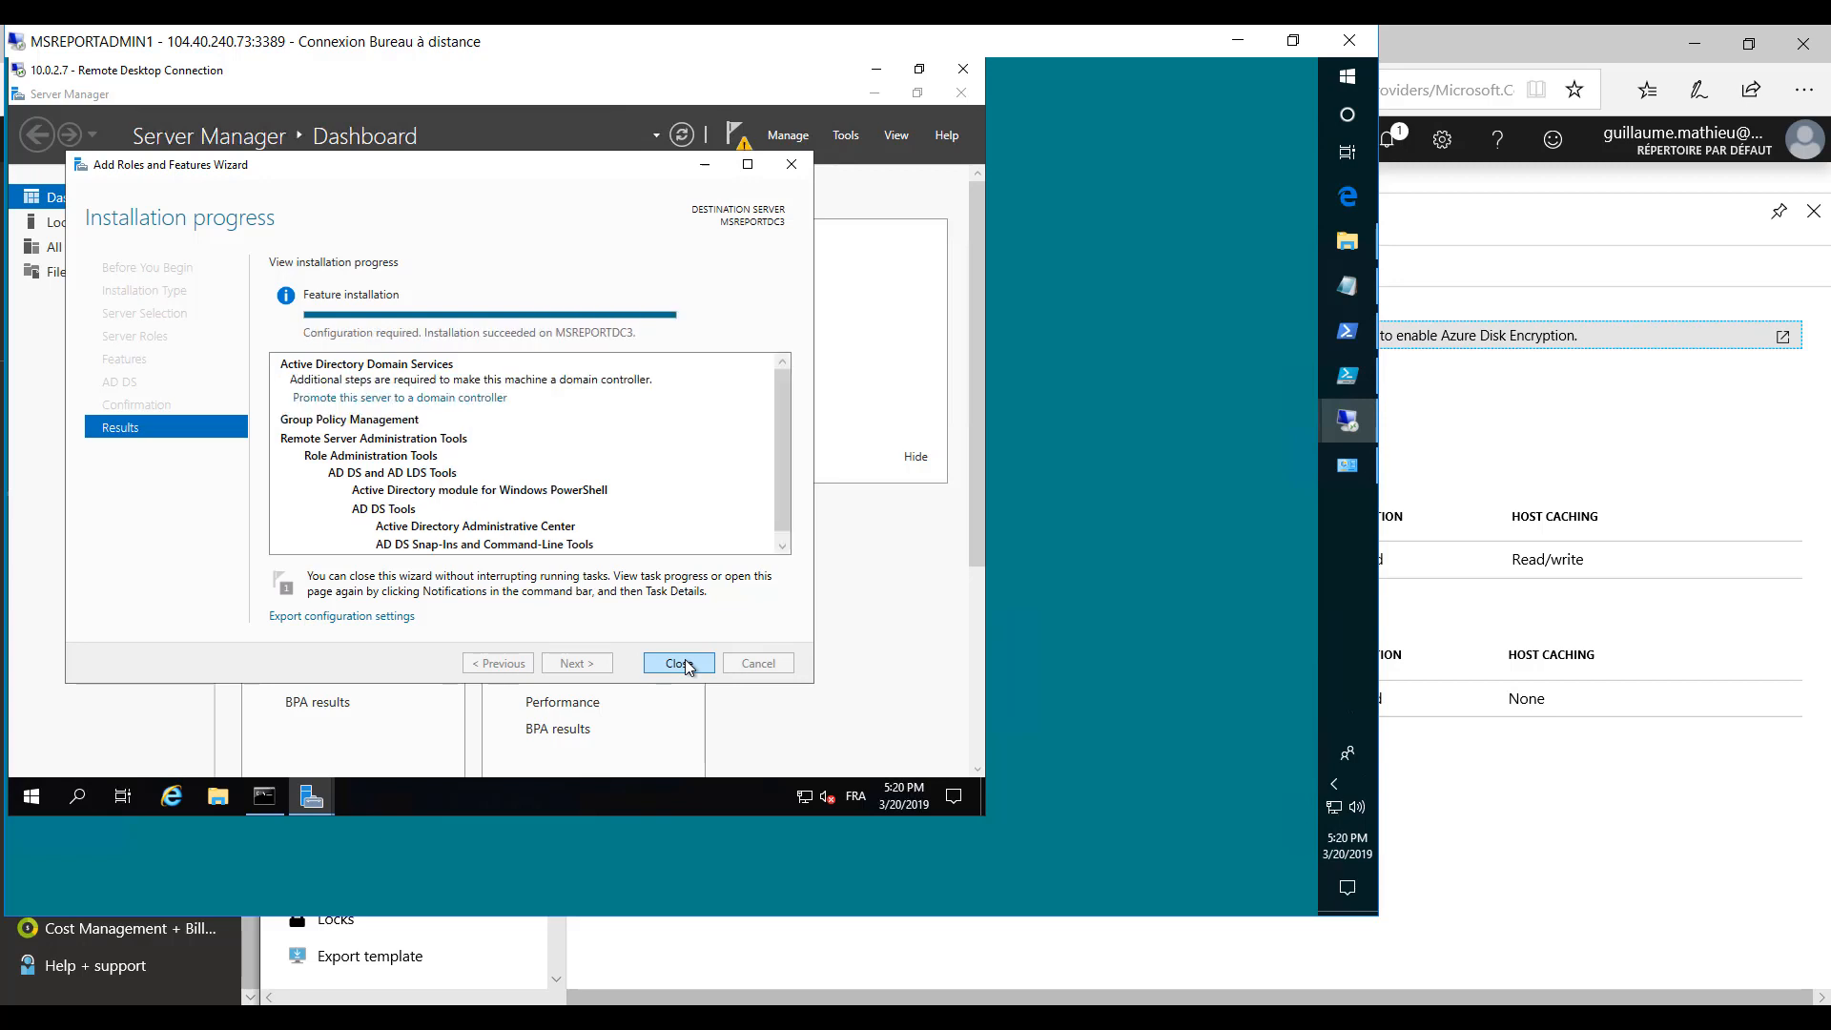
click(683, 665)
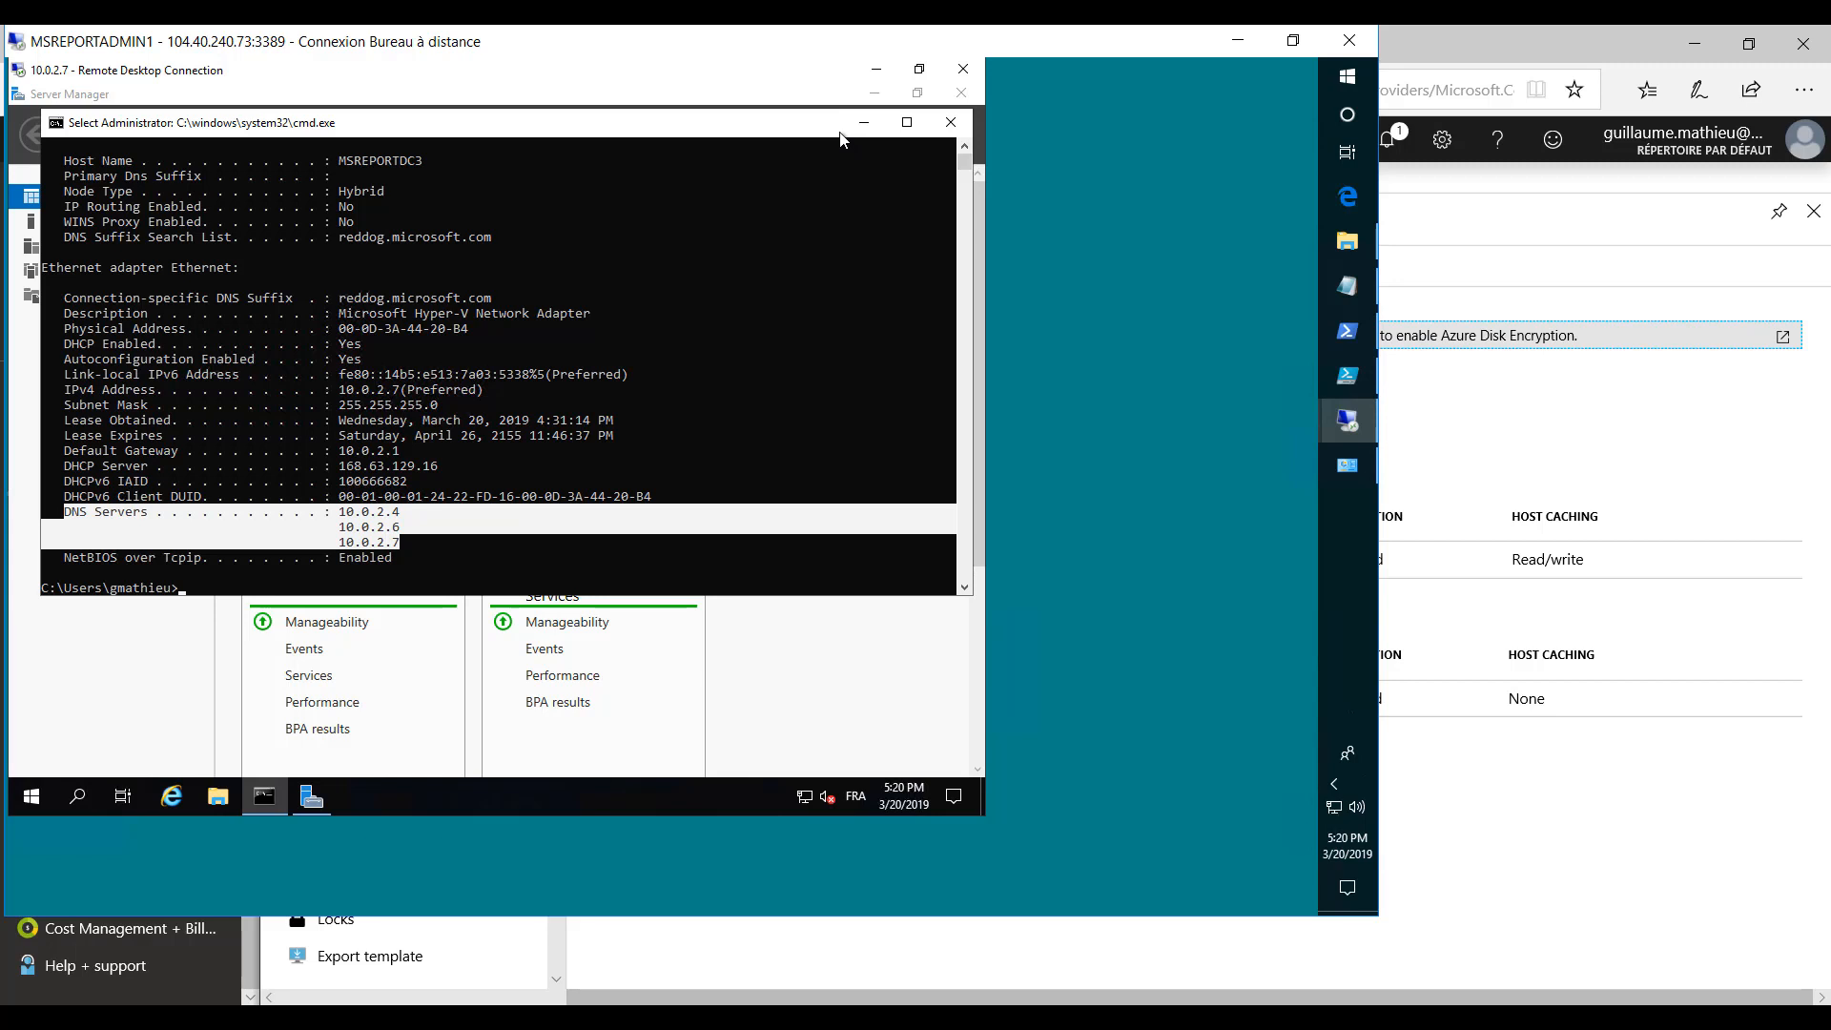
- Minimize the command prompt and start promoting MSREPORTDC3 to a domain controller
click(864, 122)
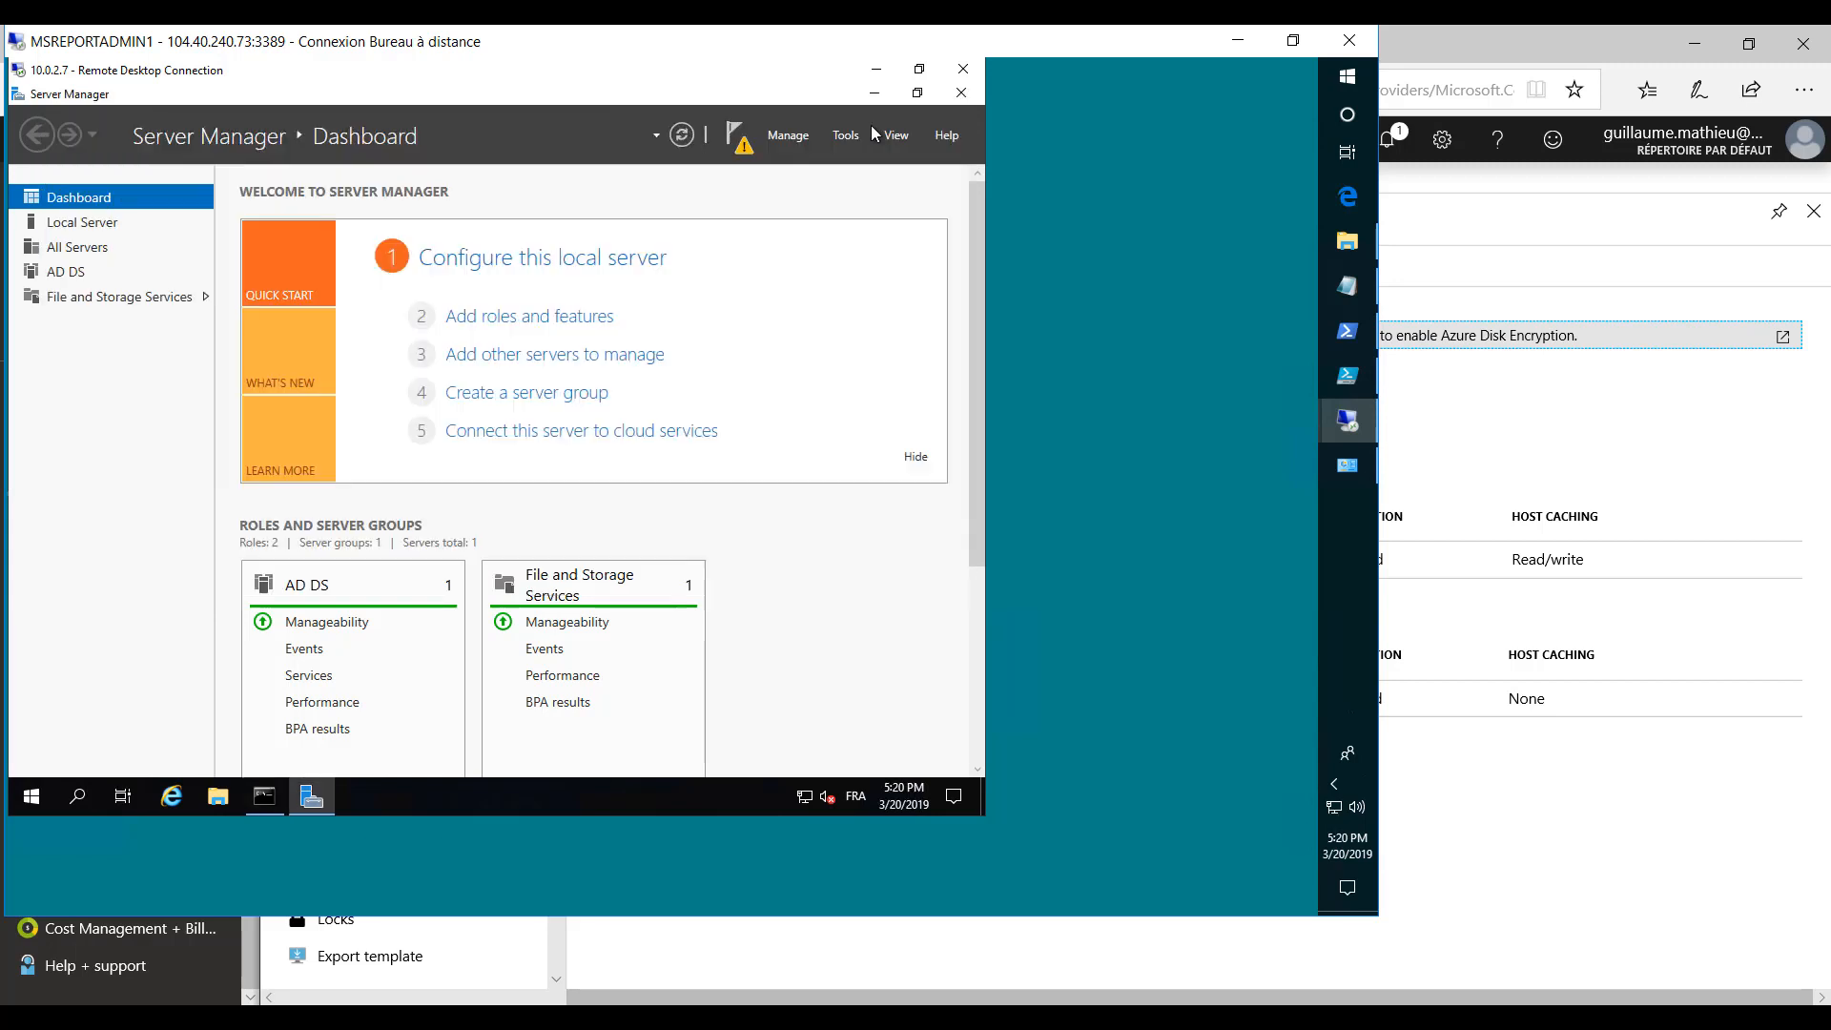
click(735, 143)
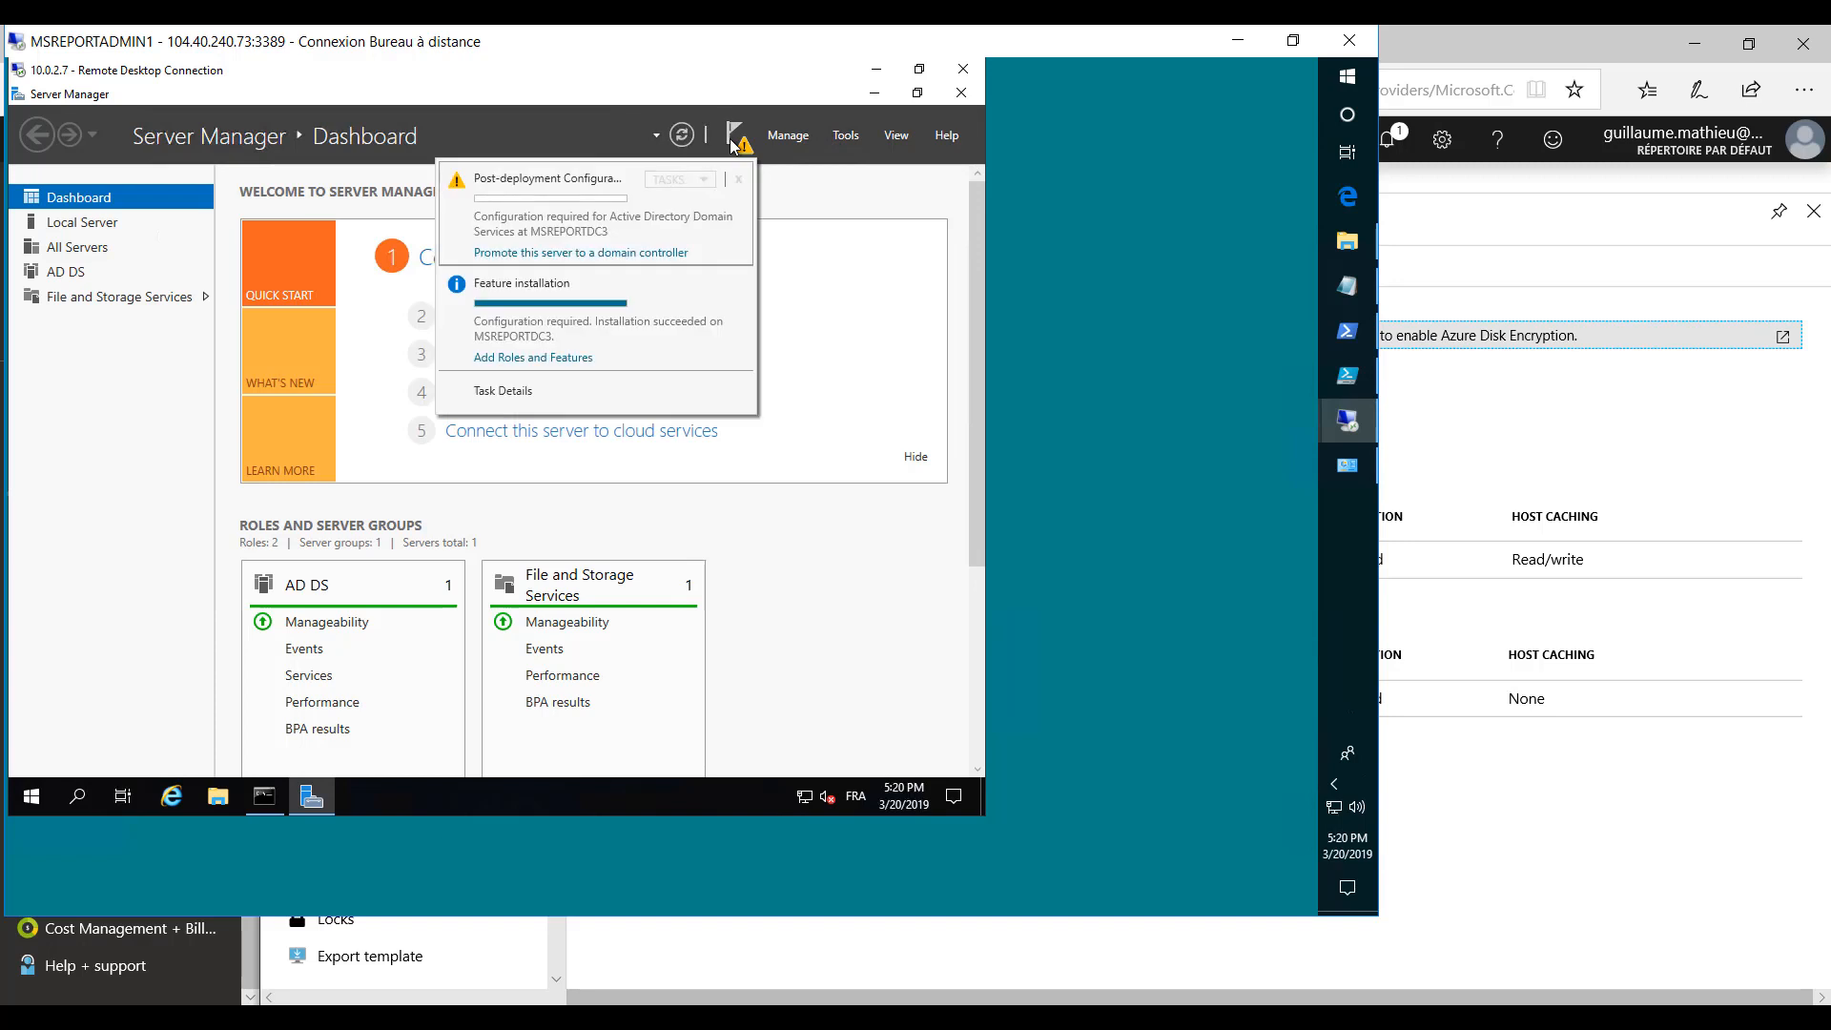
click(534, 254)
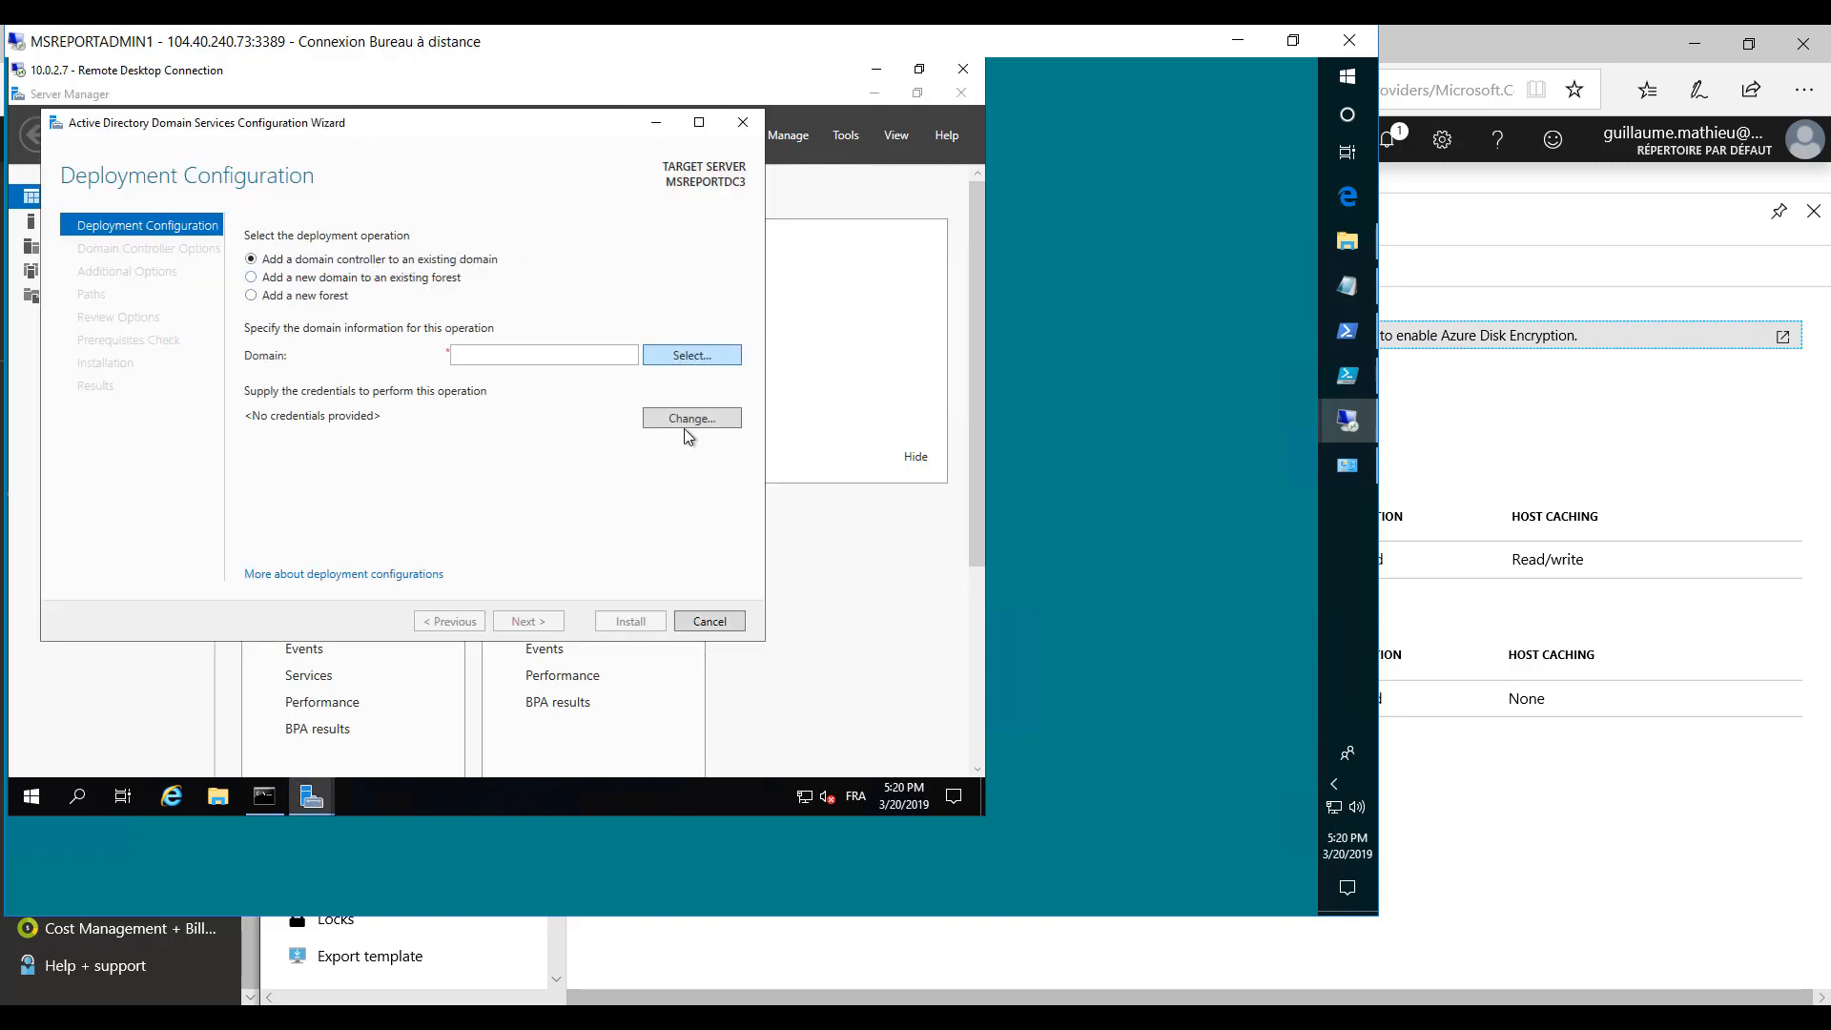
- Supply the domain administrator's user name and account password as credentials for selecting the deployment domain
click(687, 356)
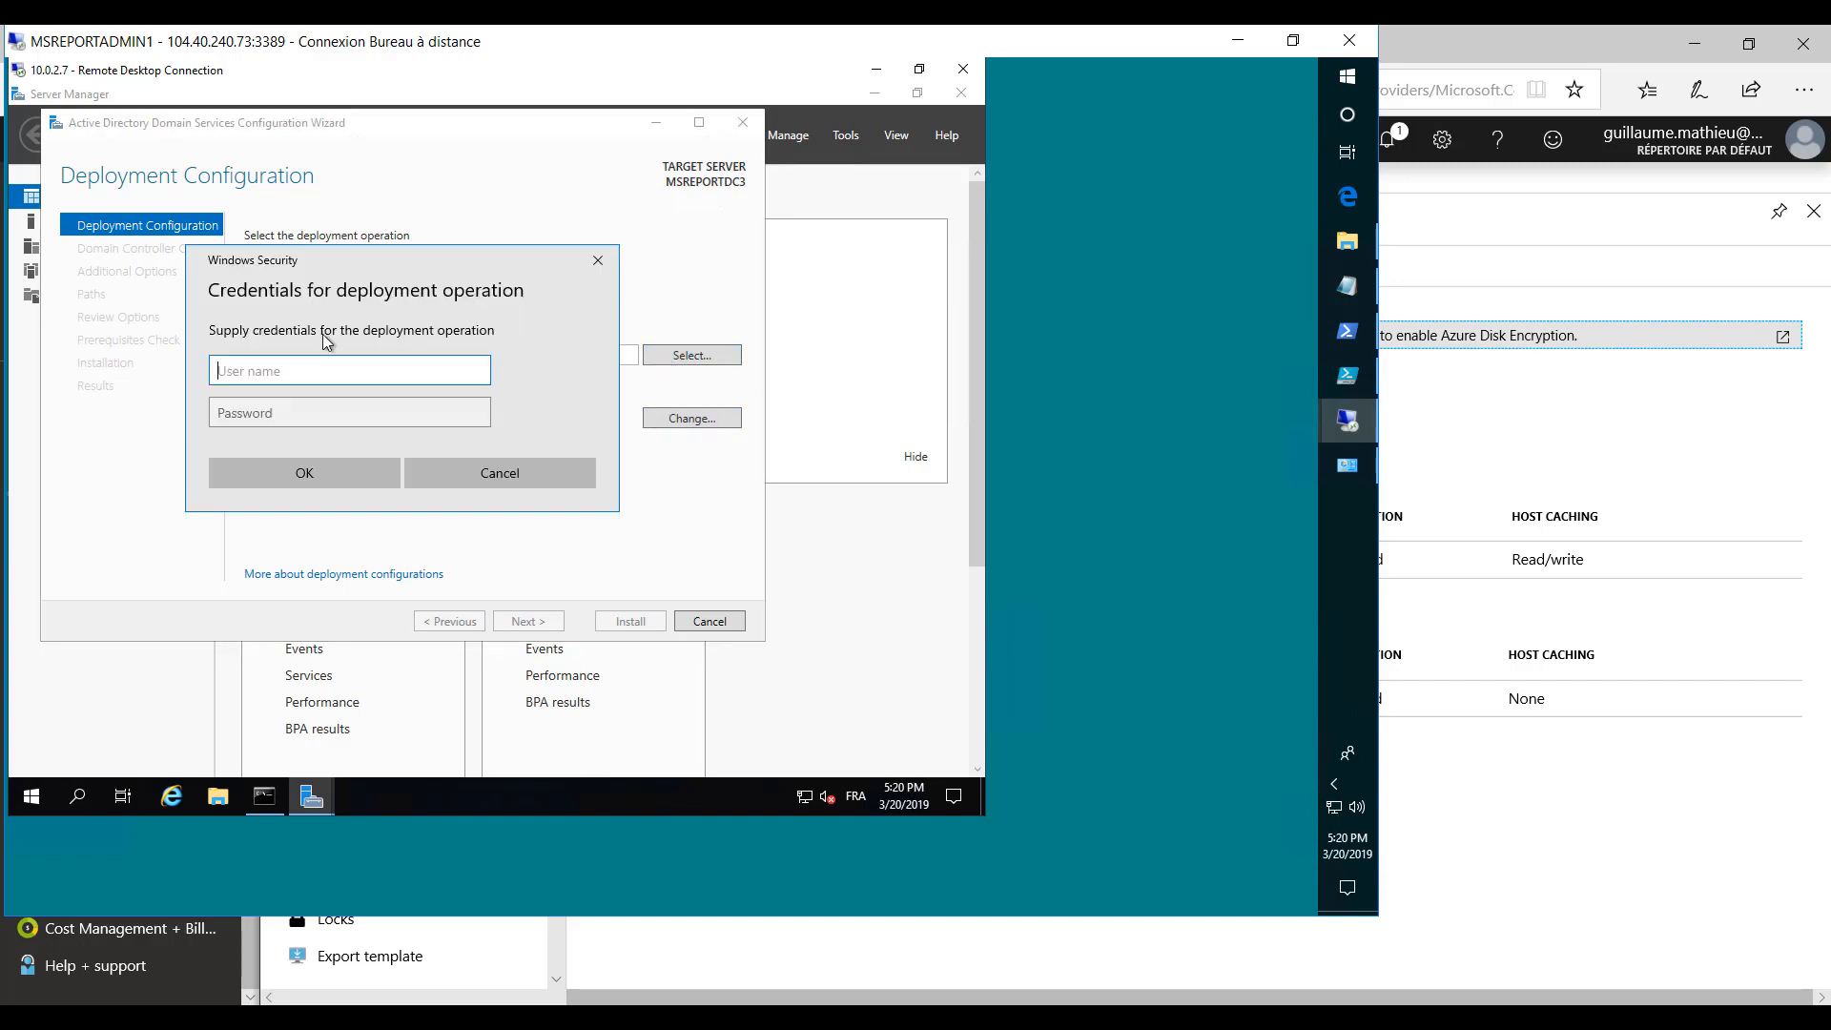
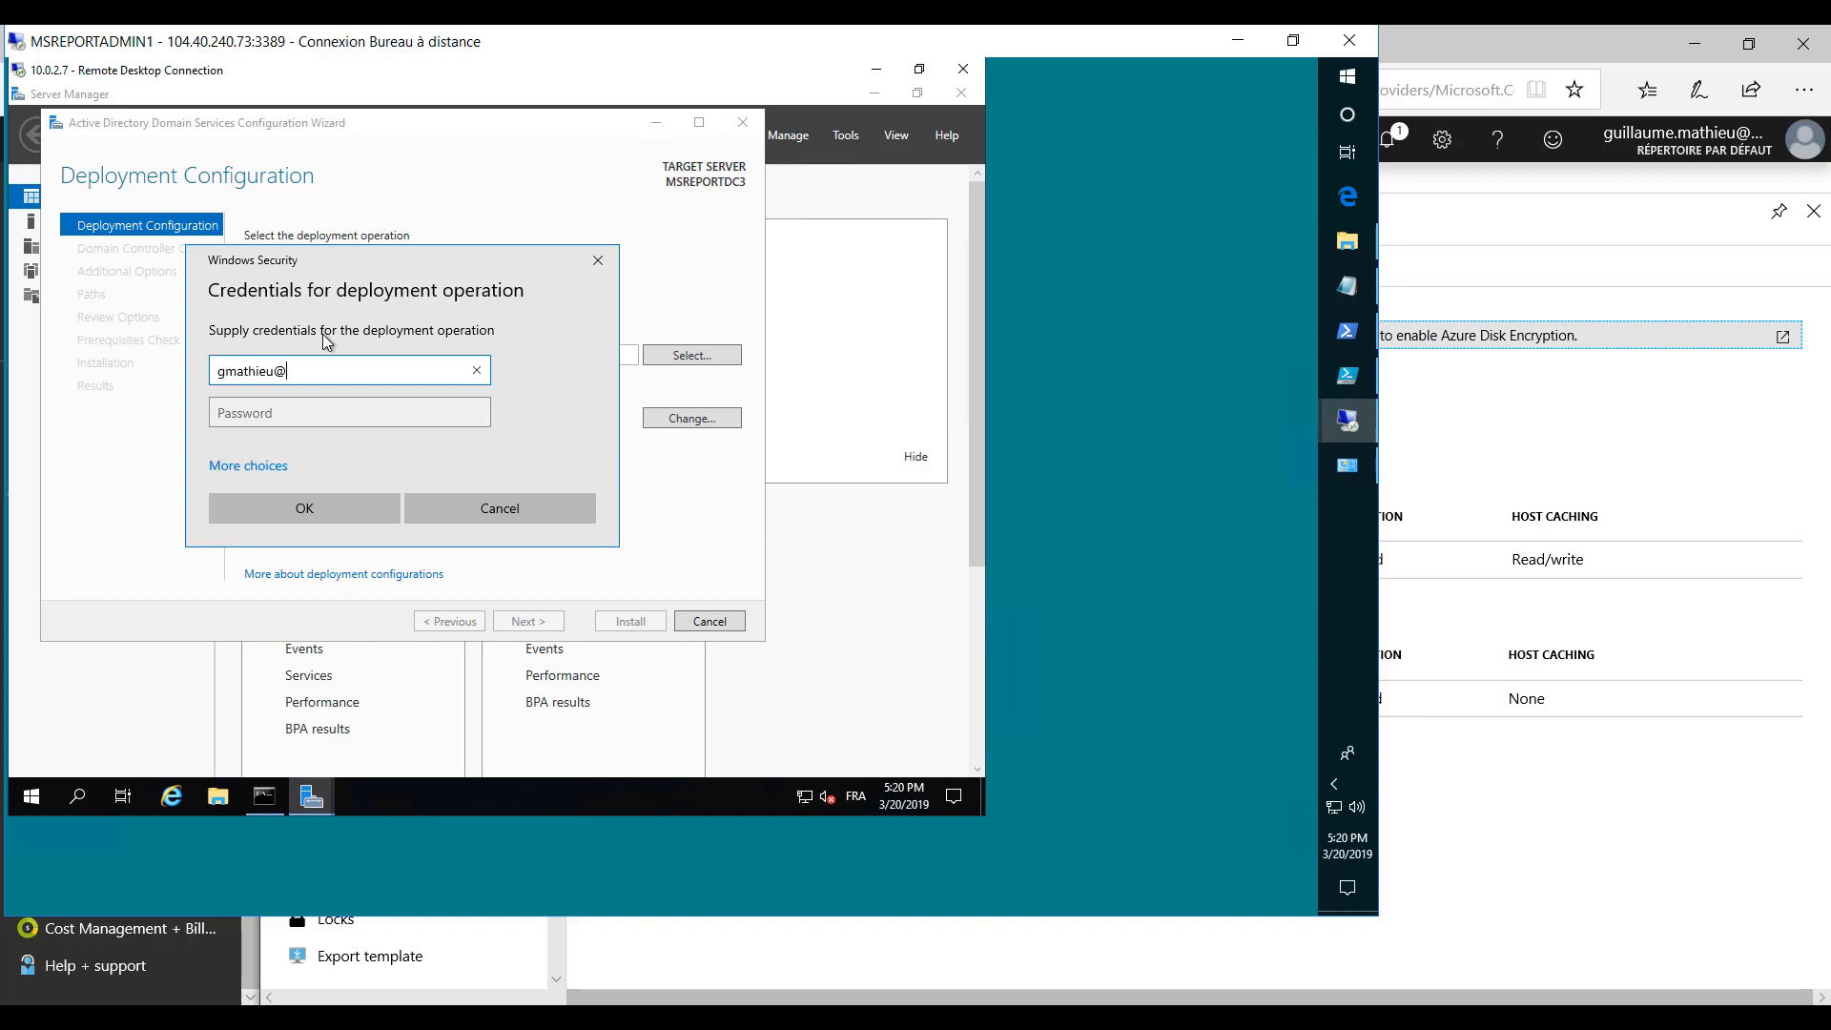
key(Tab)
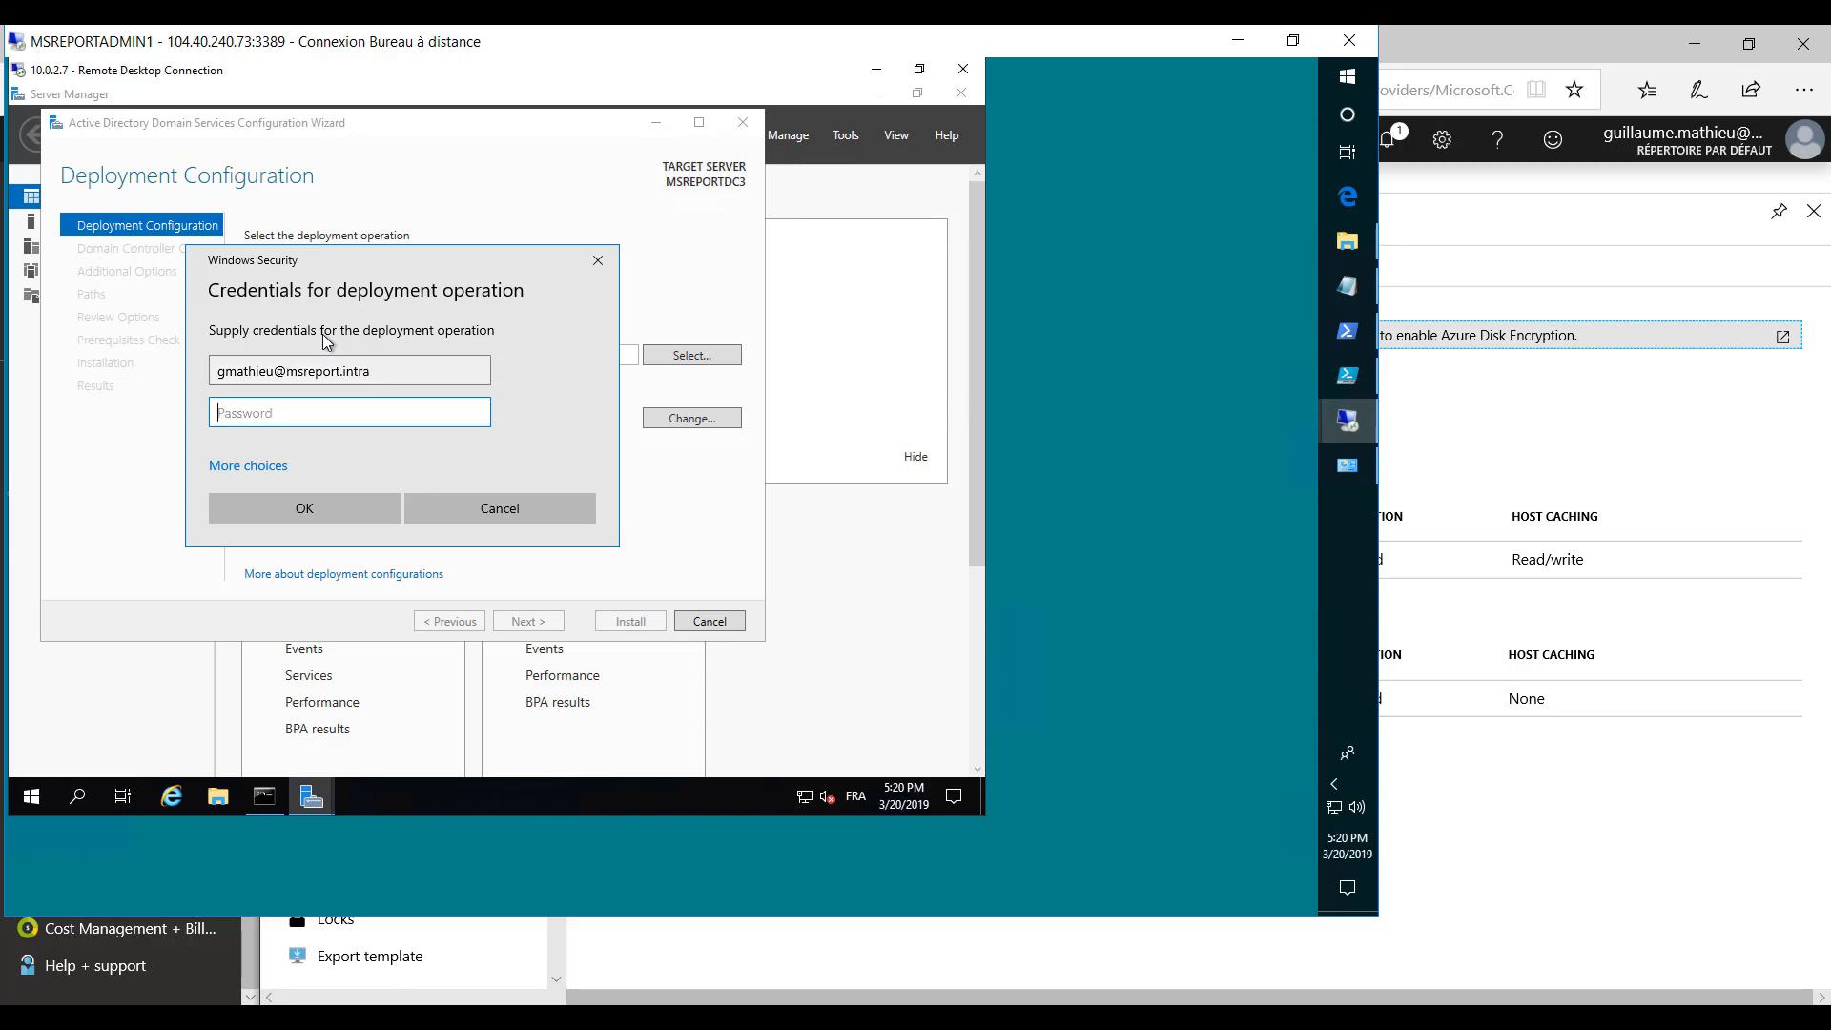
text(••••••••••••)
click(299, 512)
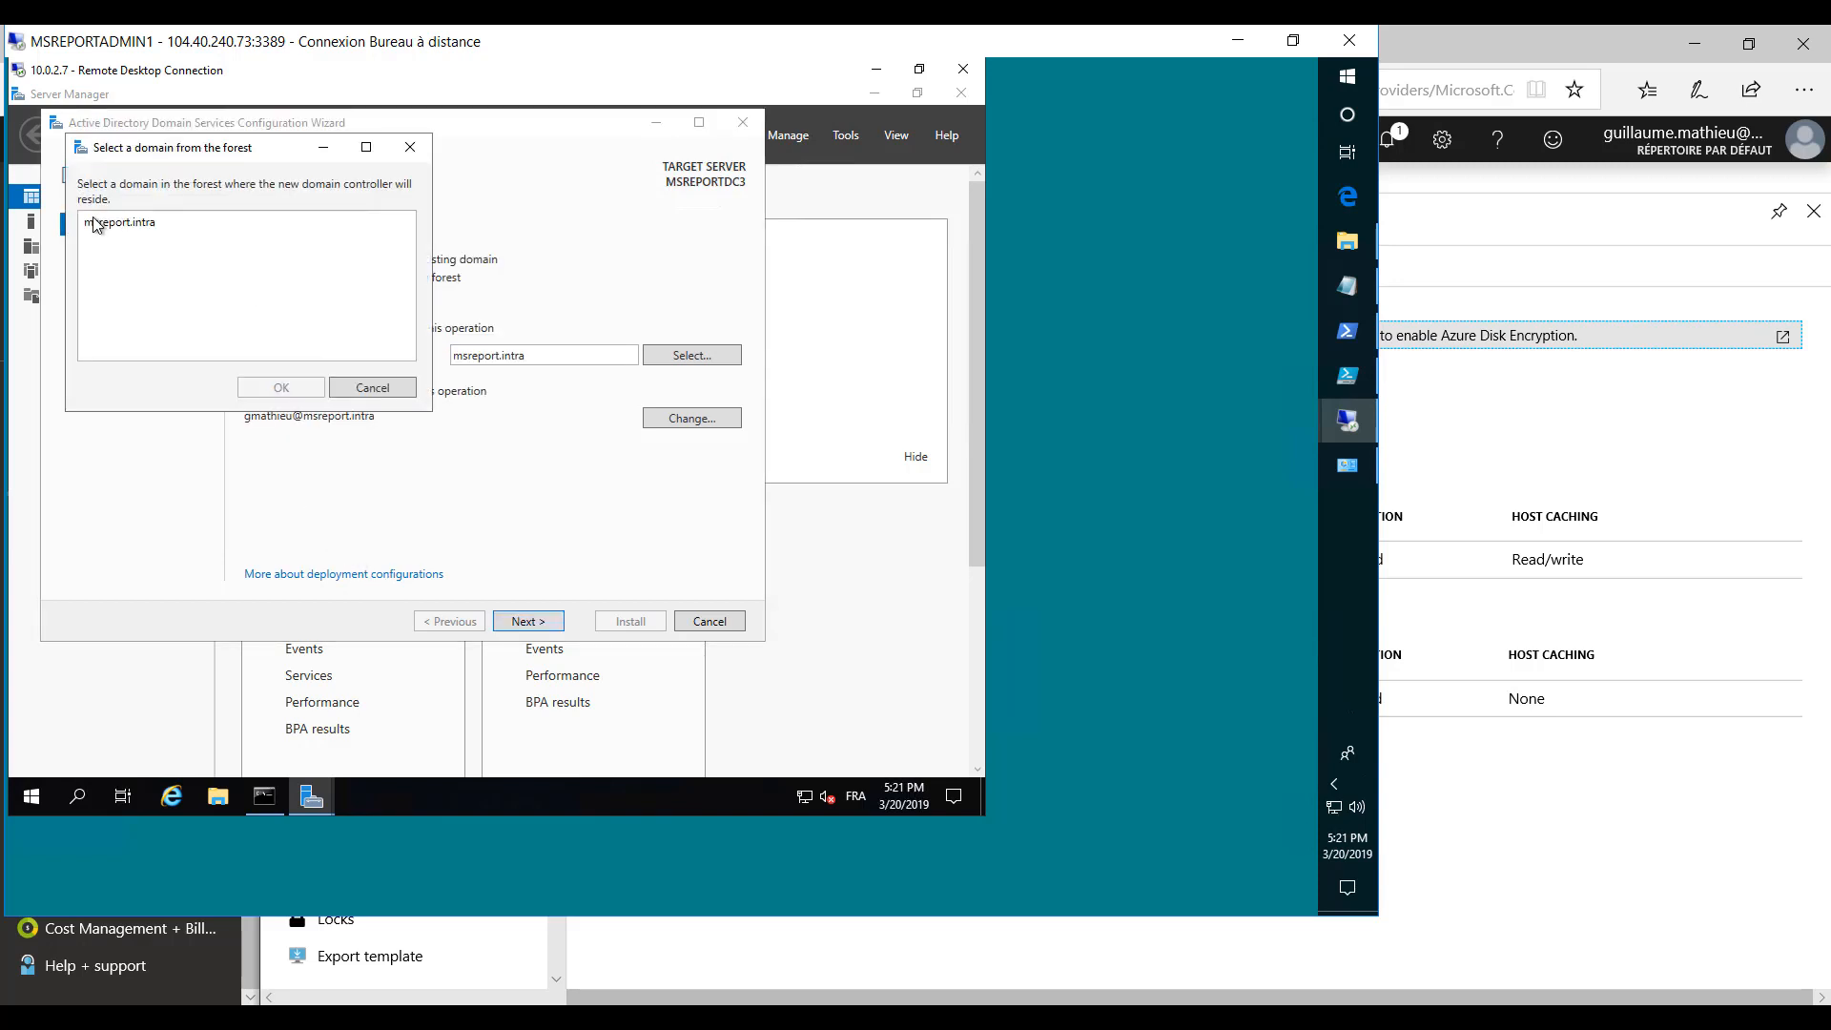
- Select msreport.intra as the existing domain for the new domain controller and continue to the domain controller options
click(94, 224)
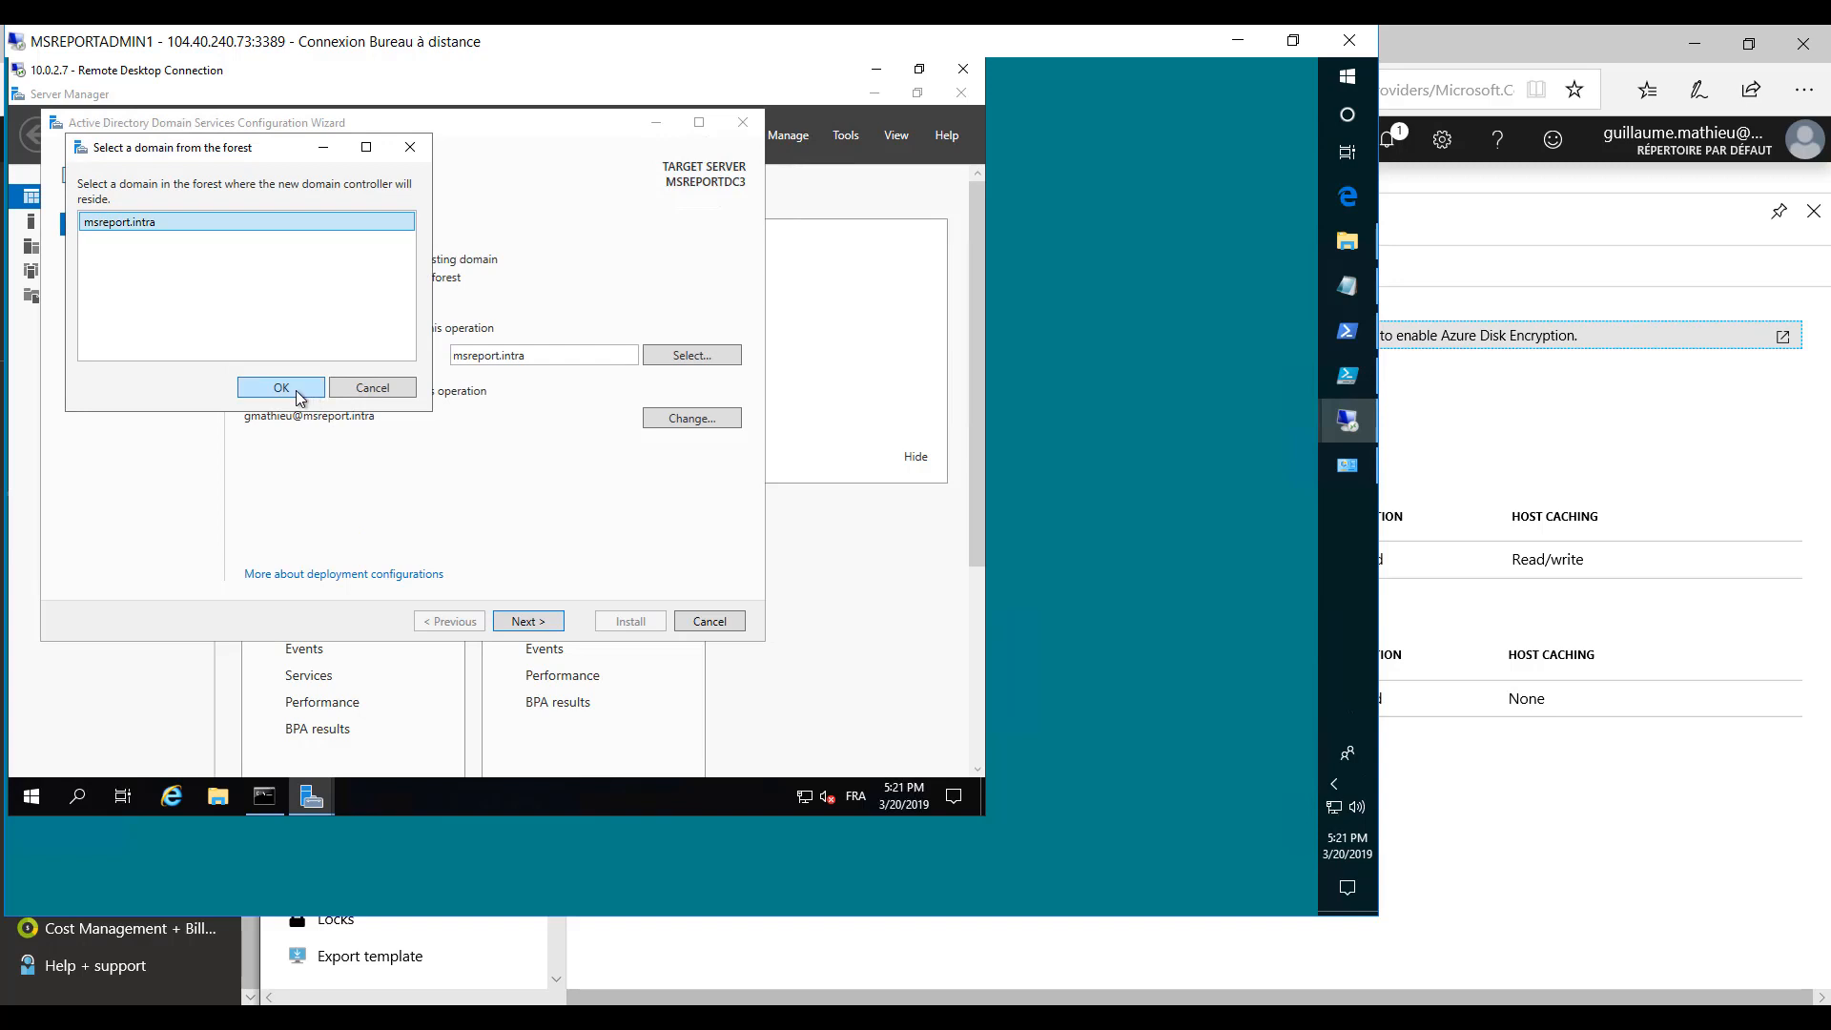
click(299, 395)
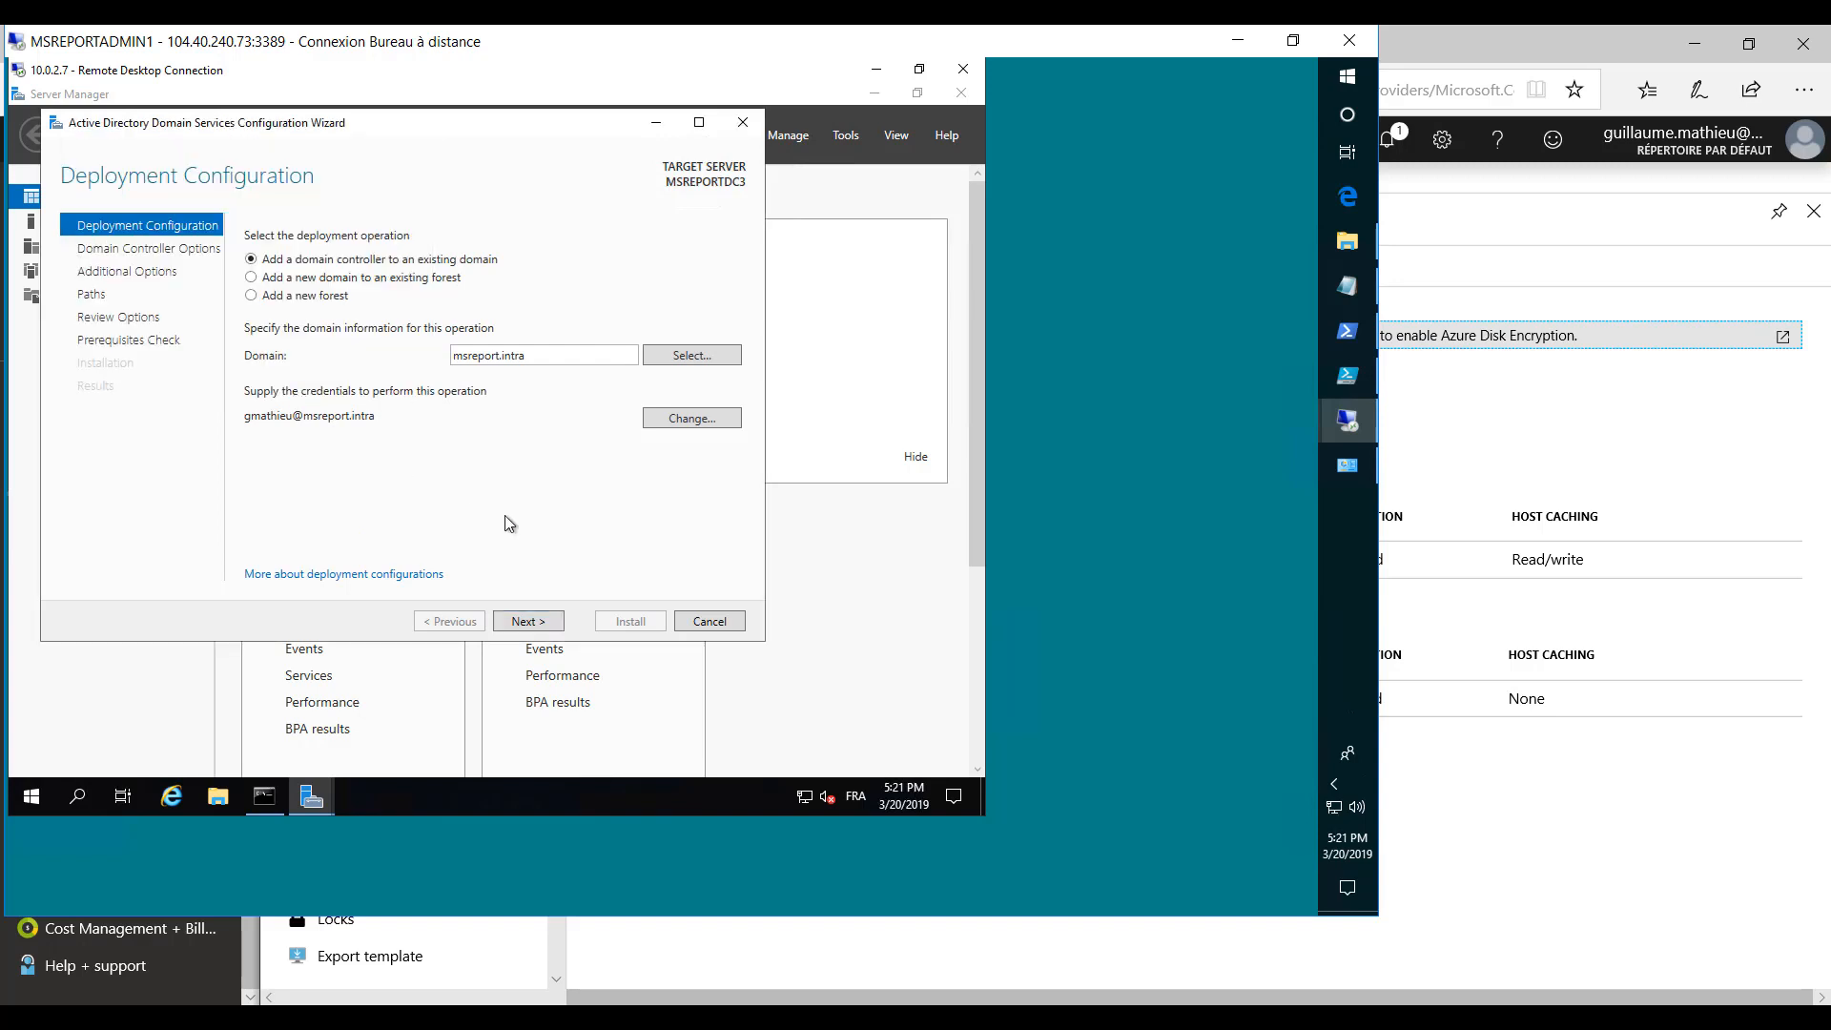
click(528, 622)
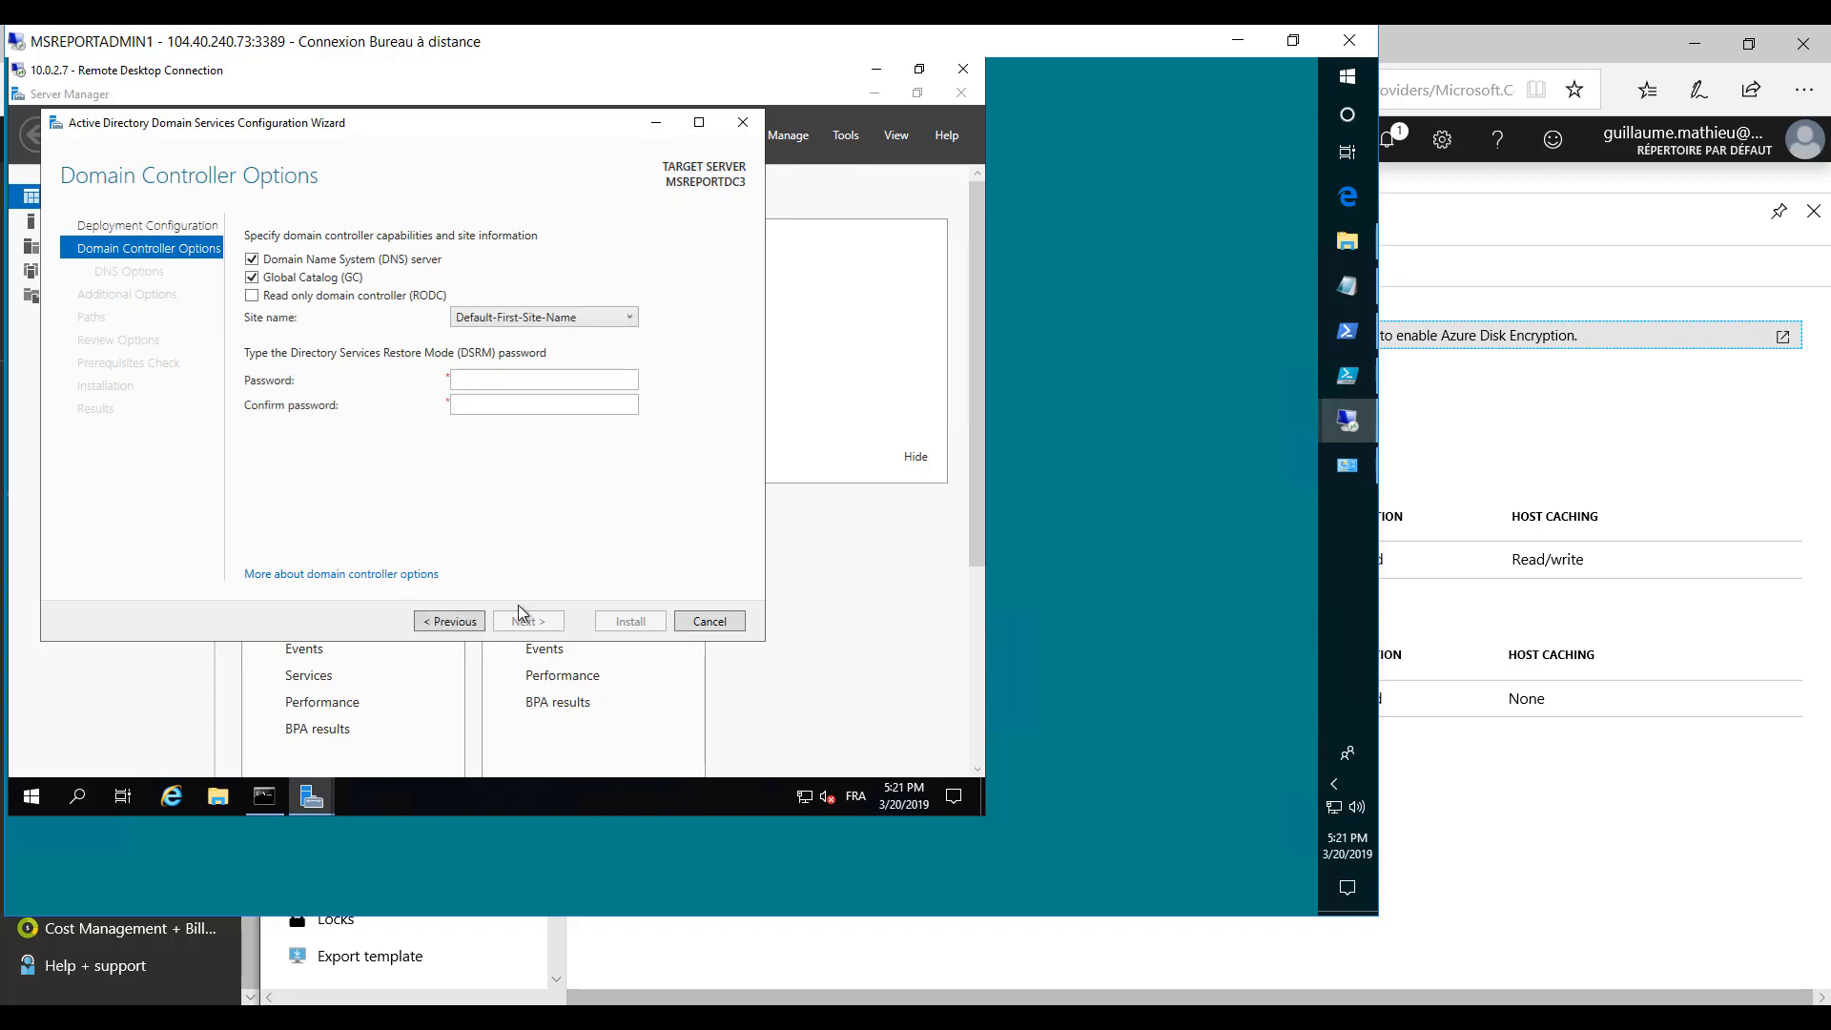
- Enter and confirm the Directory Services Restore Mode password, keeping the DNS server and Global Catalog options, and continue to the DNS options
click(504, 383)
text(••••••••••••)
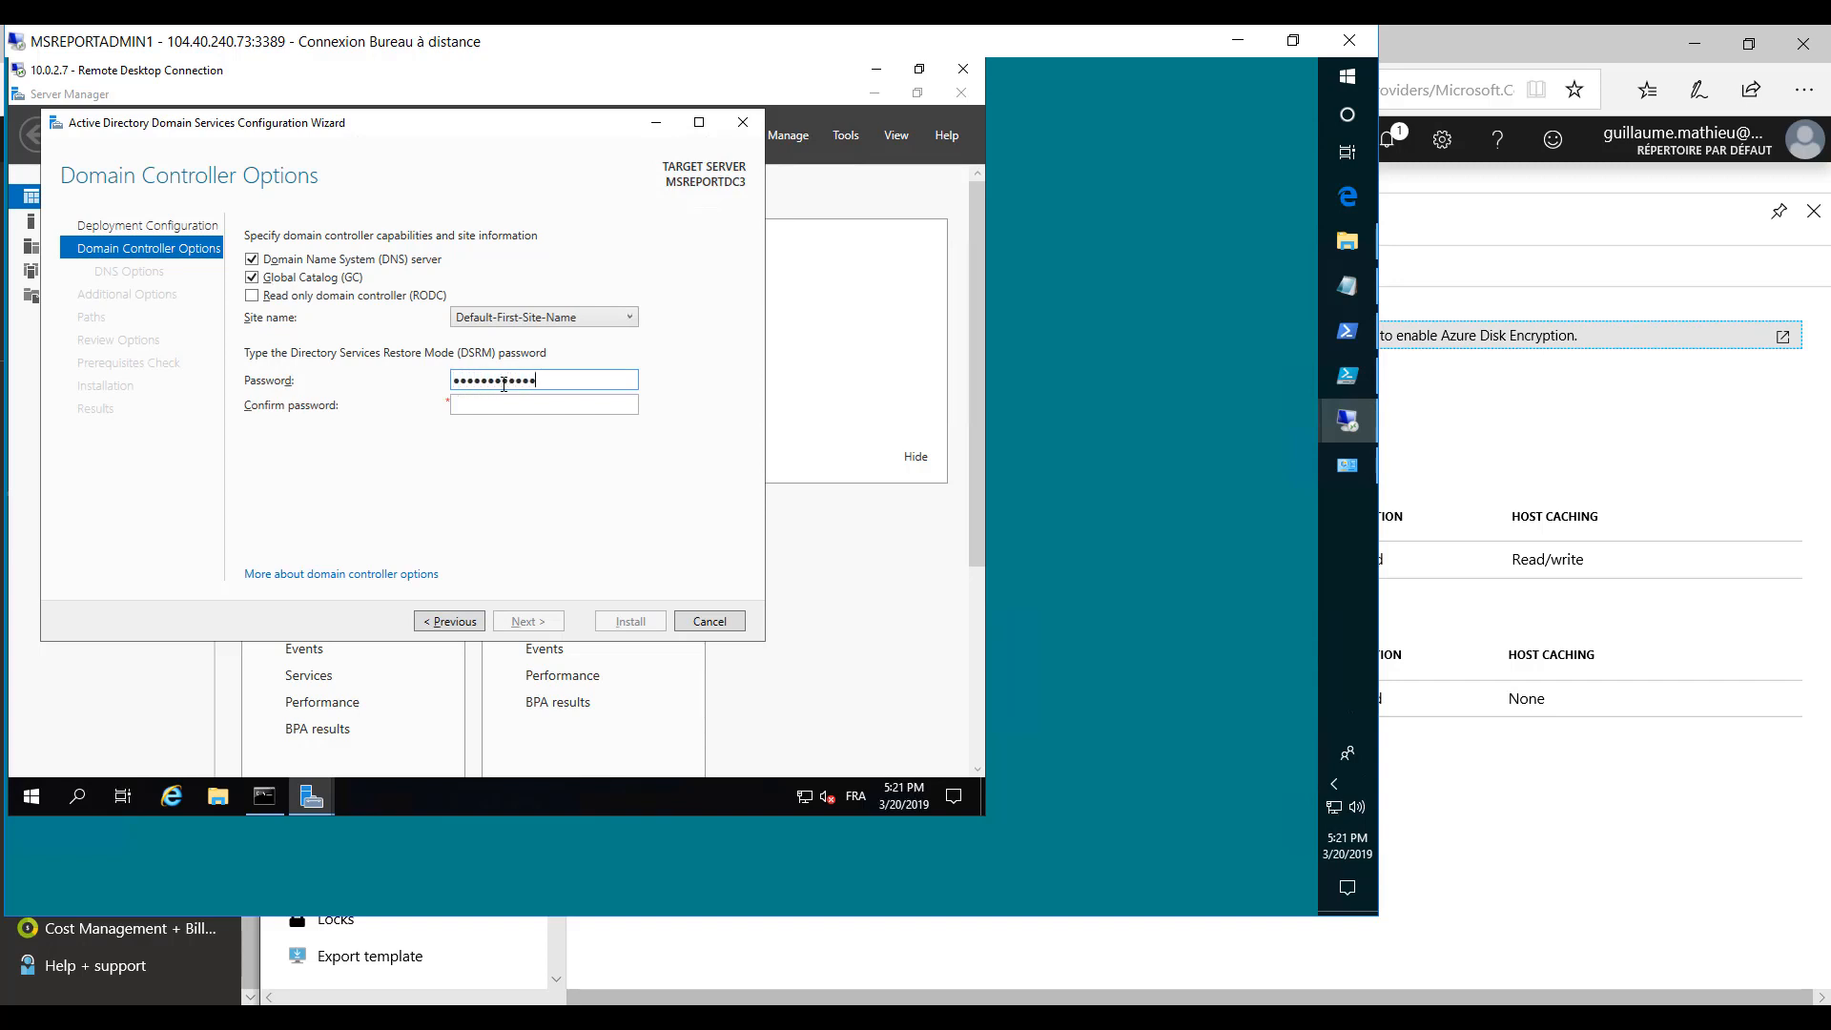
key(Tab)
text(••••••)
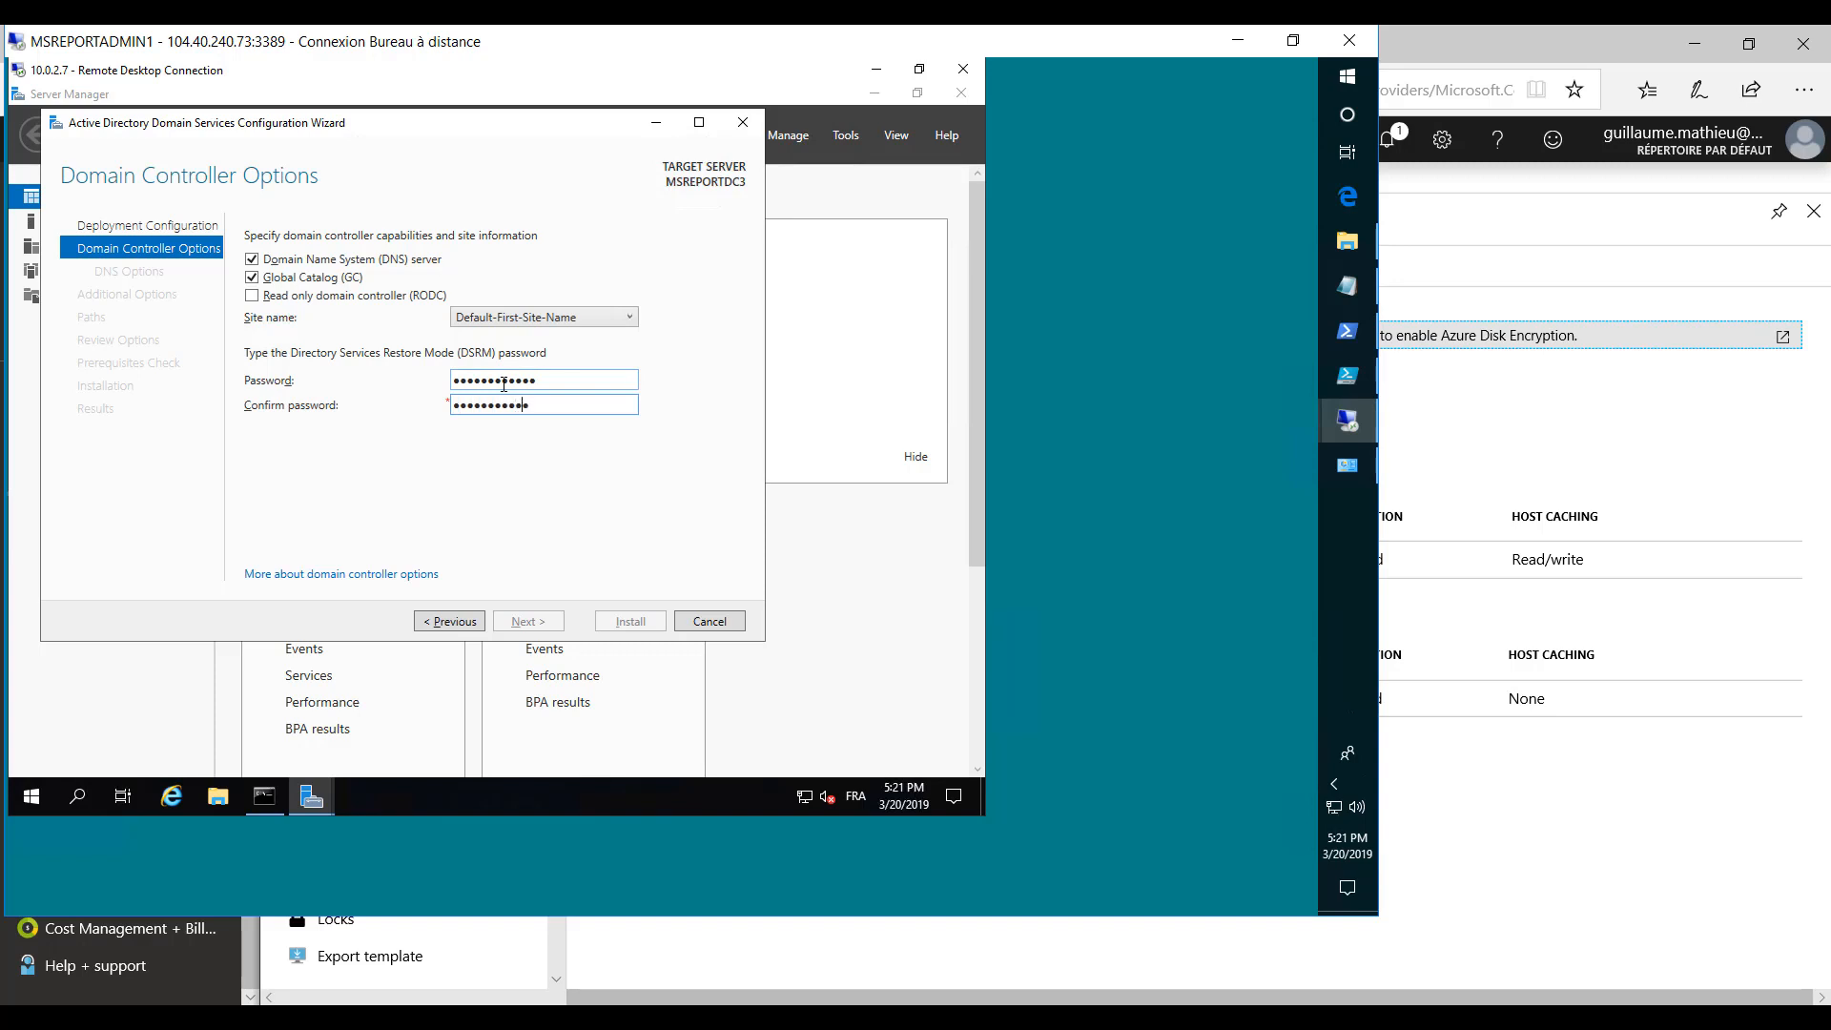
text(•)
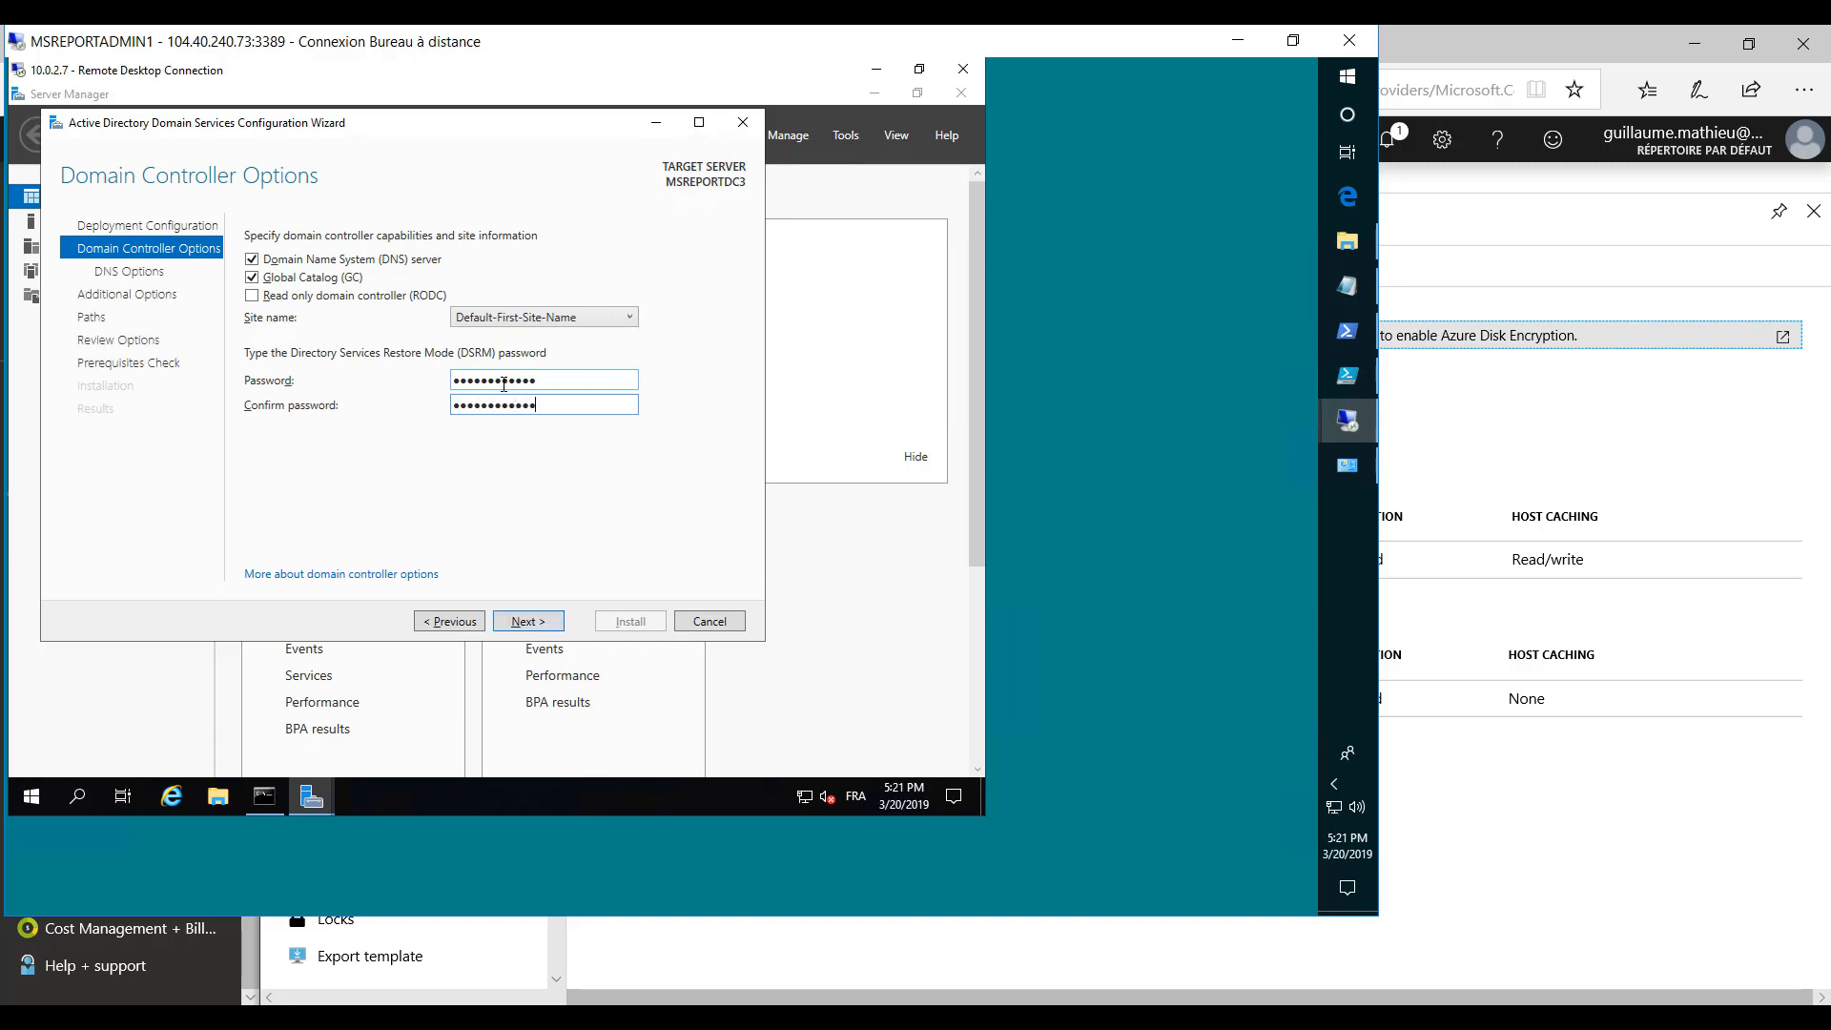
click(536, 622)
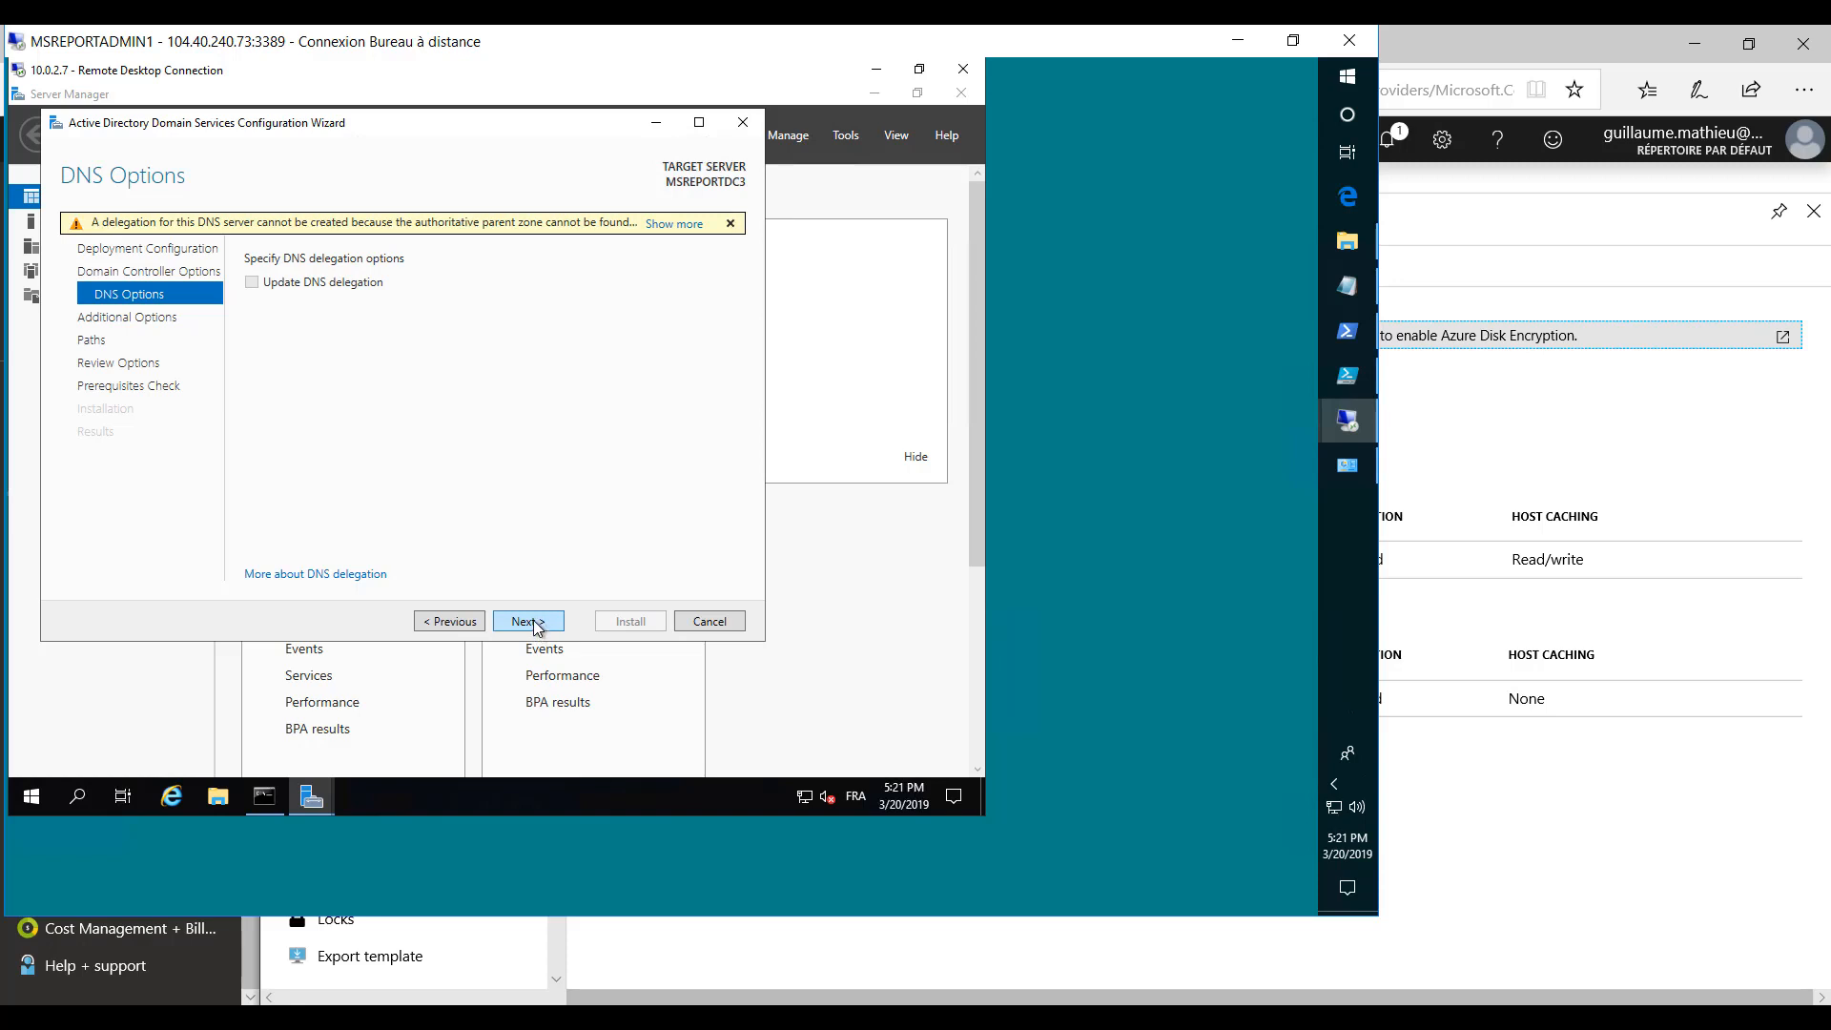
- Leave DNS delegation unset, choose MSREPORTDC1.msreport.intra as the replication source and continue to the paths
click(529, 622)
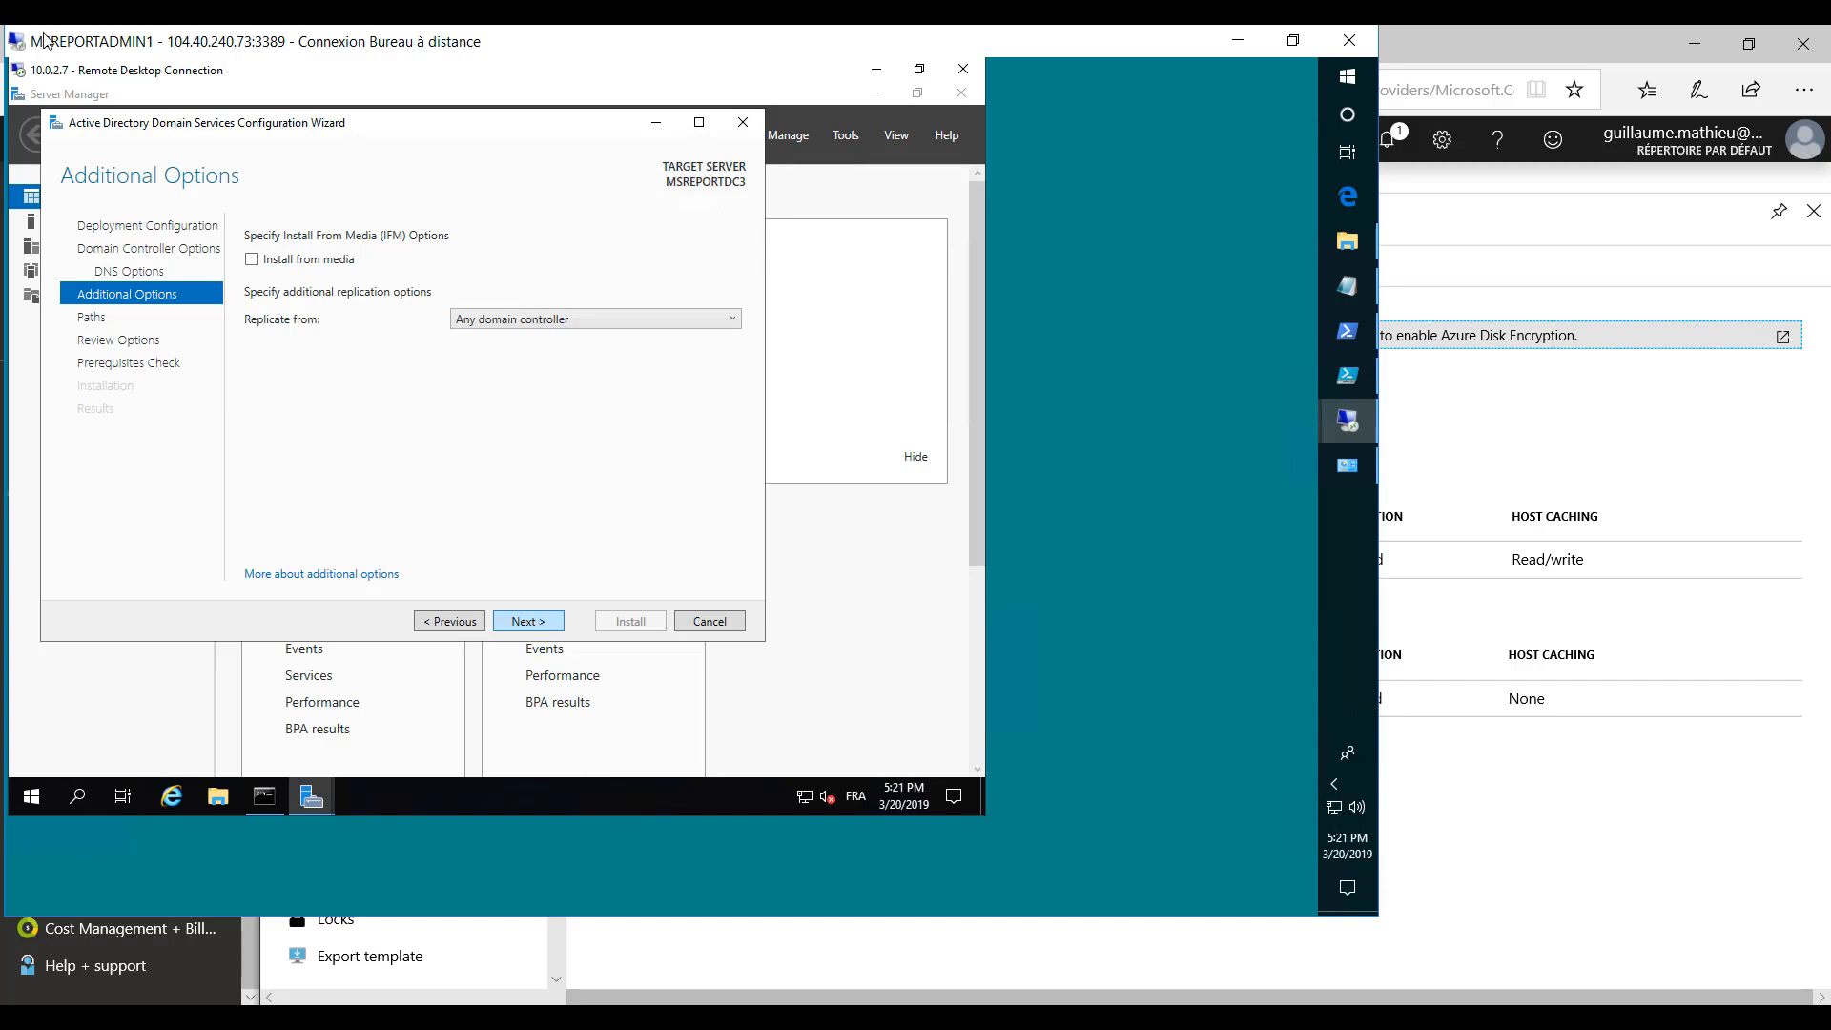
click(655, 323)
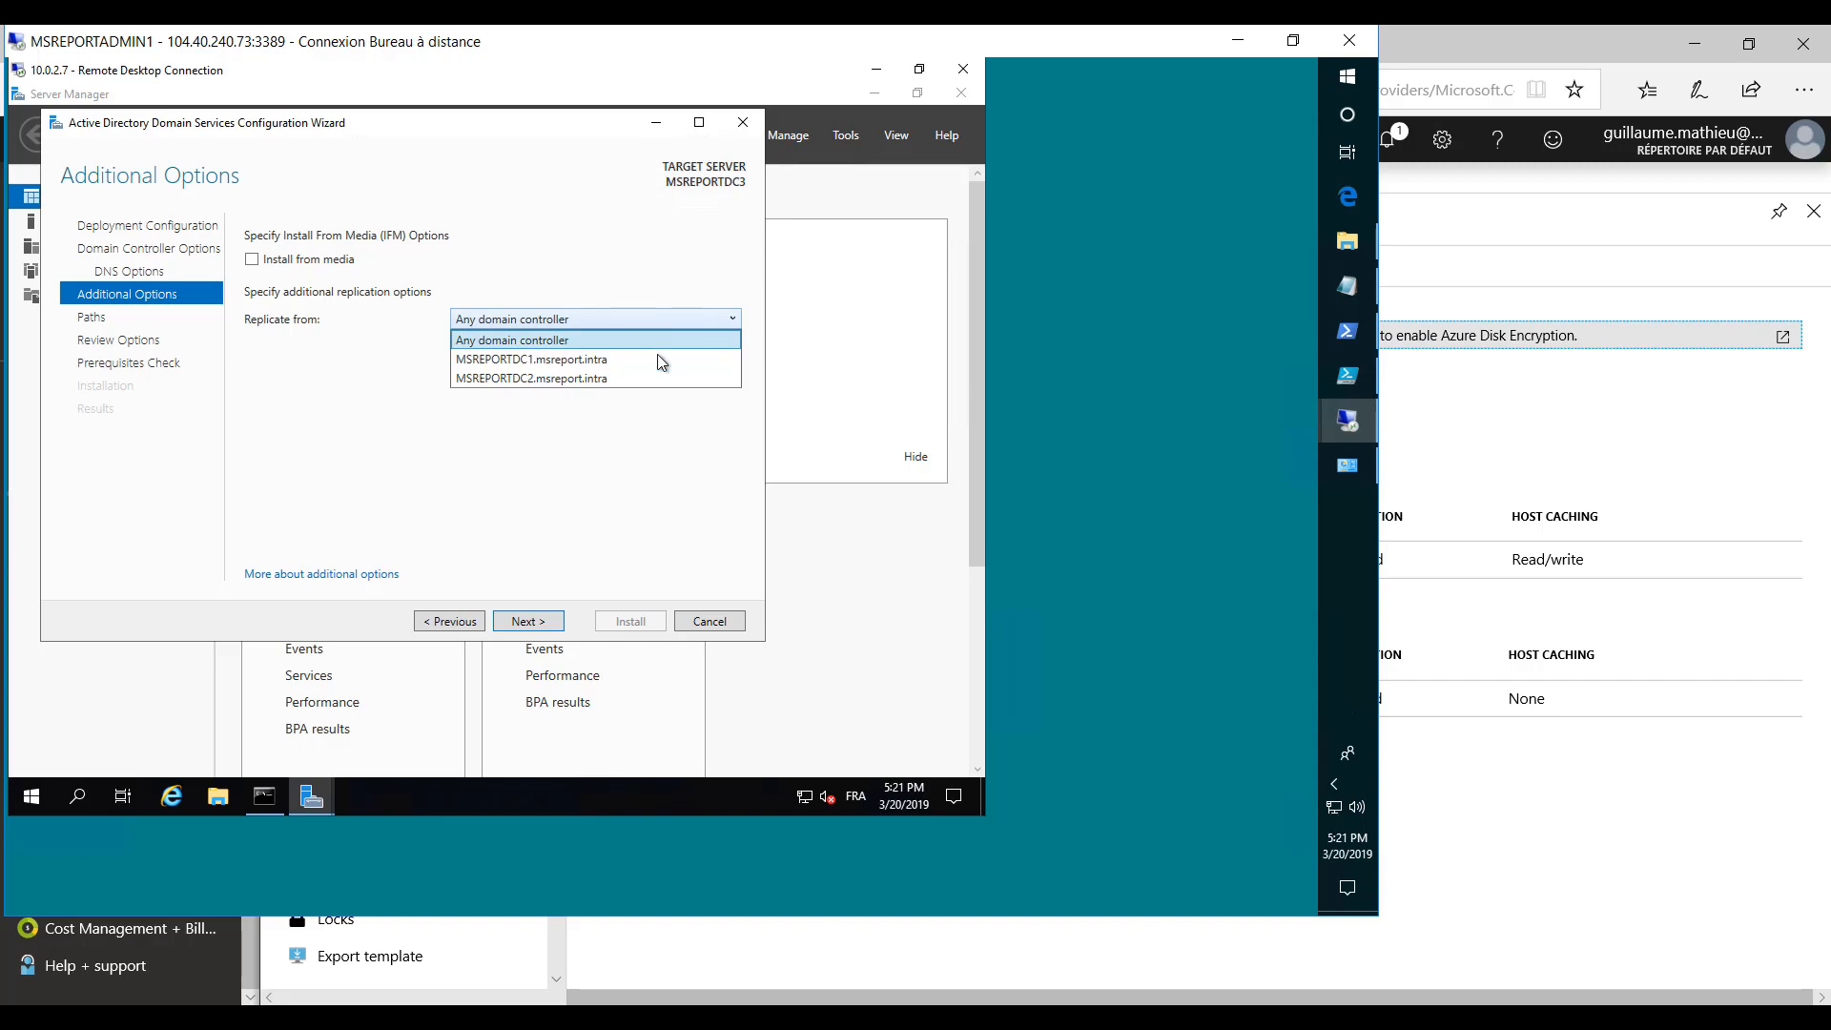
click(599, 361)
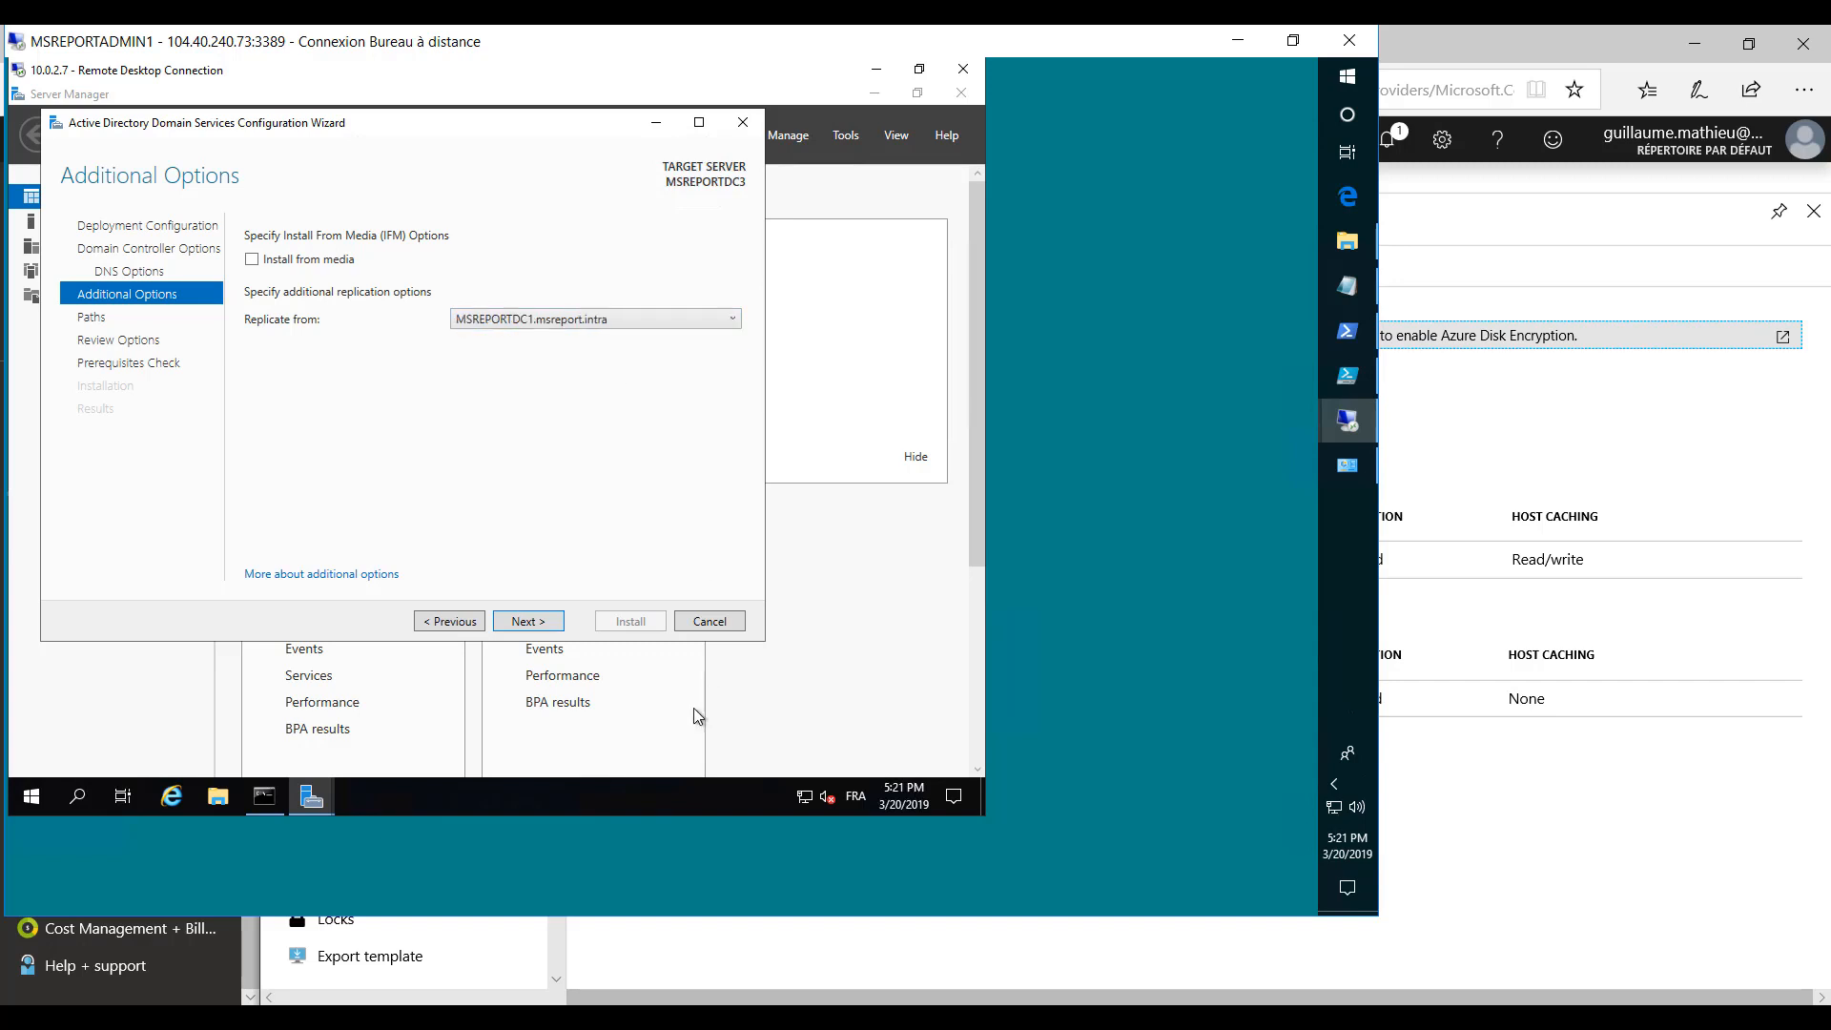
click(540, 622)
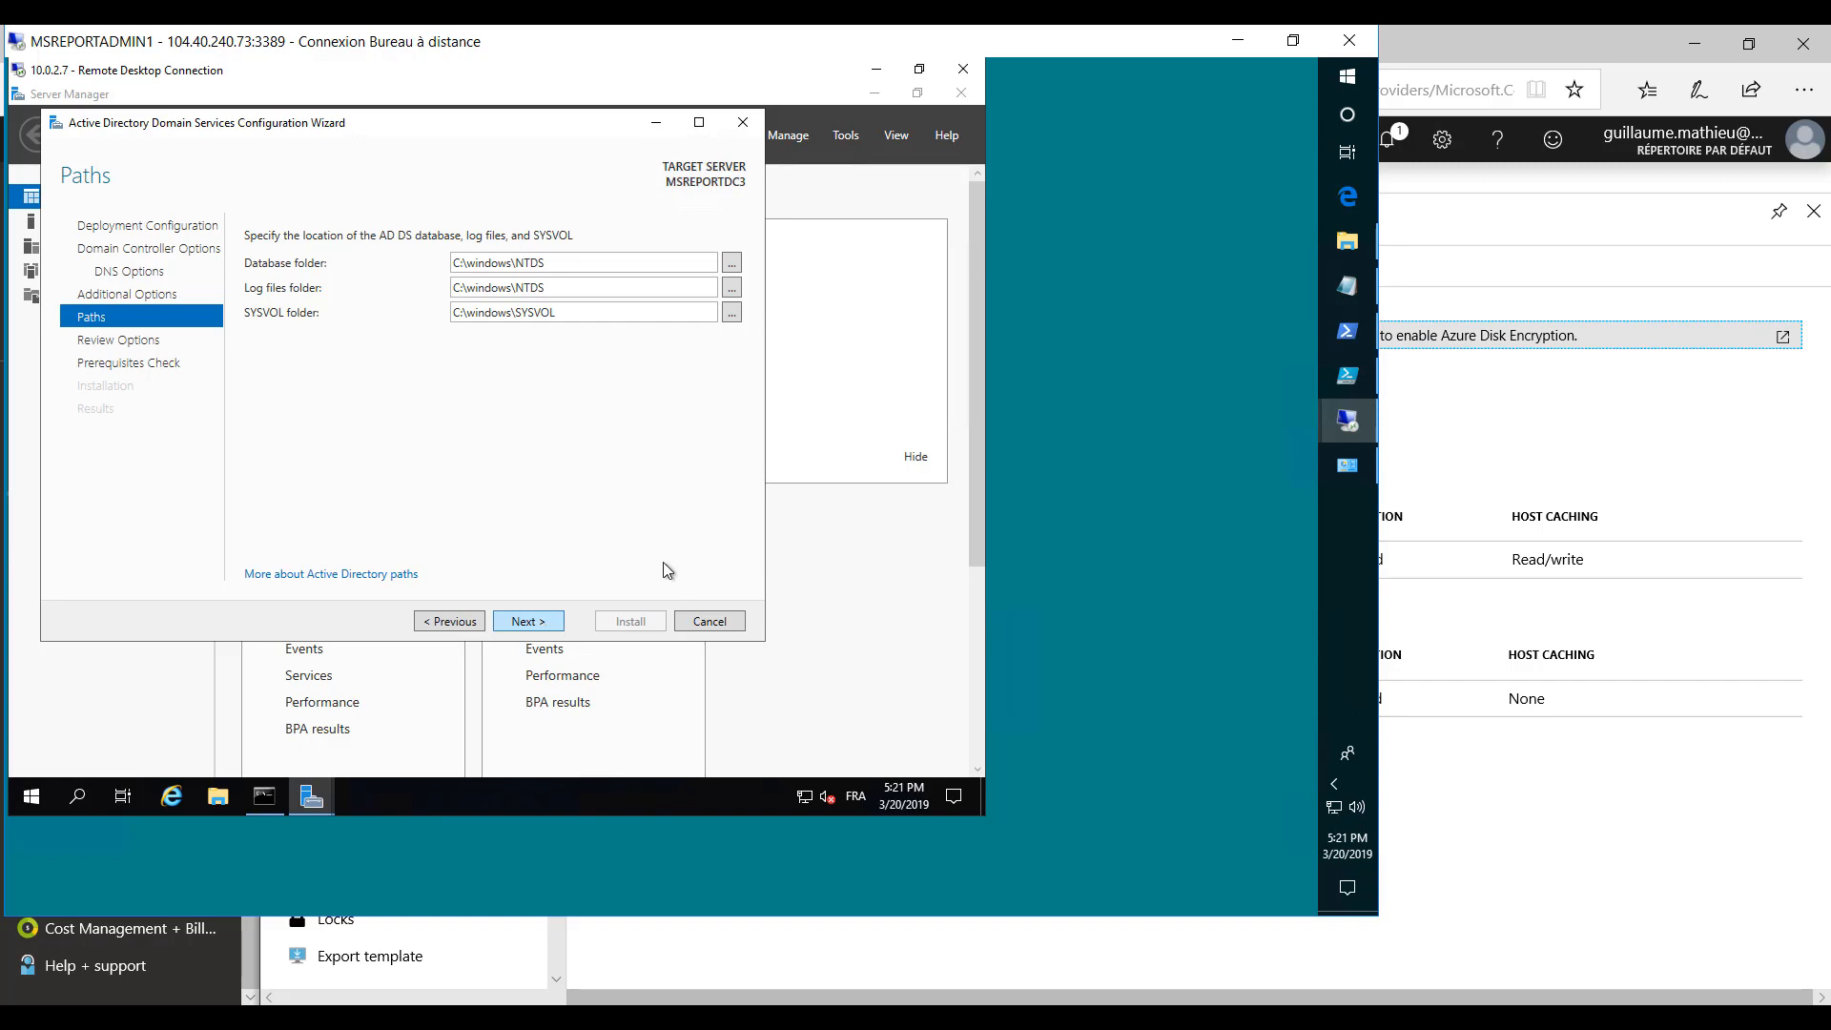
- Examine the contents of the Bek Volume (F:) and New Volume (G:) drives in File Explorer, and minimize the window
click(219, 801)
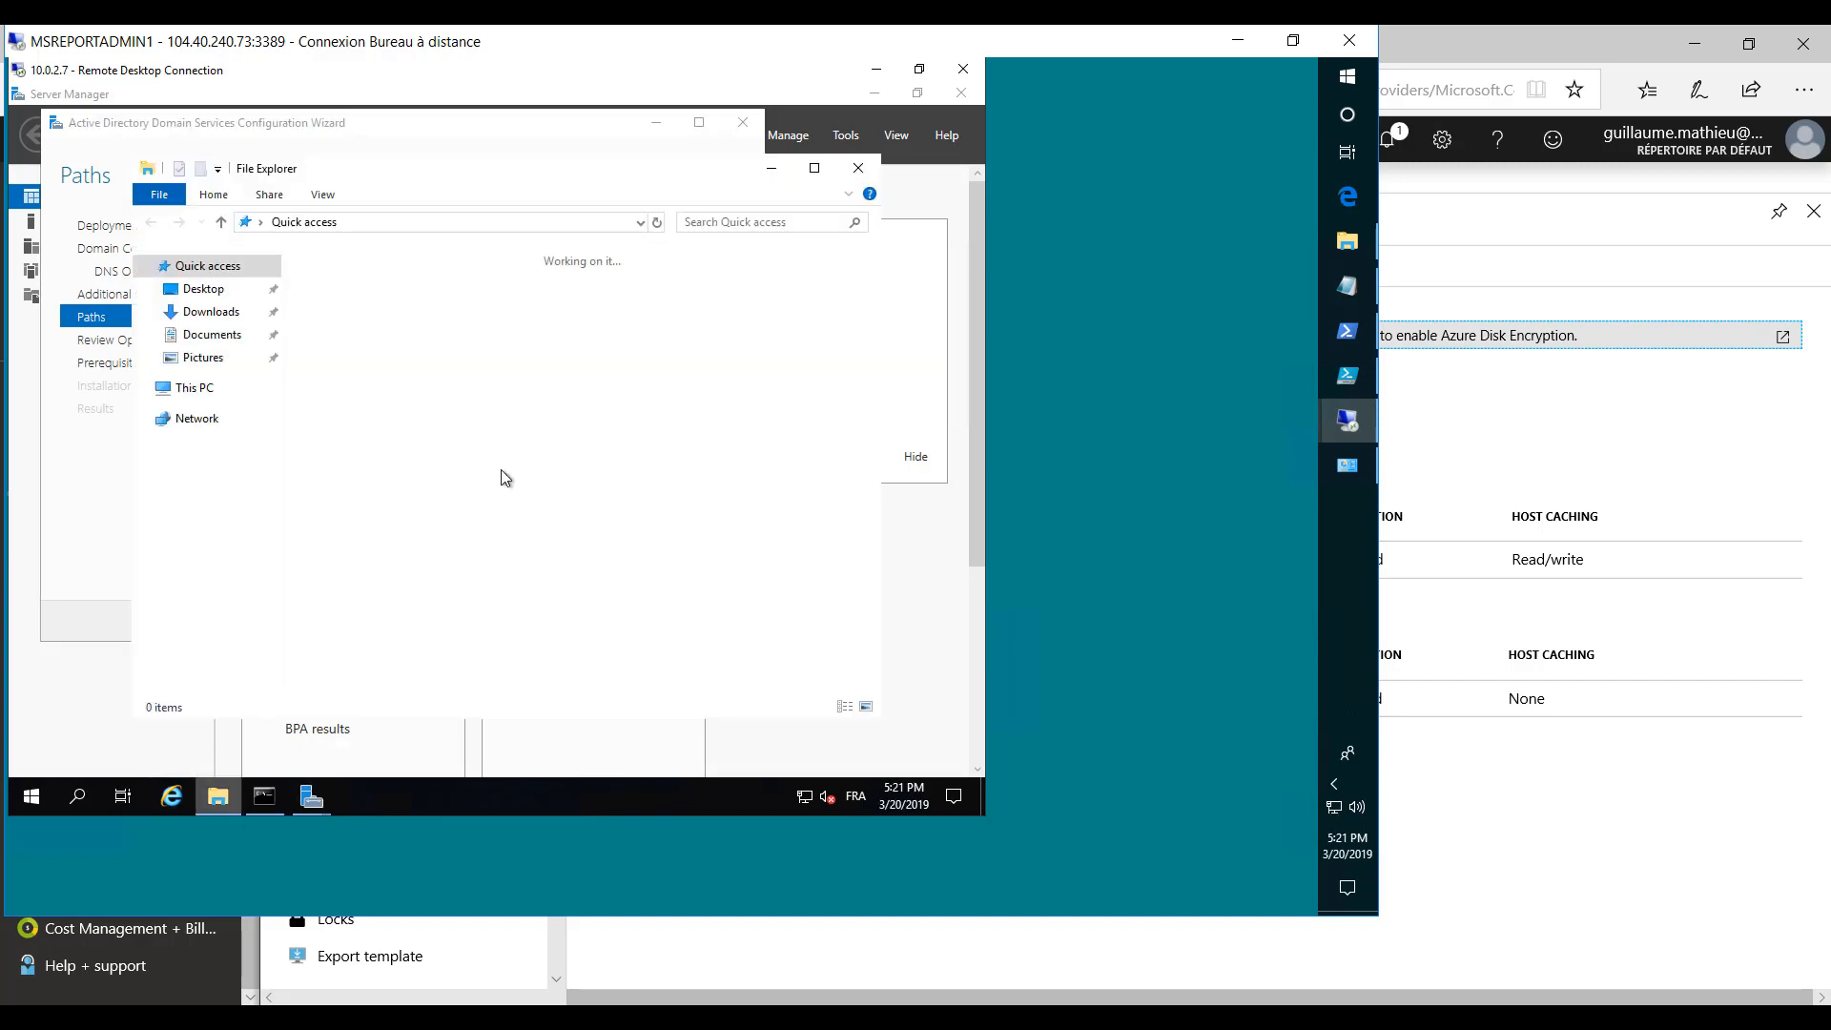
click(172, 395)
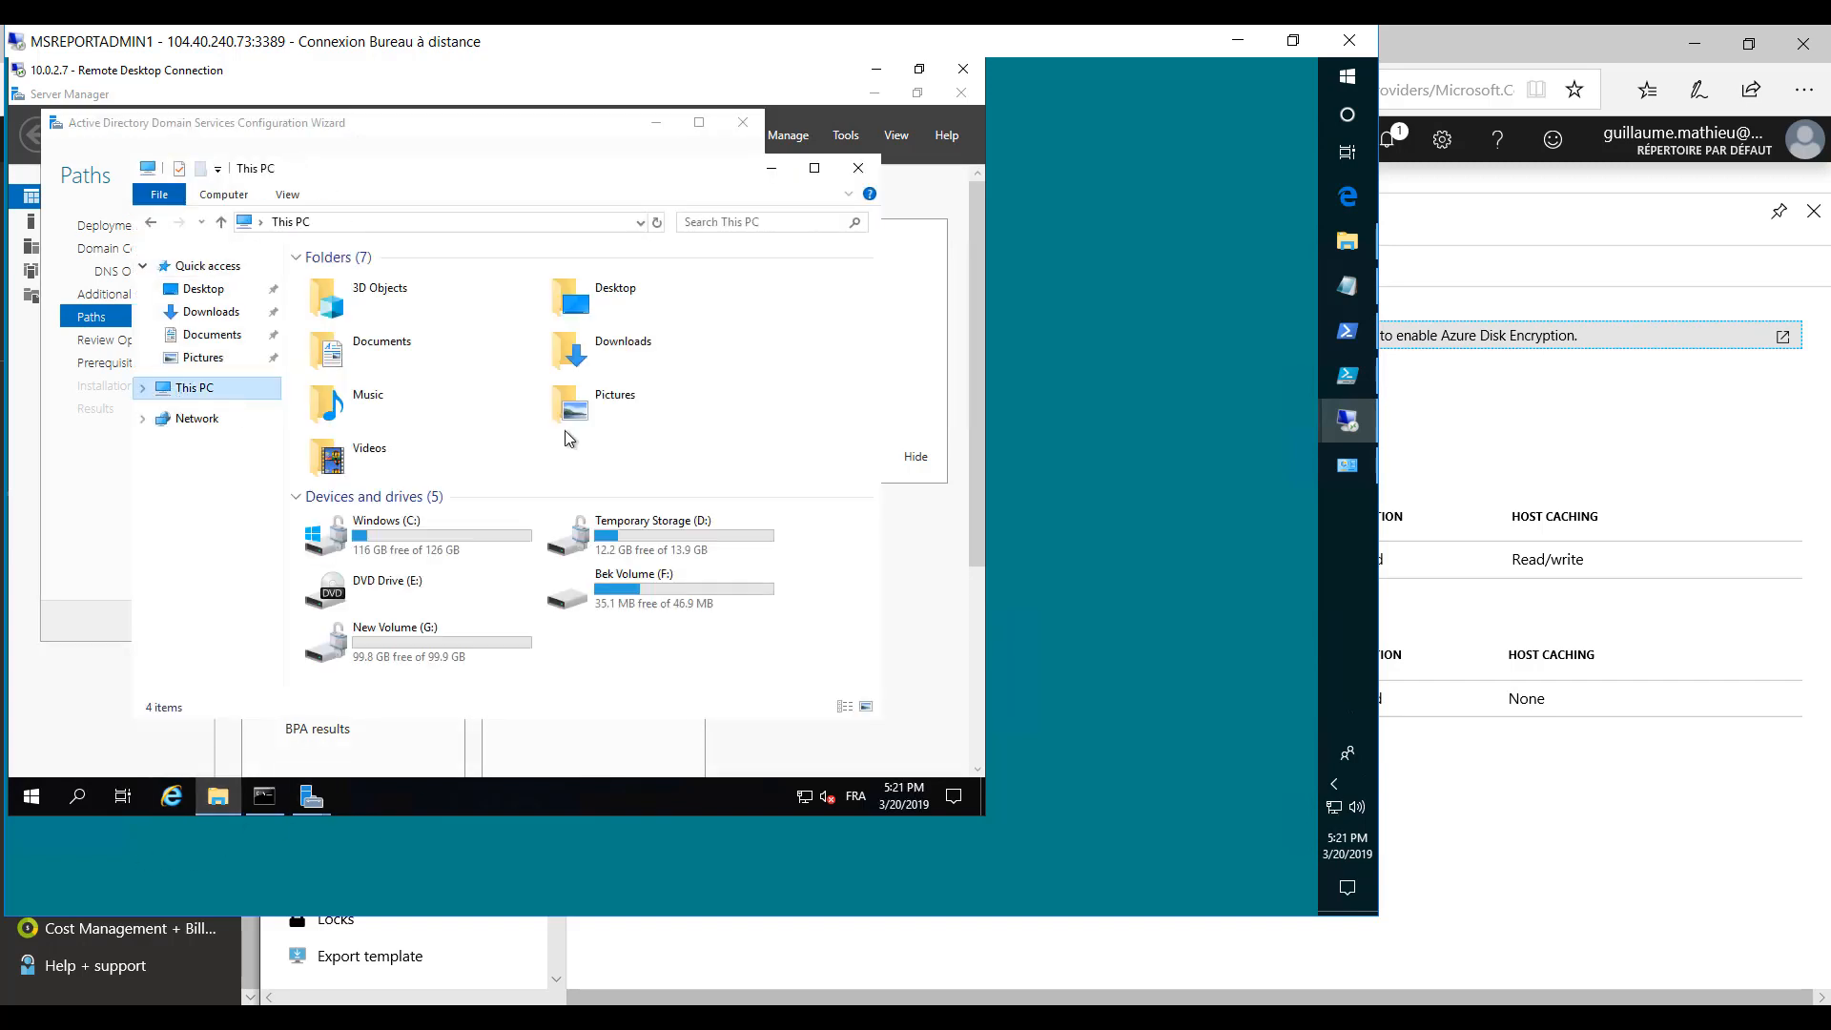
double_click(655, 607)
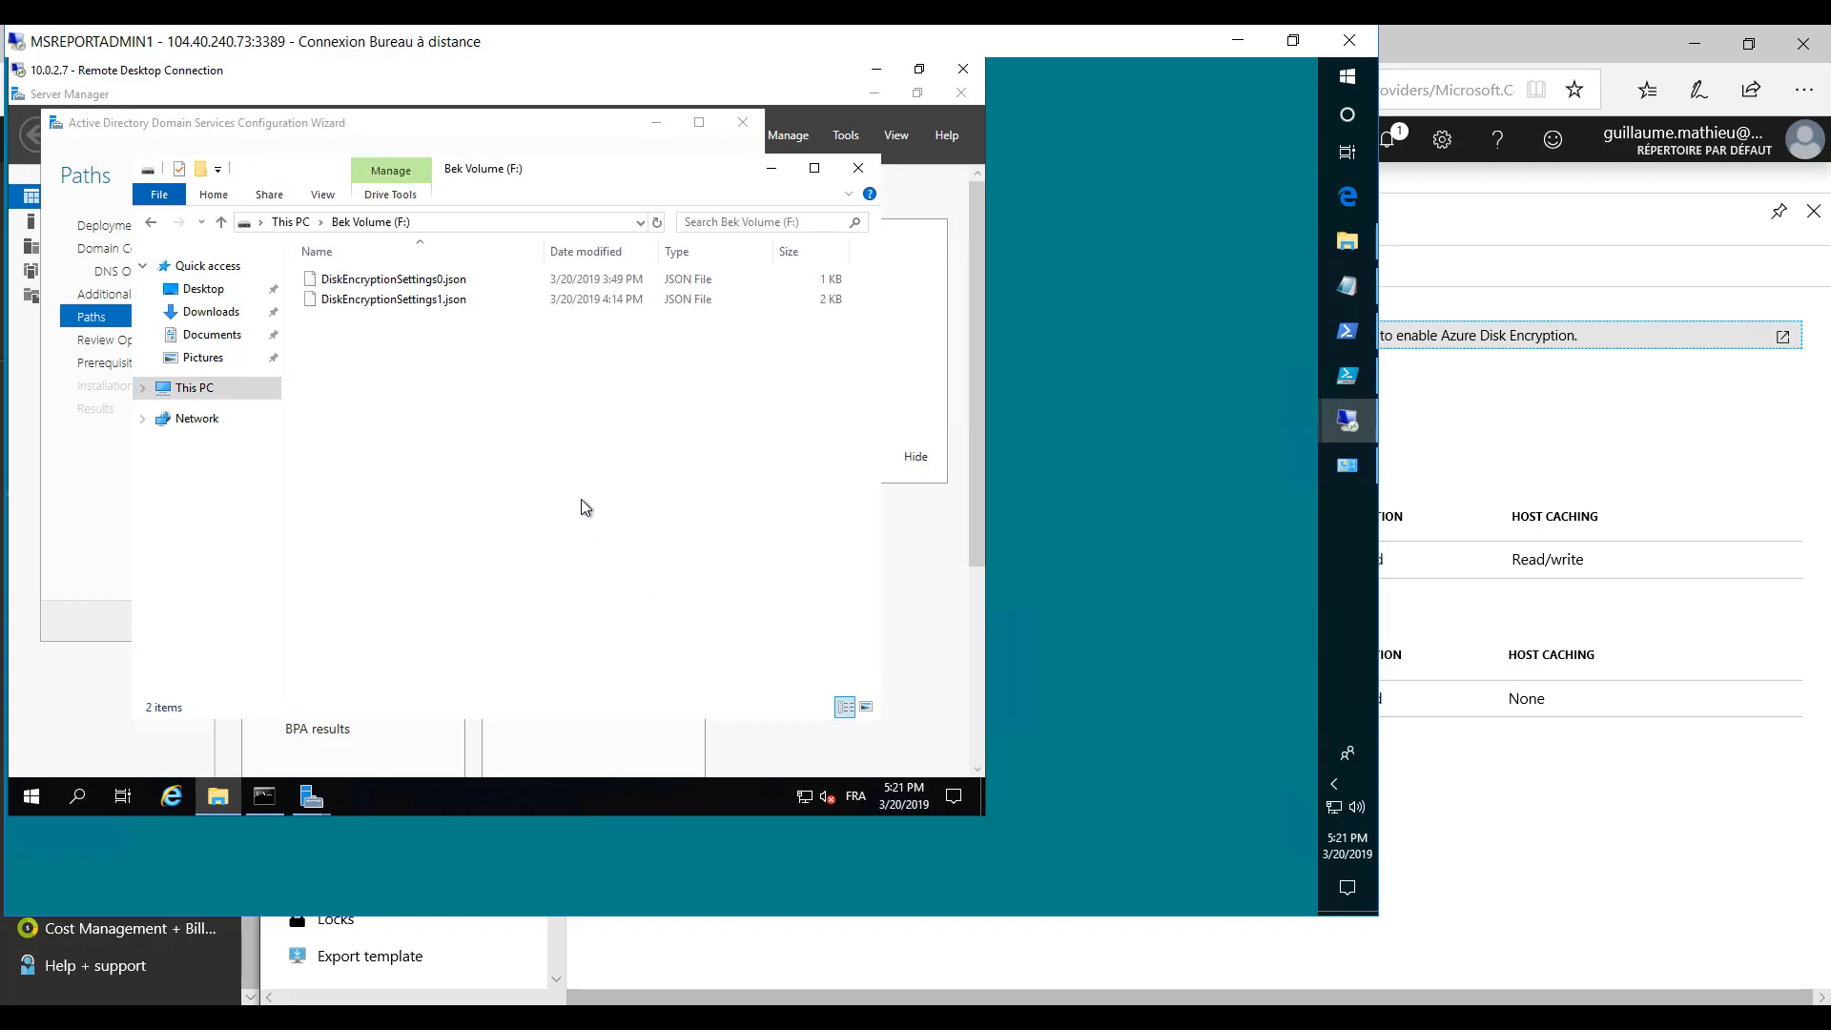
click(289, 223)
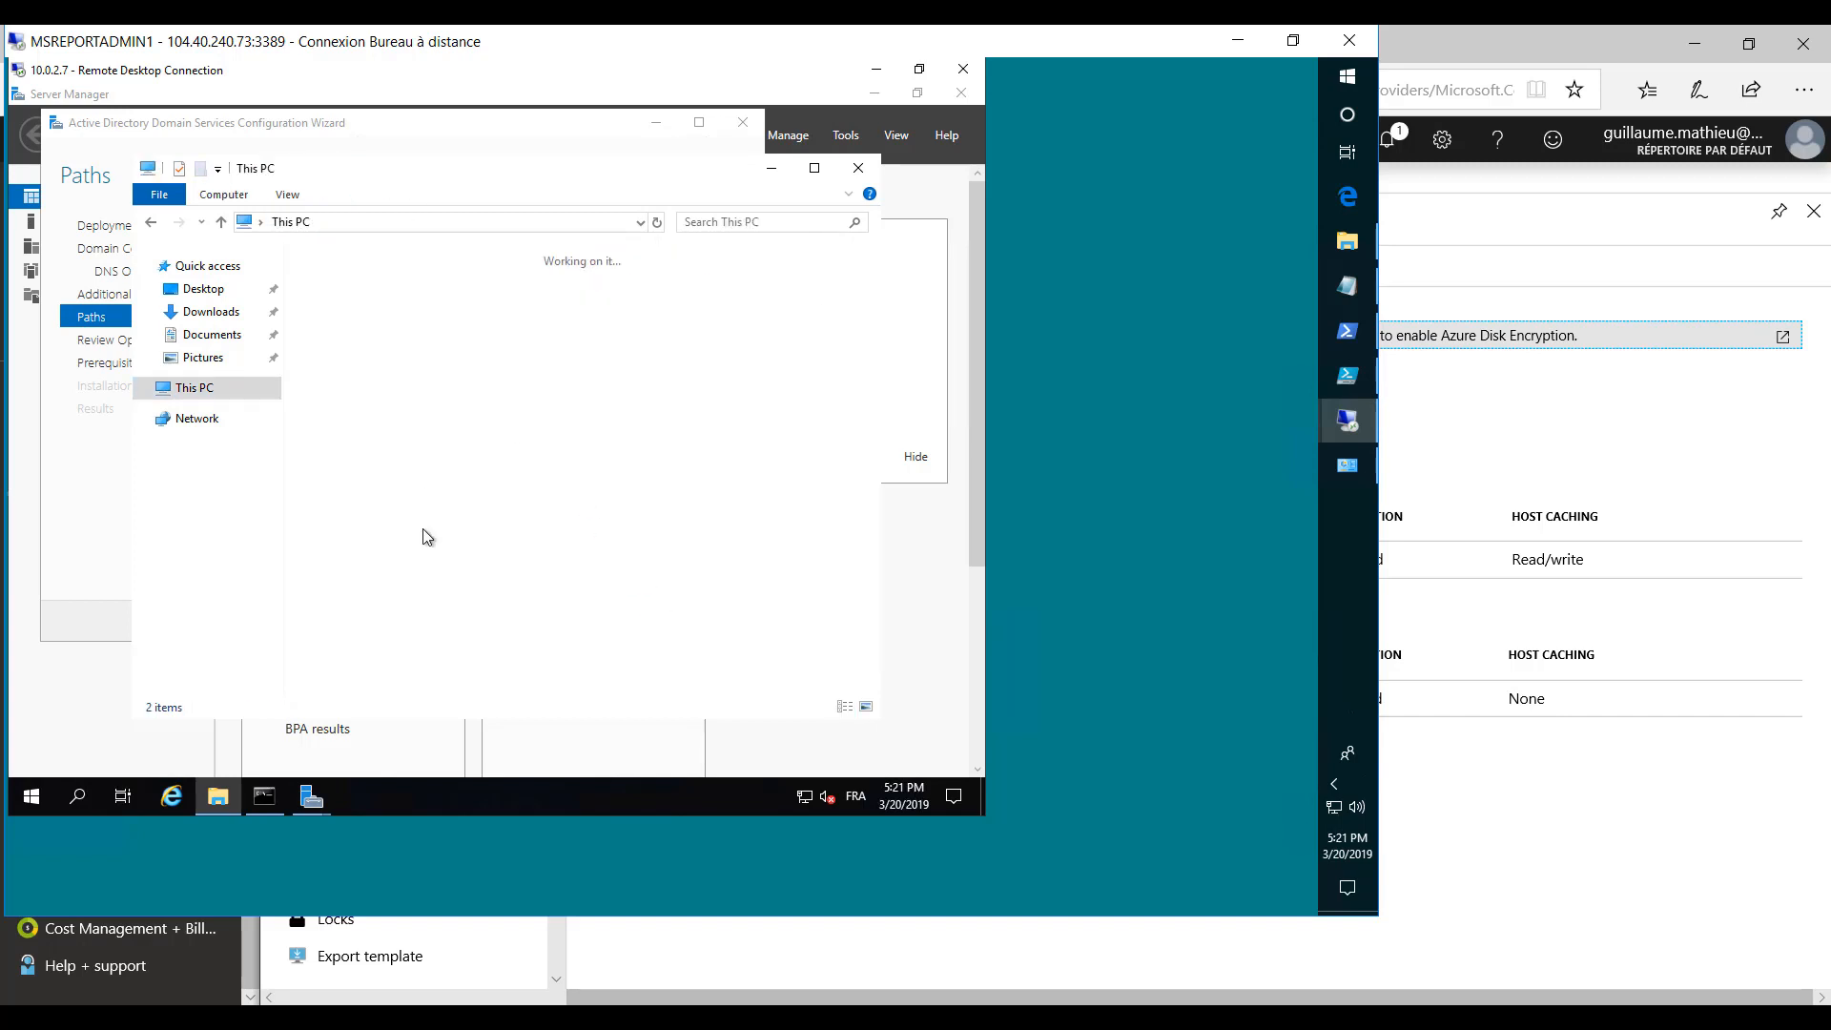
double_click(408, 642)
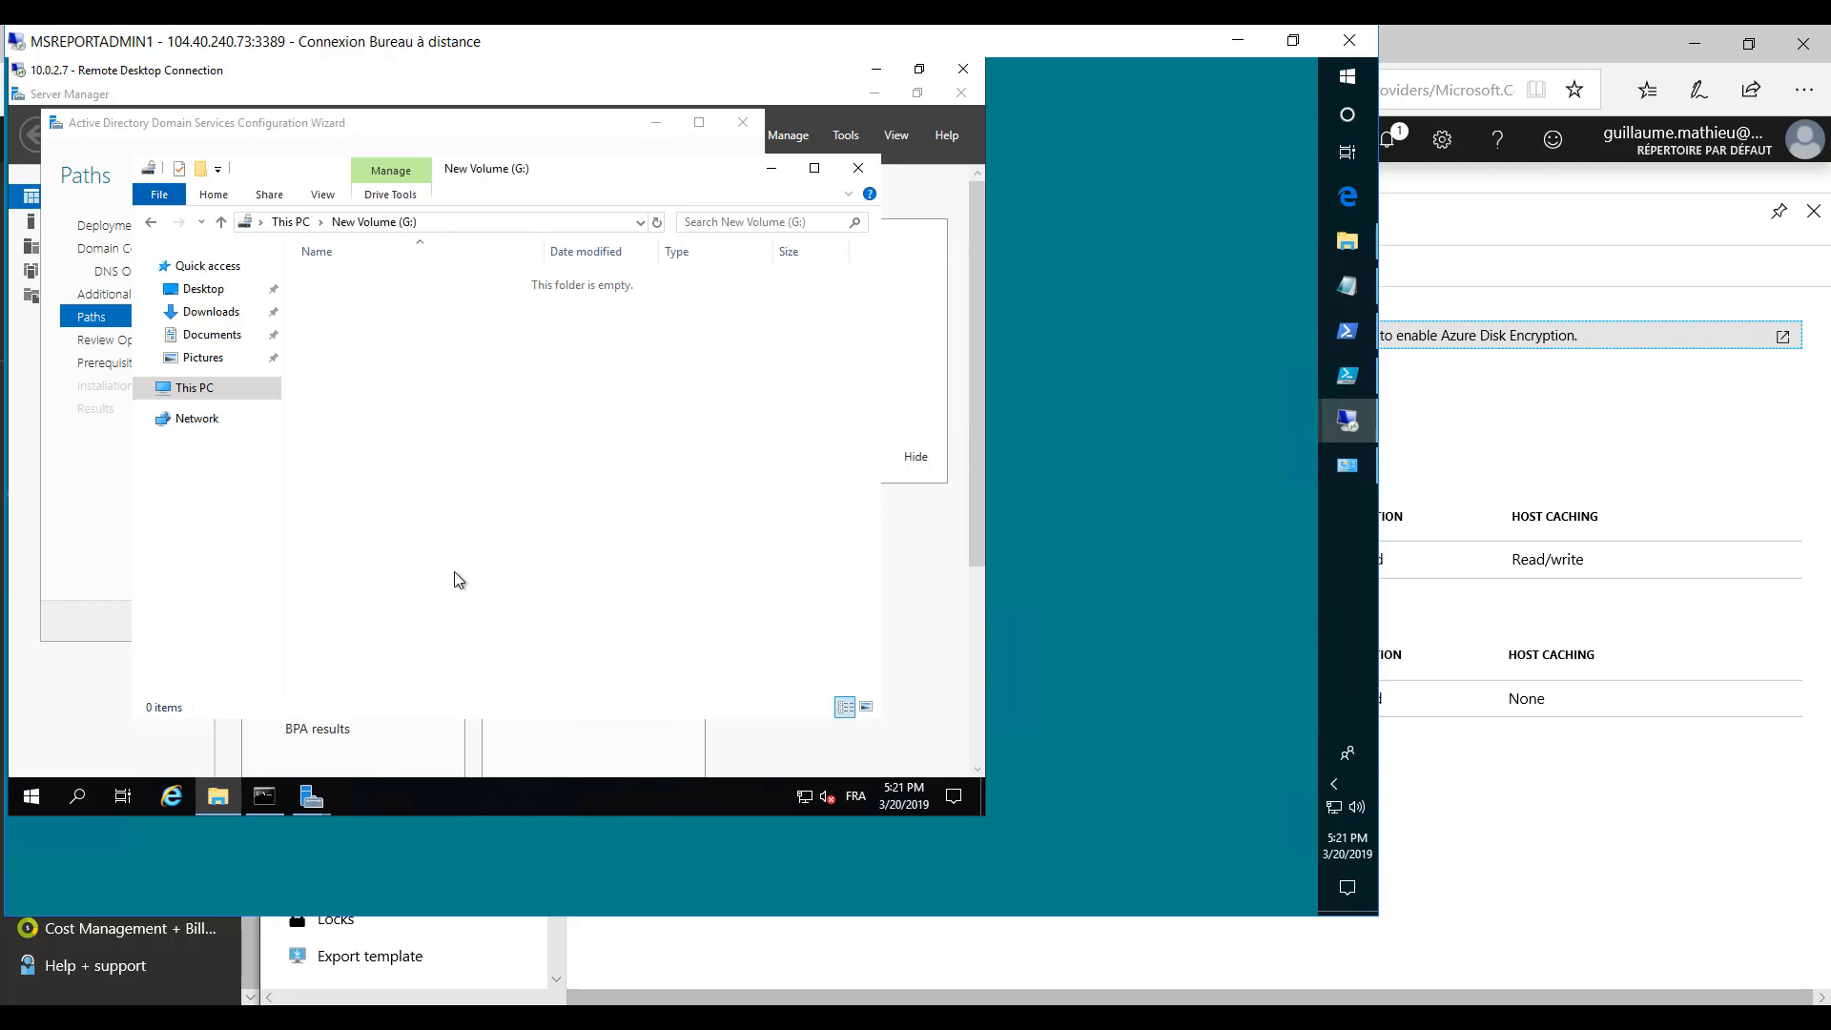
click(770, 168)
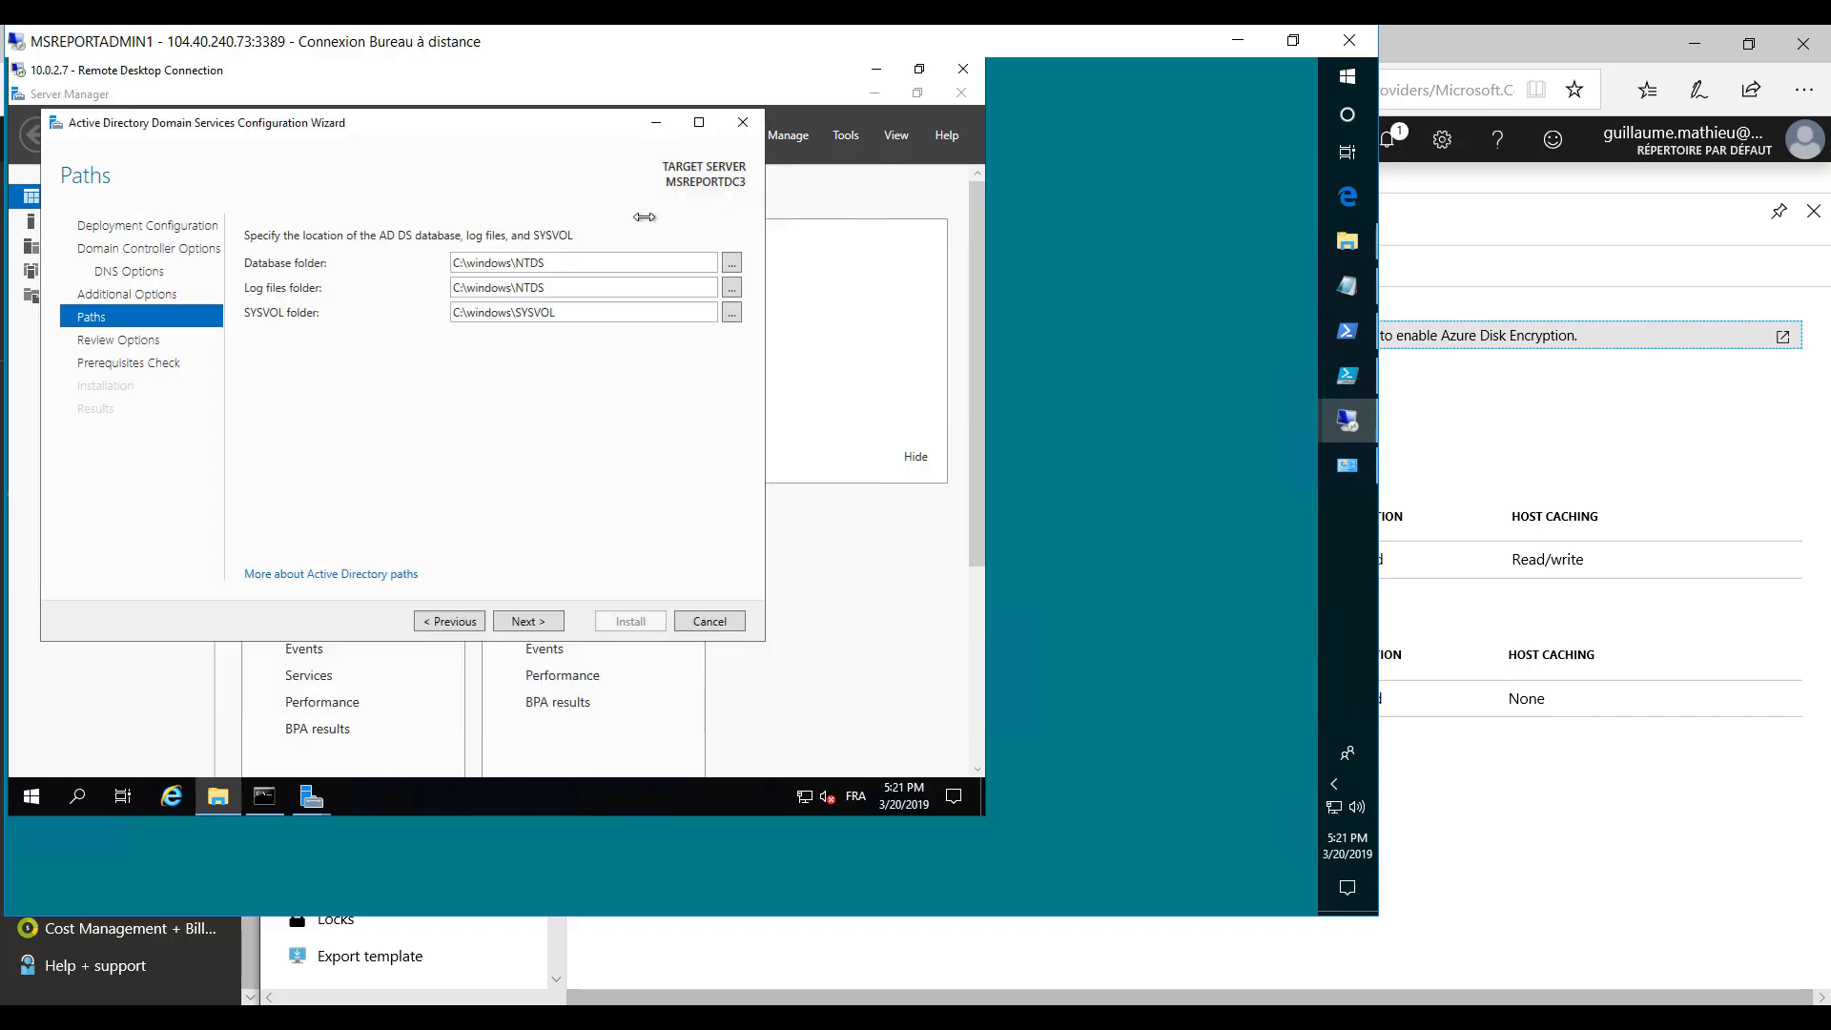
- Set both the AD DS database folder and the log files folder to G:\windows\NTDS
double_click(460, 262)
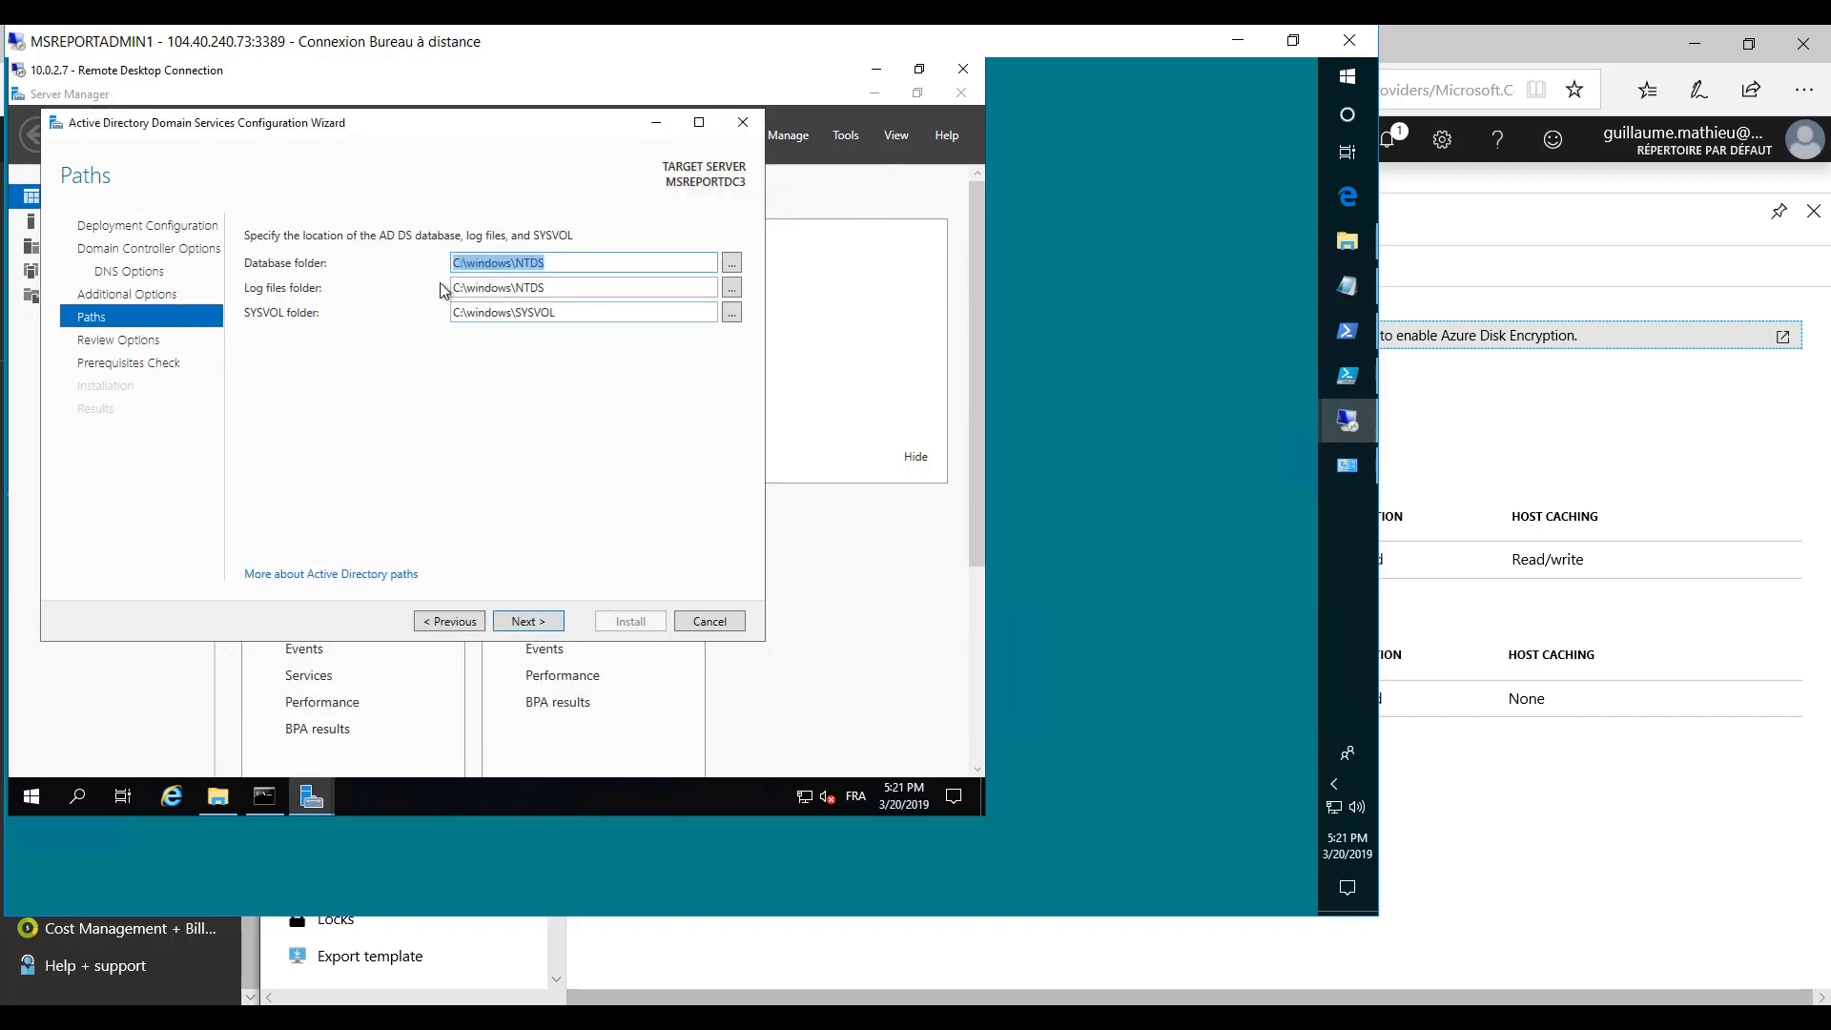
click(486, 266)
key(BackSpace)
text(G)
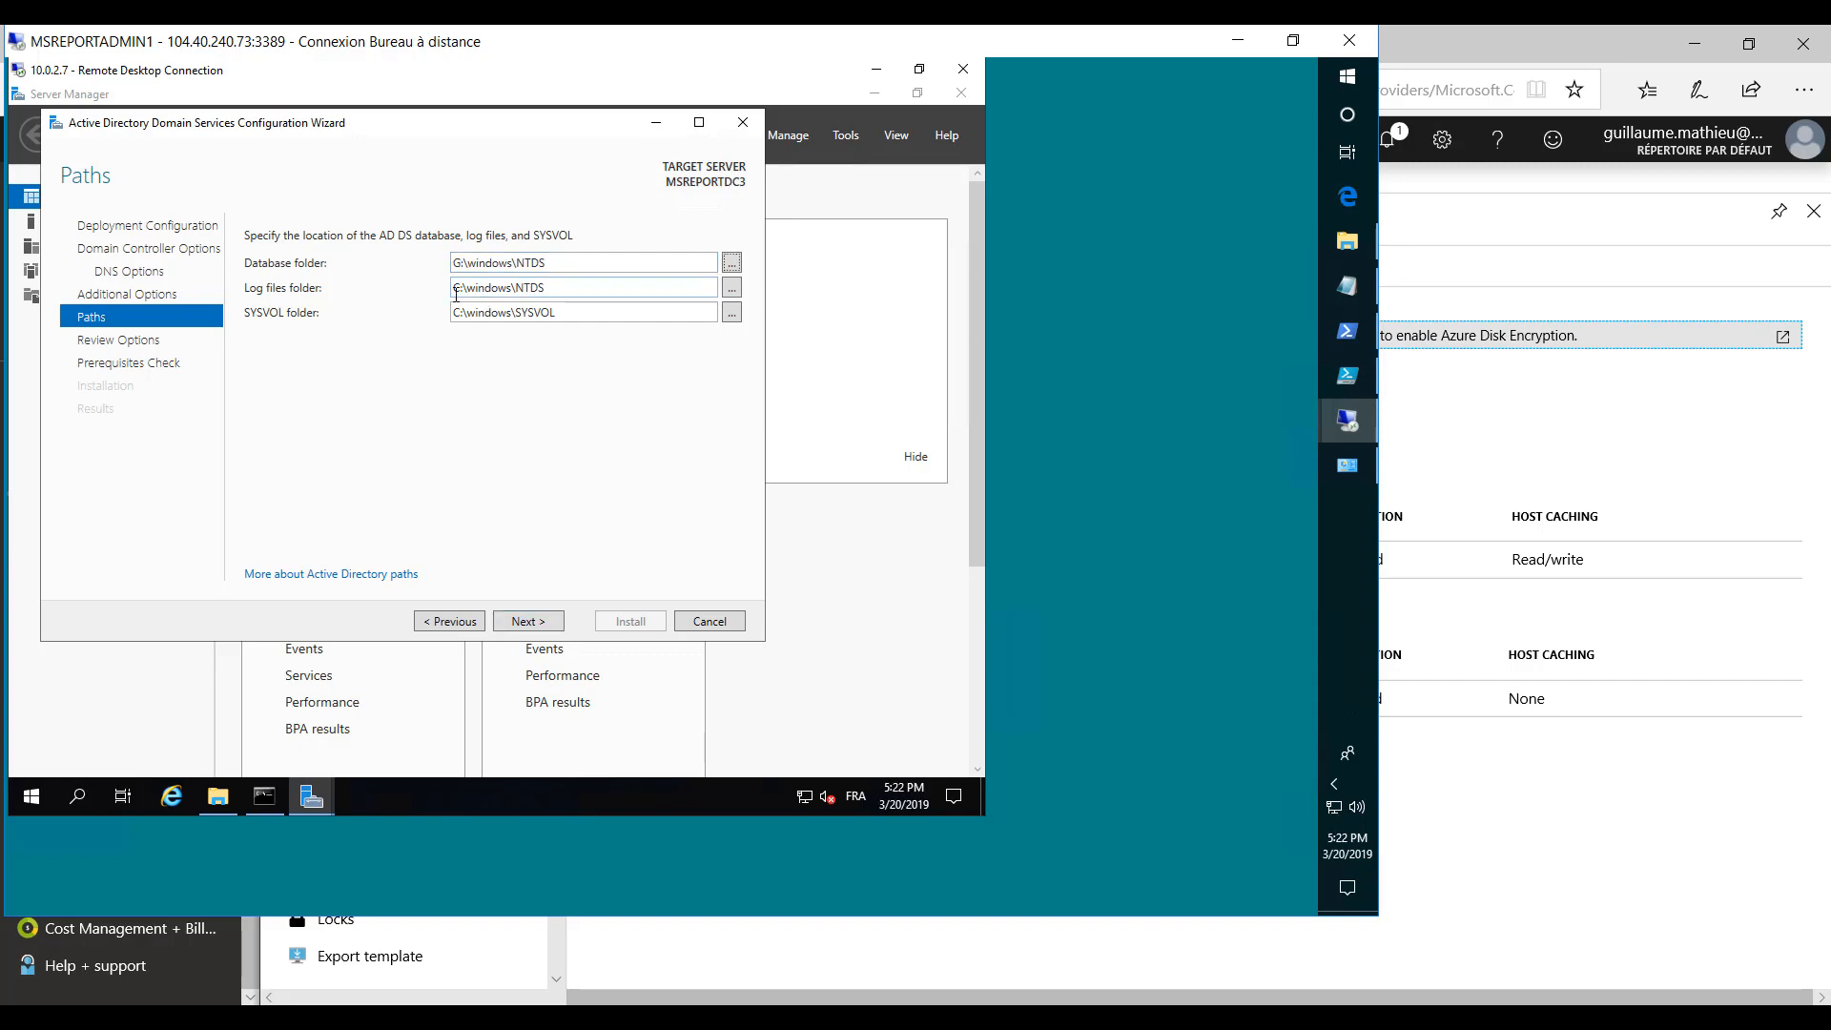
click(457, 291)
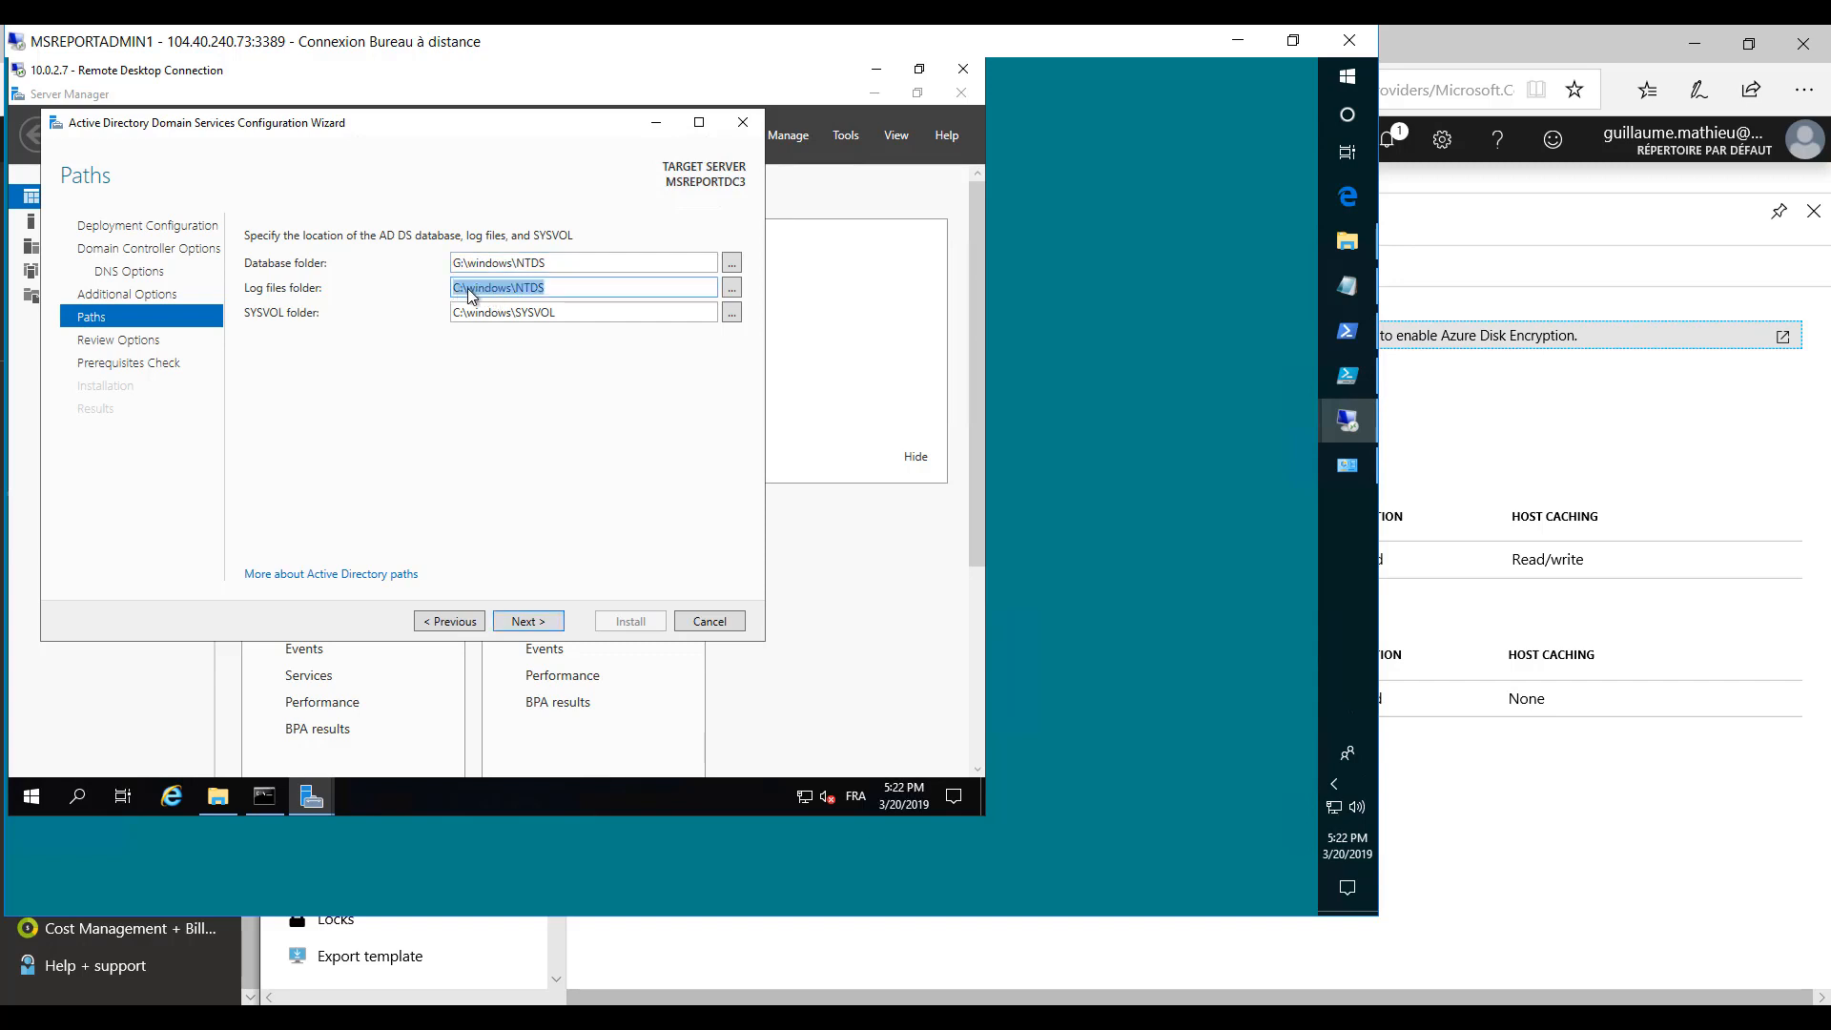
click(460, 291)
key(BackSpace)
text(G)
- Set the SYSVOL folder to G:\windows\SYSVOL
click(458, 313)
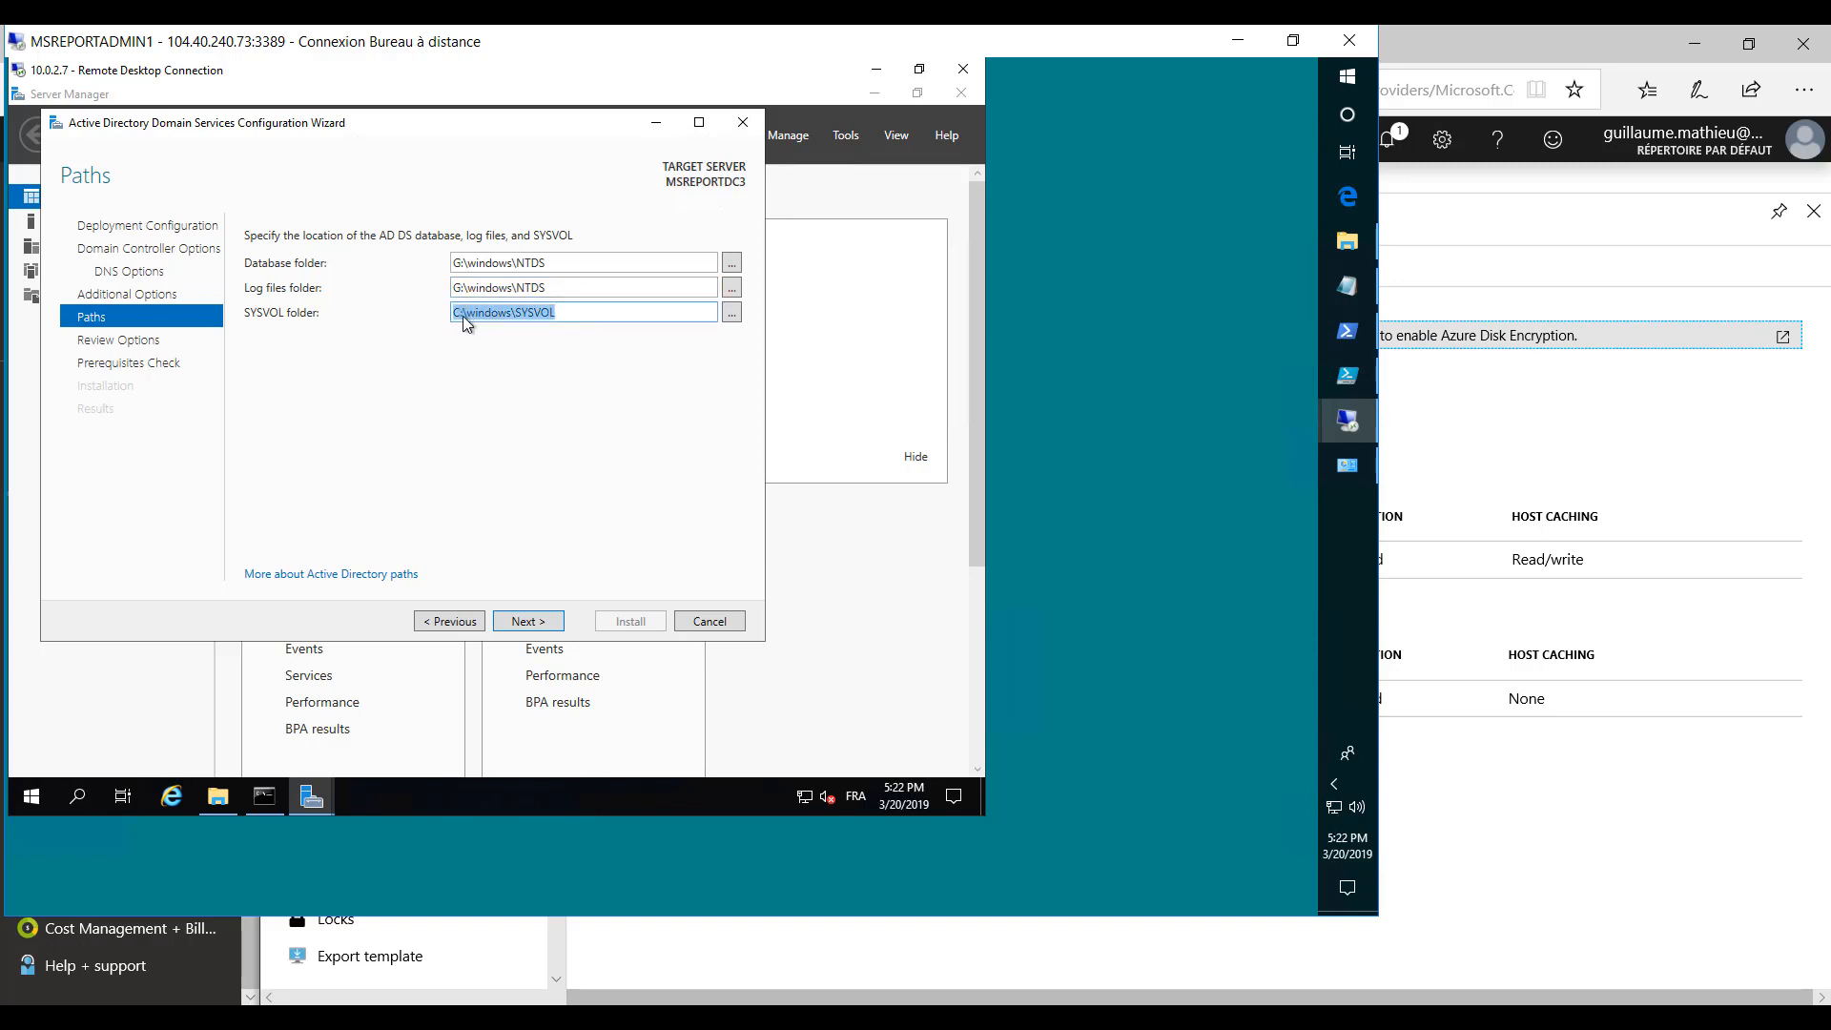
click(459, 315)
key(BackSpace)
text(G)
- Accept the paths and reviewed options, run the prerequisites check and start the domain controller installation
click(517, 620)
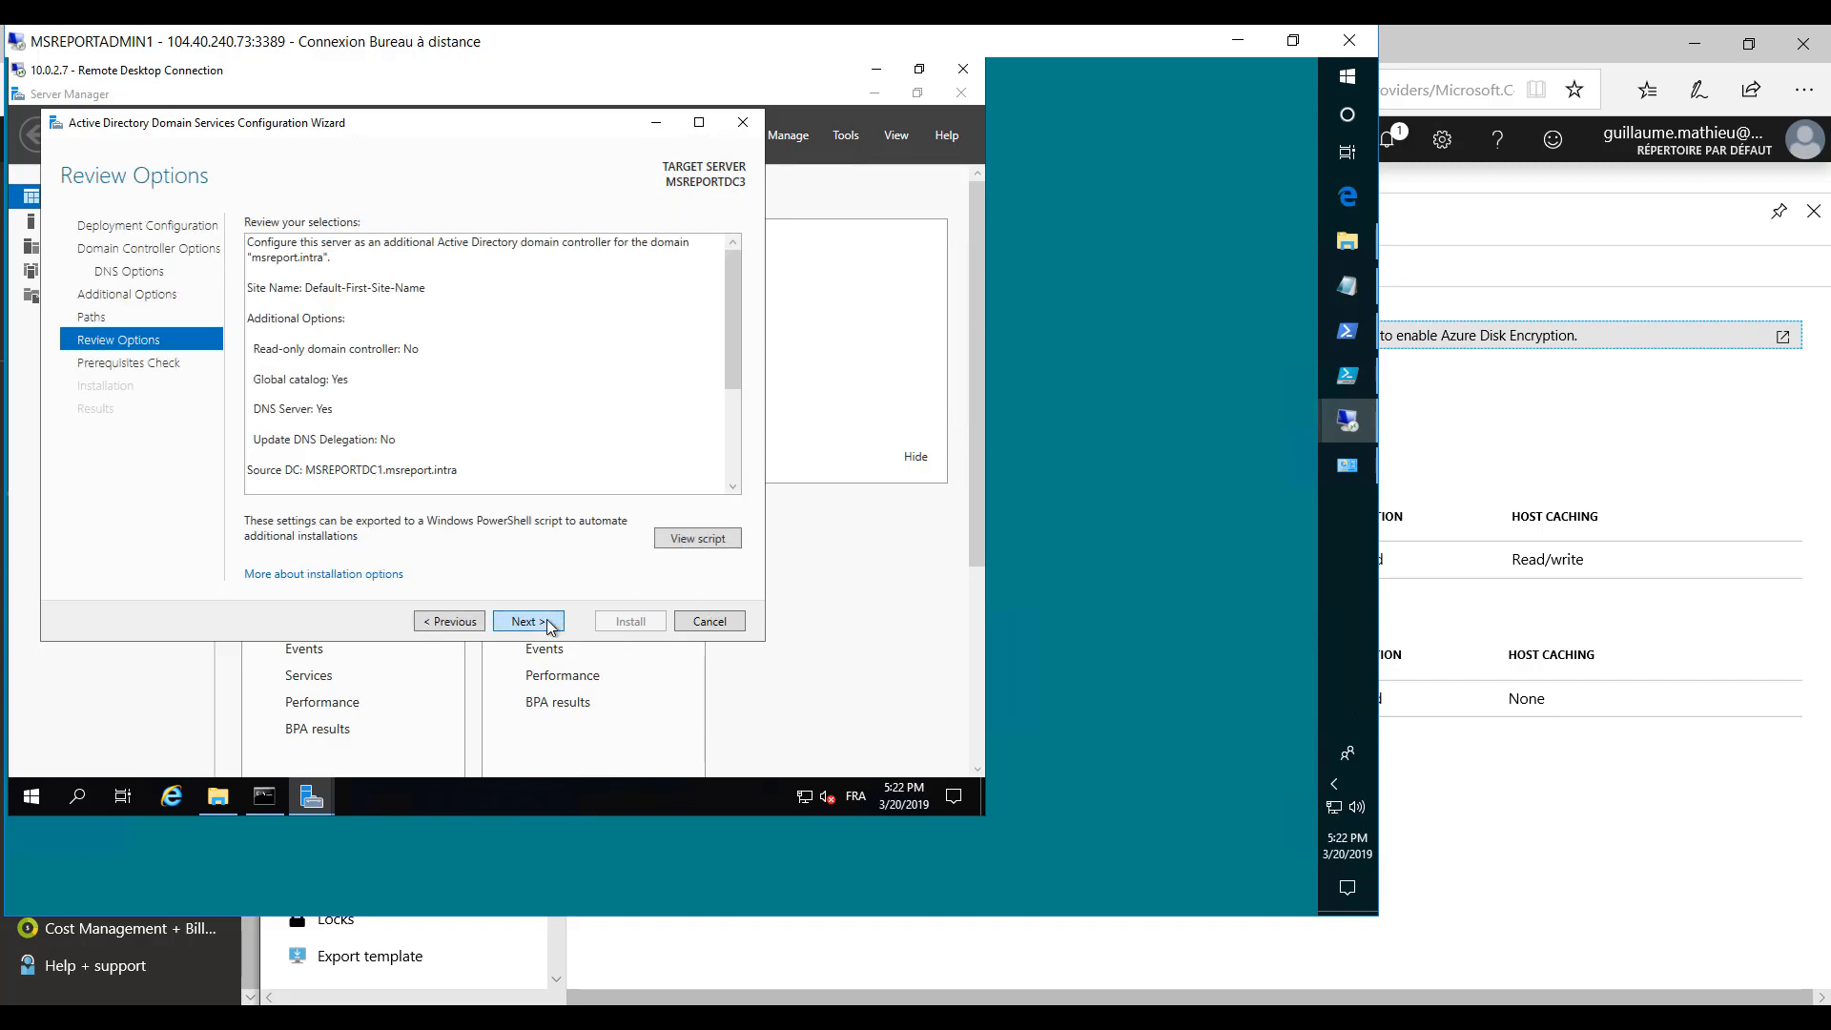
click(551, 629)
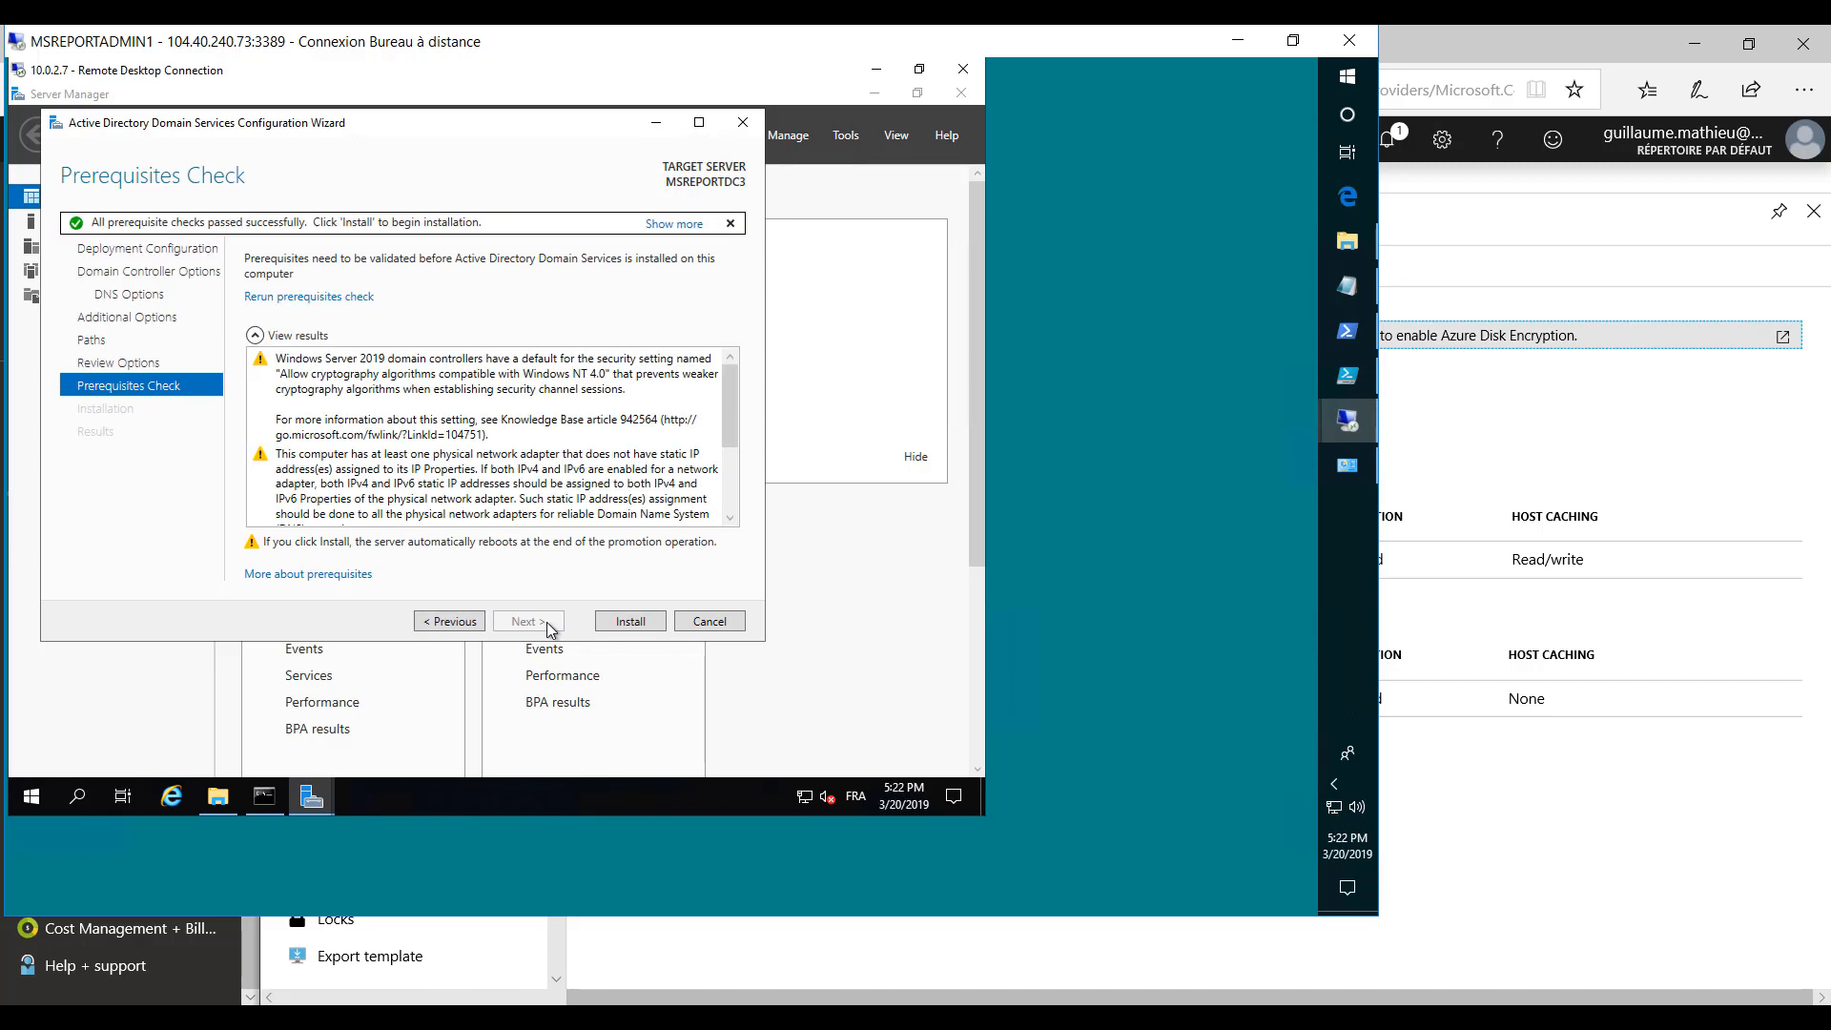
click(643, 626)
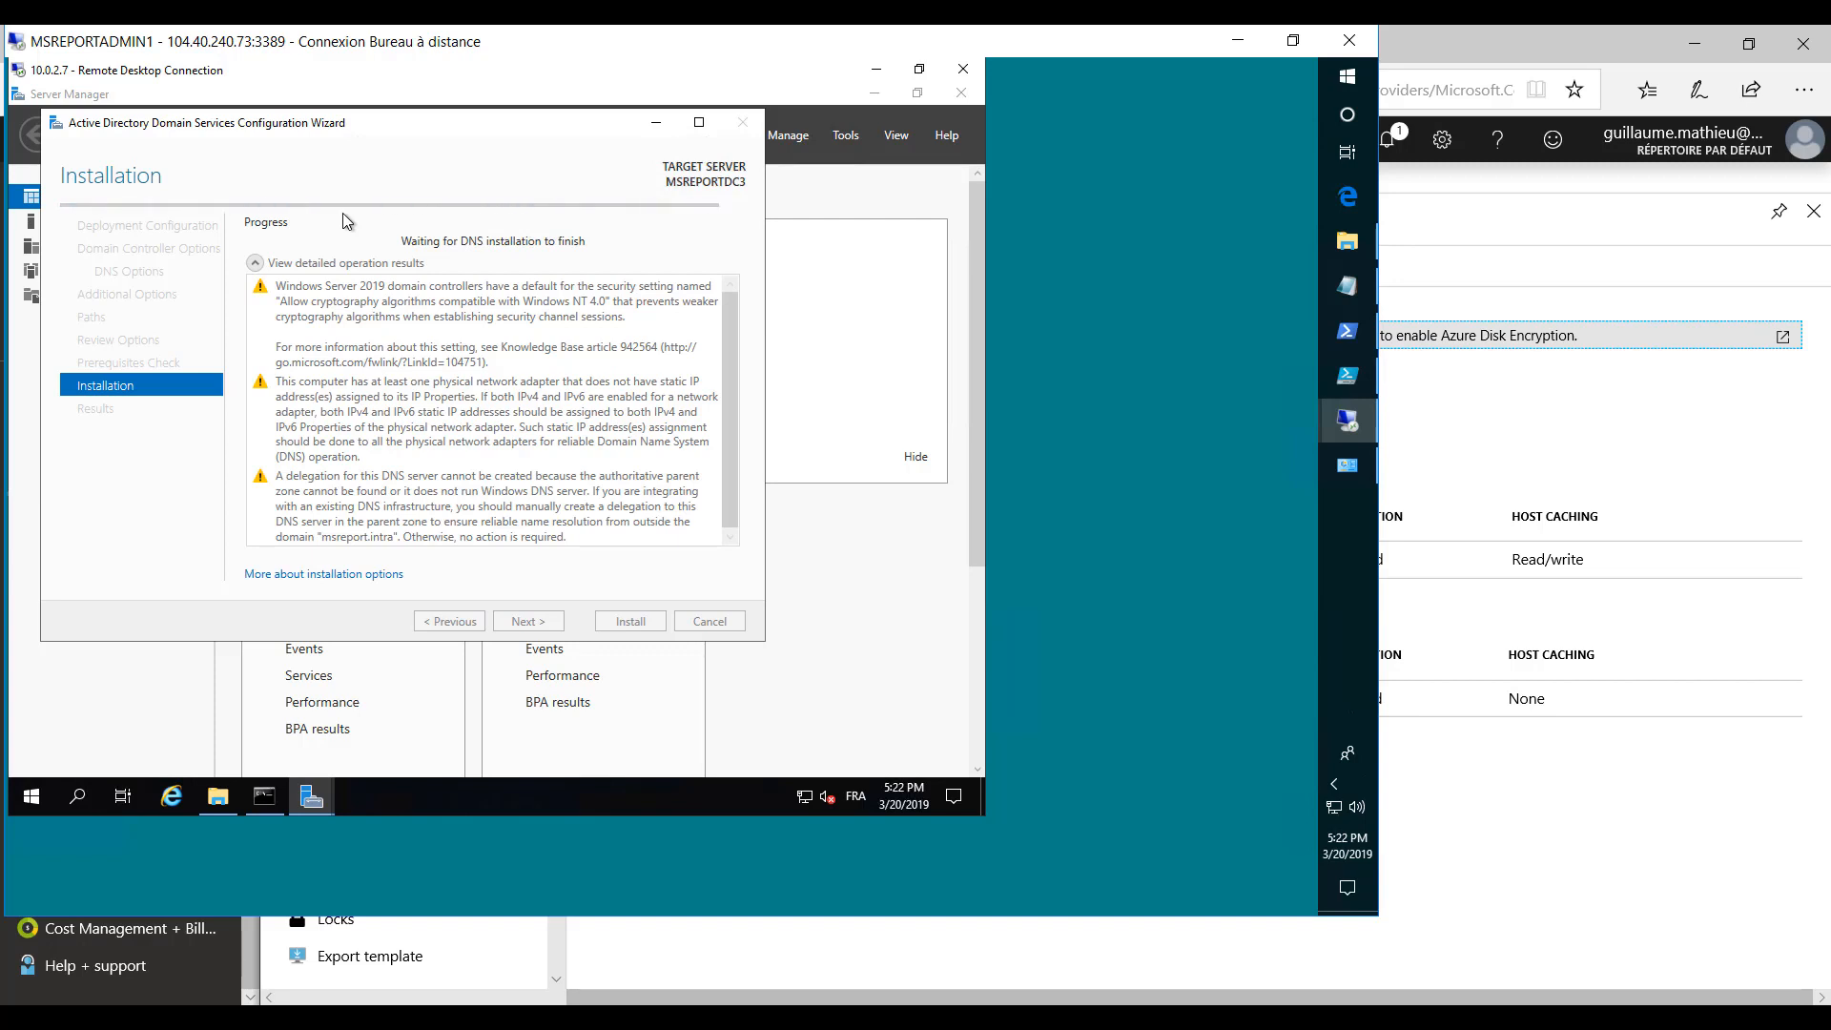
click(1183, 1016)
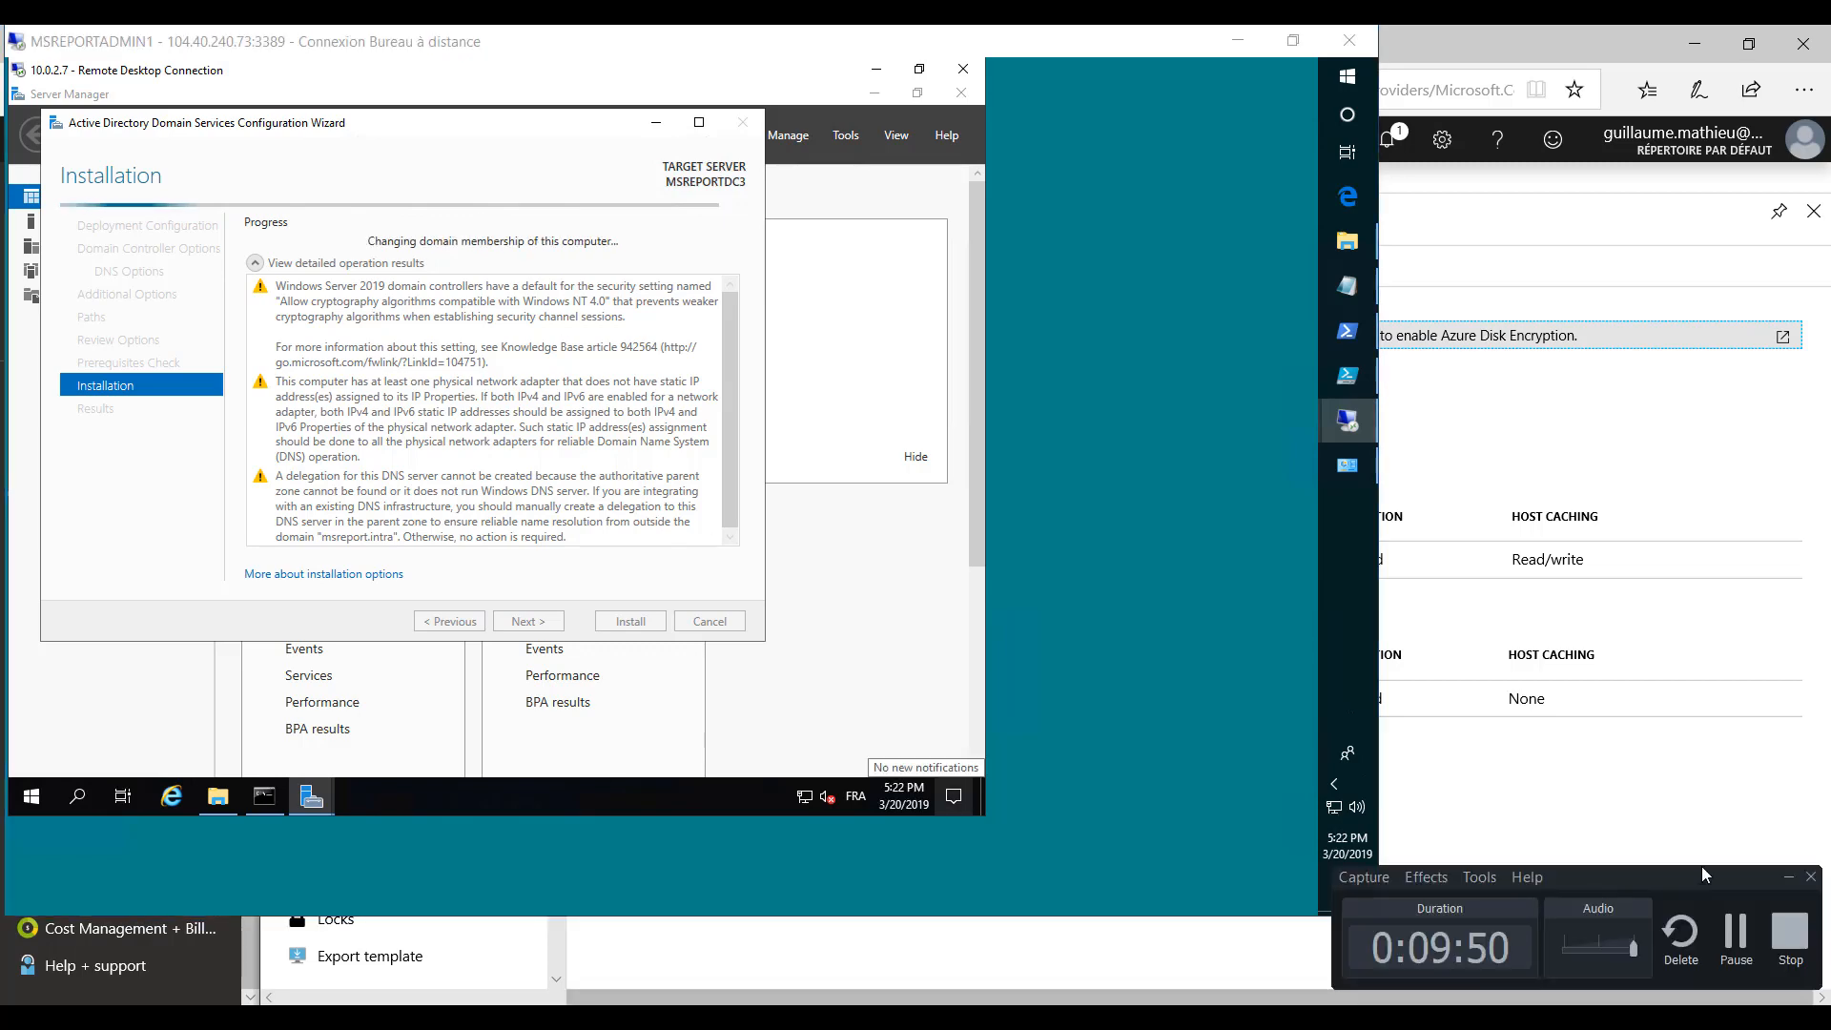